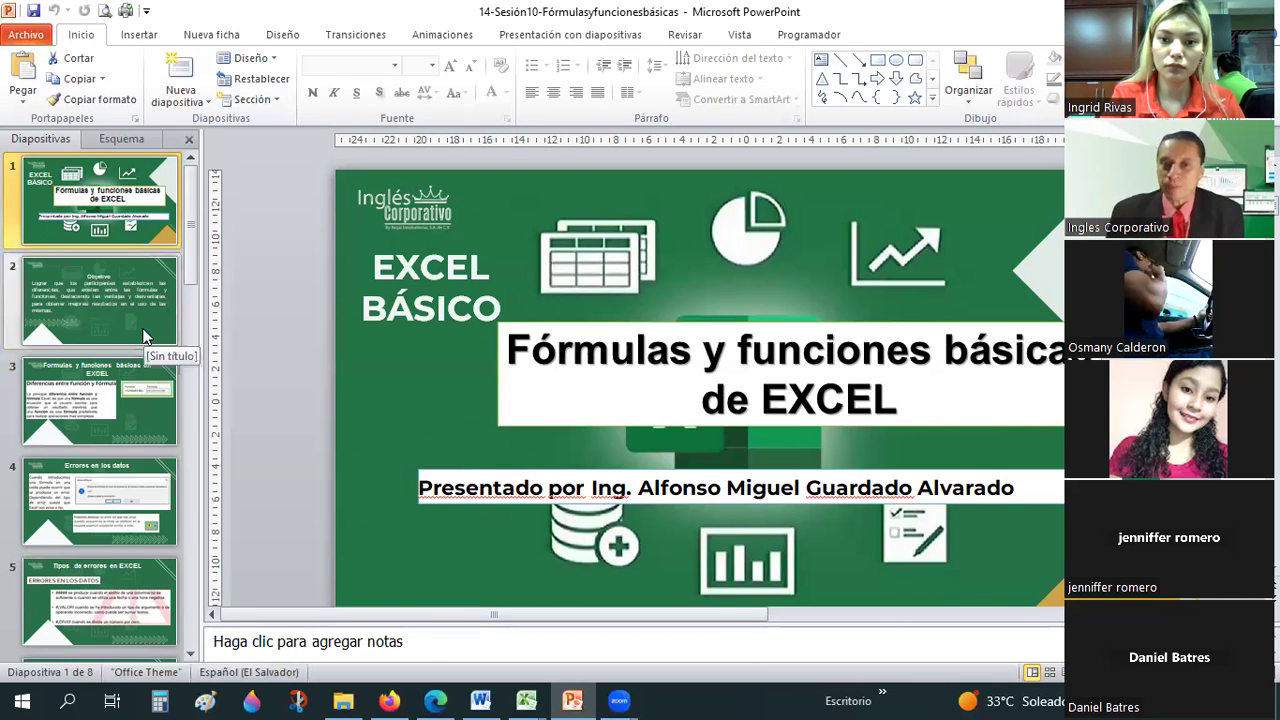
Step from the session-objective slide 2 to slide 3, 'Diferencias entre Función y Fórmula'
left_click(146, 336)
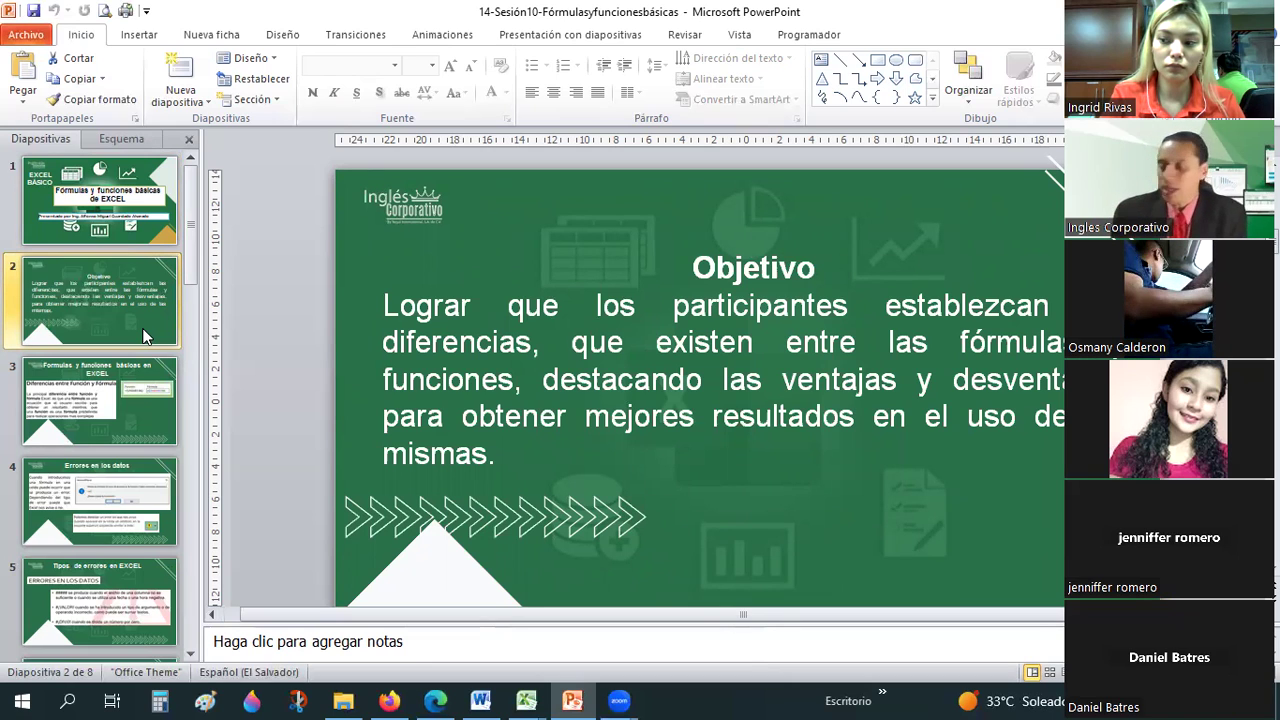
left_click(138, 424)
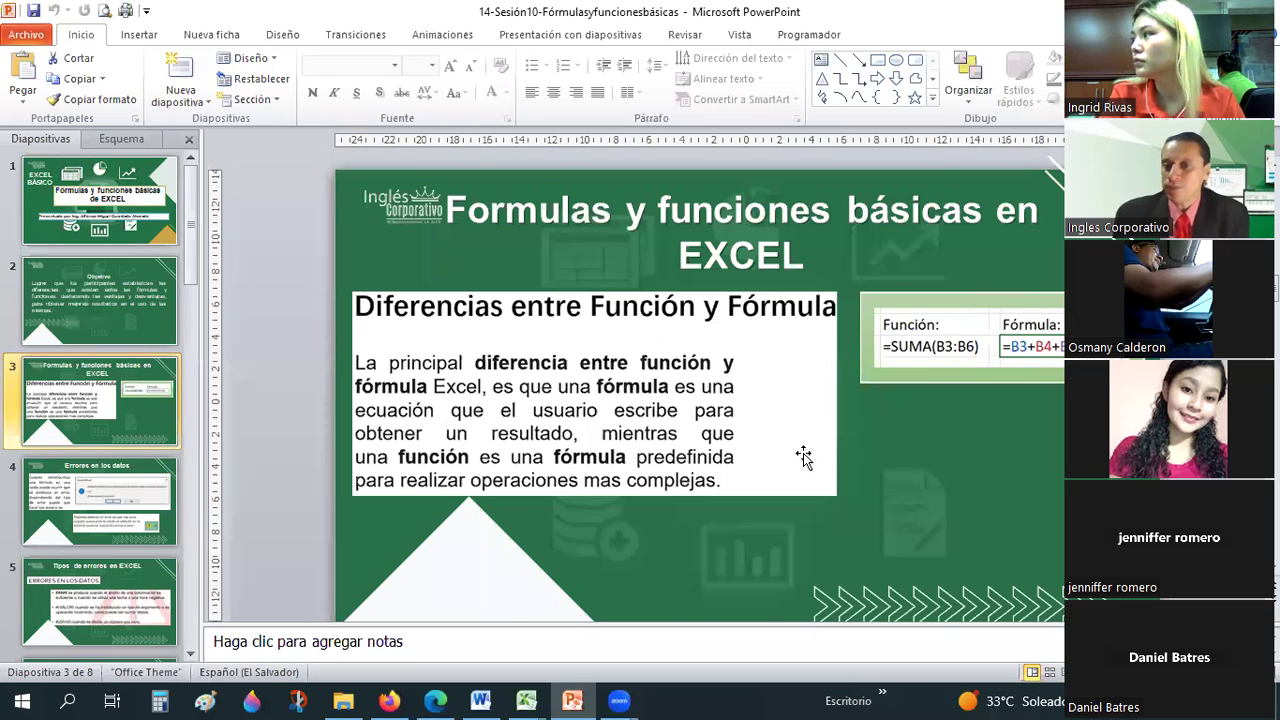
left_click(900, 306)
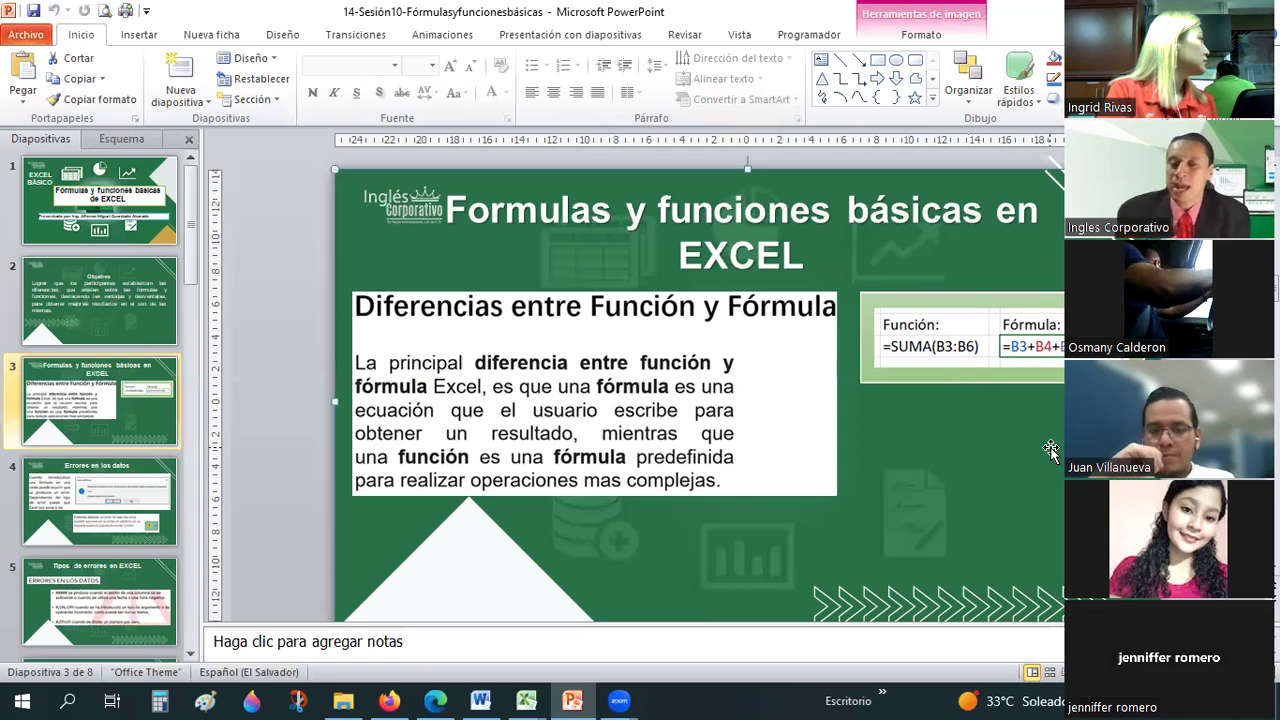
Display slide 4, 'Errores en los datos', in the editing area
left_click(165, 476)
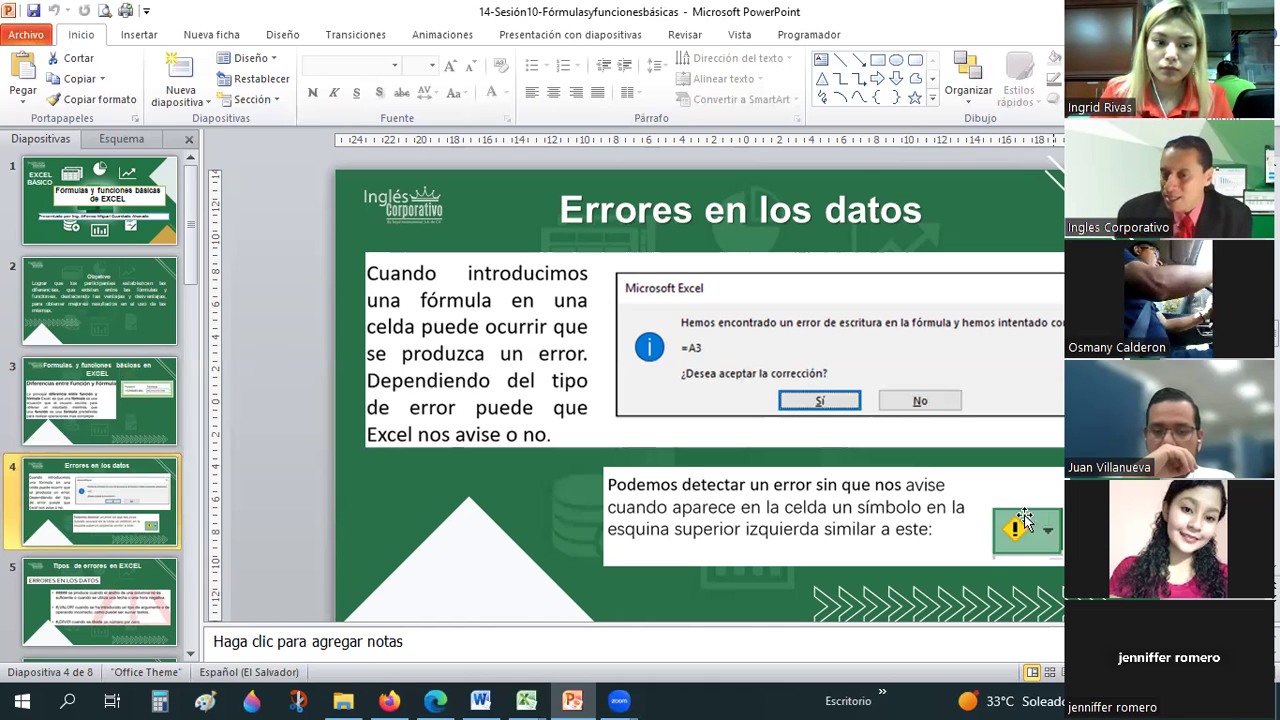
Bring the 14-Sesión10 practice workbook forward on Op.Básicas and select cell K11
left_click(523, 698)
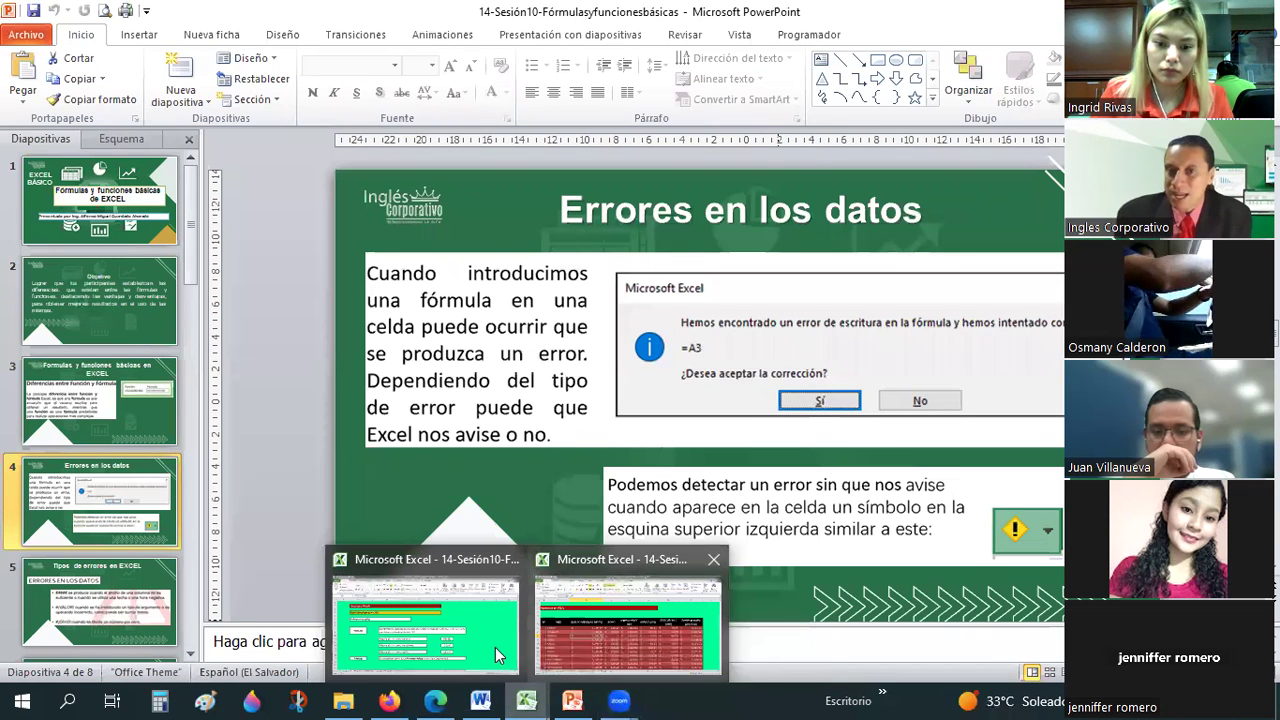
left_click(495, 647)
left_click(893, 260)
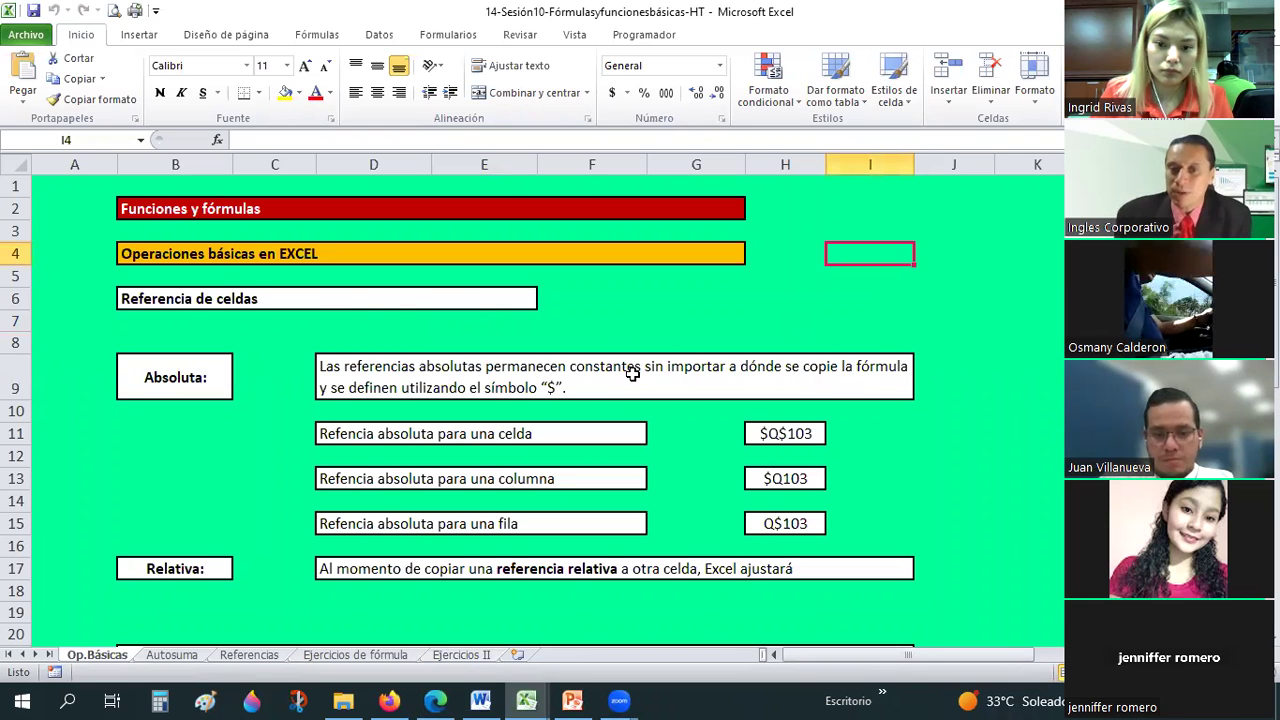
scroll(632, 372, "down", 1)
left_click(1040, 366)
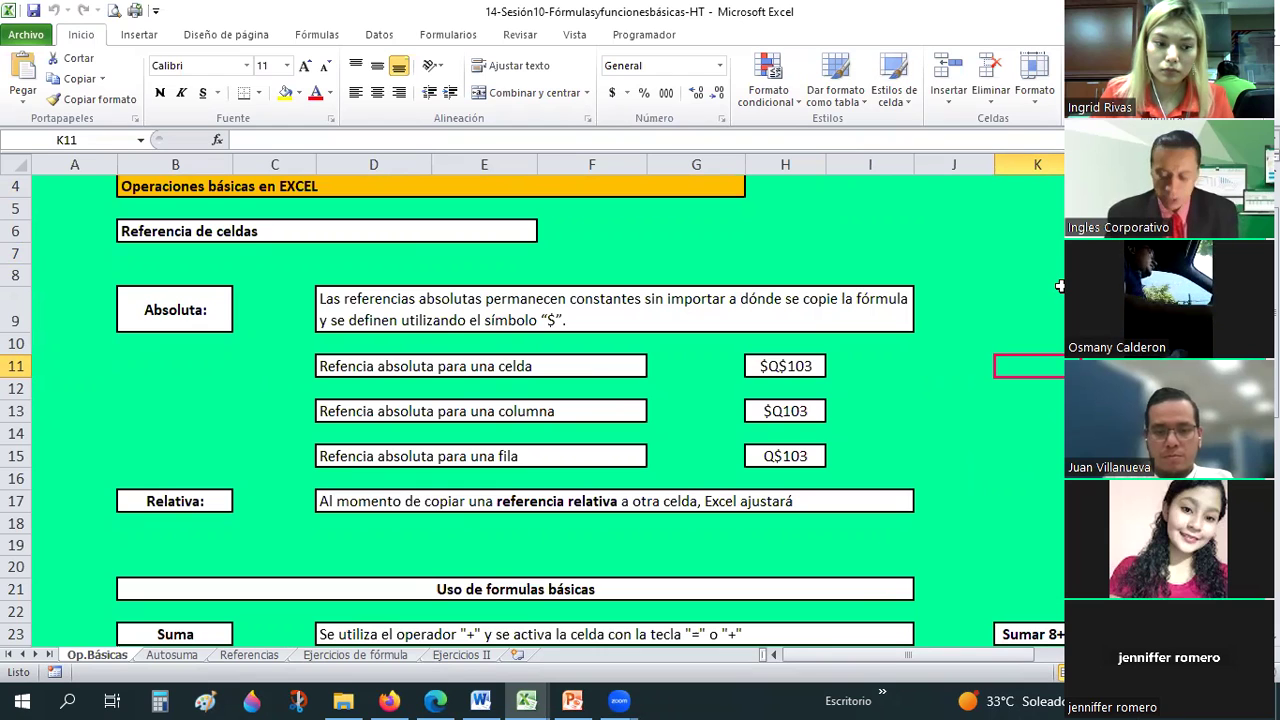
Apply the Texto number format to cell K11
left_click(719, 65)
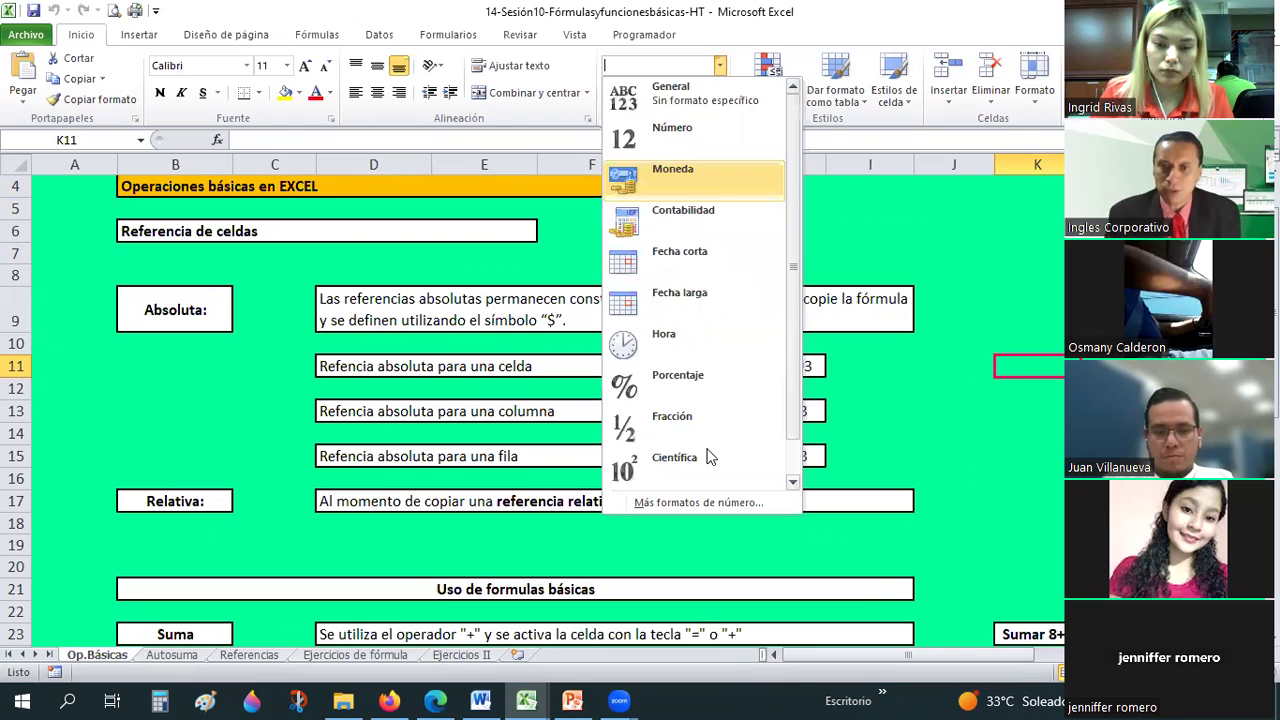
scroll(710, 456, "down", 1)
left_click(696, 456)
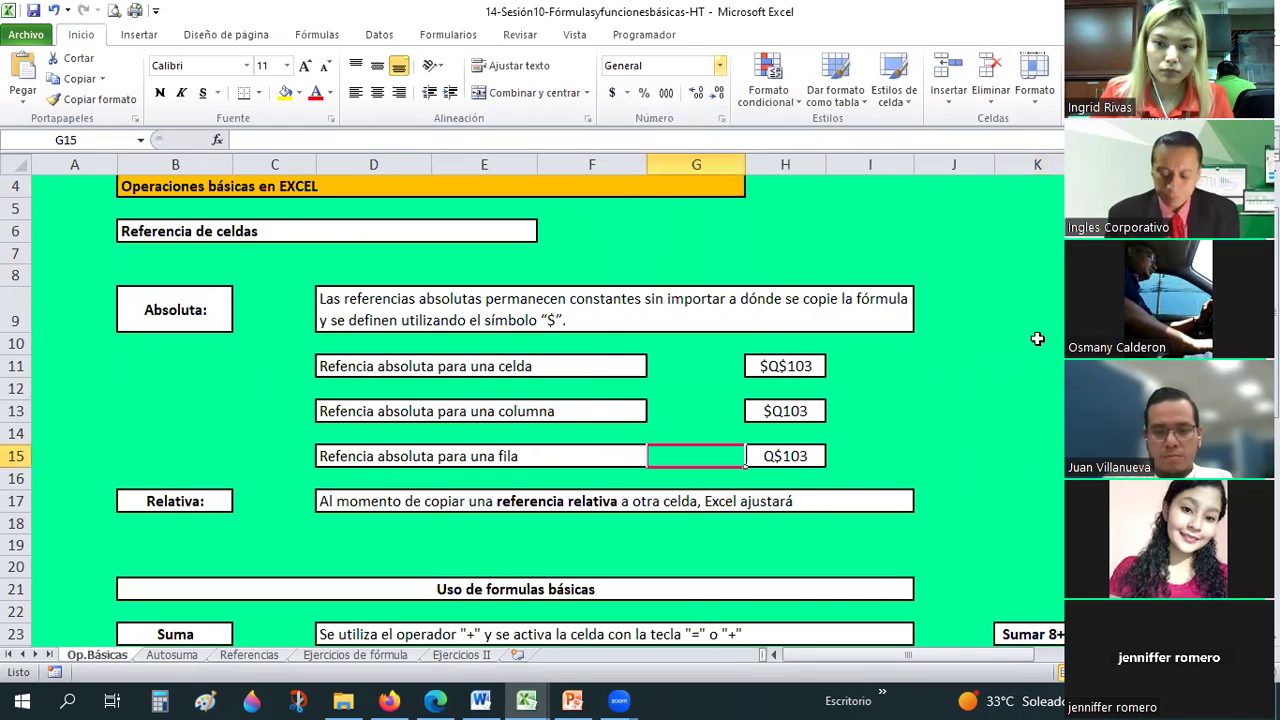
left_click(1045, 365)
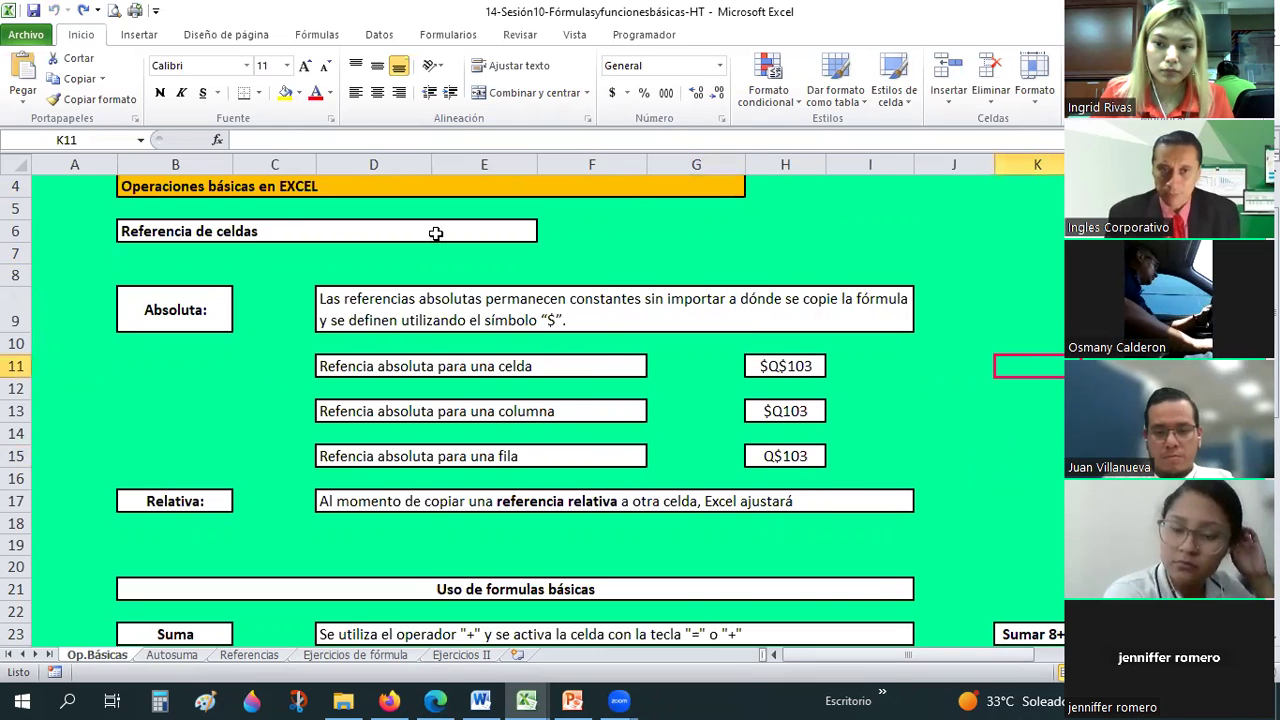
left_click(258, 92)
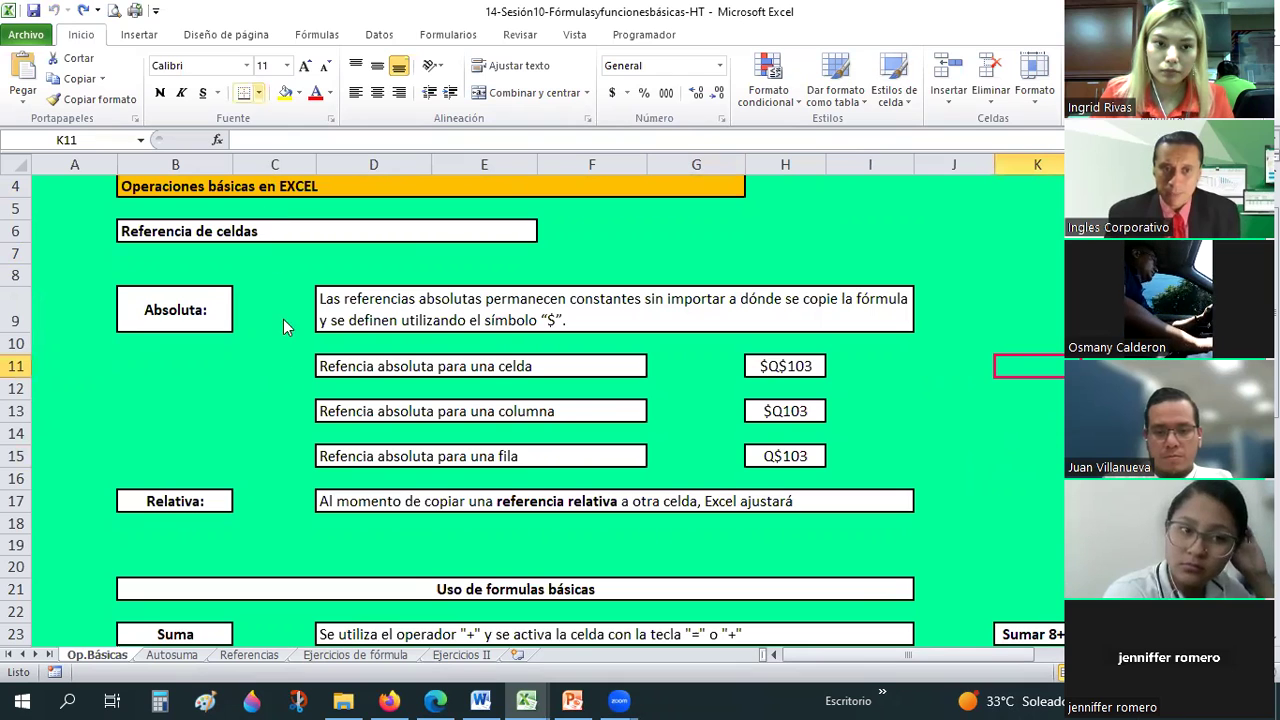
left_click(719, 65)
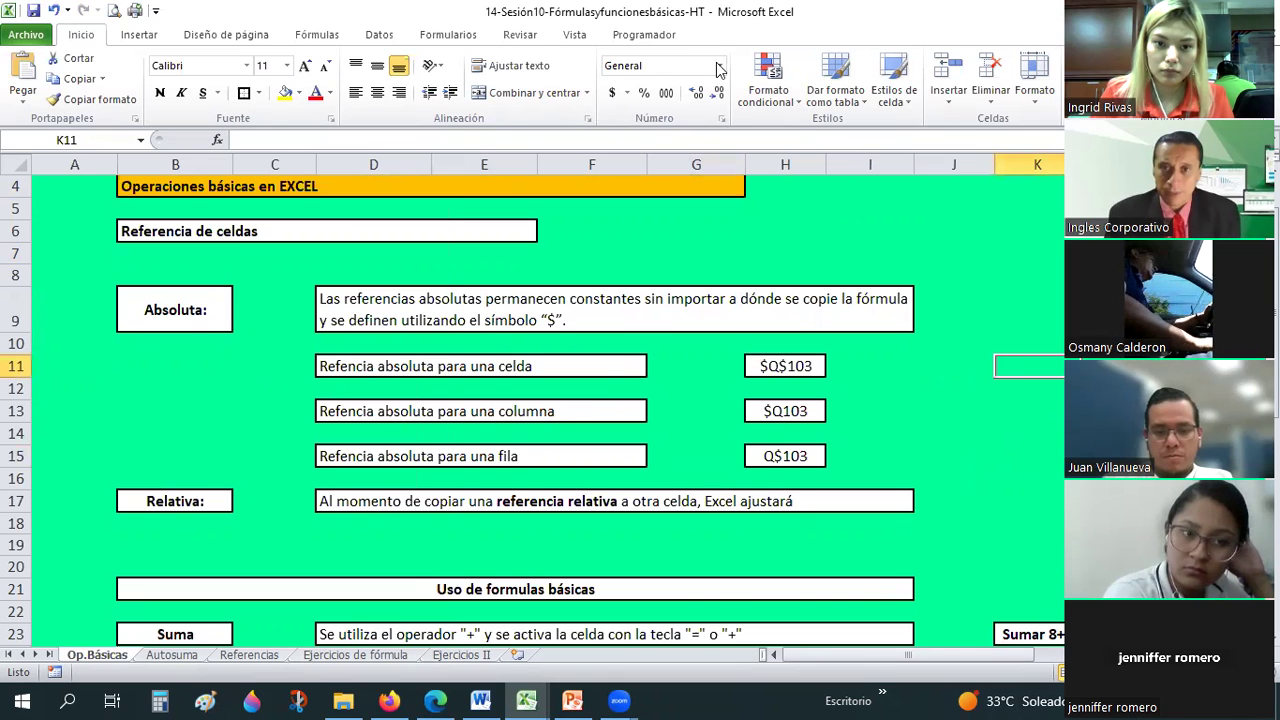
left_click(719, 65)
type("Texto")
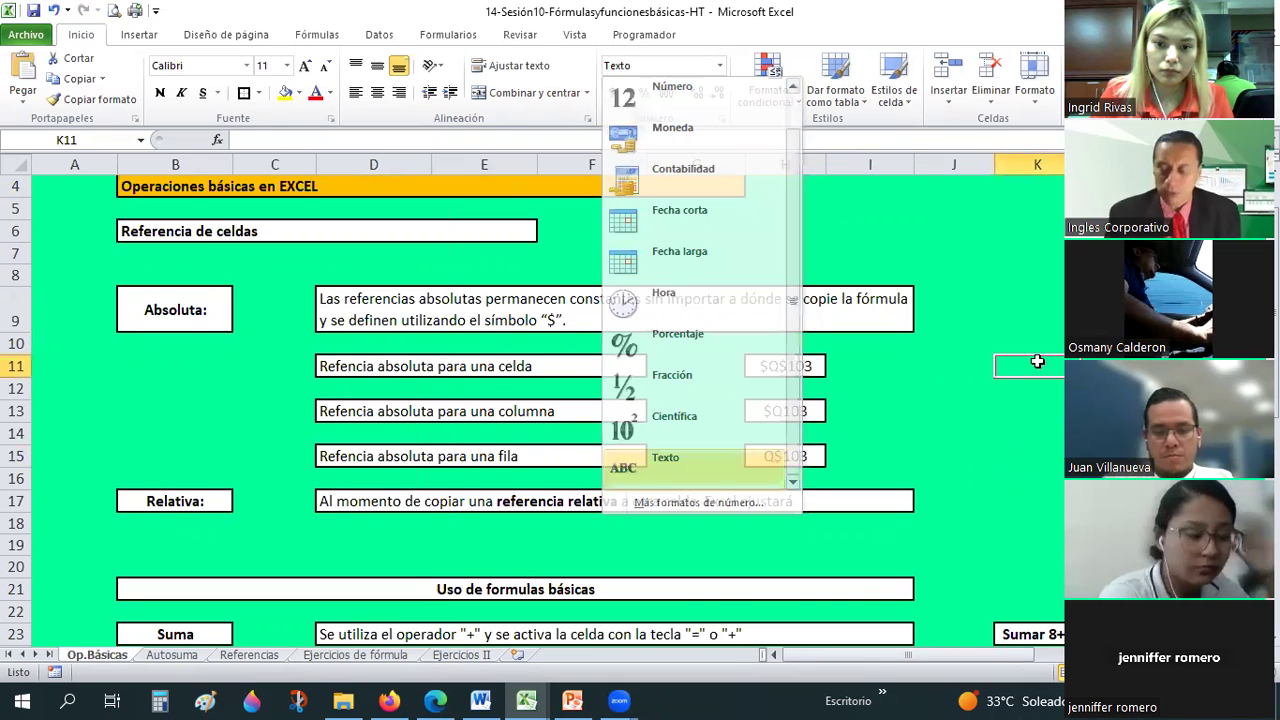
key("Return")
Enter 2.0 in K11 and bring up its number-stored-as-text error options
type("2.0")
key("Return")
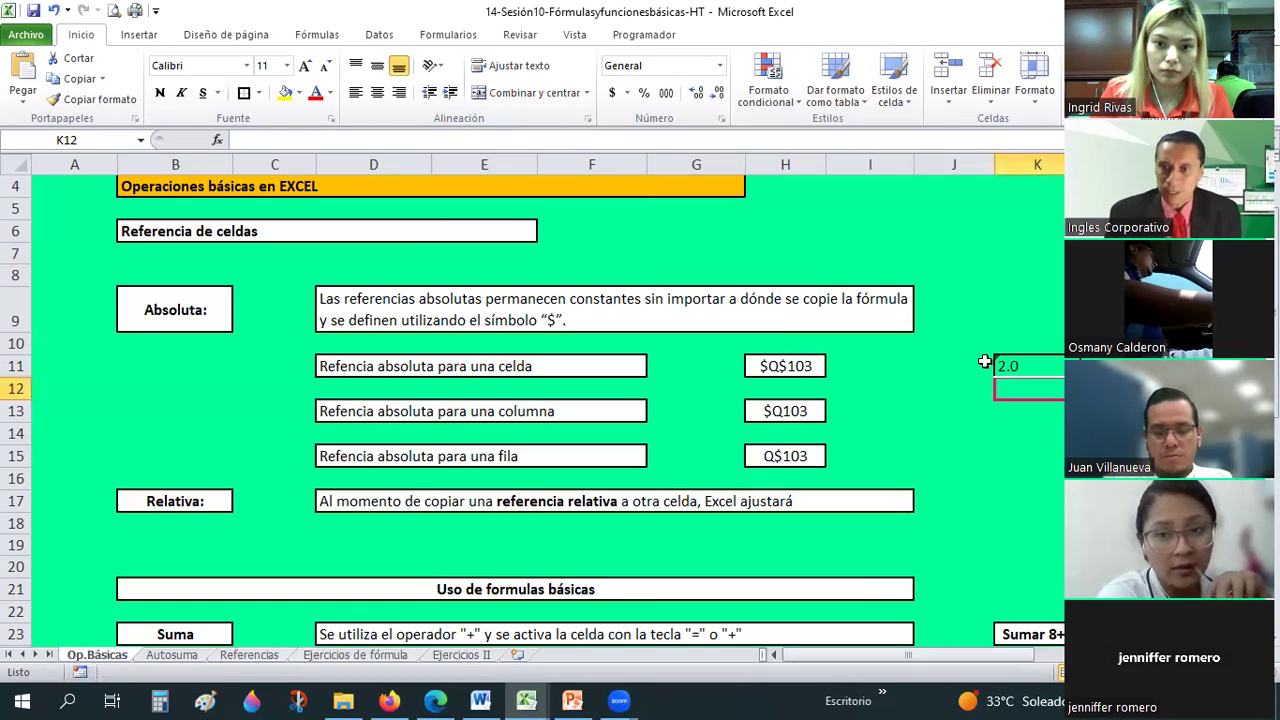
key("Up")
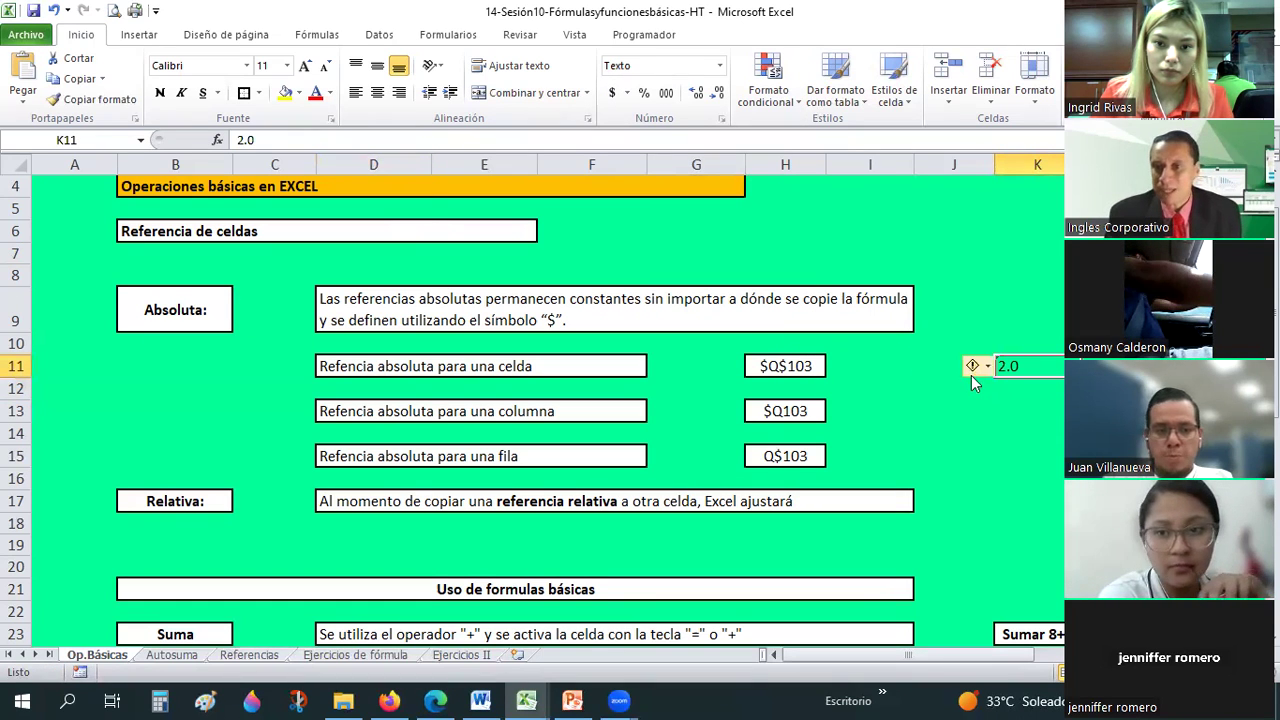
mouse_move(990, 370)
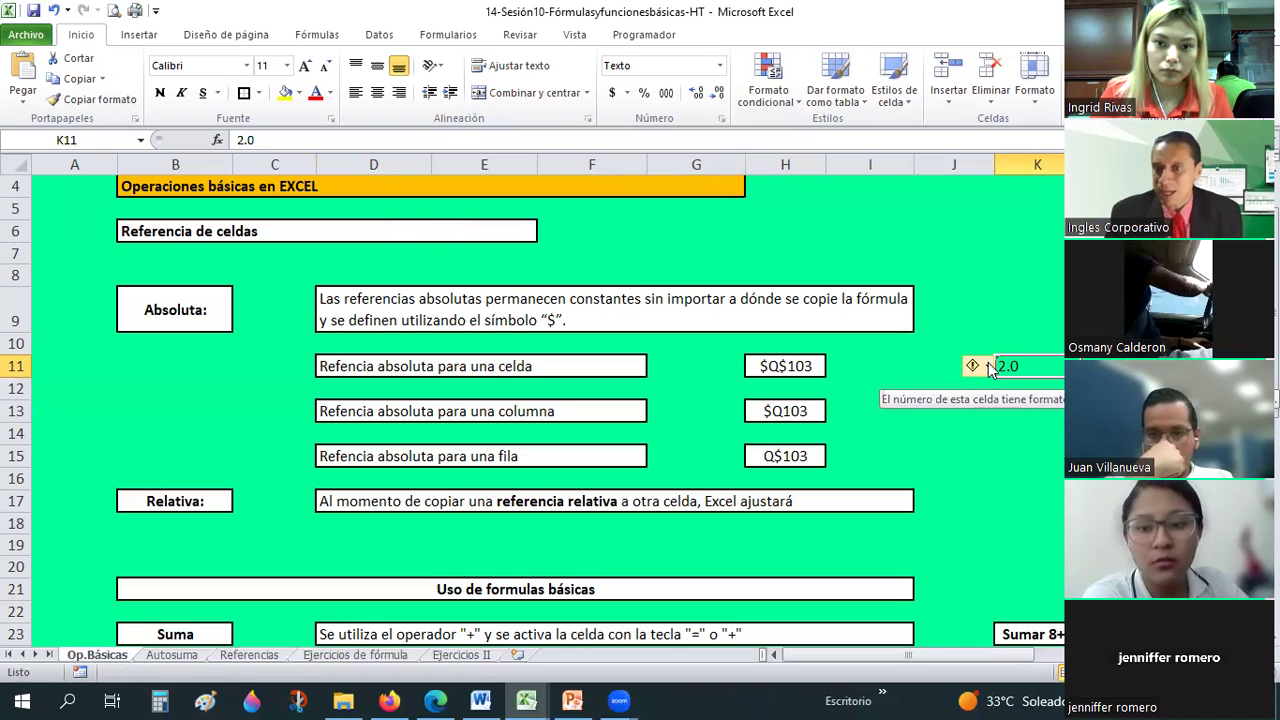
left_click(990, 368)
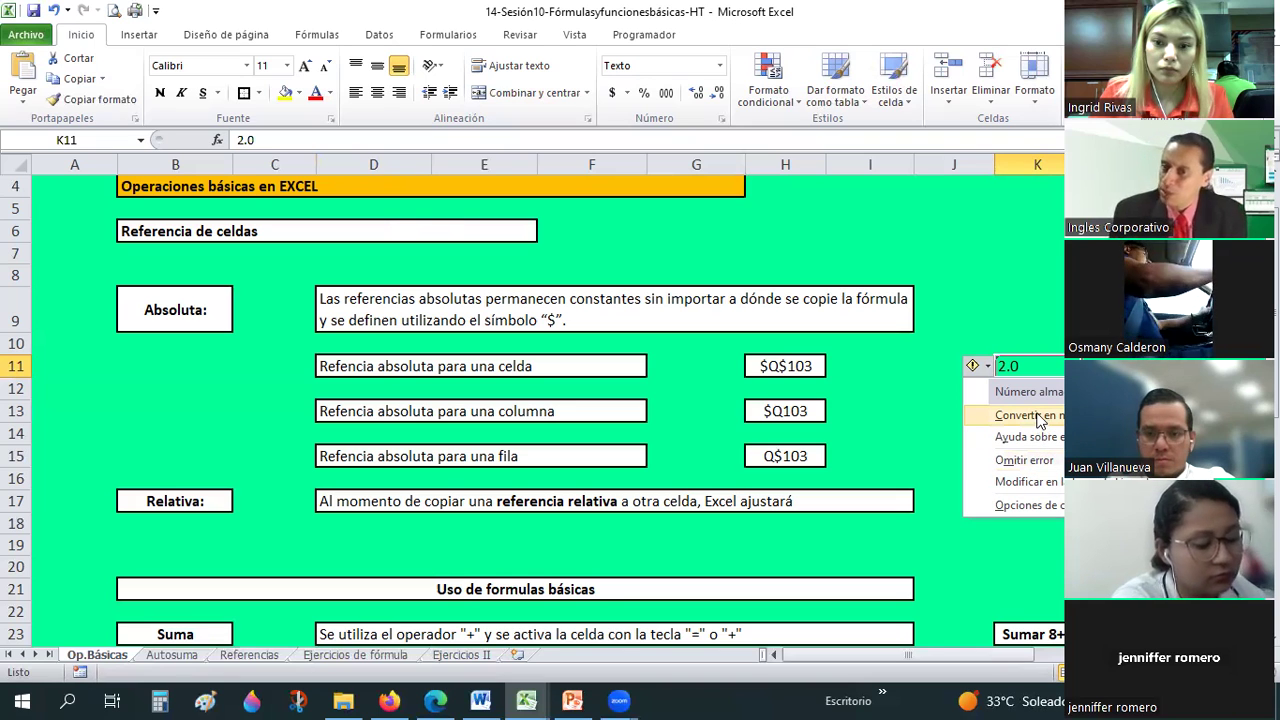
left_click(1038, 418)
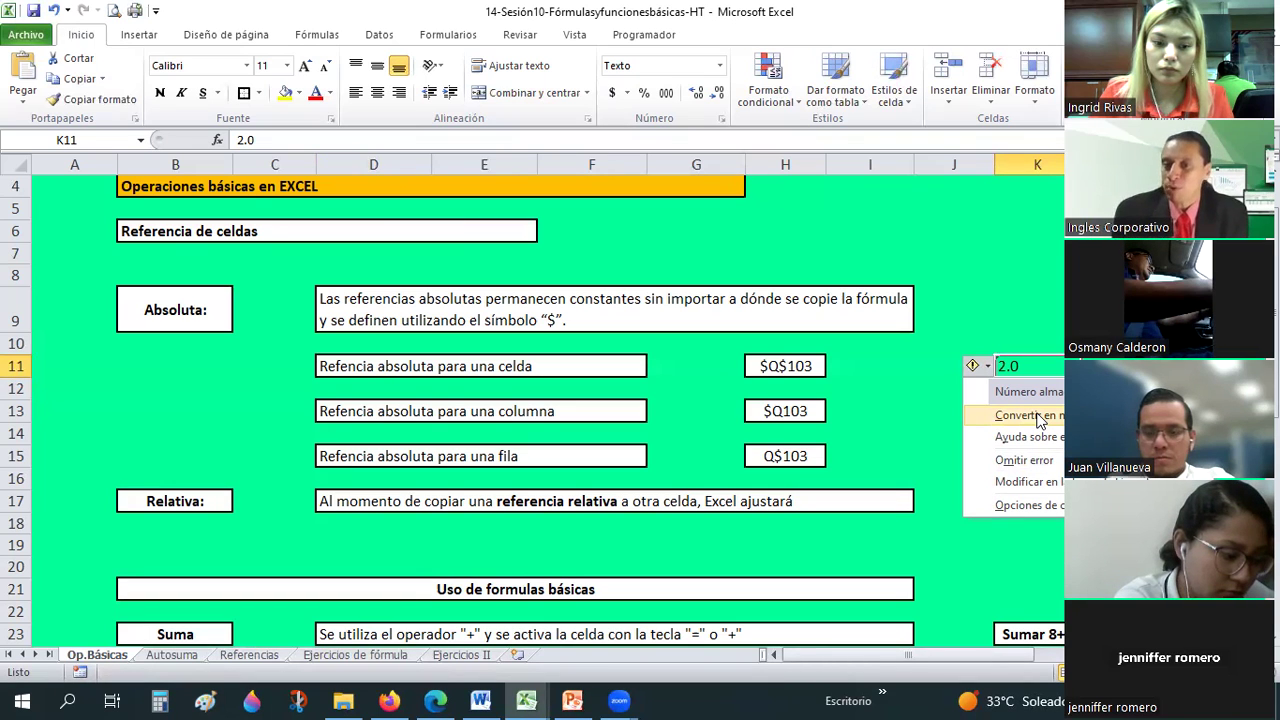
Convert K11's stored text to the number 2 and ignore the remaining error flag
left_click(1048, 364)
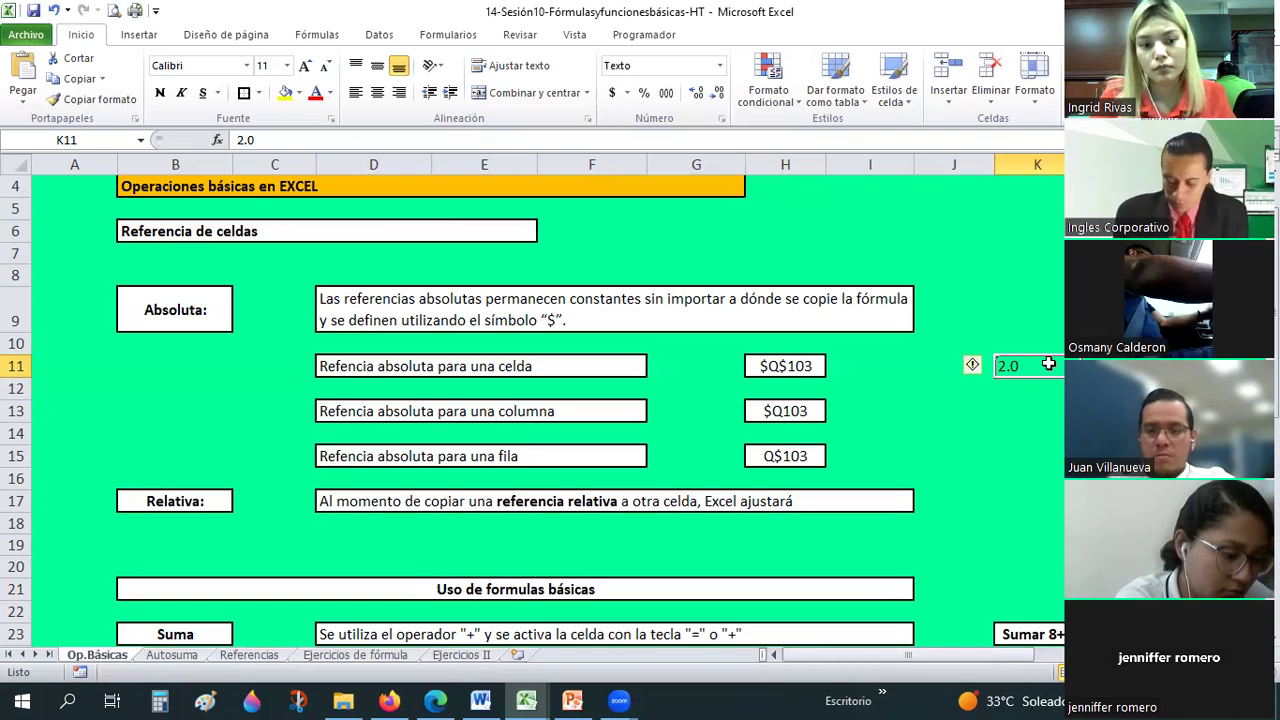
type("2")
left_click(972, 364)
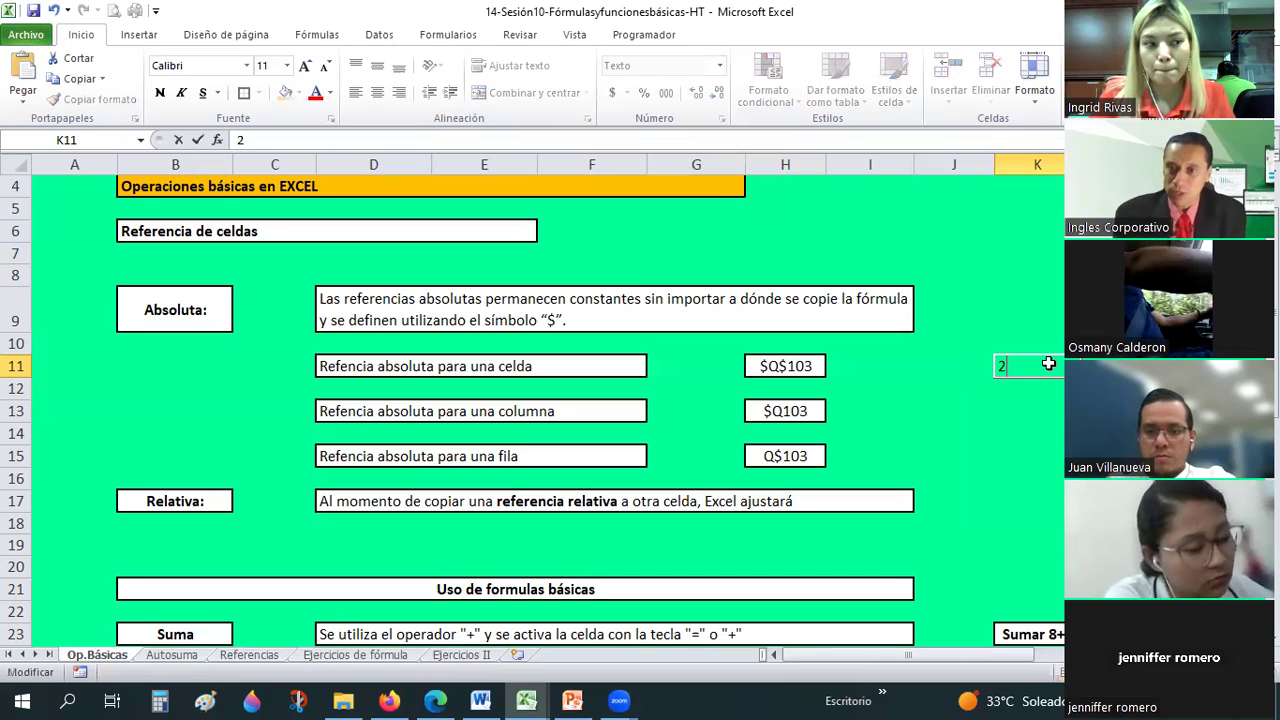
left_click(1010, 398)
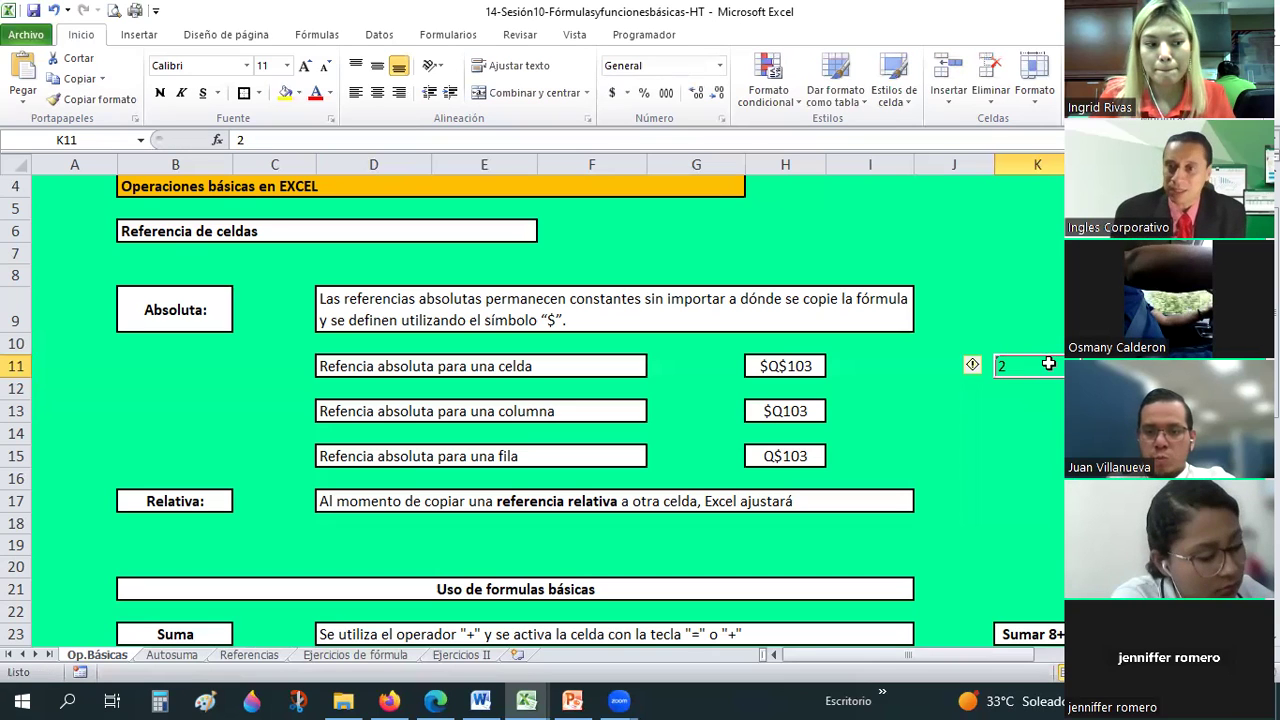
left_click(972, 364)
left_click(1030, 460)
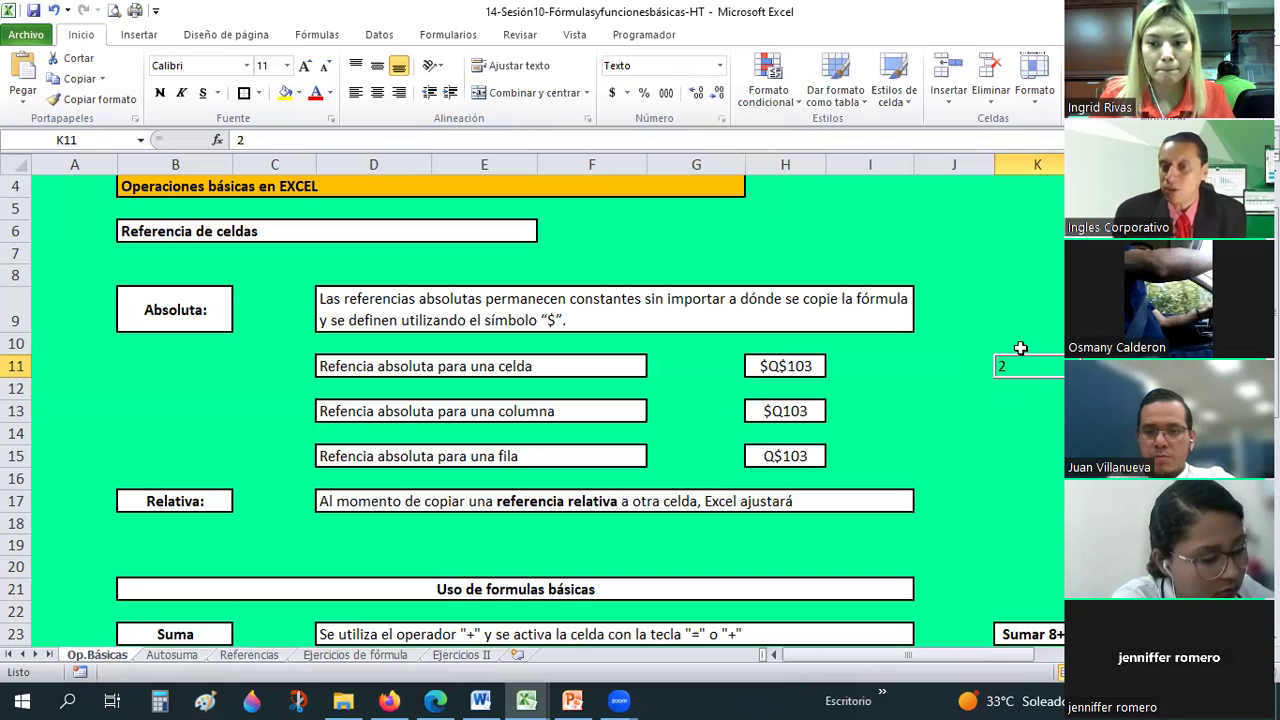
Undo a centering of K11 and re-enter 2.0 as text
left_click(381, 92)
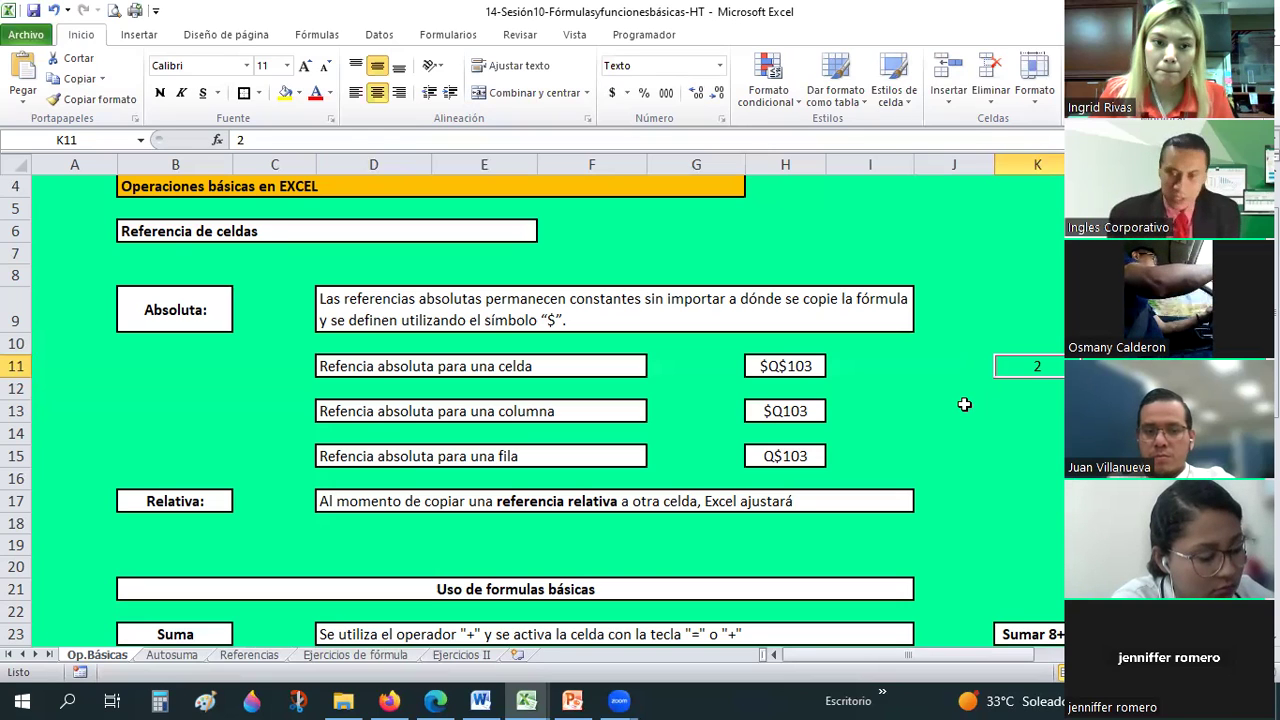
key("ctrl+z")
key("ctrl+z")
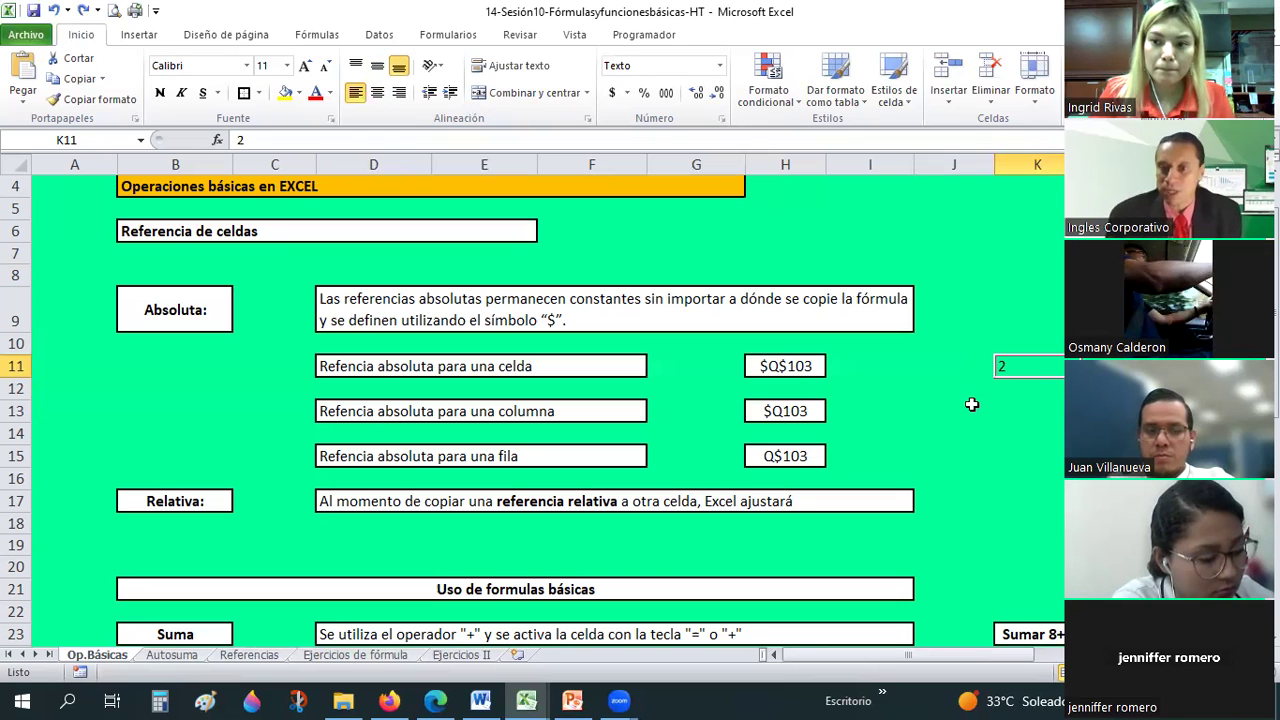
left_click(978, 392)
left_click(1007, 364)
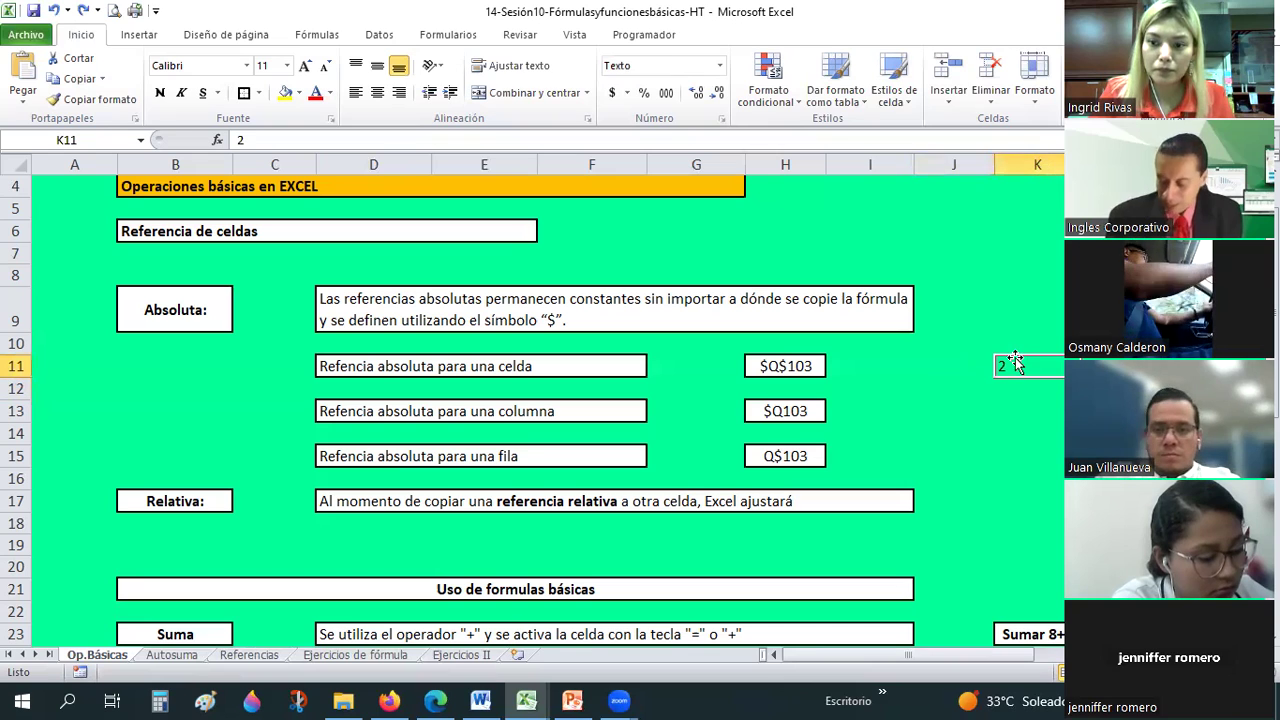
type("2.0")
key("Return")
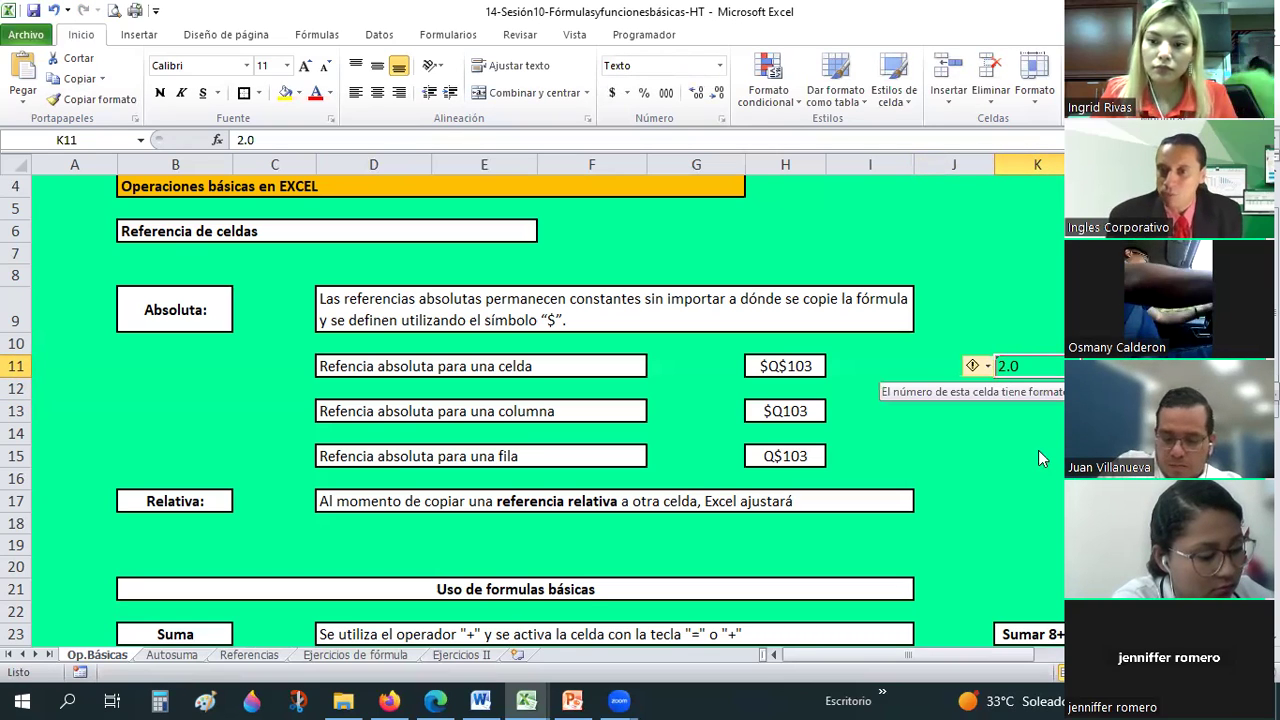
Convert K11's 2.0 text back to a number with Convertir en número
left_click(987, 366)
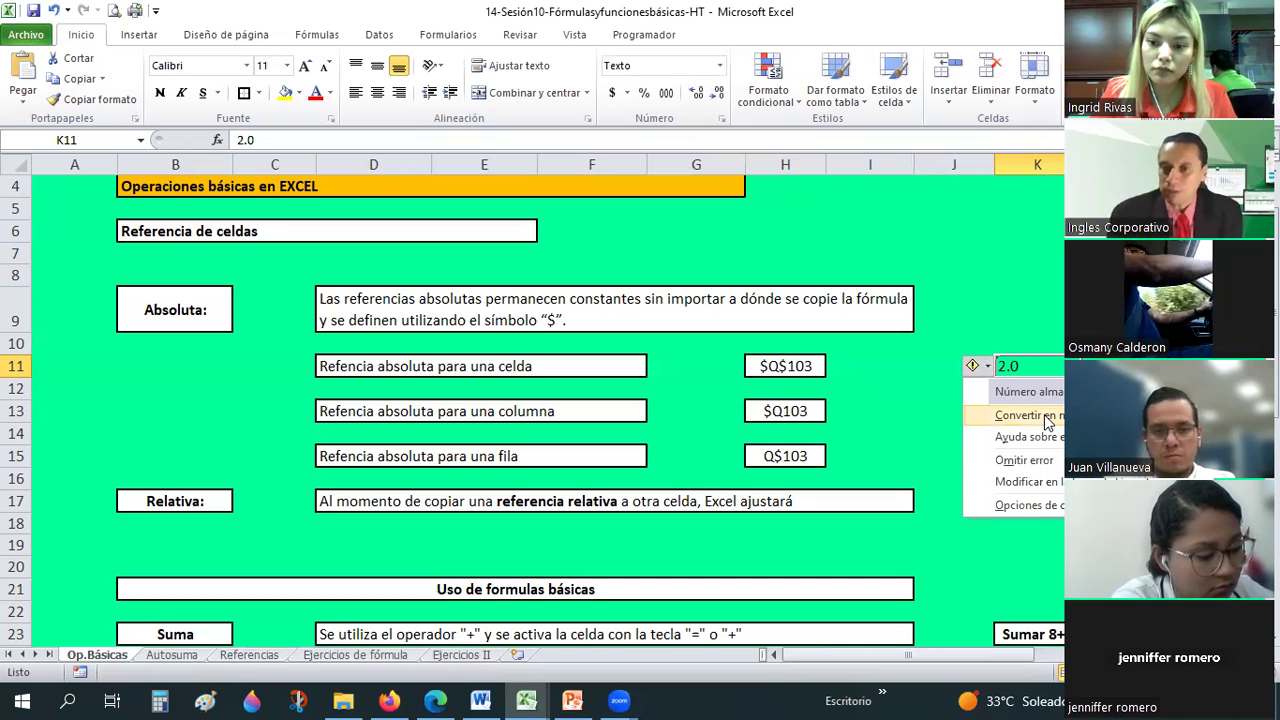
left_click(1047, 415)
left_click(1044, 414)
left_click(1041, 359)
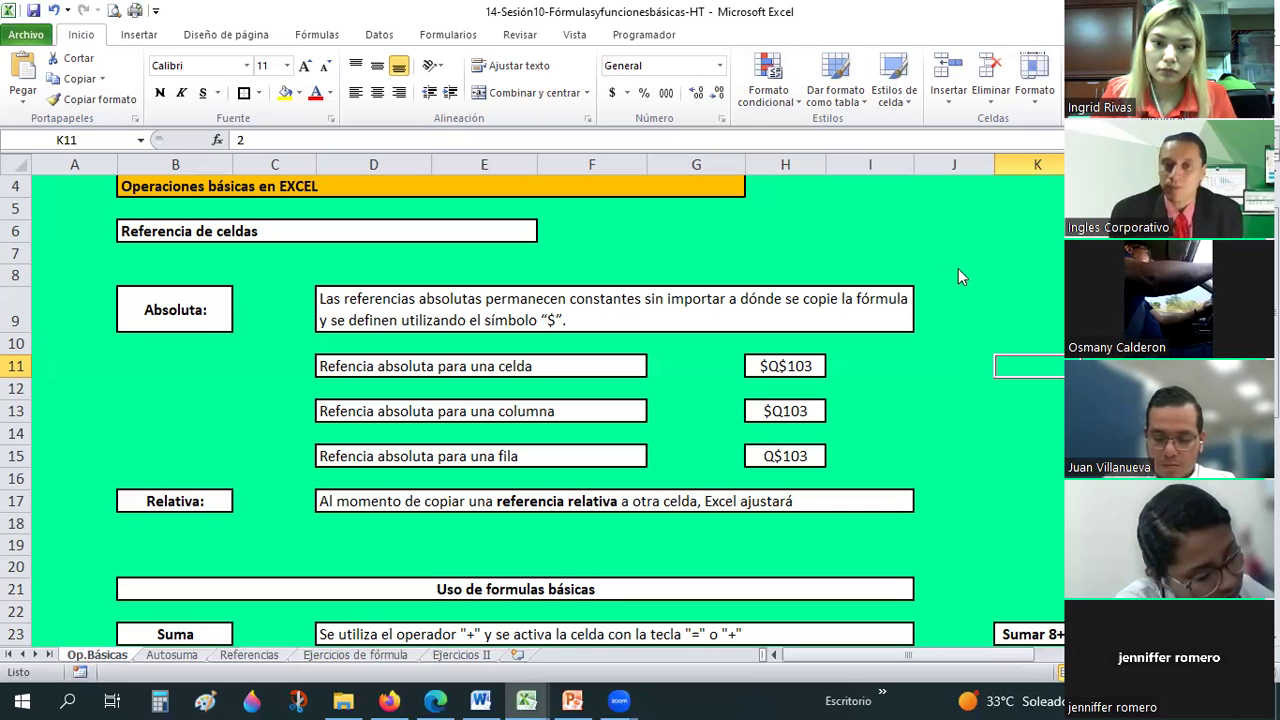
Back in PowerPoint, display slide 5, 'Tipos de errores en EXCEL'
key("alt+Tab")
key("alt+Tab")
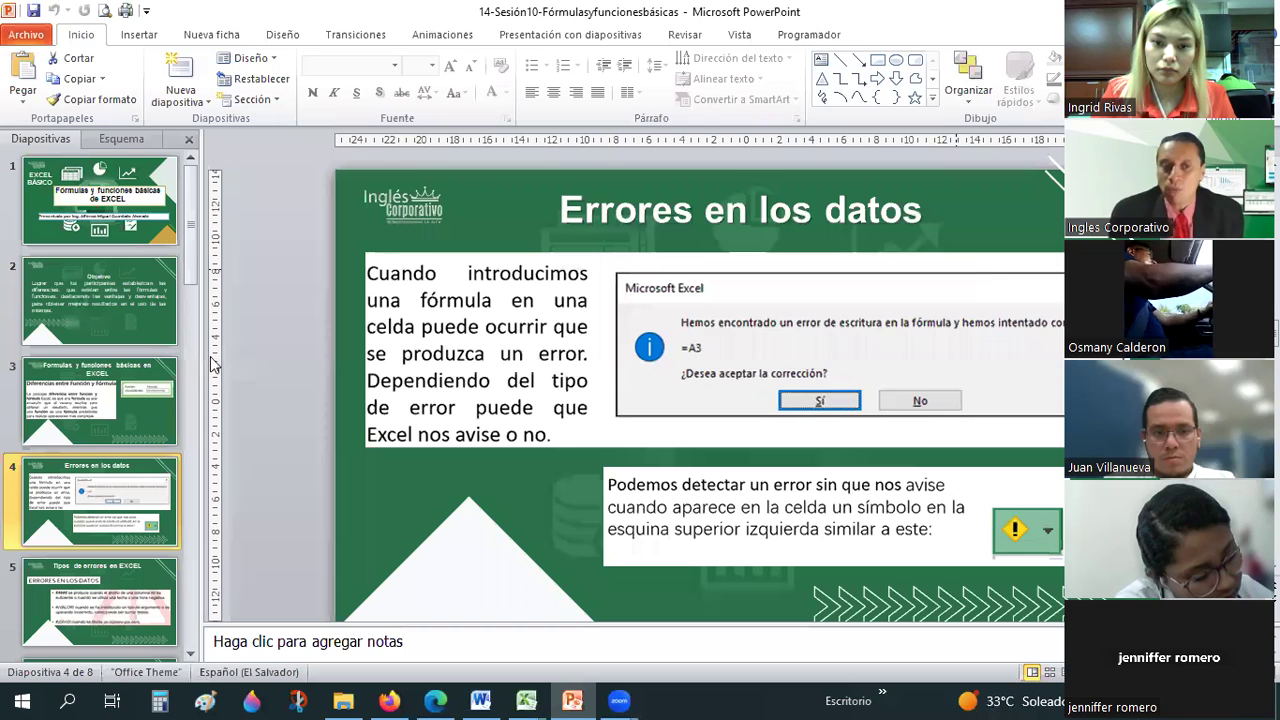
scroll(127, 378, "down", 1)
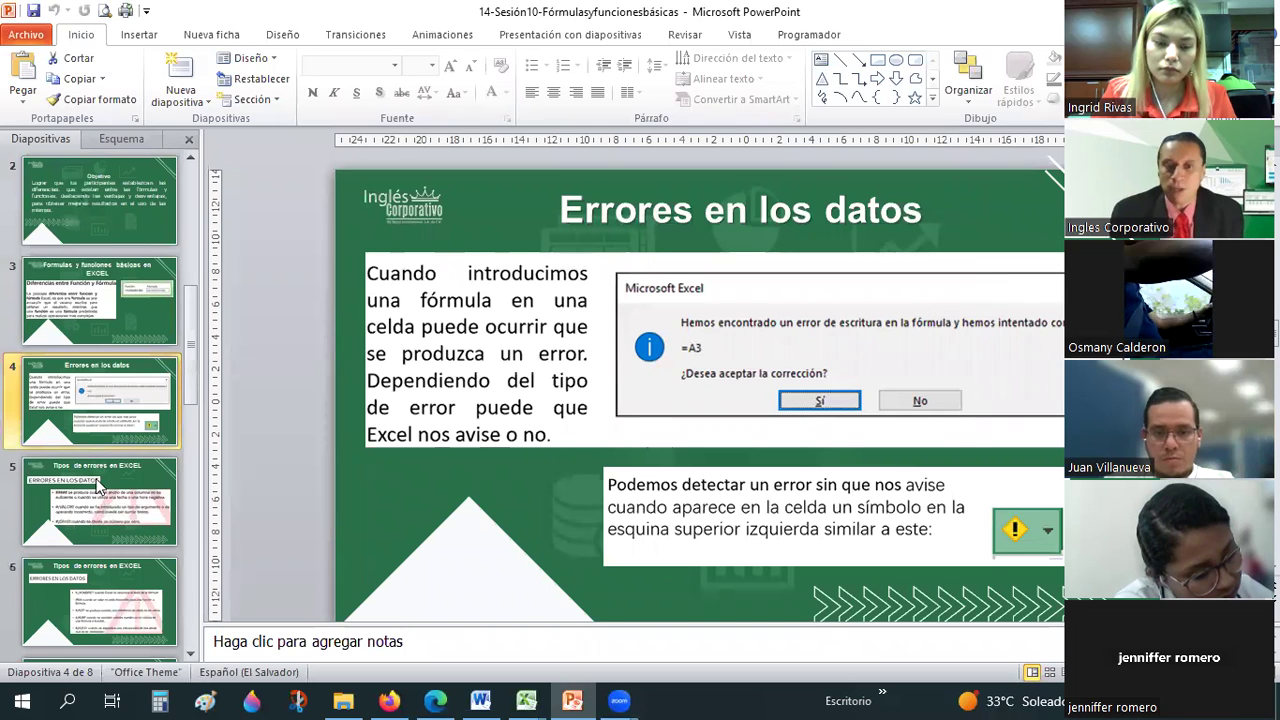
left_click(99, 487)
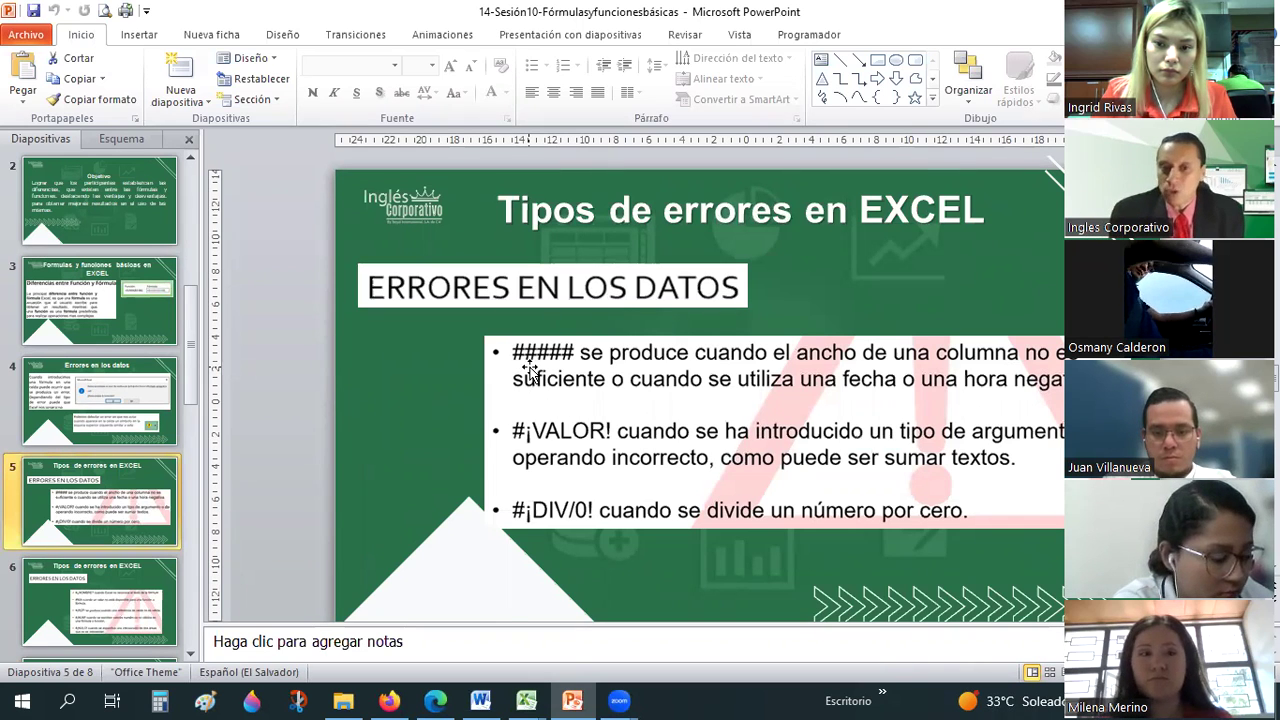
key("alt+Tab")
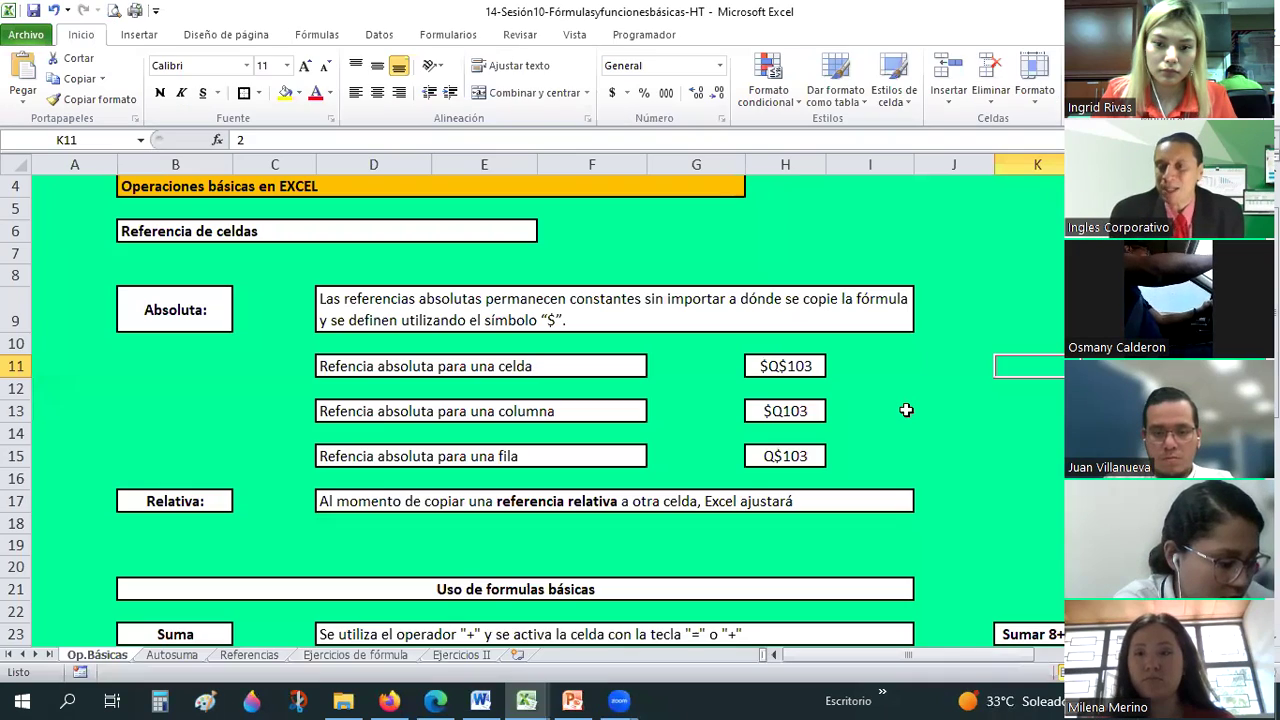
type("1")
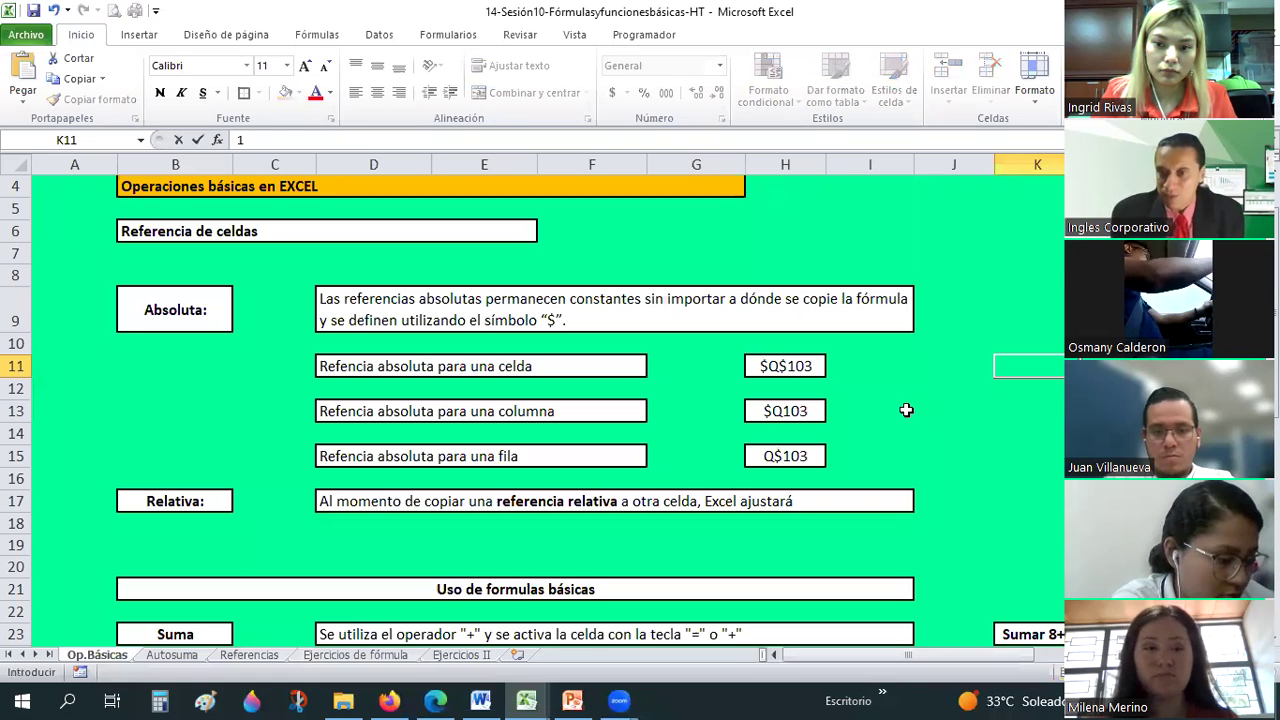
type("0000000000")
key("Return")
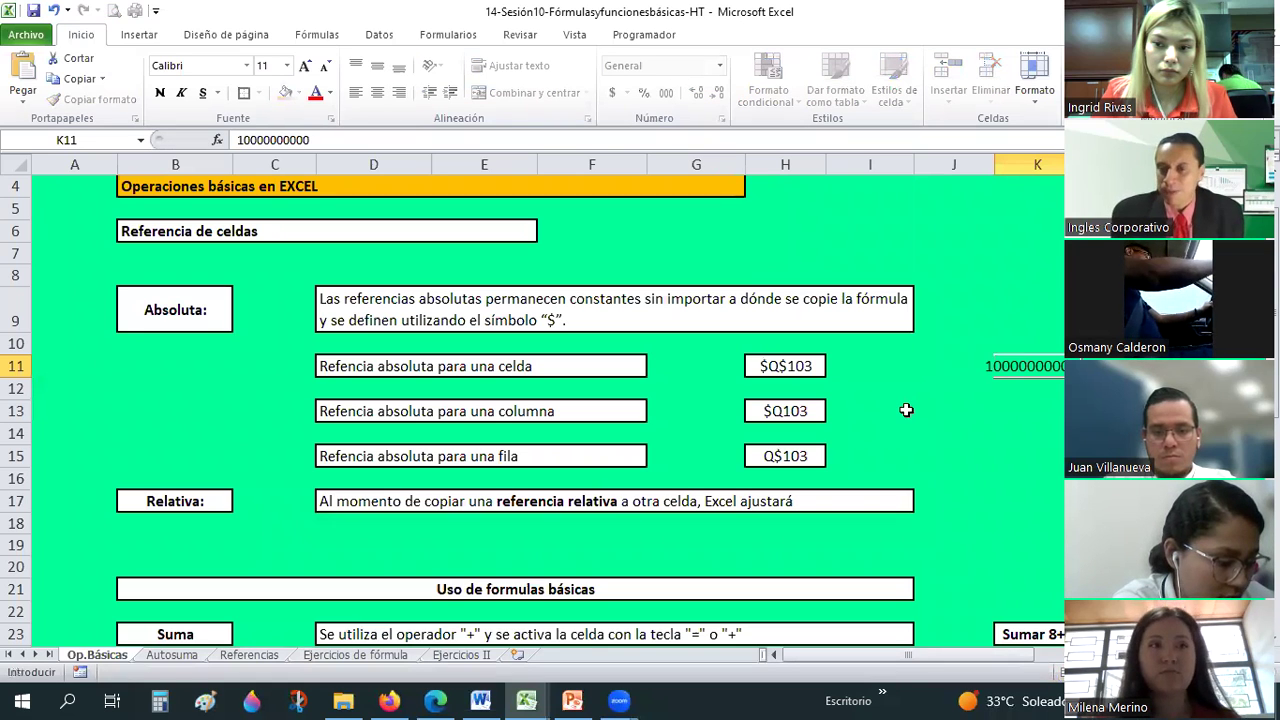
key("Return")
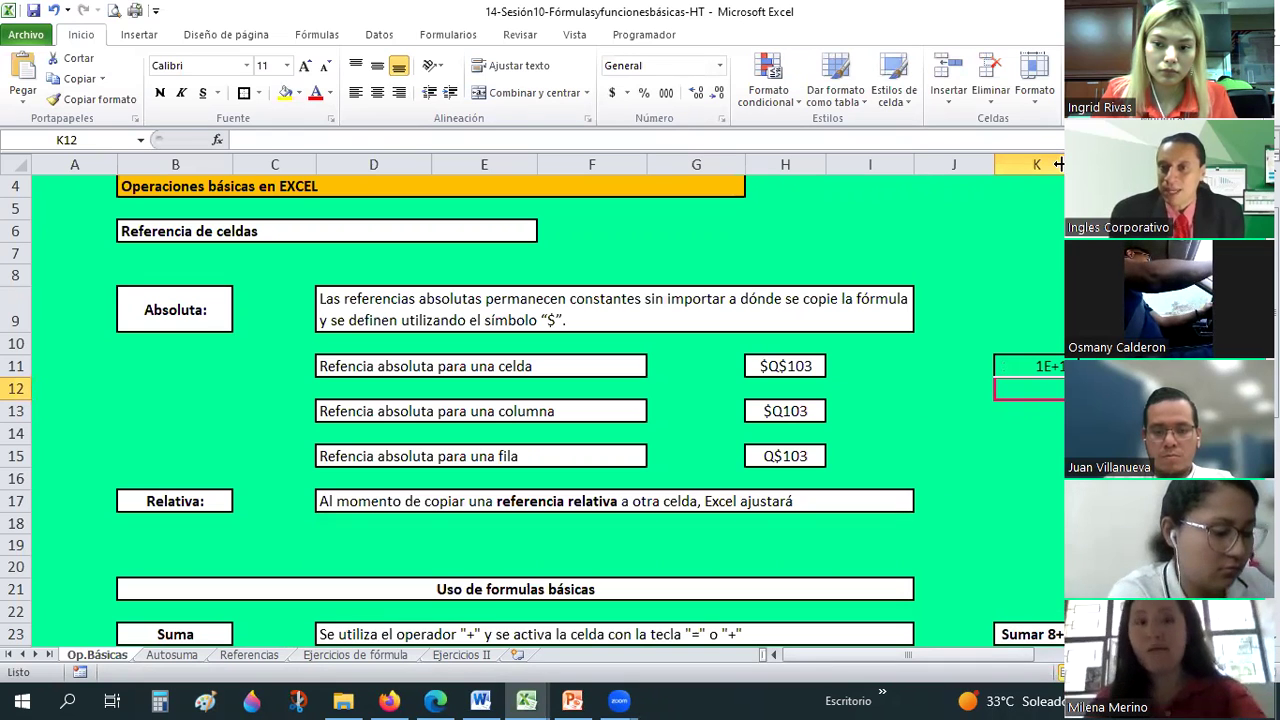
Narrow column K until K11 displays ###, then reselect K11
left_click_drag(1040, 161, 1030, 161)
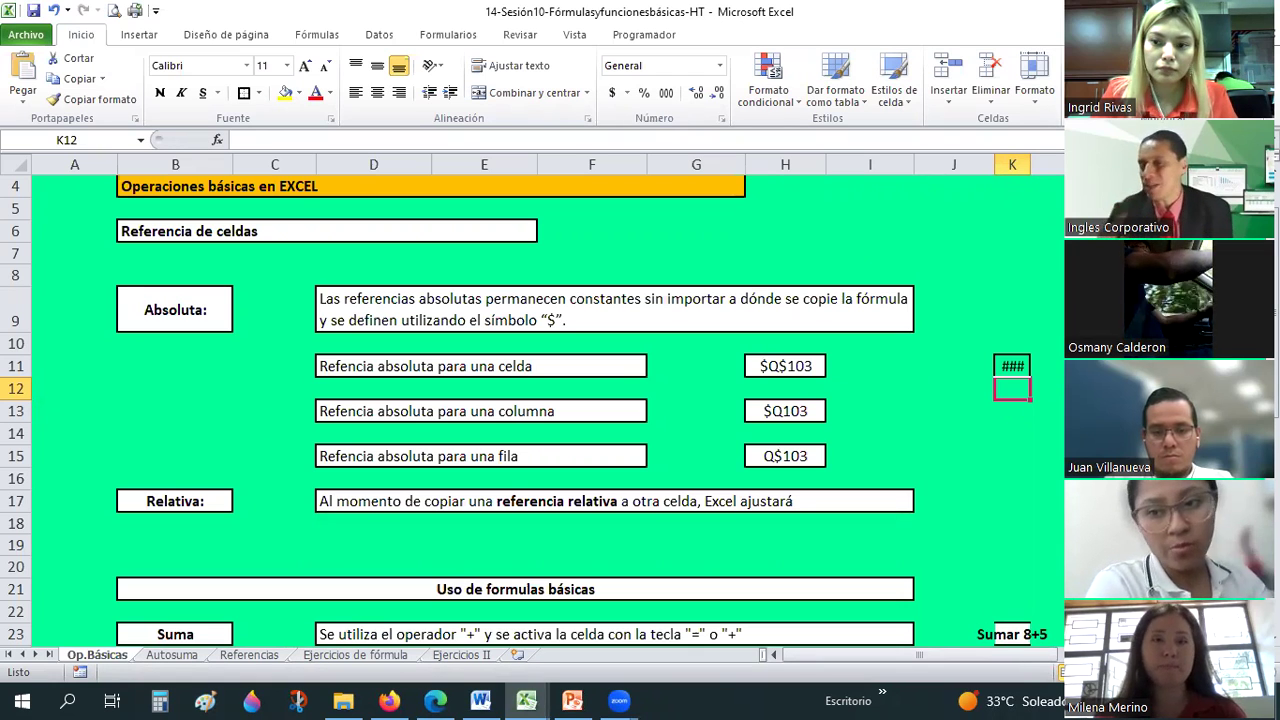
key("Down")
key("Down")
key("Down")
key("Right")
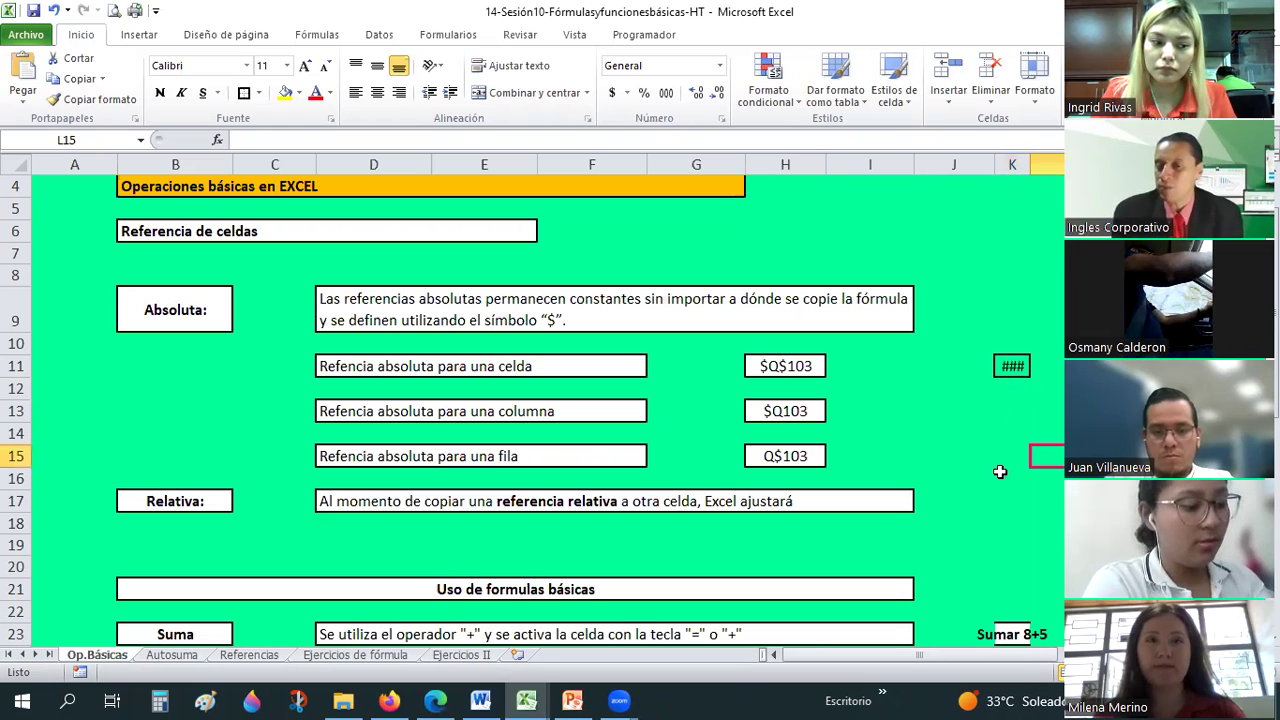
key("Up")
key("Up")
key("Up")
key("Left")
key("alt+Tab")
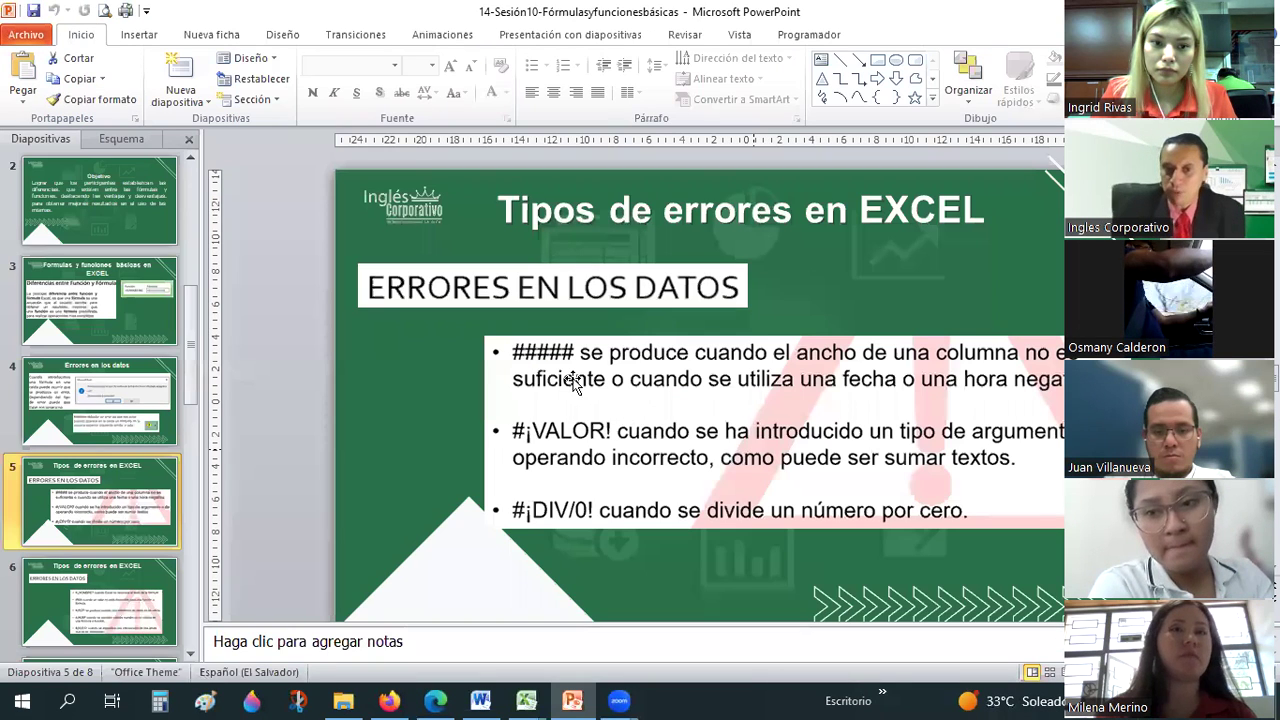
key("alt+Tab")
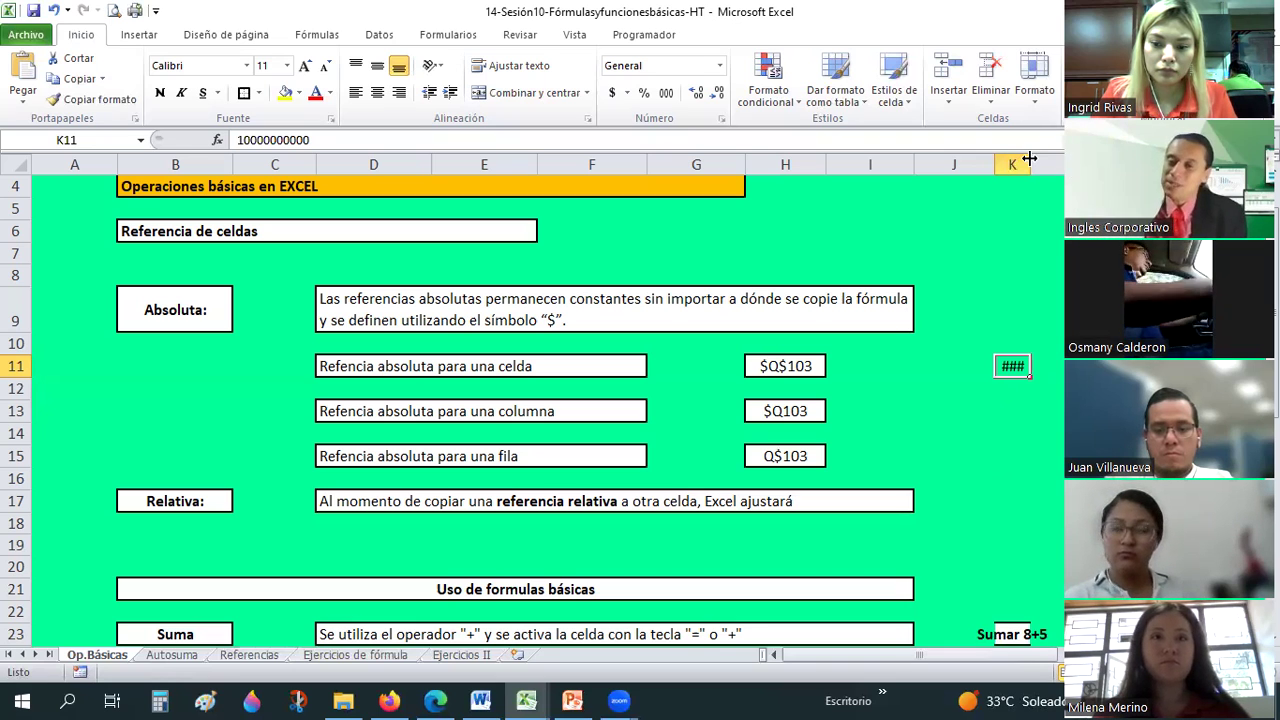
left_click_drag(1029, 159, 1095, 159)
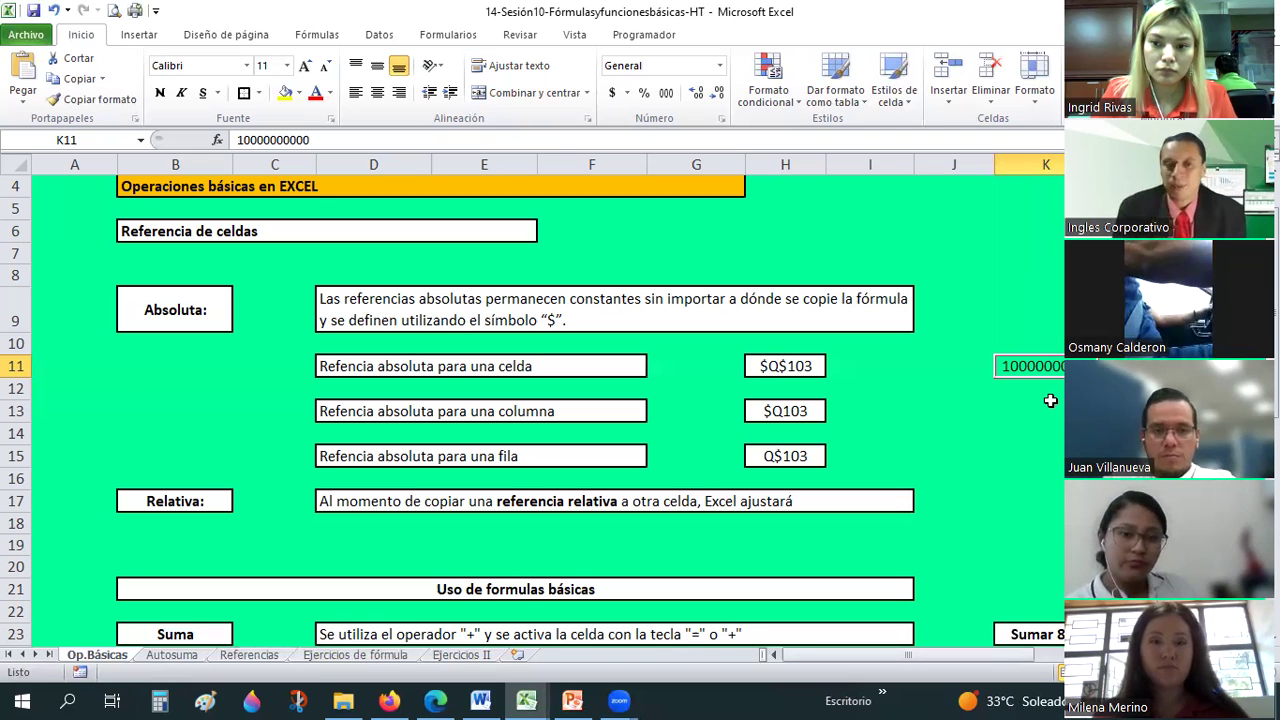
key("alt+Tab")
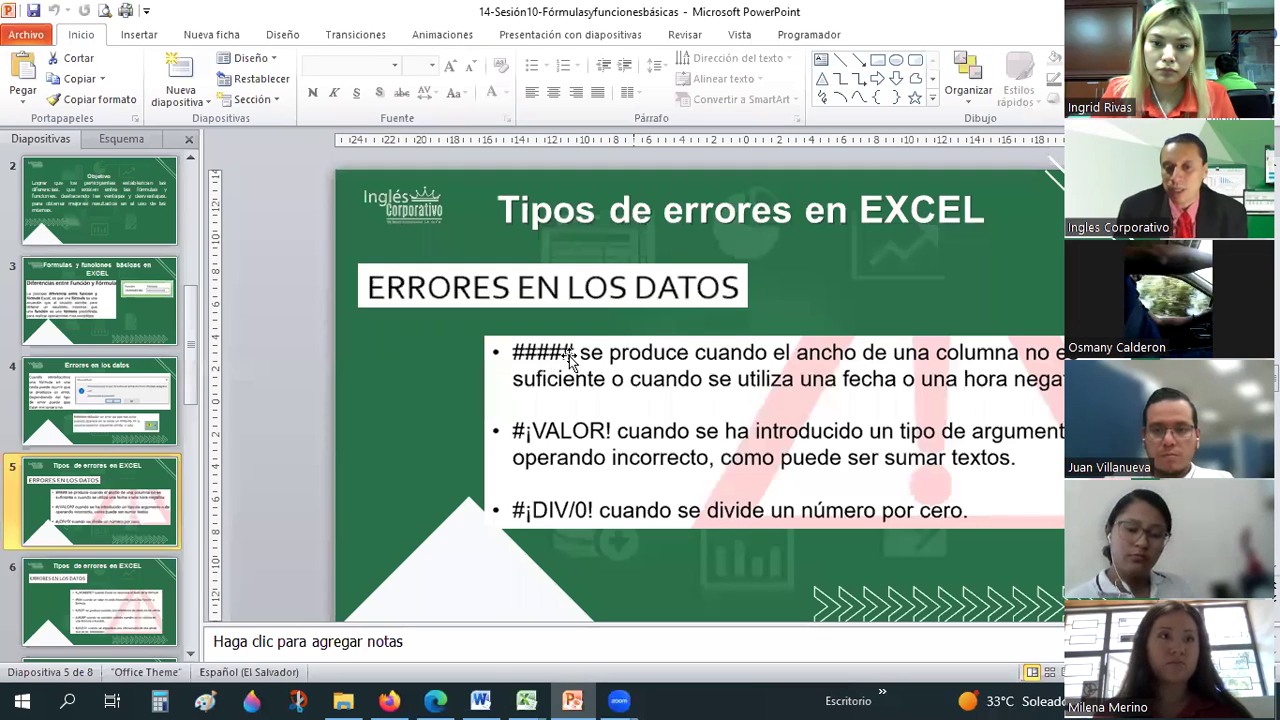
Switch between the error-types slide and Excel, ending on Op.Básicas with K13 selected
key("alt+Tab")
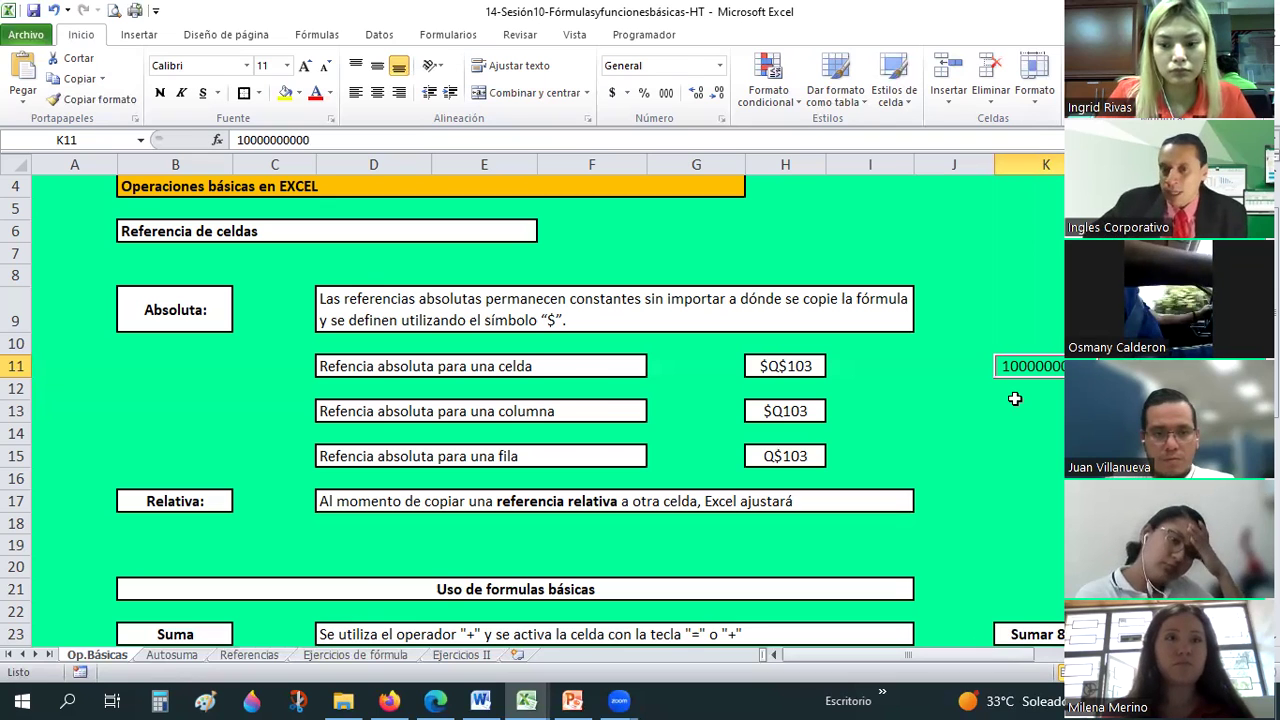
key("alt+Tab")
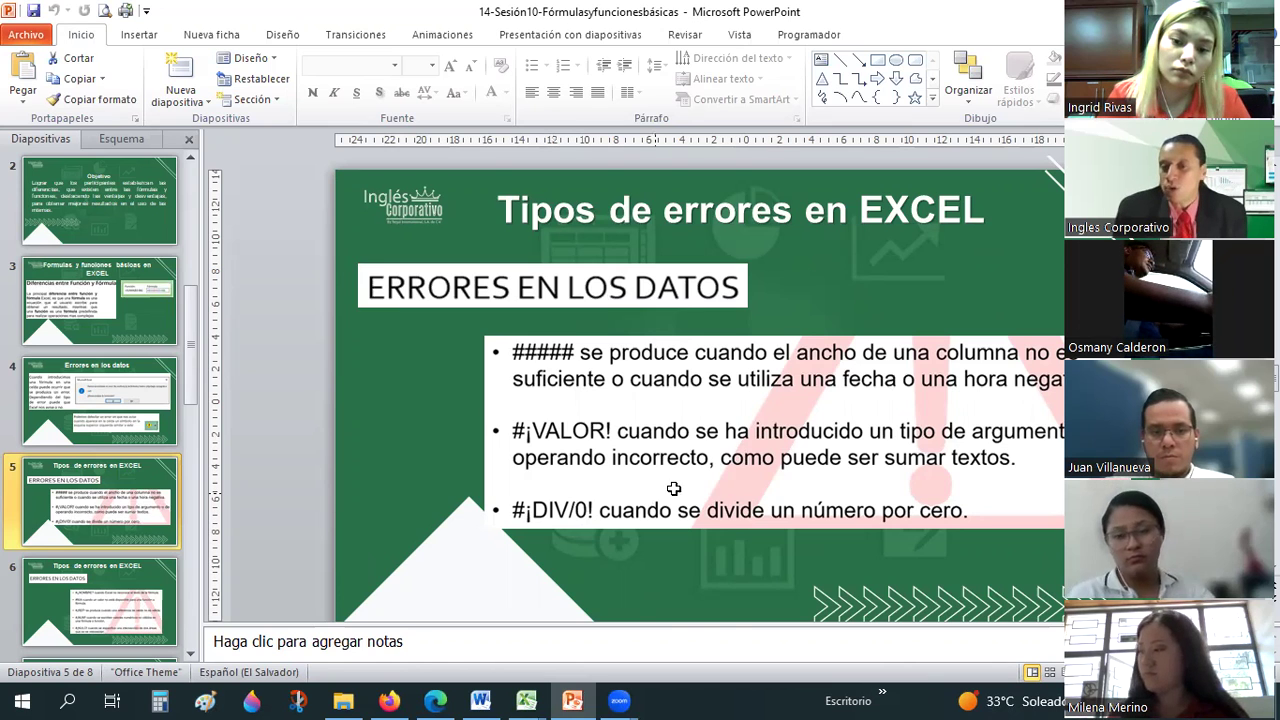
key("alt+Tab")
left_click(1018, 396)
left_click(1040, 432)
left_click(1031, 410)
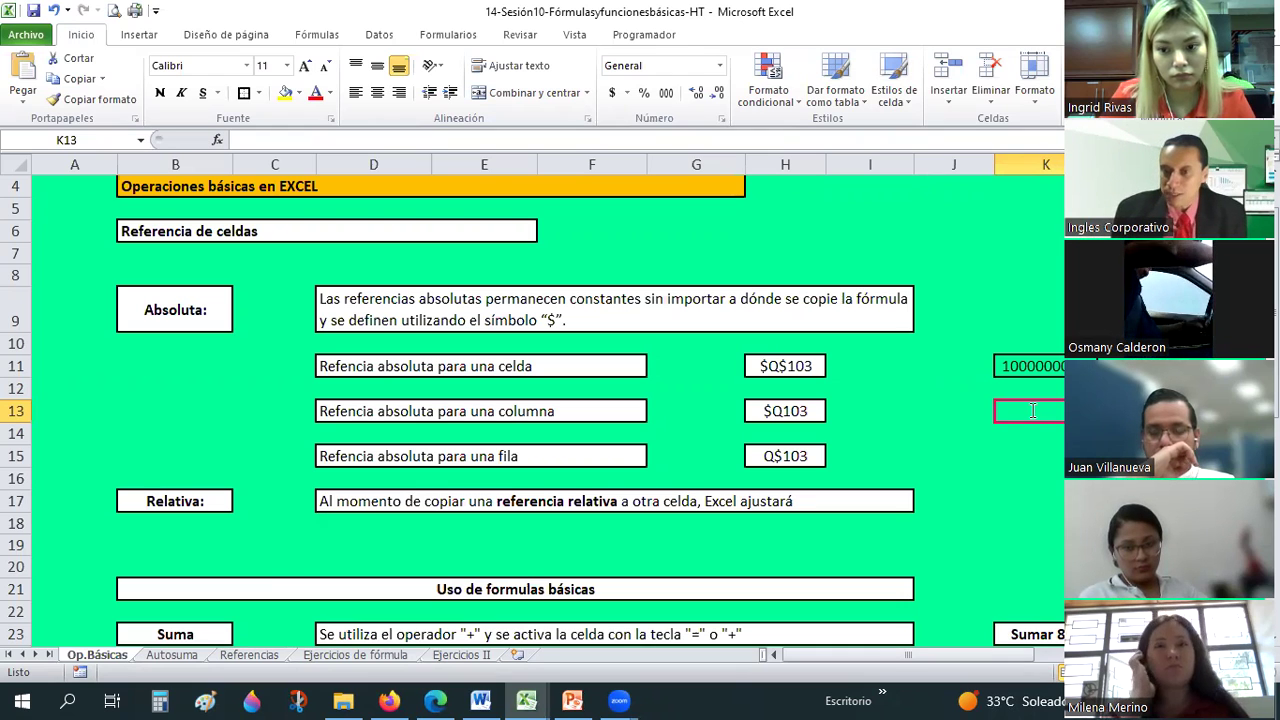
Enter a division-by-zero formula in K13 to produce #¡DIV/0!, comparing it with empty K16
type("=1/0")
key("Return")
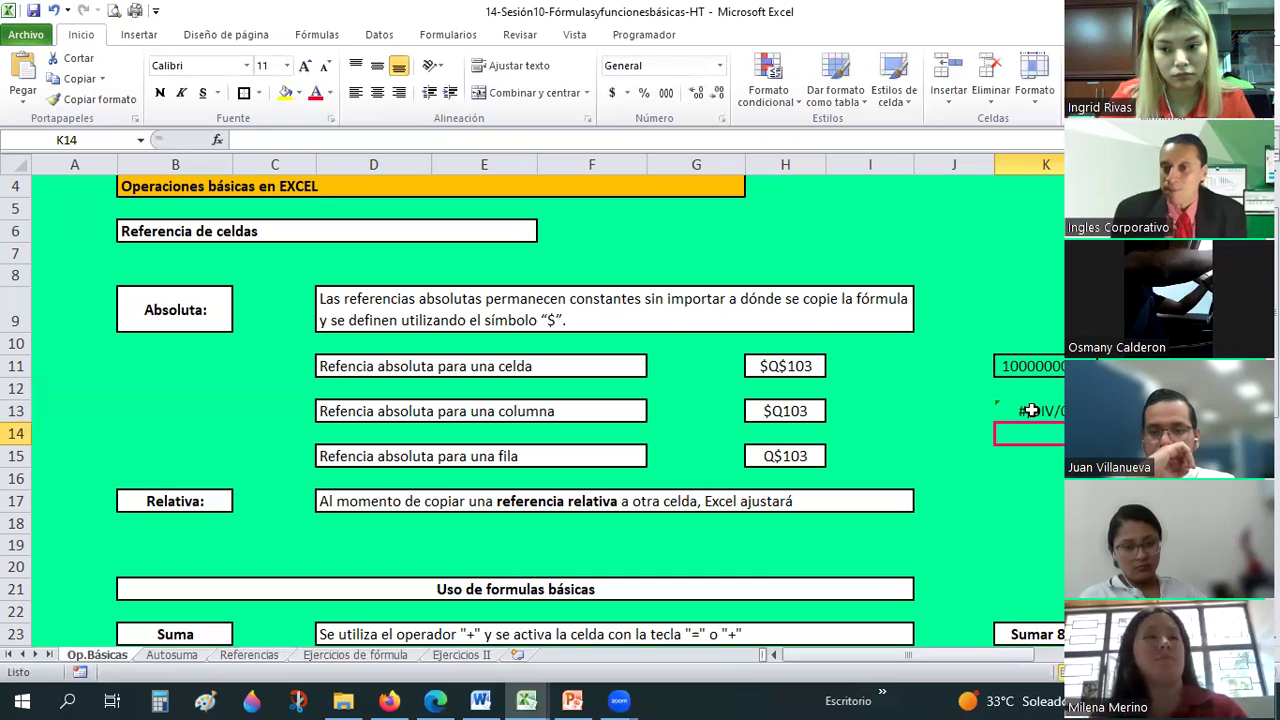
left_click(1031, 410)
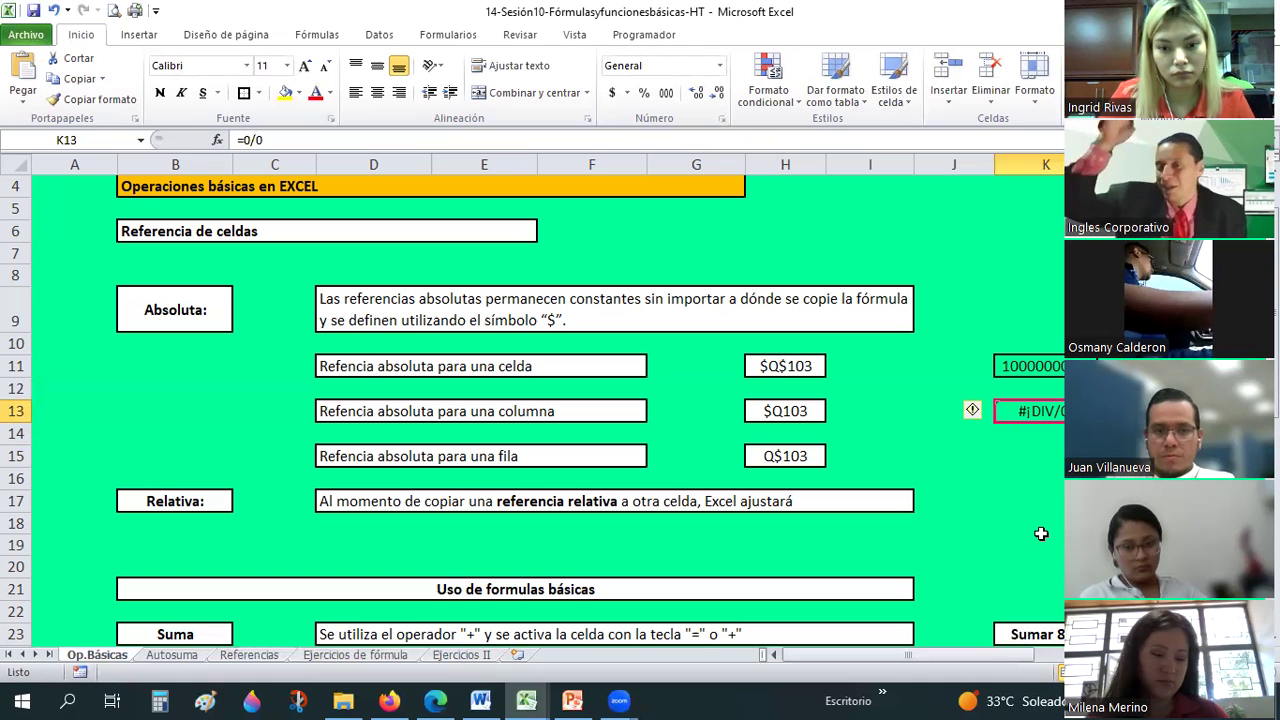
left_click(1062, 483)
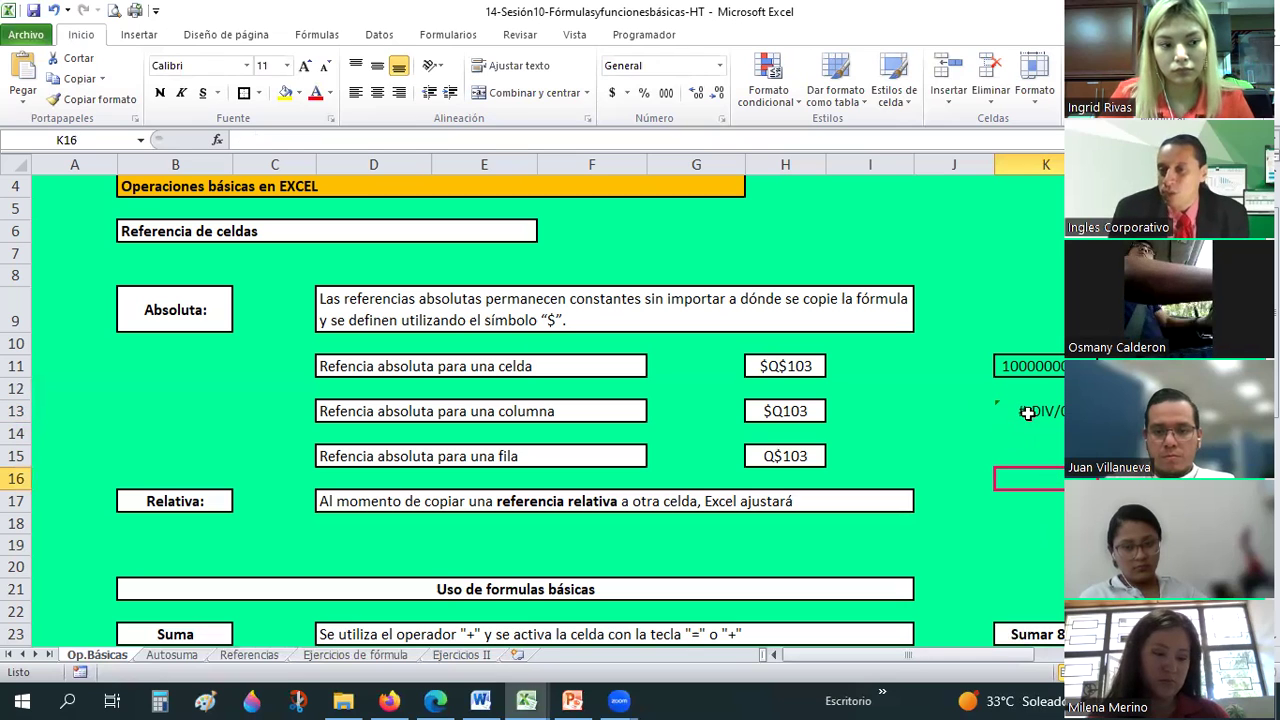
left_click(996, 416)
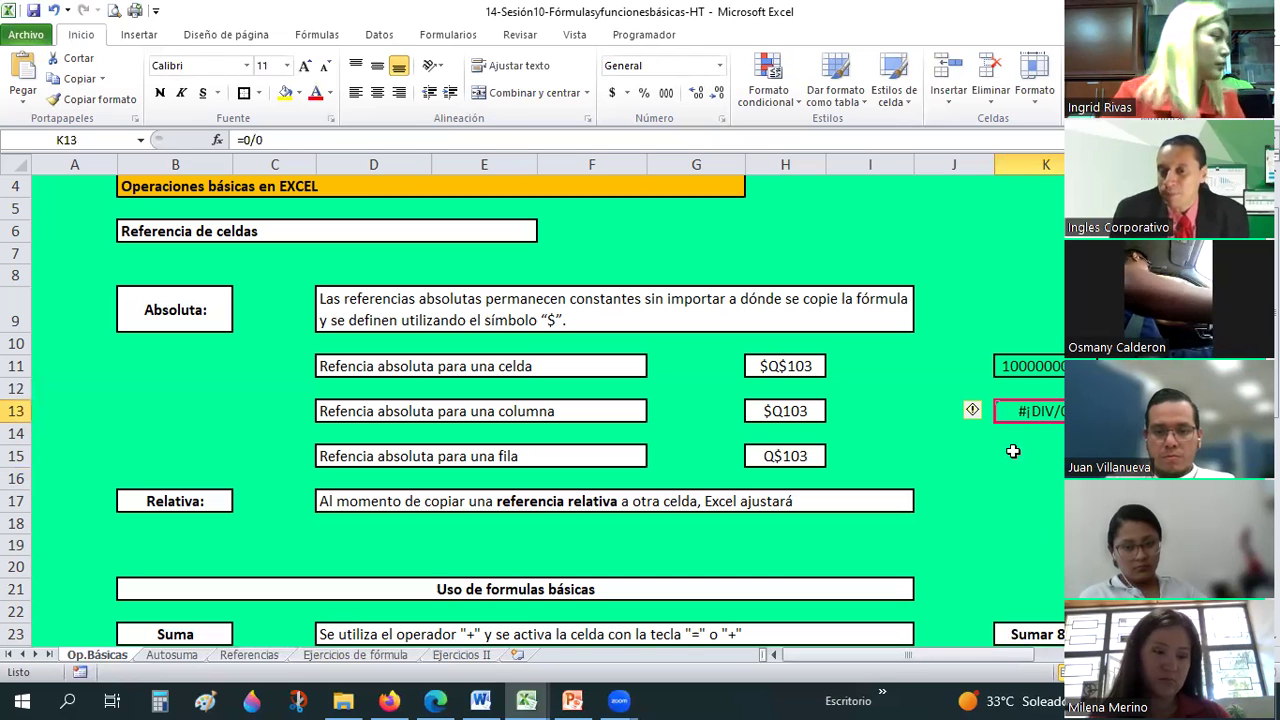
left_click(1031, 486)
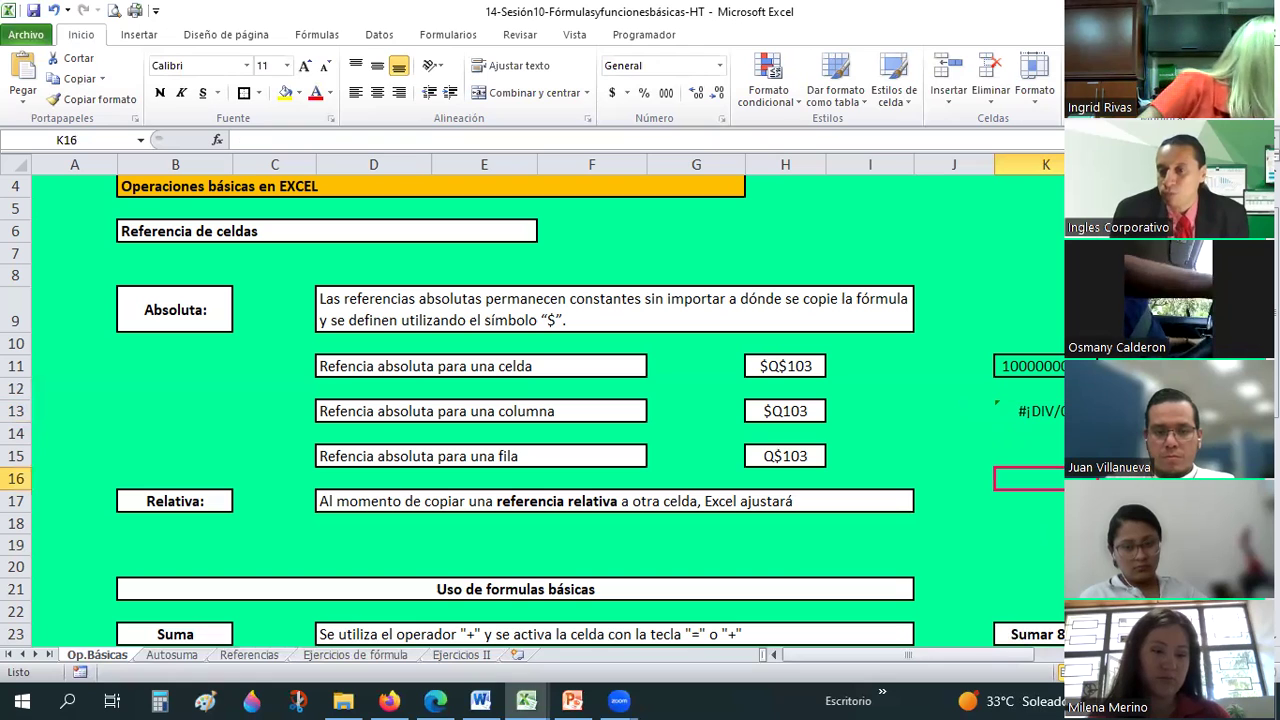
scroll(782, 524, "right", 3)
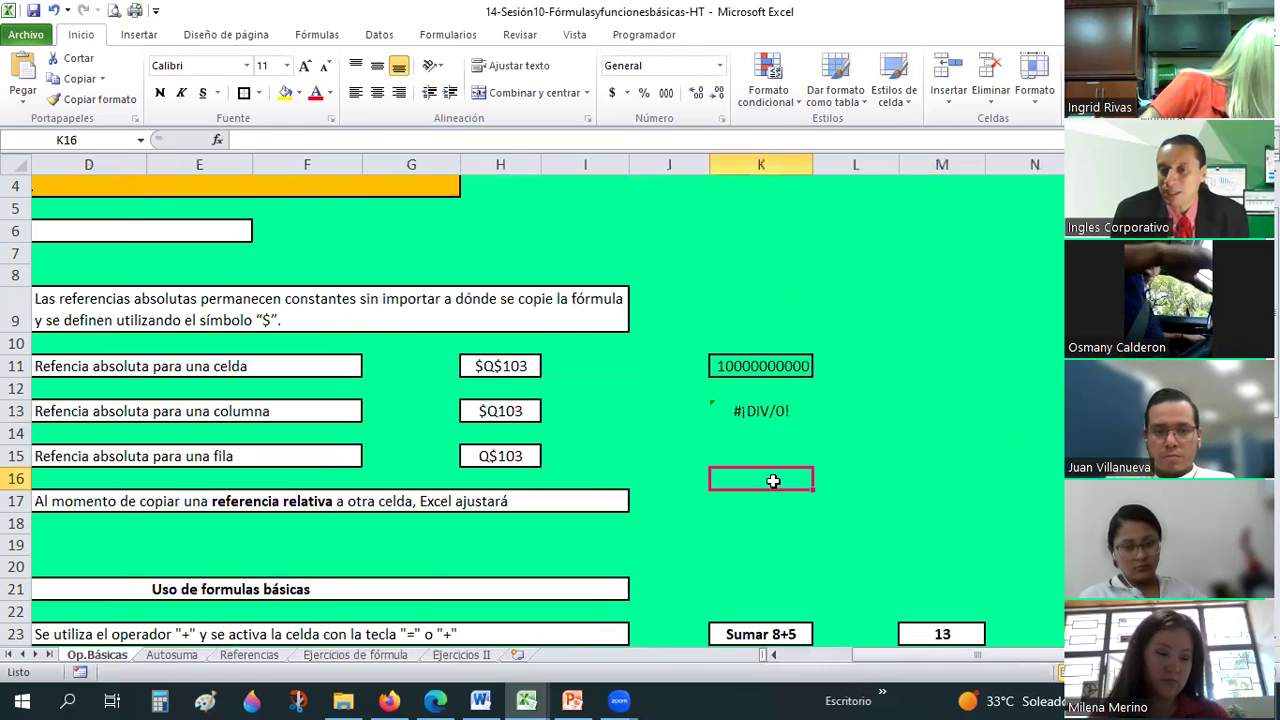
Apply Todos los bordes to the range K16:M17
left_click(960, 484, "shift")
left_click_drag(958, 516, 958, 505)
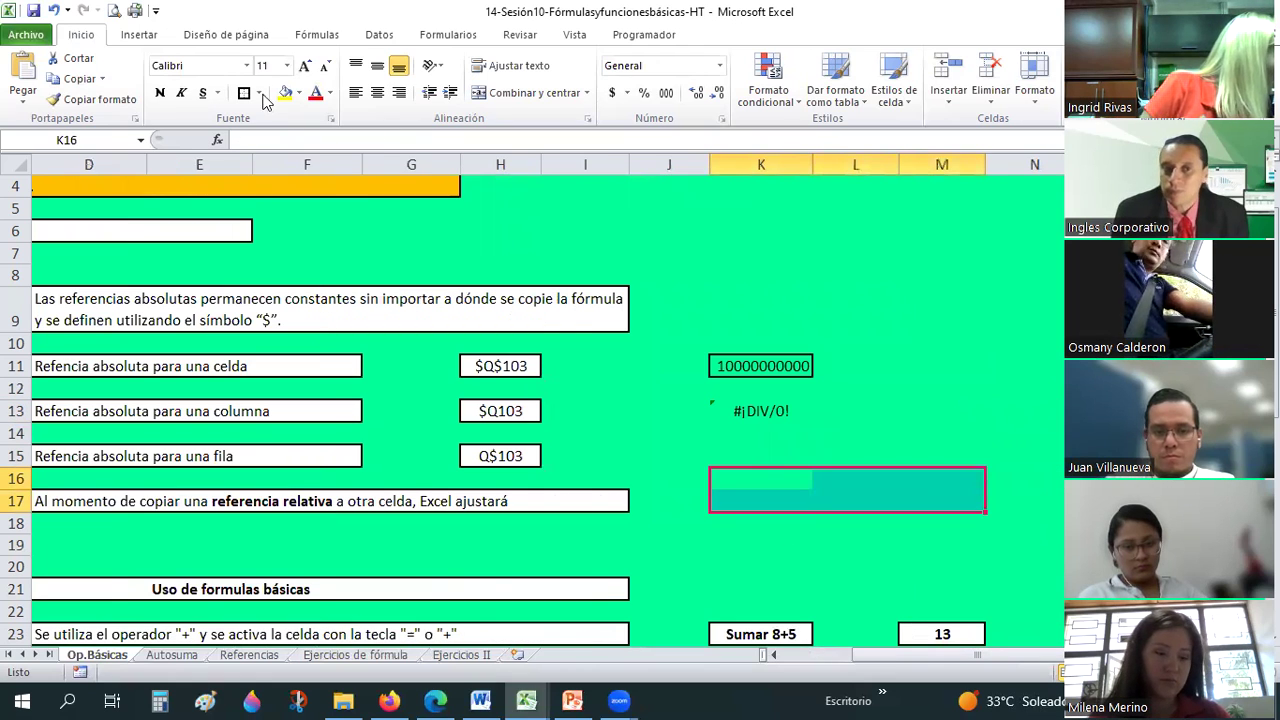
left_click(258, 92)
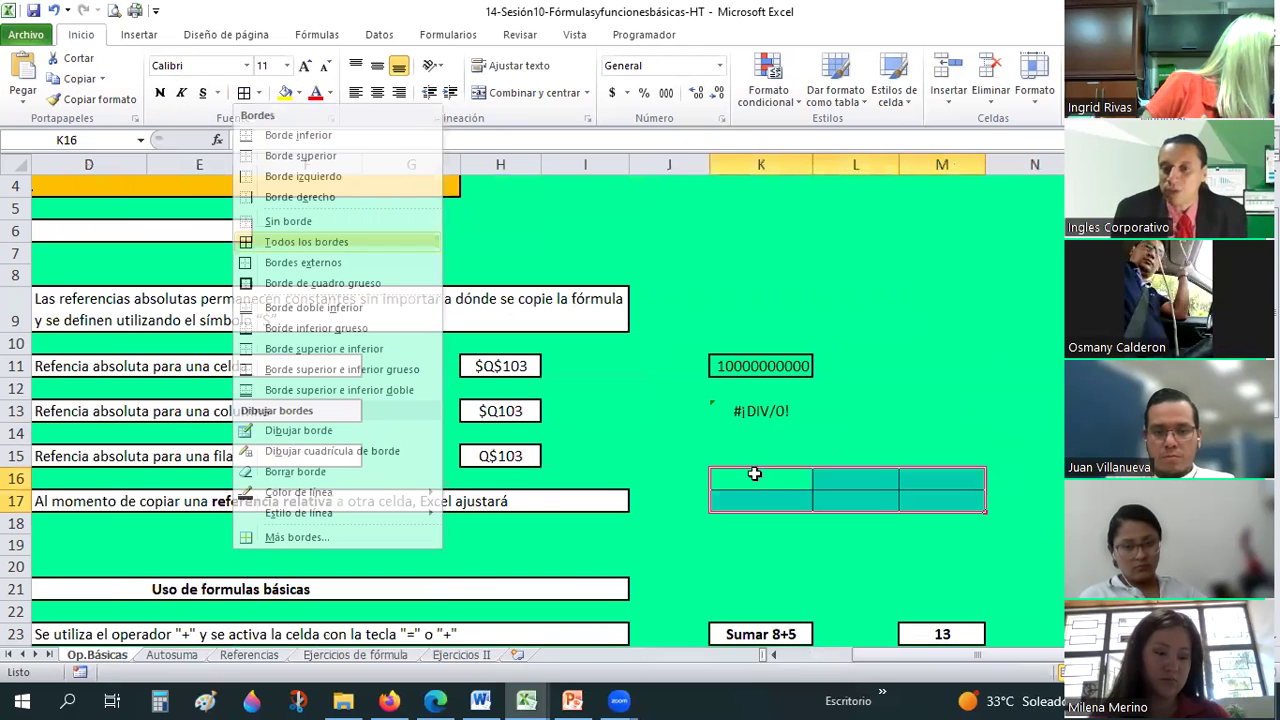
left_click(754, 474)
Enter the headers Valor 1, valor 2 and Relación 1 y 2 in row 16
type("Valor 1")
key("Tab")
type("CV")
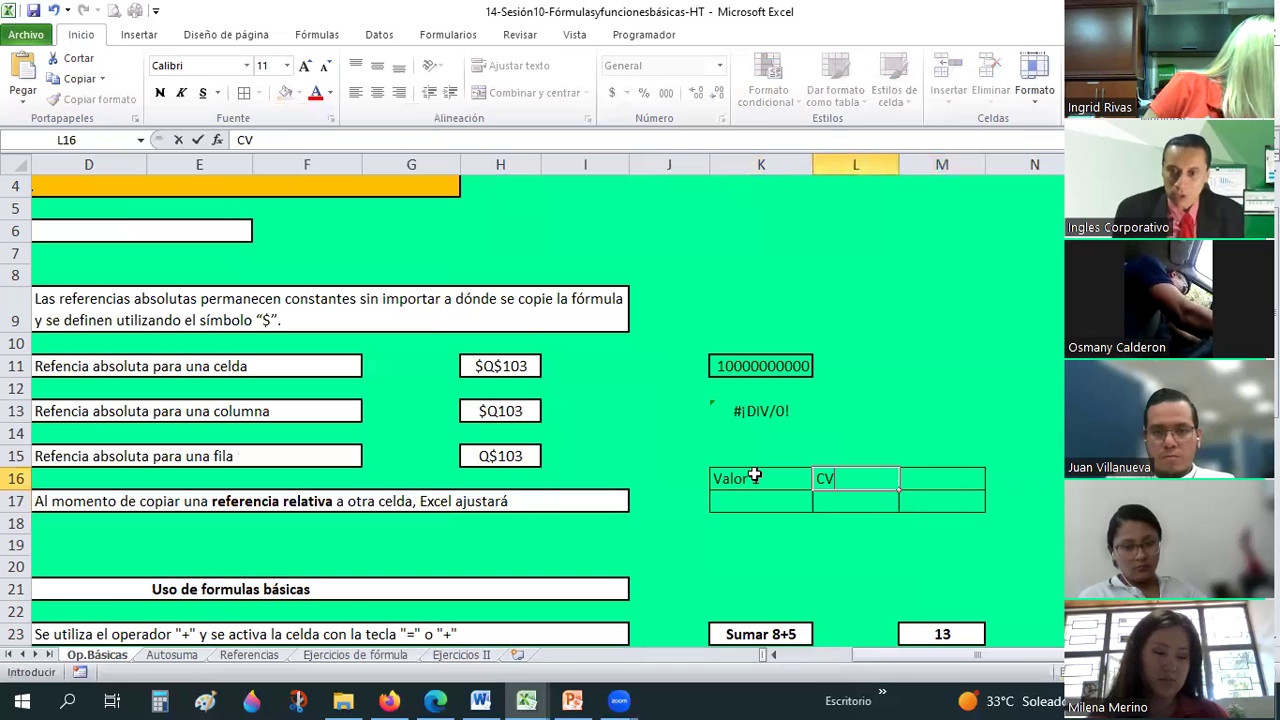
type("alor 2")
key("Return")
key("Up")
key("Right")
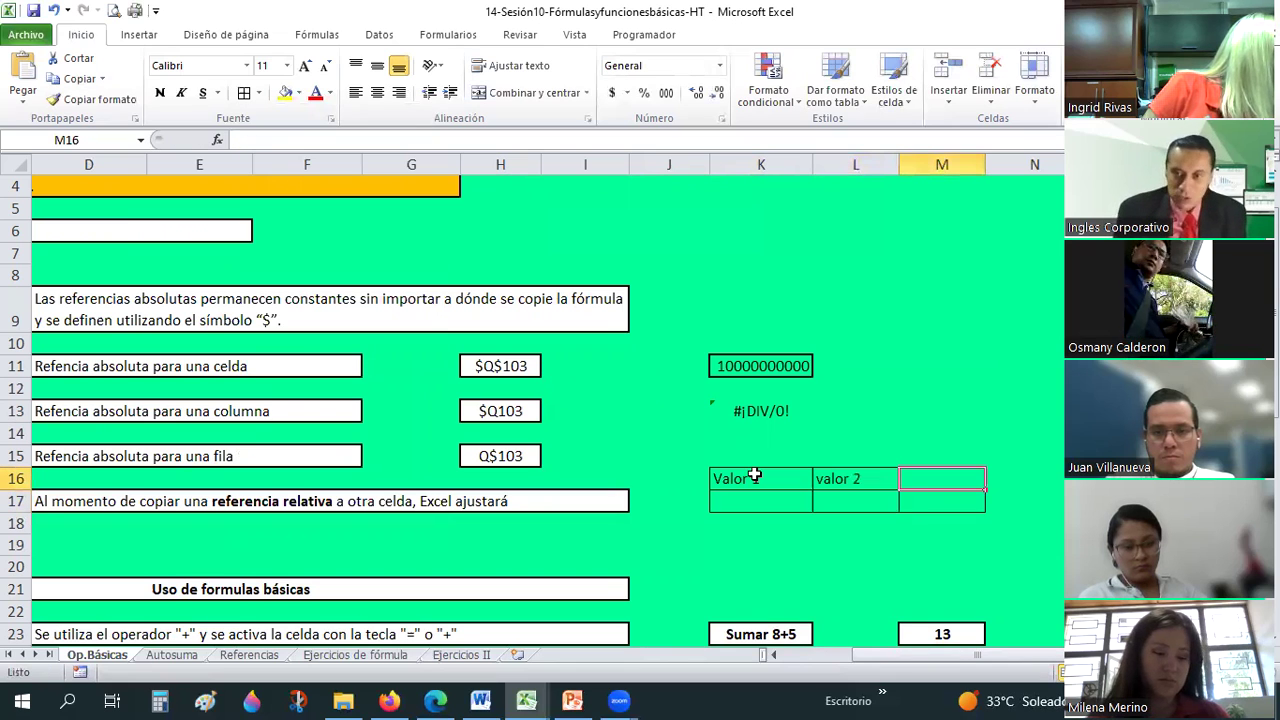
type("Relaci")
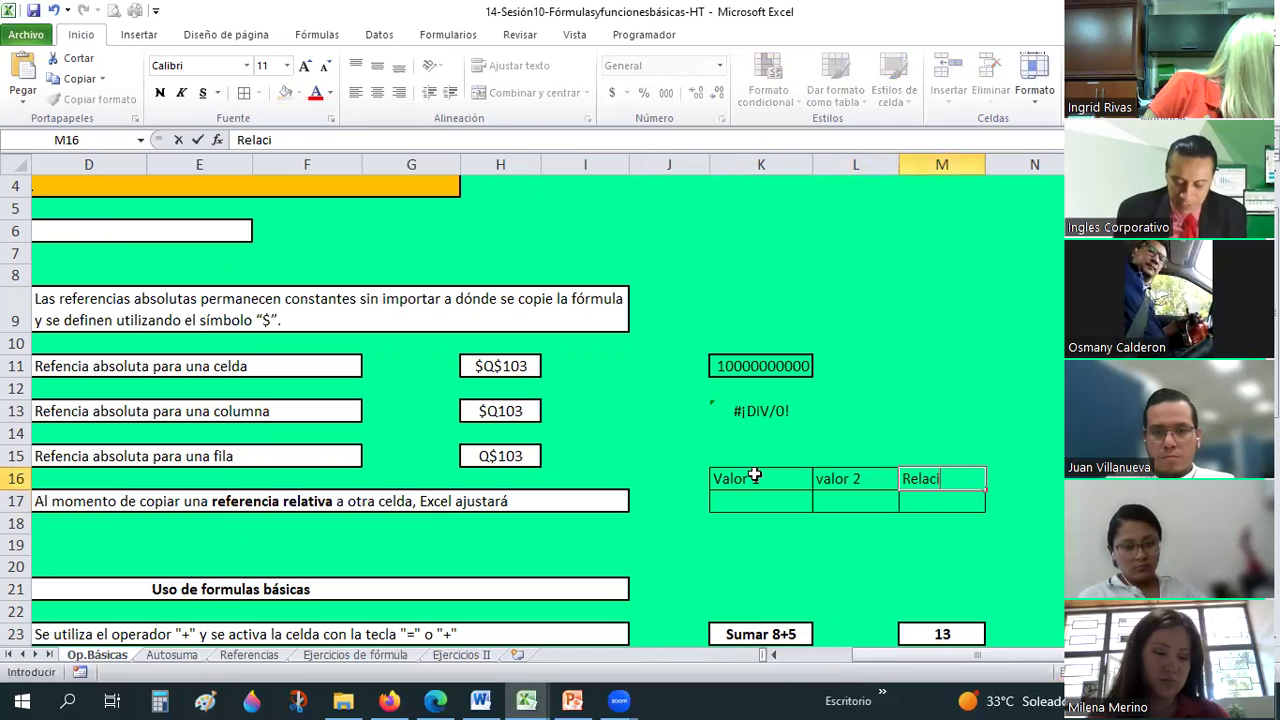
type("ón 1")
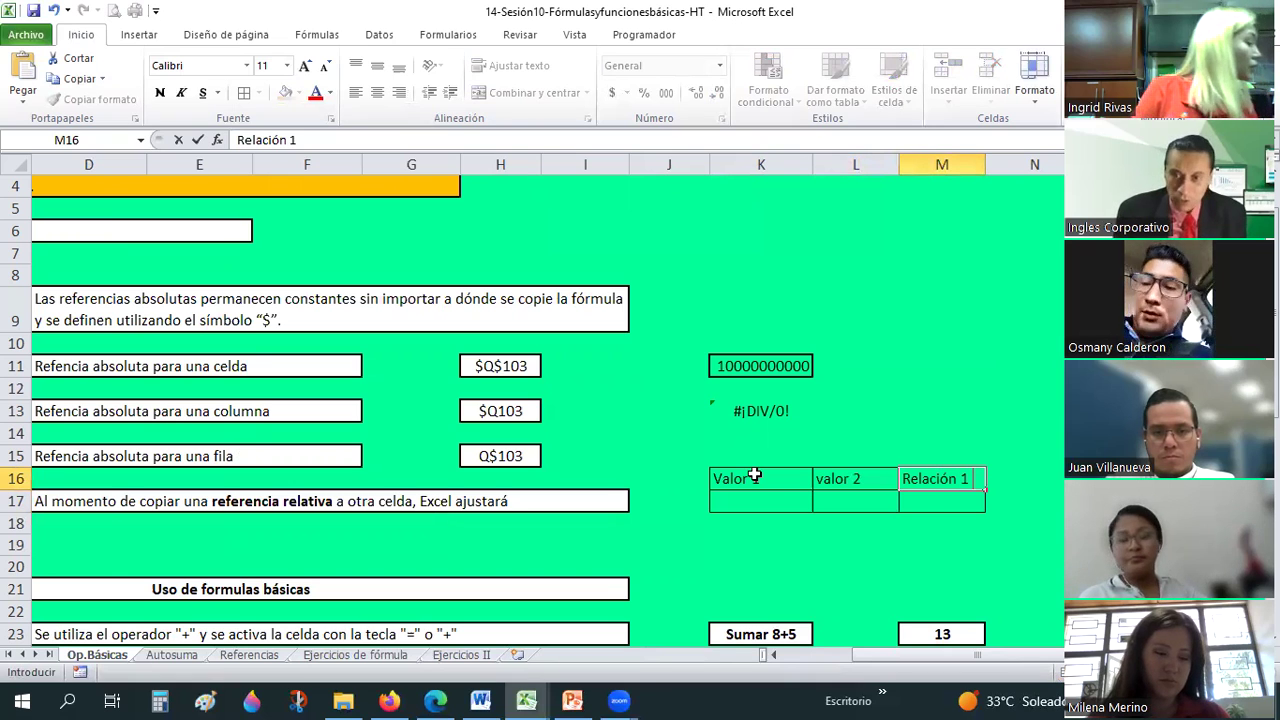
type(" y 2")
key("Return")
Enter =K17/L17 in M17, which shows #¡DIV/0!
type("=")
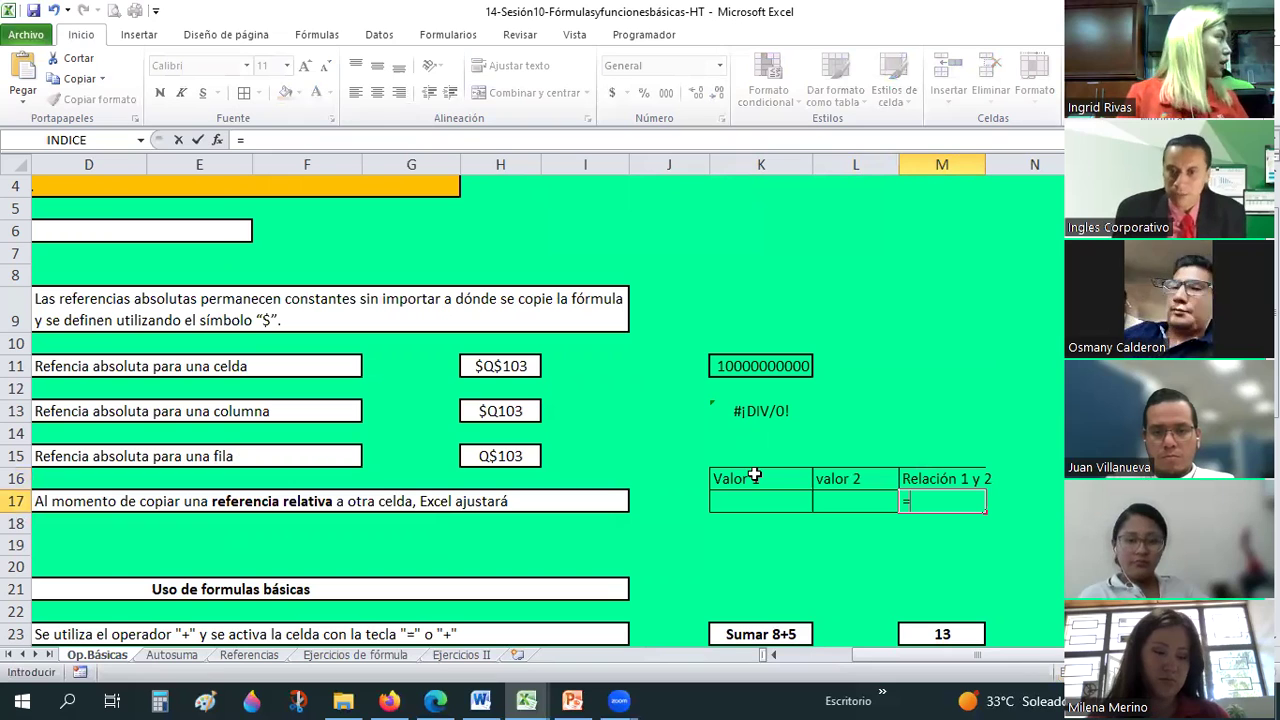
key("Left")
key("Left")
type("/")
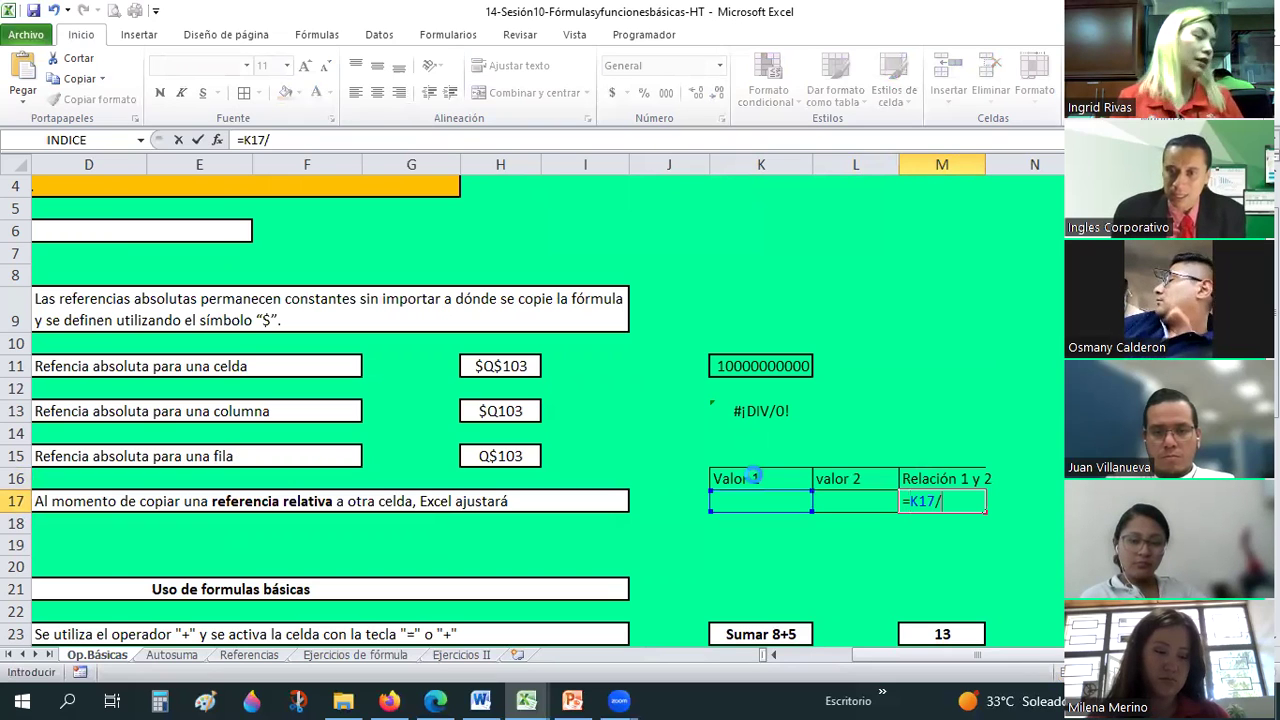
key("Left")
key("Return")
key("Up")
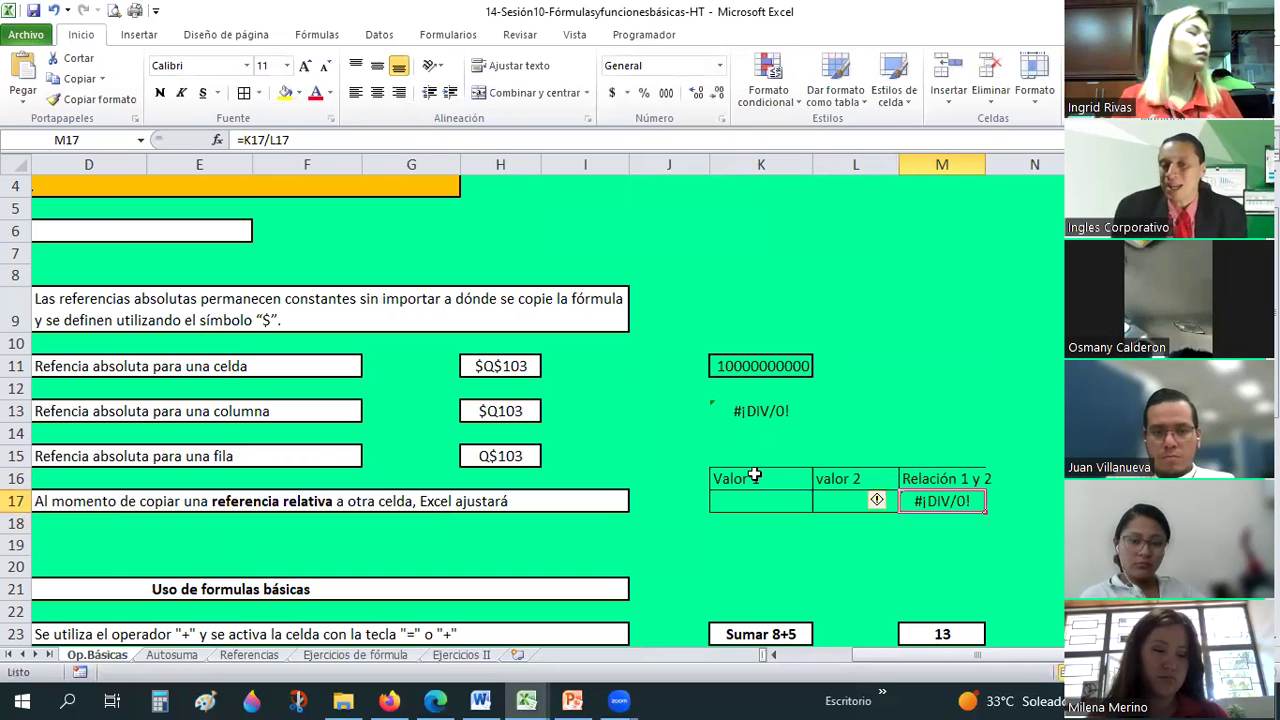
Wrap M17's division as =SIERROR((K17/L17);""), then undo it back to =K17/L17
left_click(757, 494)
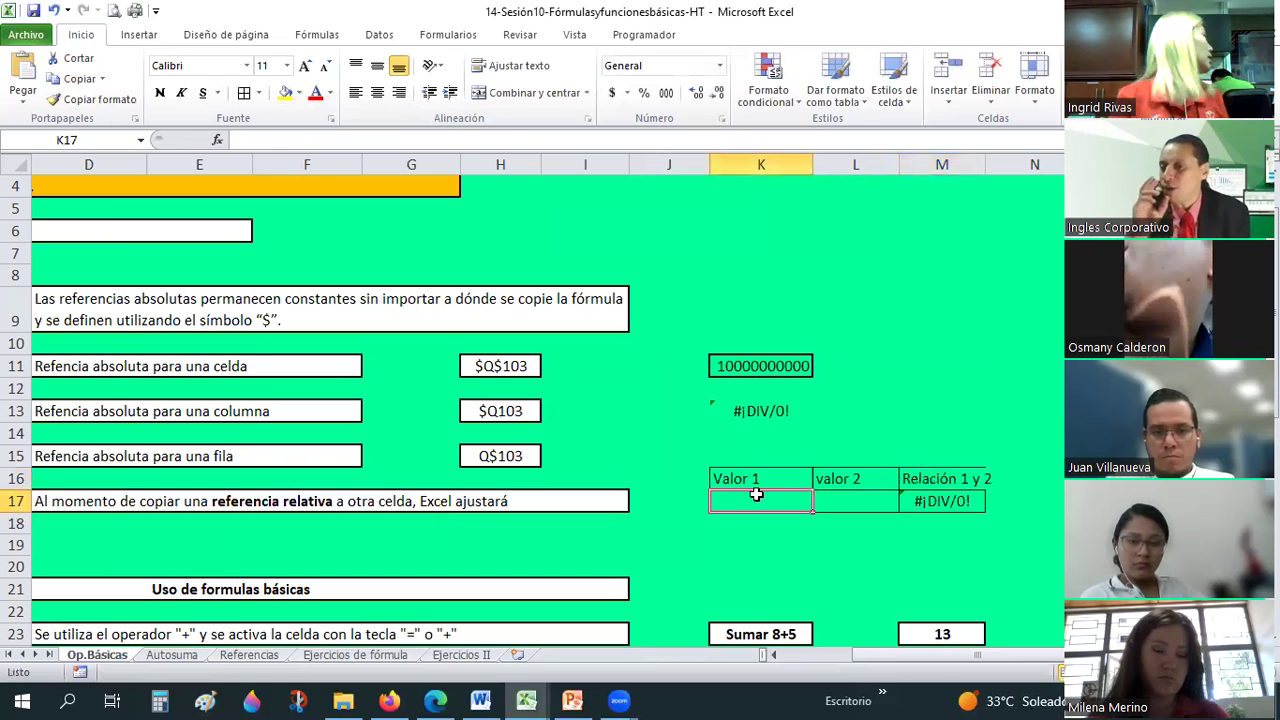
left_click(943, 500)
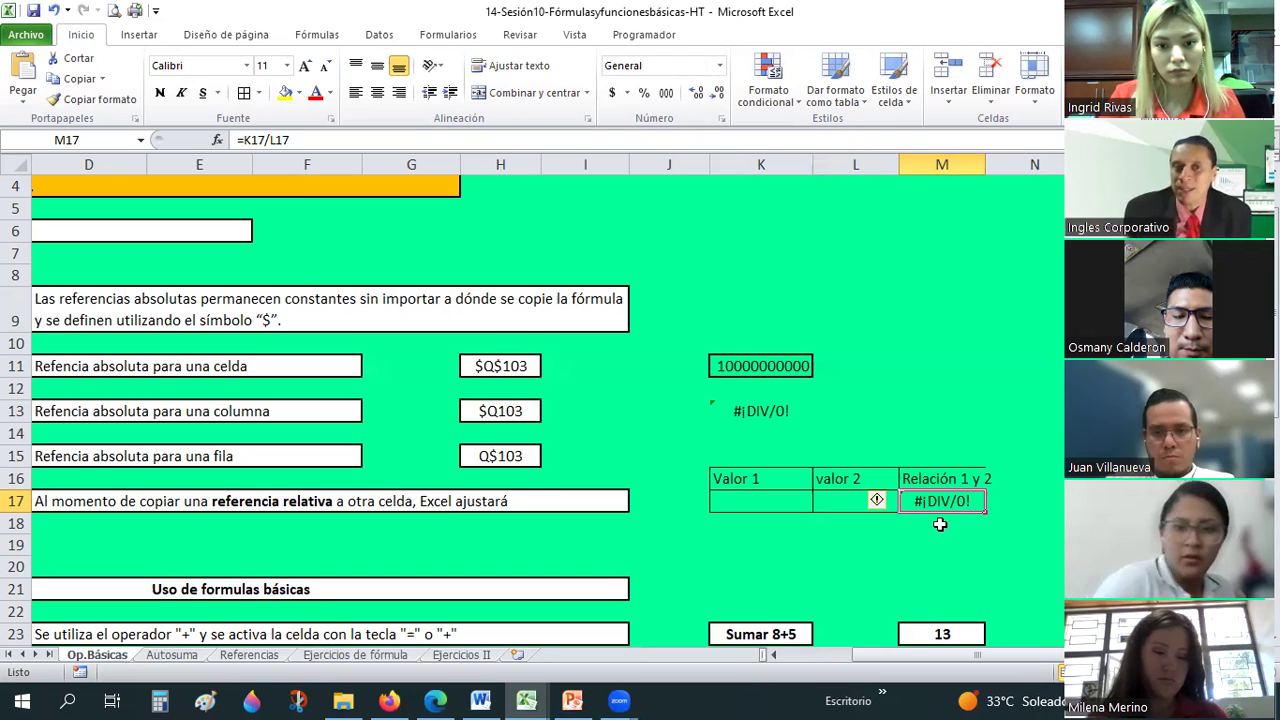
left_click(245, 140)
type("s")
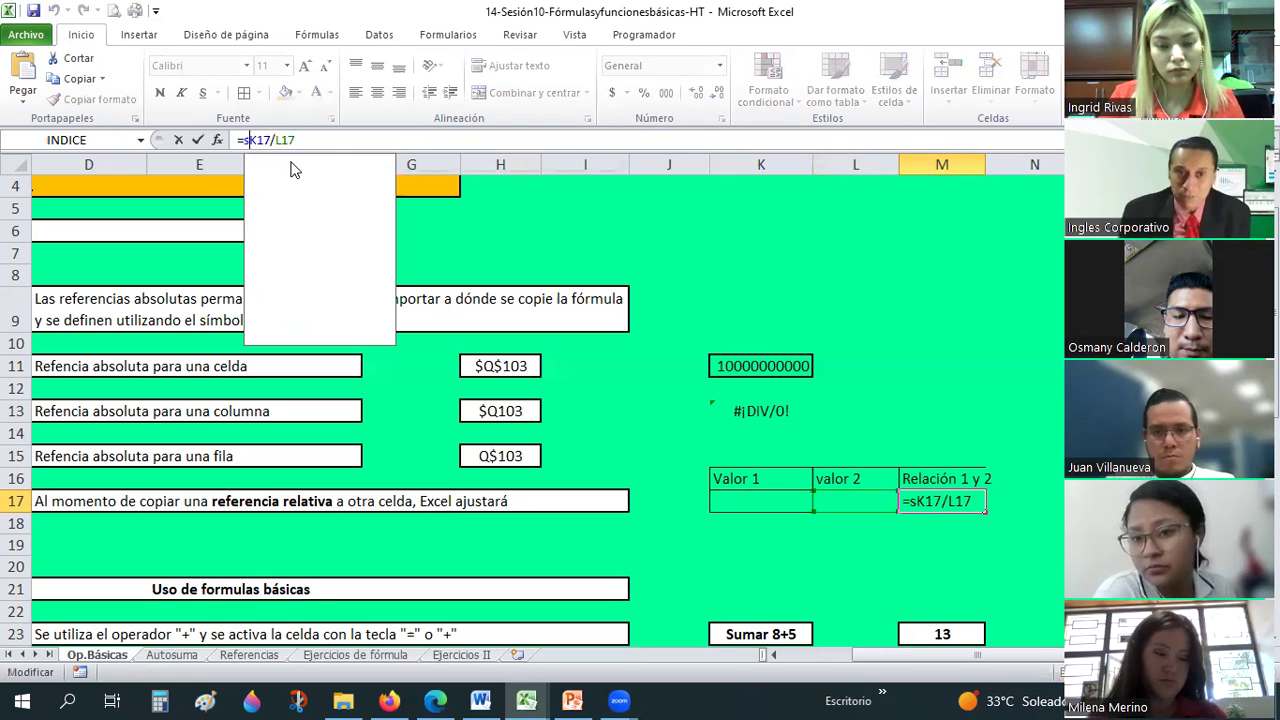
type("ierror((")
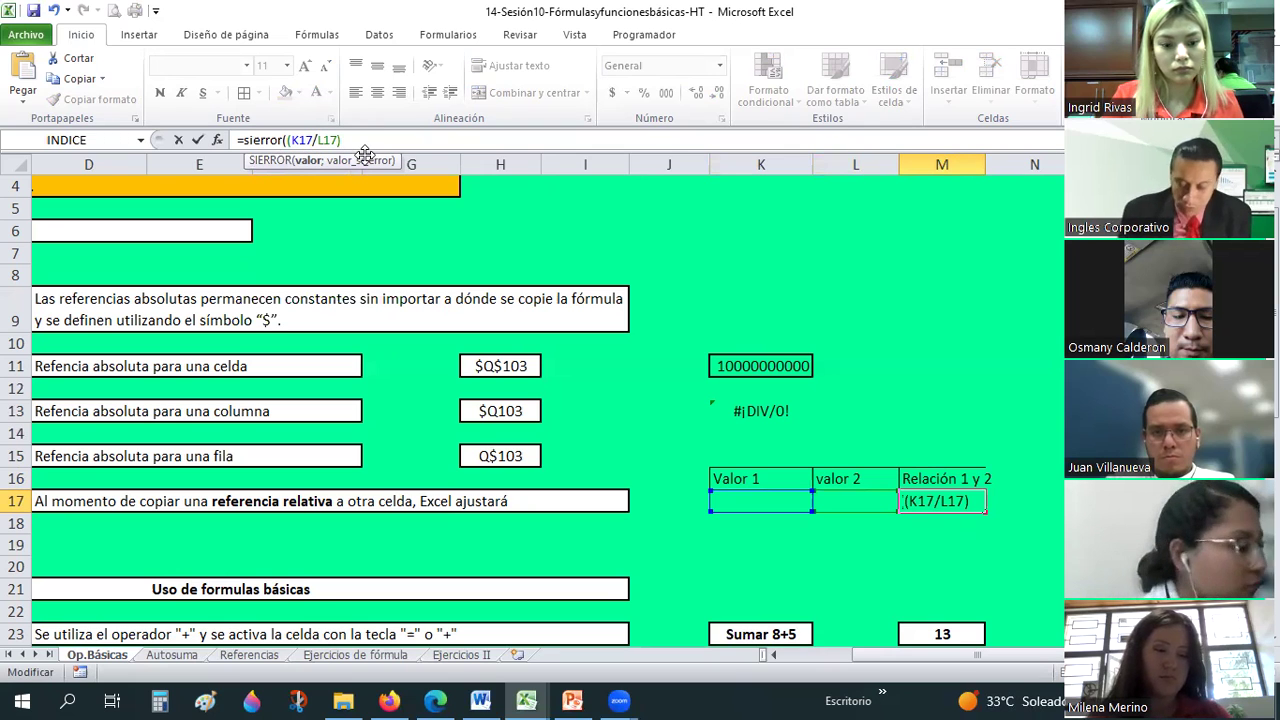
type(";")
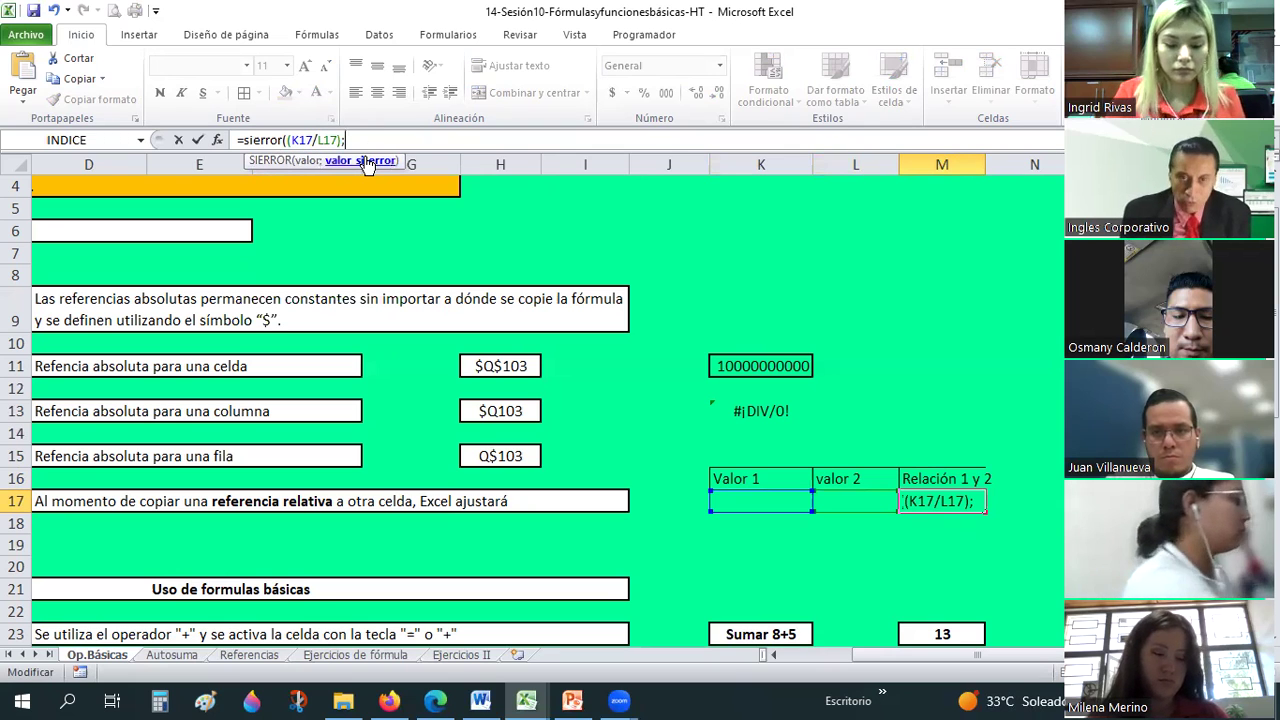
type("\"\")")
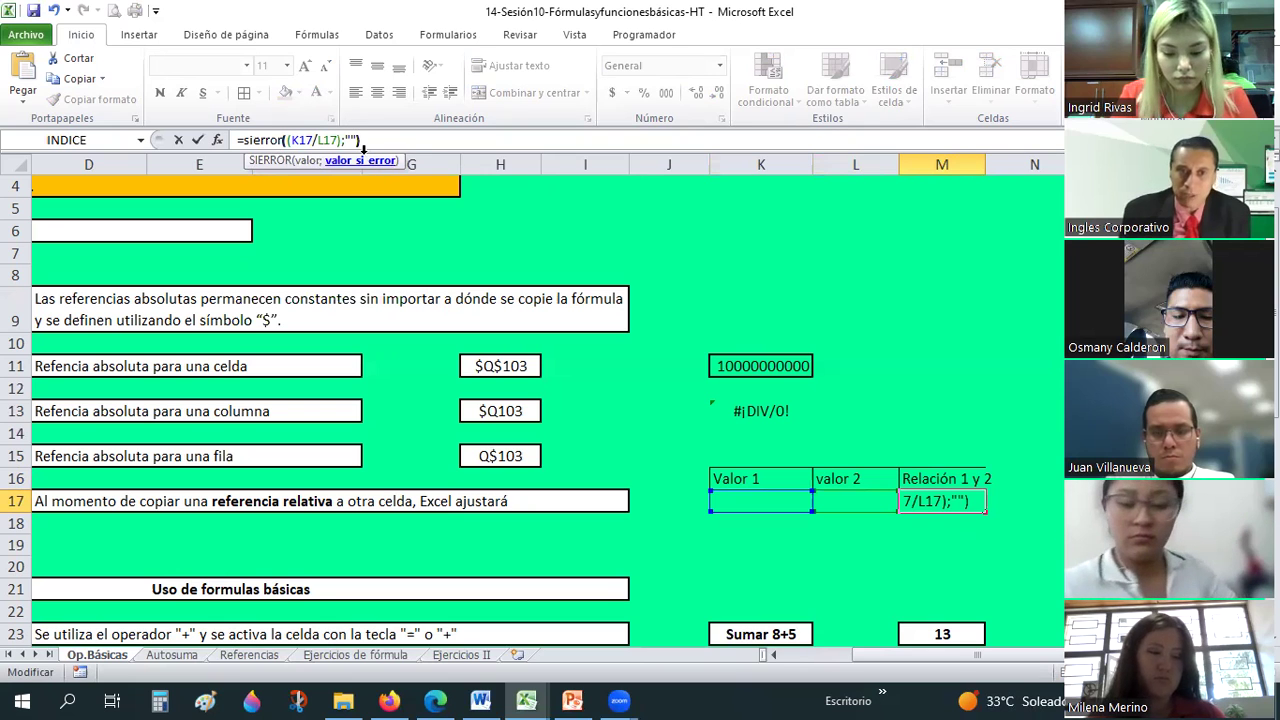
key("Return")
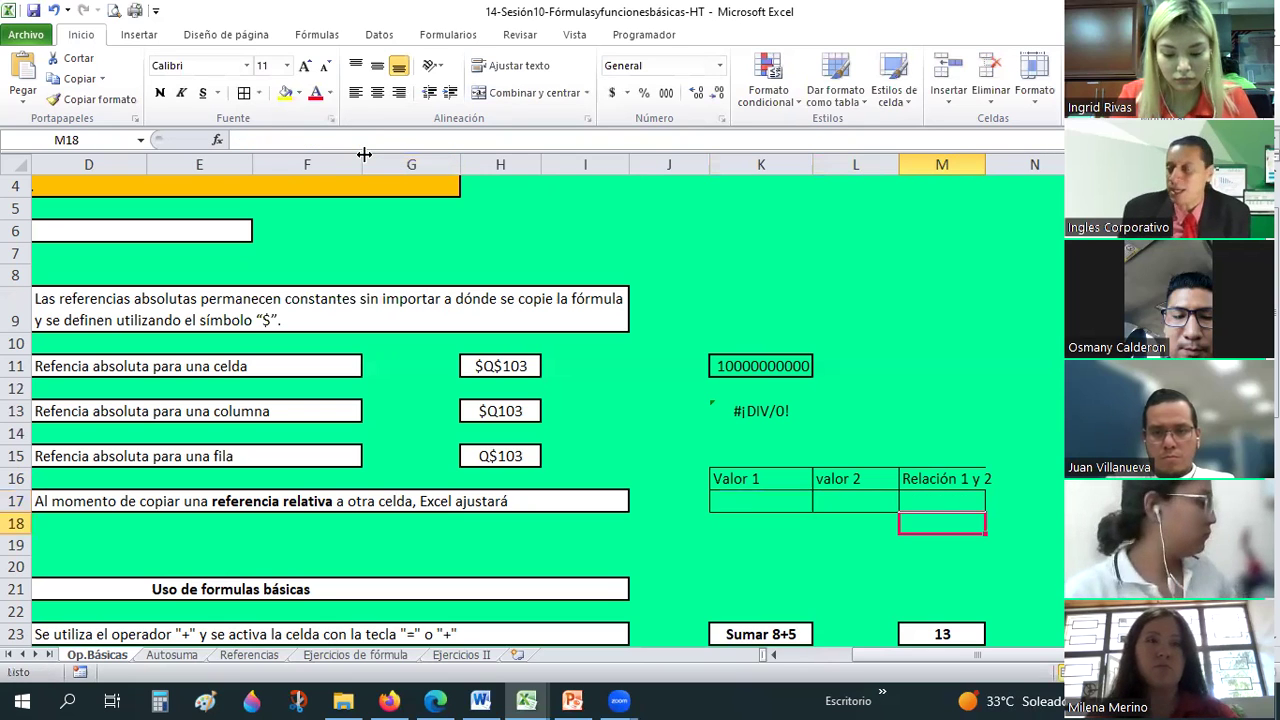
key("Up")
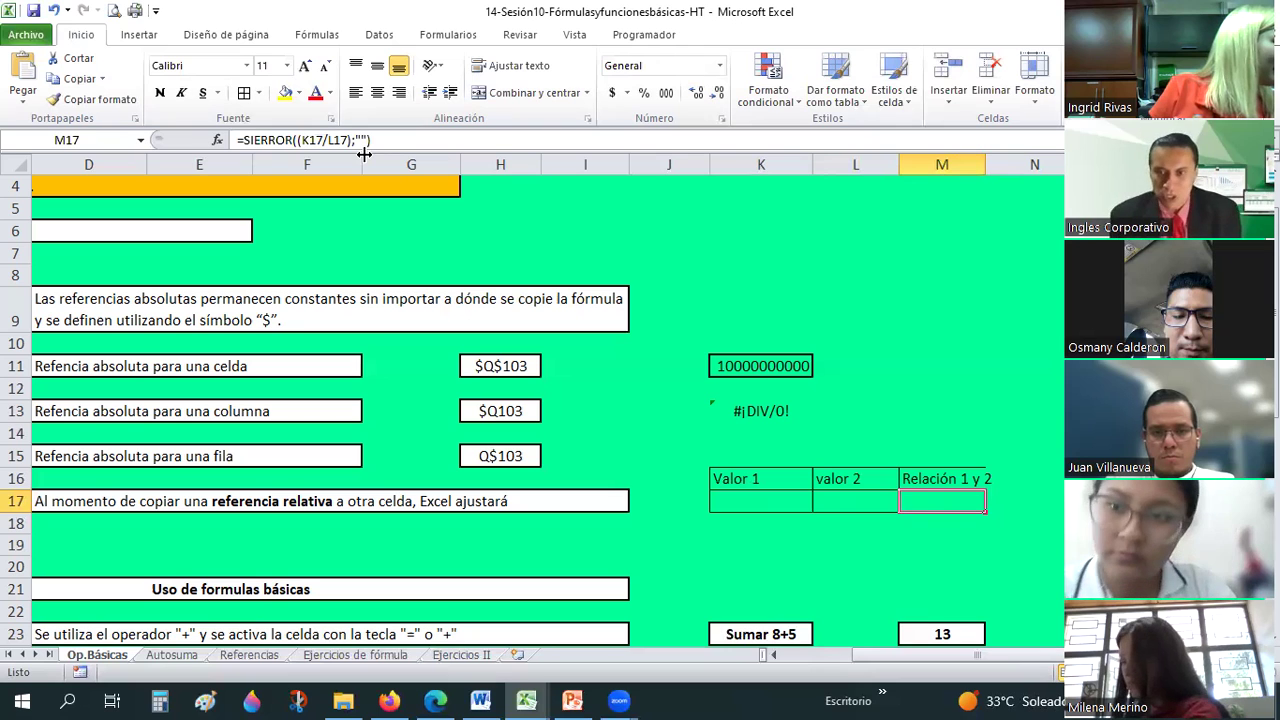
key("ctrl+z")
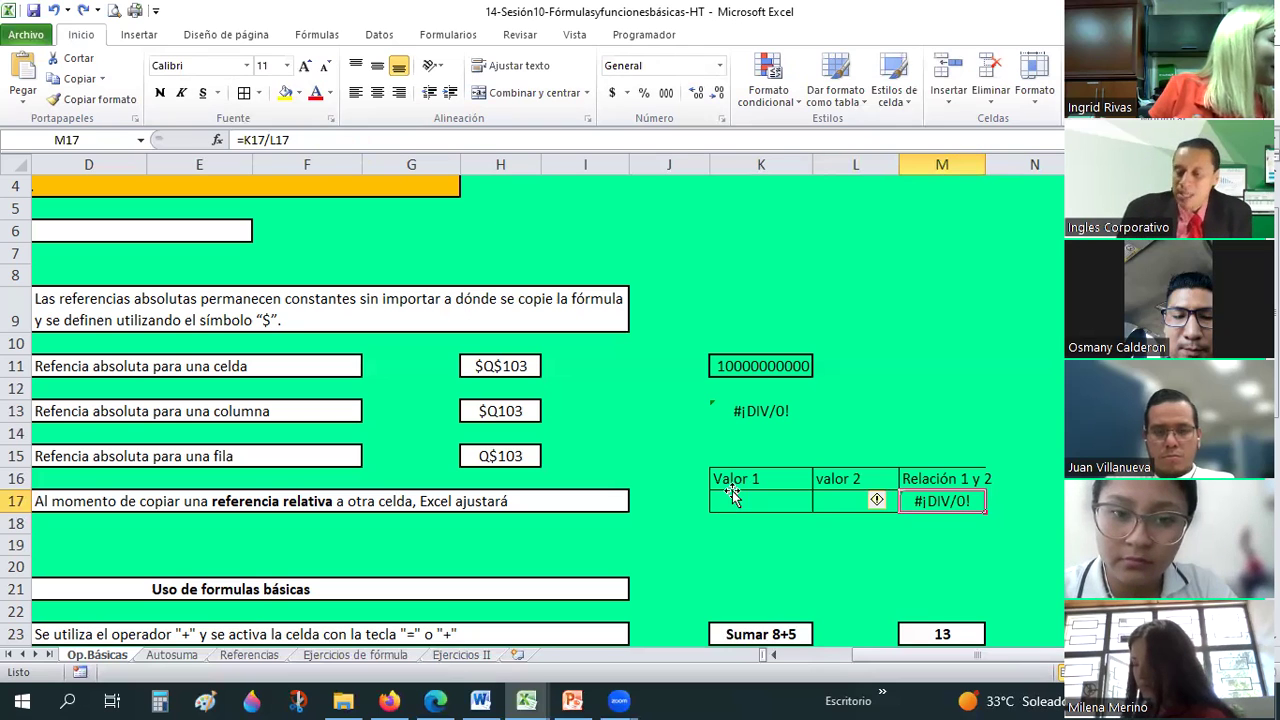
left_click(732, 490)
type("1")
key("Tab")
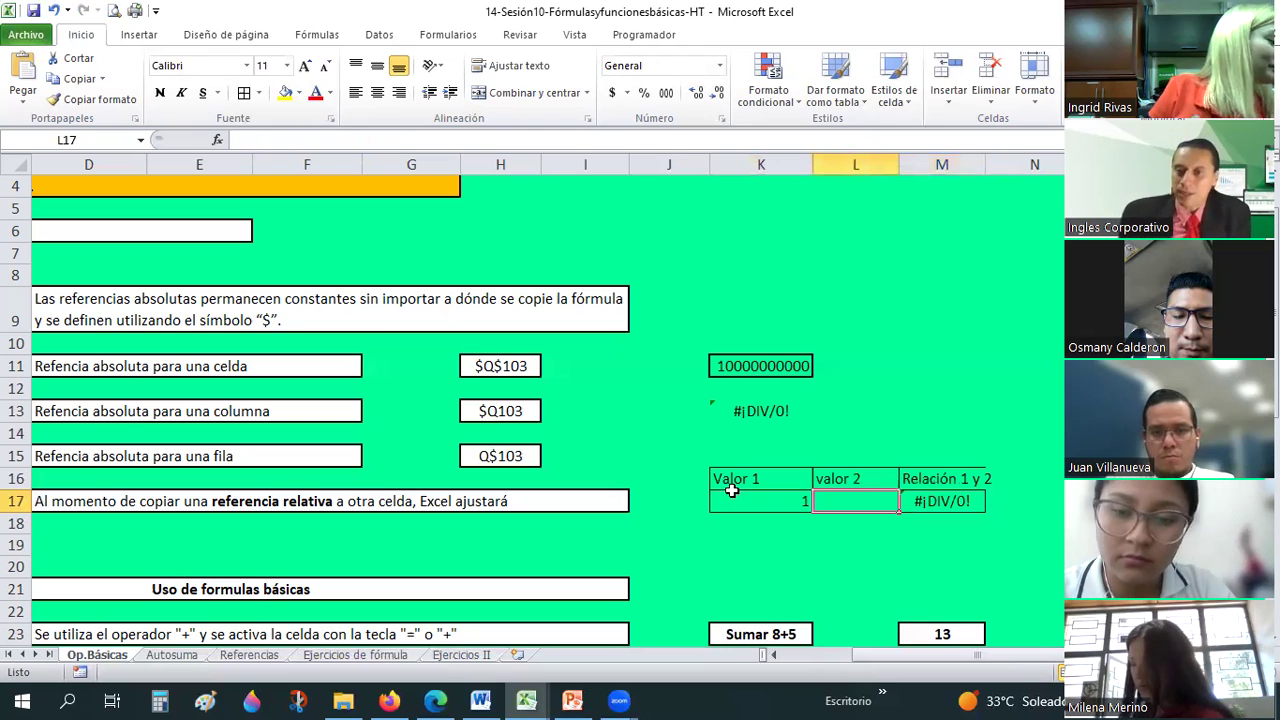
type("2")
key("Return")
key("Up")
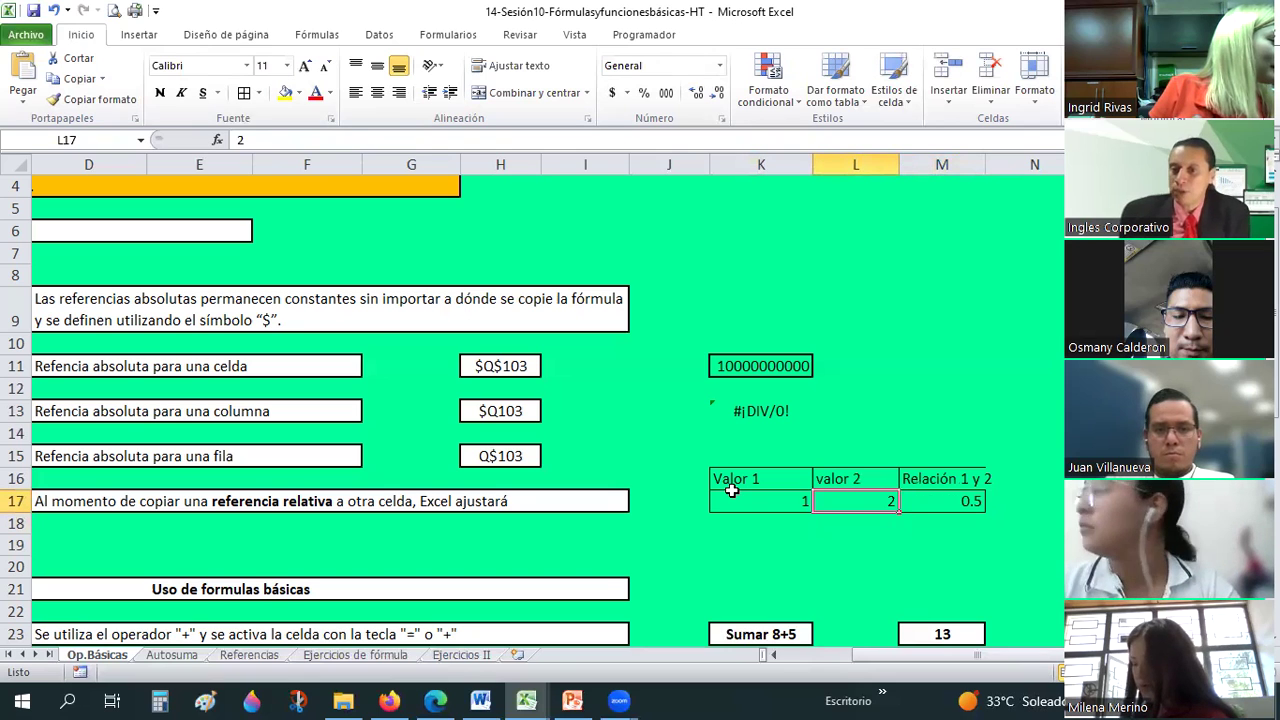
key("Right")
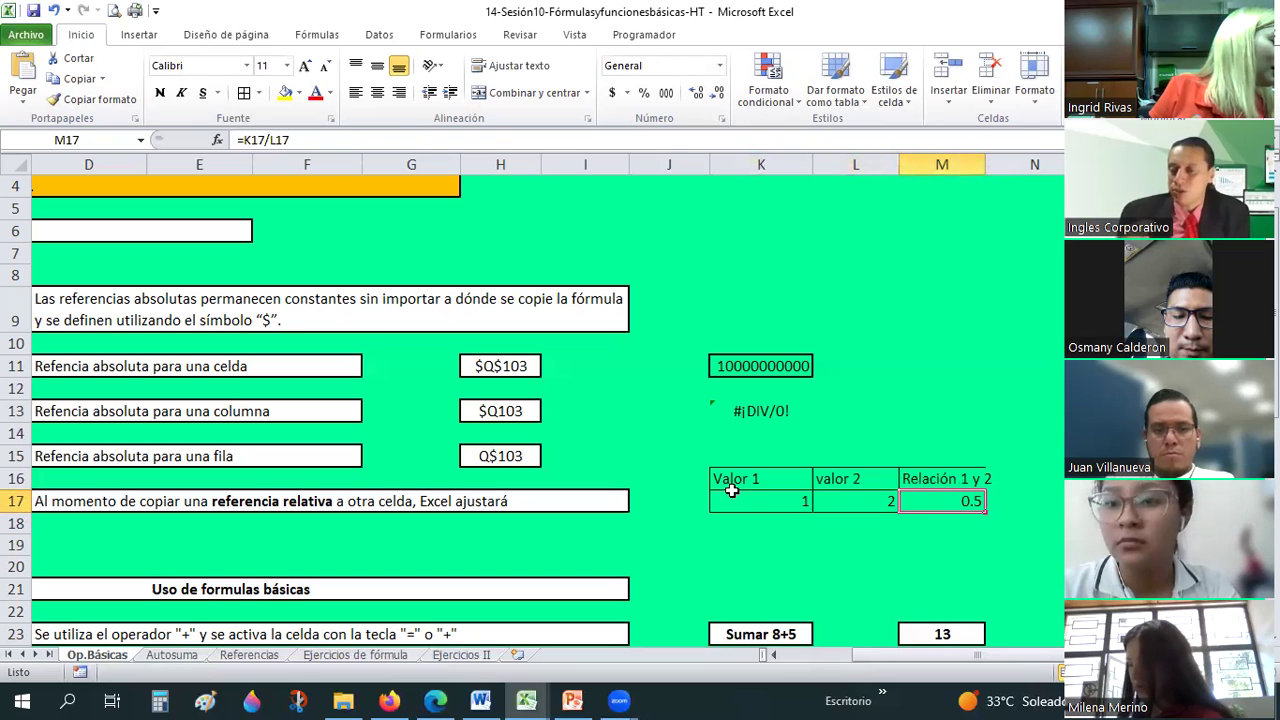
key("Left")
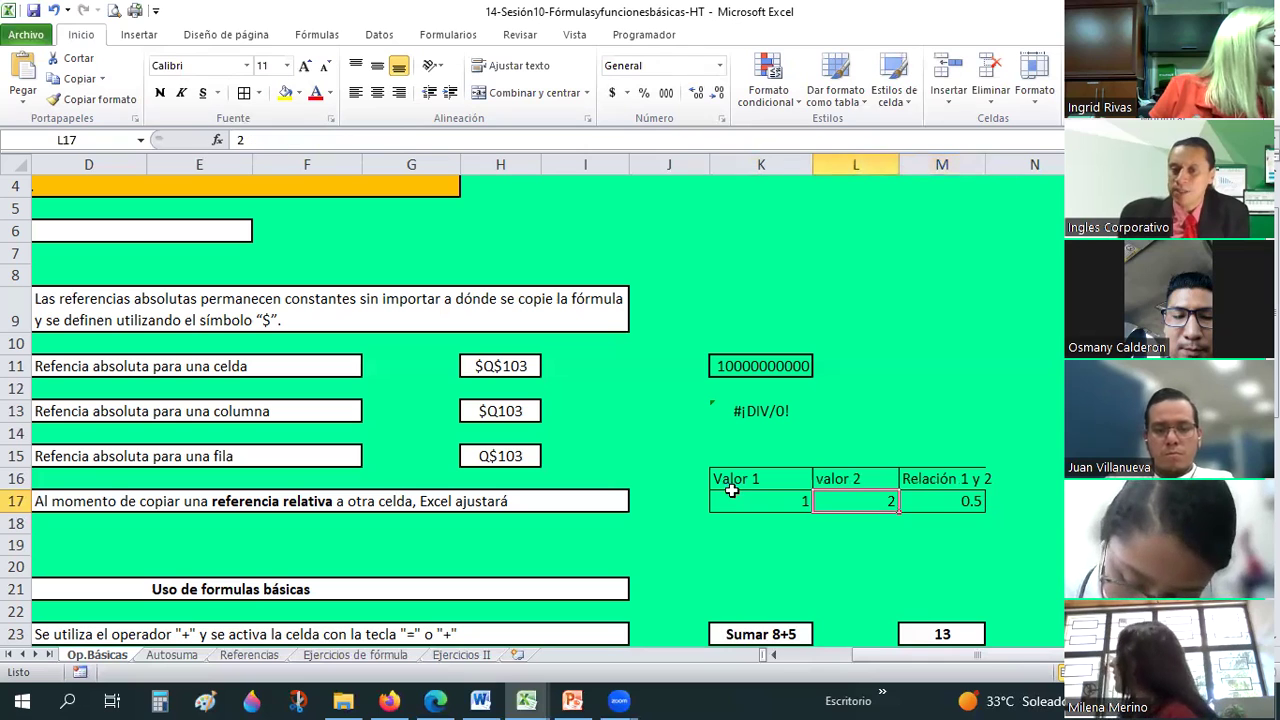
key("shift+Left")
key("Delete")
key("Right")
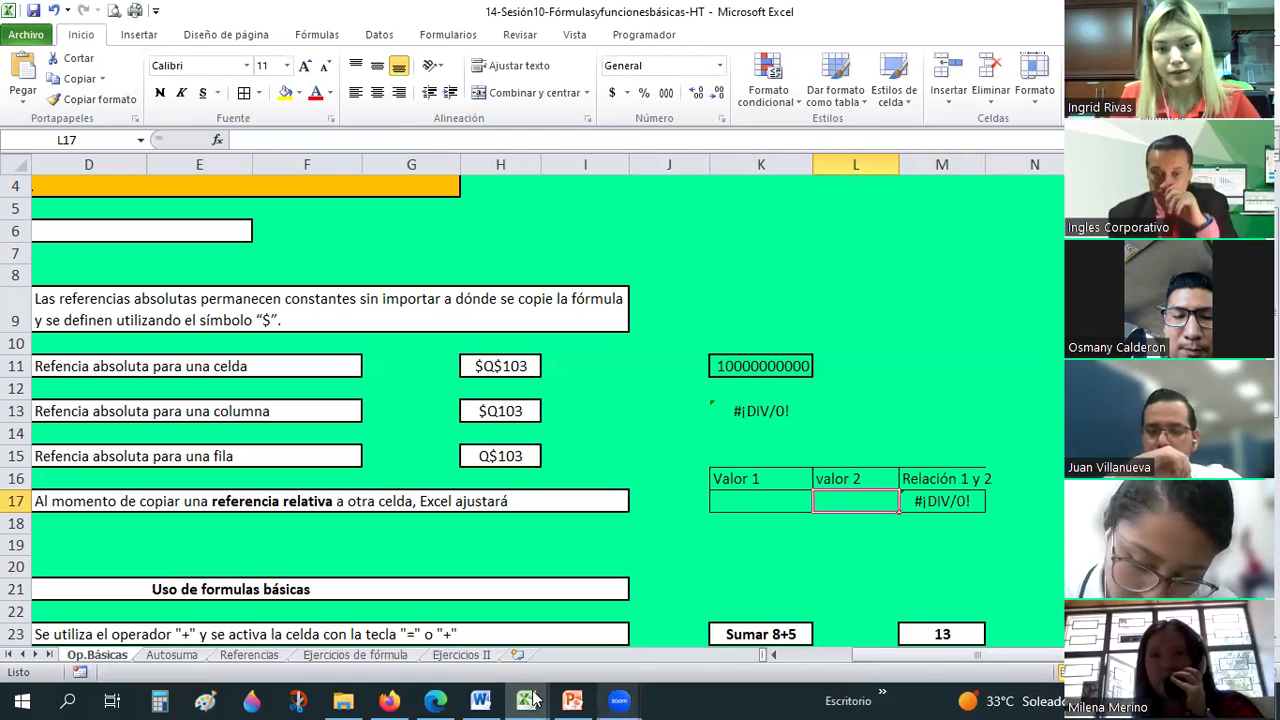
left_click(572, 700)
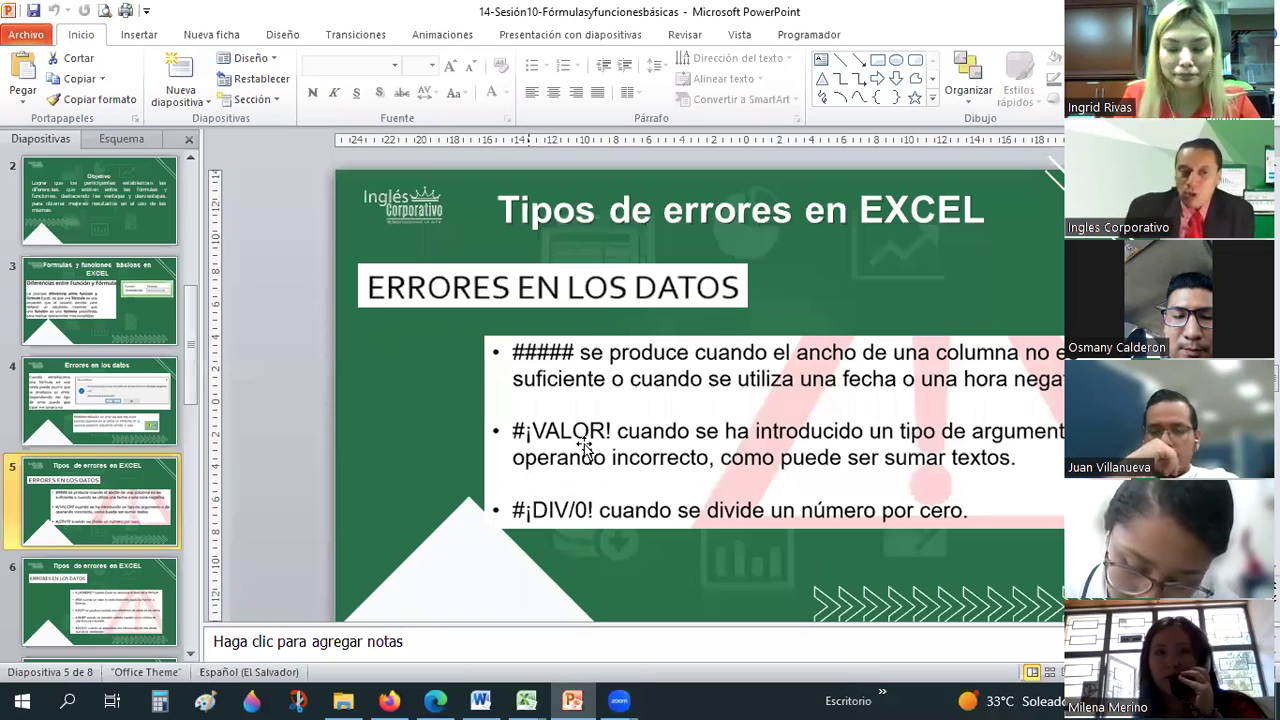
left_click(145, 592)
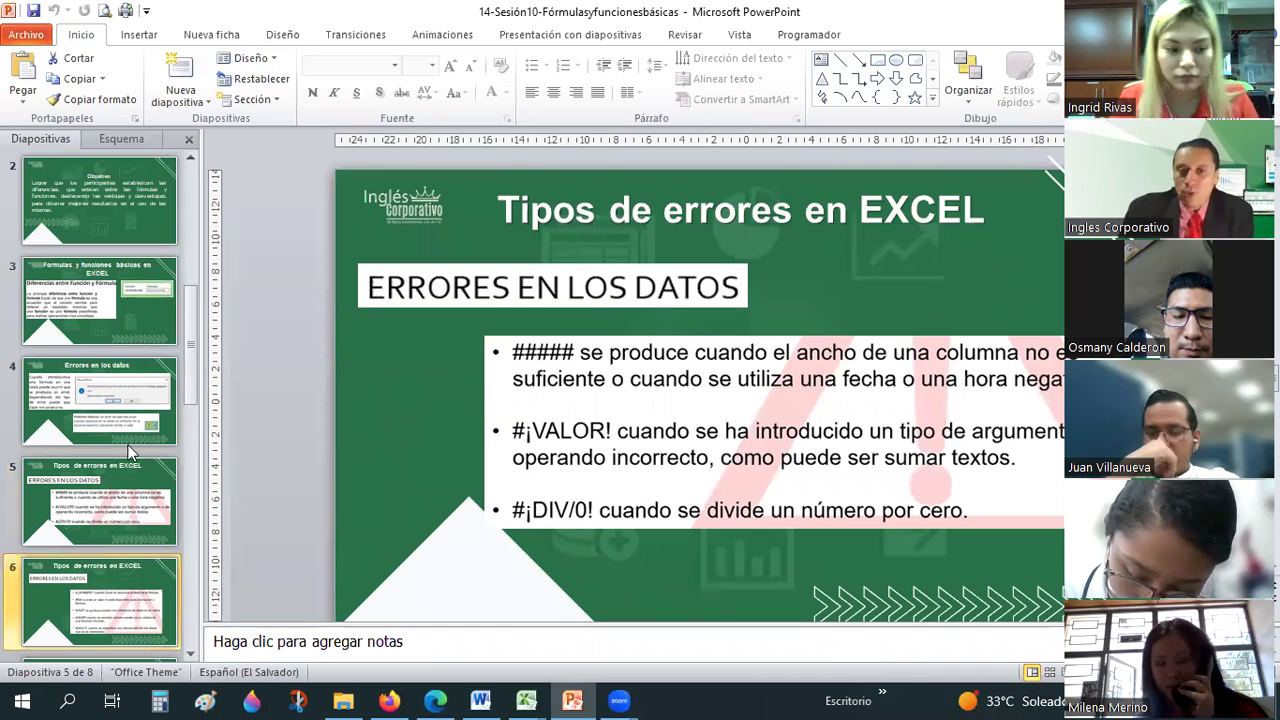
left_click(113, 489)
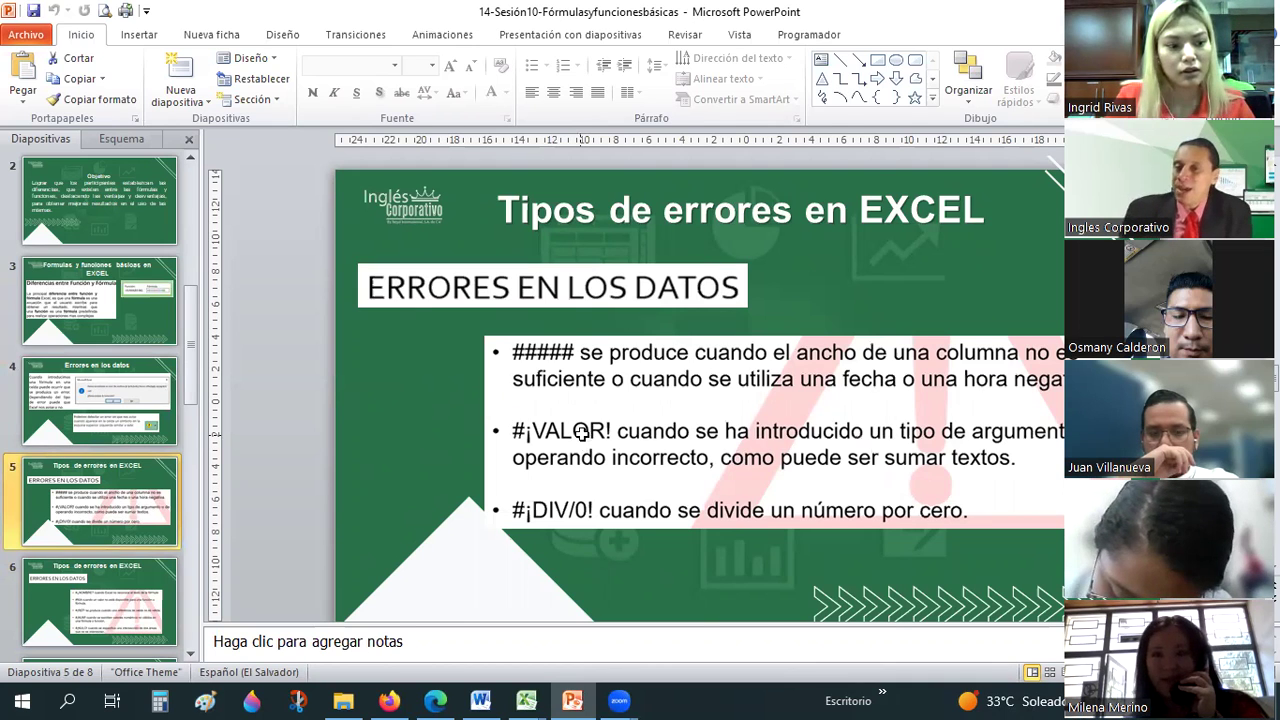
key("alt+Tab")
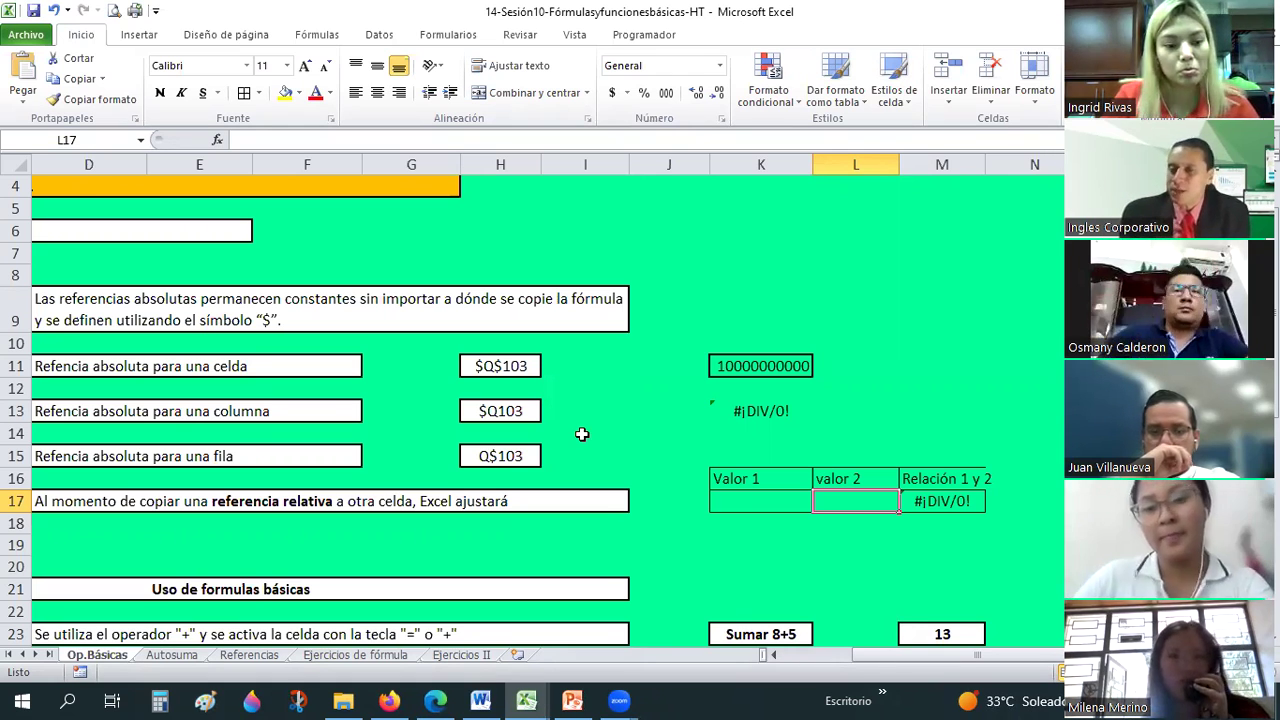
key("alt+Tab")
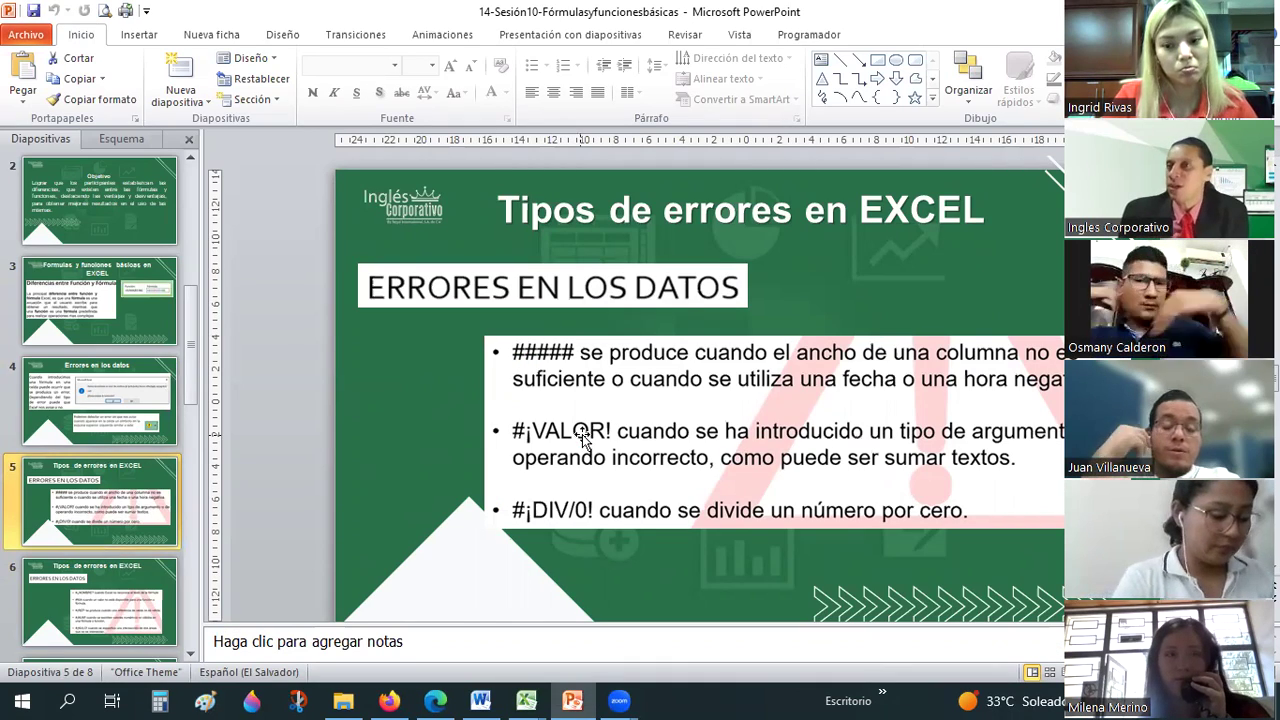
key("alt+Tab")
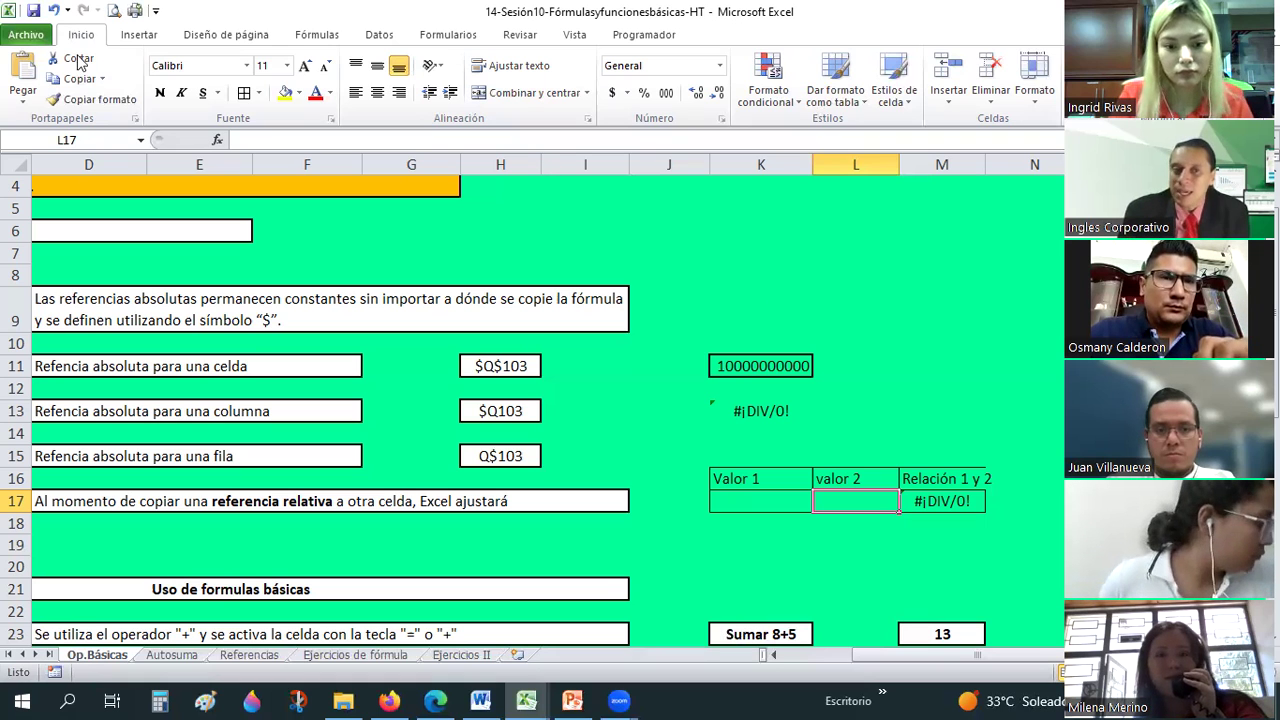
Use Copiar formato to paint empty cell K9's plain green format over K9:N17
left_click(760, 310)
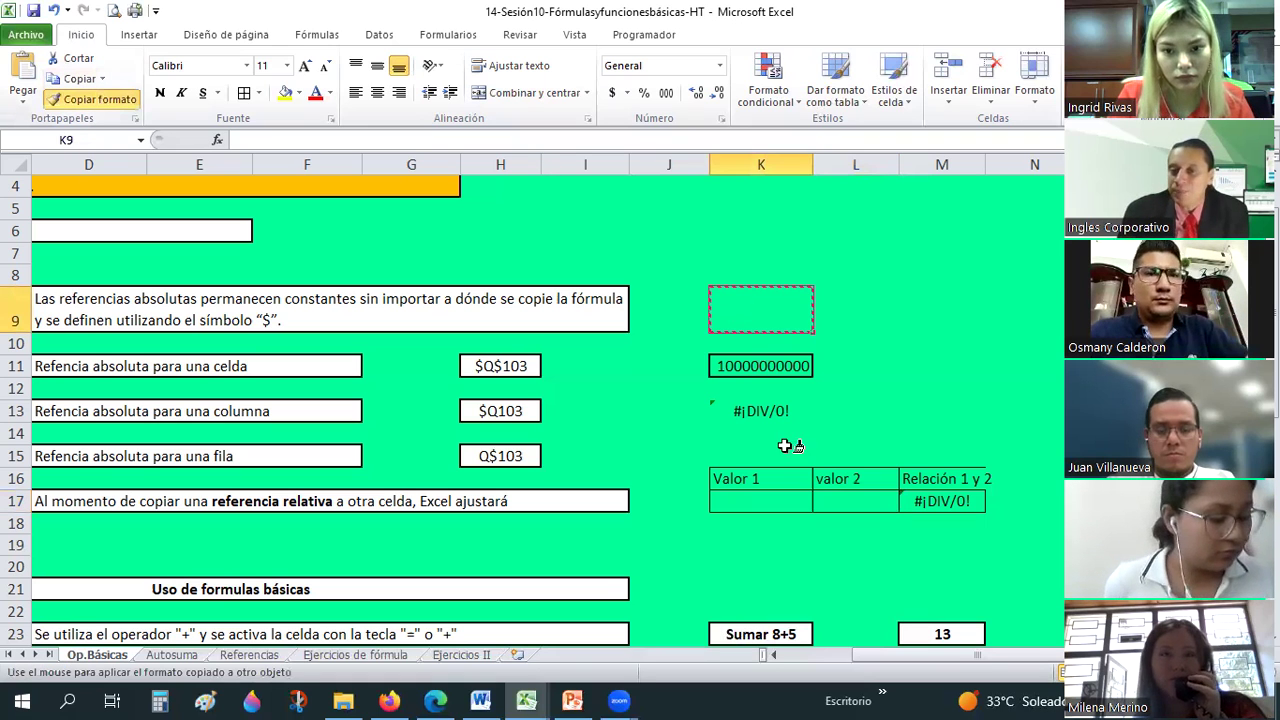
left_click_drag(714, 300, 996, 498)
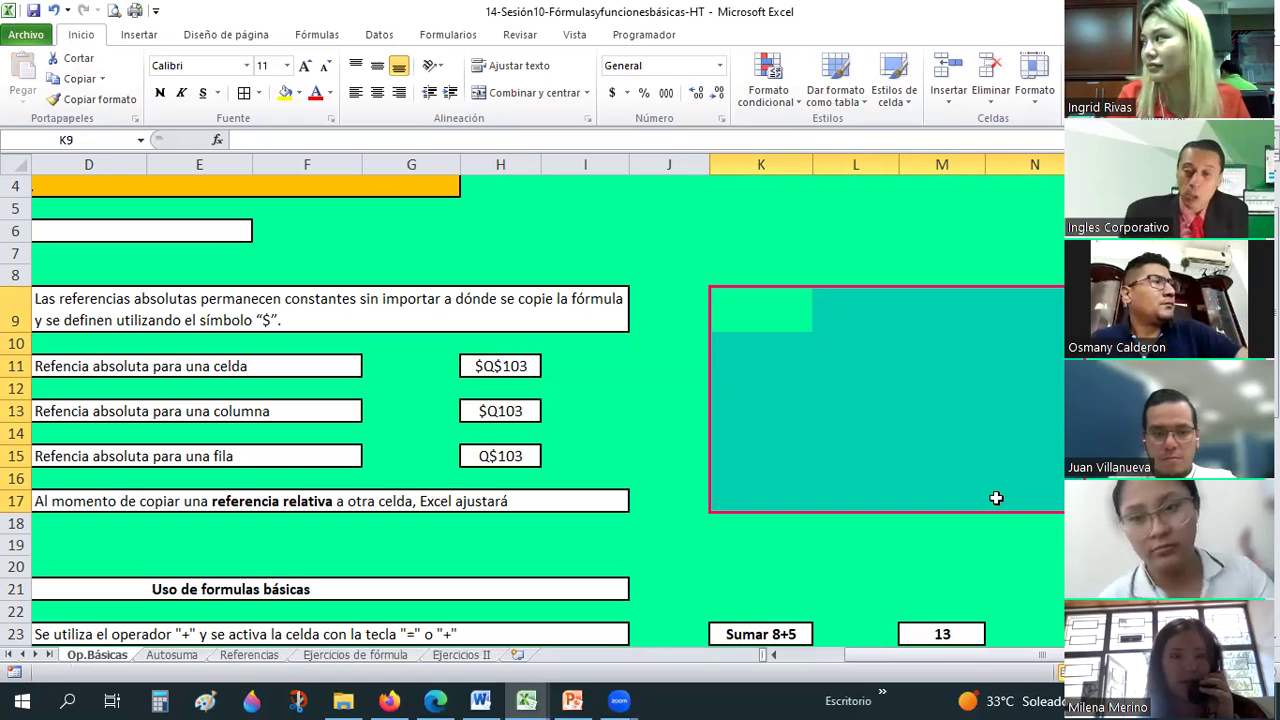
left_click(996, 498)
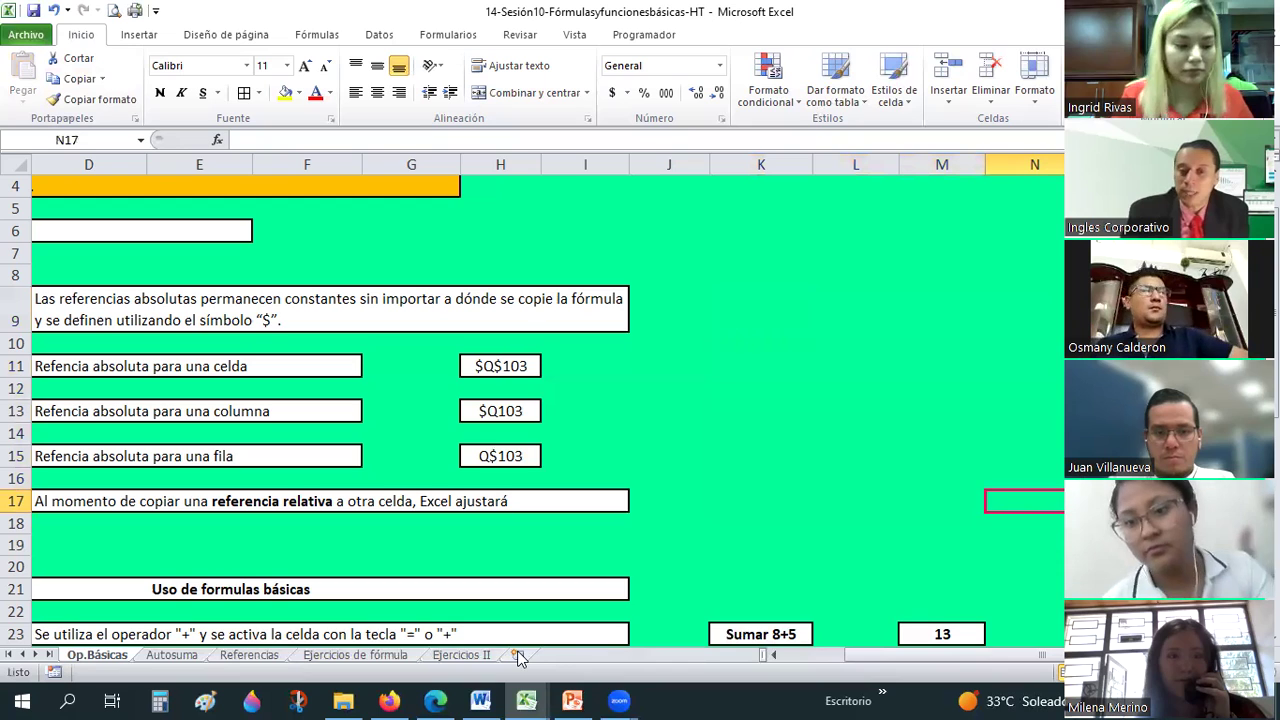
Add sheet Hoja1, fill all its cells with the recent green, then switch to PowerPoint
left_click(517, 655)
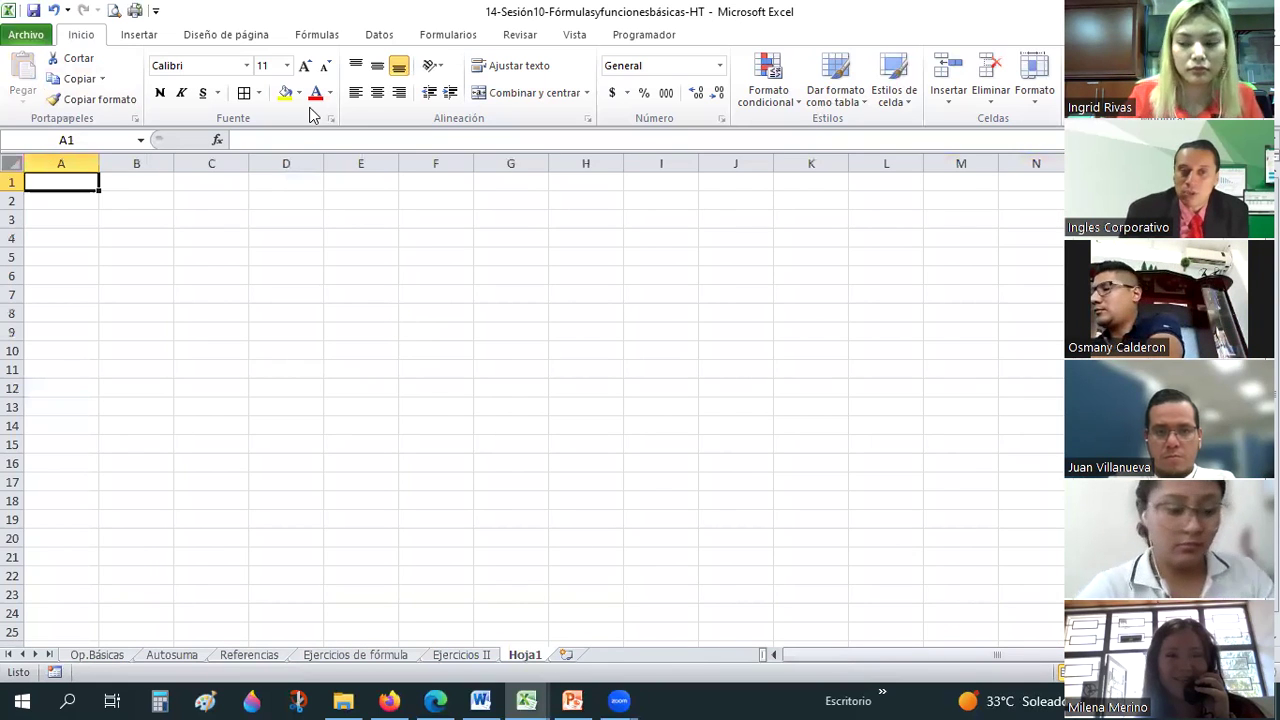
key("ctrl+e")
left_click(298, 92)
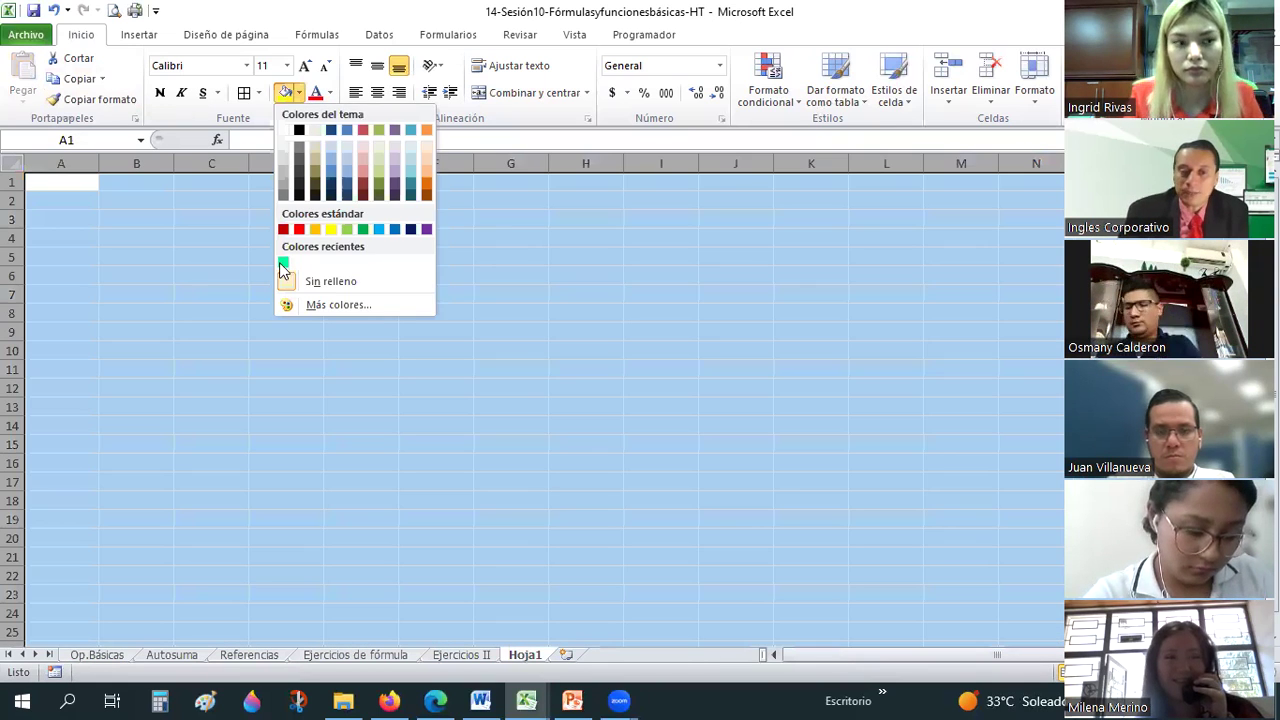
left_click(283, 263)
left_click(252, 310)
key("alt+Tab")
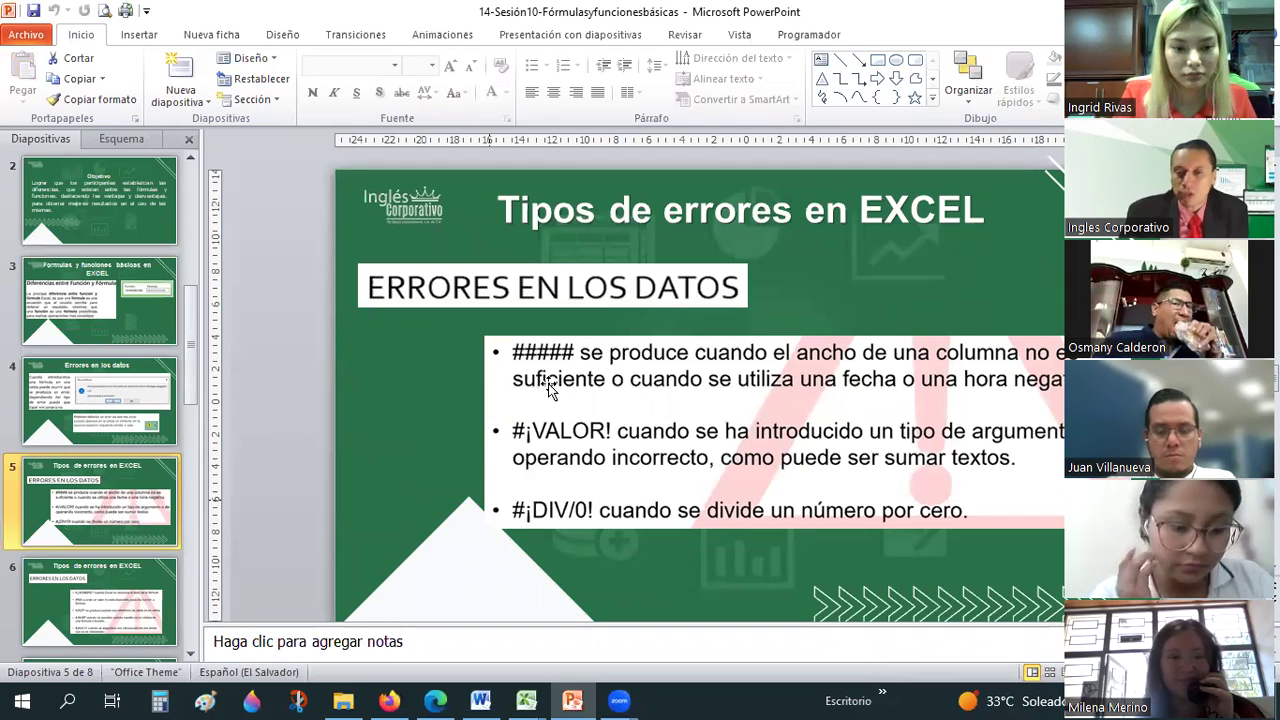
View slide 6 listing #¿NOMBRE?, #N/A, #¡REF!, #¡NUM!, #¡NULO!, then return to Excel
scroll(548, 390, "down", 2)
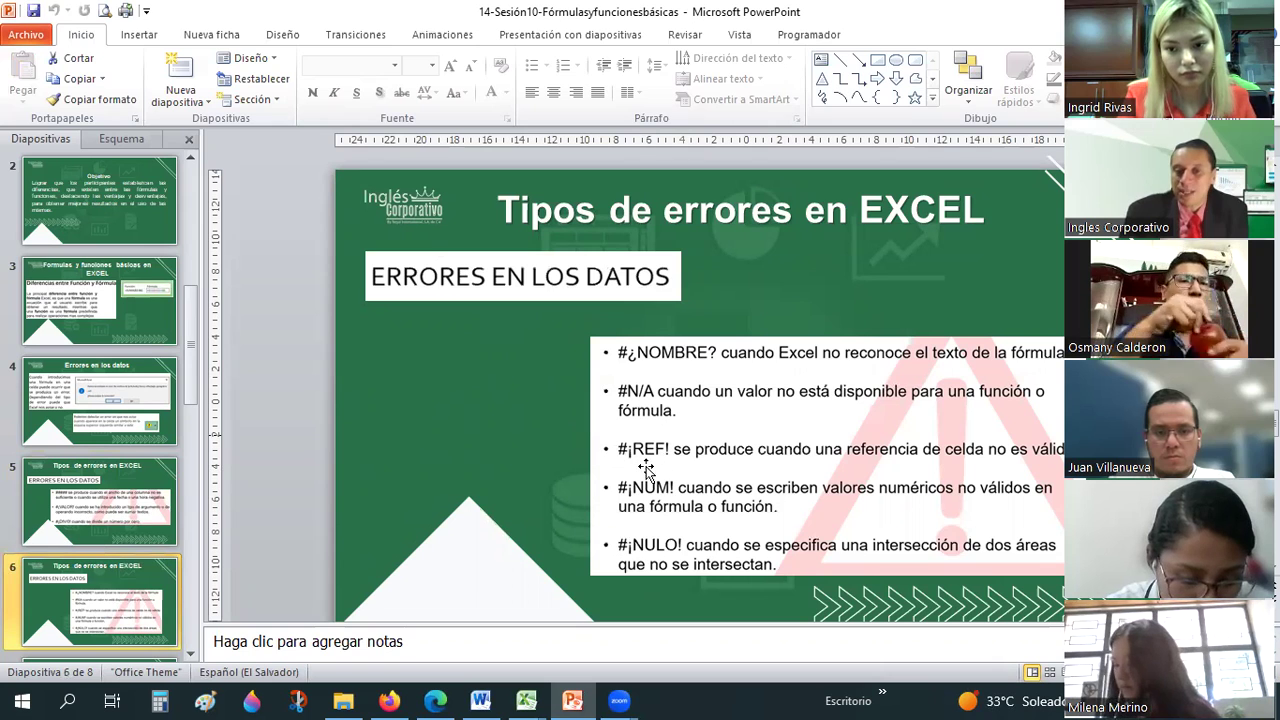
key("alt+Tab")
Enter the headings Valor 1, Valor 2, Valor 3 and Sumatoria in D5:G5
left_click(281, 255)
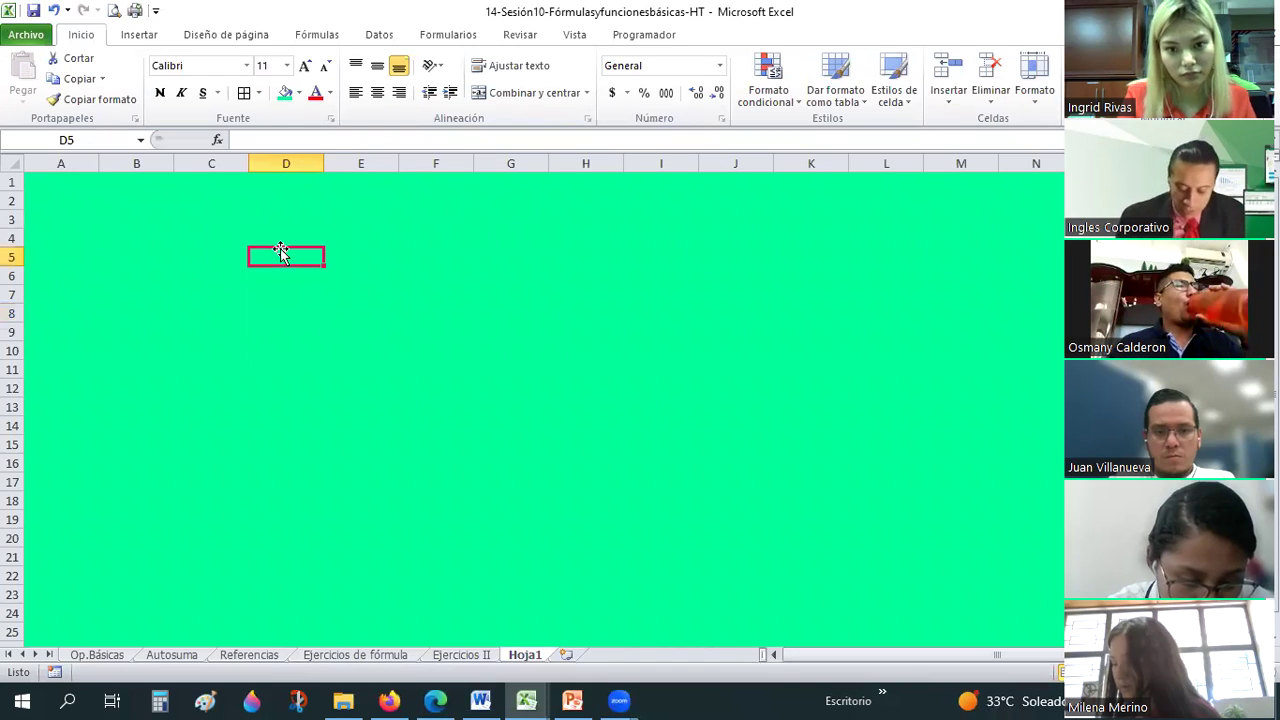
type("vAL")
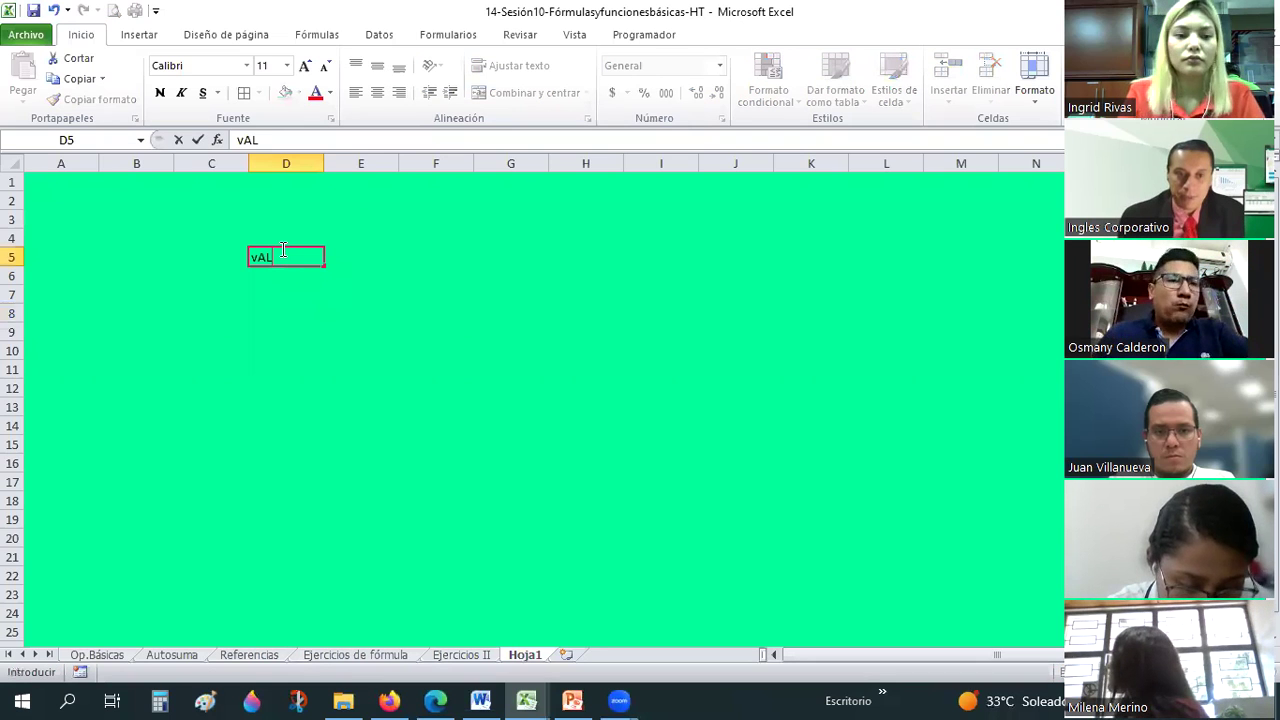
type("Valor 1")
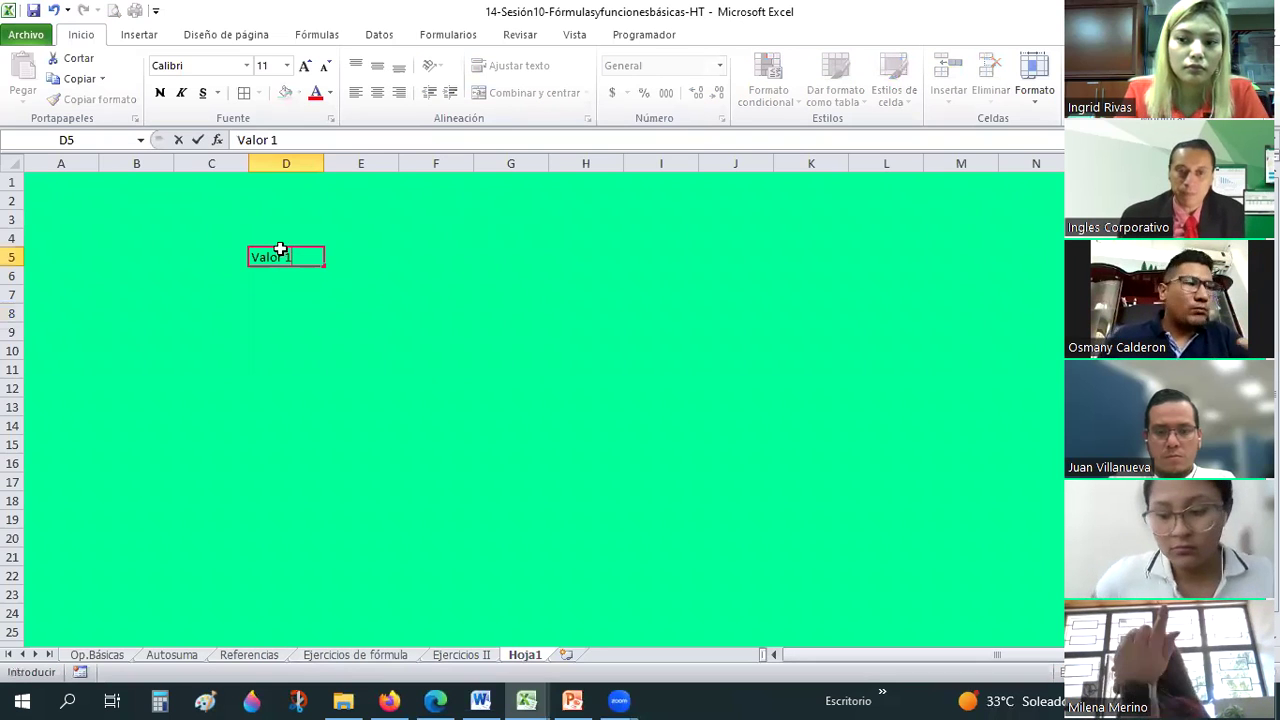
key("Tab")
type("Val")
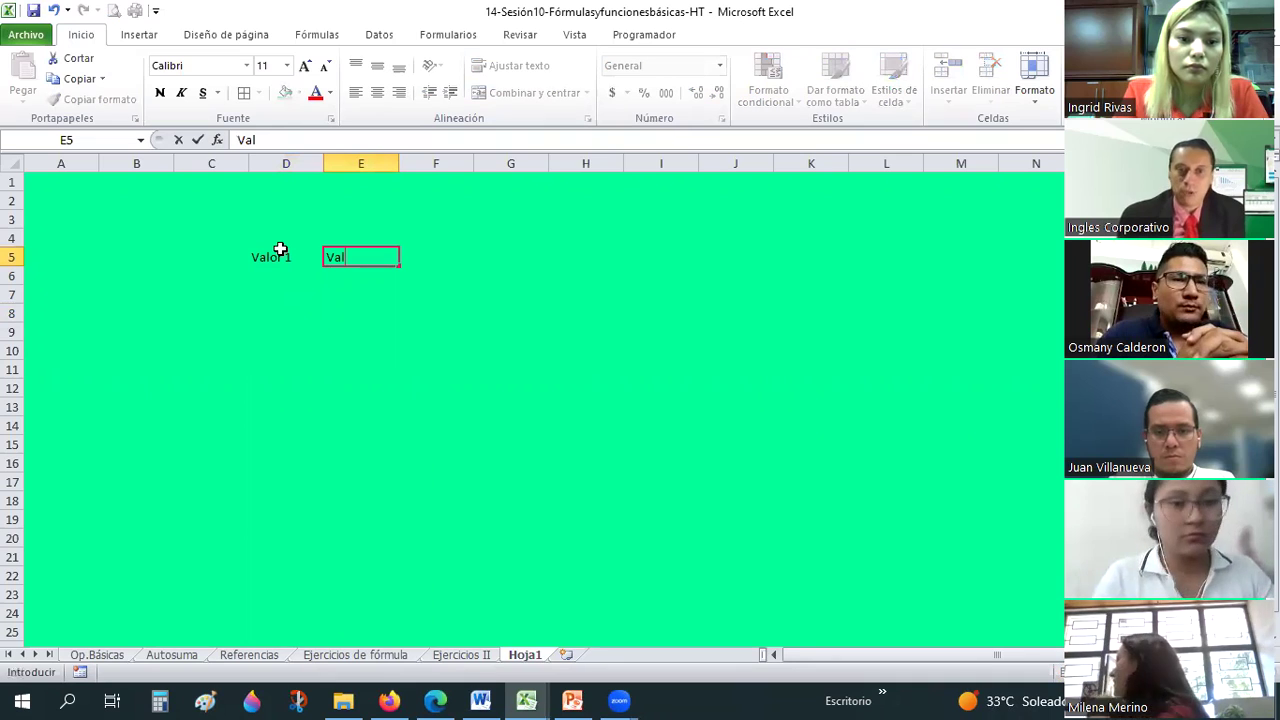
type("or 2")
key("Return")
key("Up")
key("Right")
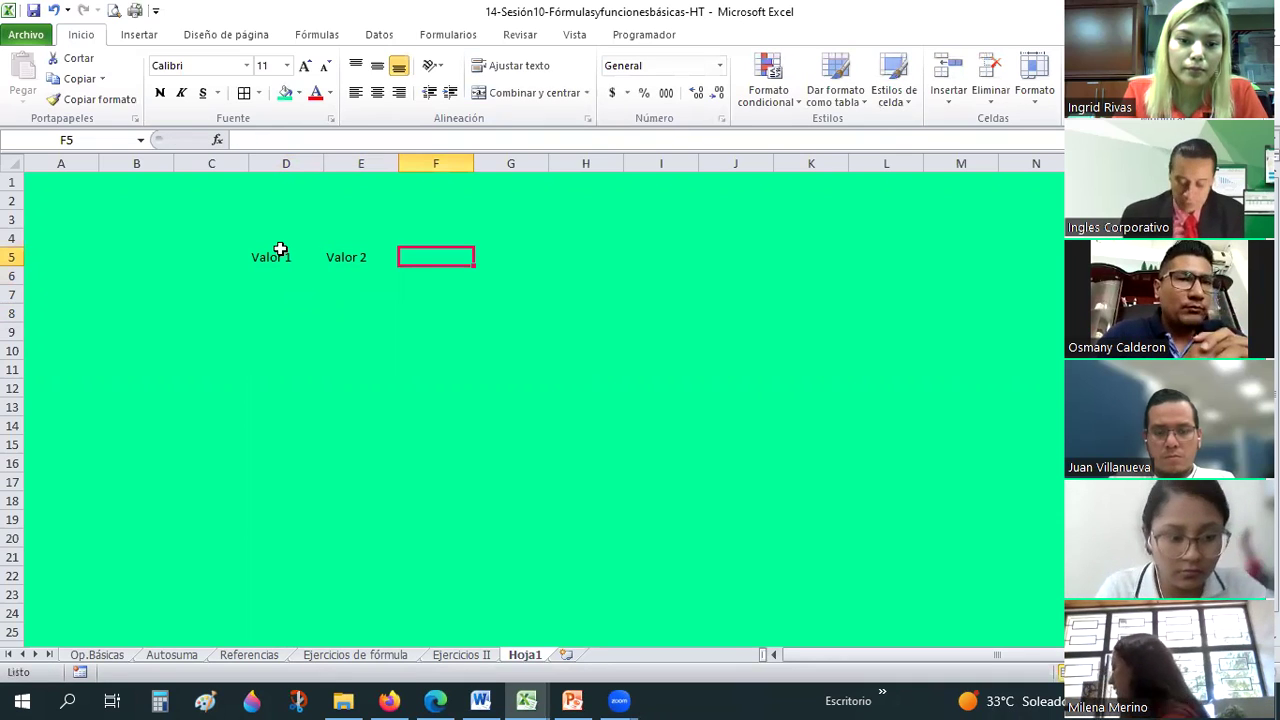
type("Valor 3")
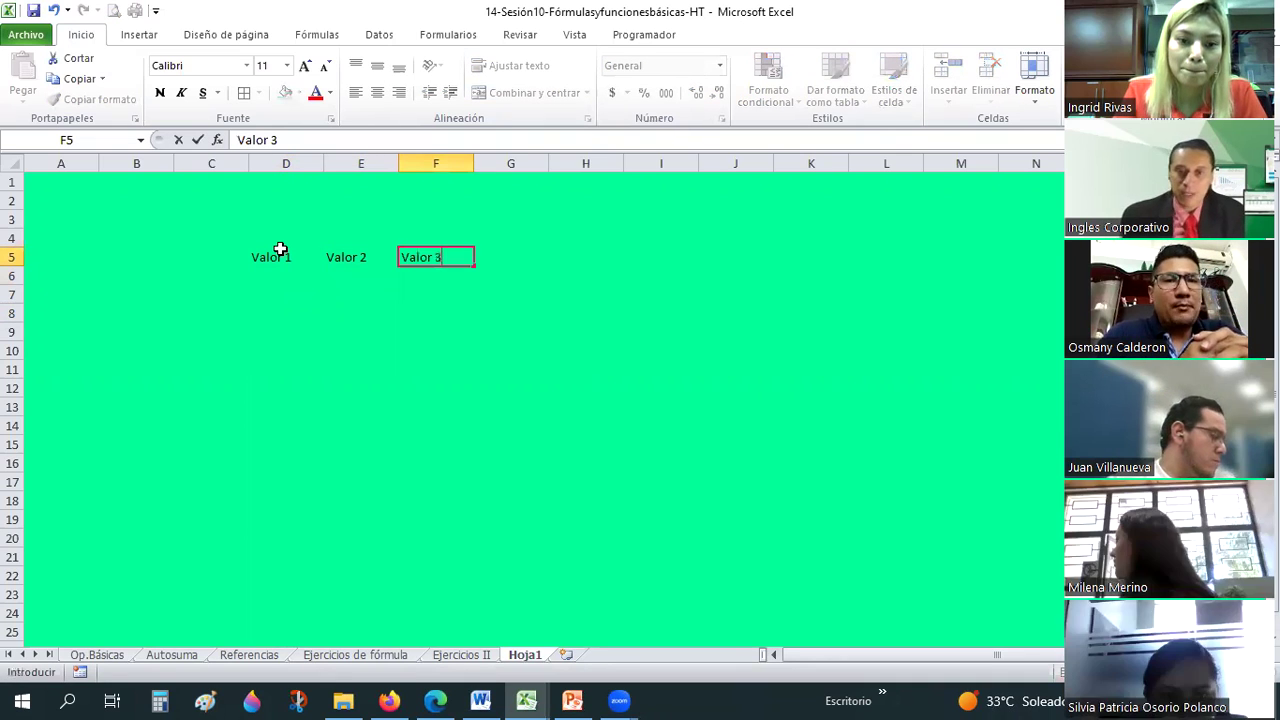
key("Tab")
type("Suma")
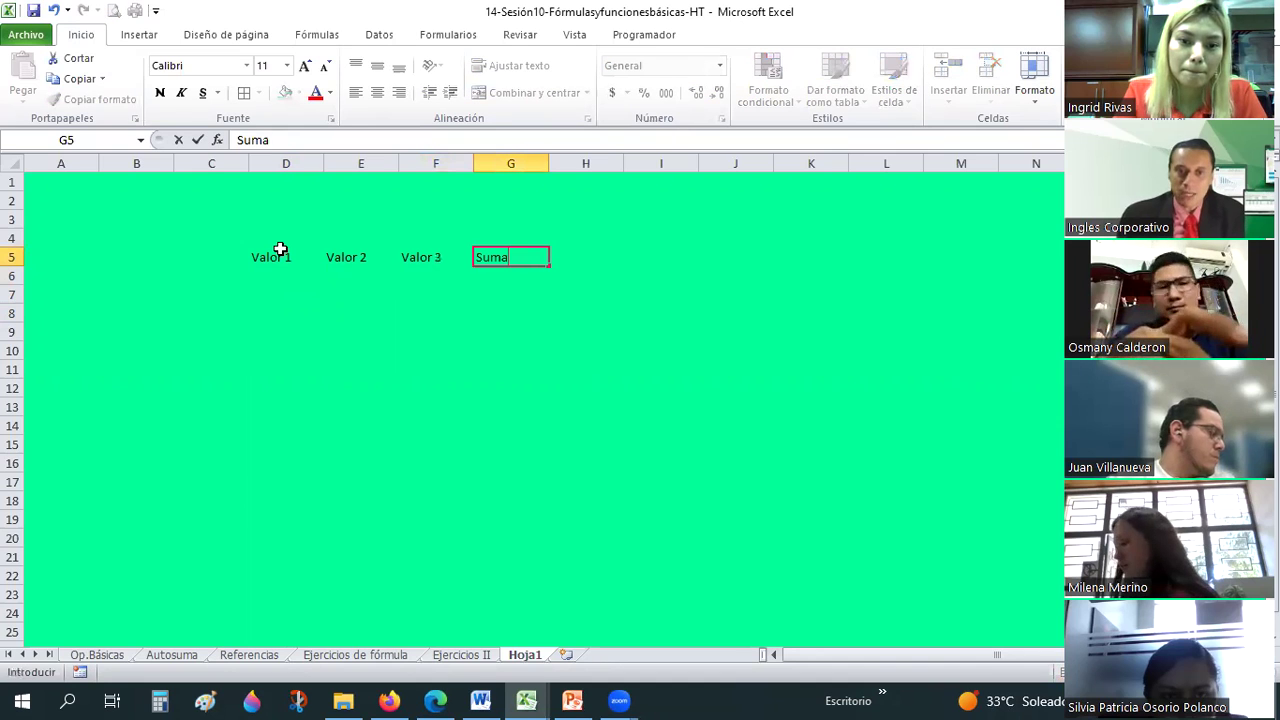
type("toria")
key("Return")
Enter =D6+E6+F6 in G6 to sum the three values
key("Left")
key("Left")
key("Right")
key("Right")
type("=")
key("Left")
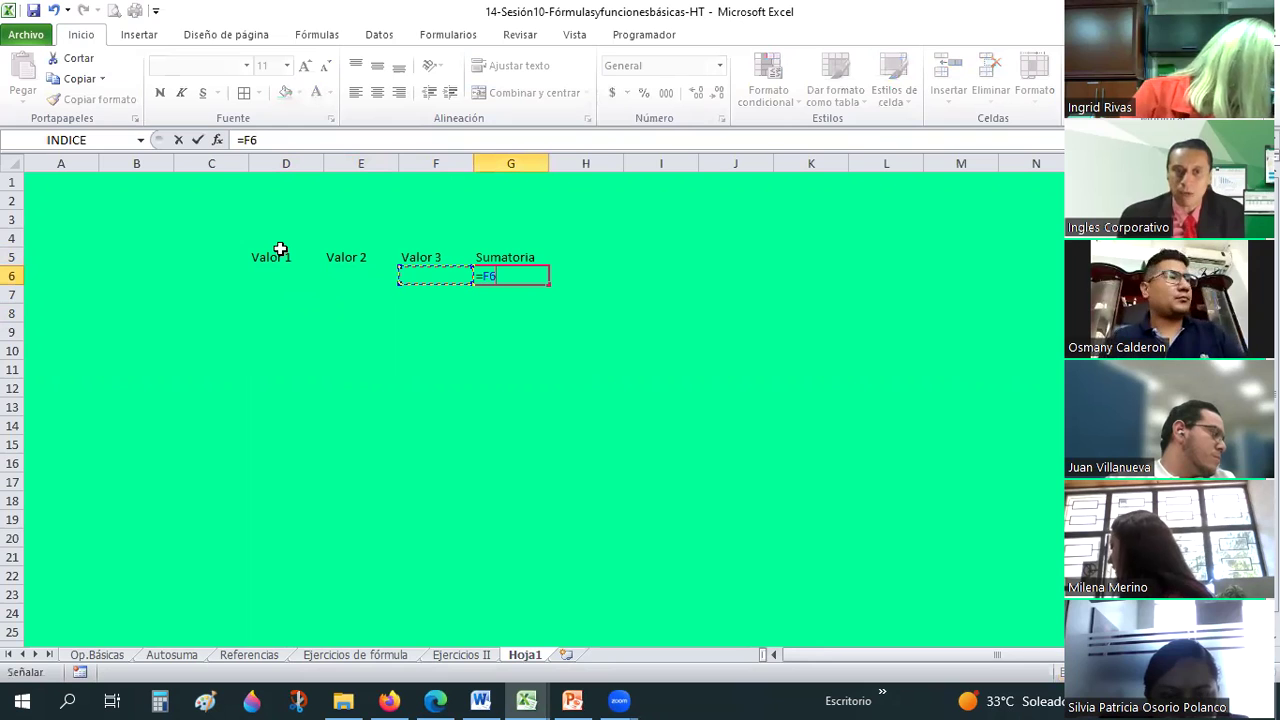
key("Left")
key("Left")
type("+")
key("Left")
key("Left")
type("+")
key("Left")
key("Return")
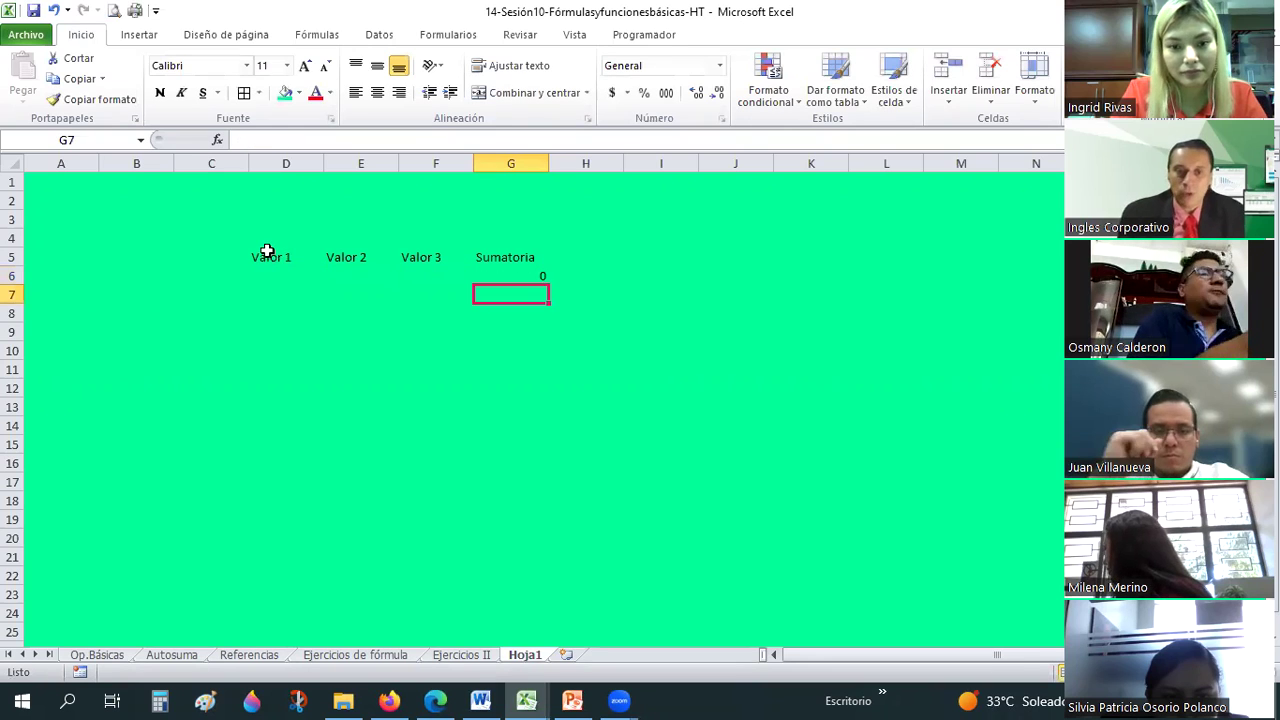
left_click(283, 240)
left_click_drag(270, 257, 540, 277)
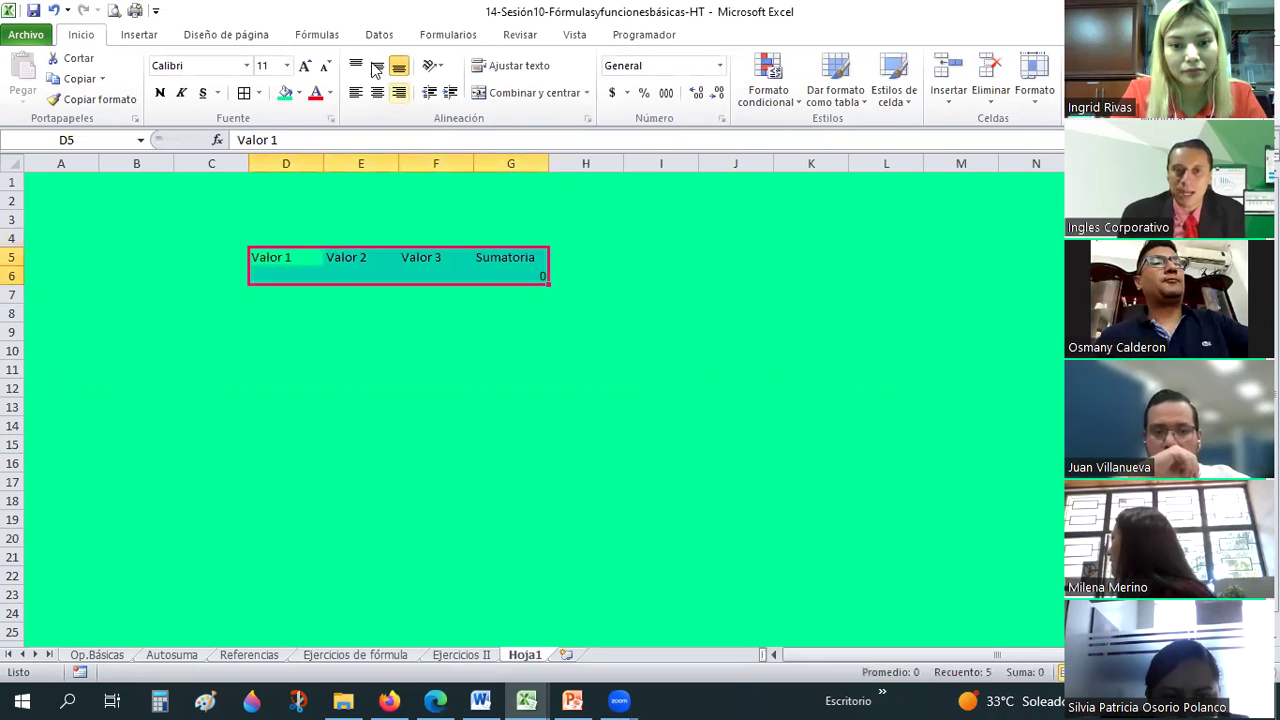
Centre the table contents and enter 10, 1500 and 800 in D6:F6
left_click(377, 66)
left_click(377, 92)
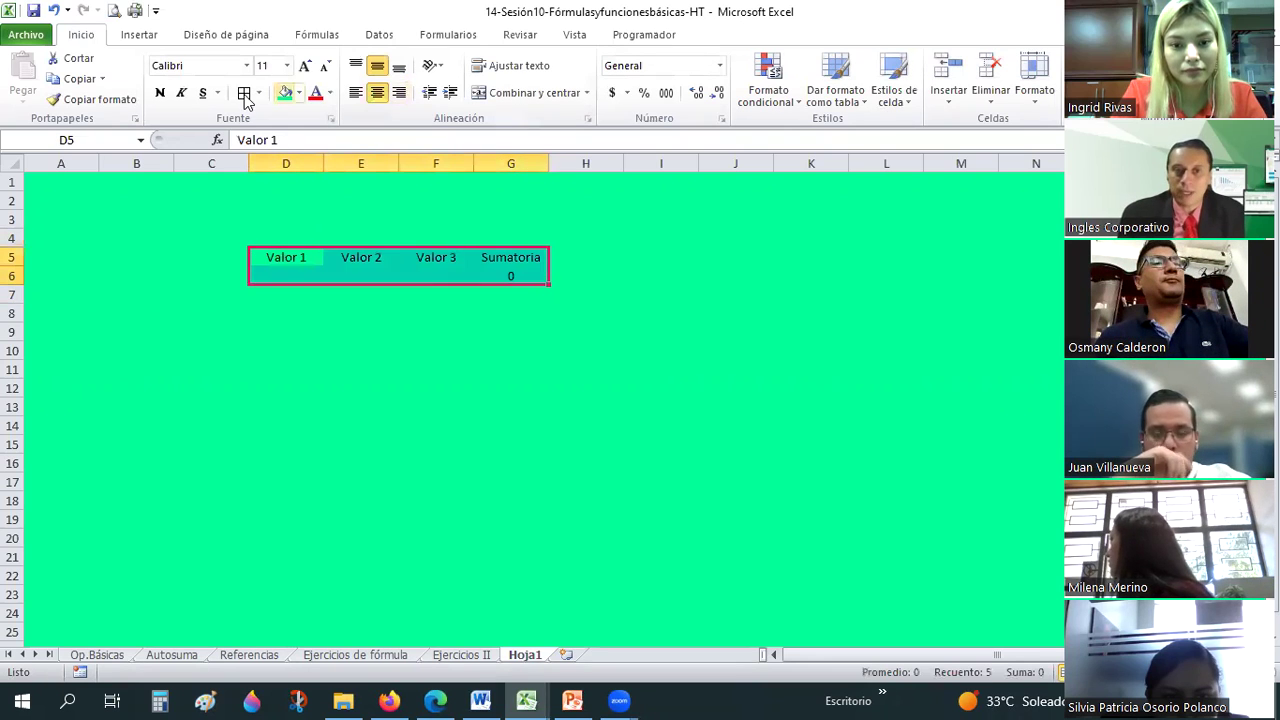
left_click(302, 278)
type("10")
key("Tab")
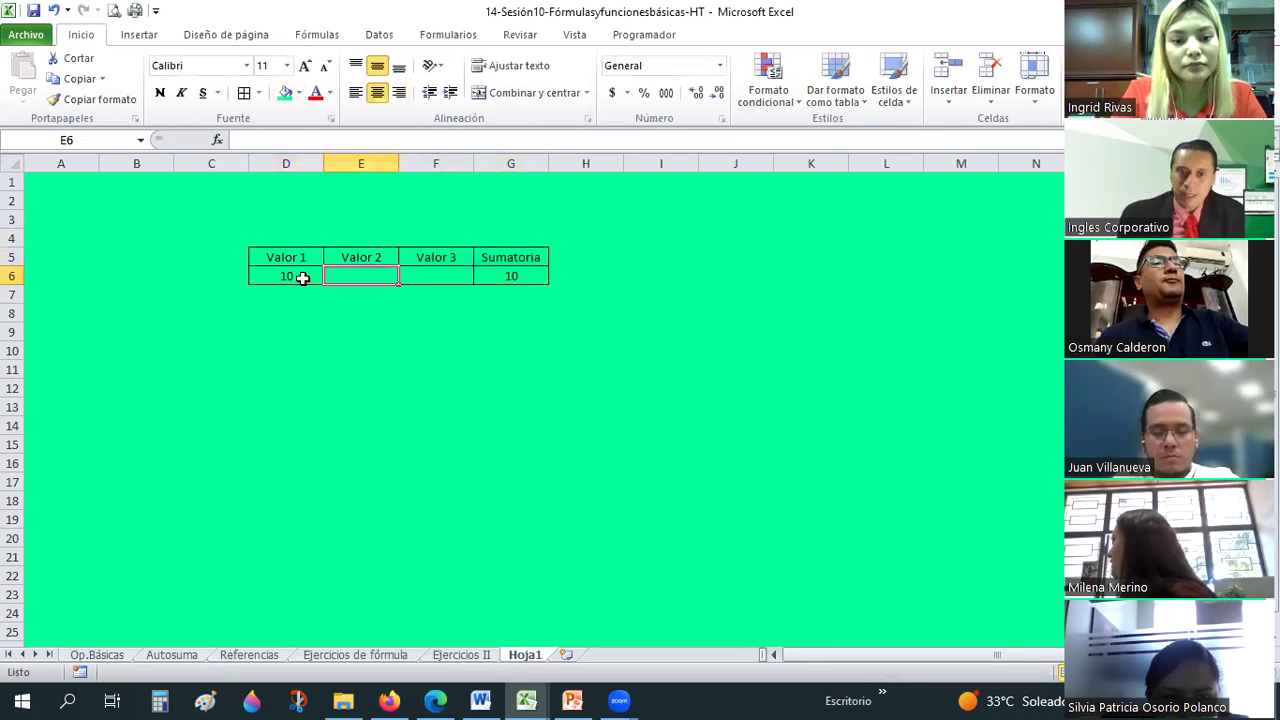
type("1500")
key("Tab")
type("800")
key("Return")
Give the values comma style, left-align the table and apply a white fill
left_click_drag(302, 278, 505, 280)
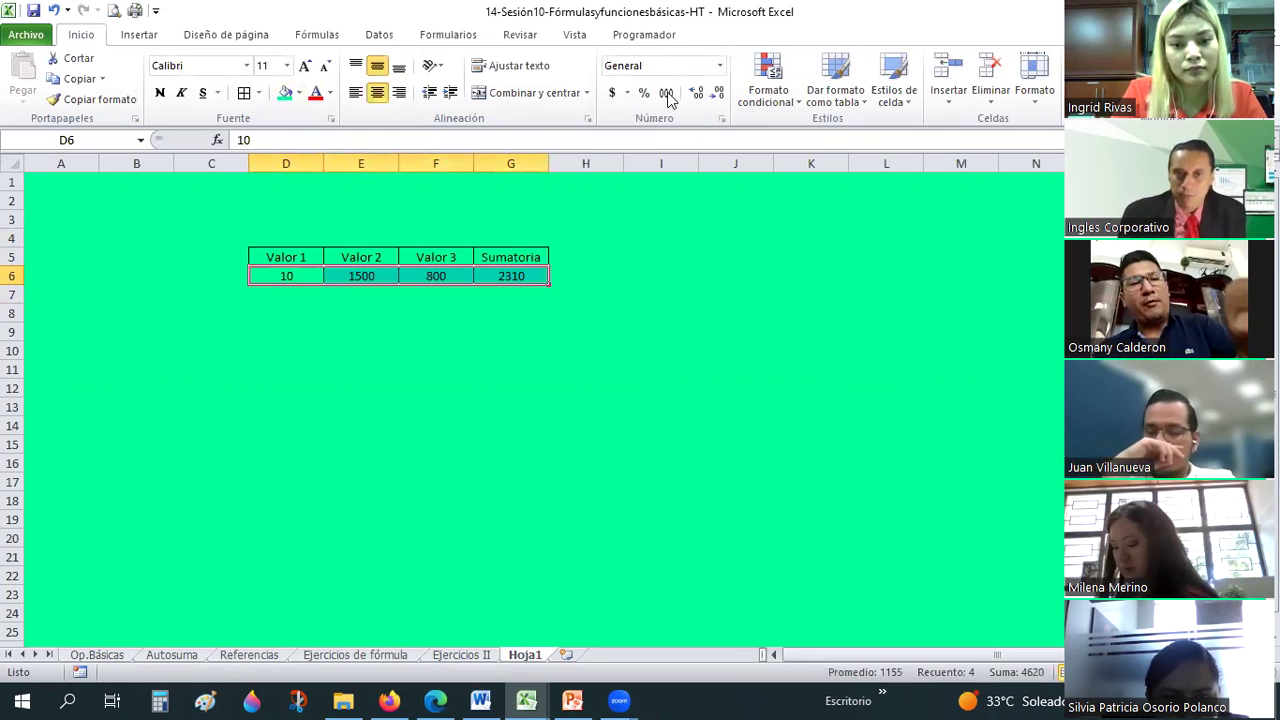
key("ctrl+shift+1")
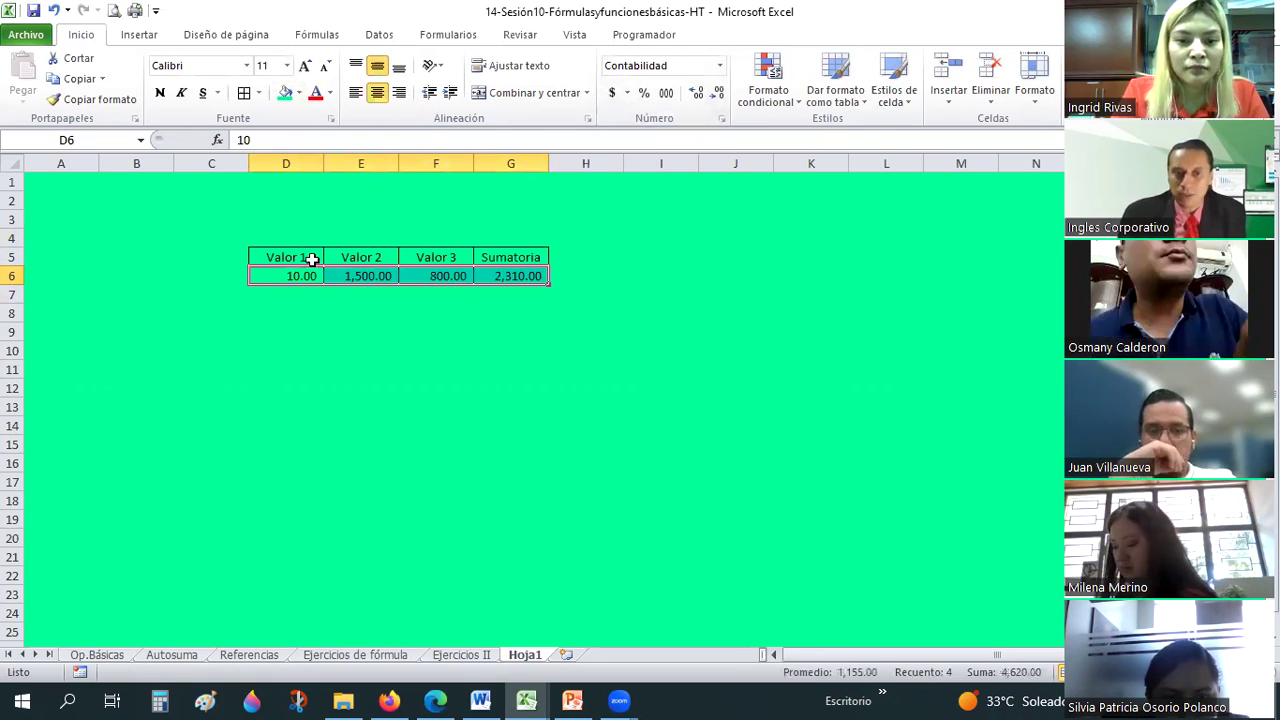
left_click(585, 313)
left_click_drag(272, 257, 520, 276)
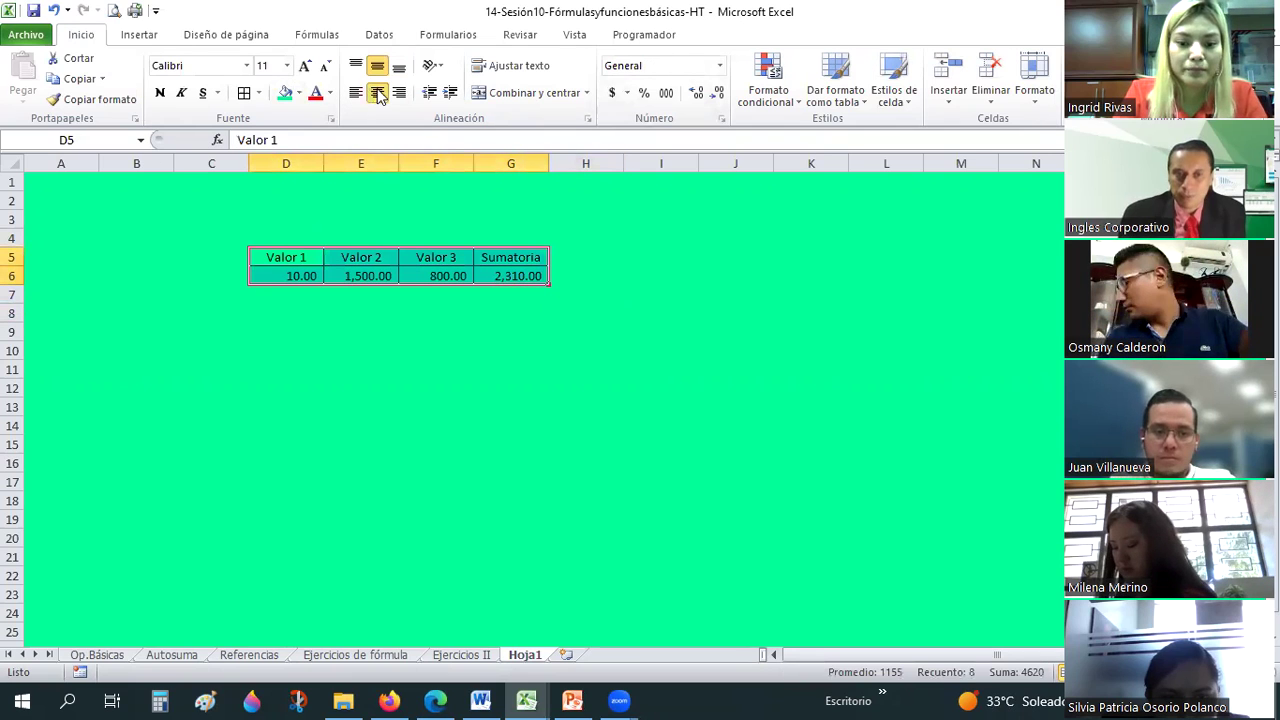
left_click(377, 92)
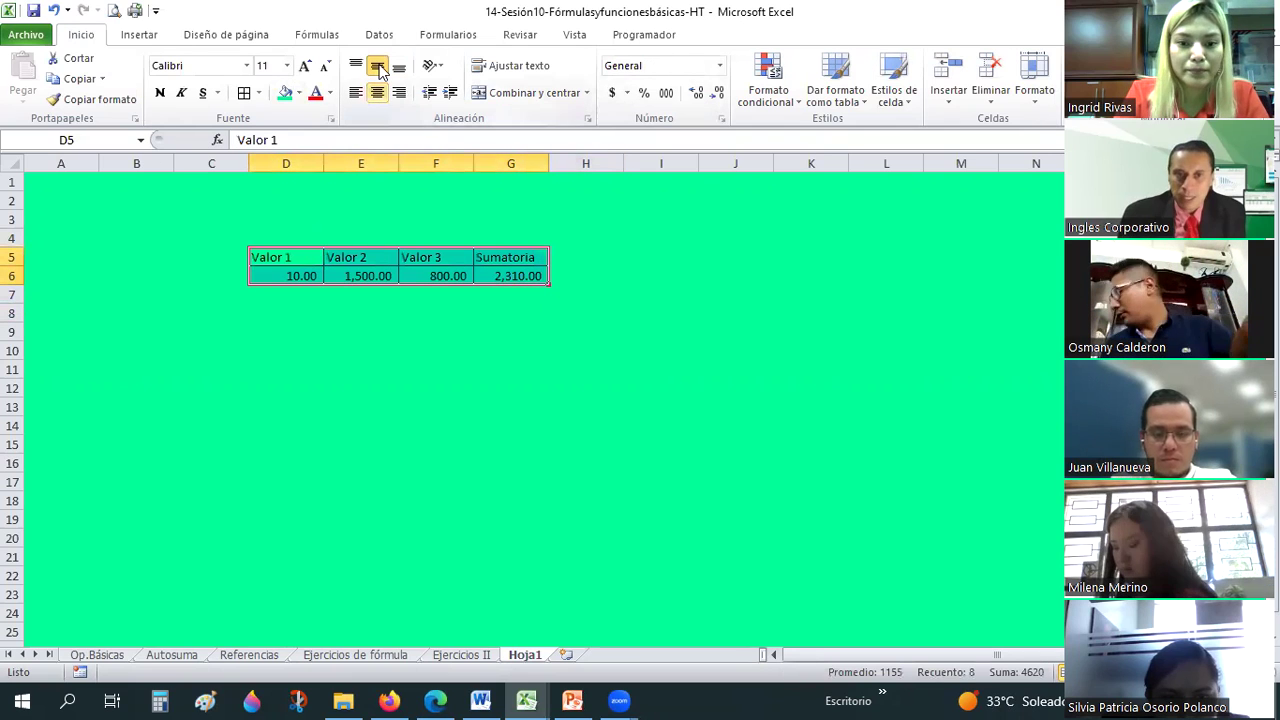
left_click(297, 93)
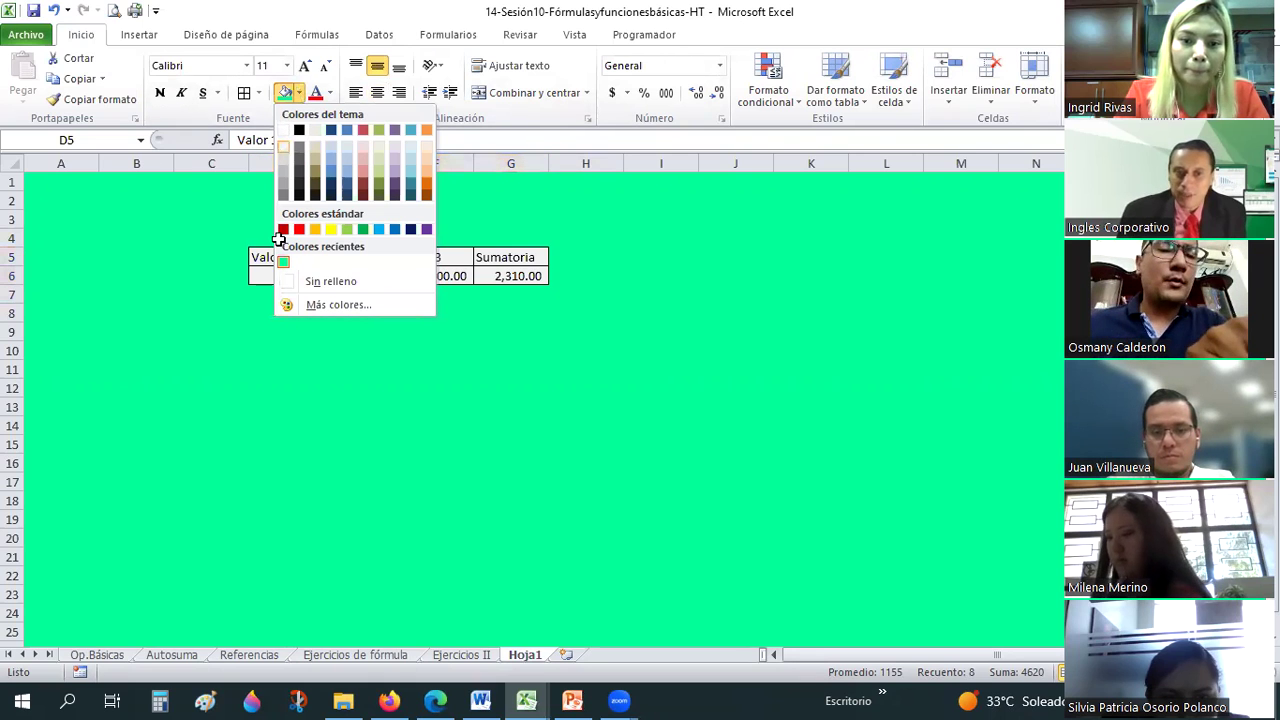
left_click_drag(268, 257, 503, 256)
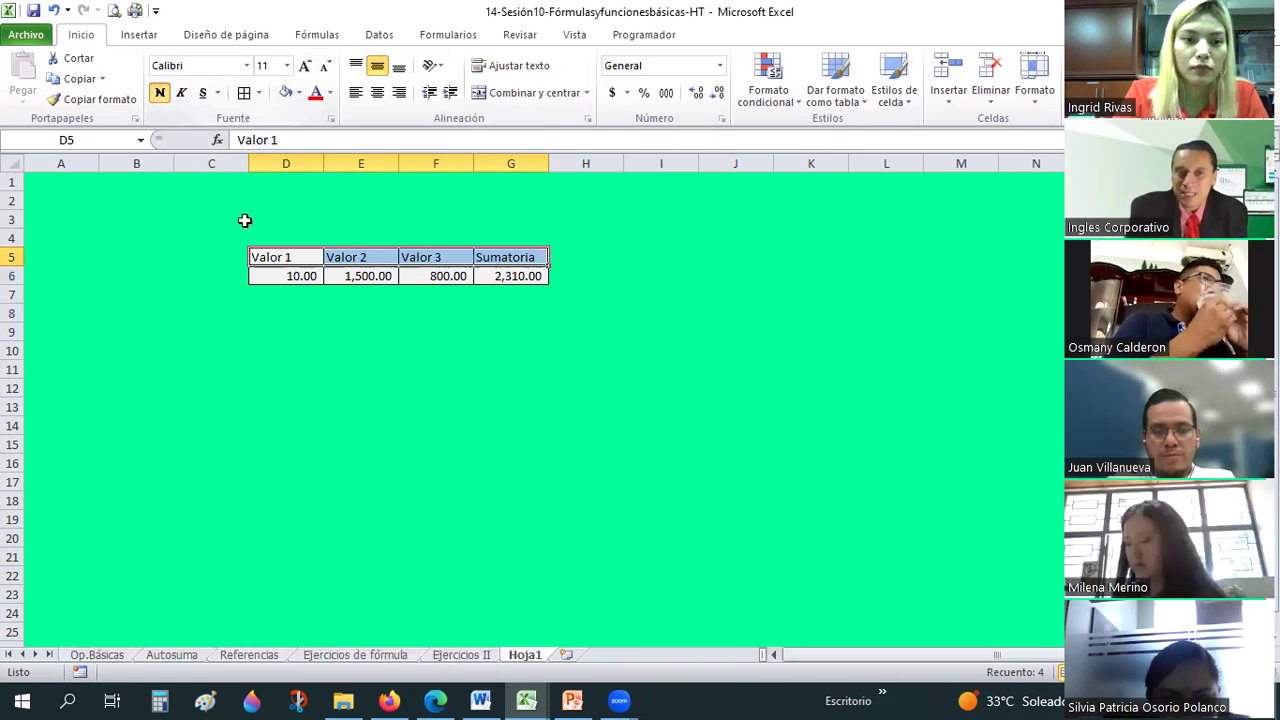
left_click_drag(303, 277, 518, 278)
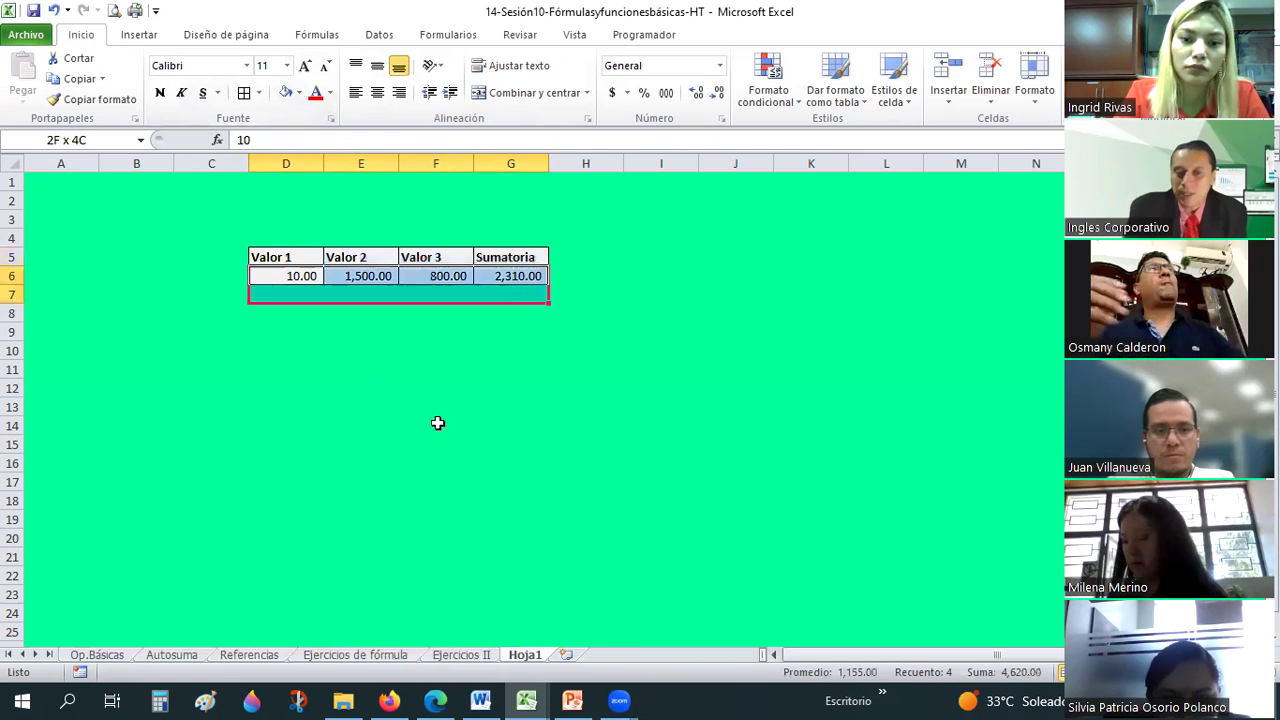
Copy the Valor table D5:G6 and paste it at D17
left_click(289, 481)
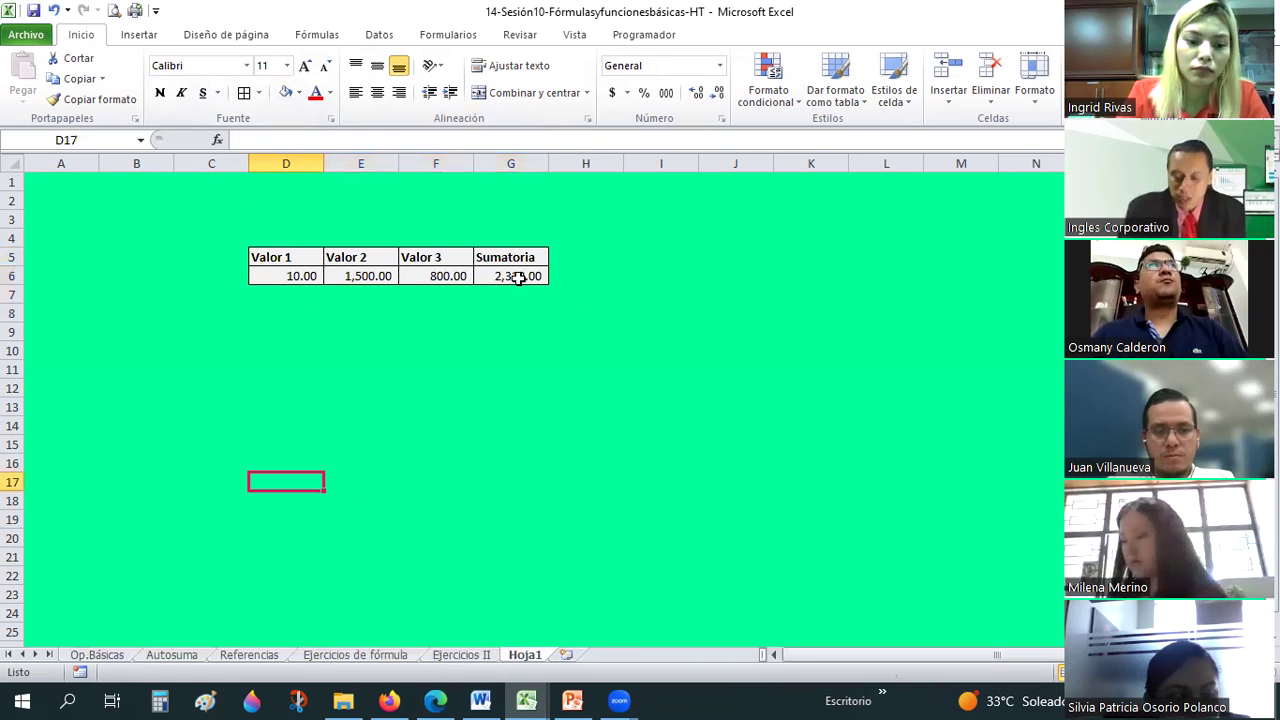
left_click_drag(270, 257, 514, 277)
key("ctrl+c")
left_click(289, 481)
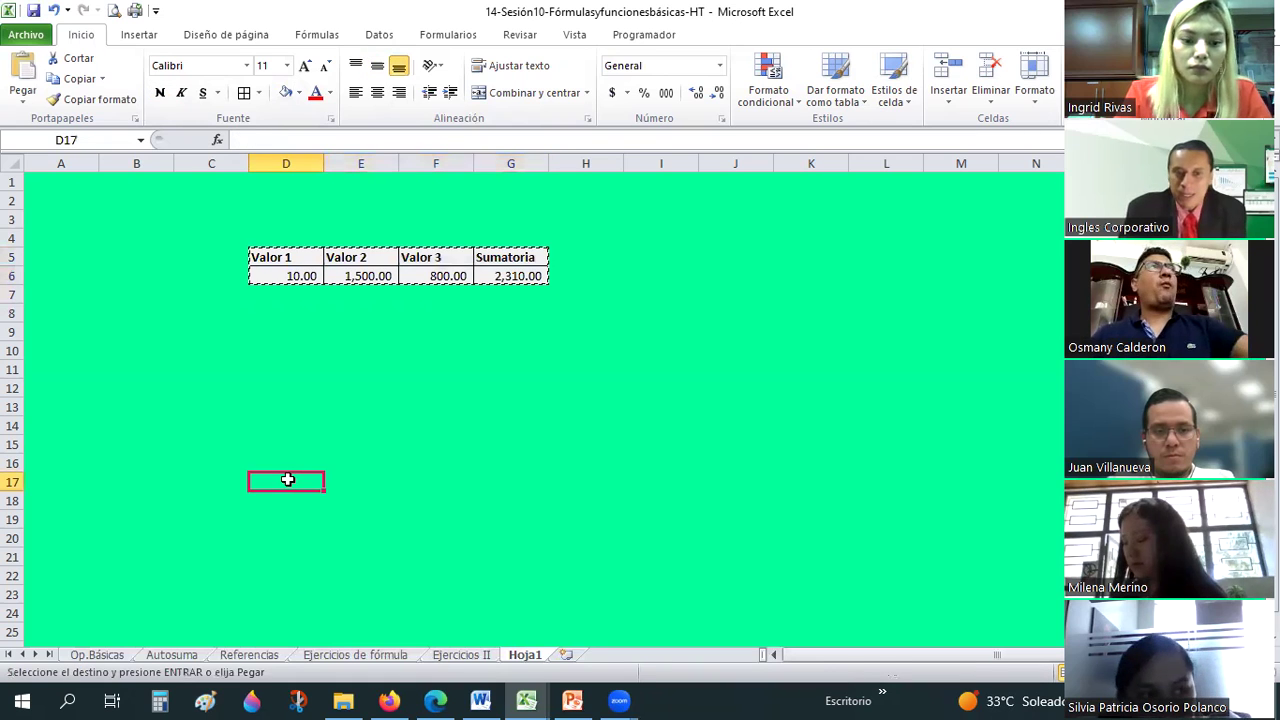
key("ctrl+v")
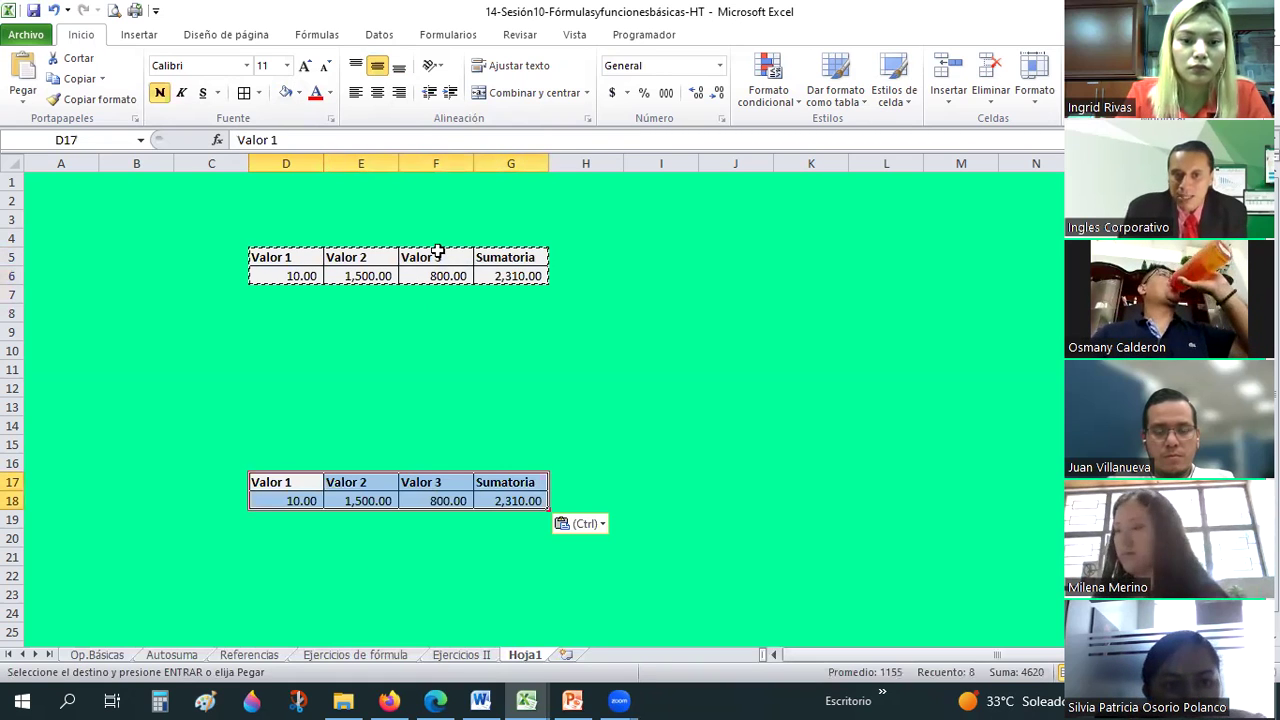
Check the Valor 3 column and the copied 800 value in F18
left_click_drag(436, 313, 436, 294)
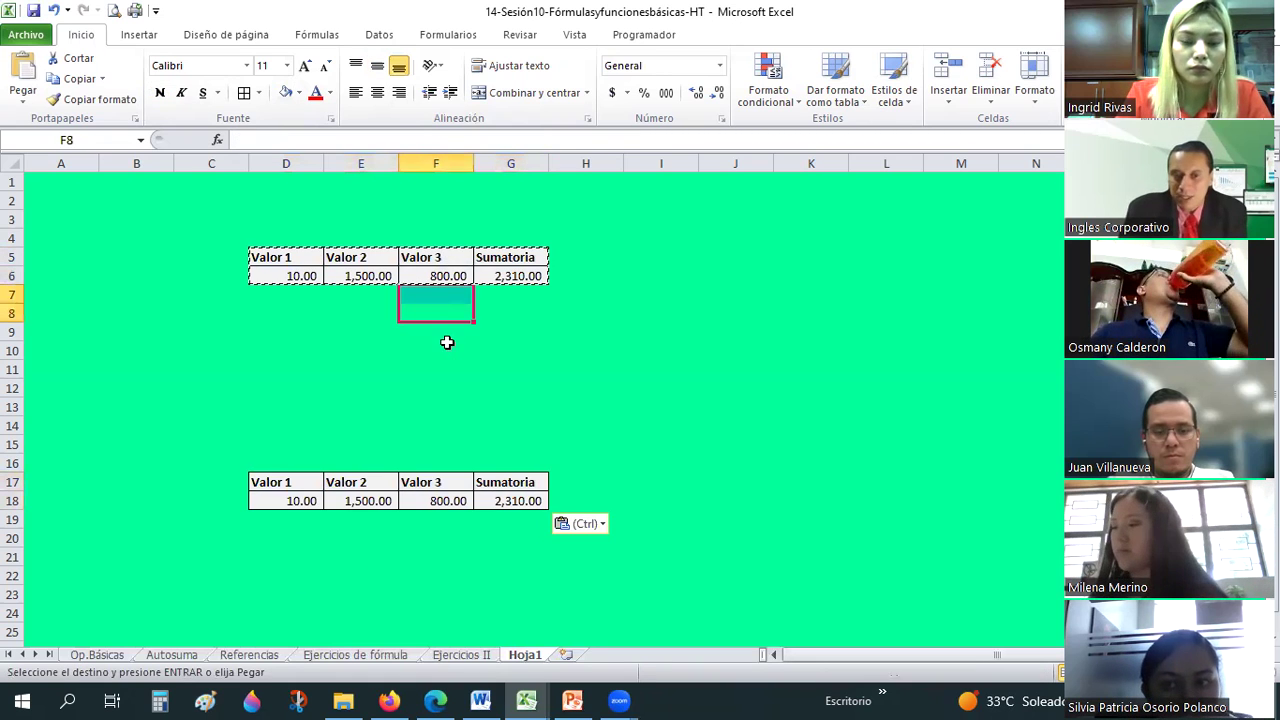
left_click(428, 164)
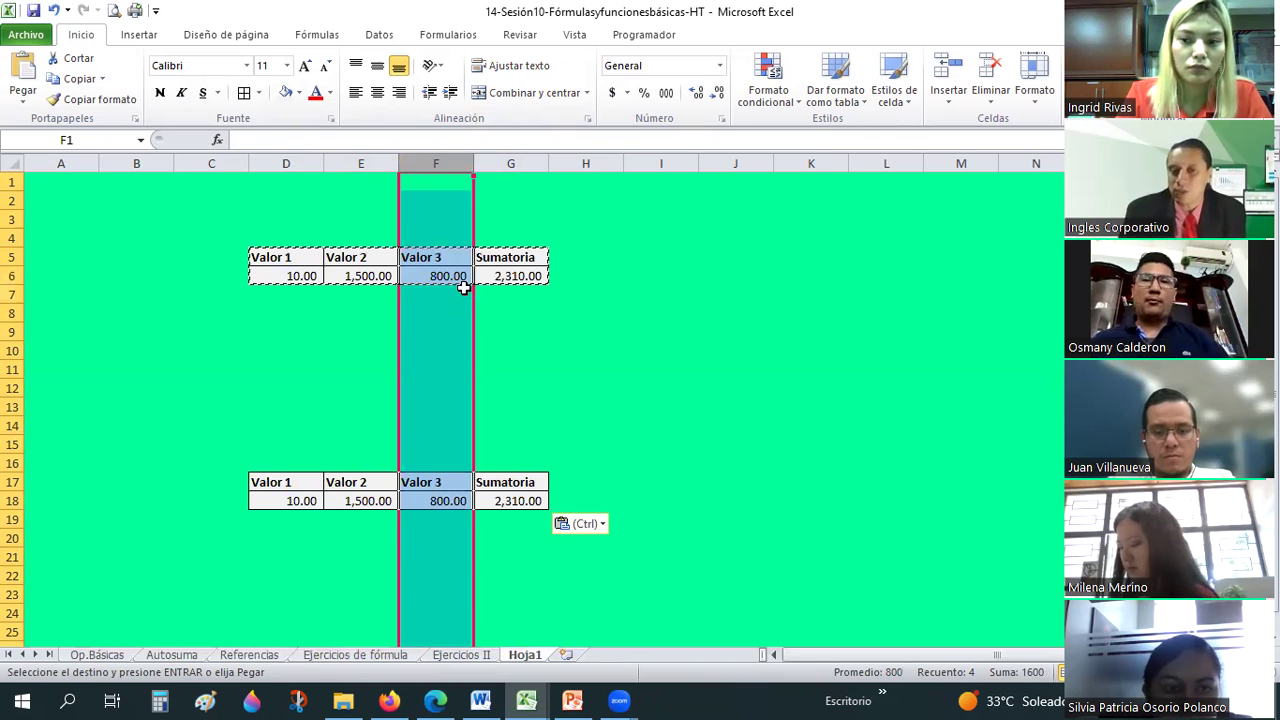
left_click(463, 288)
left_click(437, 497)
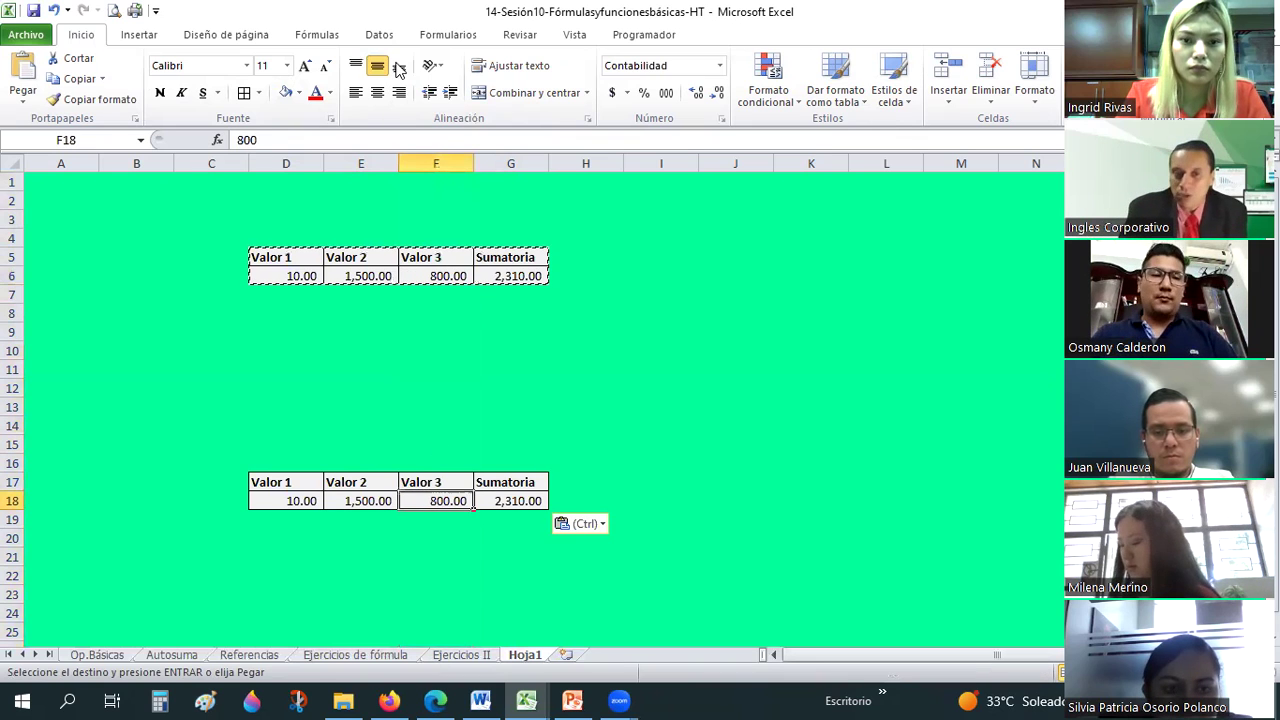
left_click(438, 155)
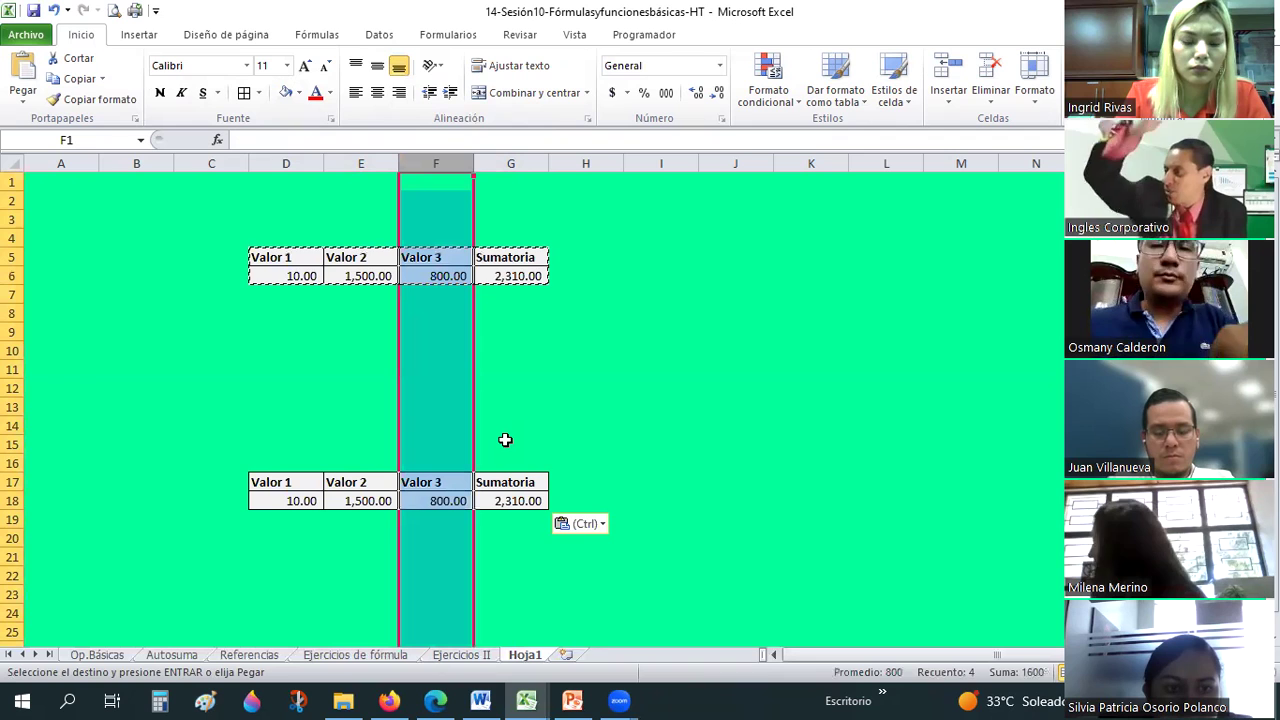
left_click(436, 520)
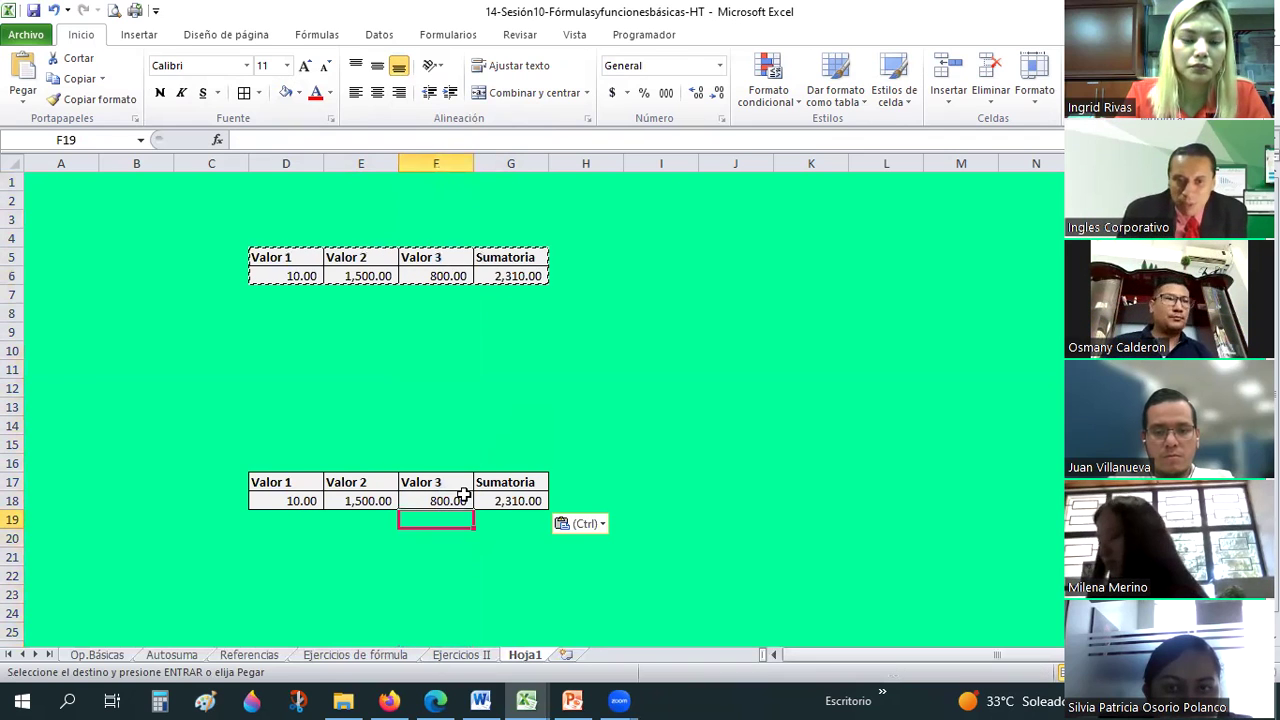
Centre the copied table's headers in row 17 and select the Valor 3 column
left_click_drag(297, 483, 520, 485)
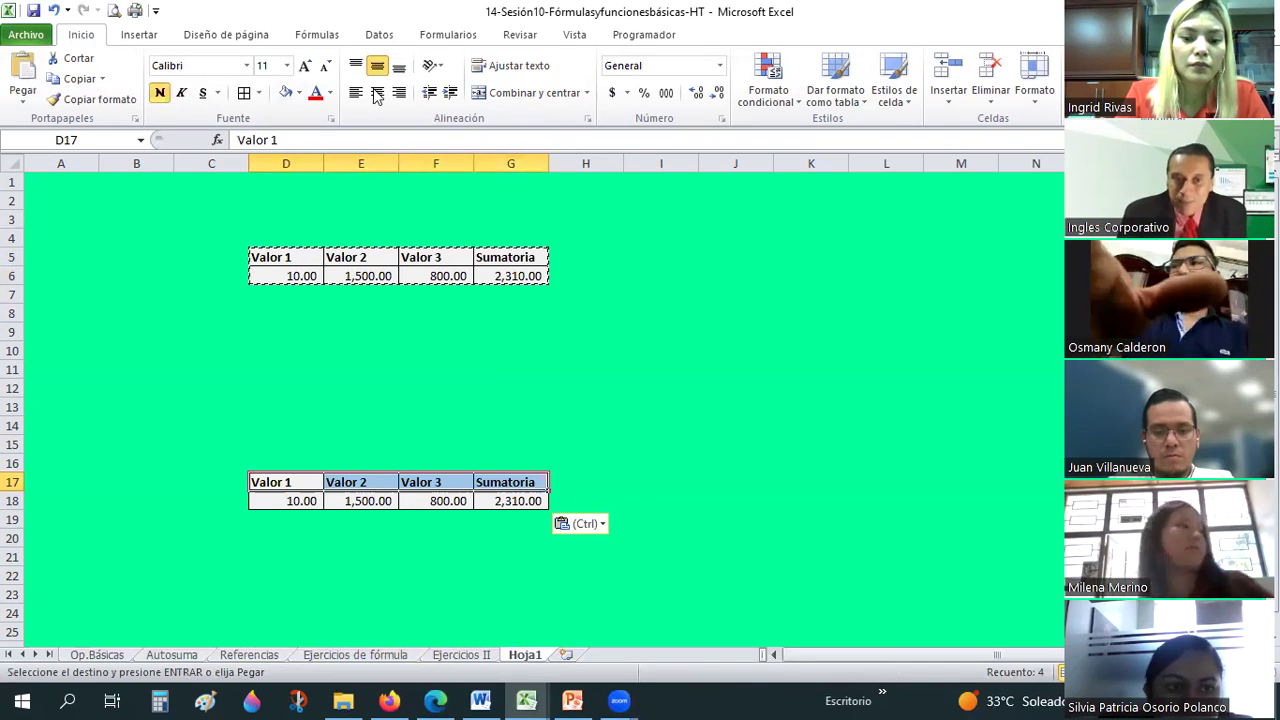
key("ctrl+t")
left_click_drag(430, 538, 430, 556)
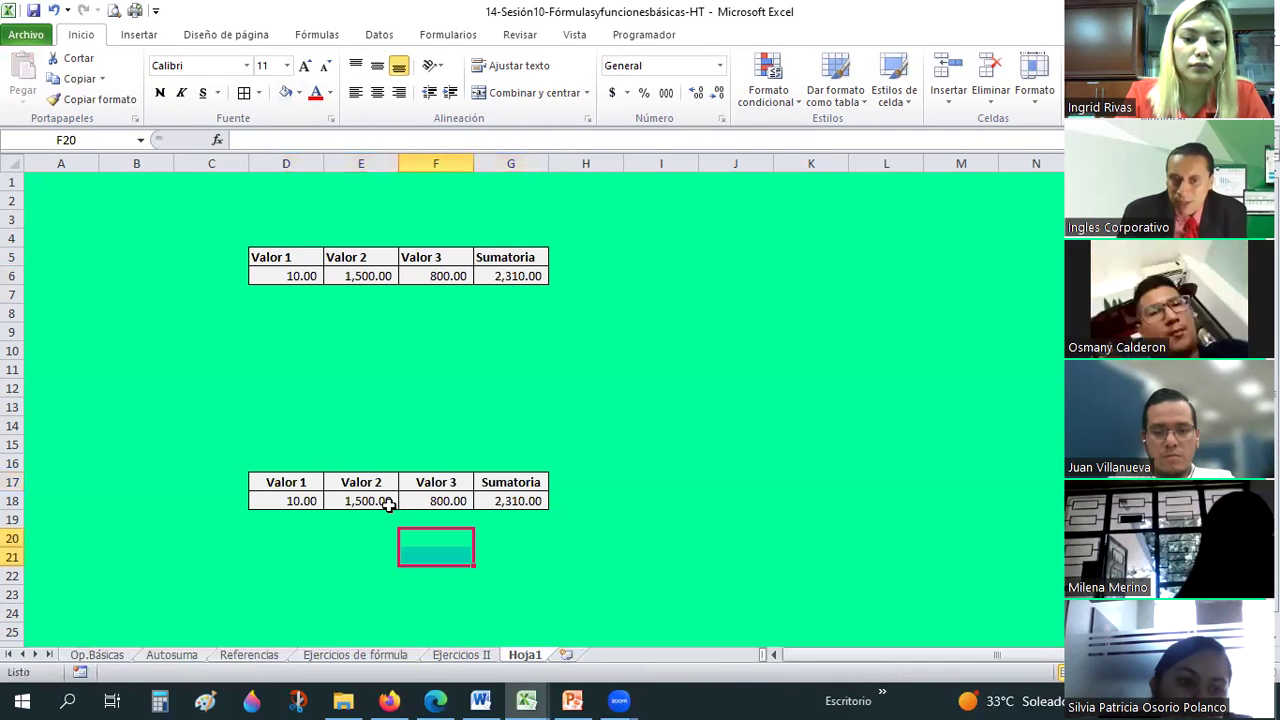
left_click_drag(292, 486, 376, 500)
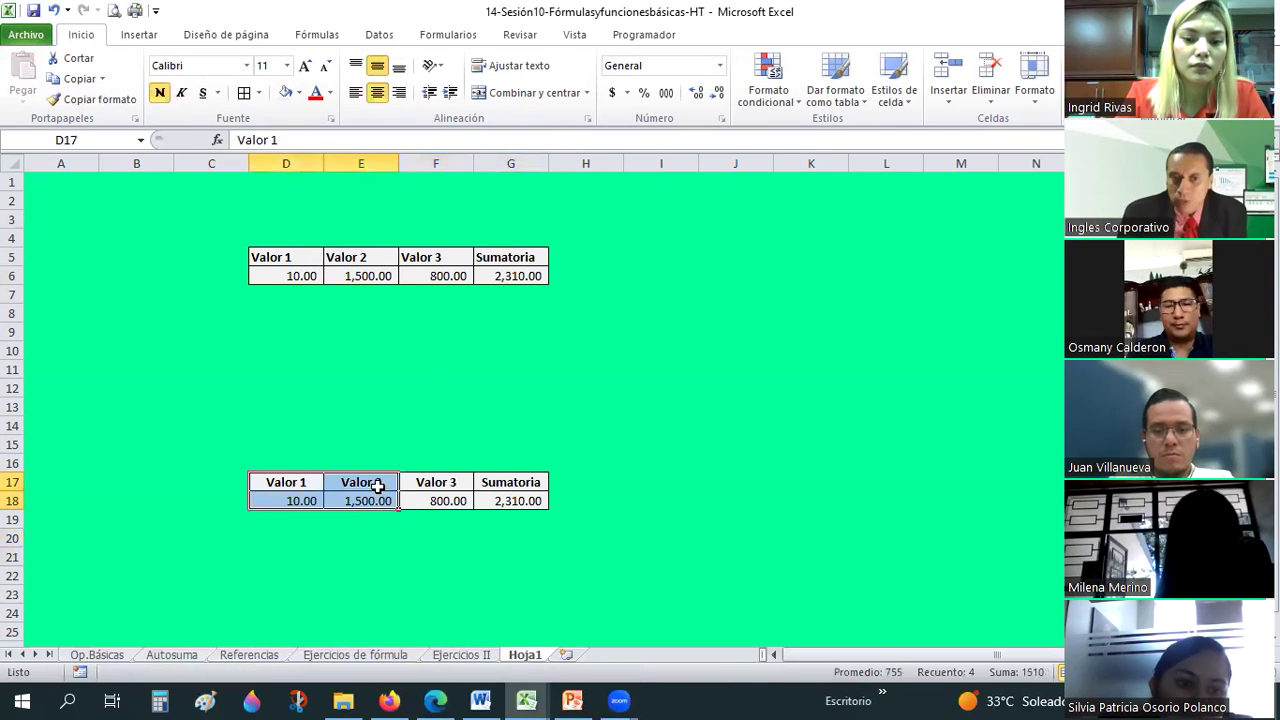
left_click(443, 160)
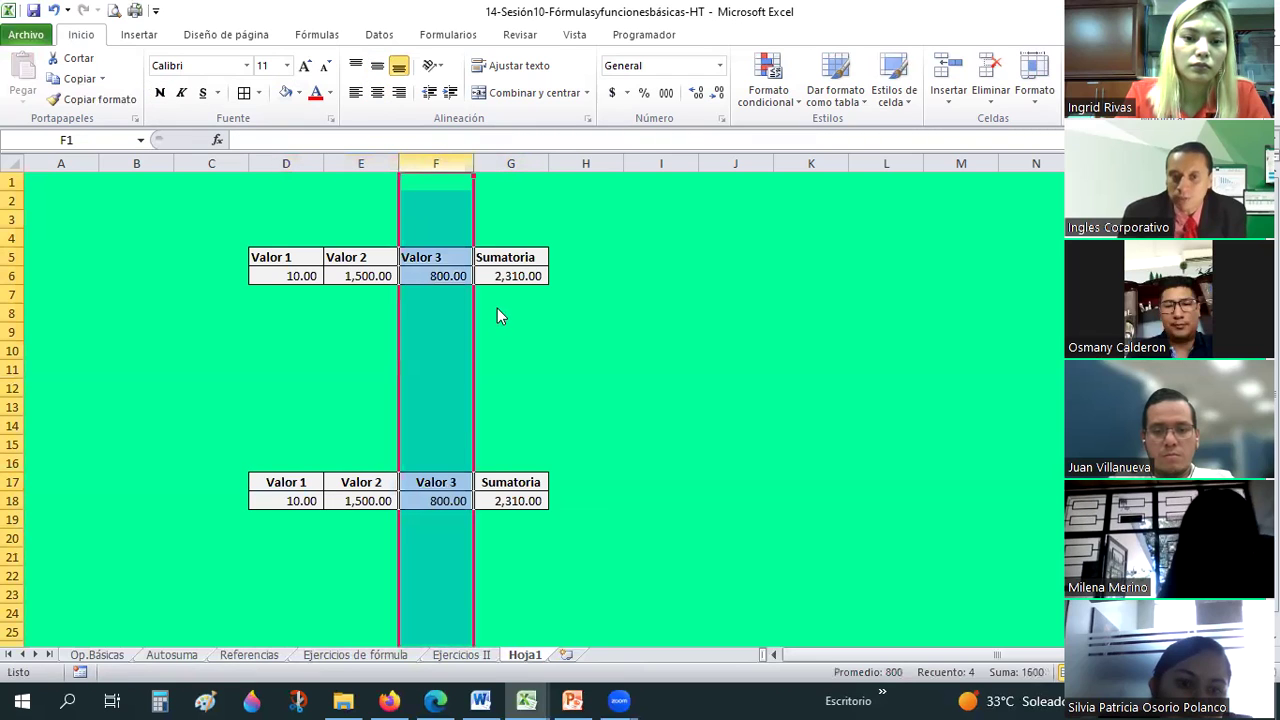
Delete the Valor 3 column and inspect F6's broken =D6+E6+#¡REF! formula
key("ctrl+0")
left_click(685, 400)
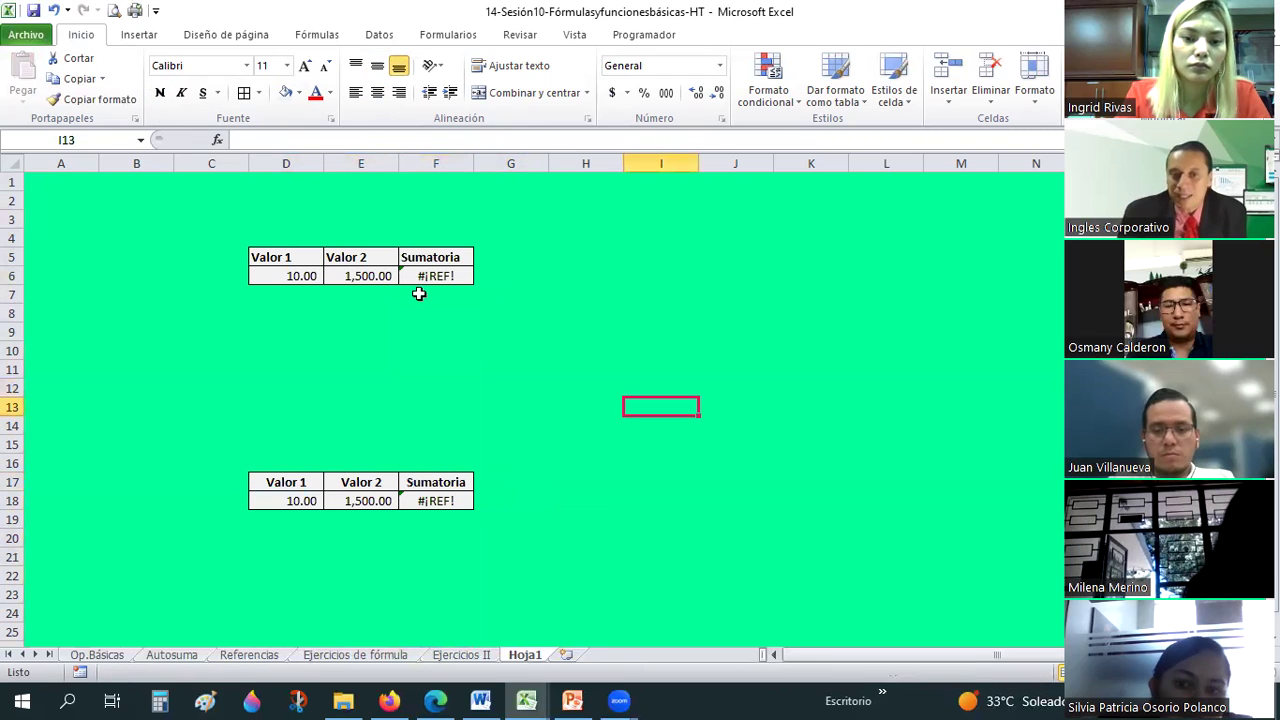
left_click(419, 273)
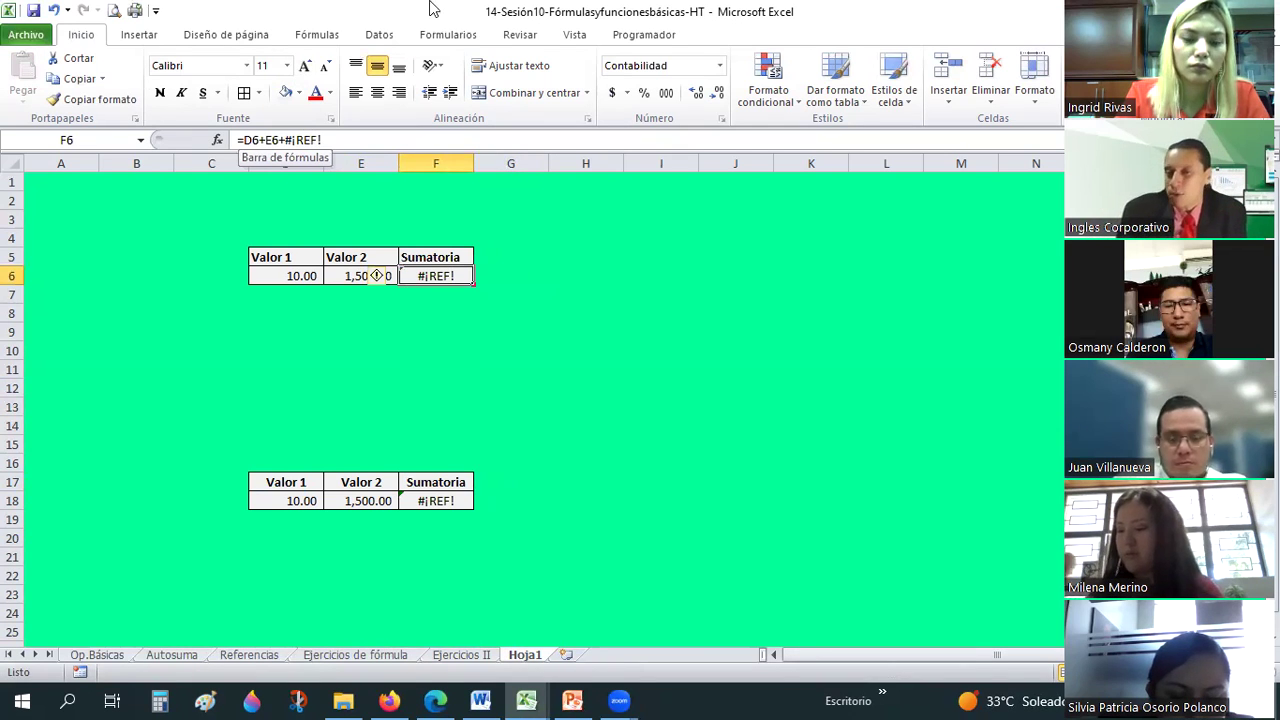
left_click(645, 313)
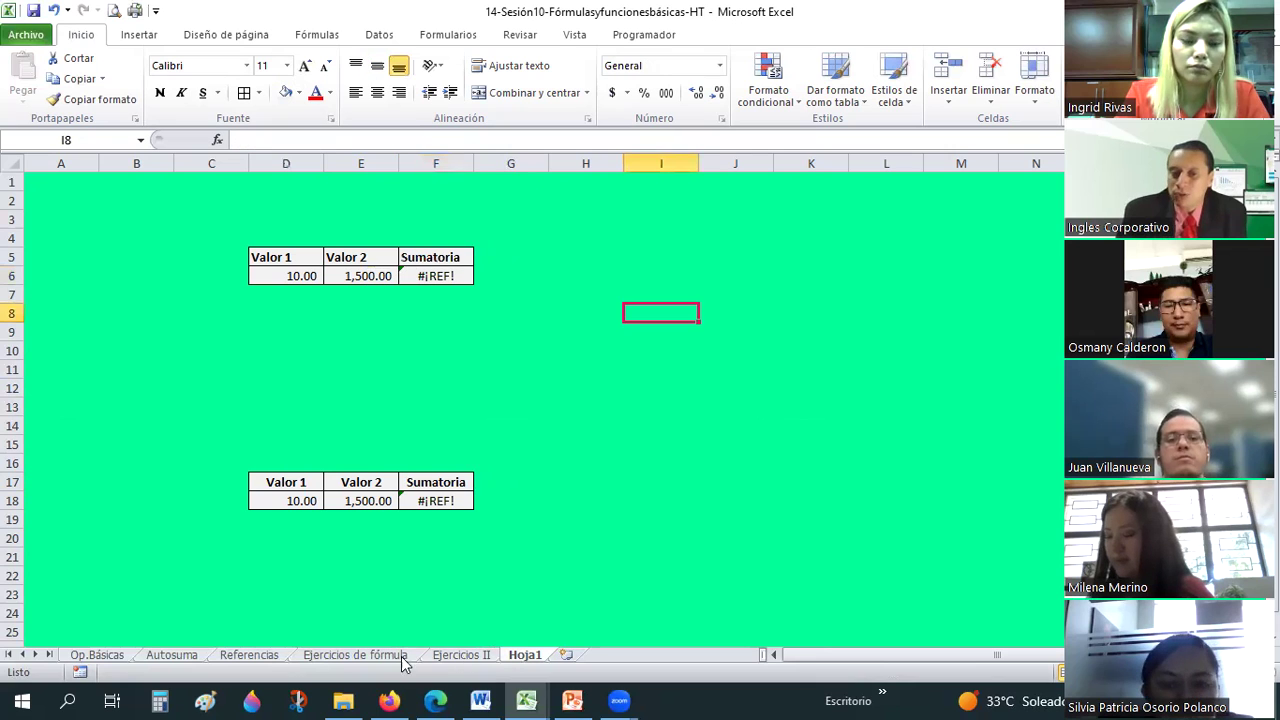
On the Ejercicios de fórmula sheet, select columns B through M, then column N
key("ctrl+Page_Up")
key("ctrl+Page_Up")
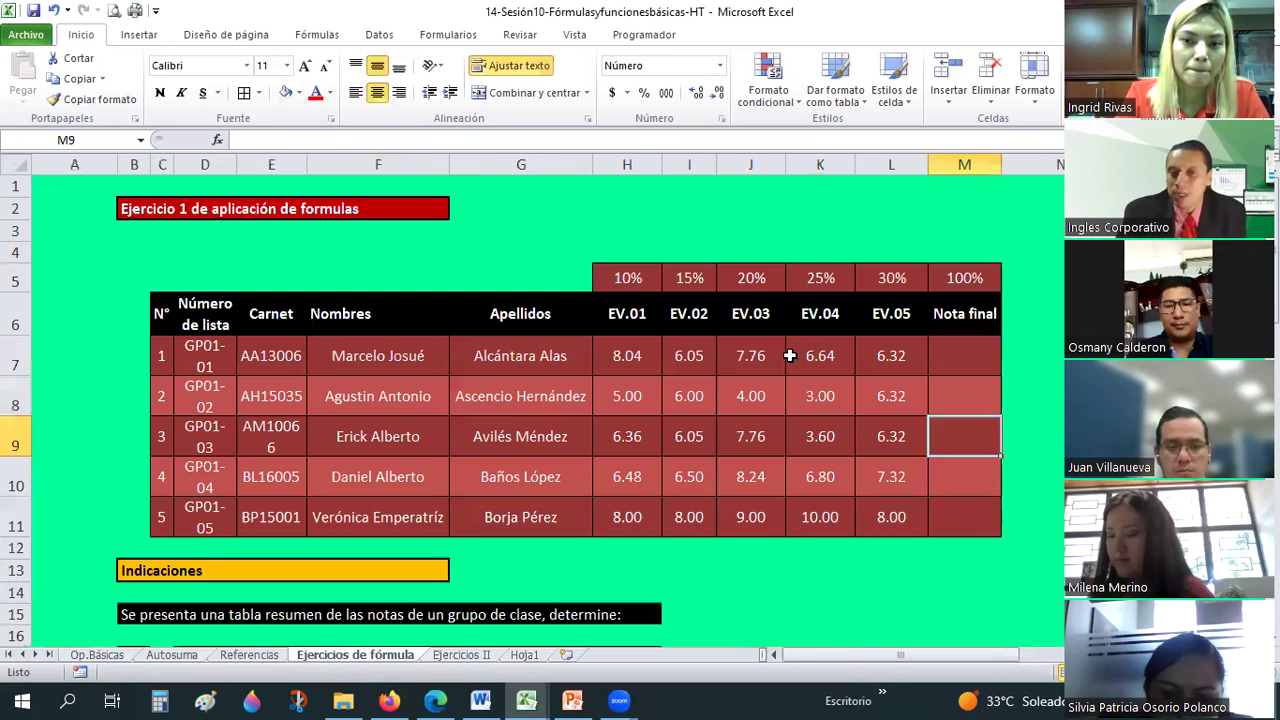
scroll(780, 344, "down", 1)
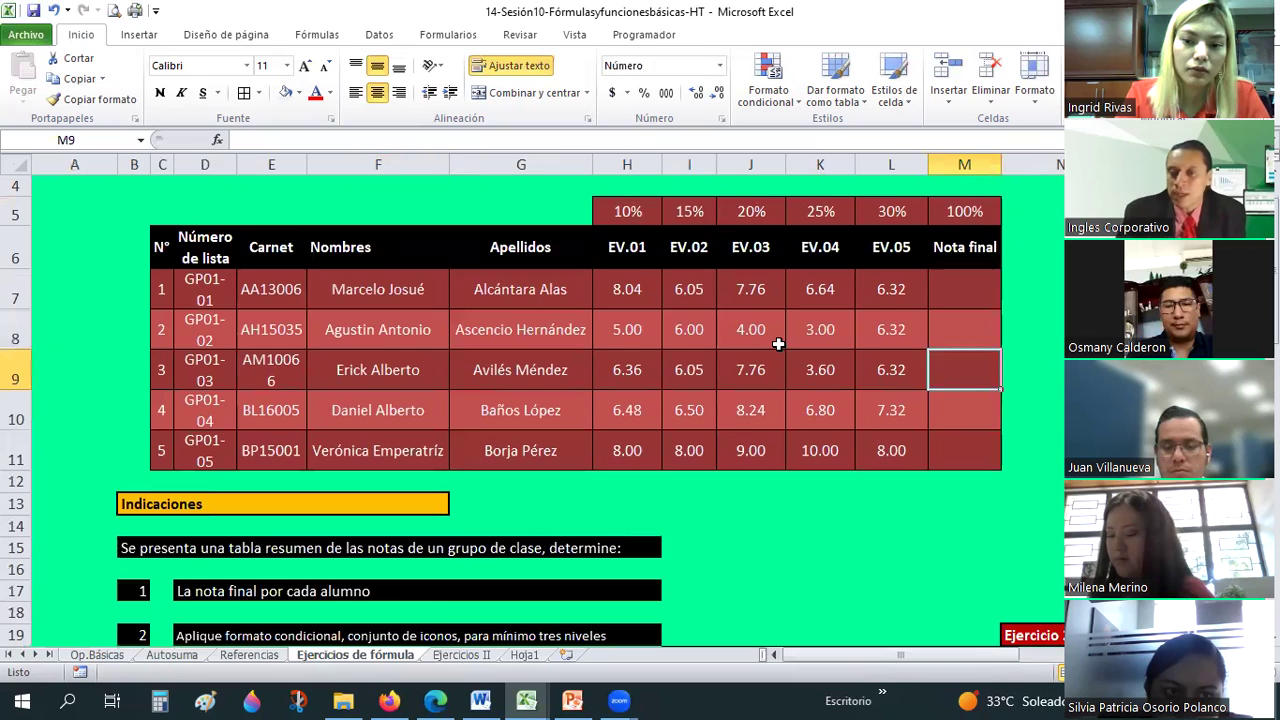
scroll(778, 344, "up", 1)
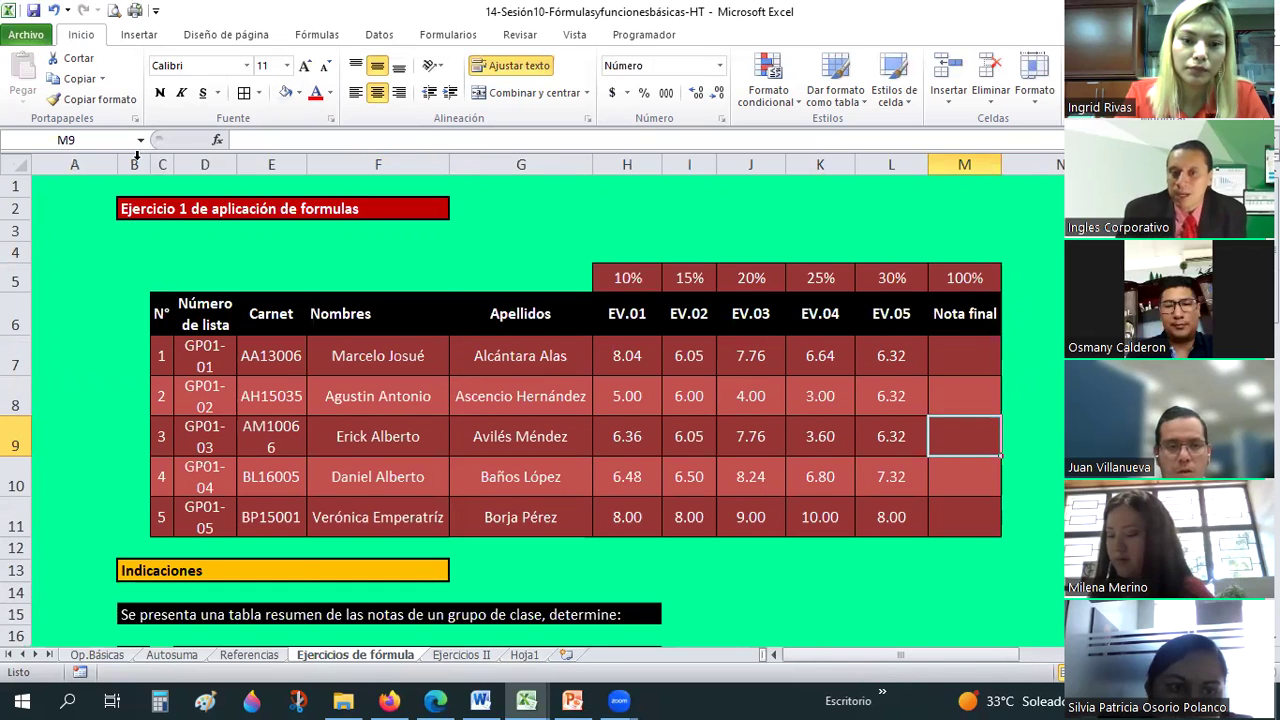
left_click_drag(137, 164, 299, 164)
left_click_drag(522, 164, 836, 134)
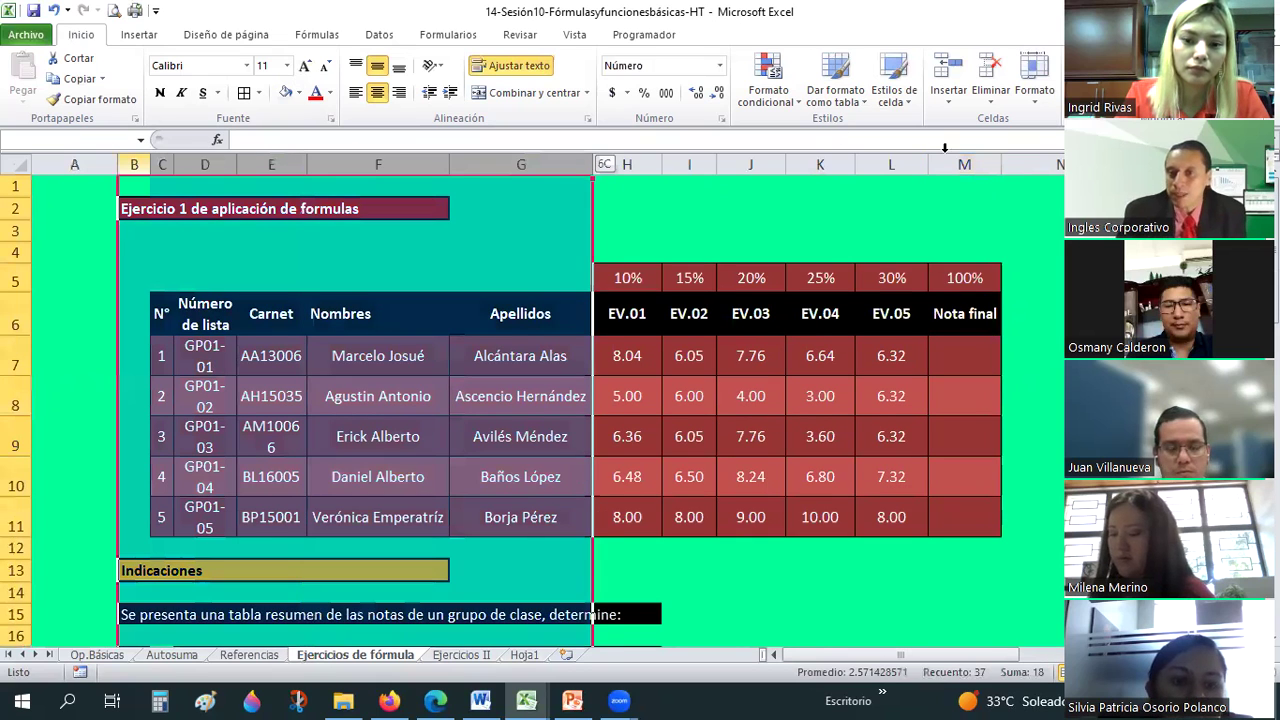
left_click_drag(944, 147, 950, 160)
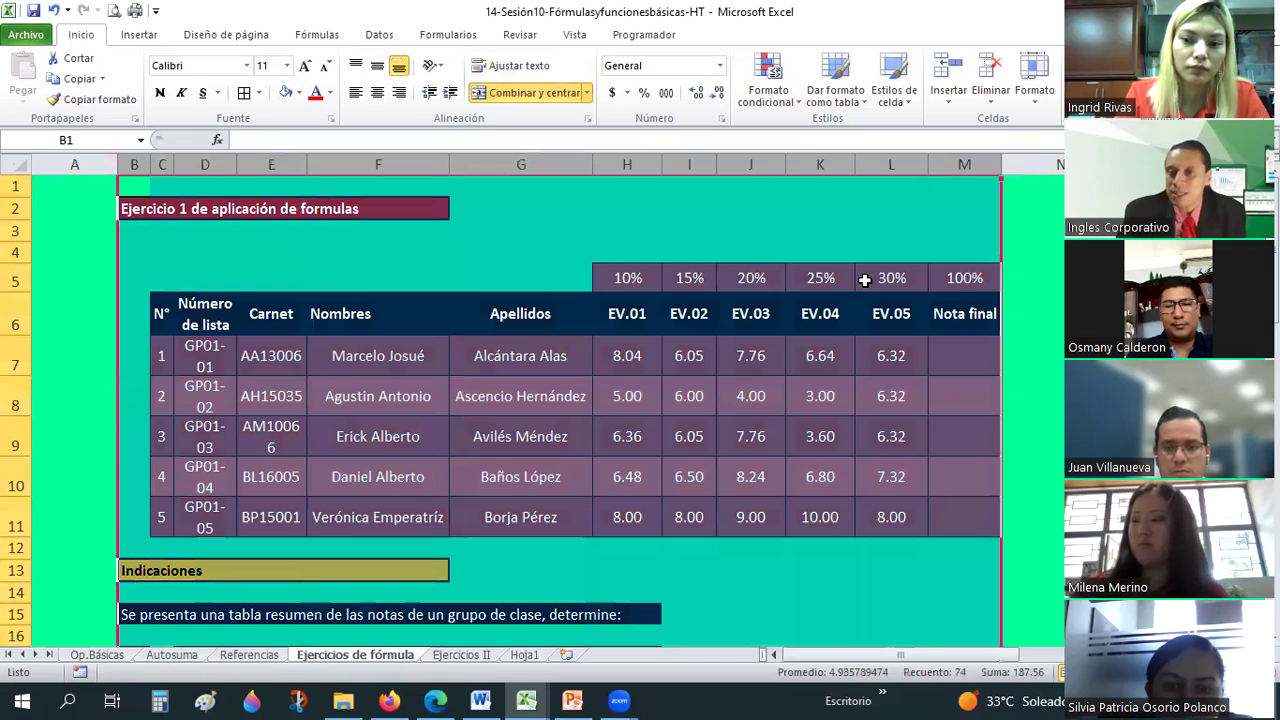
scroll(864, 280, "down", 2)
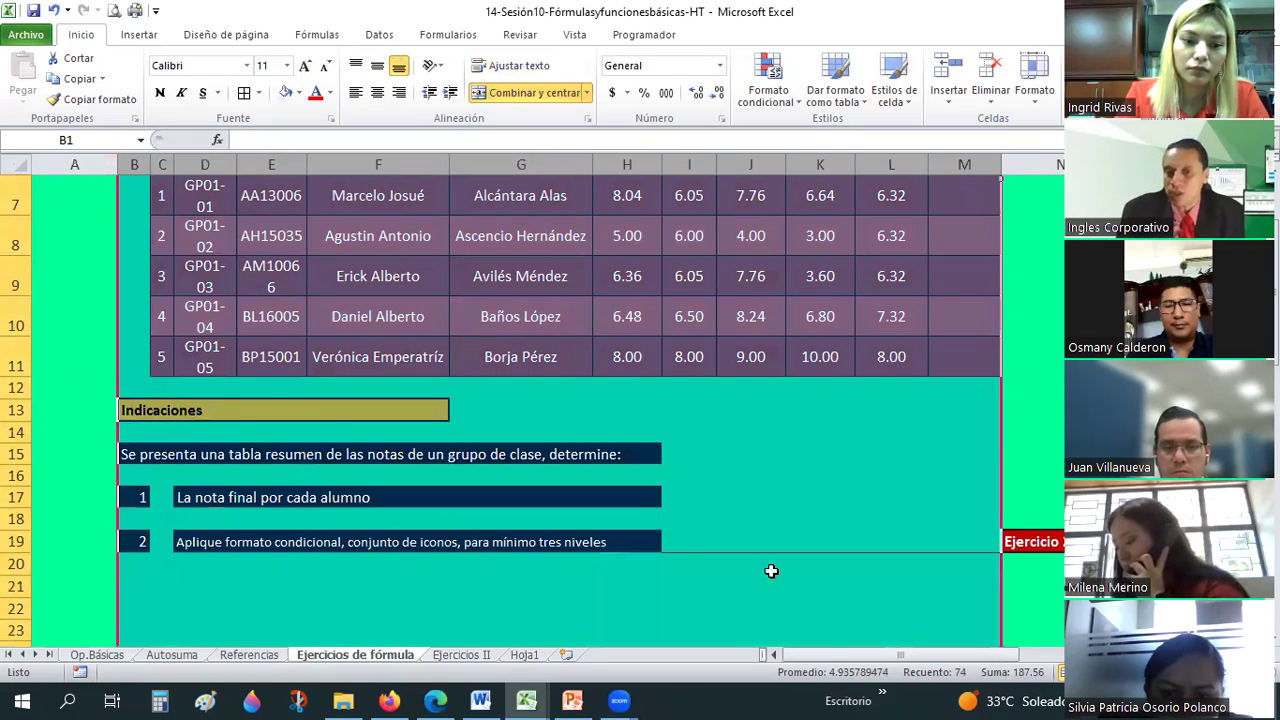
left_click(771, 571)
left_click_drag(672, 542, 950, 533)
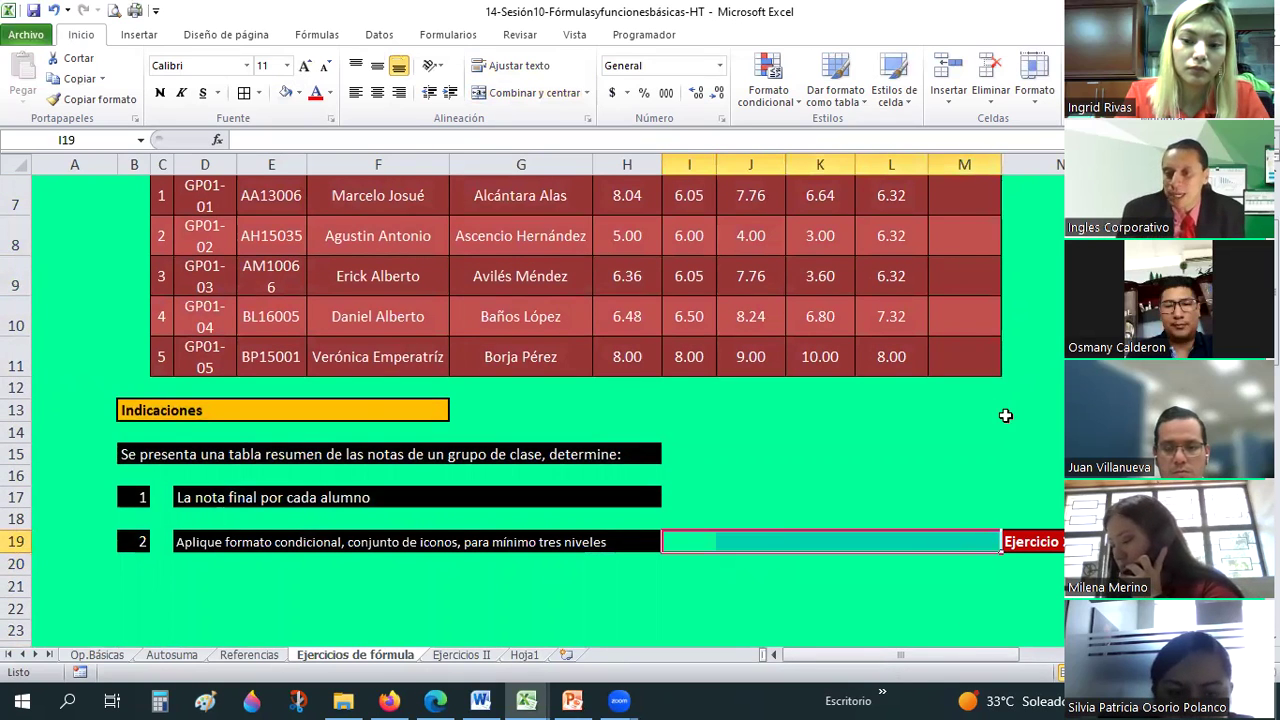
left_click(1030, 151)
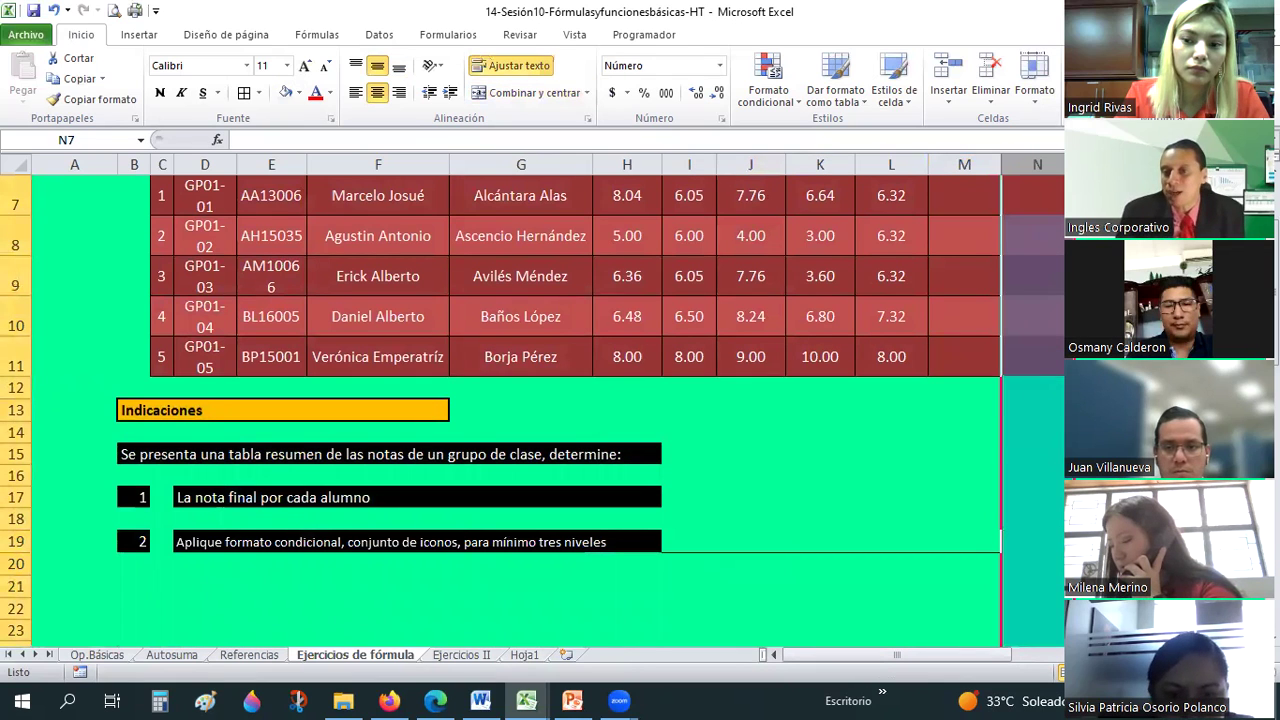
scroll(420, 148, "up", 2)
Copy the green fill onto N5:N11 with Copiar formato
left_click(107, 102)
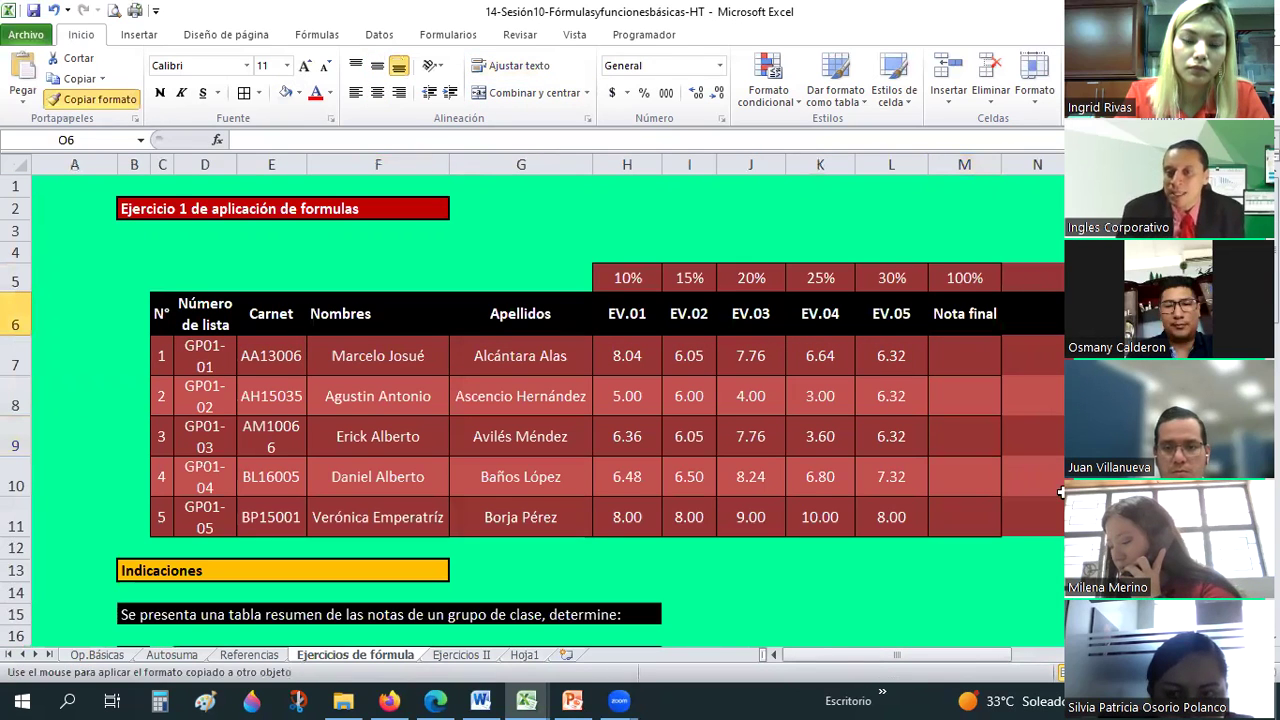
left_click_drag(1062, 492, 1060, 520)
scroll(166, 355, "down", 6)
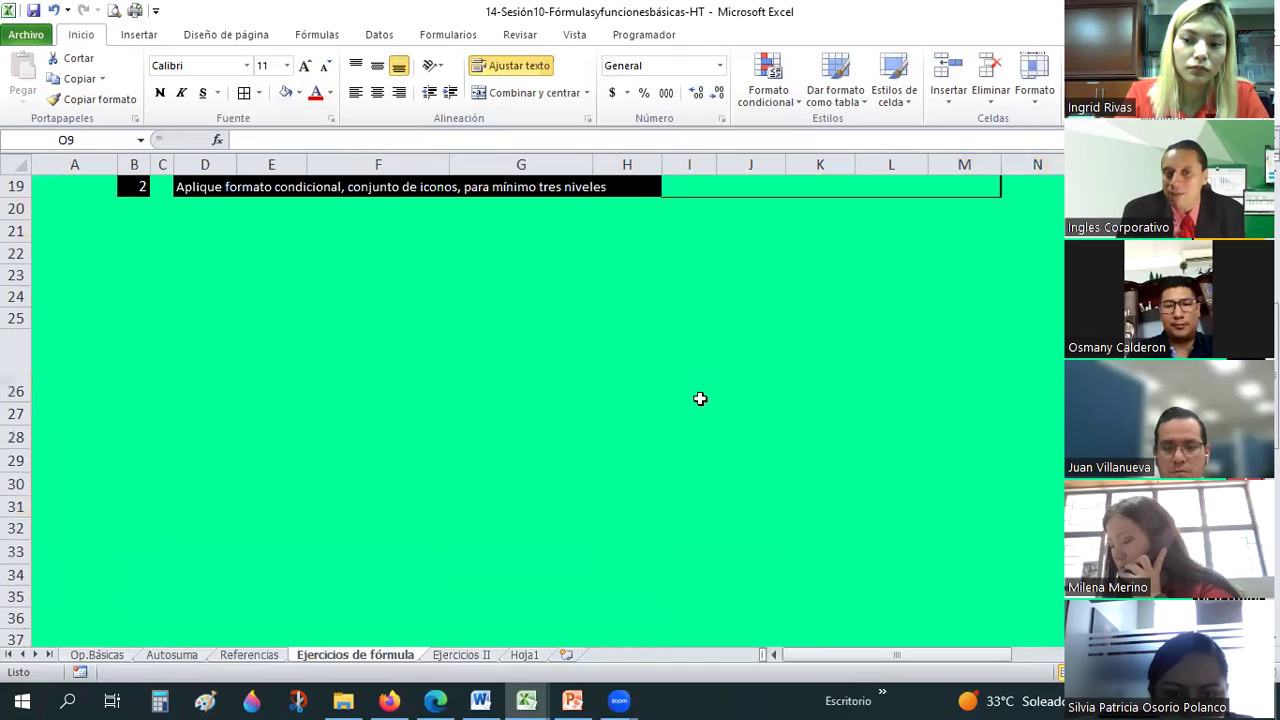
left_click_drag(162, 360, 782, 556)
scroll(803, 488, "up", 4)
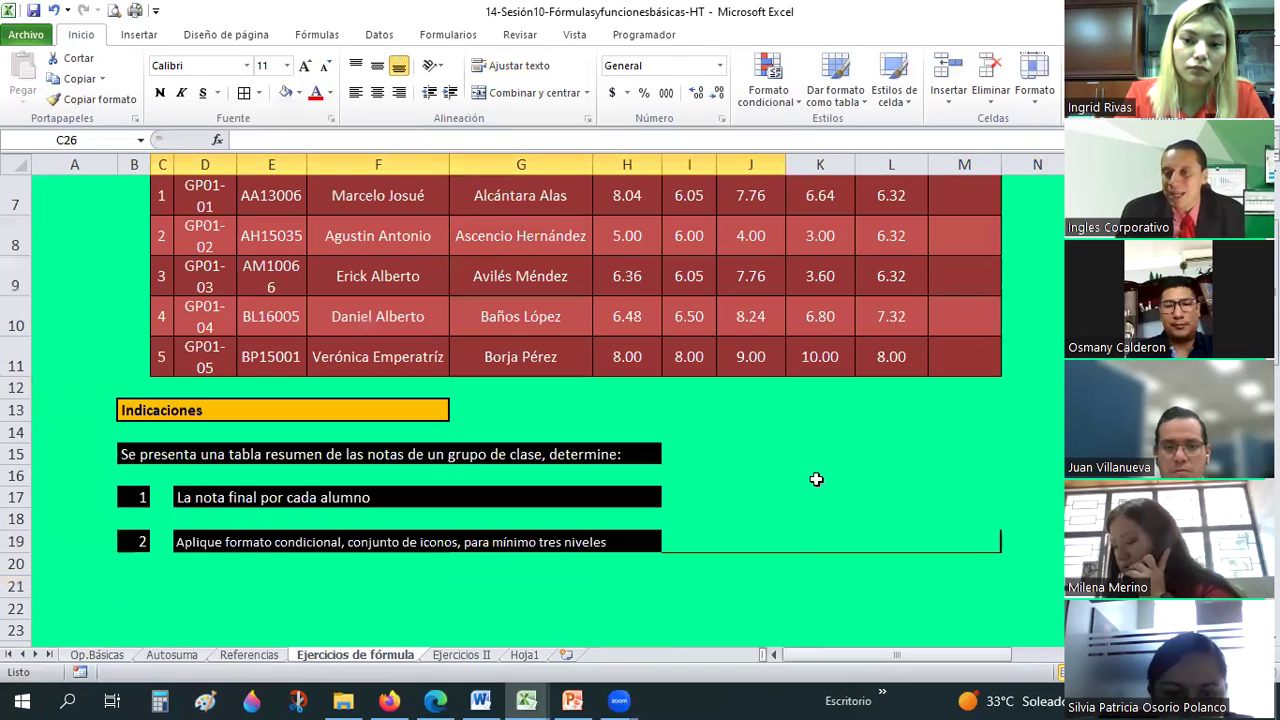
scroll(816, 479, "down", 2)
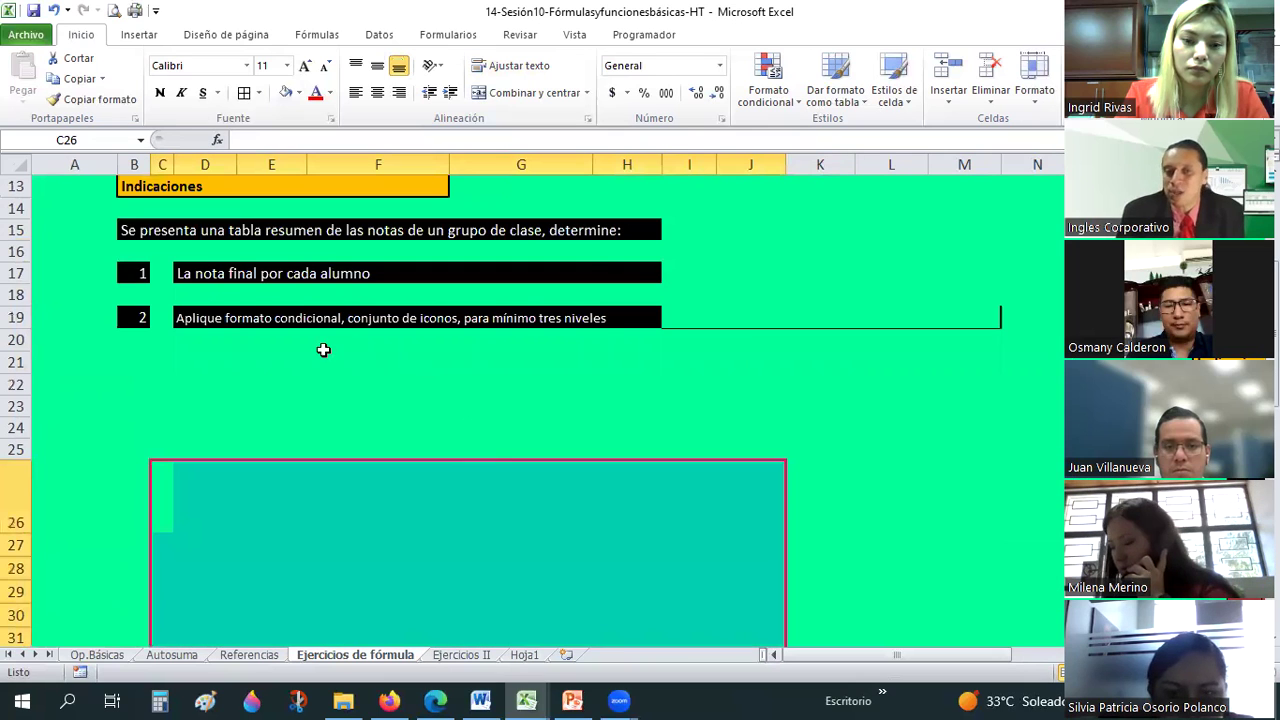
scroll(520, 366, "up", 4)
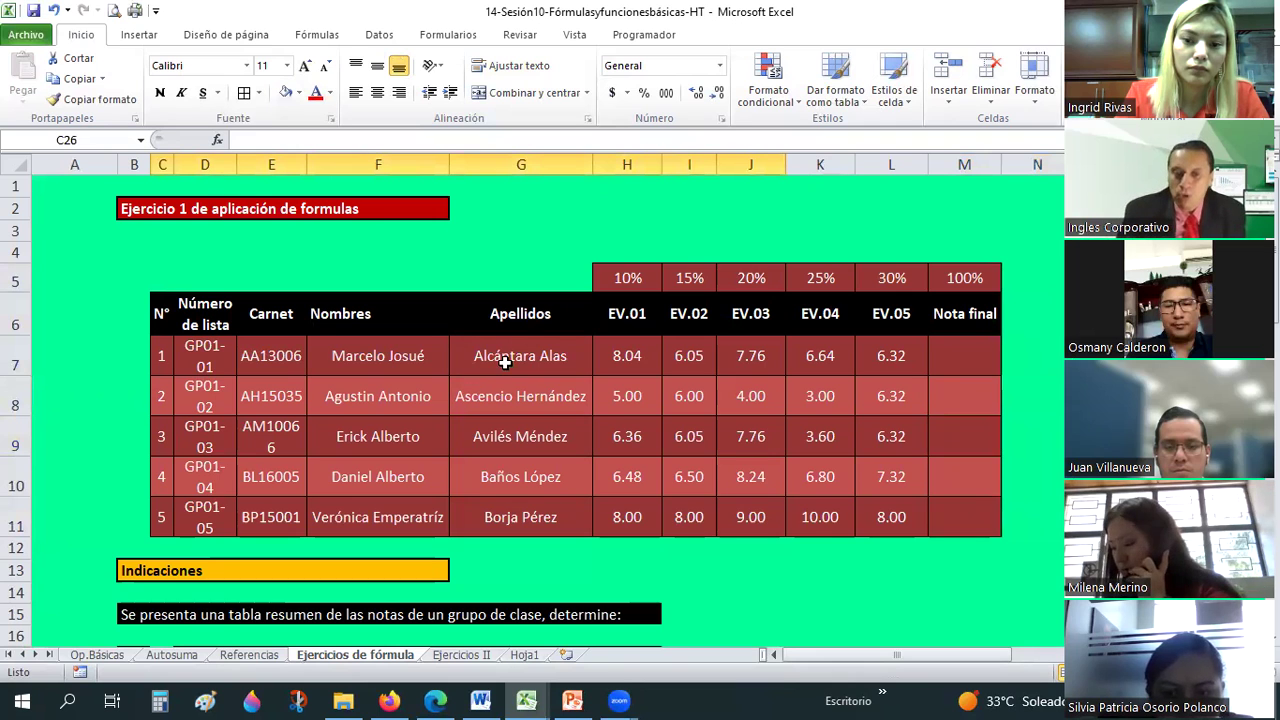
scroll(166, 397, "down", 5)
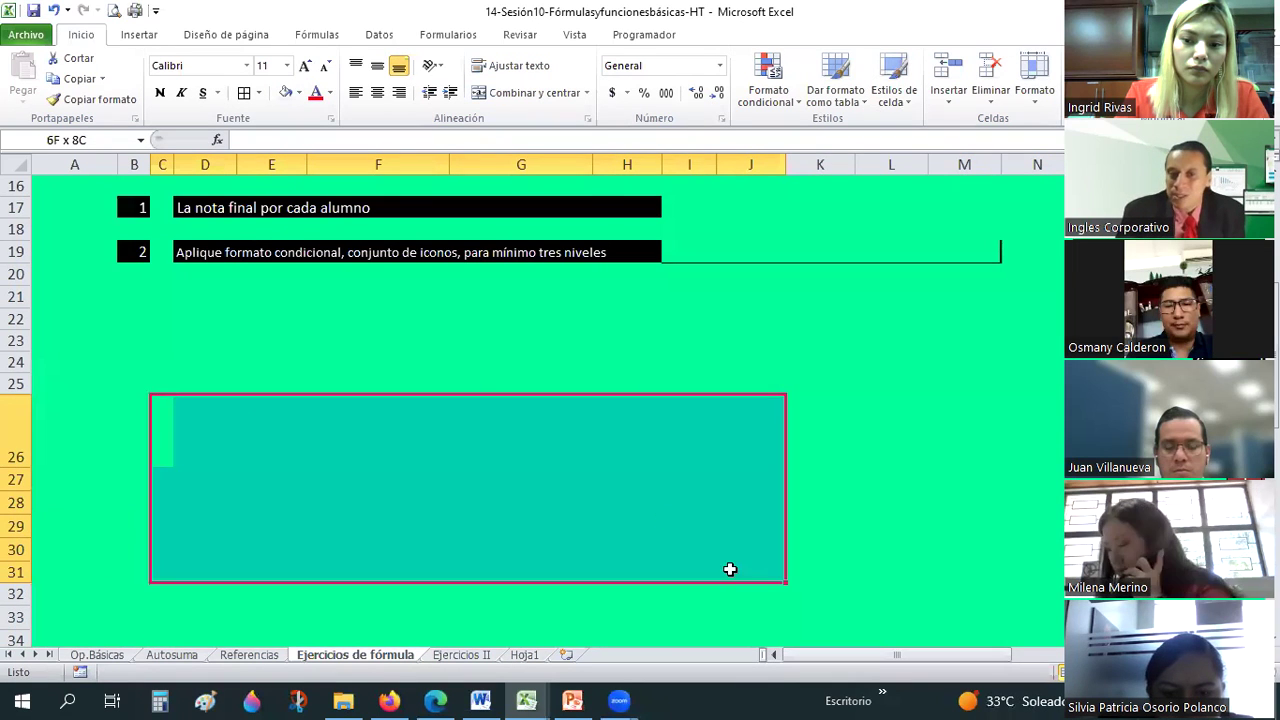
scroll(497, 318, "up", 4)
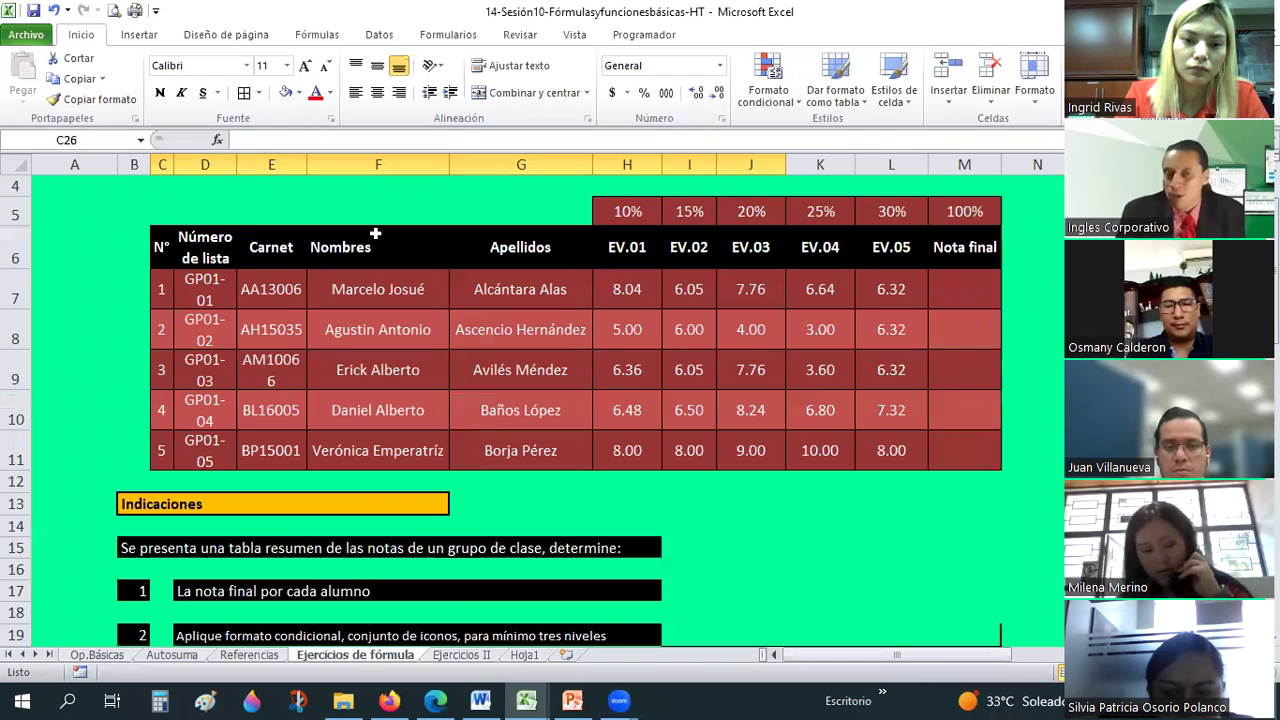
Widen column E so every Carnet value fits on one line
left_click_drag(325, 162, 318, 162)
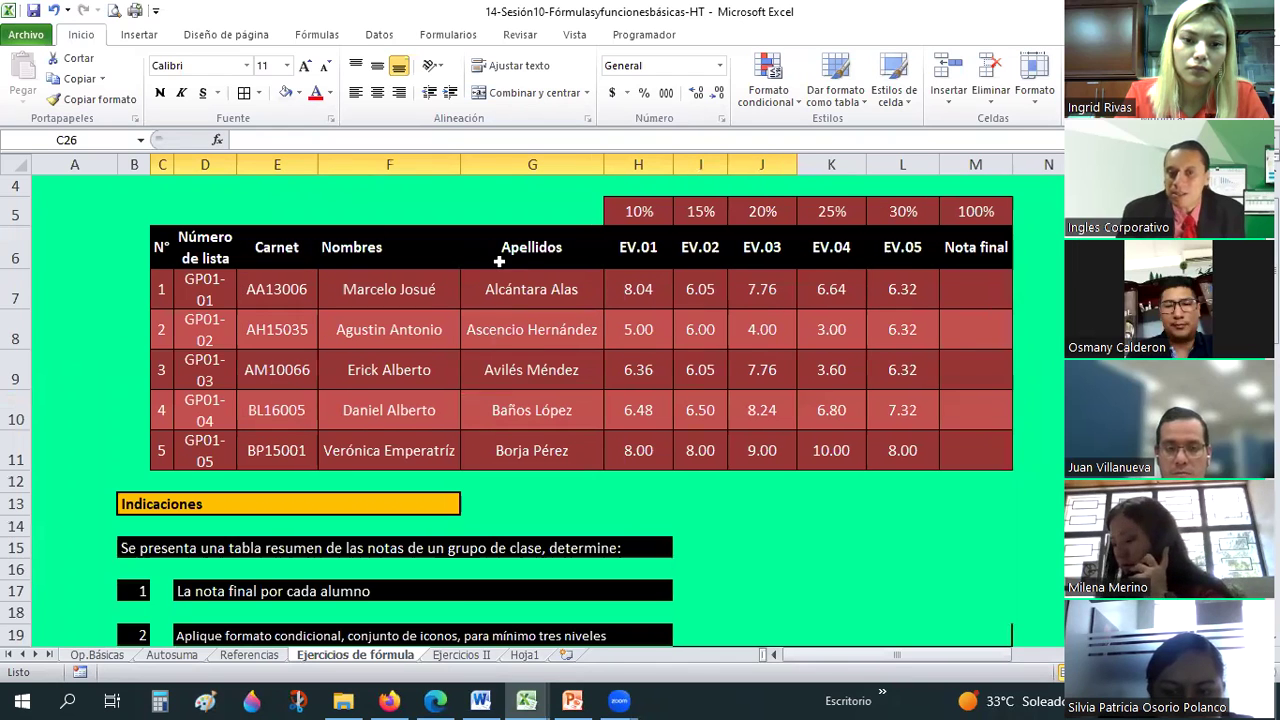
scroll(514, 359, "down", 6)
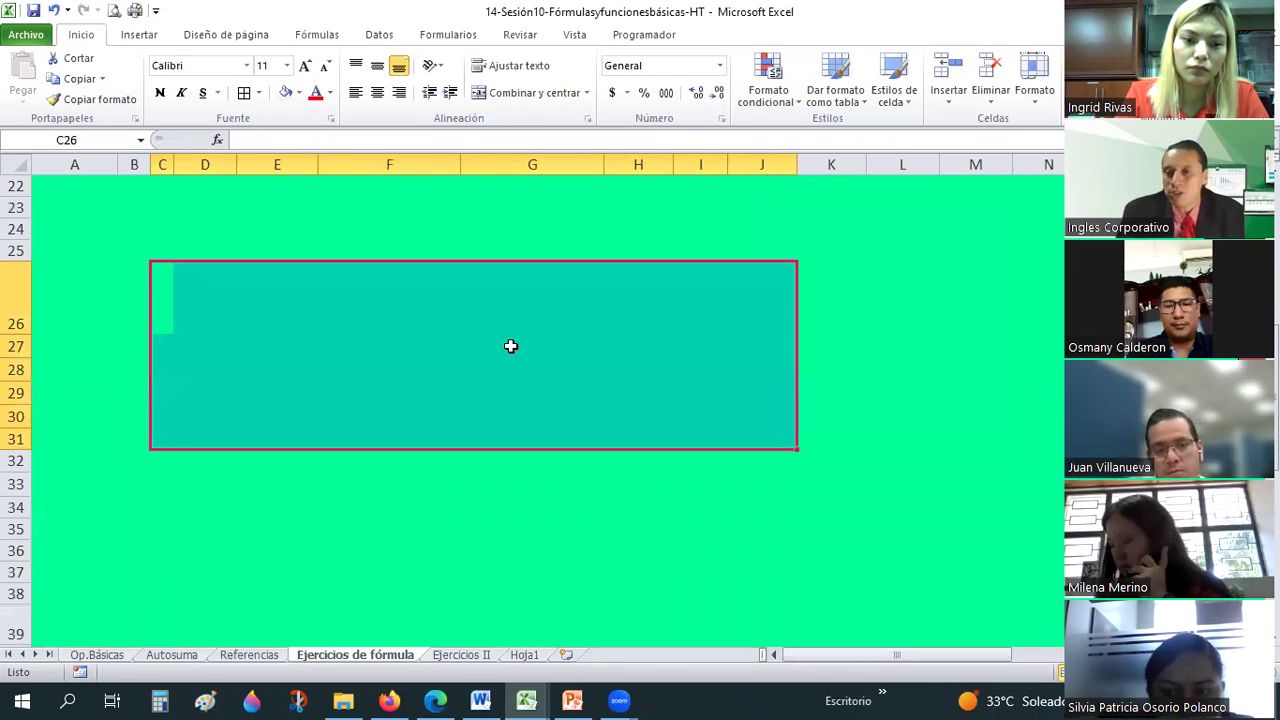
scroll(510, 346, "up", 3)
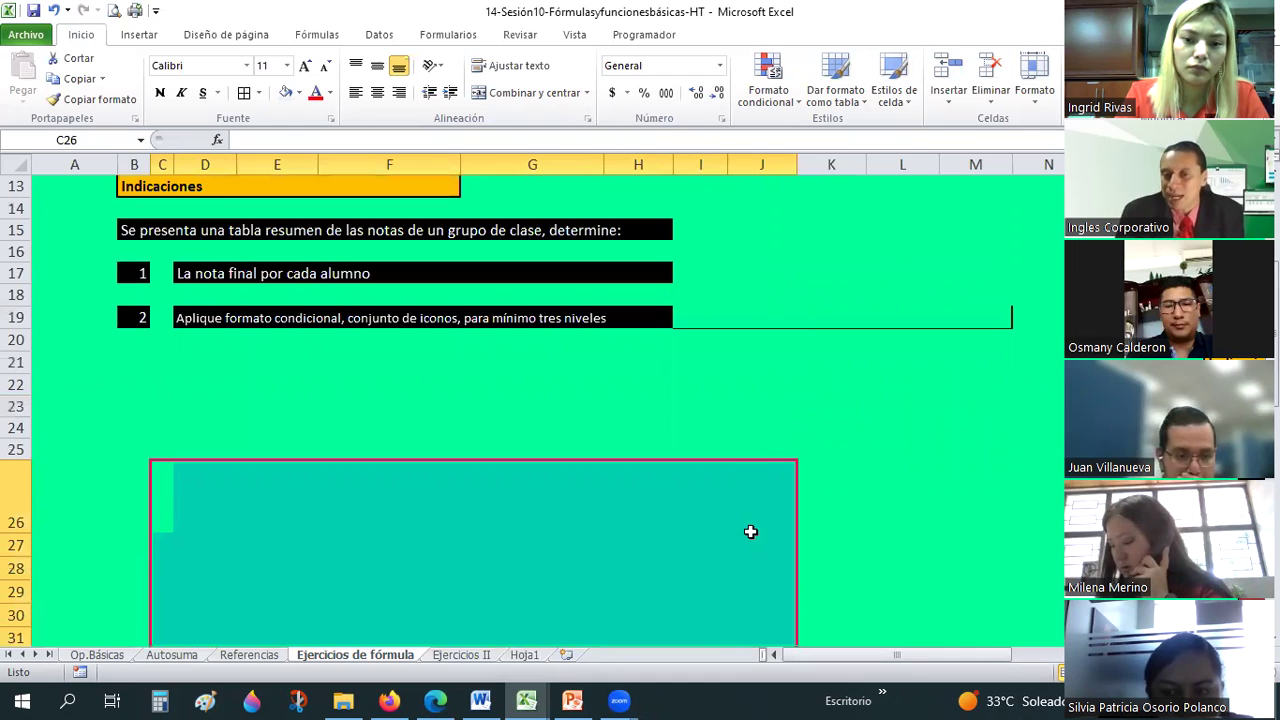
left_click(738, 510)
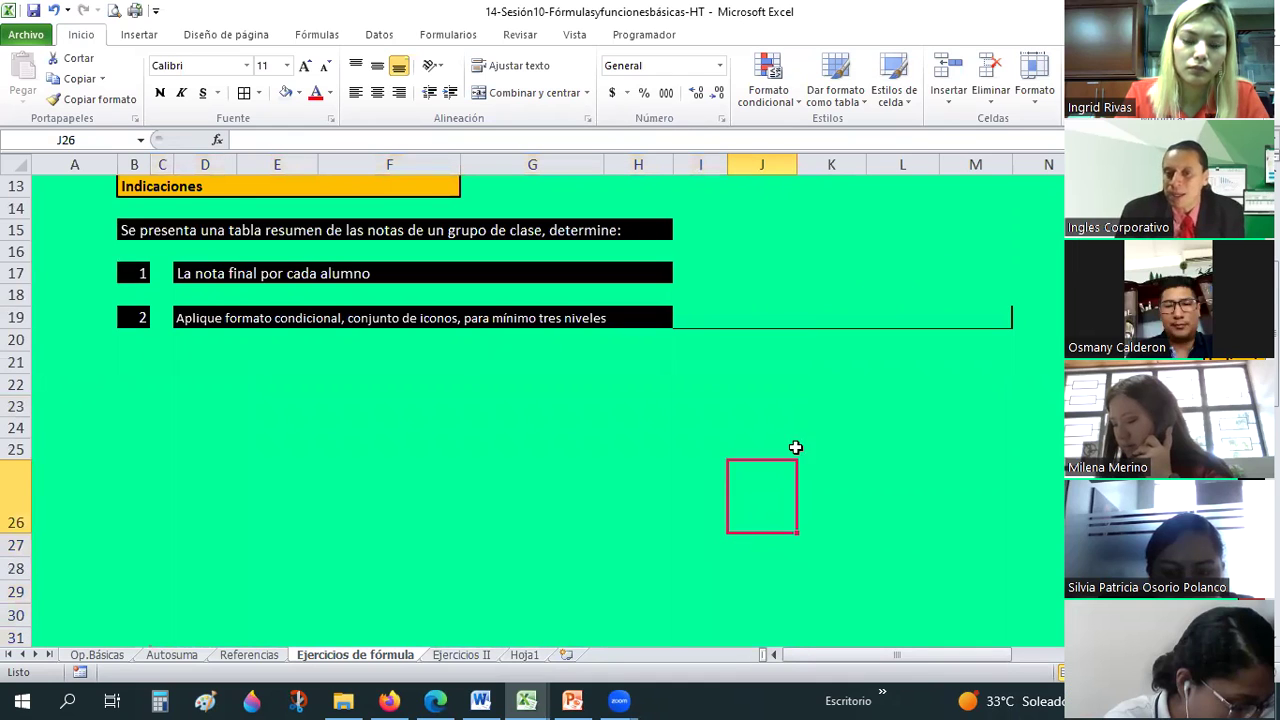
scroll(795, 447, "up", 4)
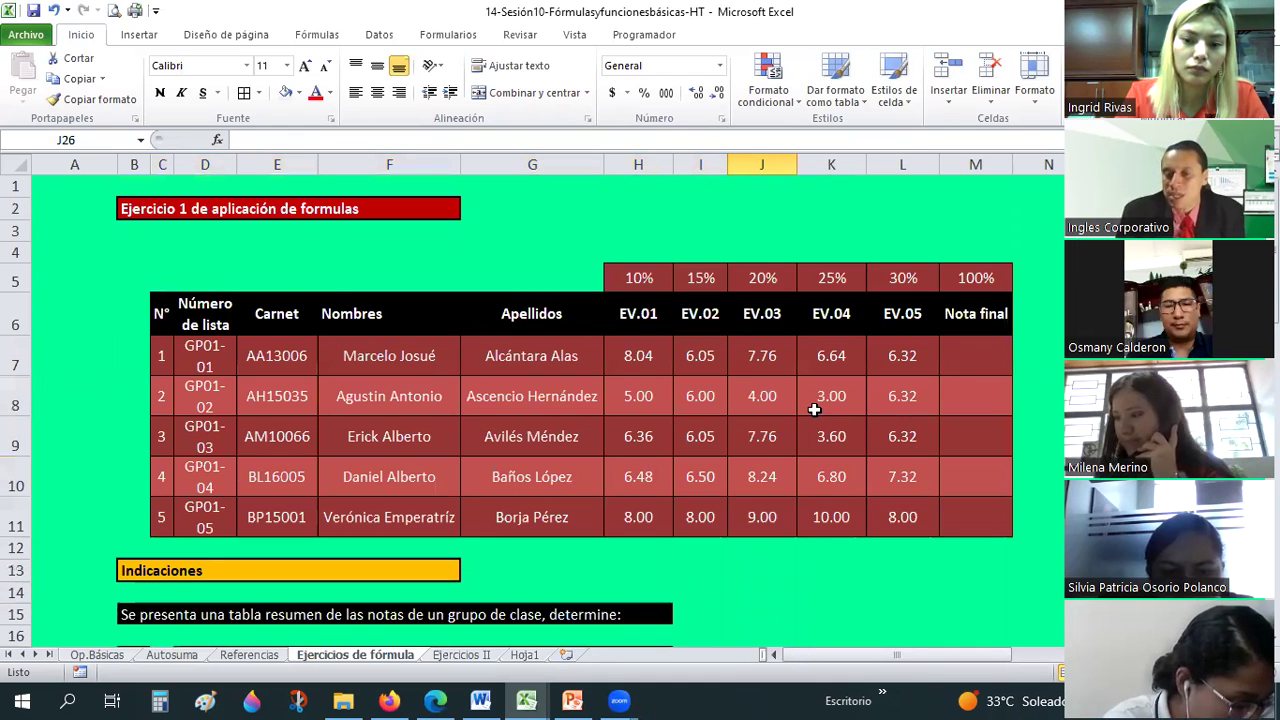
scroll(815, 410, "down", 3)
left_click(970, 536)
scroll(990, 580, "up", 1)
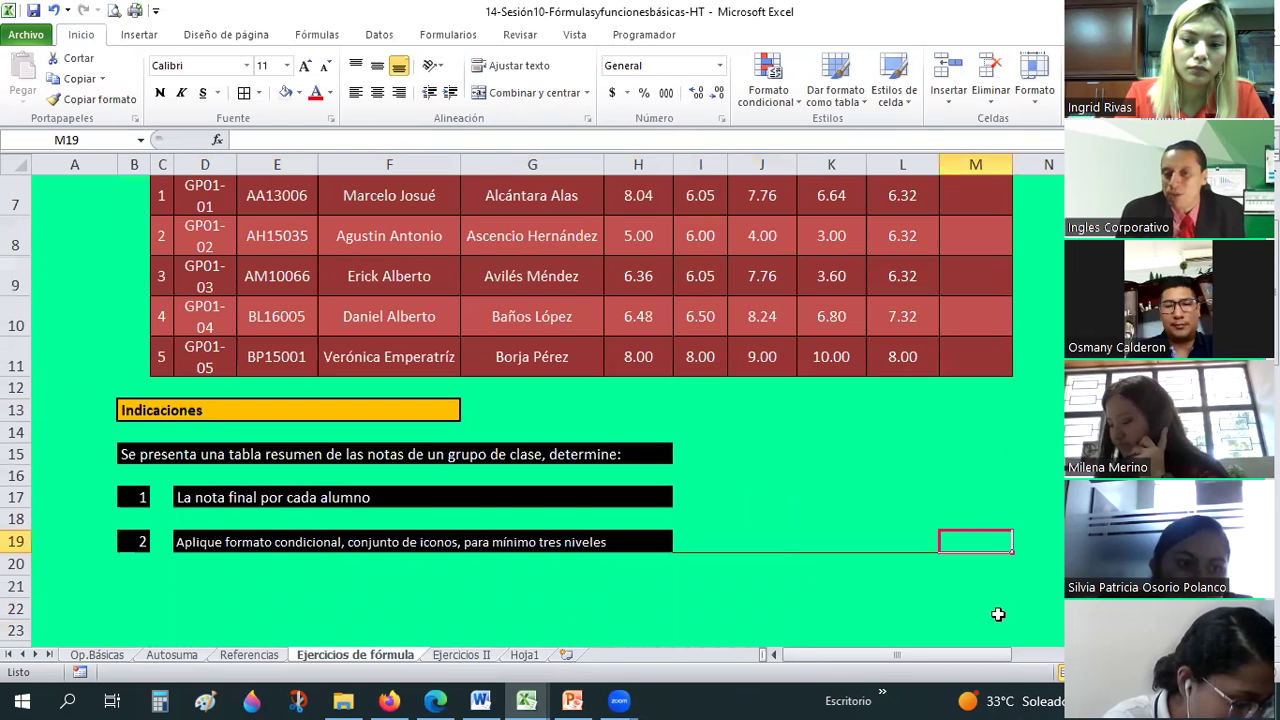
Apply a border from the Borders dropdown to cells M19:N19
left_click_drag(991, 536, 1050, 541)
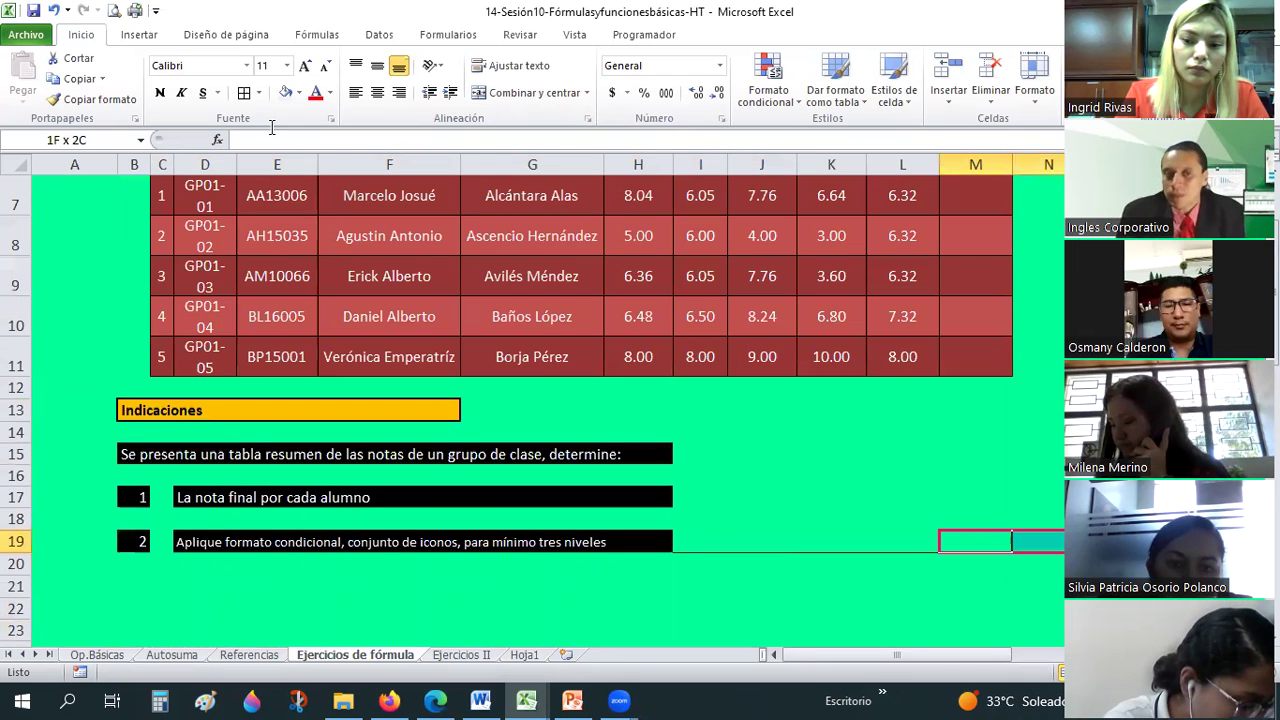
left_click(258, 93)
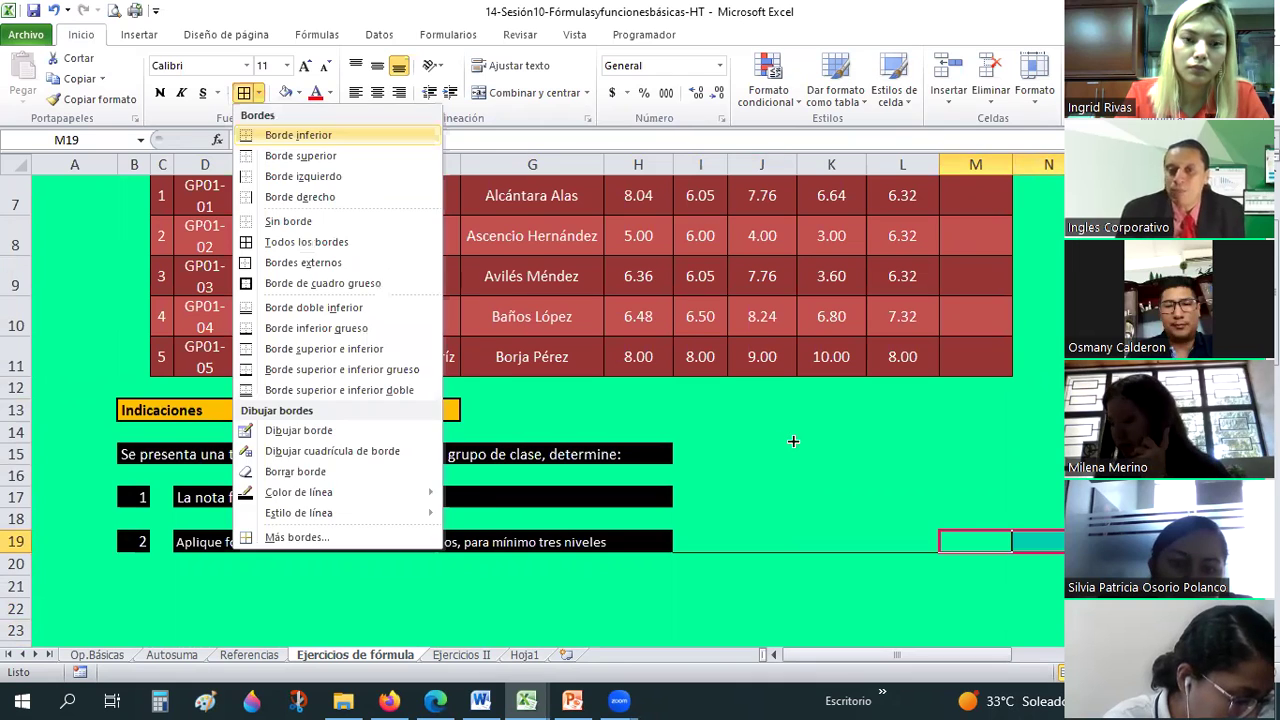
left_click(793, 437)
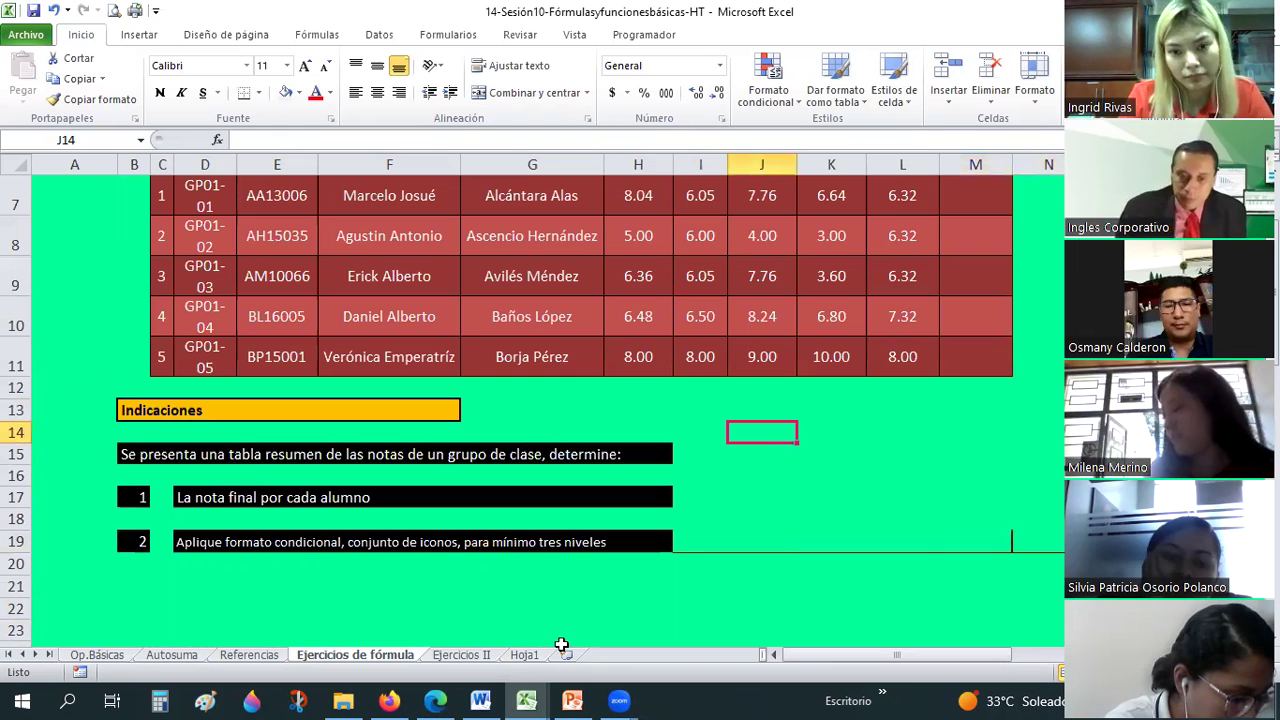
Move to the Hoja1 sheet, glance at the PowerPoint presentation, and return to Excel
key("ctrl+Page_Down")
key("ctrl+Page_Down")
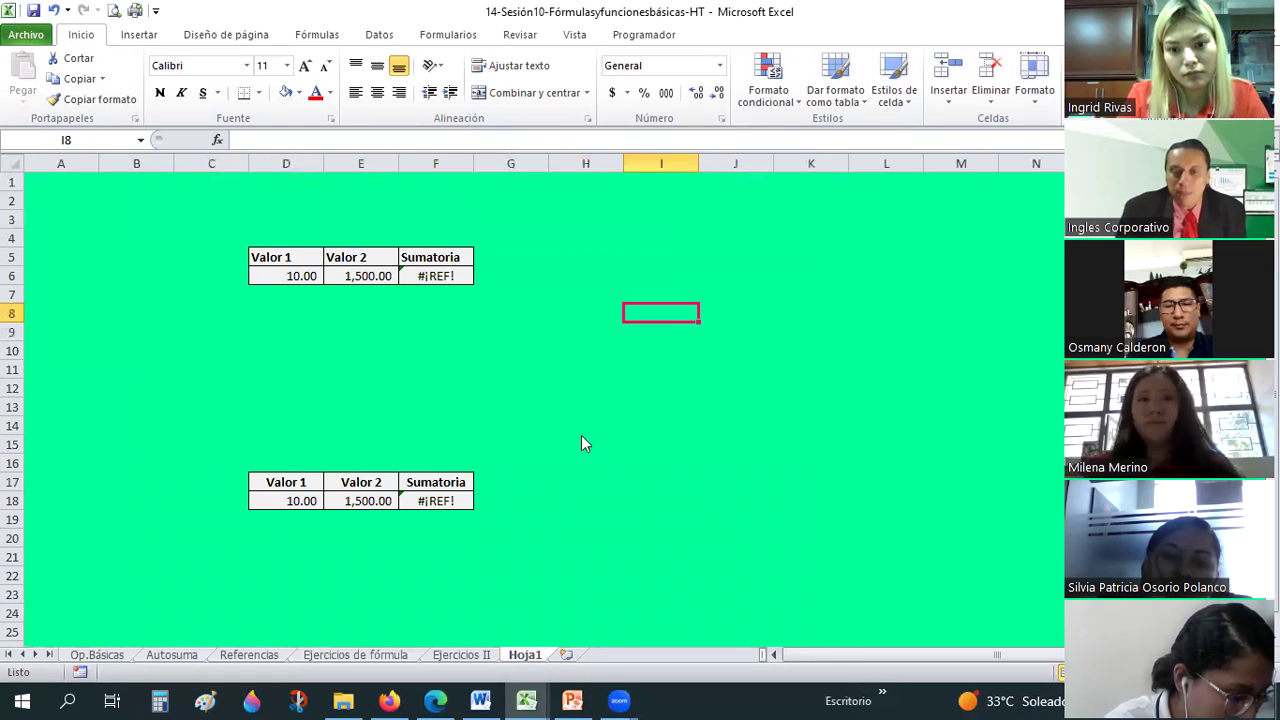
key("alt+Tab")
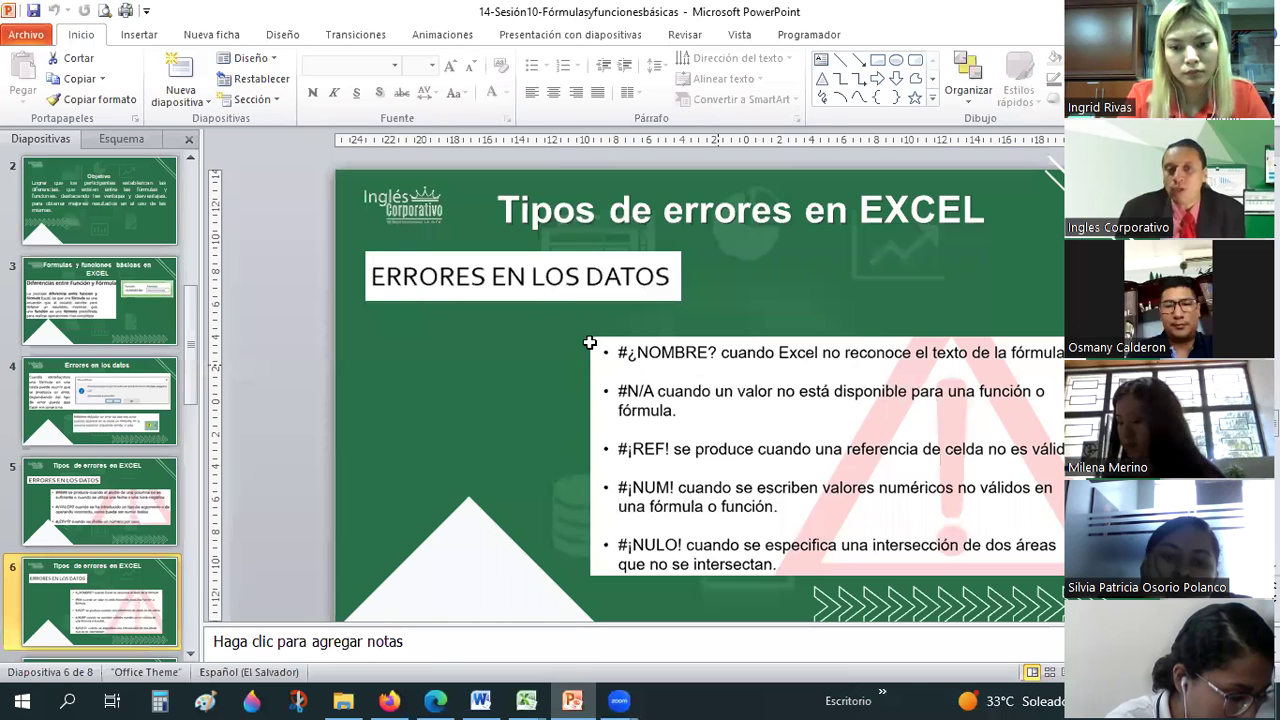
key("alt+Tab")
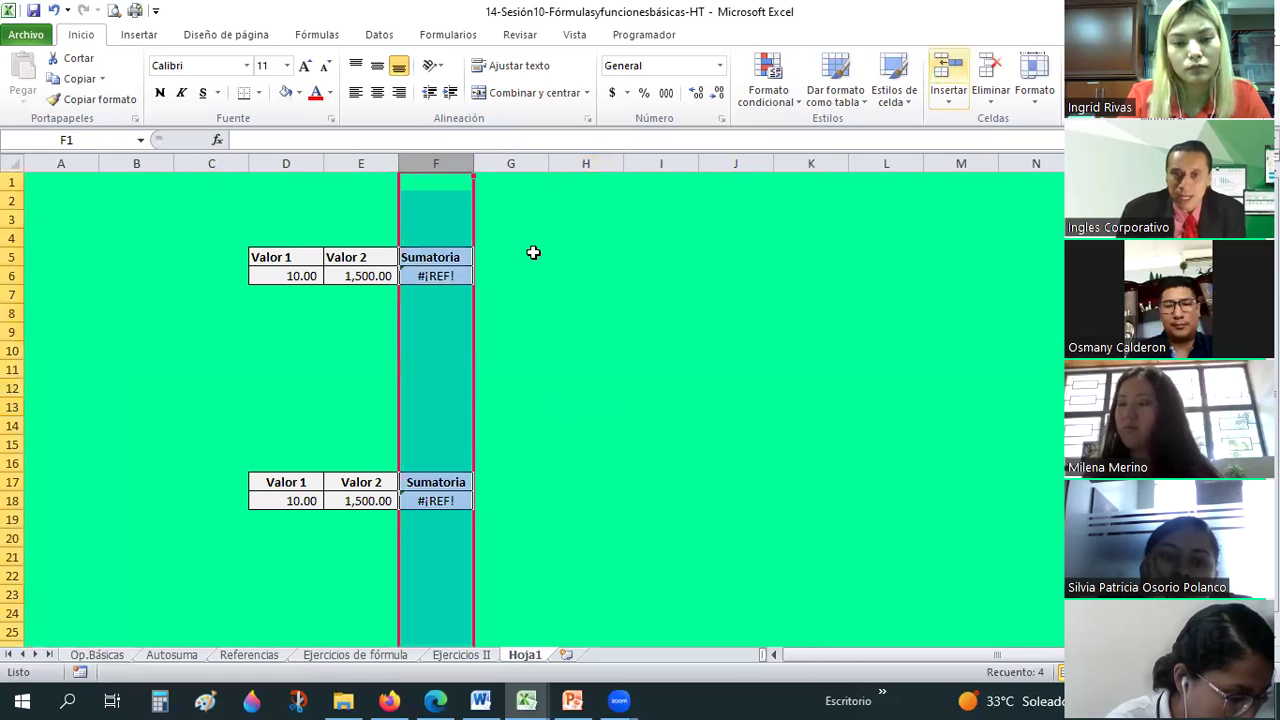
Insert a new column F headed 'Valor 3' with the value 800 in F6
key("ctrl+plus")
left_click(420, 257)
type("v")
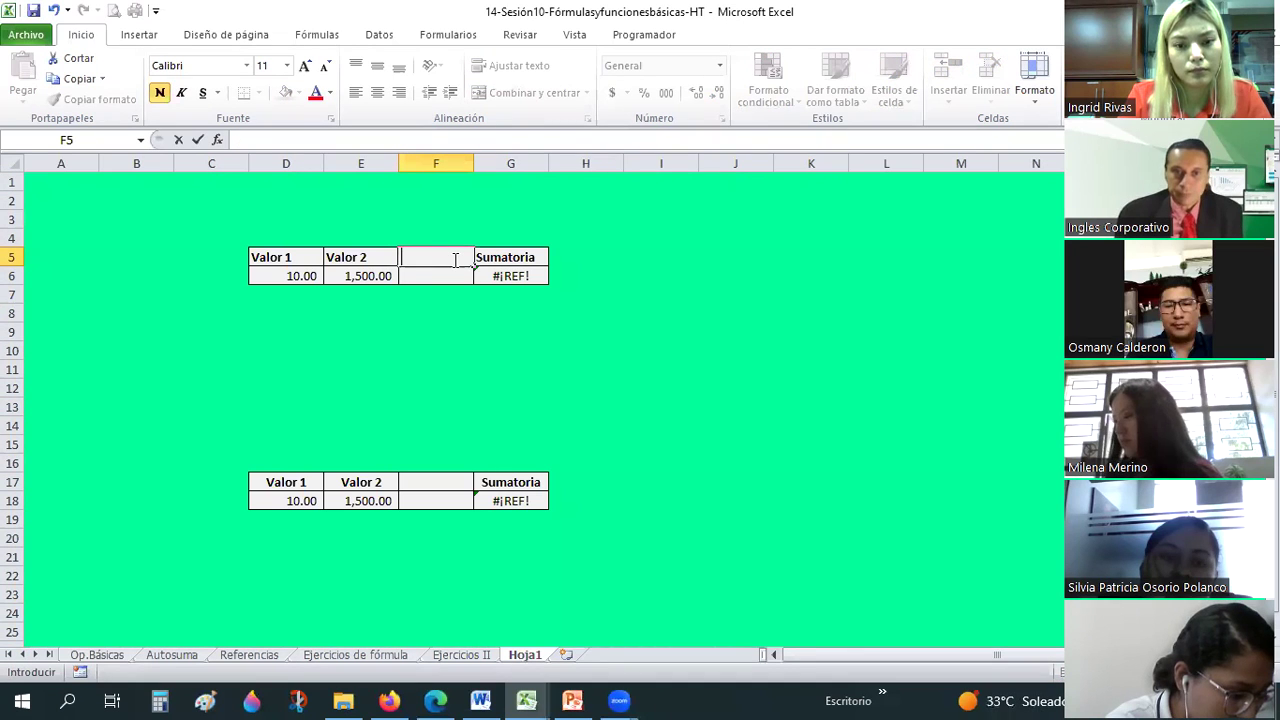
type("vAL")
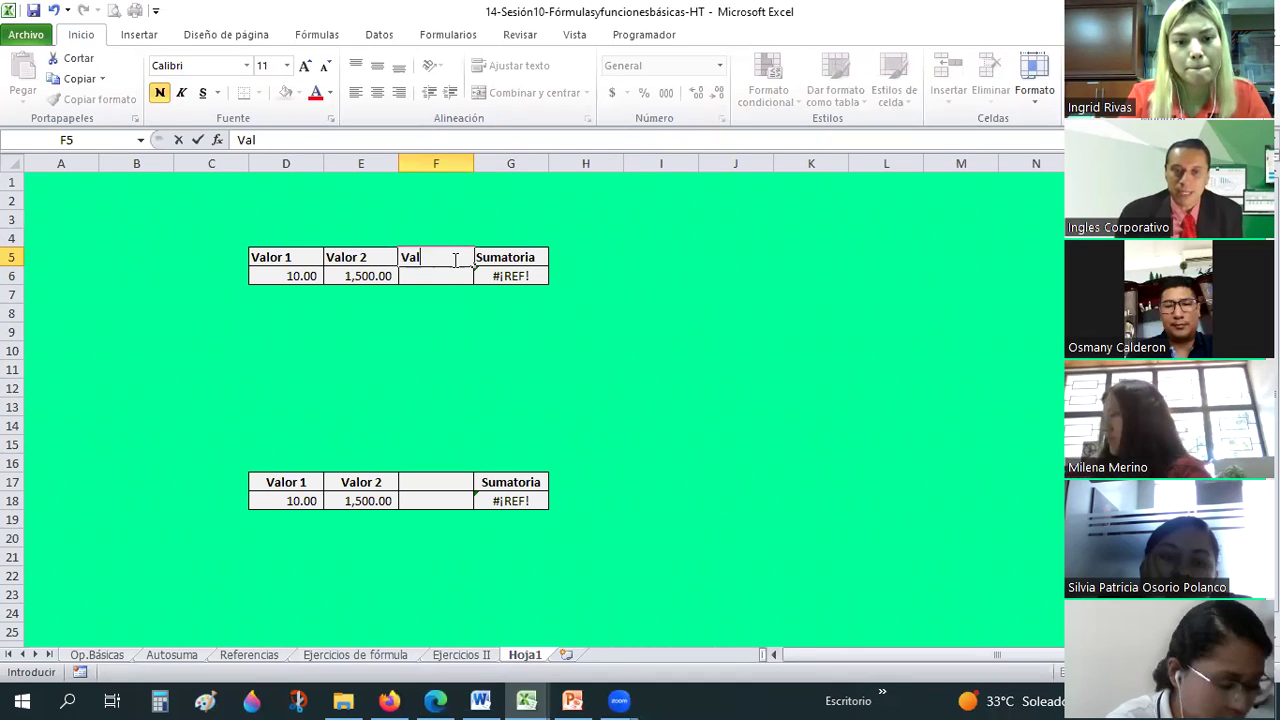
type("or 3")
key("Return")
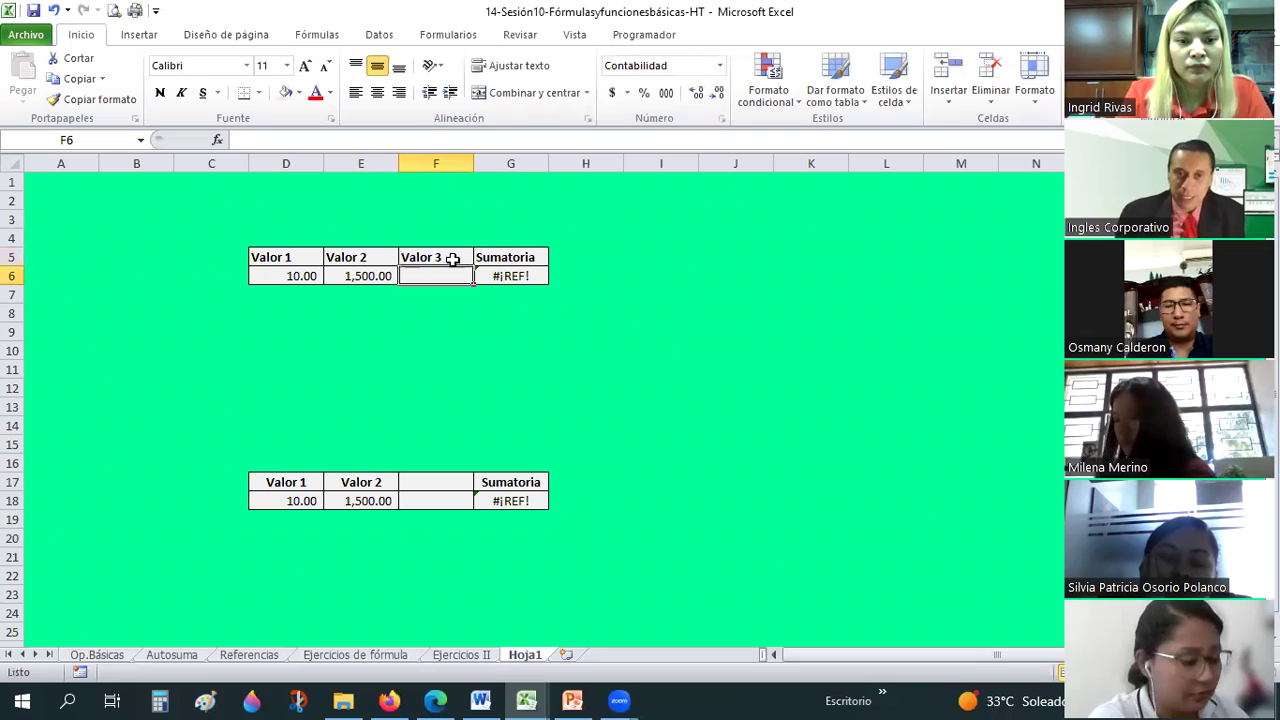
type("20")
key("Return")
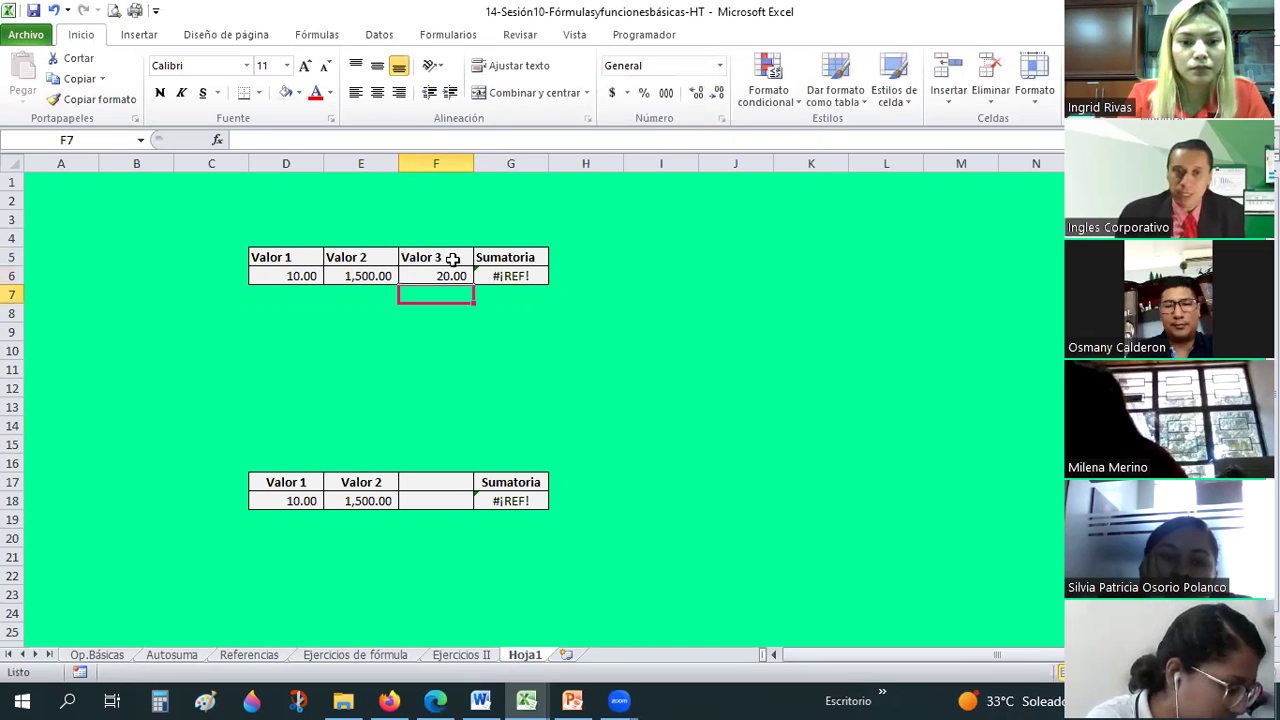
key("Up")
type("800")
key("Return")
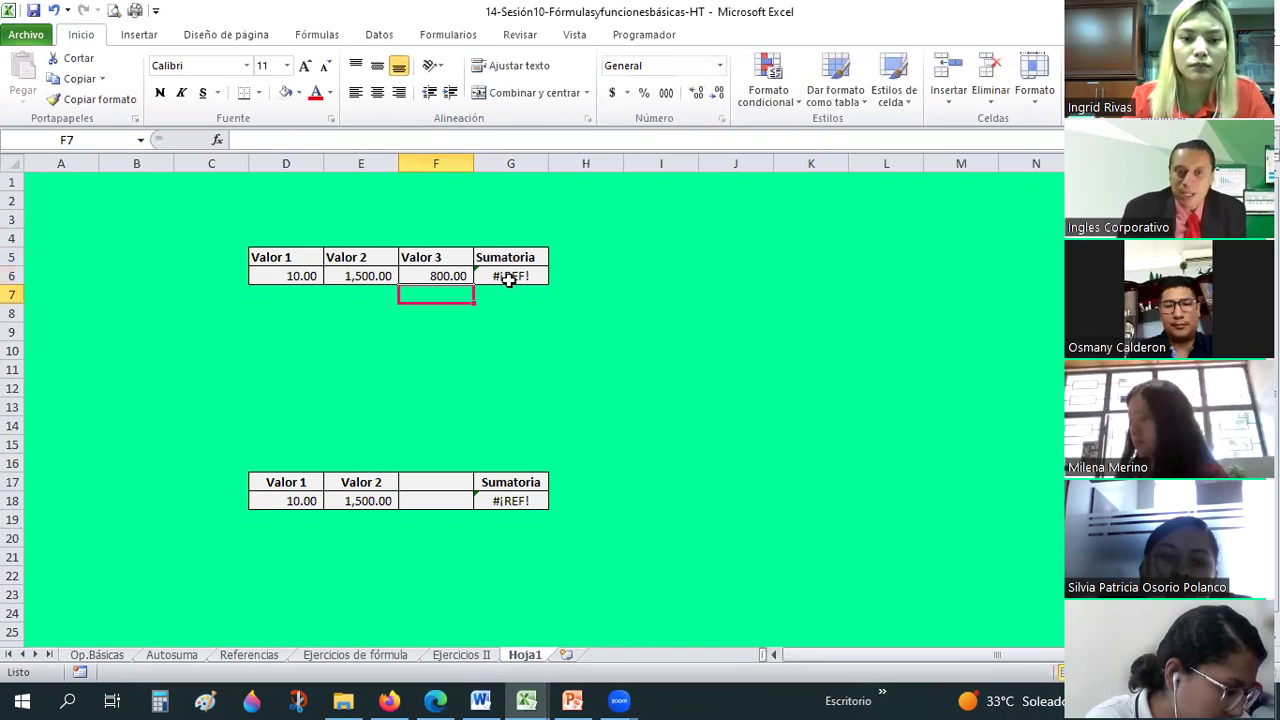
Copy the Sumatoria header and result from G5:G6 to H5:H6, then clear H6
left_click_drag(507, 257, 509, 280)
key("ctrl+c")
left_click(568, 262)
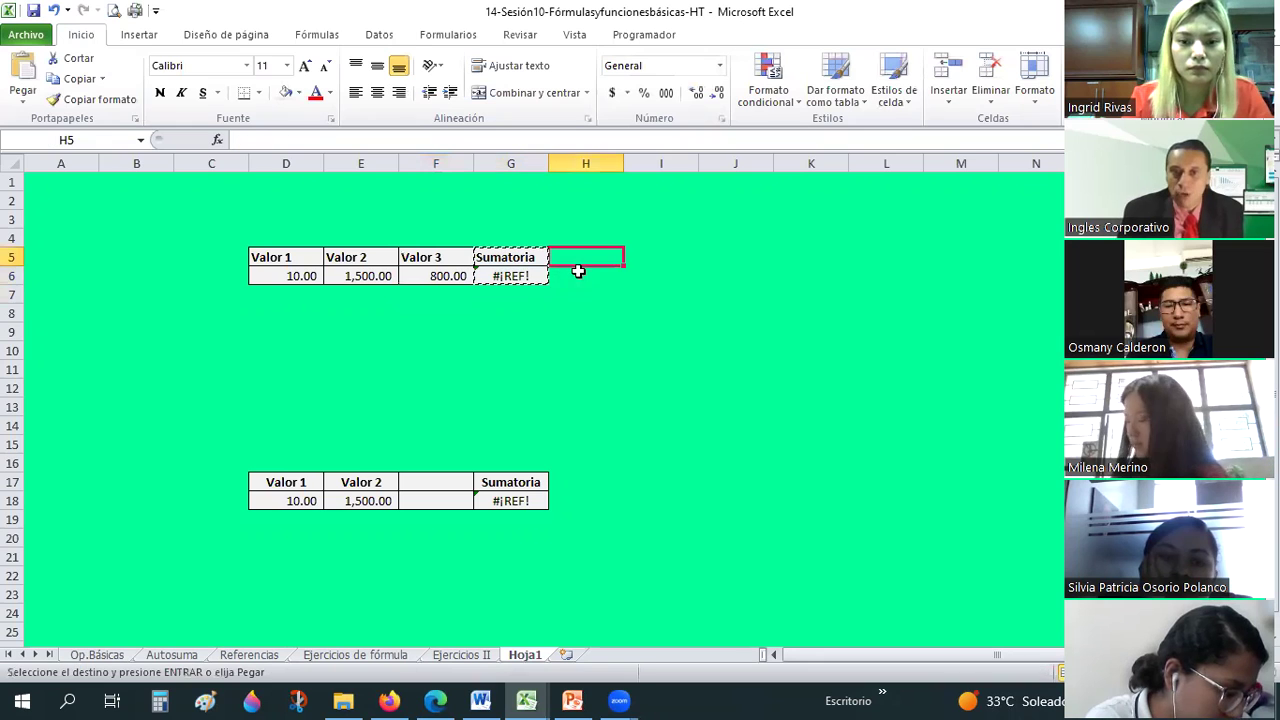
key("ctrl+v")
left_click(578, 272)
key("Delete")
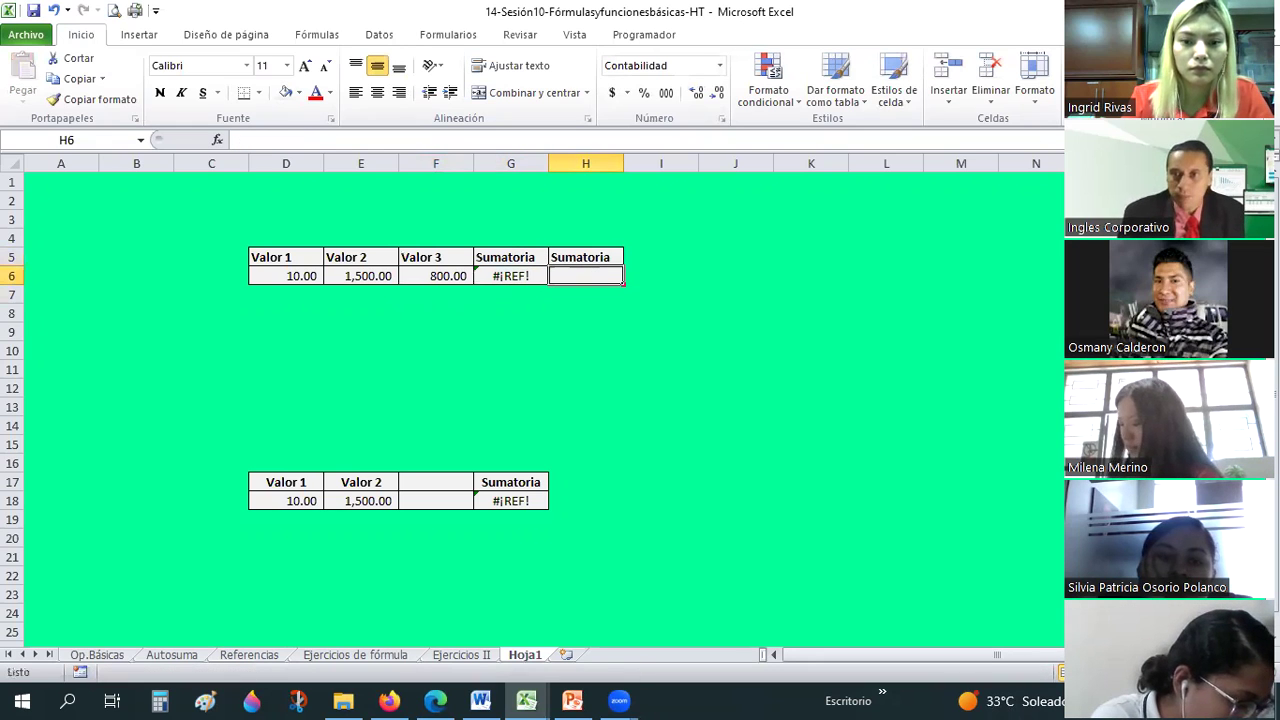
Enter =SUMA over D6:F6 in H6 so it totals Valor 1 to Valor 3 as 2,310.00
type("=SUMA()")
key("Left")
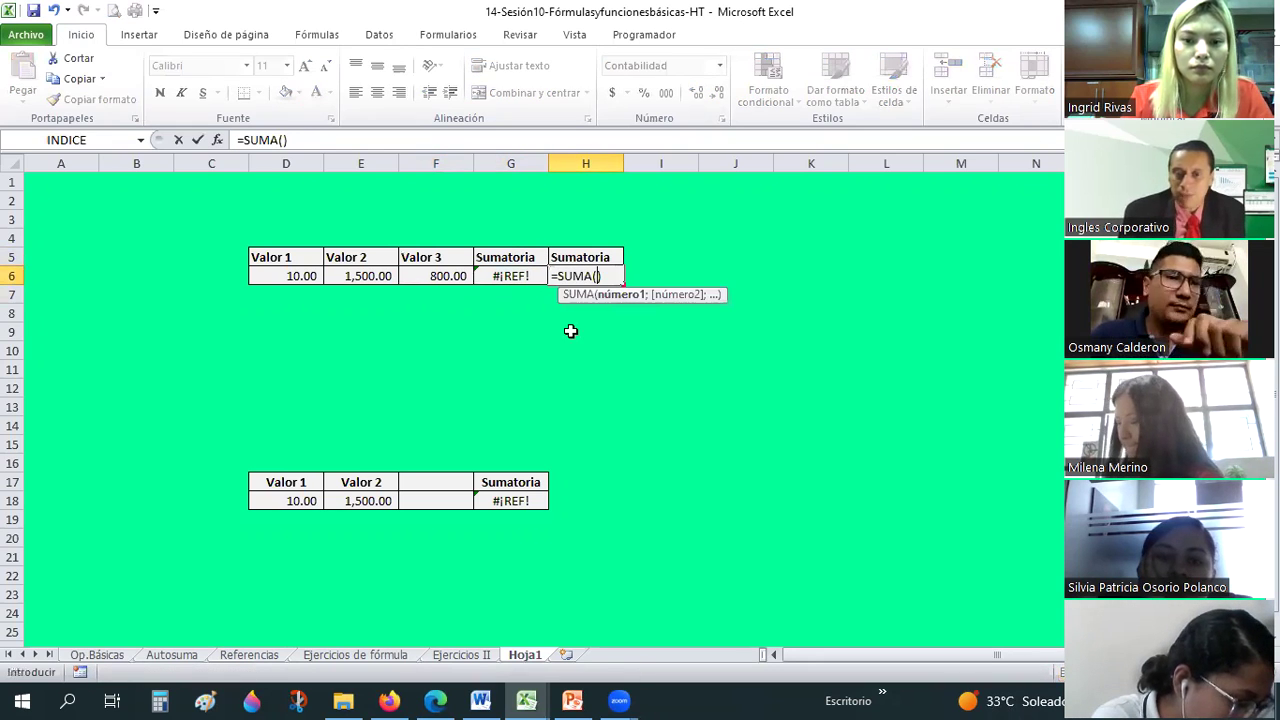
left_click_drag(281, 272, 440, 276)
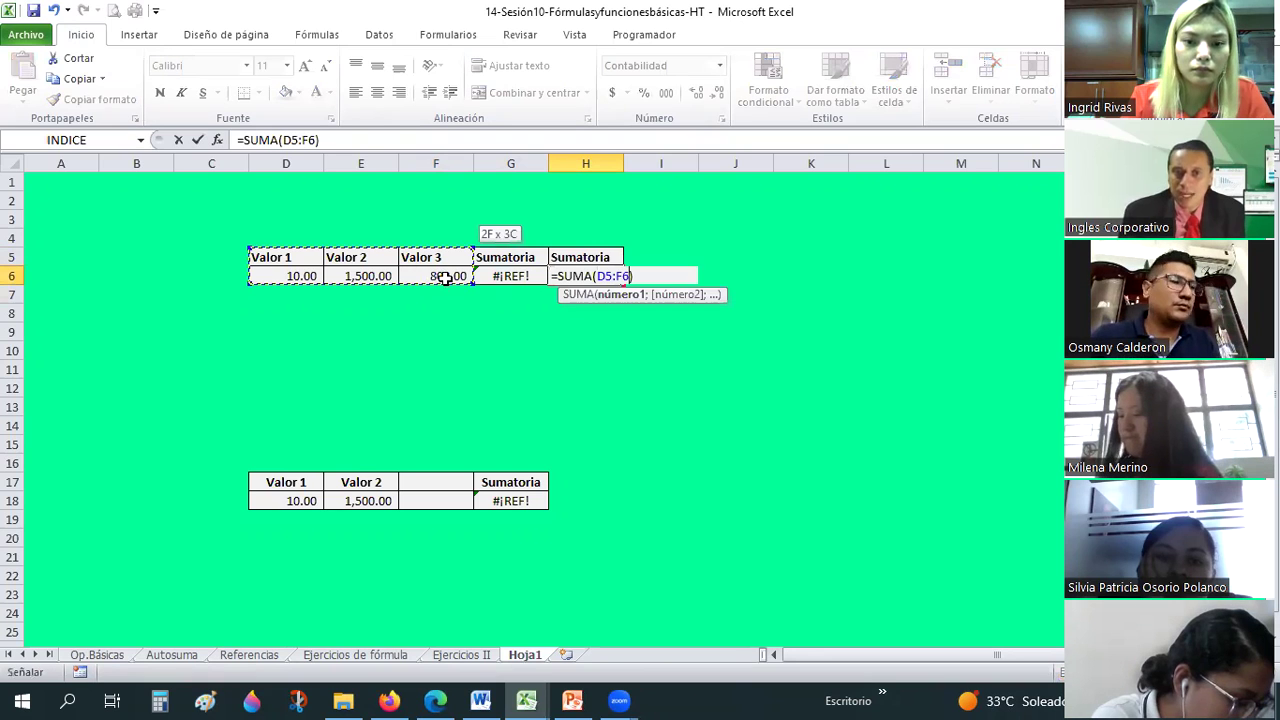
key("Return")
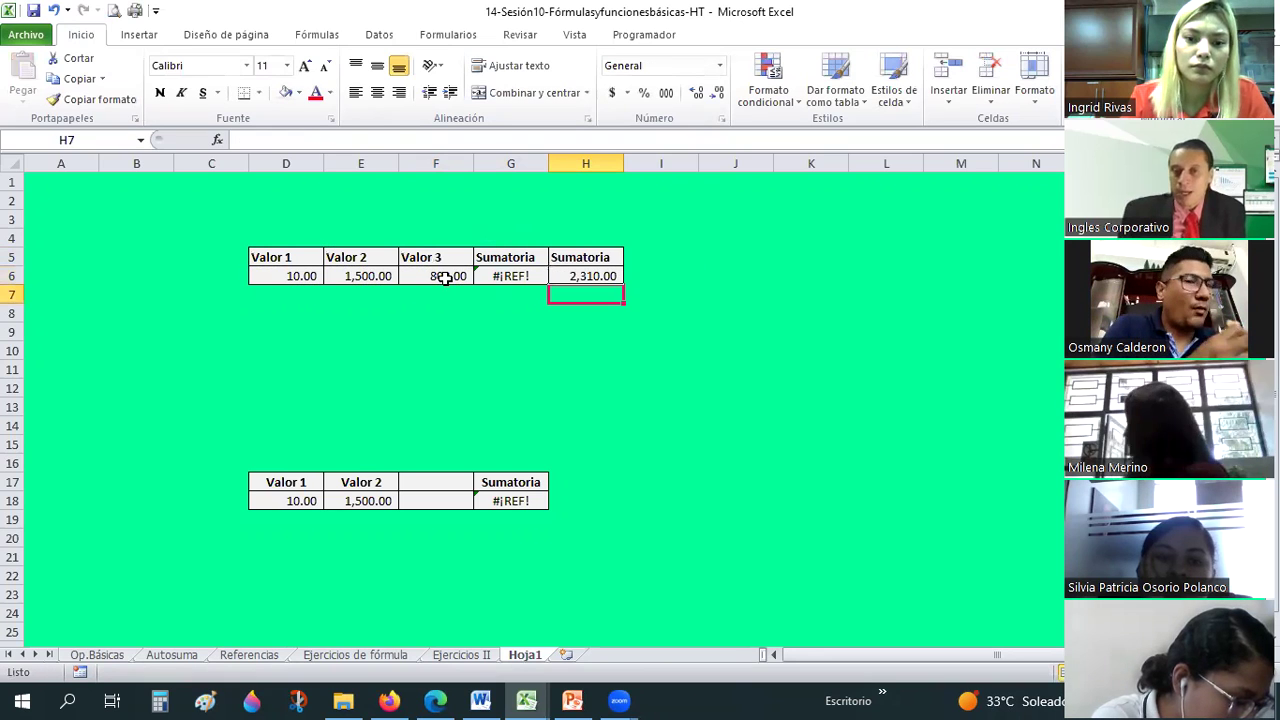
key("Up")
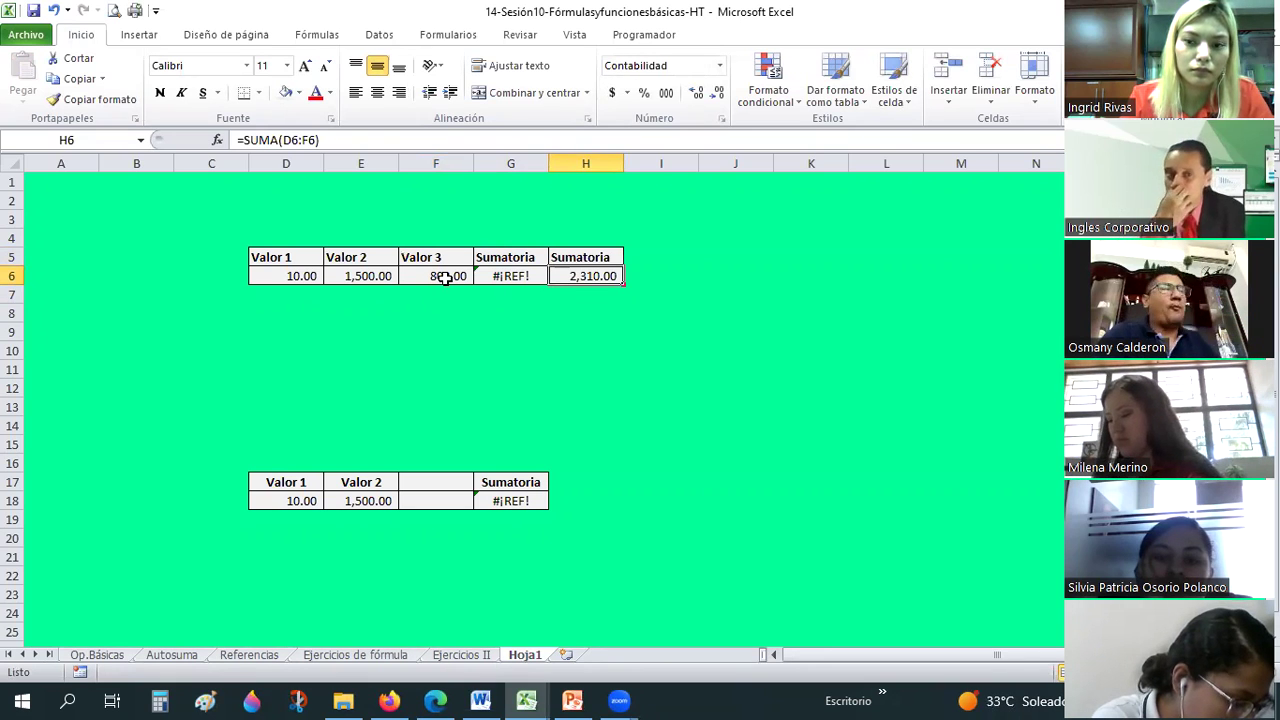
left_click(280, 140)
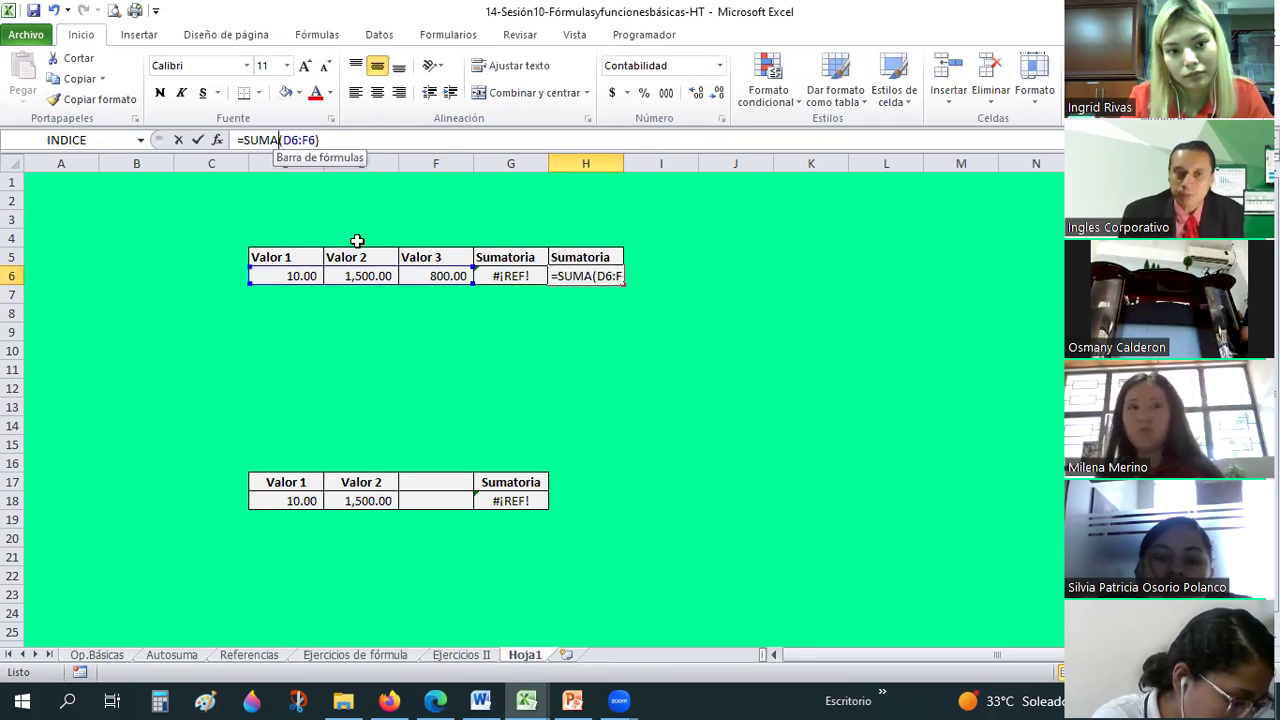
type("r")
key("Return")
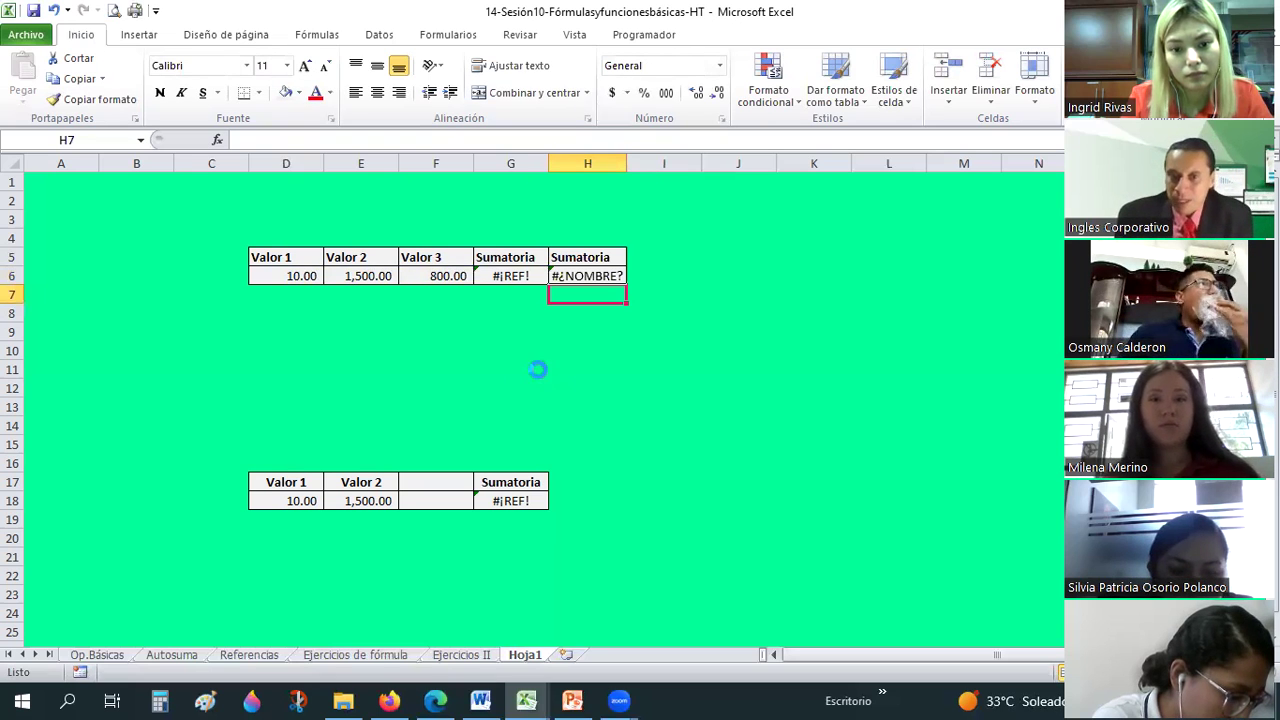
scroll(537, 370, "up", 4)
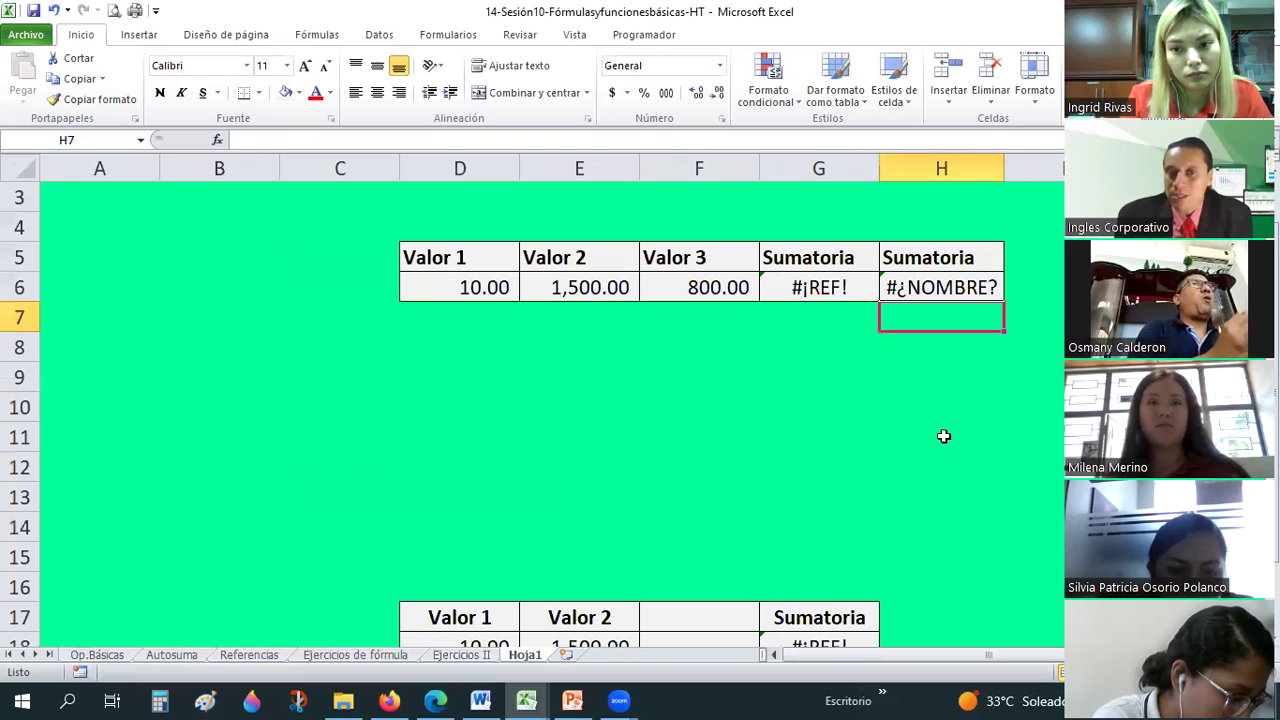
key("Up")
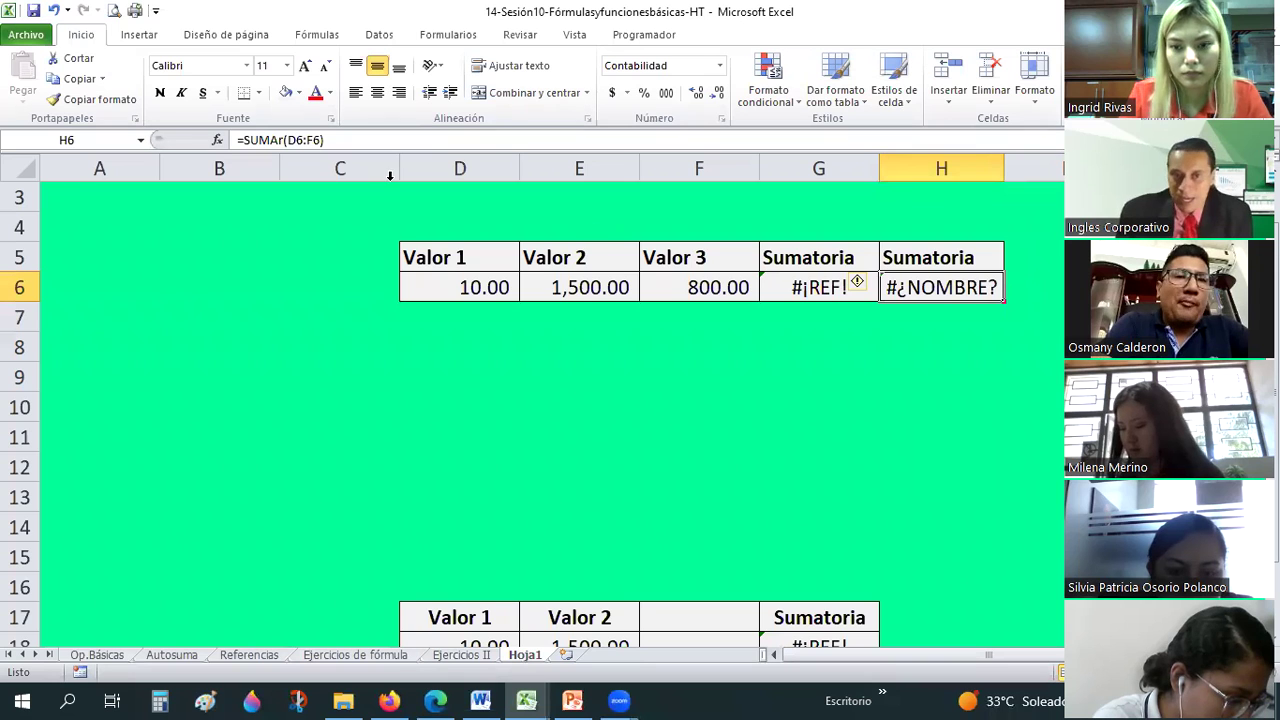
left_click(285, 140)
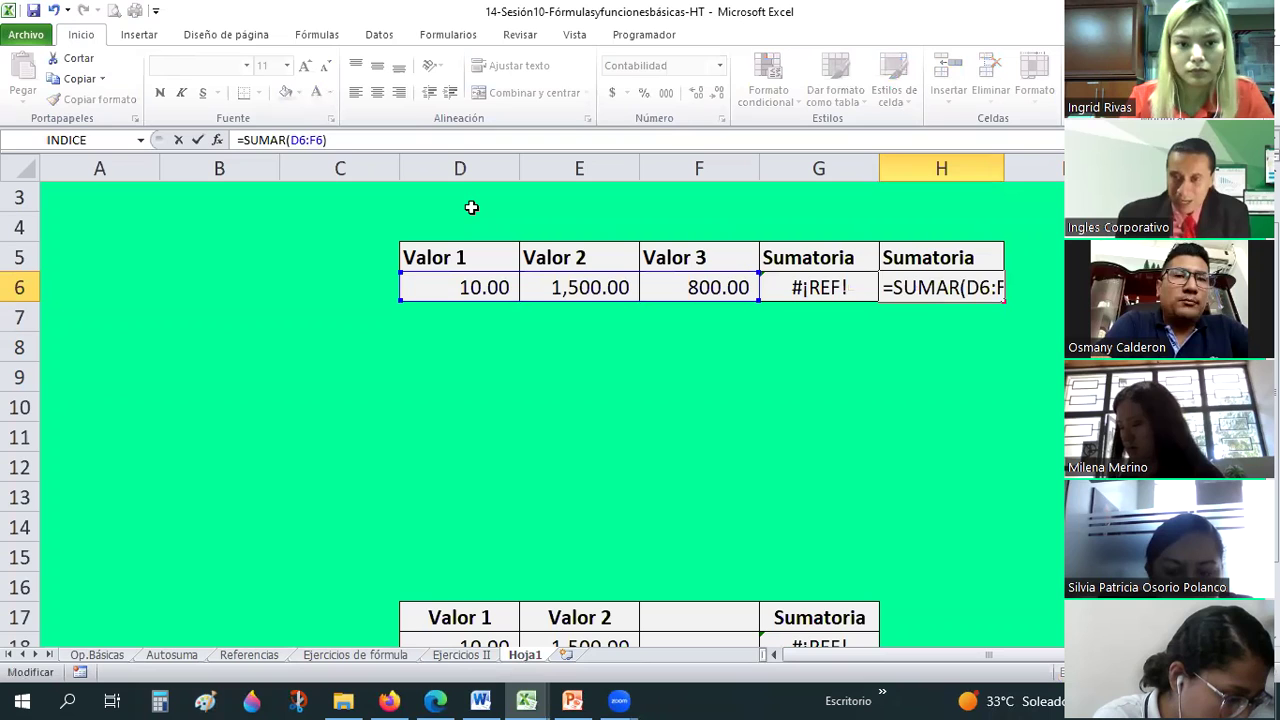
key("Return")
key("Up")
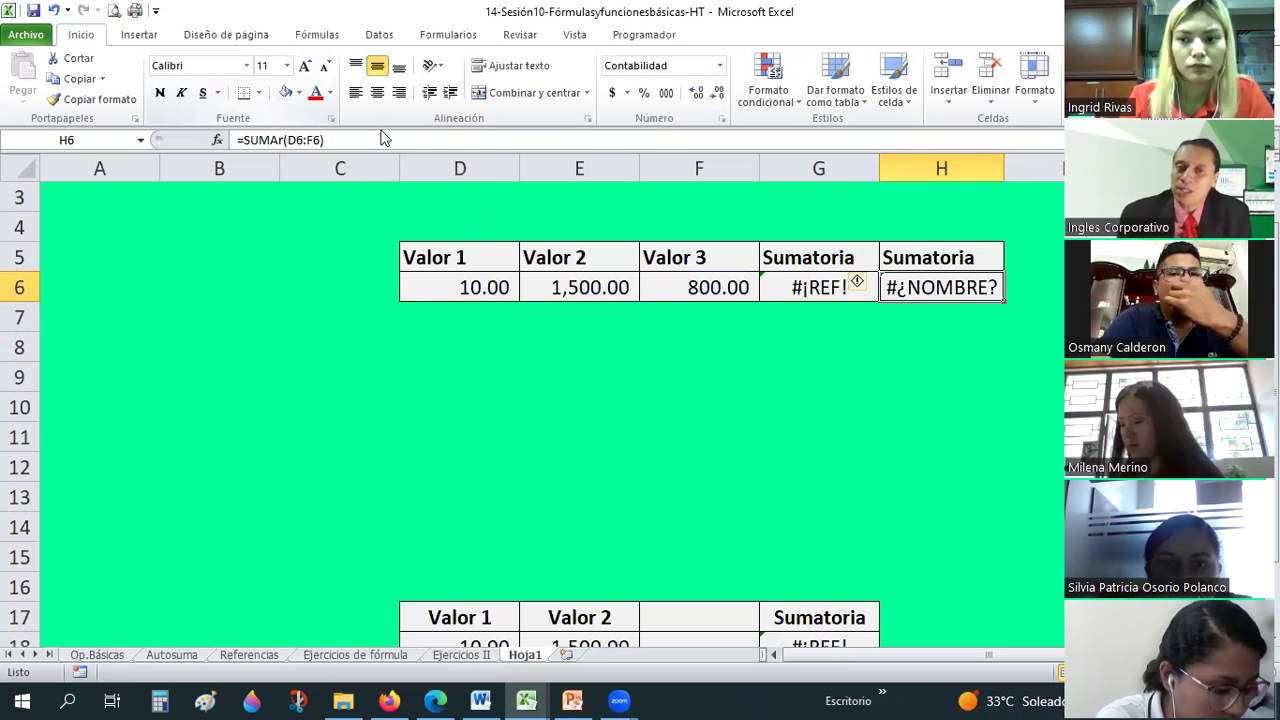
left_click(280, 139)
type("r")
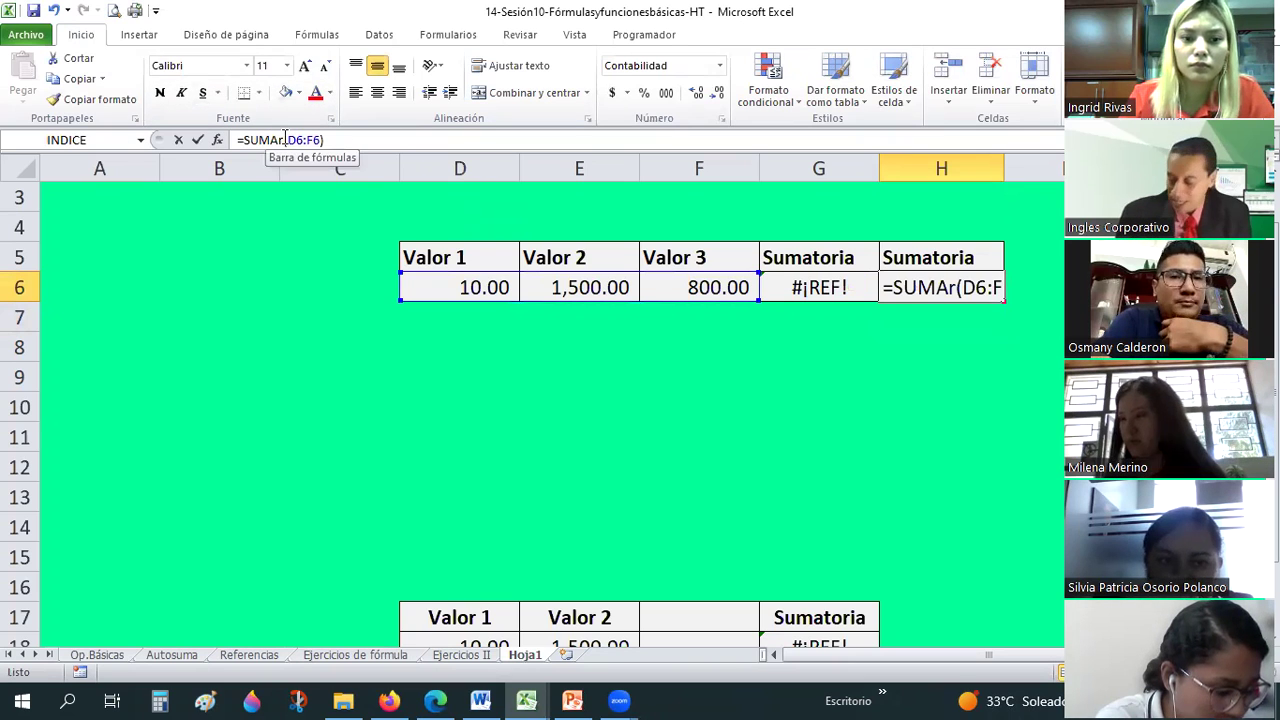
left_click(281, 139)
key("Delete")
type("R")
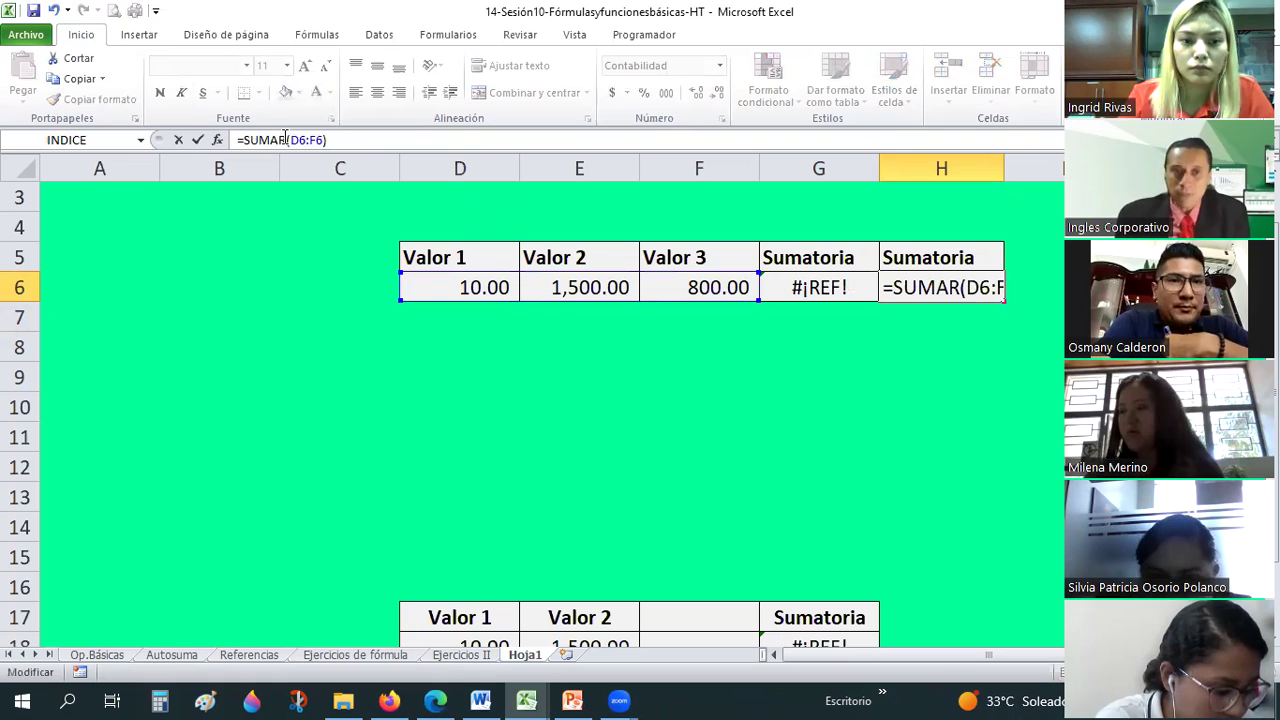
key("Return")
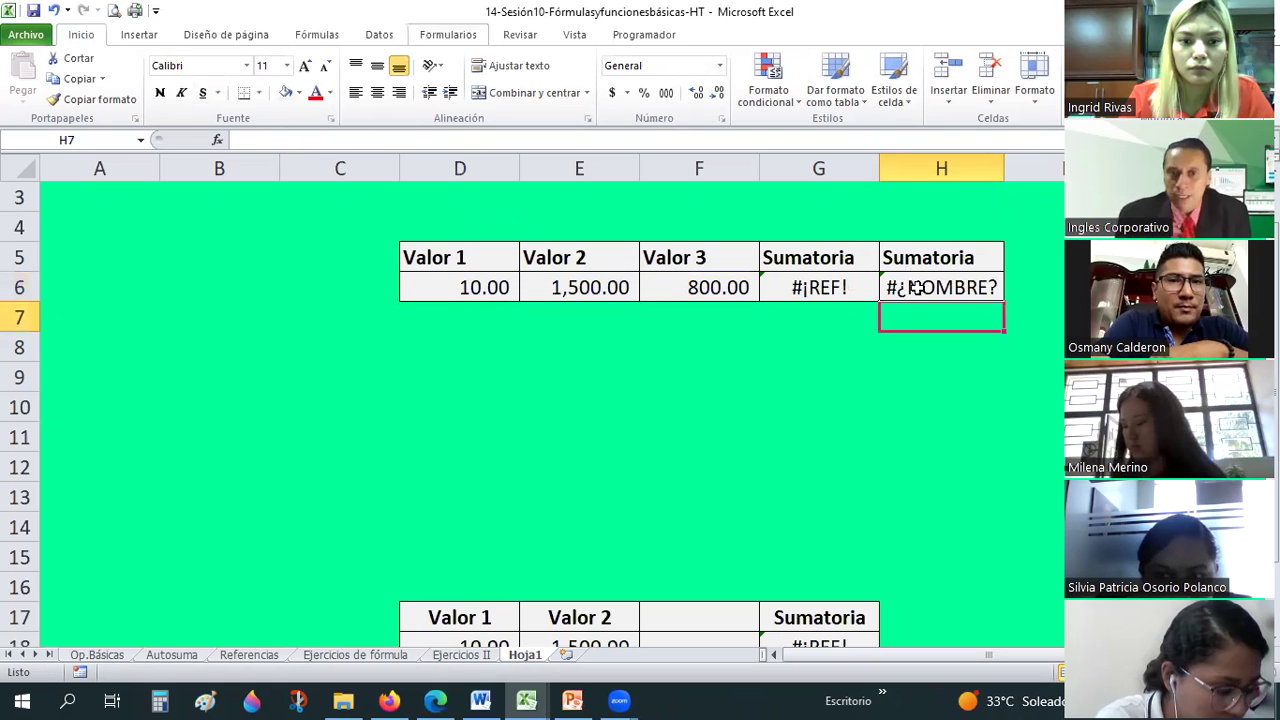
left_click(916, 287)
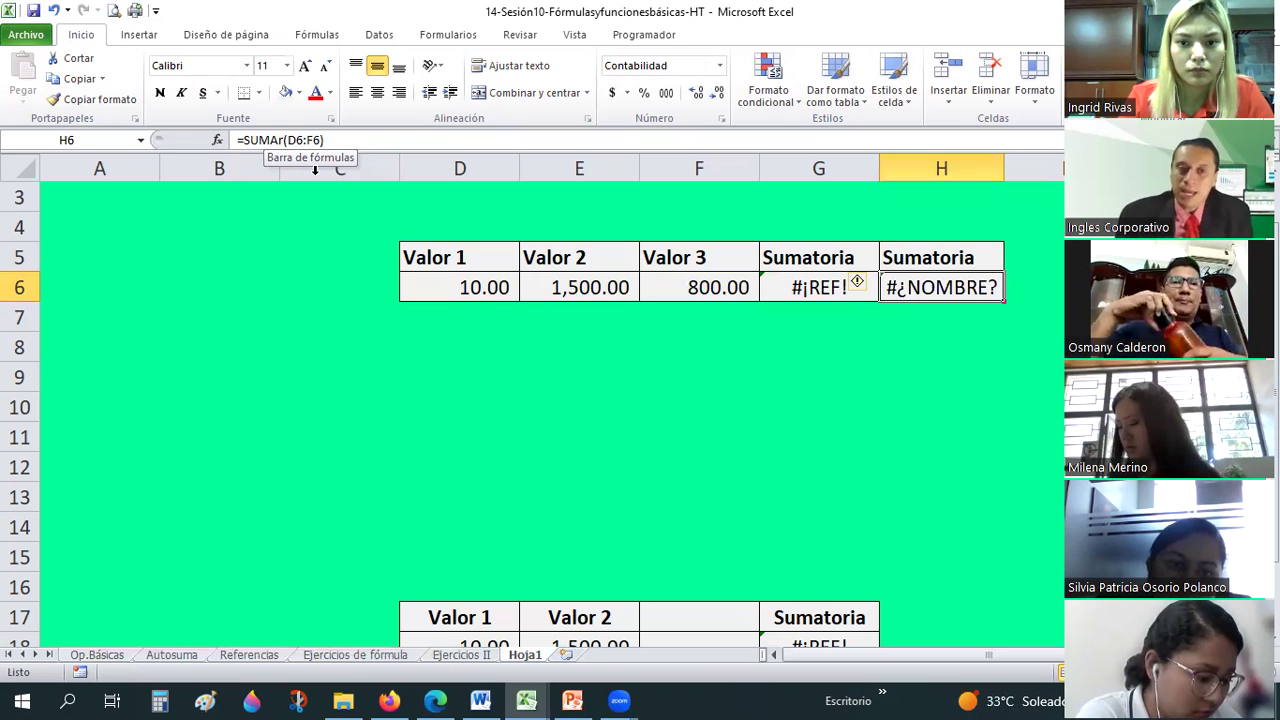
left_click(280, 140)
type("r")
key("ctrl+Return")
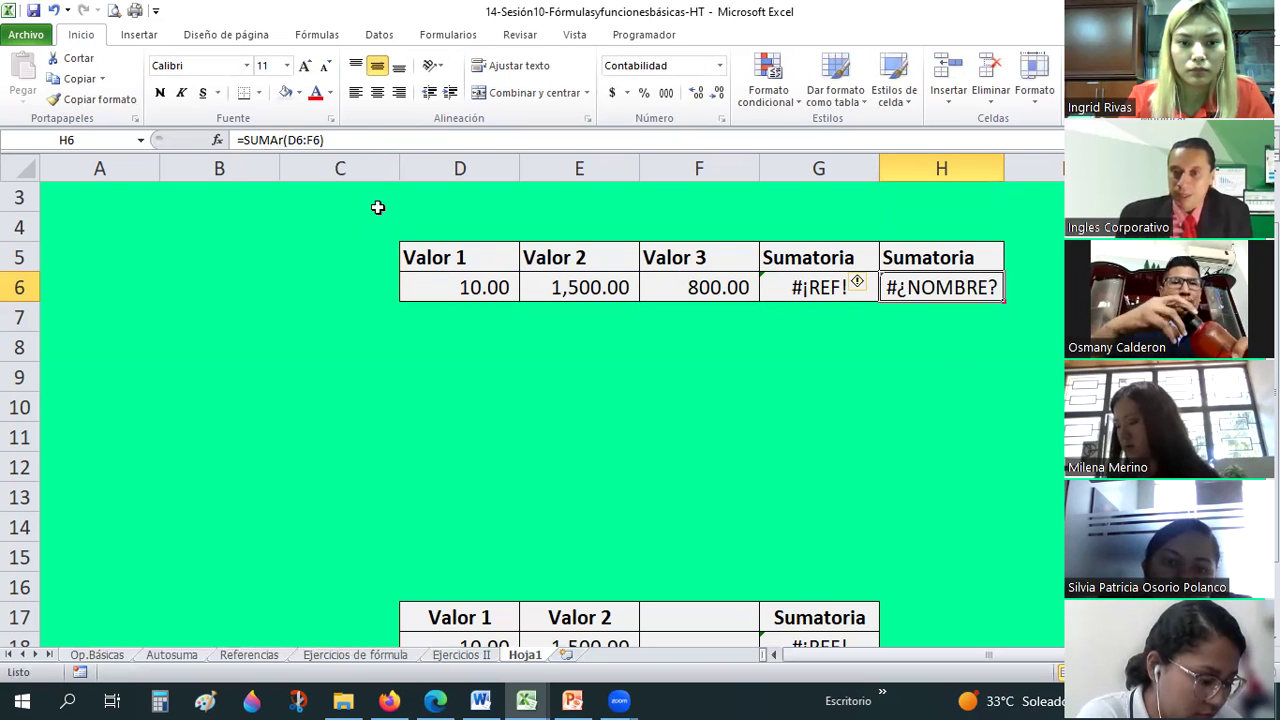
key("Return")
key("Up")
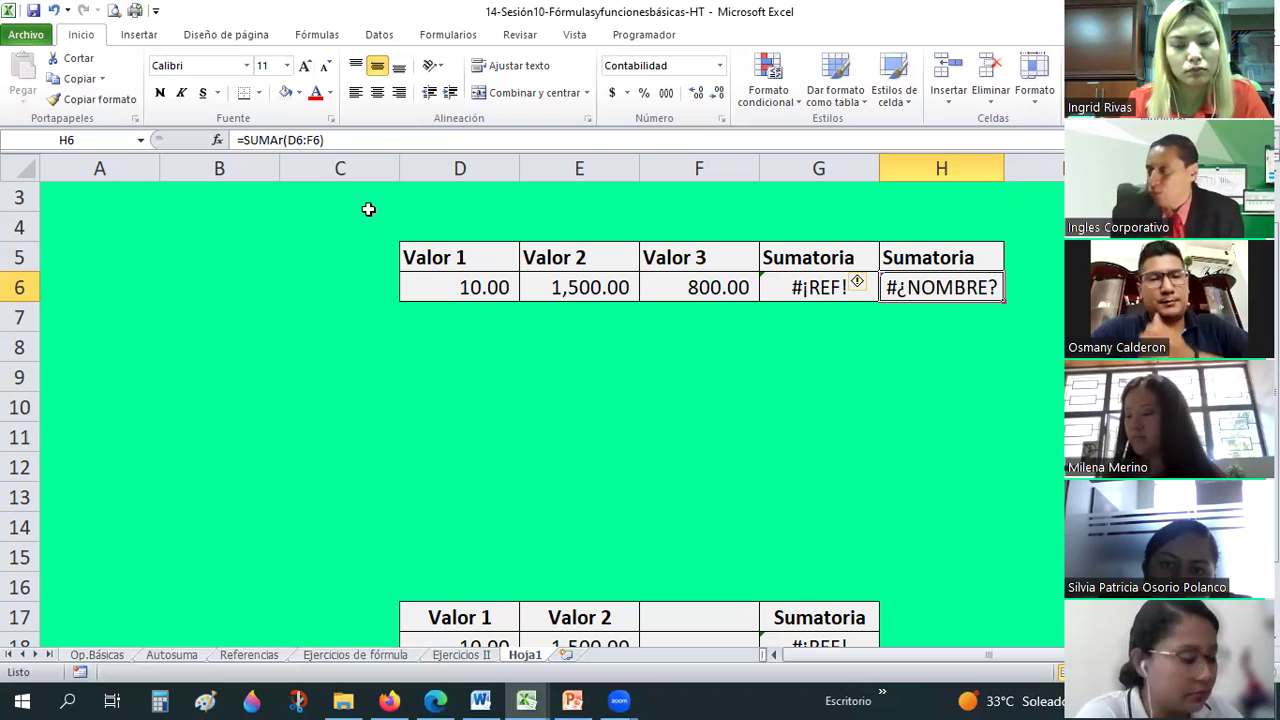
left_click(572, 700)
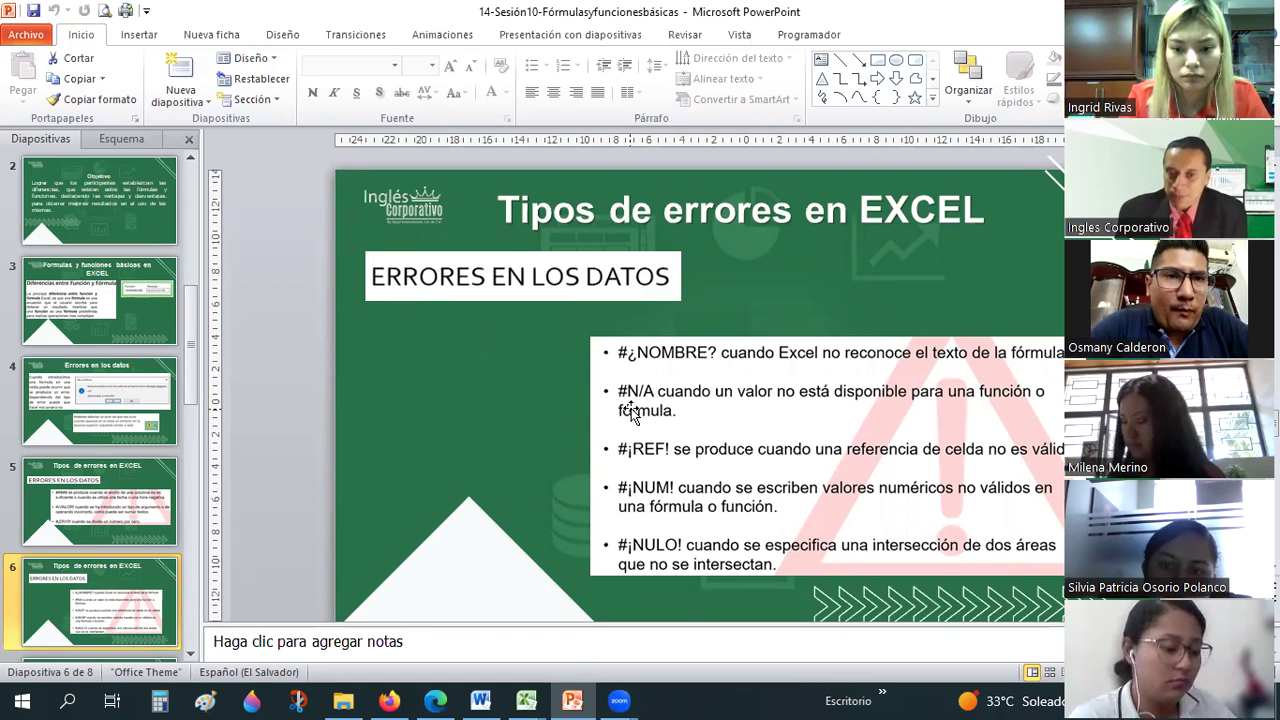
key("alt+Tab")
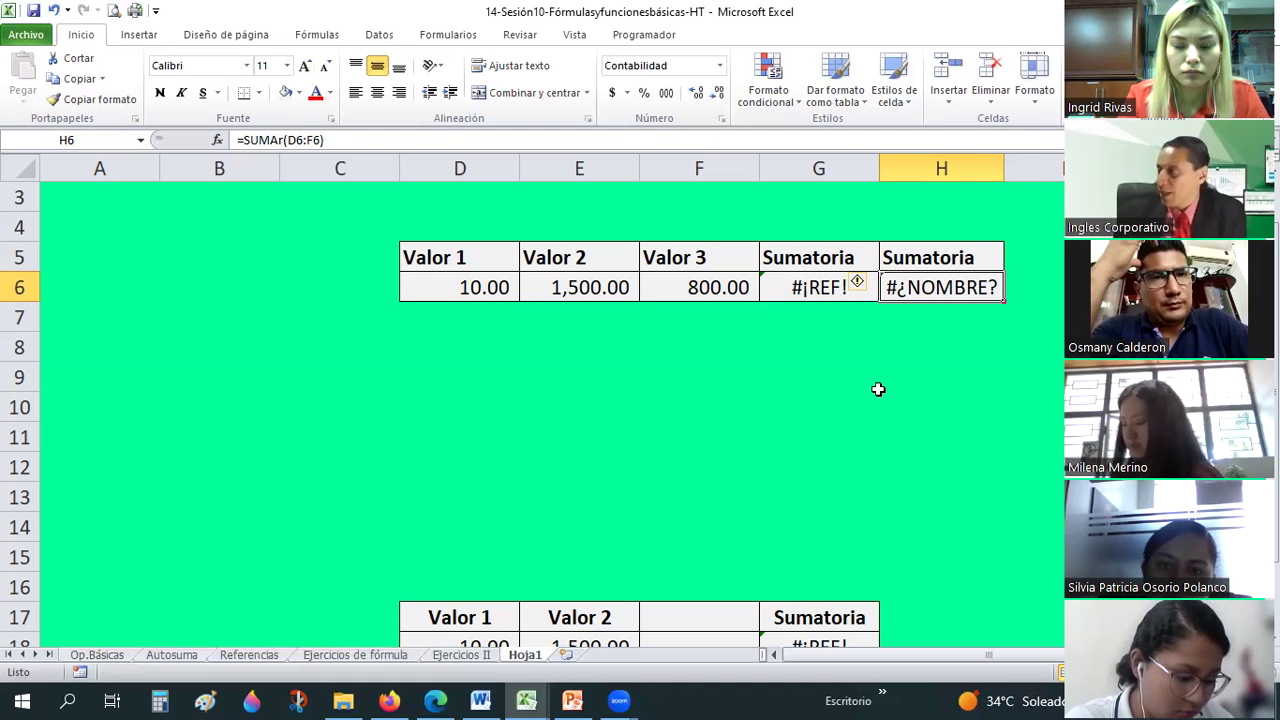
key("alt+Tab")
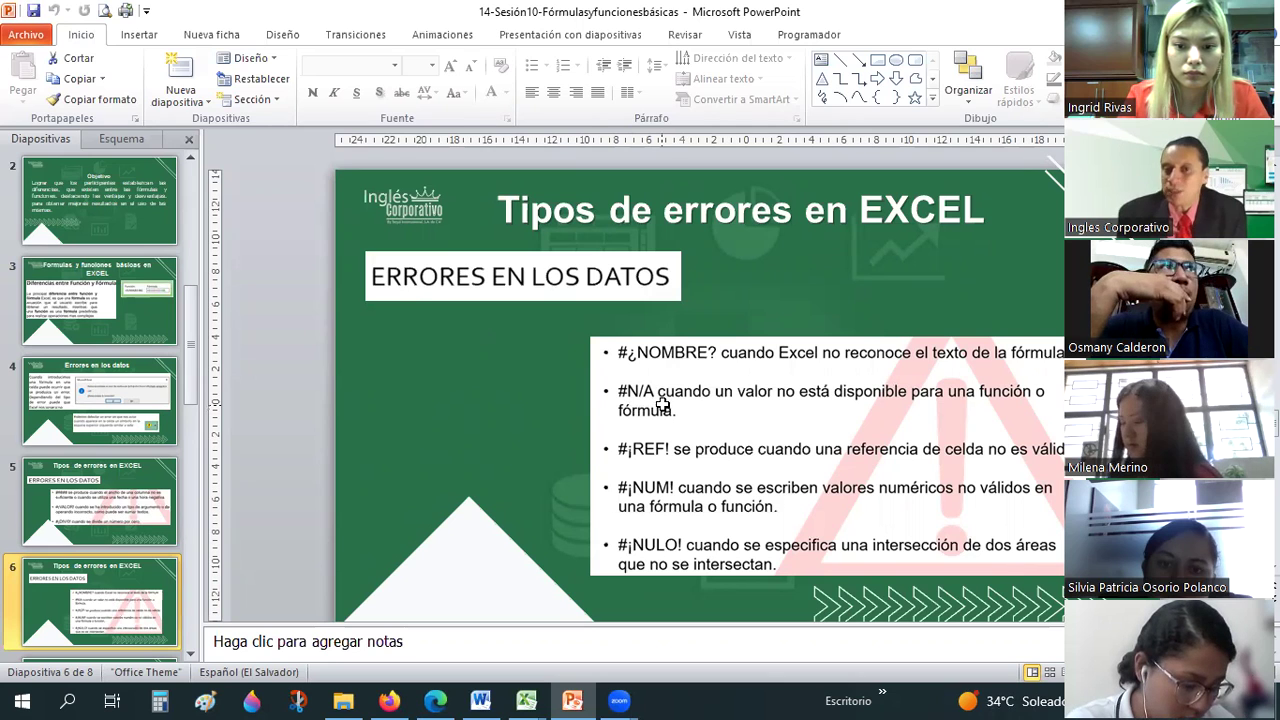
key("alt+Tab")
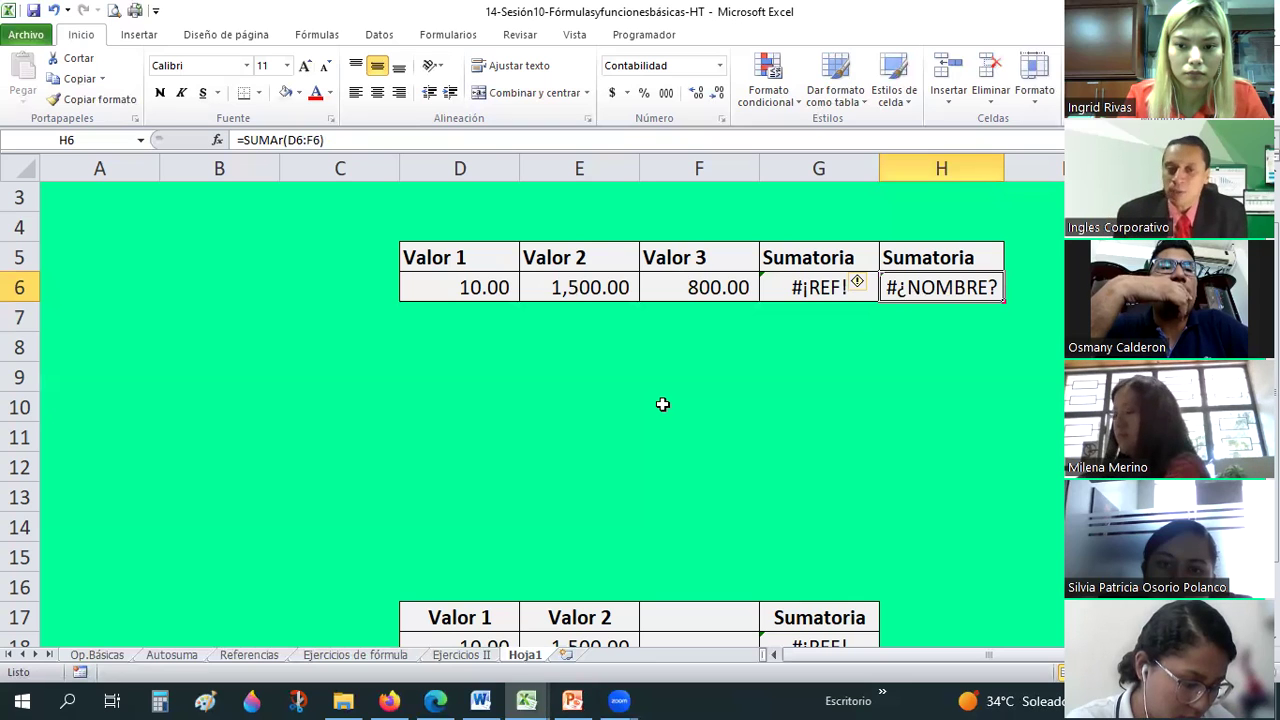
Add a 'Criterio' header in C5 and copy the Valor 1 cell formatting onto C5:C6
left_click(373, 253)
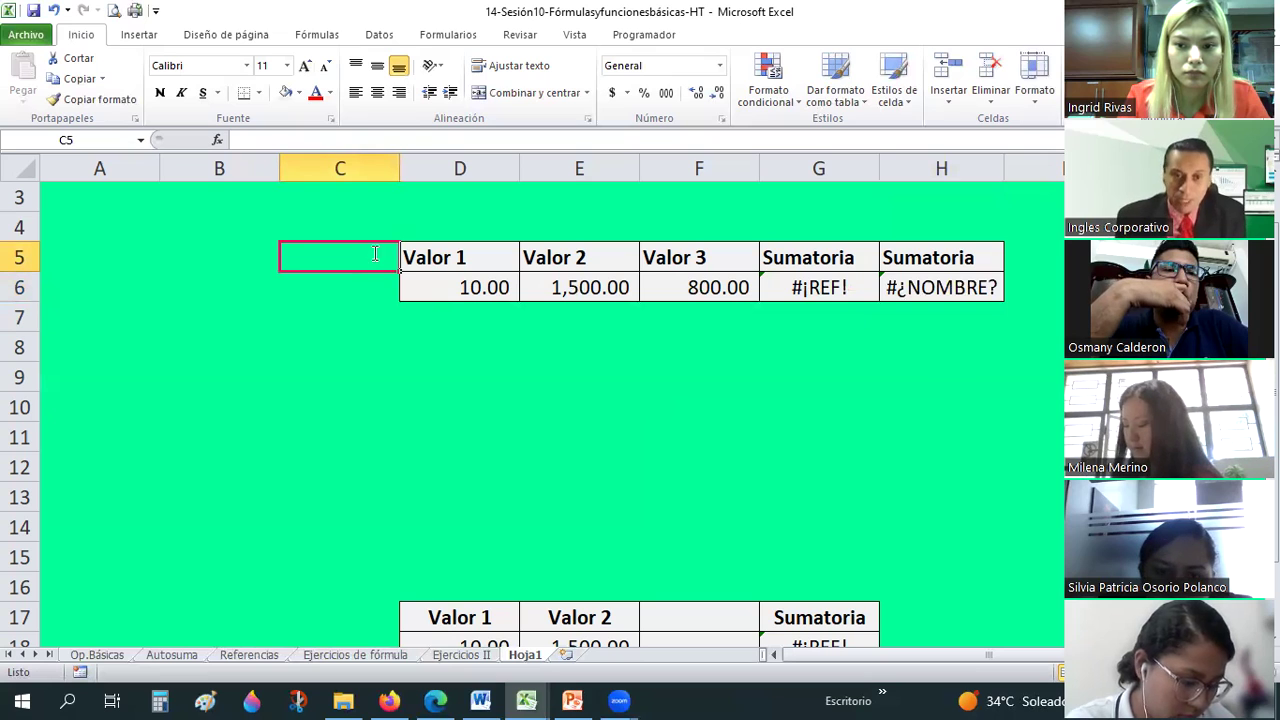
type("cRITERIO")
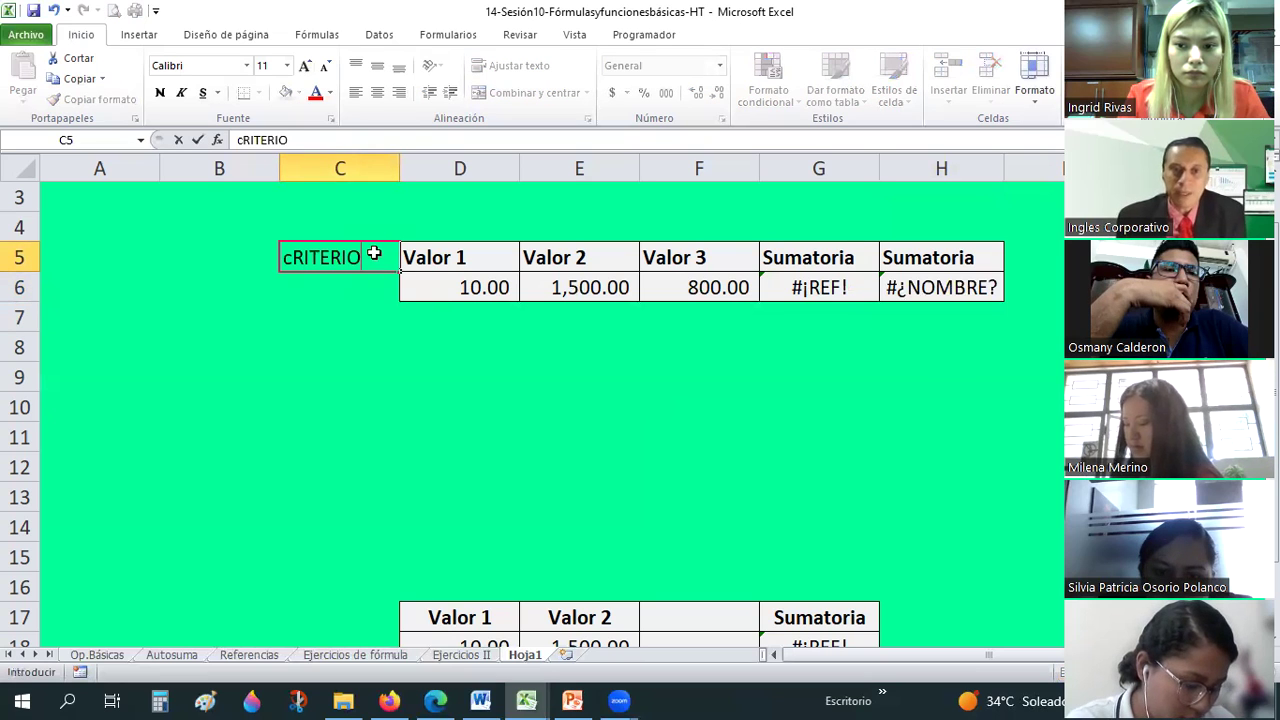
key("Return")
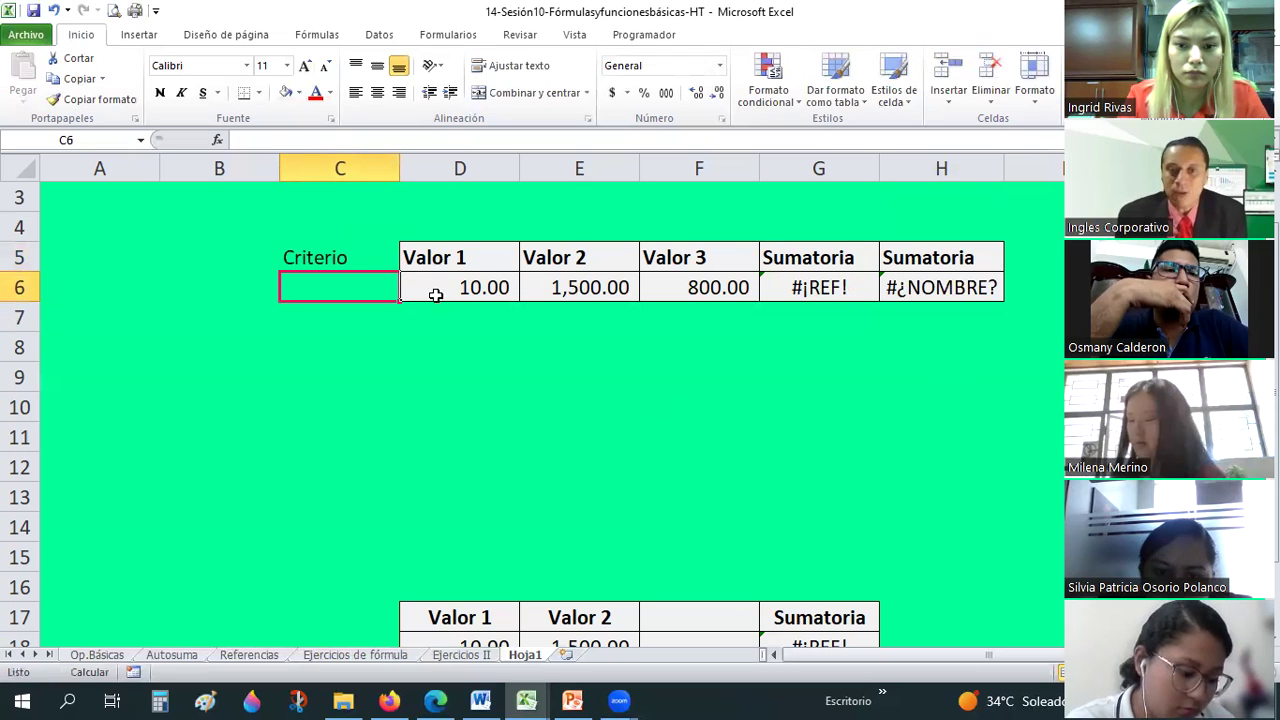
left_click_drag(436, 258, 440, 288)
left_click(96, 104)
left_click_drag(340, 252, 335, 288)
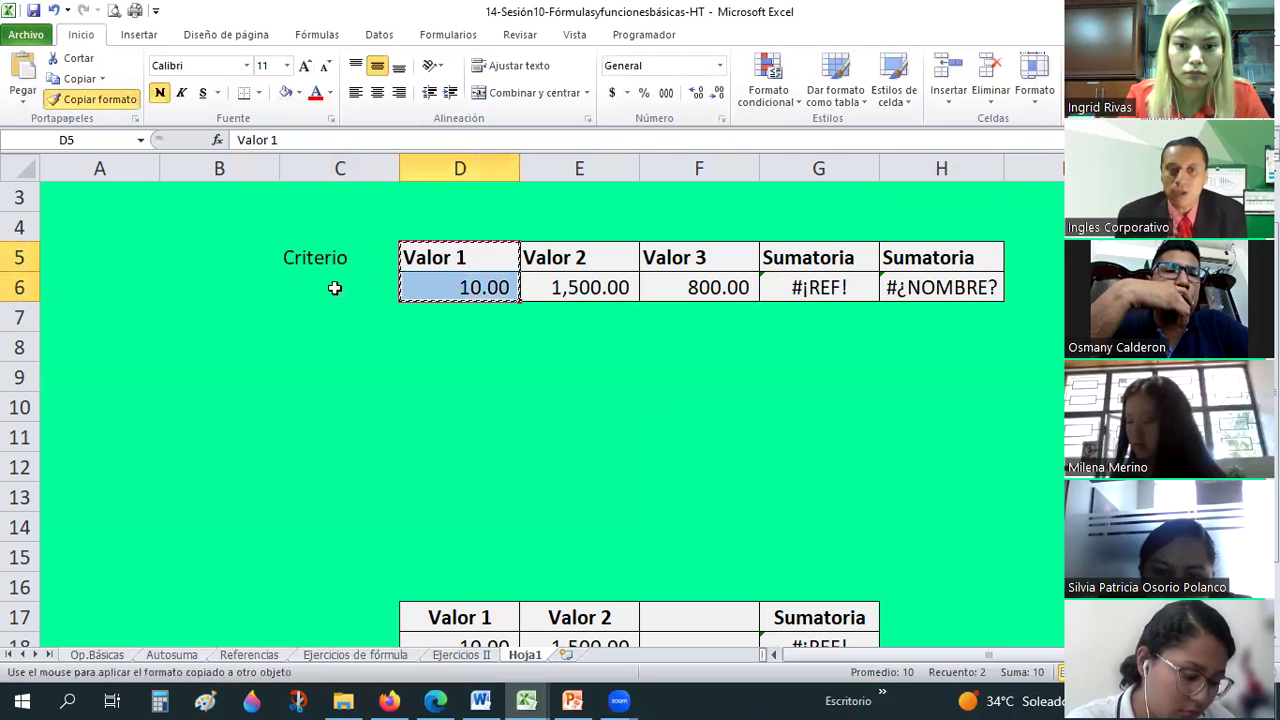
Enter the criterion code CE001 in C6, centered, and select the Valor 1 to Valor 3 headers
left_click(337, 287)
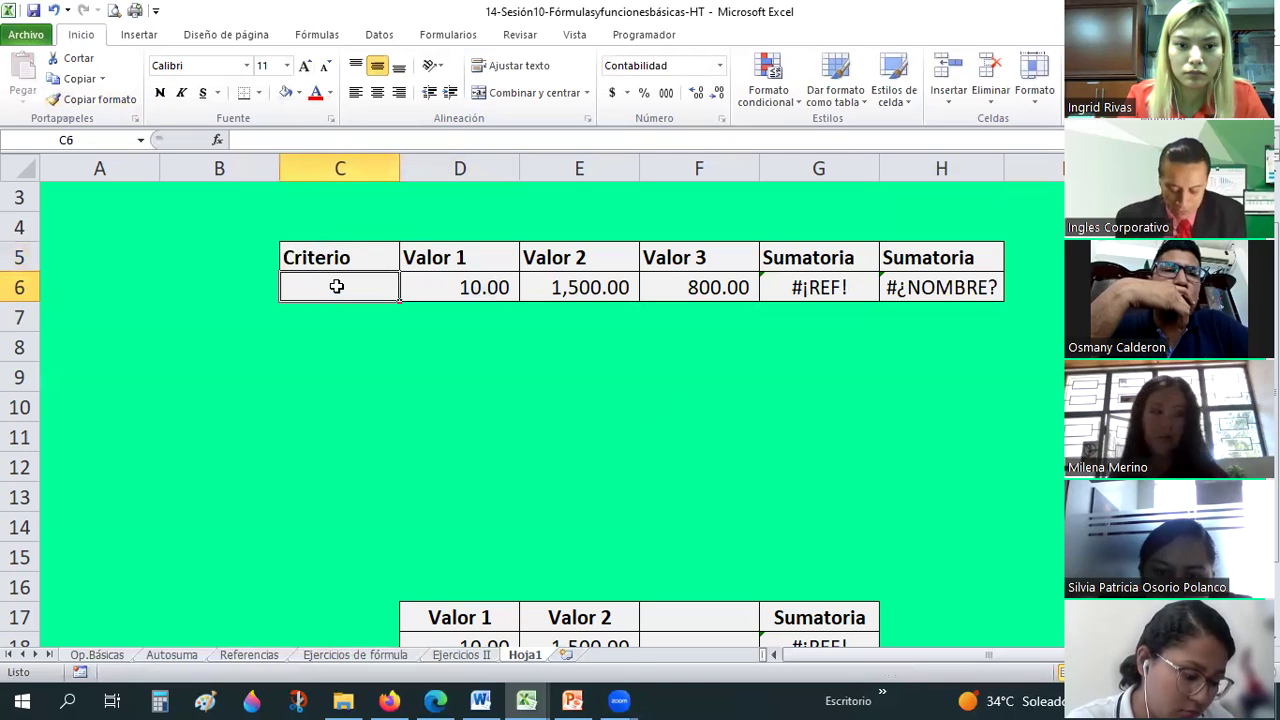
type("C")
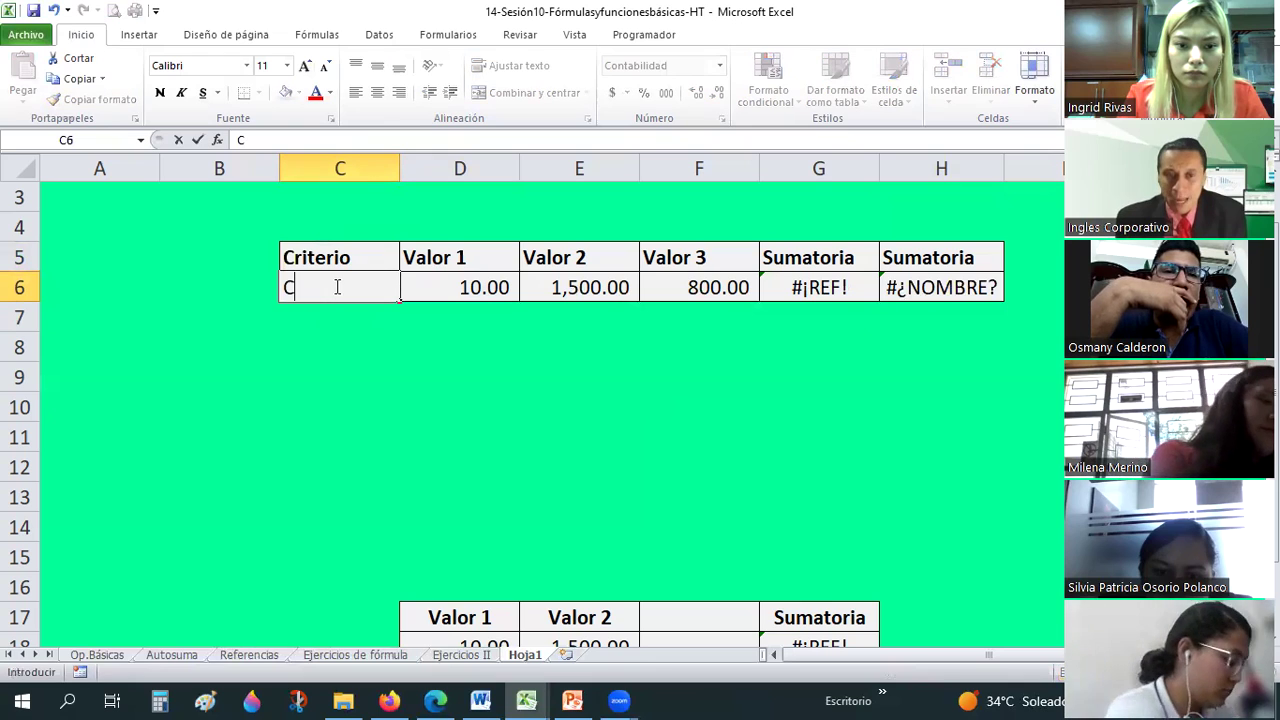
type("E")
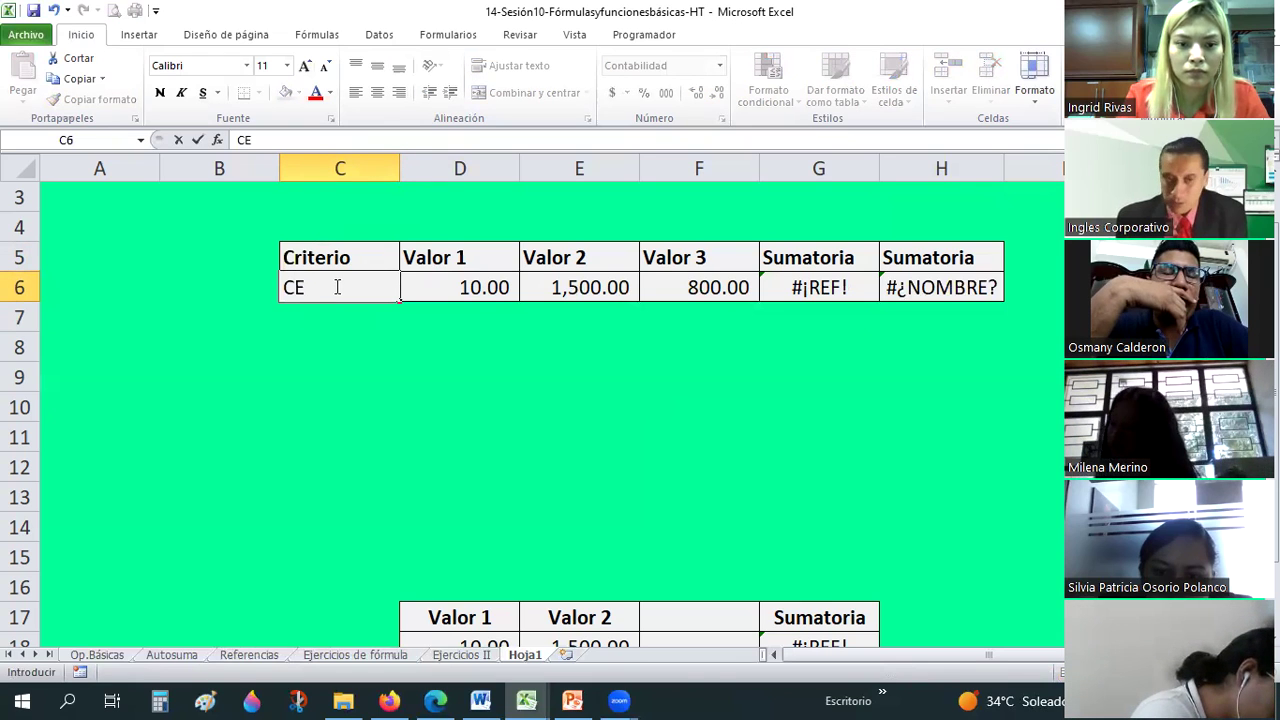
type("001")
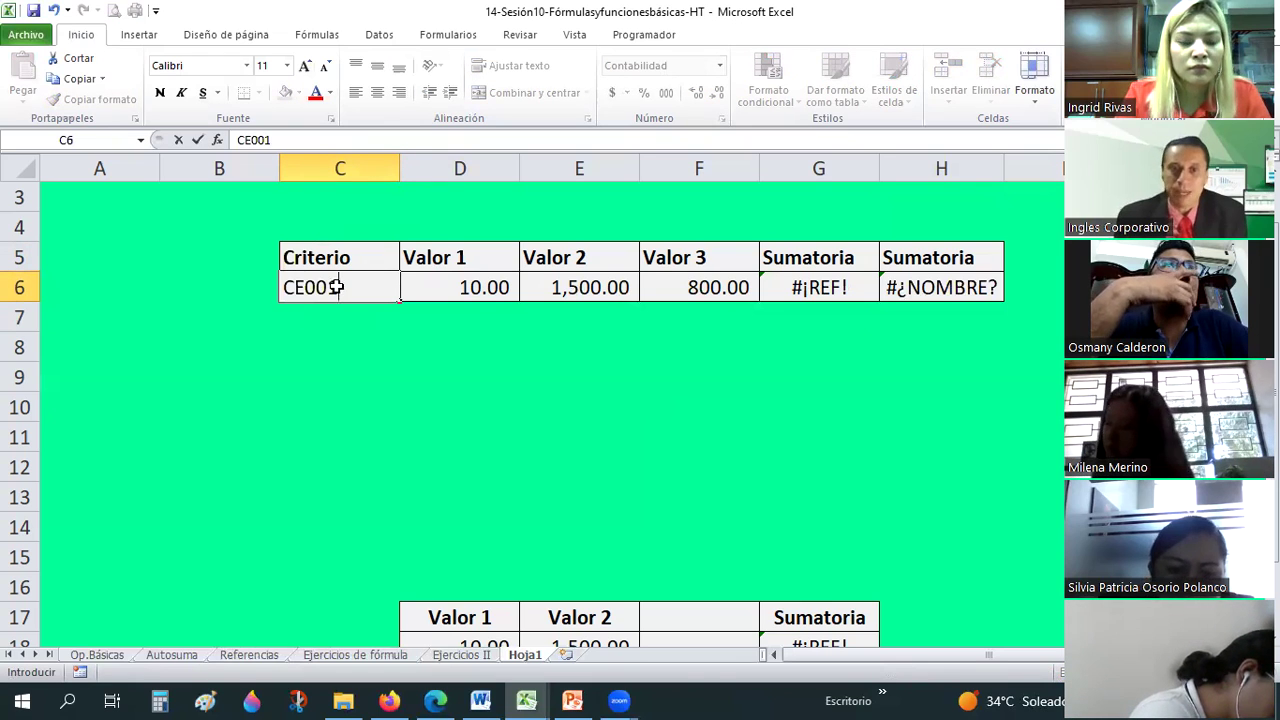
key("ctrl+Return")
left_click(377, 92)
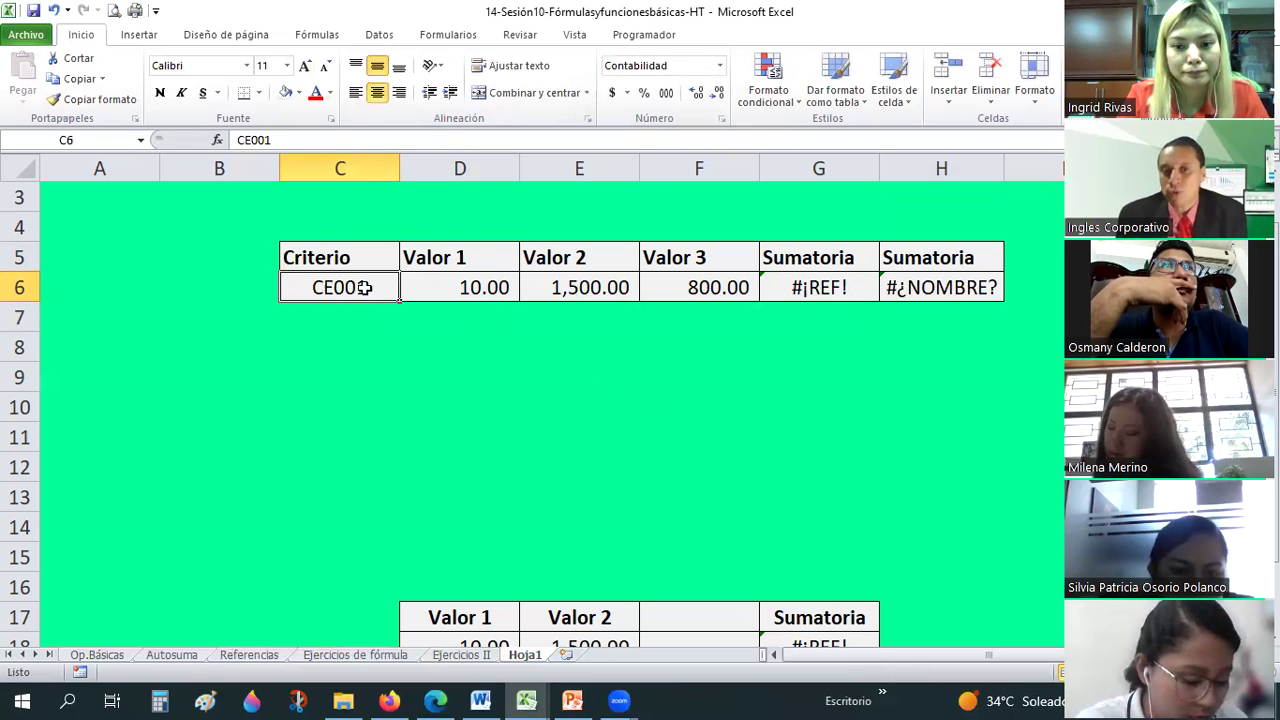
left_click(574, 288)
left_click_drag(479, 257, 690, 258)
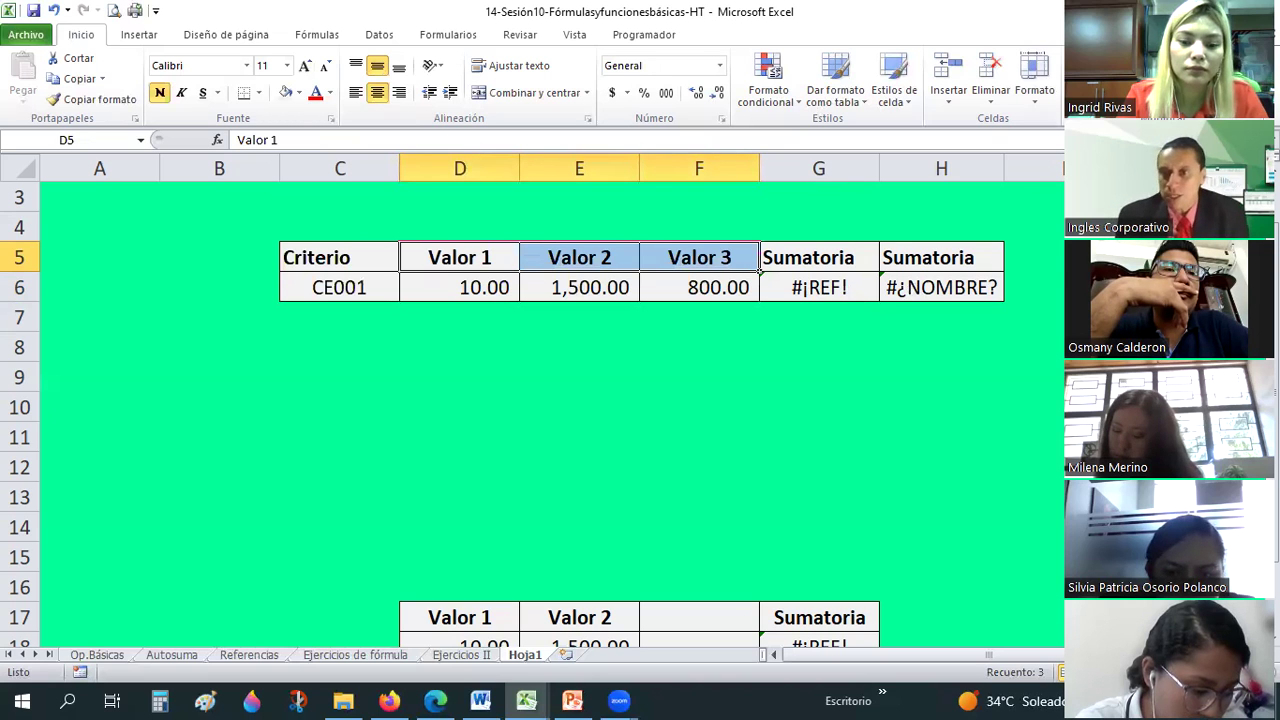
Format I5 like the Sumatoria cells and type the header 'Resultado busq.'
left_click(1034, 257)
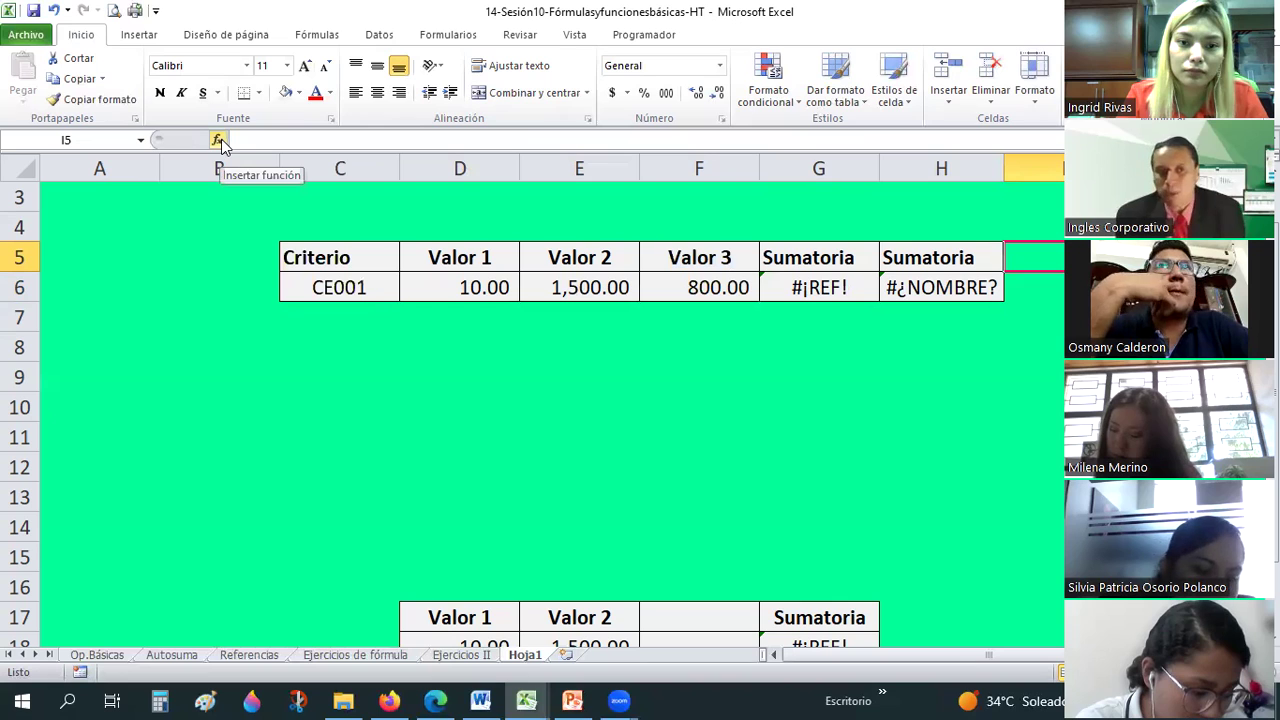
left_click_drag(925, 258, 940, 288)
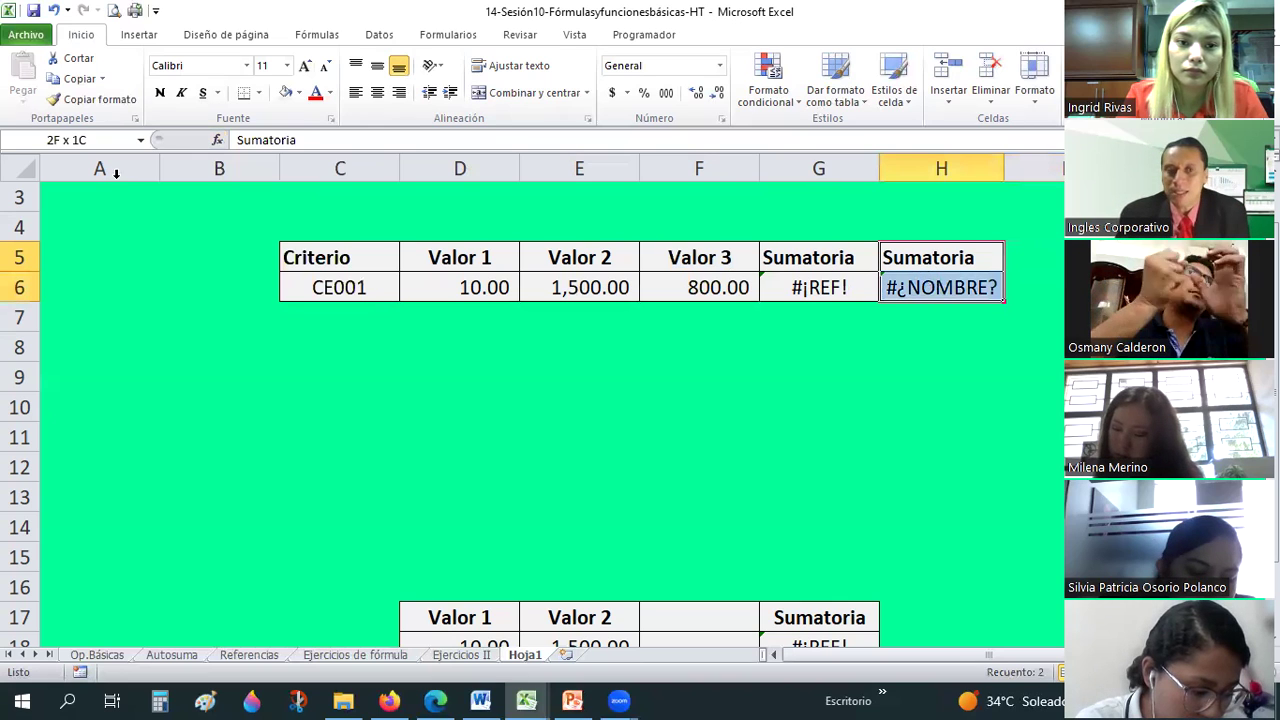
left_click(1040, 257)
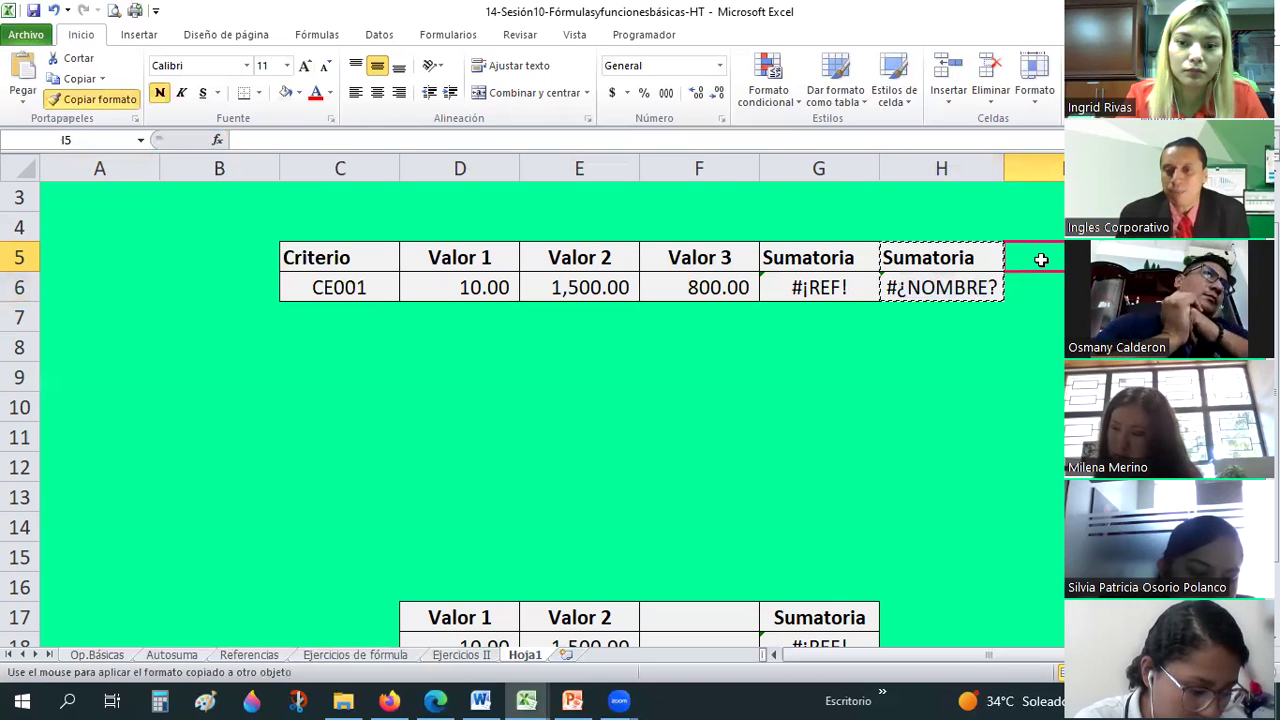
type("rESULTADO")
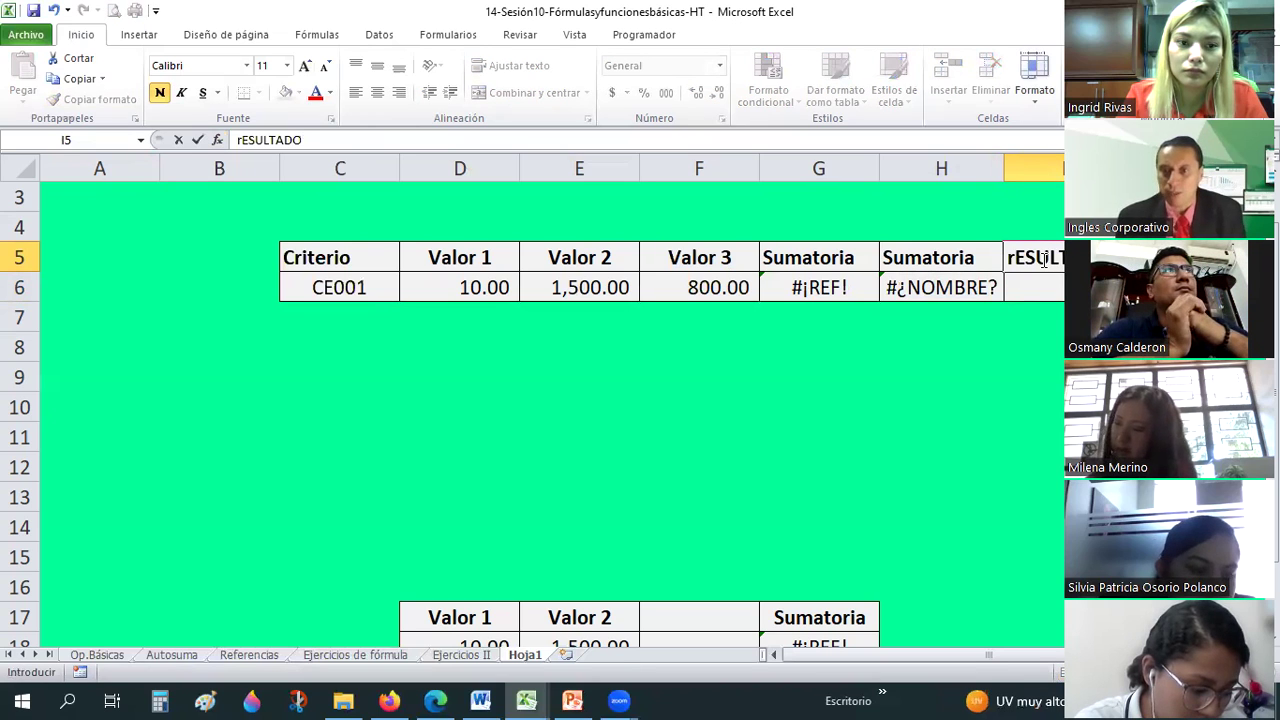
type(" busq.")
key("Return")
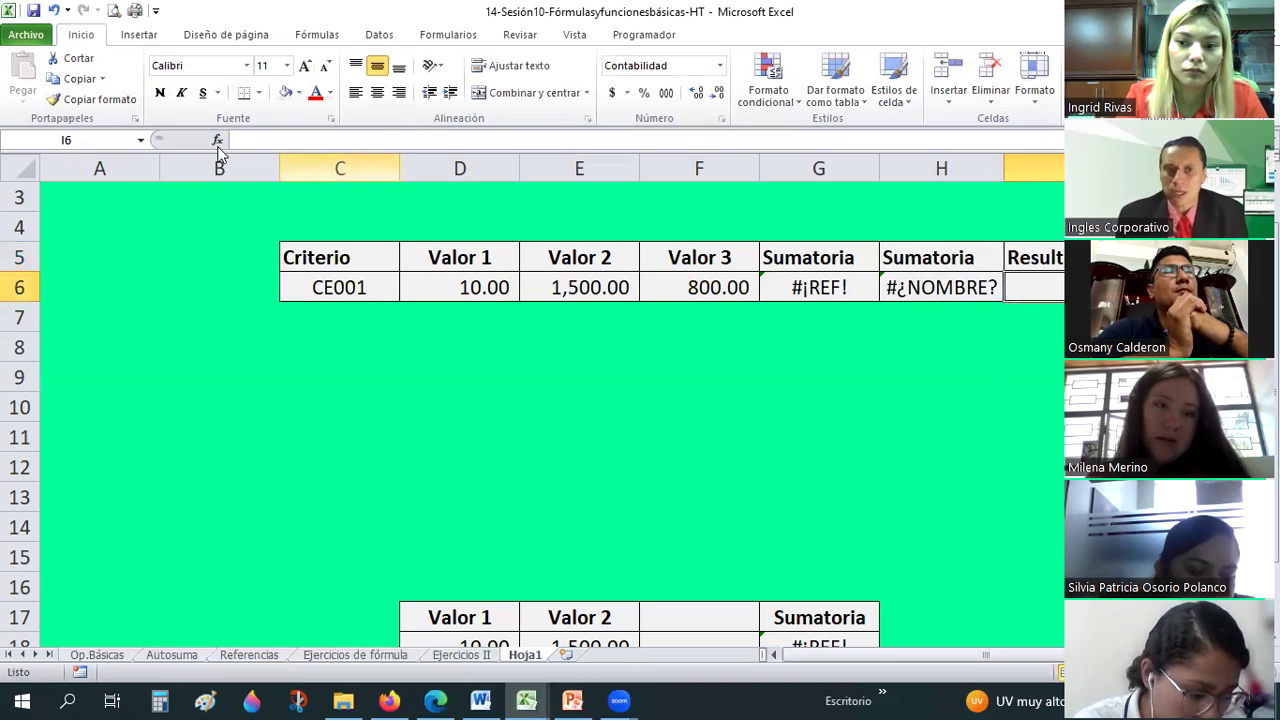
Search Insert Function for 'consulta' and choose CONSULTAV for cell I6
key("shift+F3")
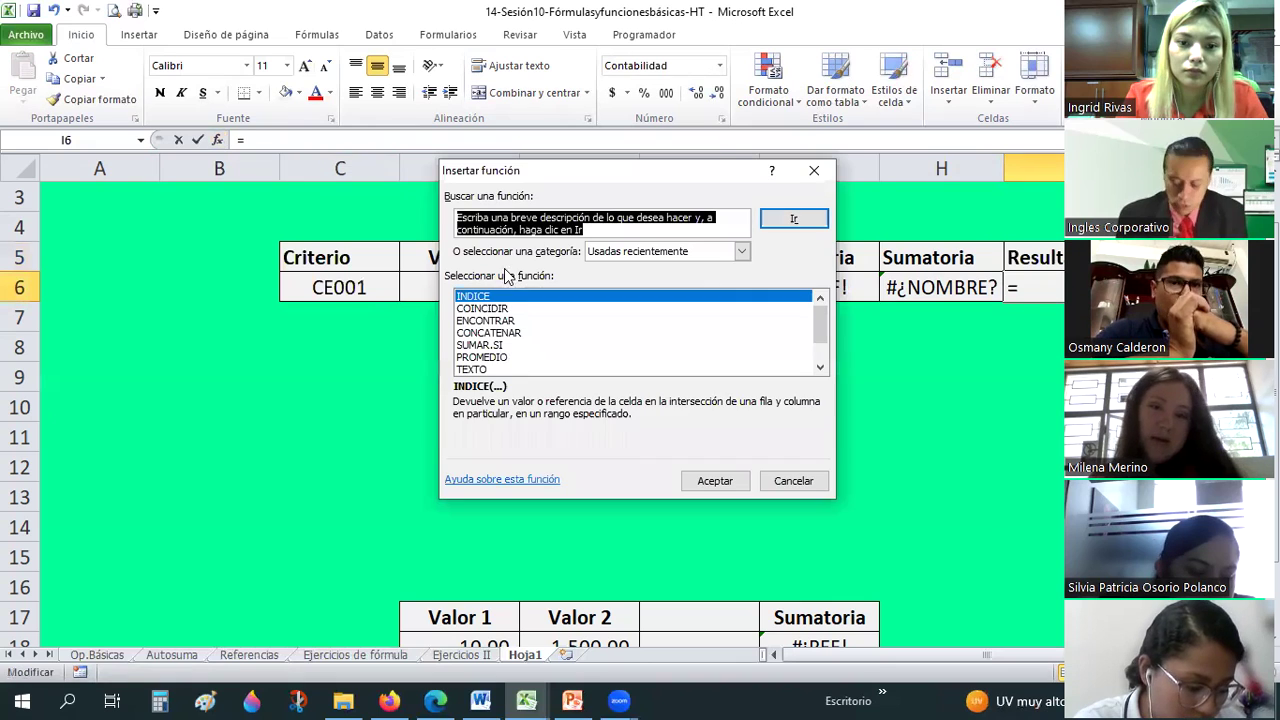
type("consul")
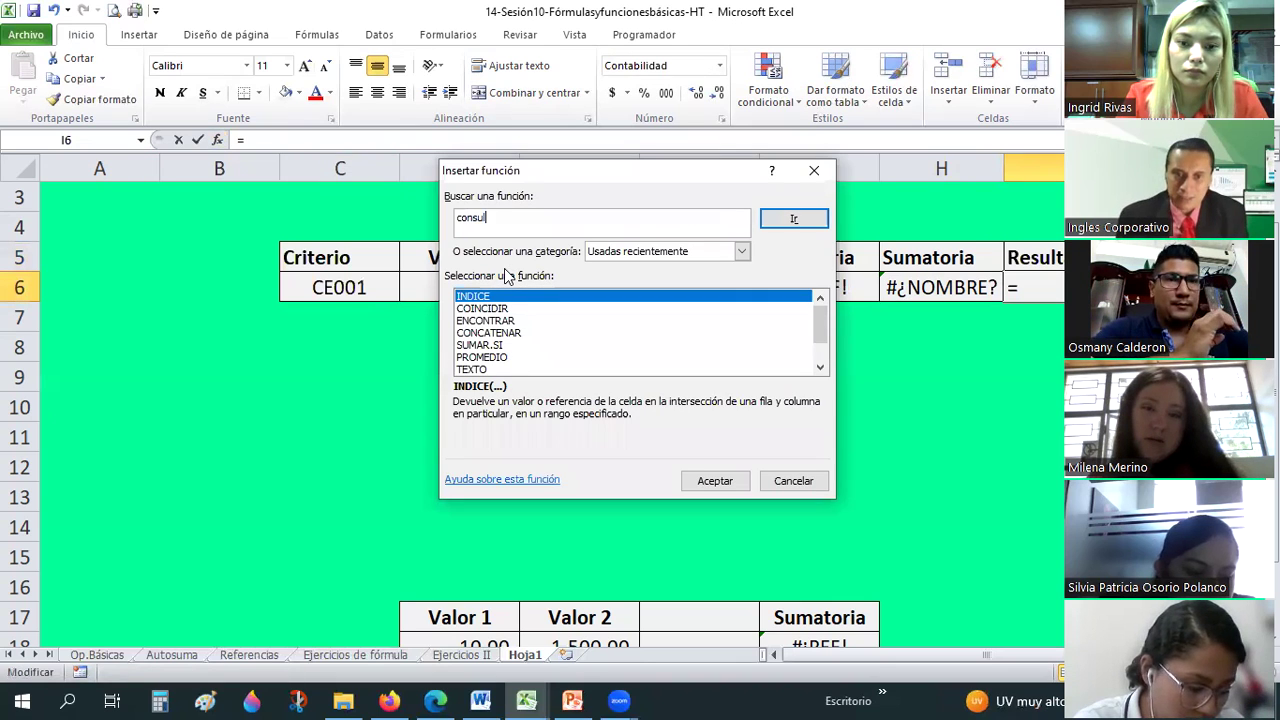
type("a")
left_click(798, 222)
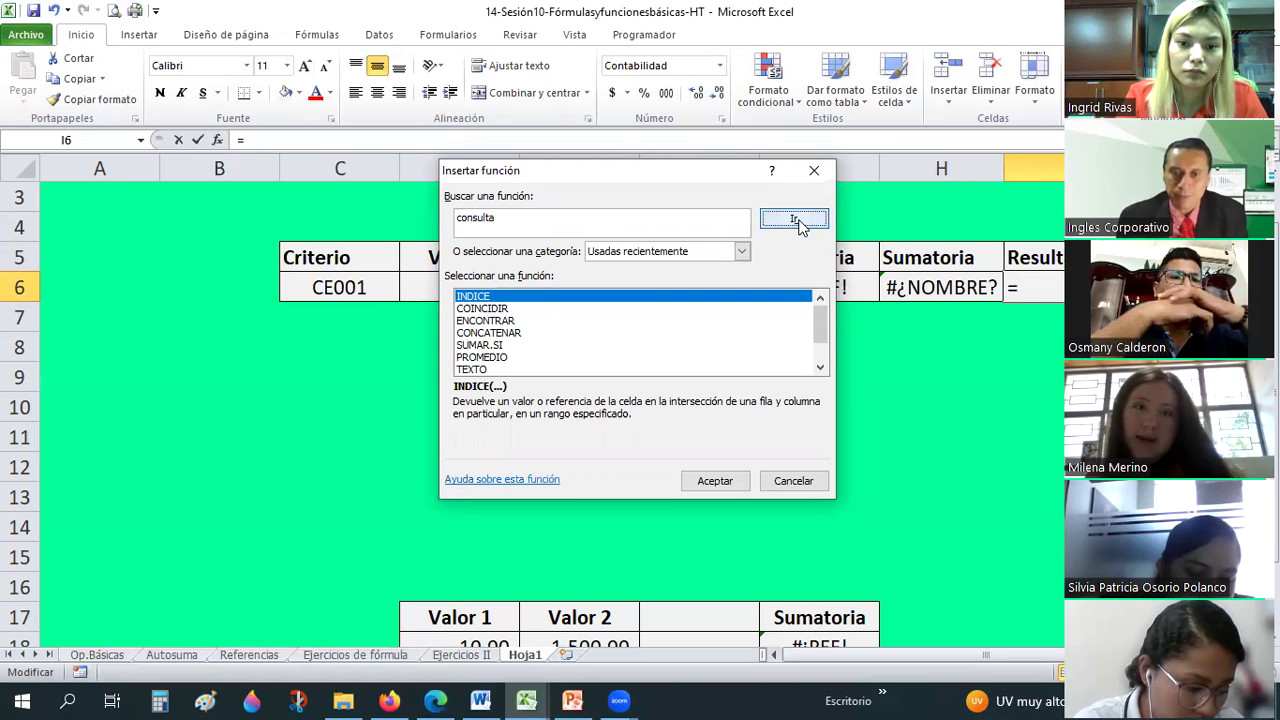
left_click(786, 220)
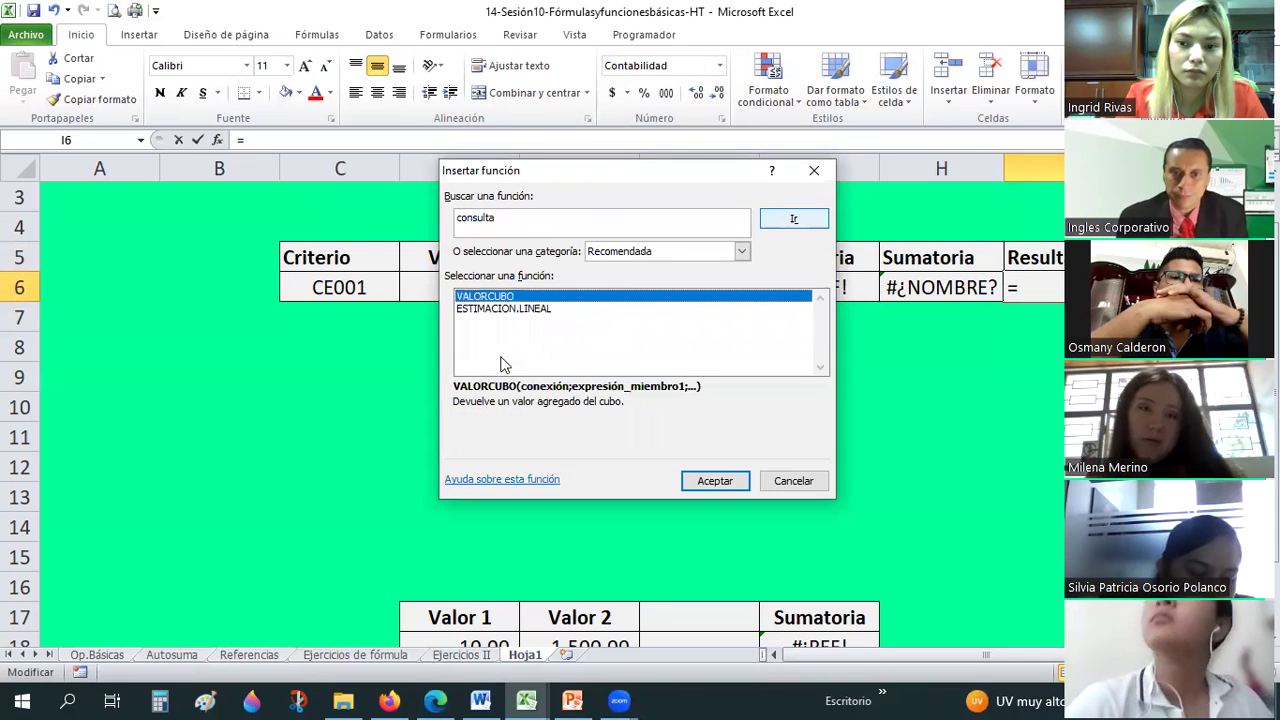
left_click(497, 221)
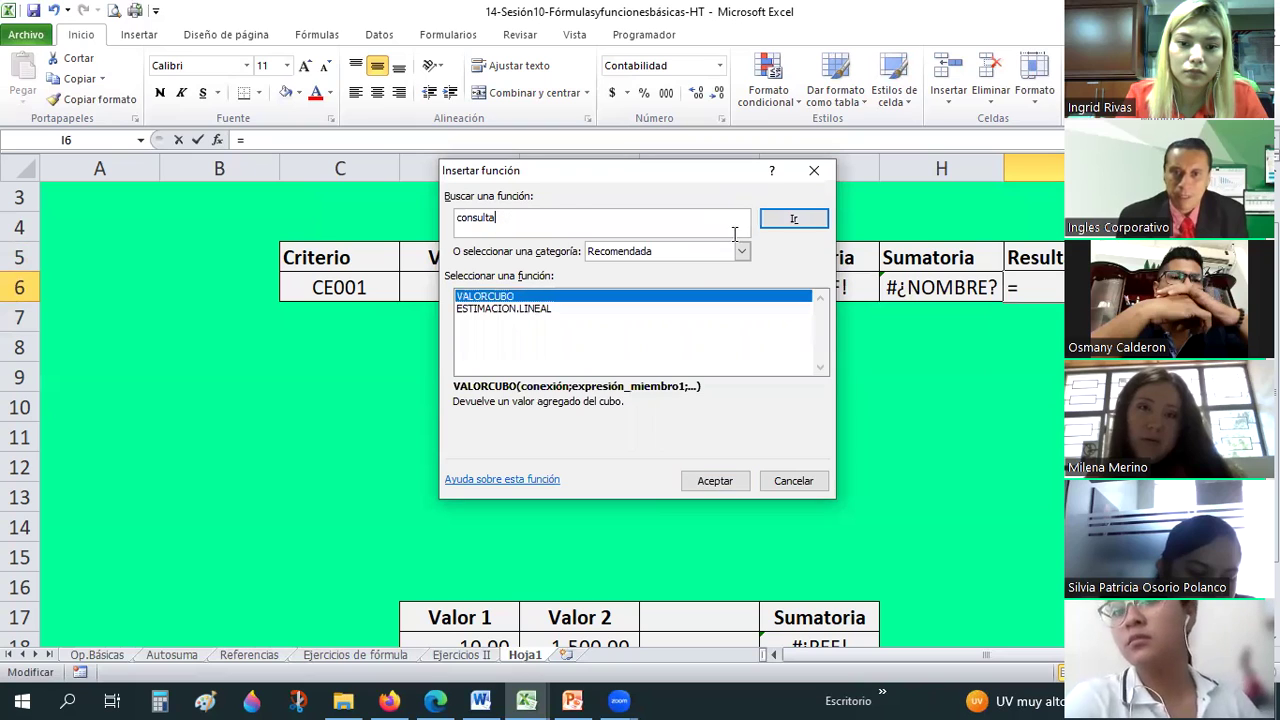
type("r")
left_click(797, 230)
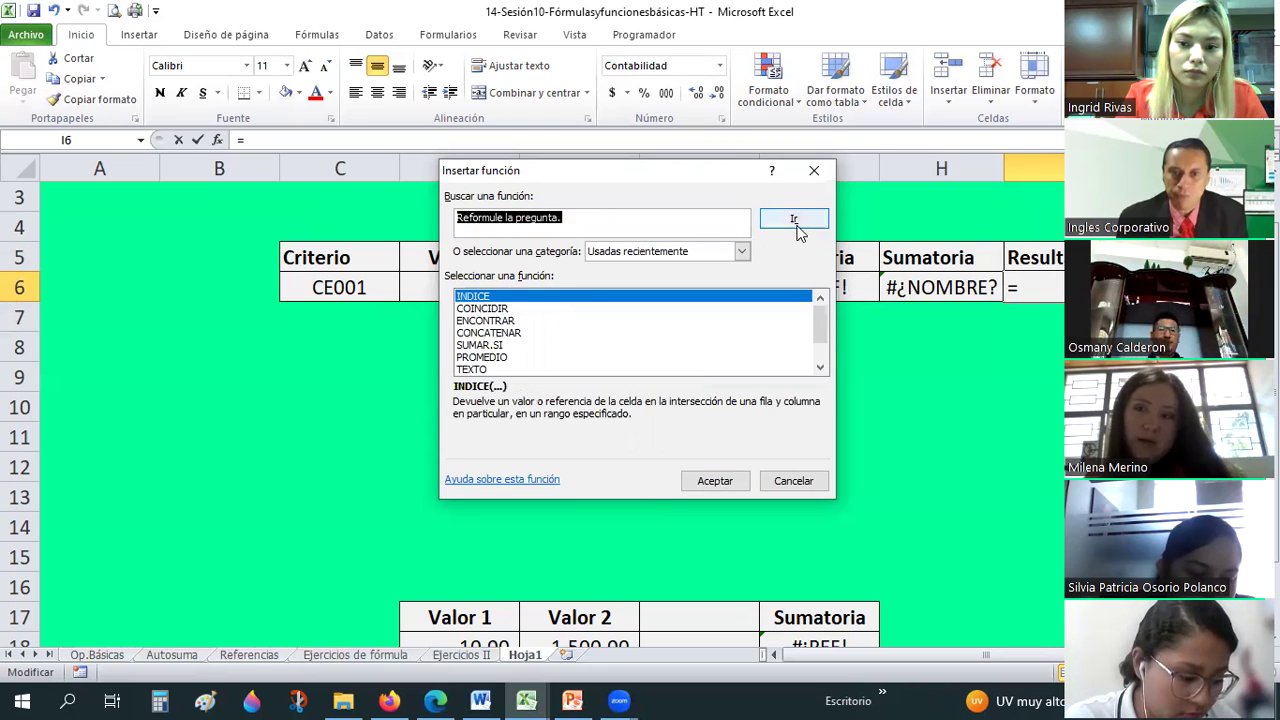
type("consultar")
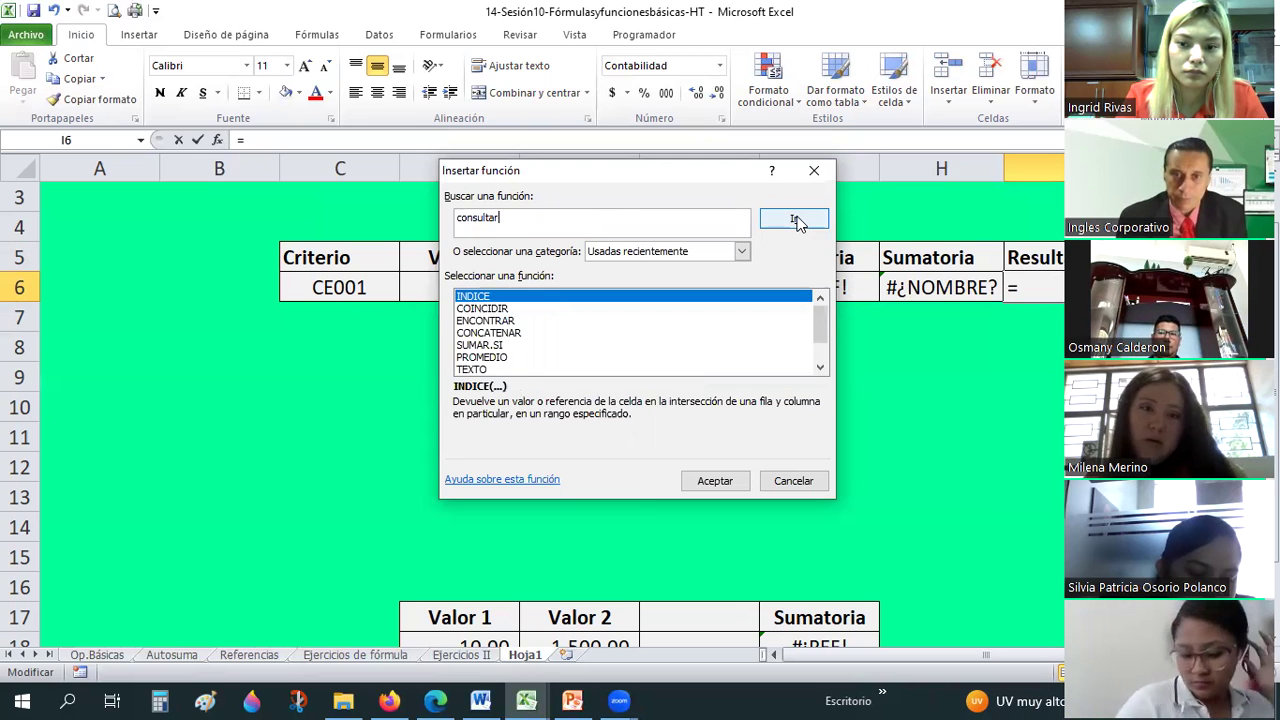
left_click(797, 222)
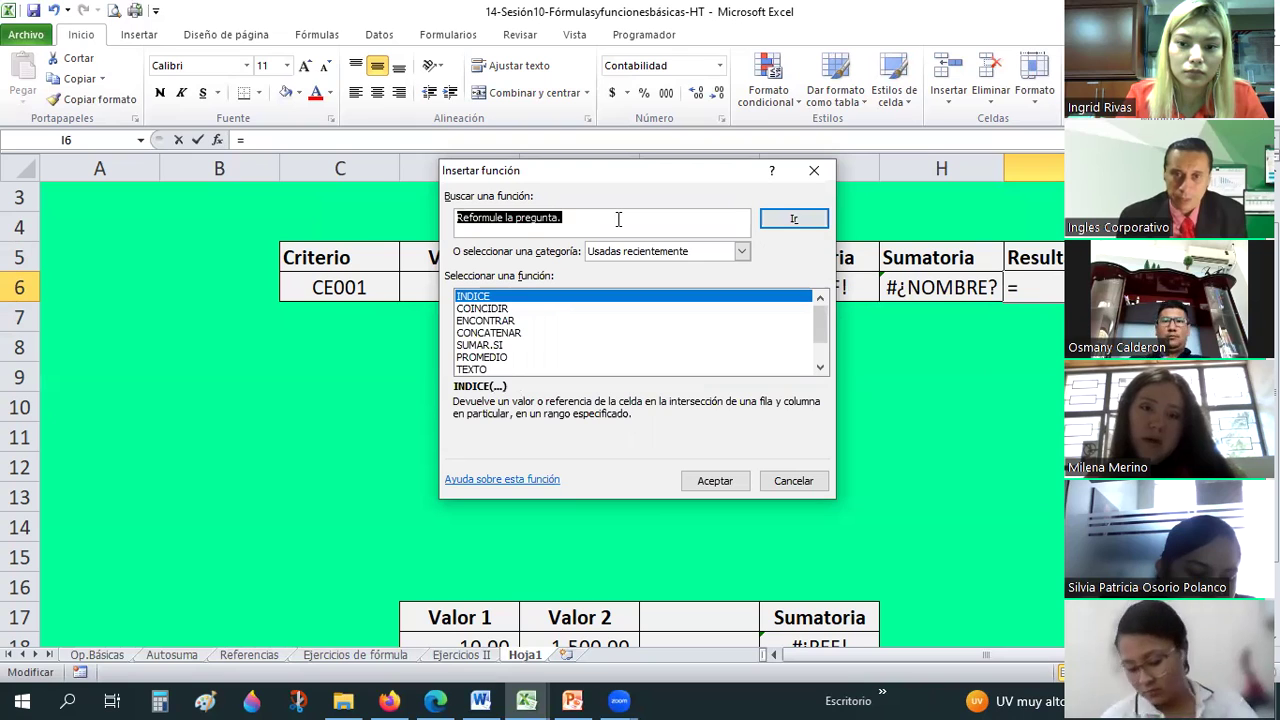
scroll(610, 341, "down", 1)
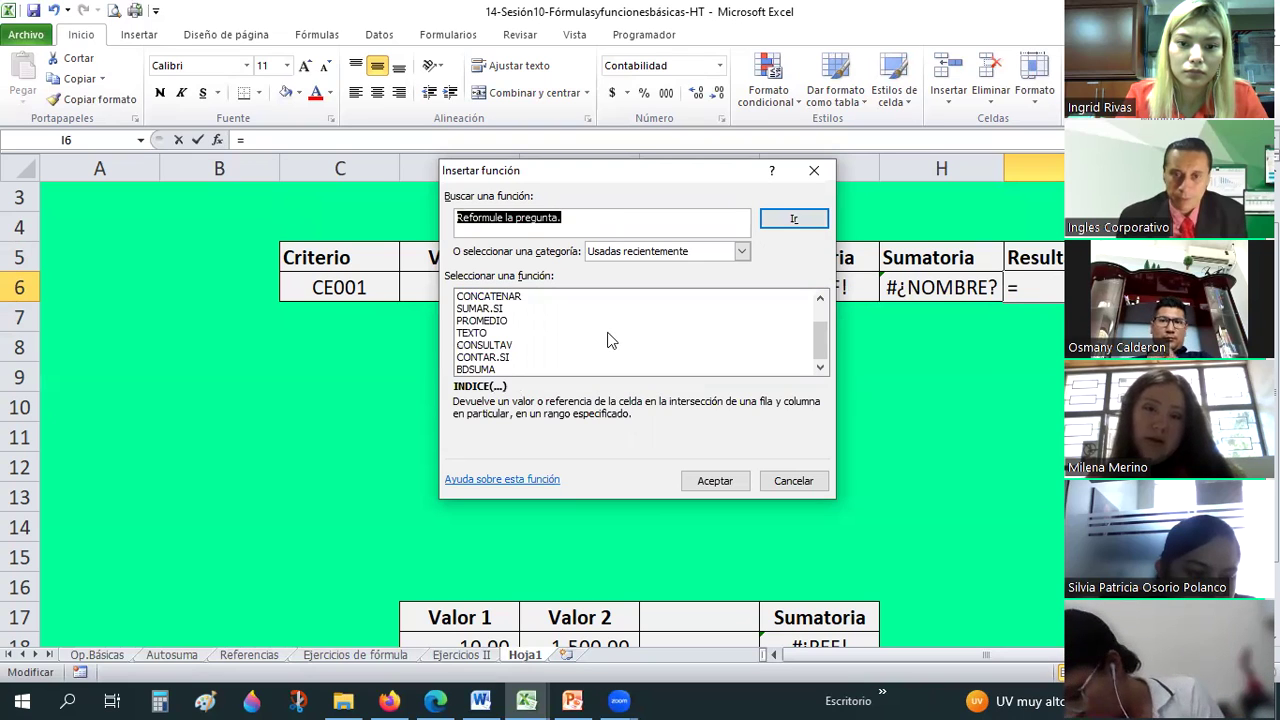
left_click(480, 345)
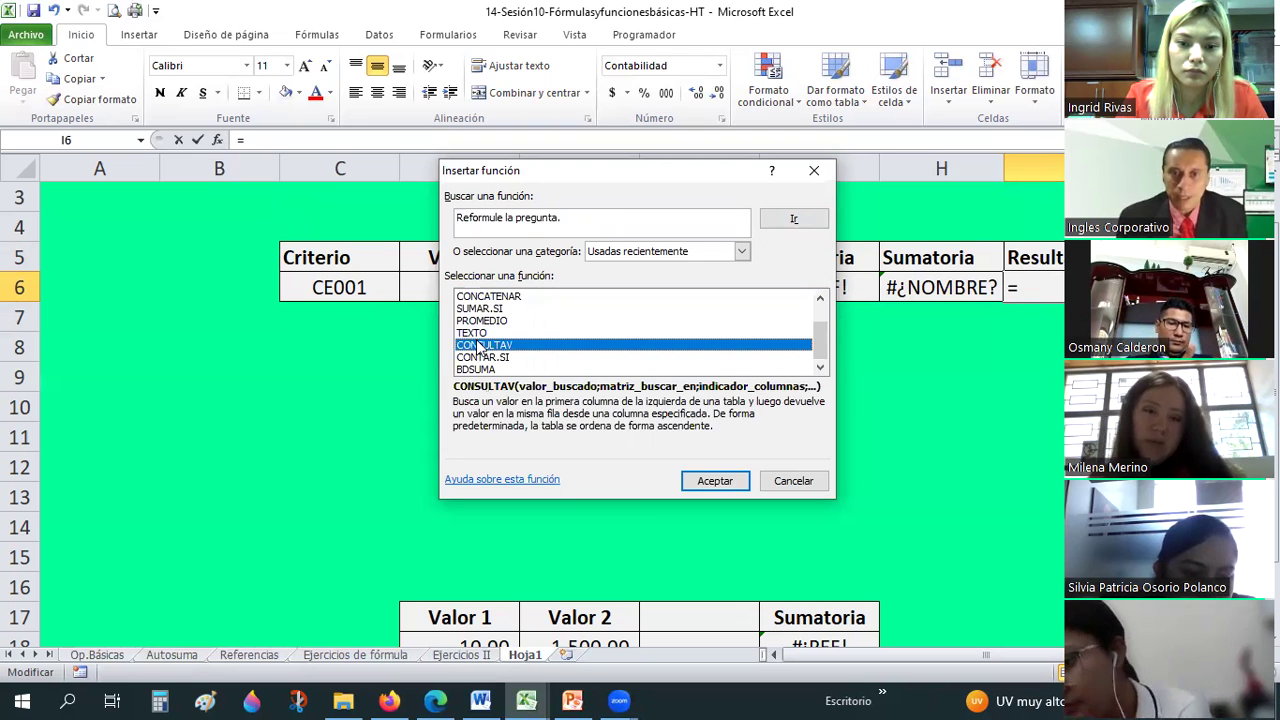
double_click(480, 345)
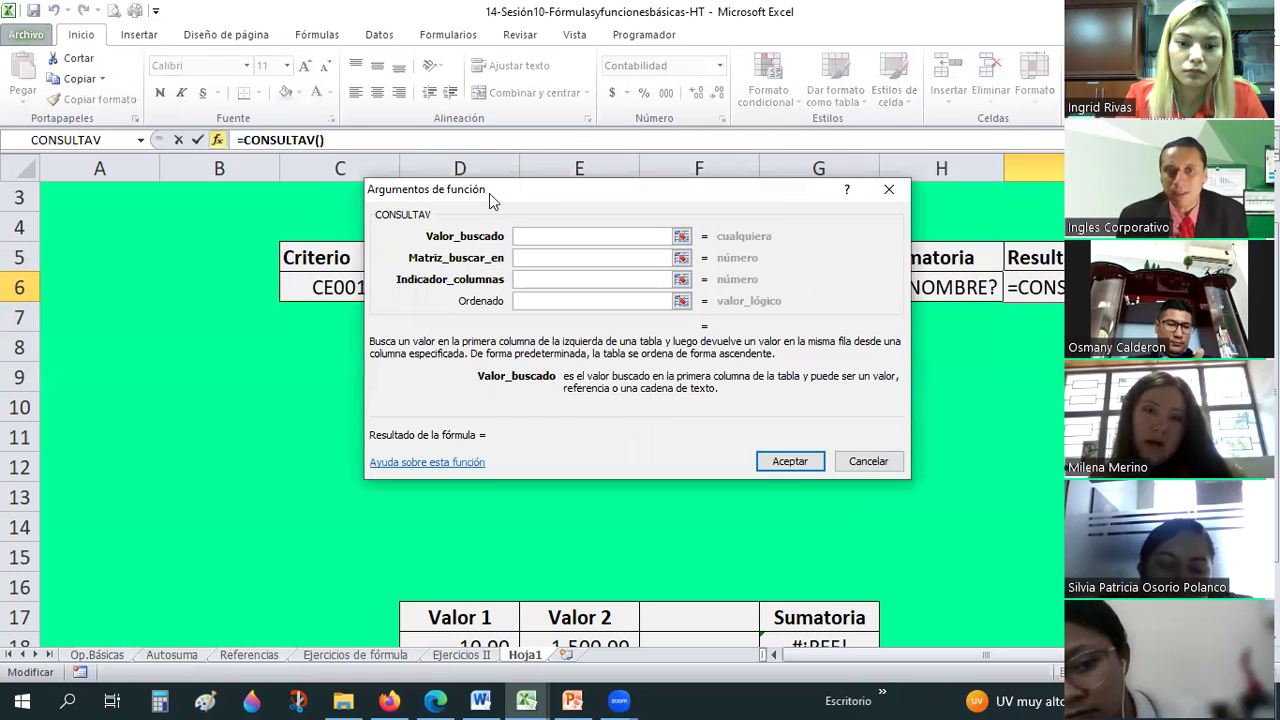
Start filling CONSULTAV with C6 and the C6:F6 range, then abandon the entry
left_click(352, 290)
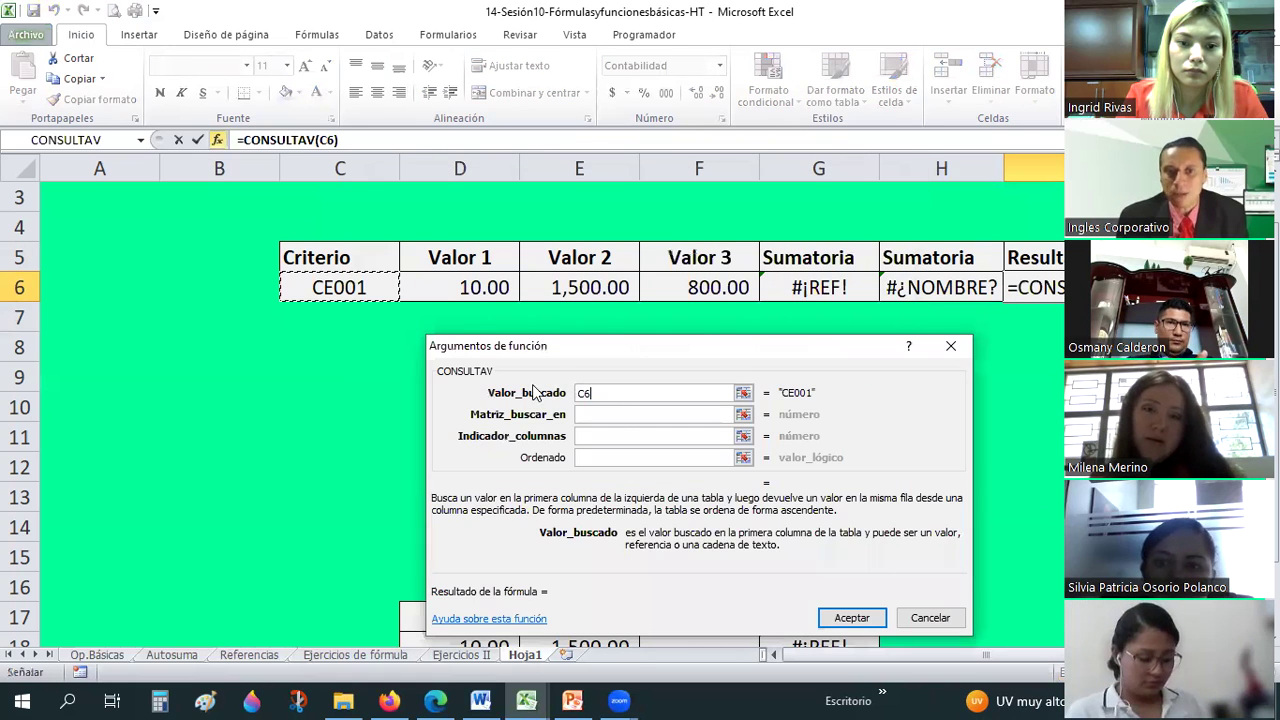
mouse_move(368, 288)
left_mouse_down()
mouse_move(750, 290)
mouse_move(737, 301)
left_mouse_up()
key("F4")
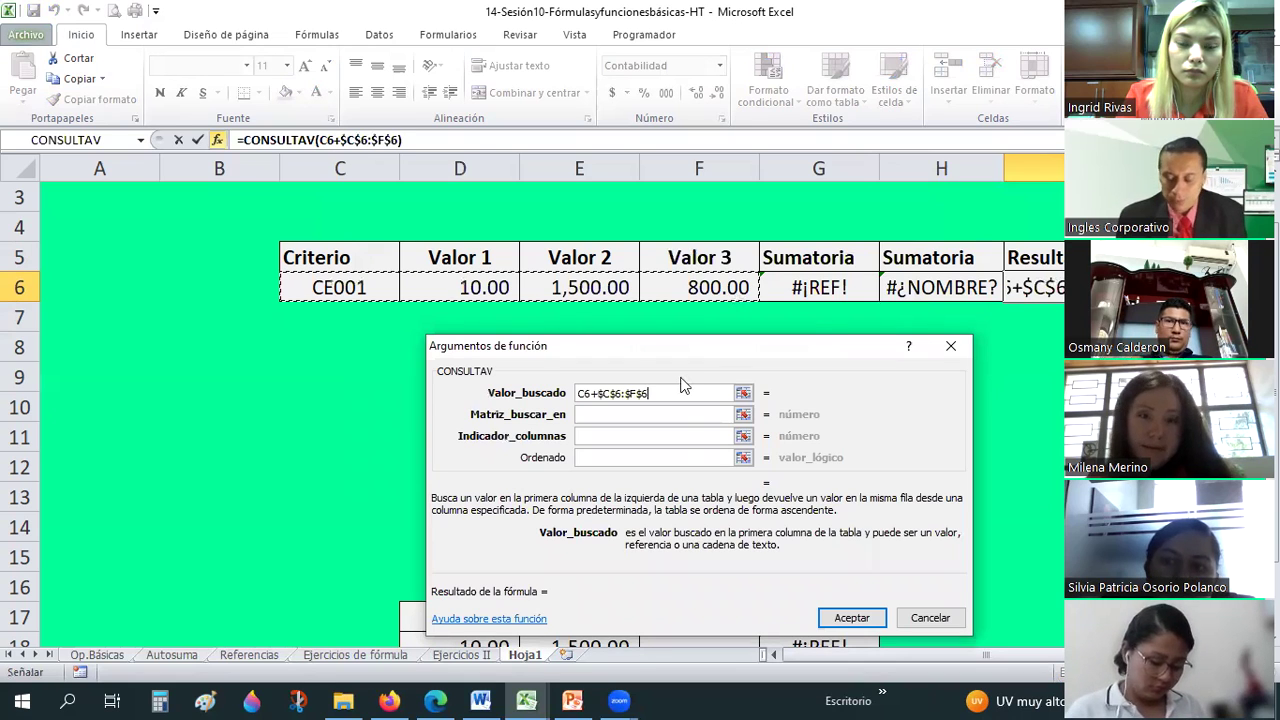
key("Escape")
Insert CONSULTAV in I6 with lookup C6, table $C$6:$F$6, column 3 and match 0
left_click(217, 140)
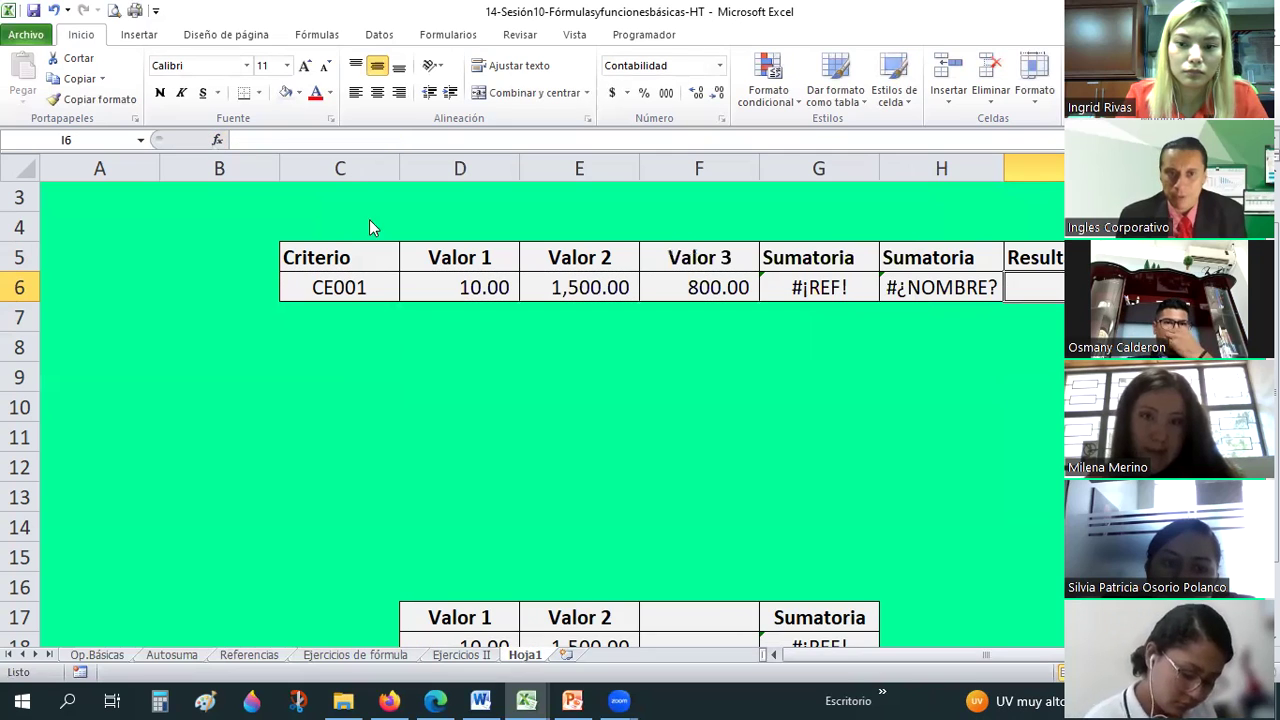
double_click(565, 455)
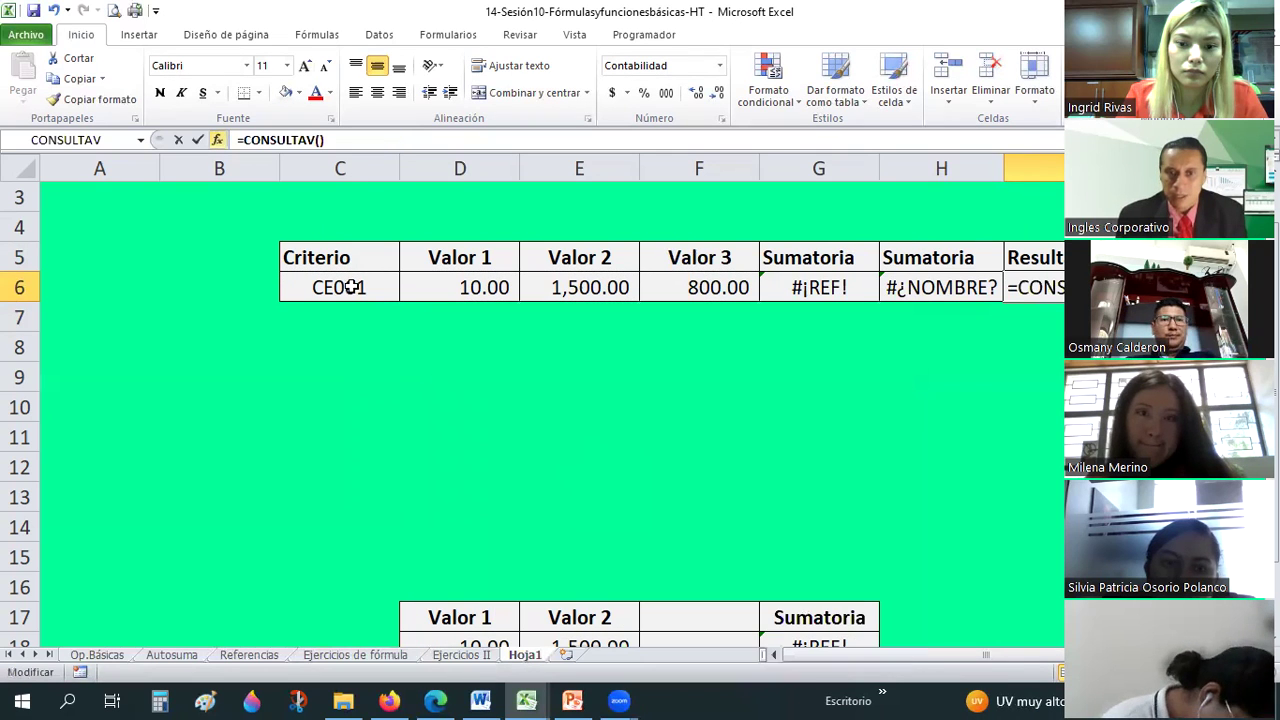
type("C6")
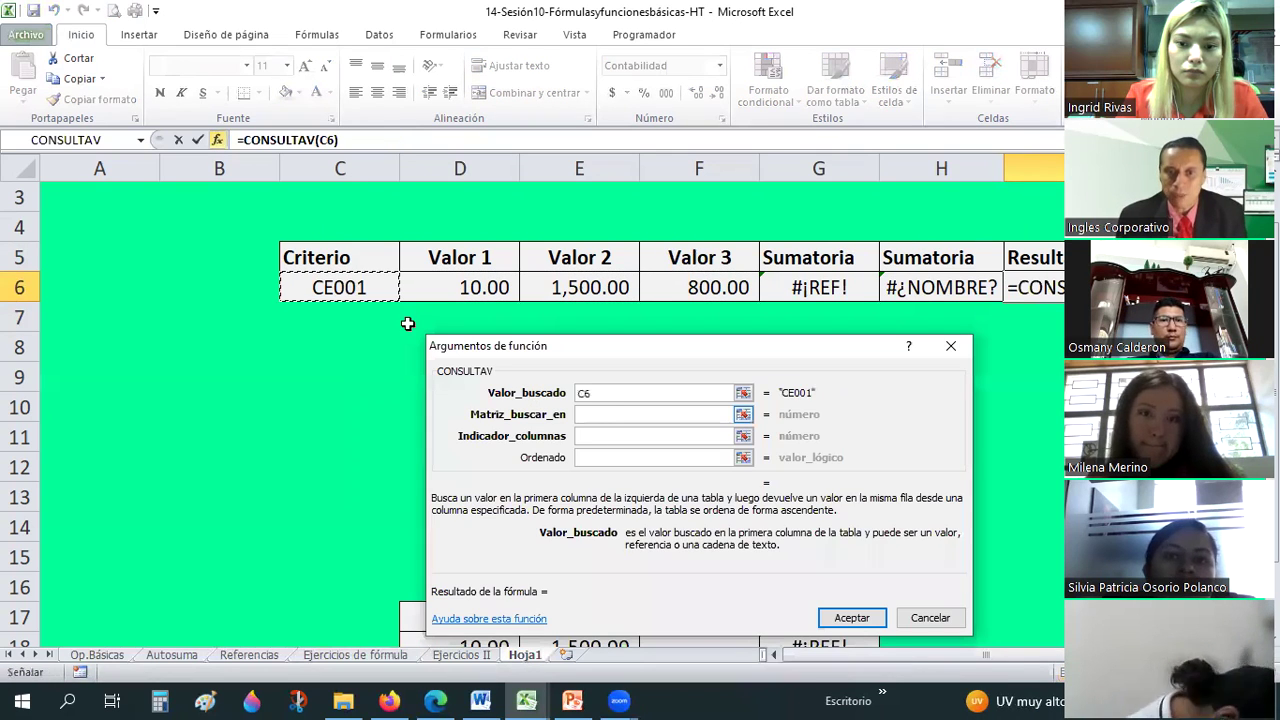
key("Tab")
left_click_drag(340, 287, 707, 288)
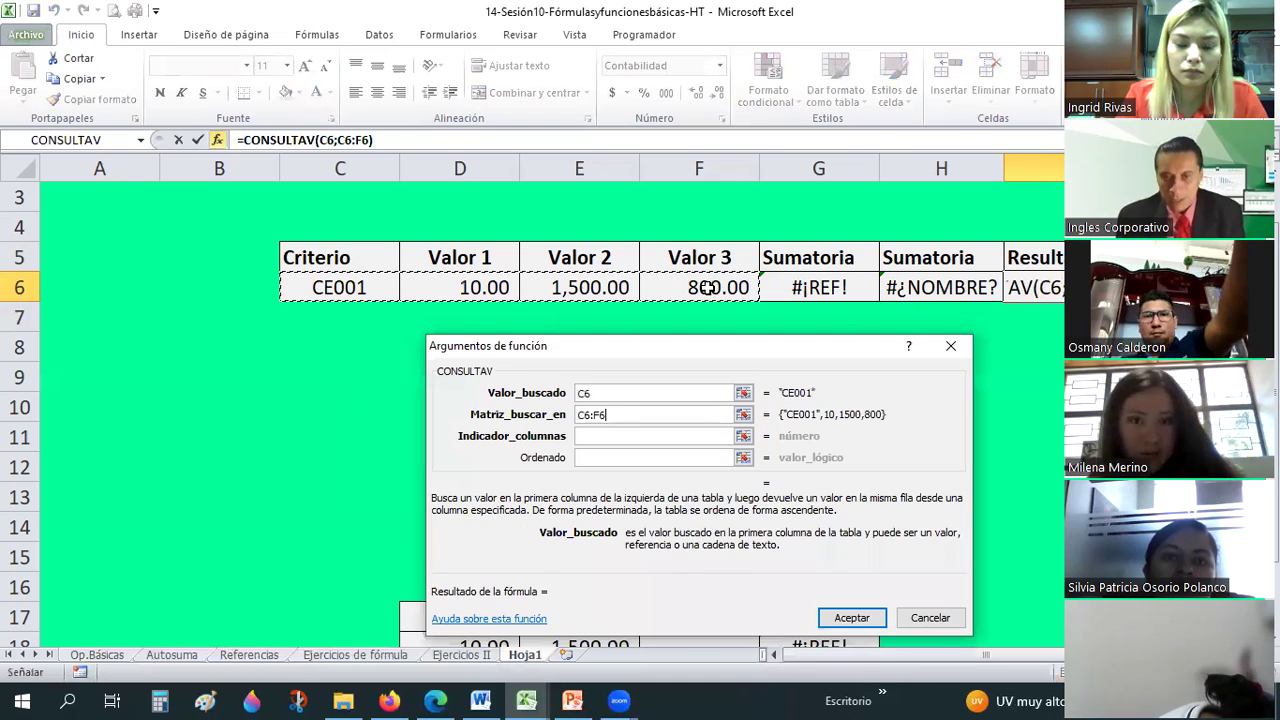
key("F4")
key("Tab")
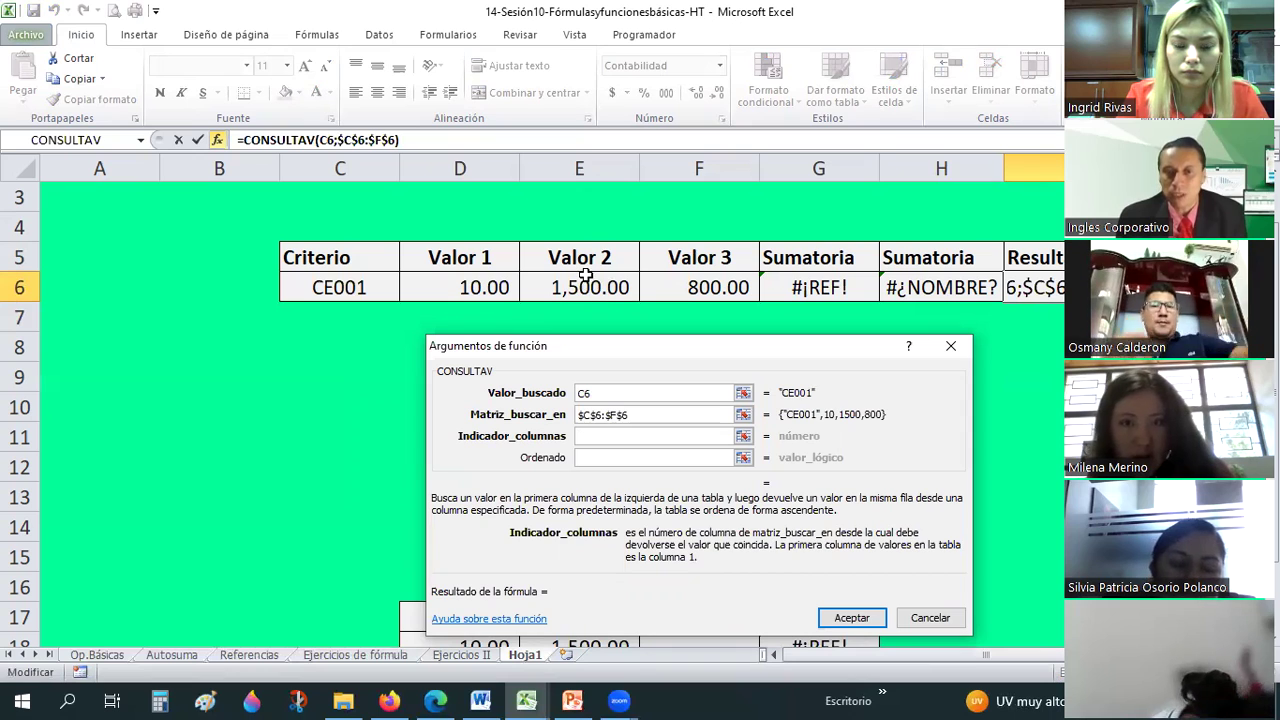
type("3")
left_click(630, 456)
type("0")
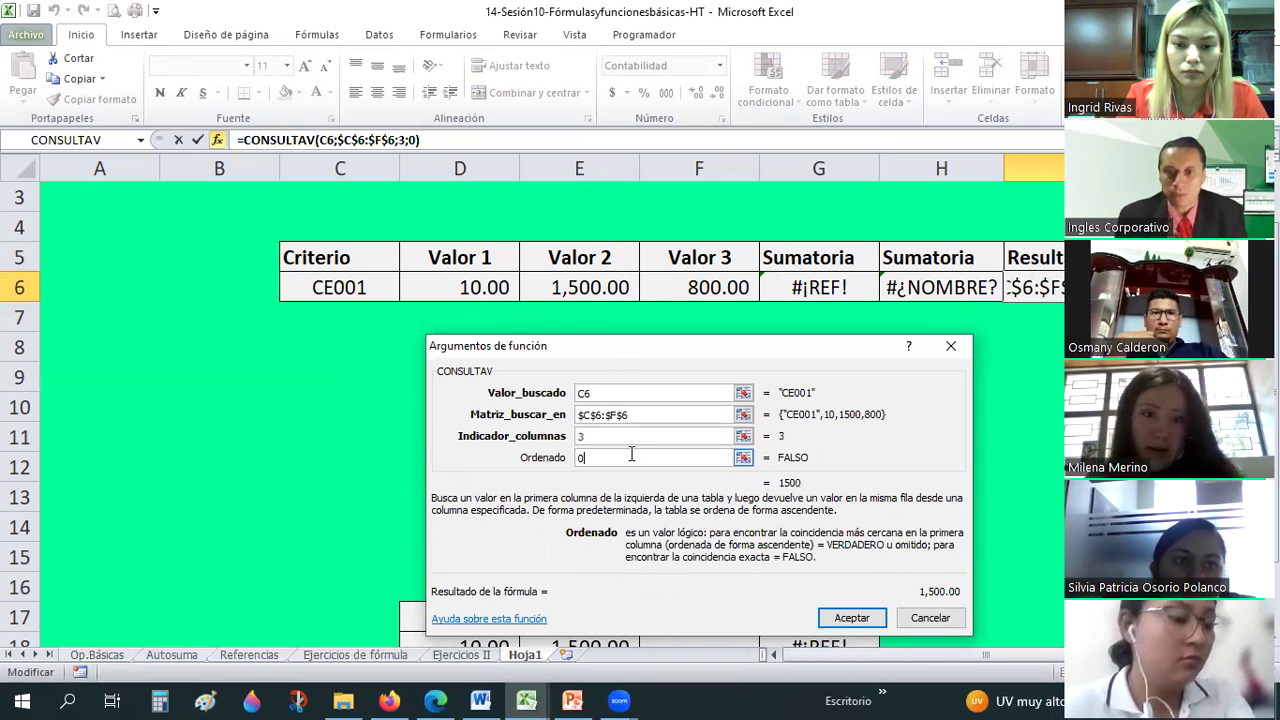
left_click(850, 614)
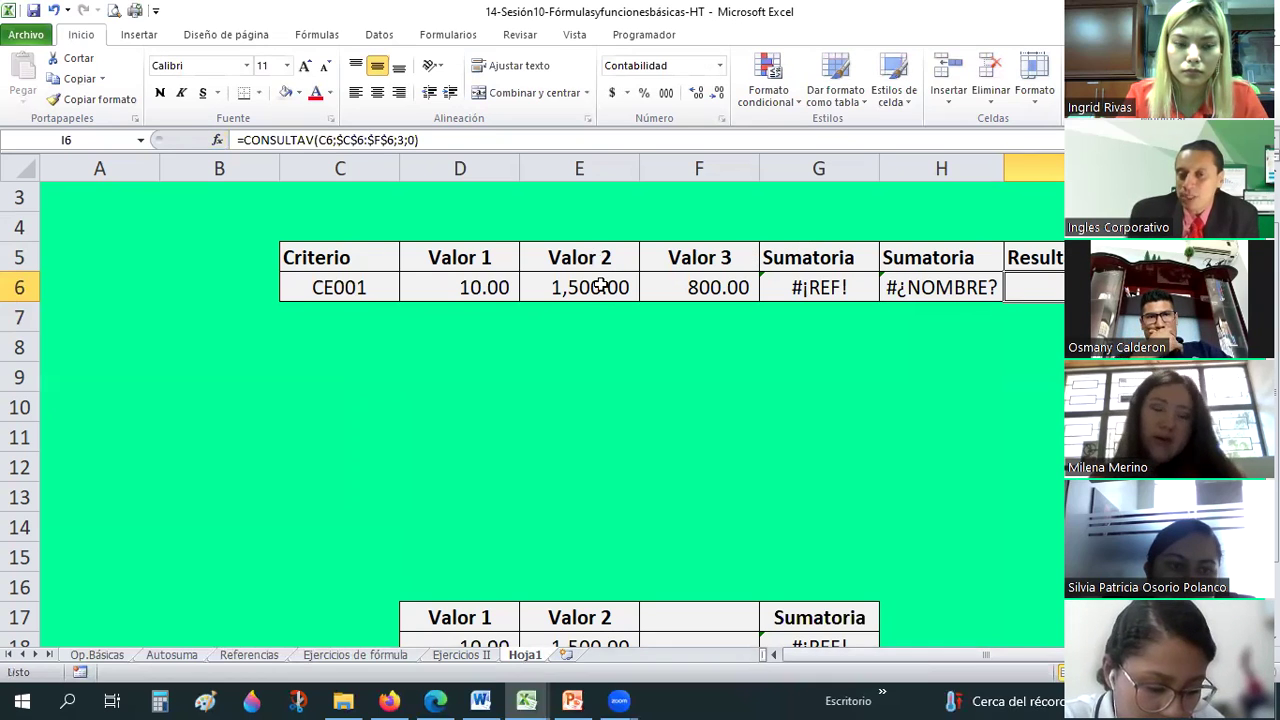
Highlight C5, C6 and E6 to explain the lookup, then open I6's CONSULTAV arguments
left_click_drag(590, 258, 601, 287)
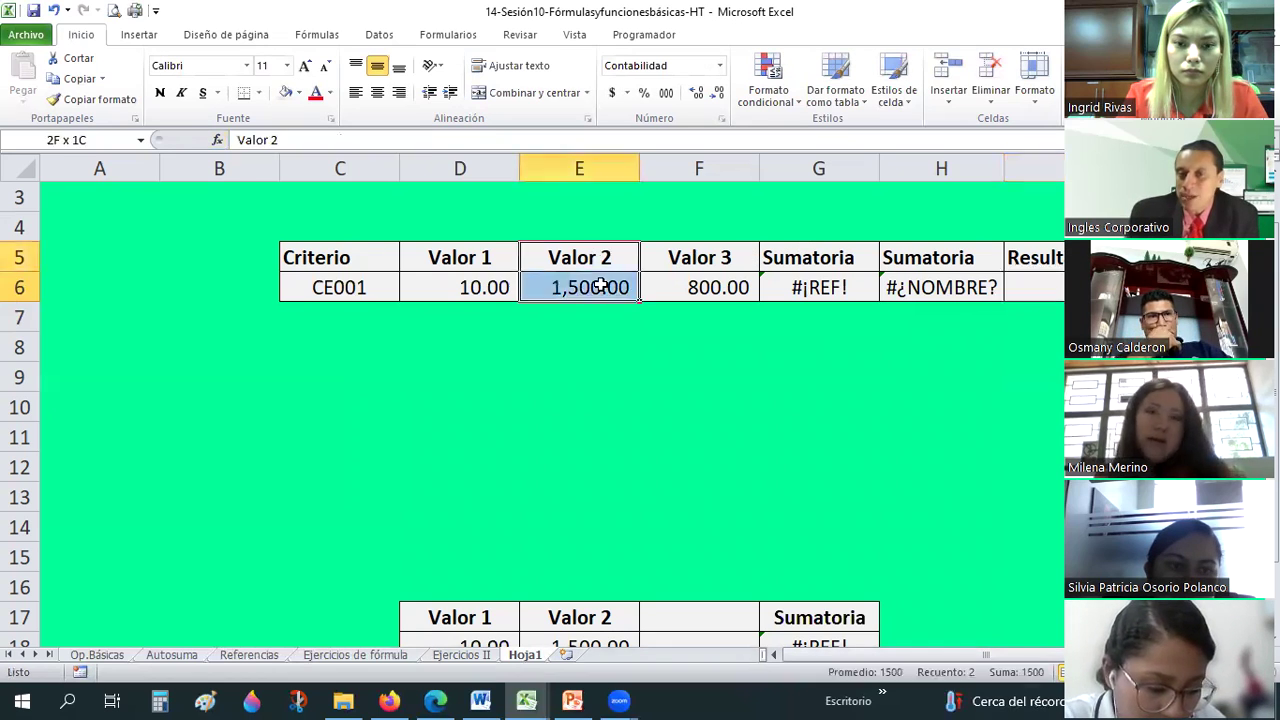
left_click(380, 258)
left_click(371, 286, "shift")
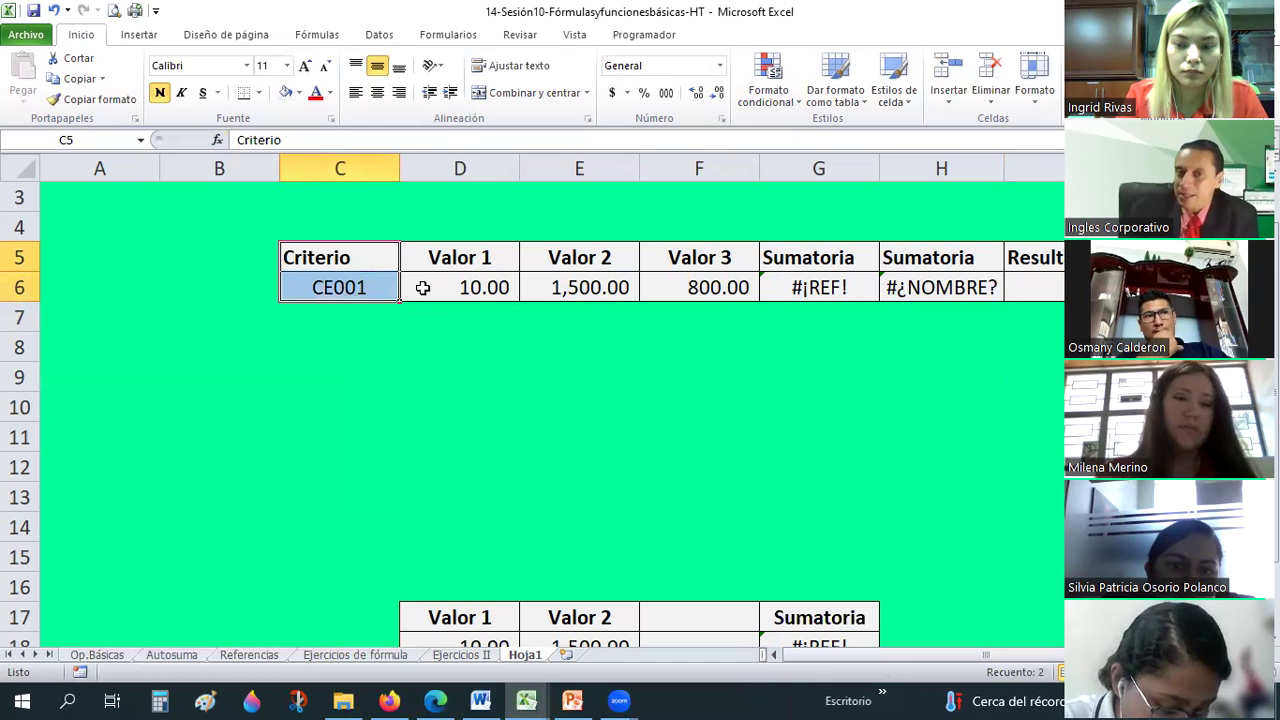
left_click(355, 285)
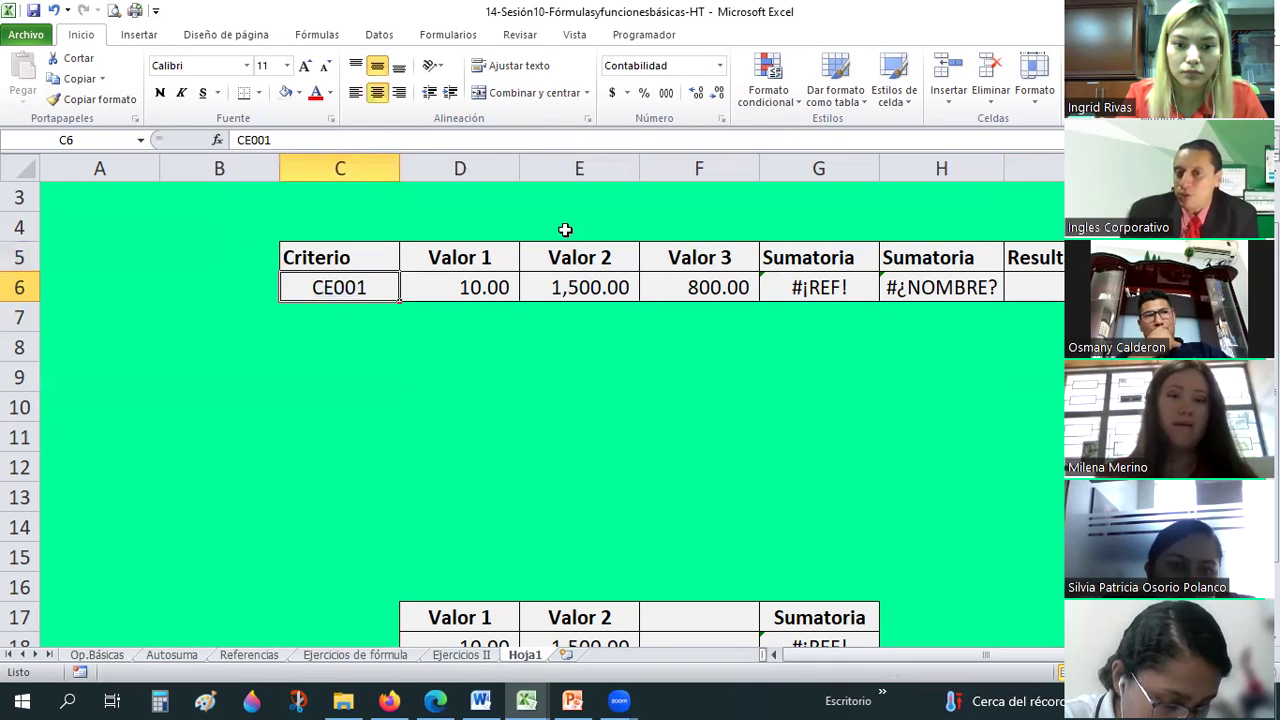
left_click(588, 287)
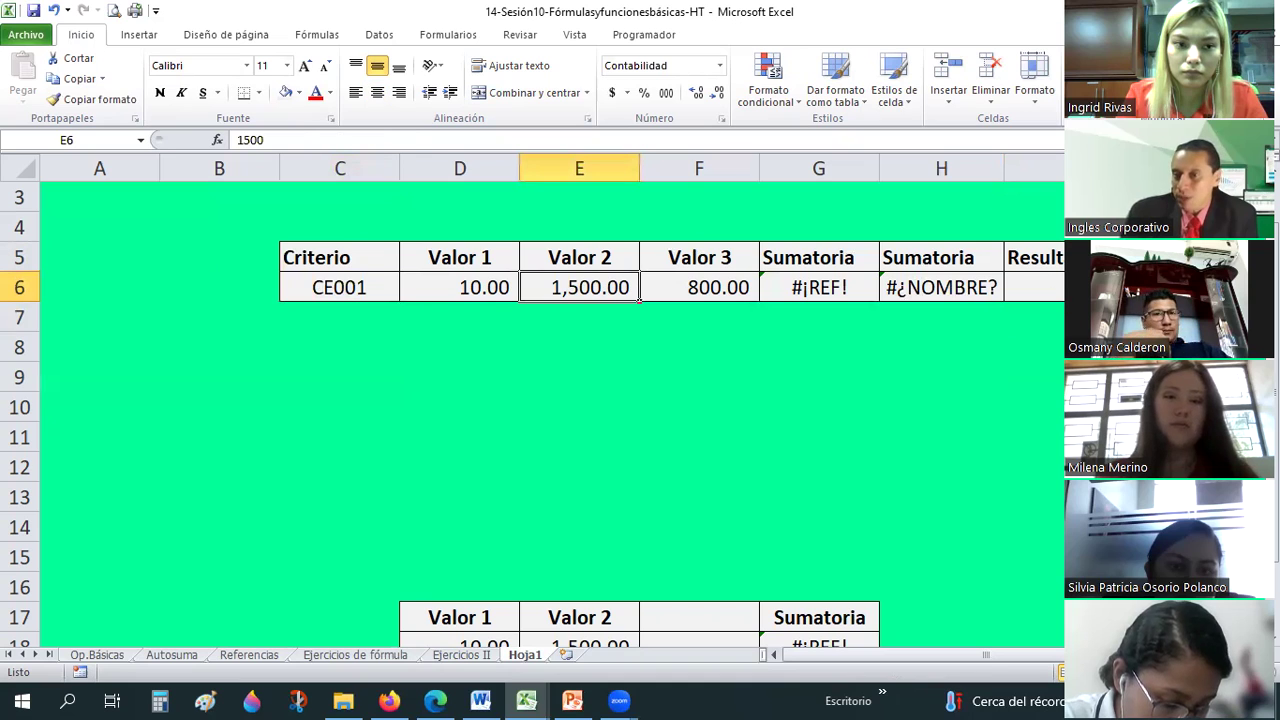
left_click(1034, 287)
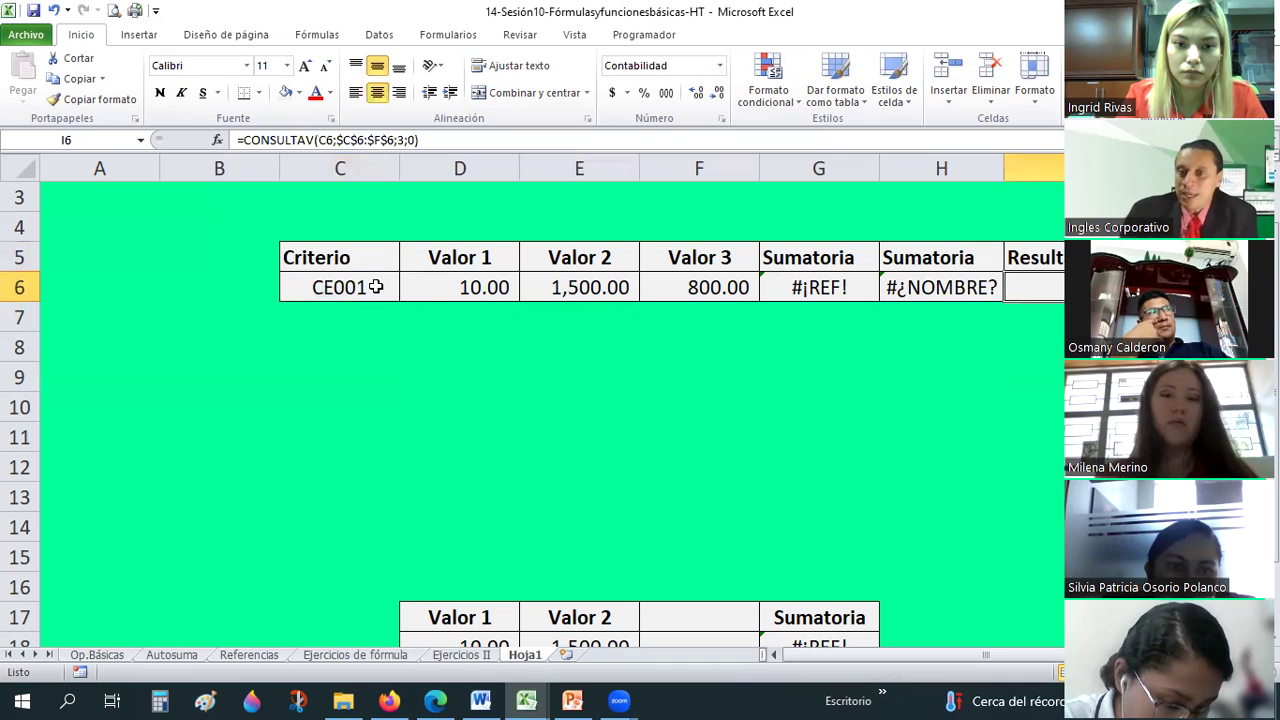
left_click(215, 143)
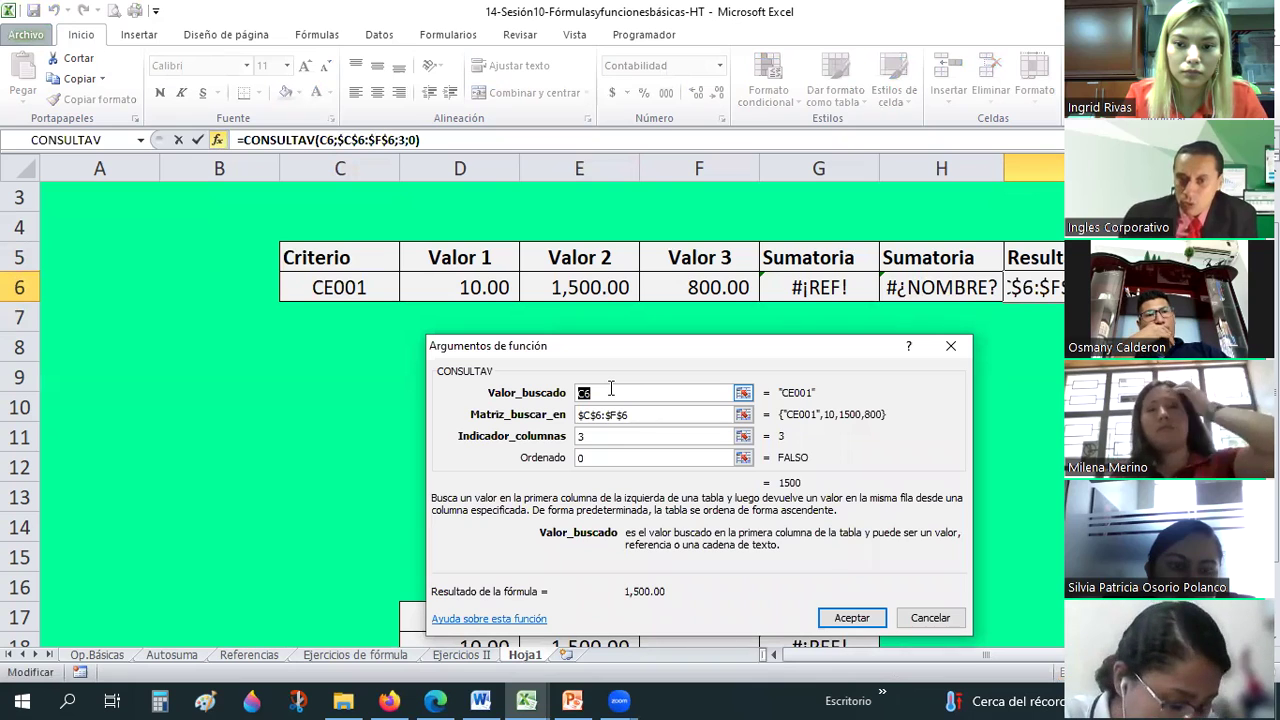
Change the lookup value of I6's CONSULTAV from C6 to 25 and commit it
type("25")
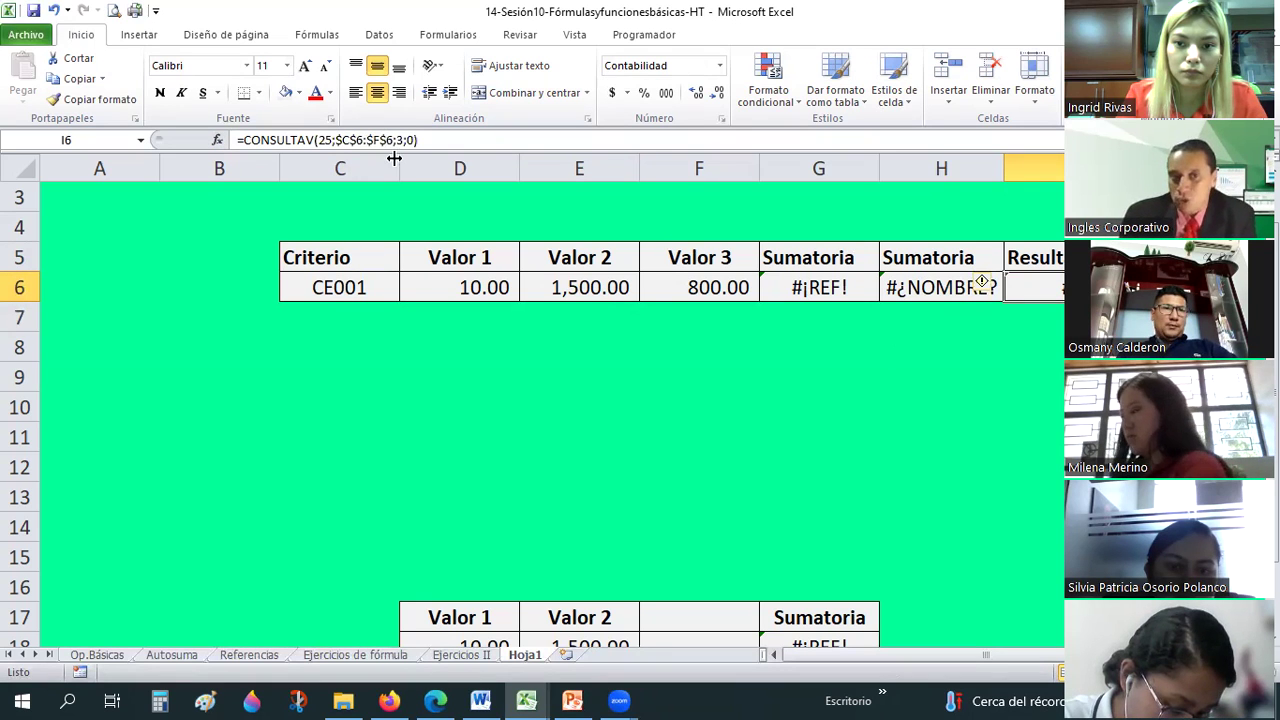
left_click(215, 141)
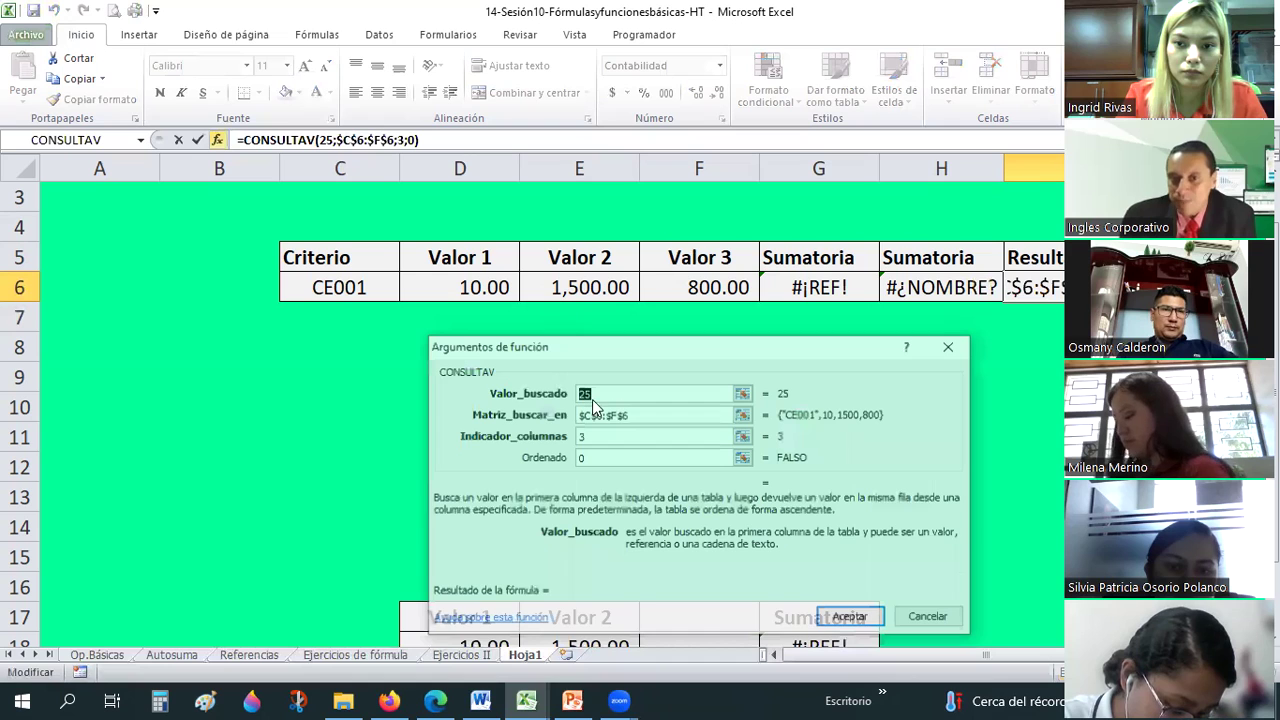
left_click(620, 410)
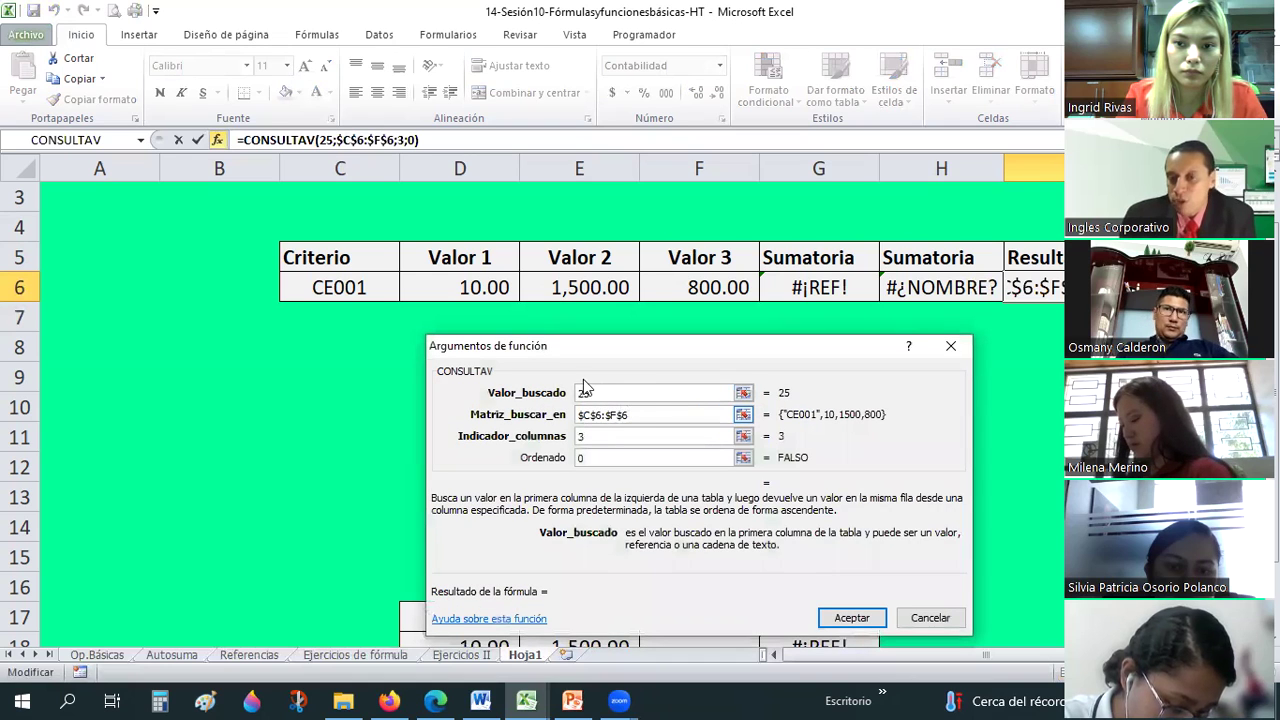
left_click(595, 392)
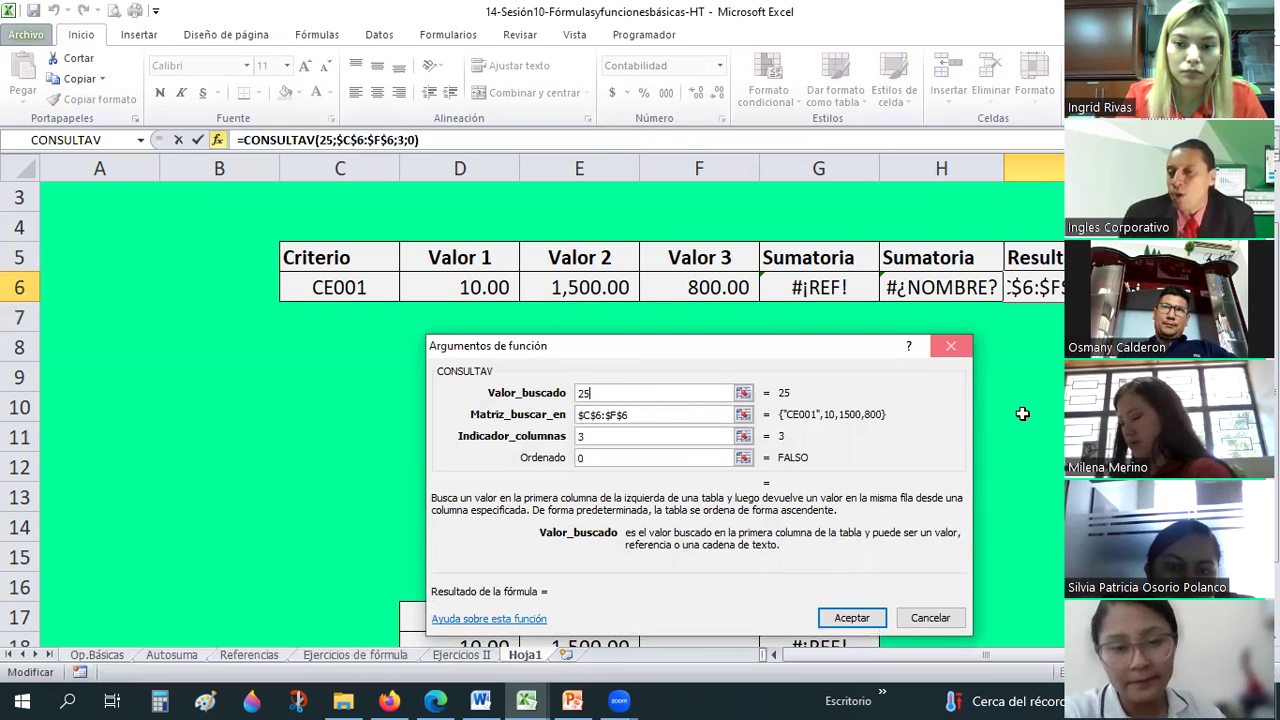
key("Return")
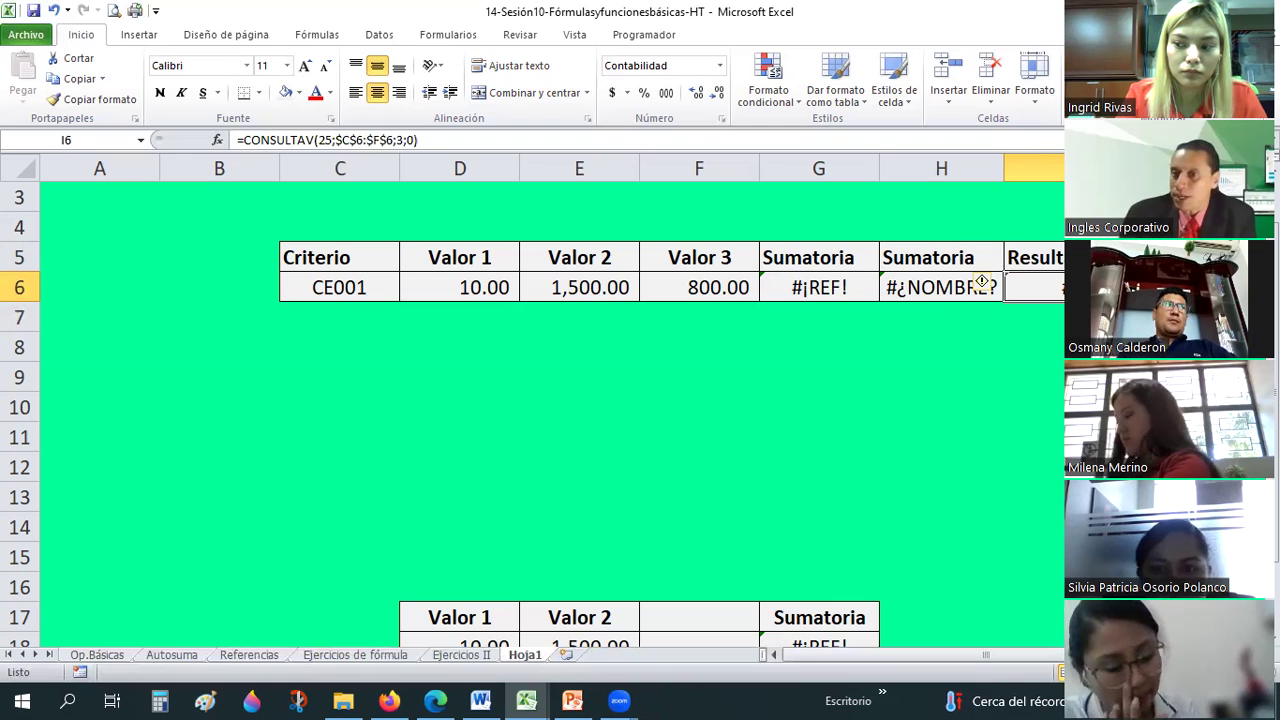
left_click(217, 141)
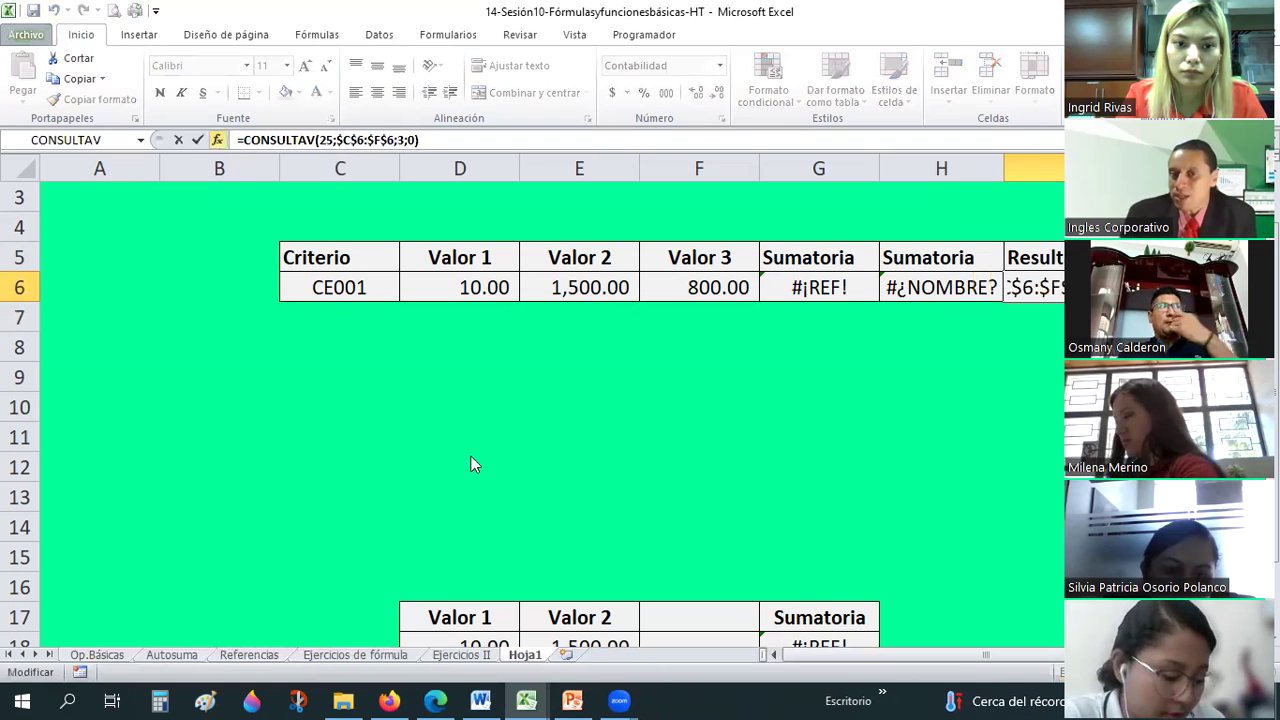
left_click(611, 396)
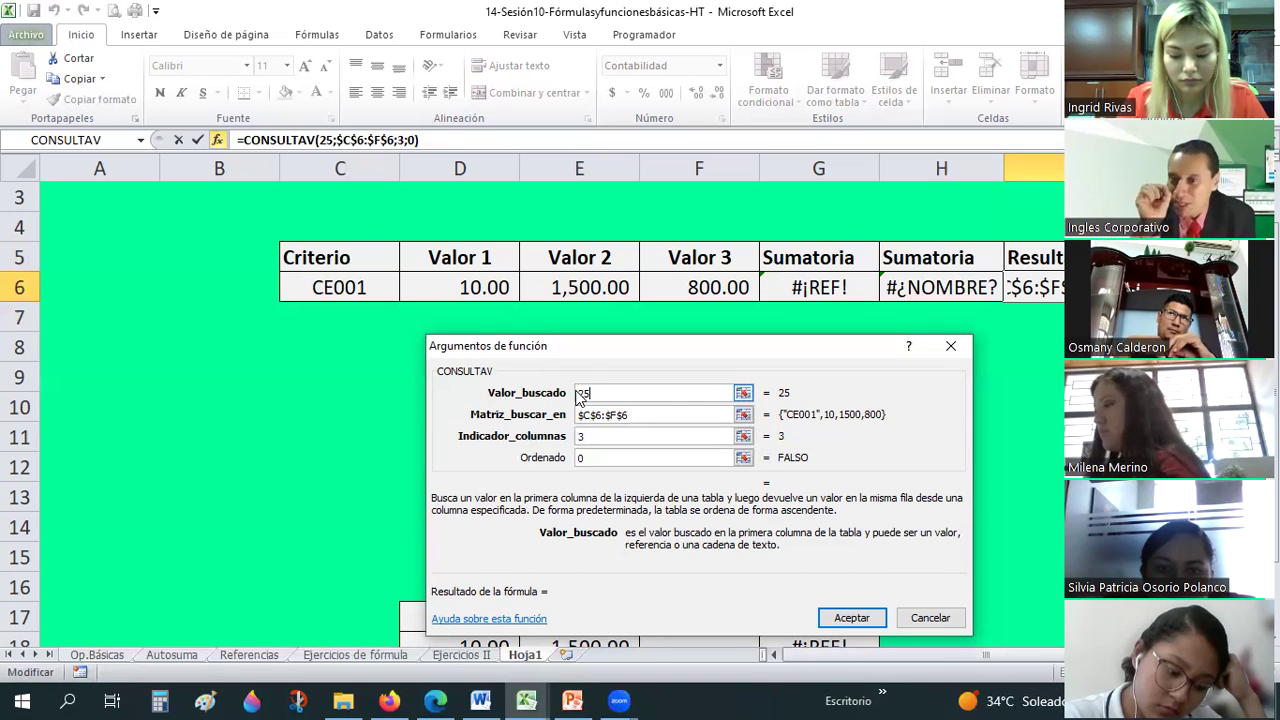
double_click(580, 393)
left_click(580, 393)
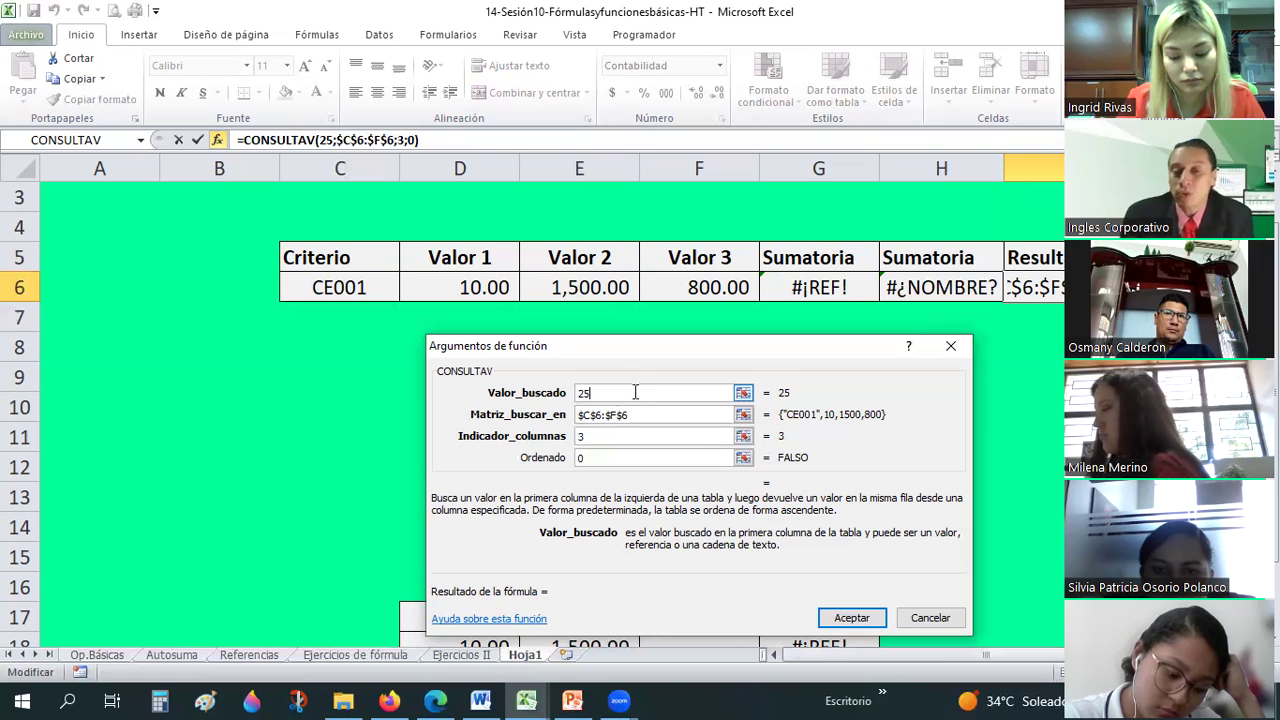
left_click(928, 620)
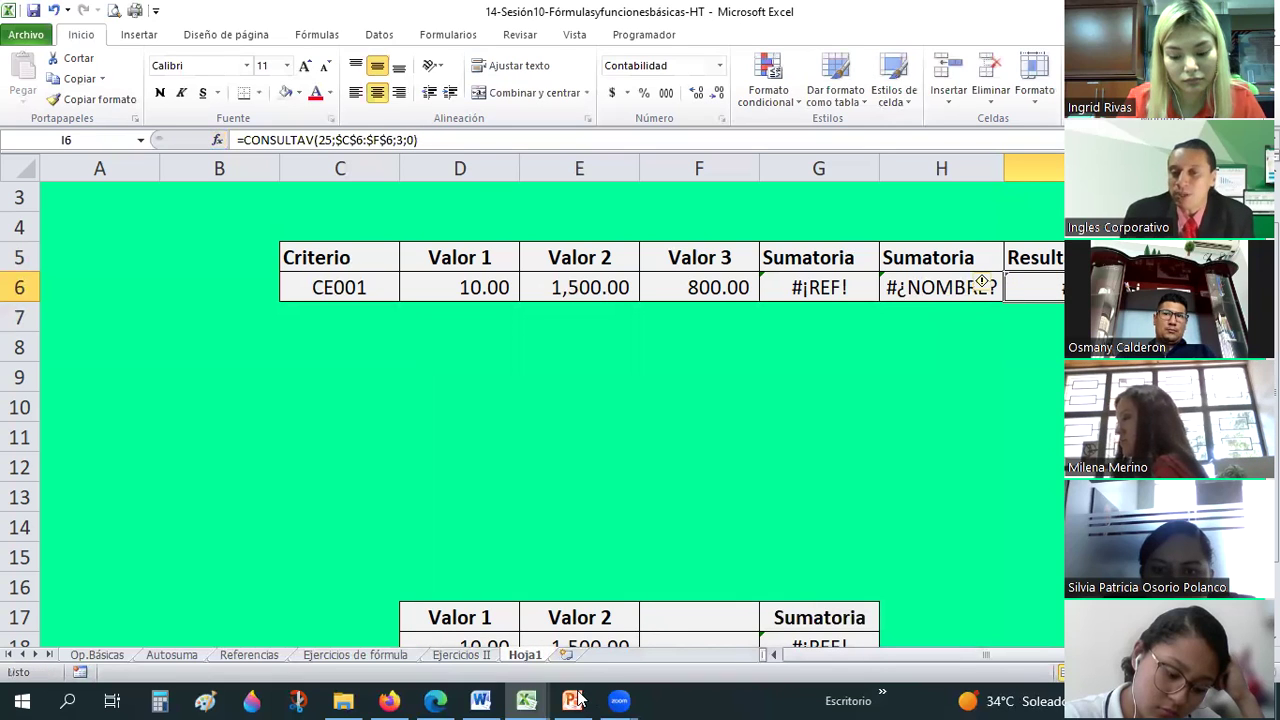
Show PowerPoint slide 7 on the #¡NUM! error with RAIZ(-8) and POTENCIA(1000;300), then return to Excel
left_click(574, 700)
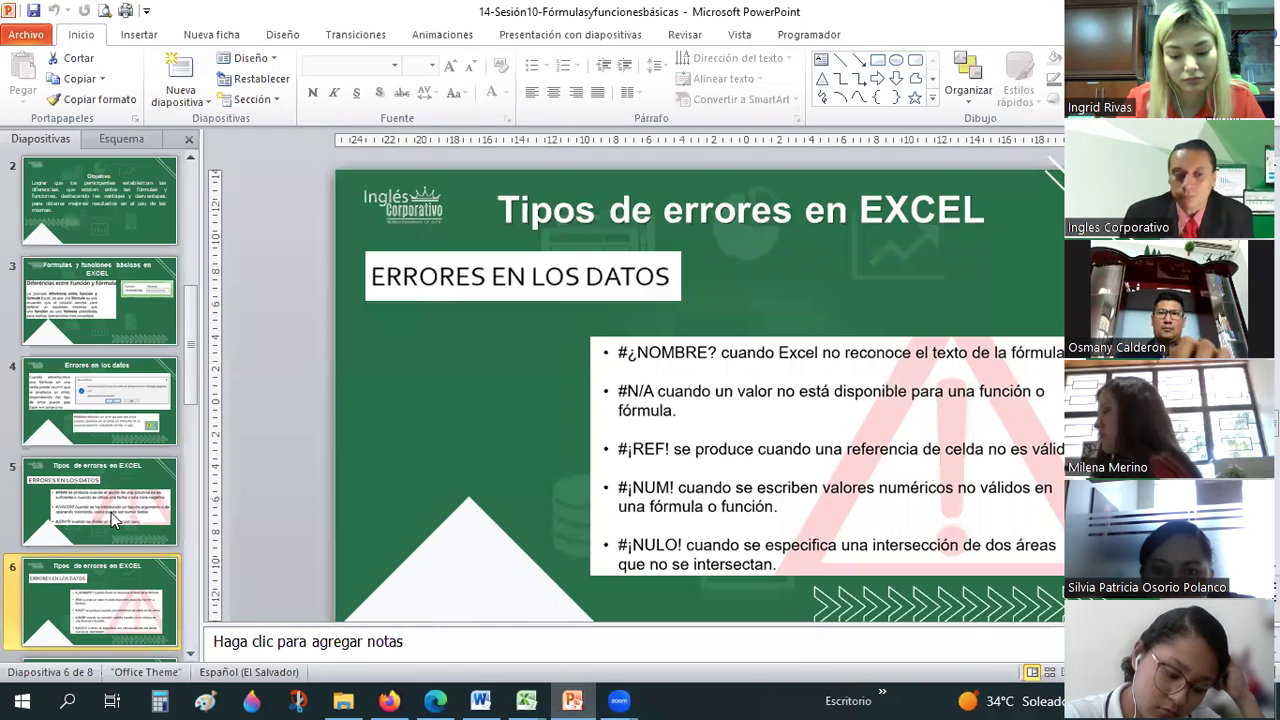
scroll(99, 404, "down", 2)
key("Down")
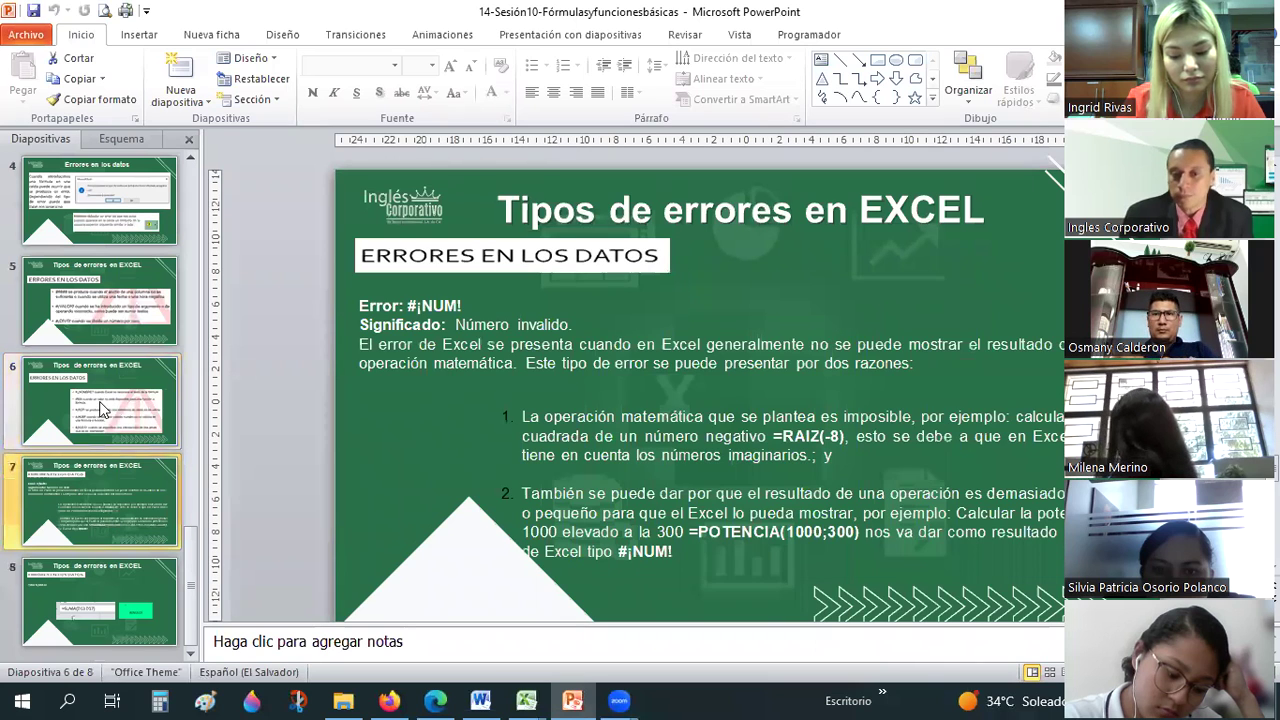
left_click(100, 408)
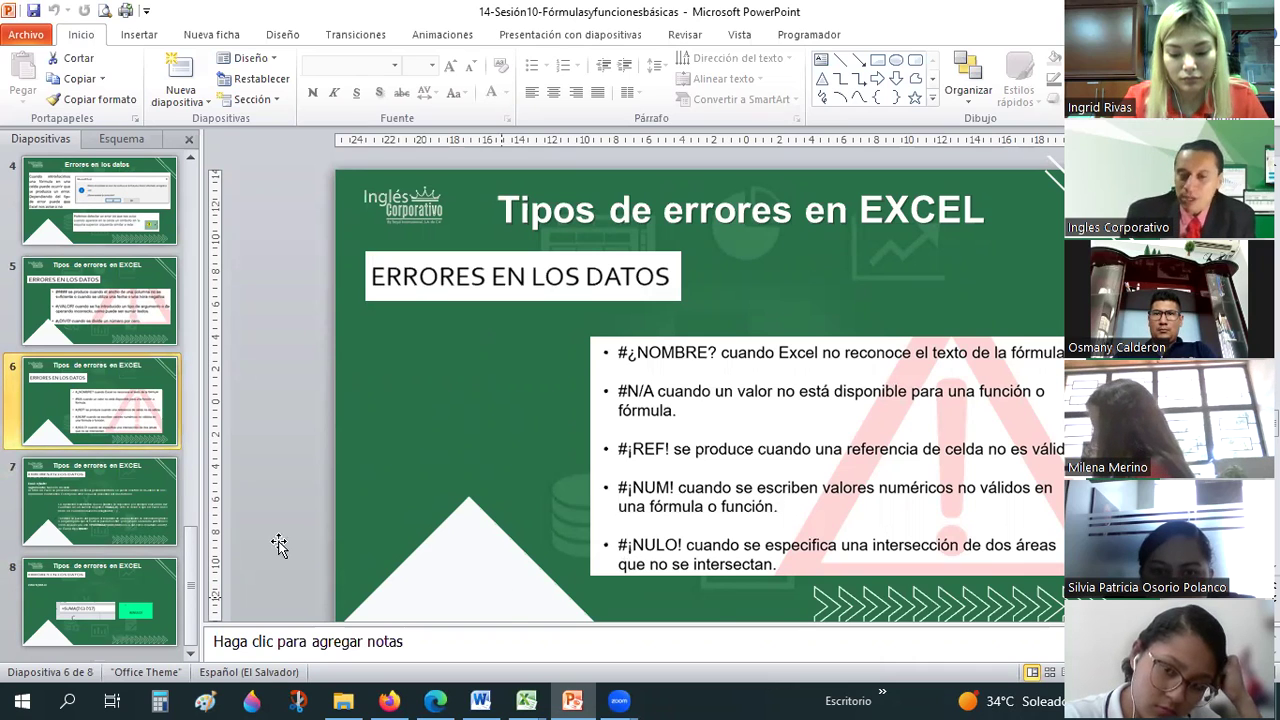
left_click(82, 500)
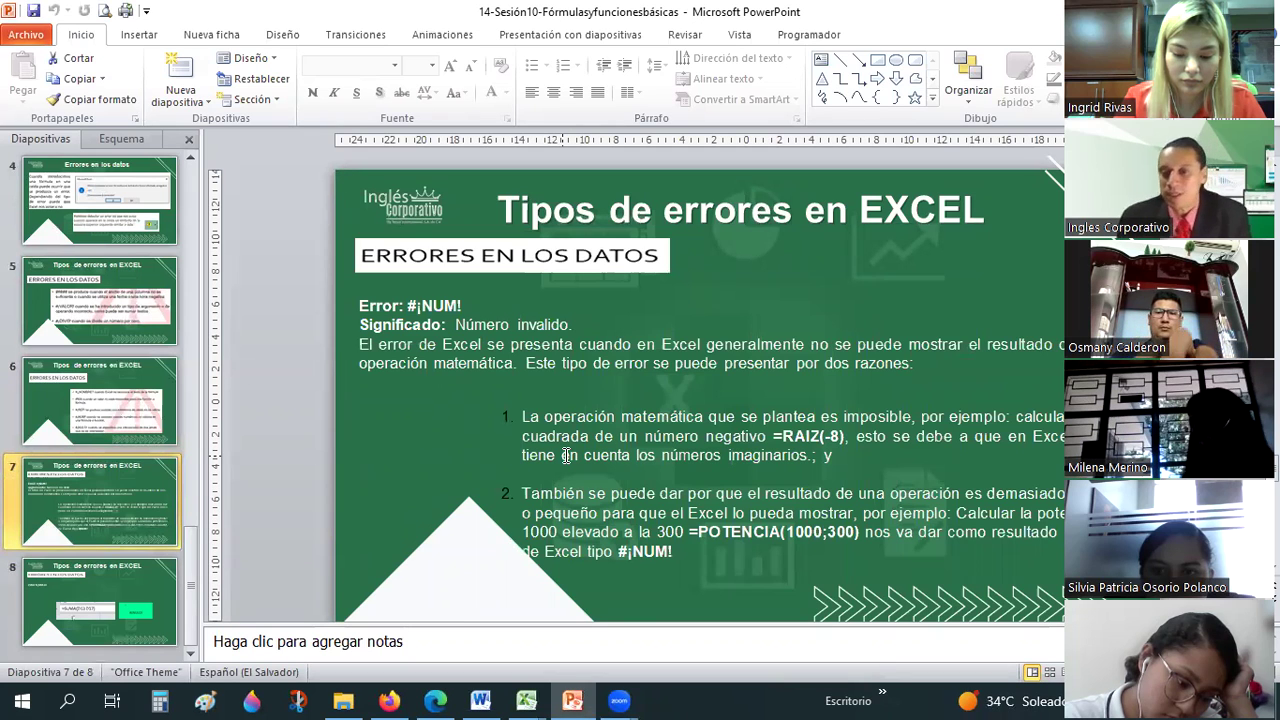
key("alt+Tab")
Enter =raiz(-8;2) in cell F11
left_click(648, 437)
type("=ra")
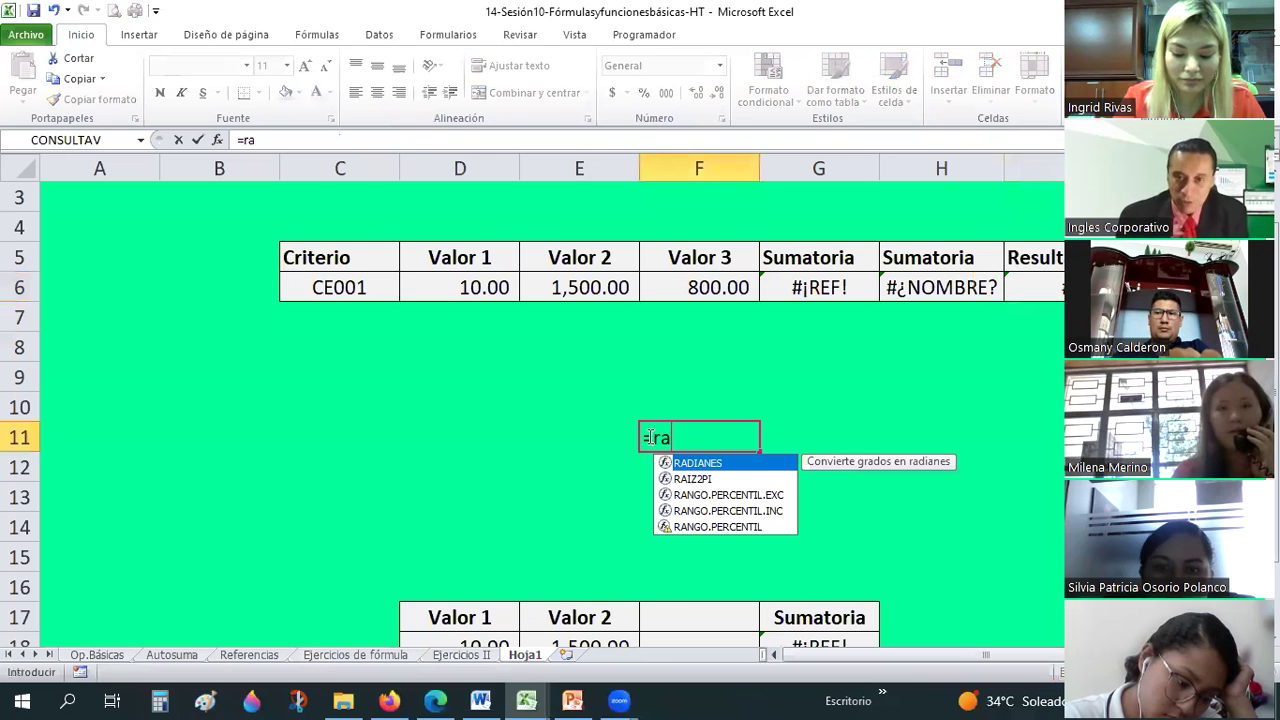
type("iz(")
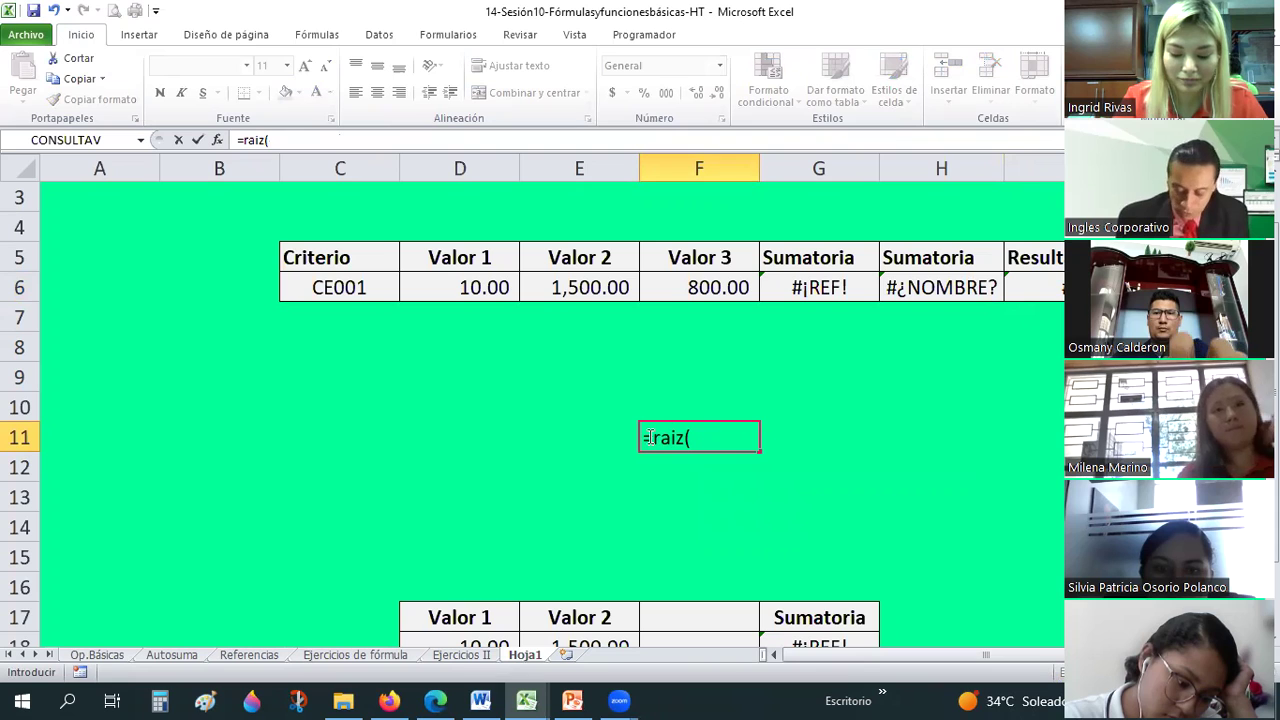
type("-8;2)")
key("ctrl+Return")
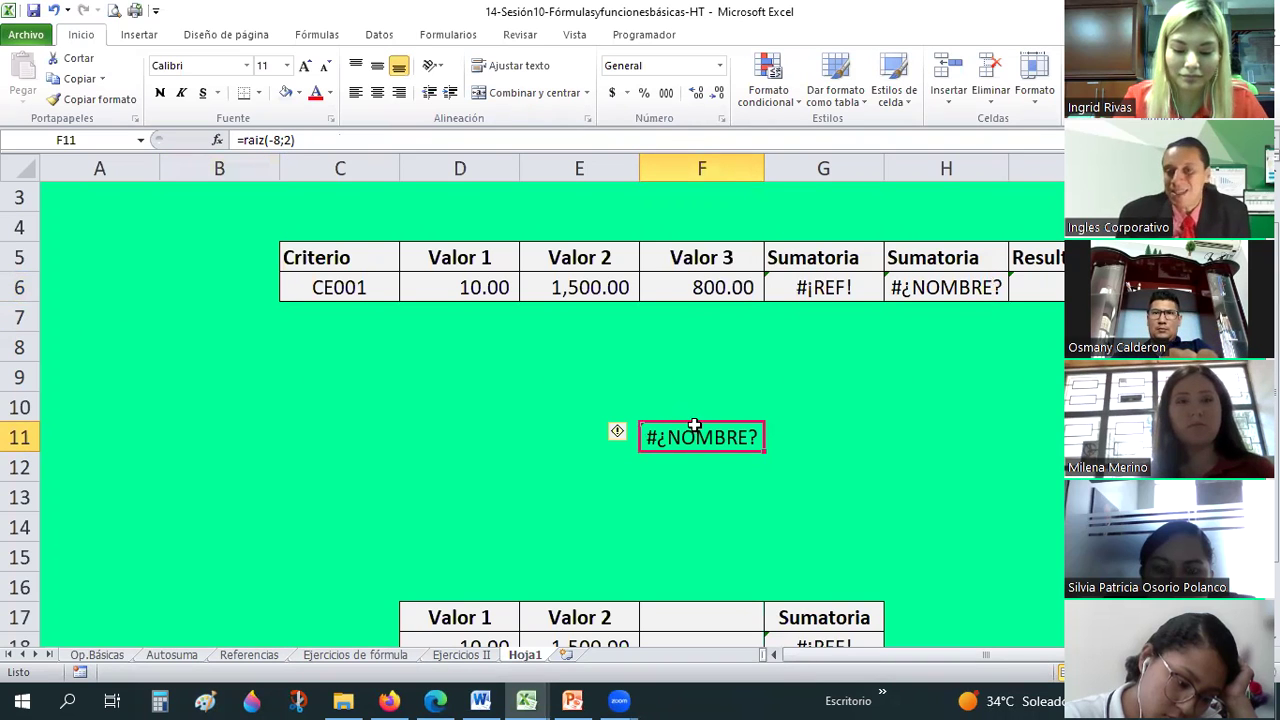
key("alt+Tab")
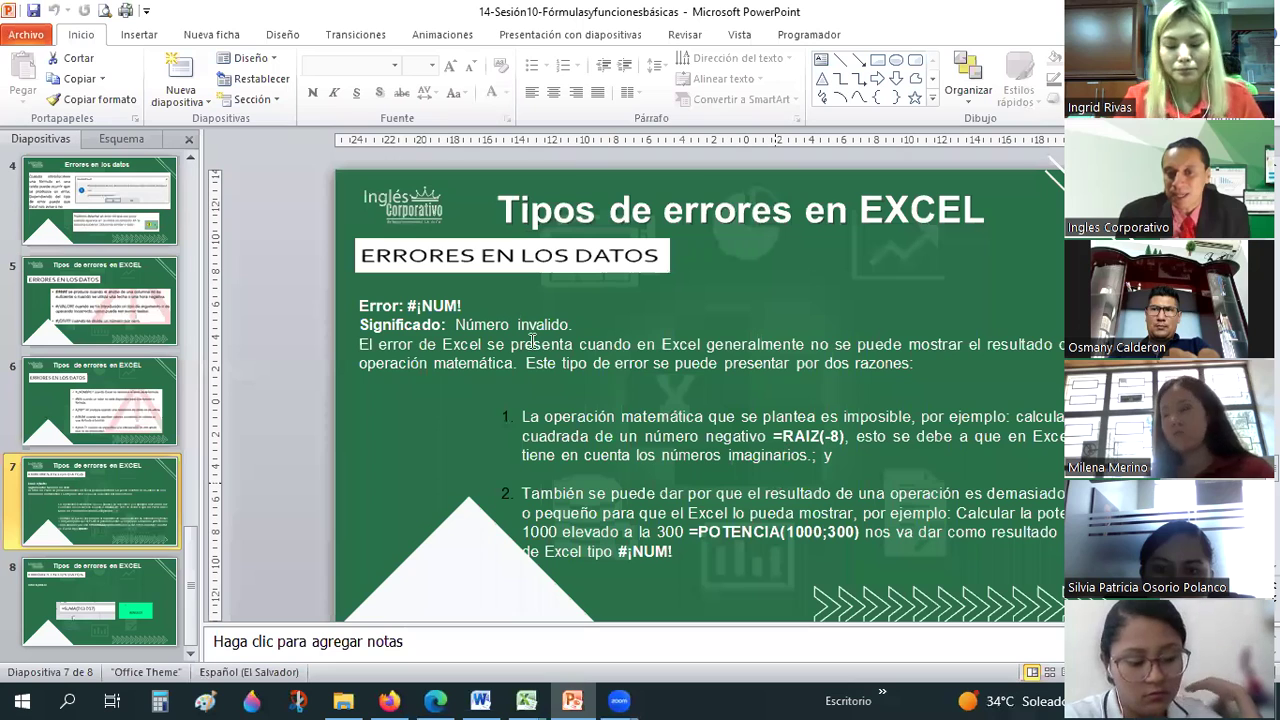
key("alt+Tab")
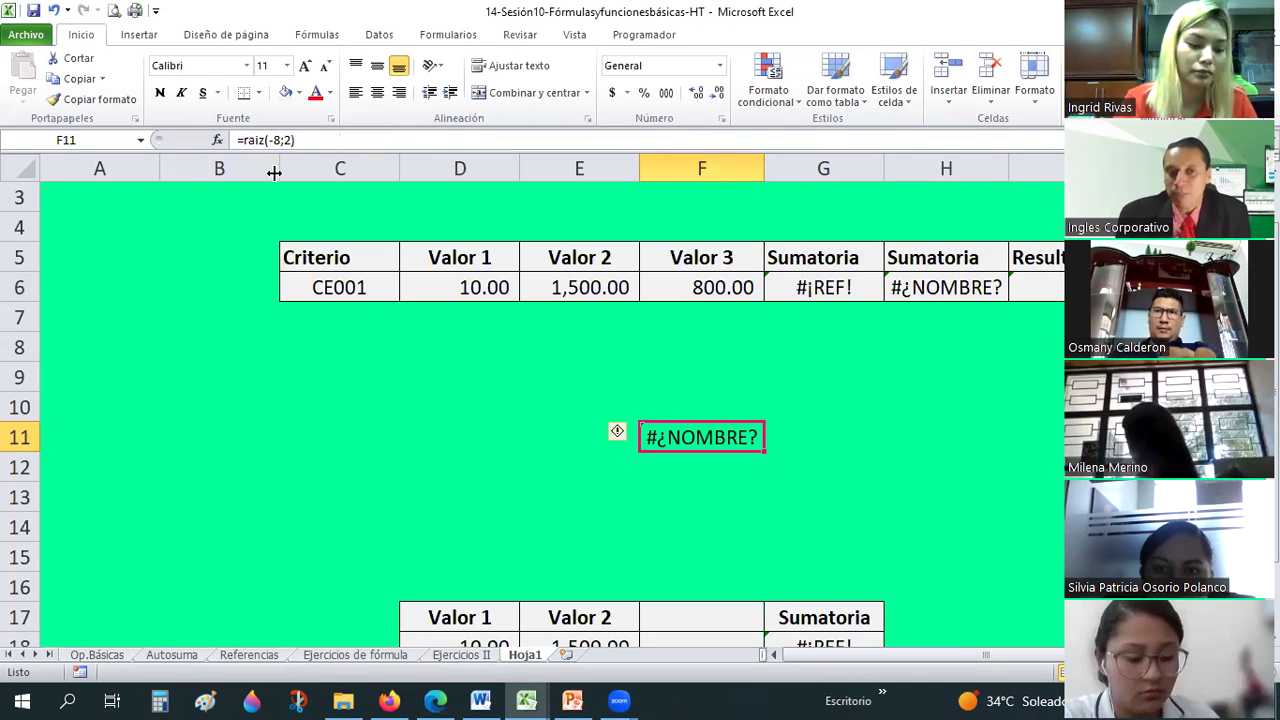
left_click(266, 140)
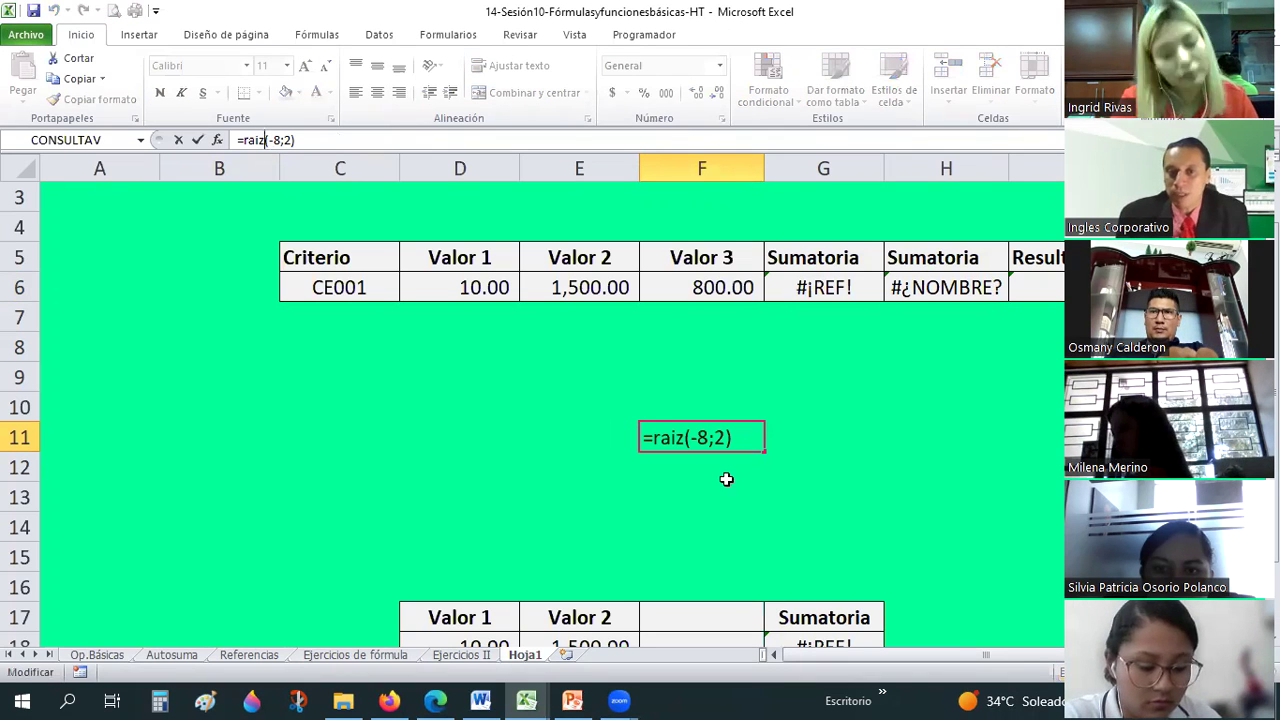
key("Return")
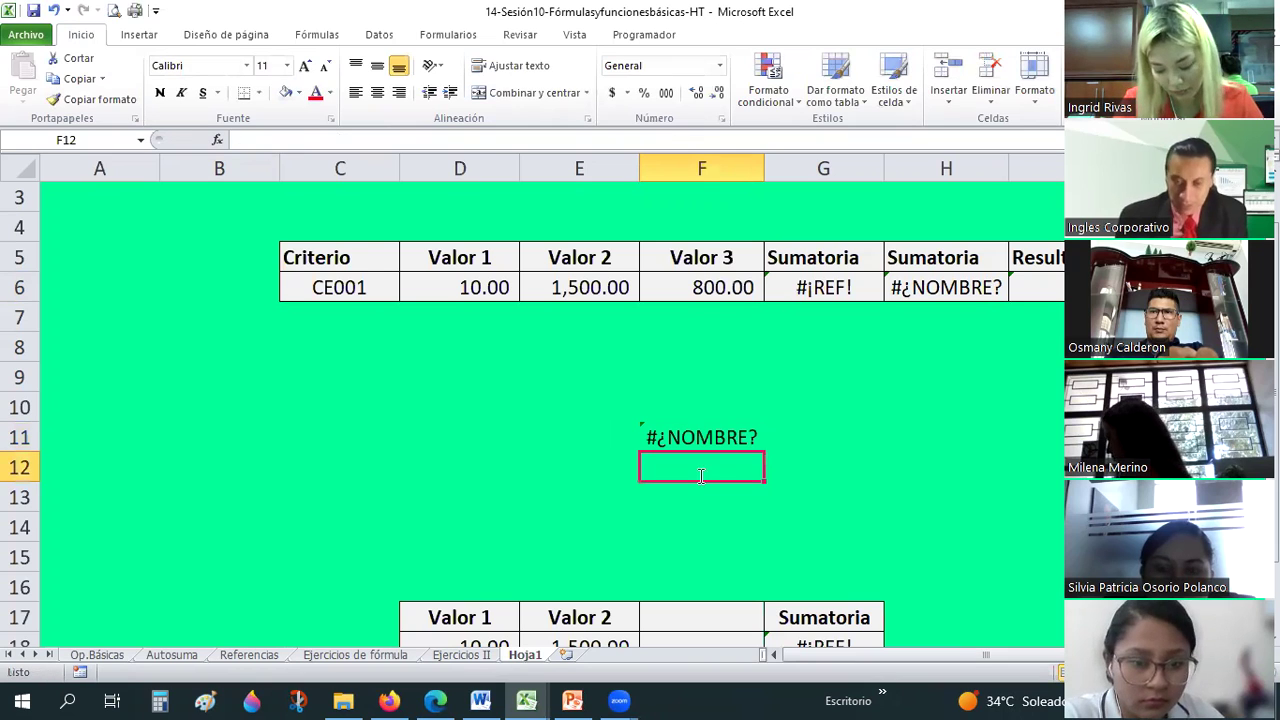
Enter =raiz(4;2) in cell F12, then move down to F14
type("=raiz(")
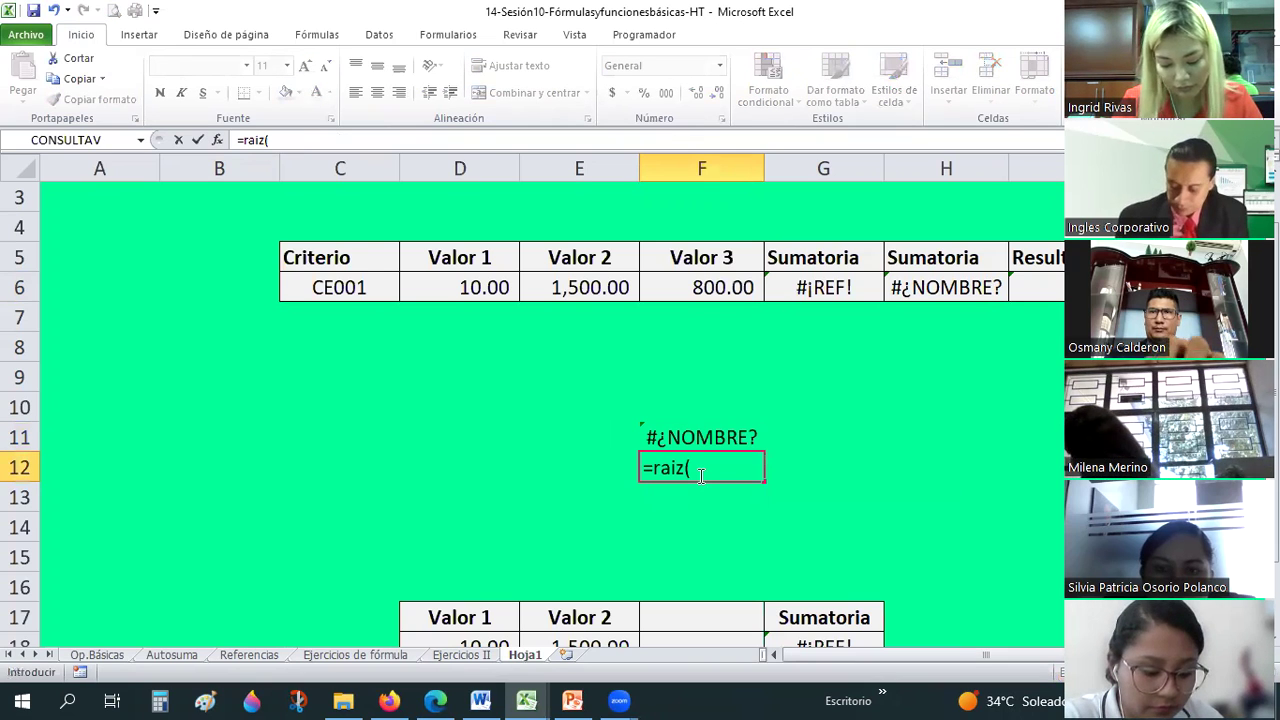
type("4;2")
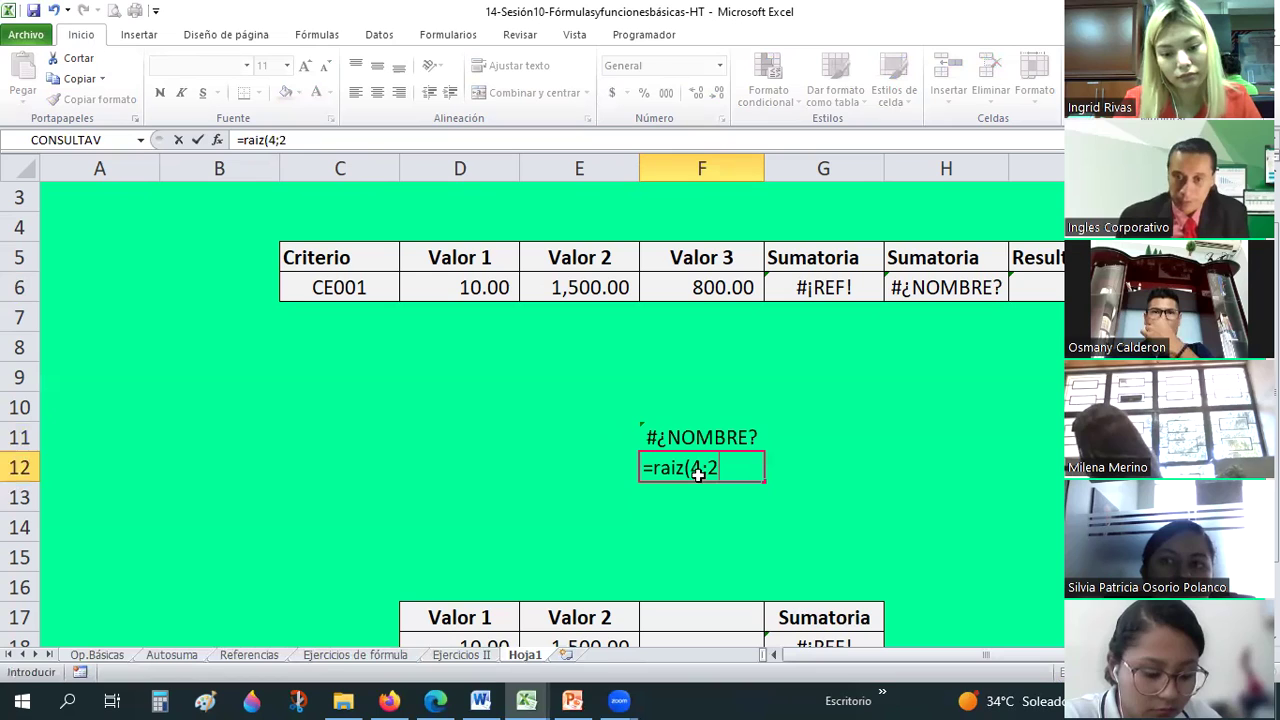
key("Return")
key("Up")
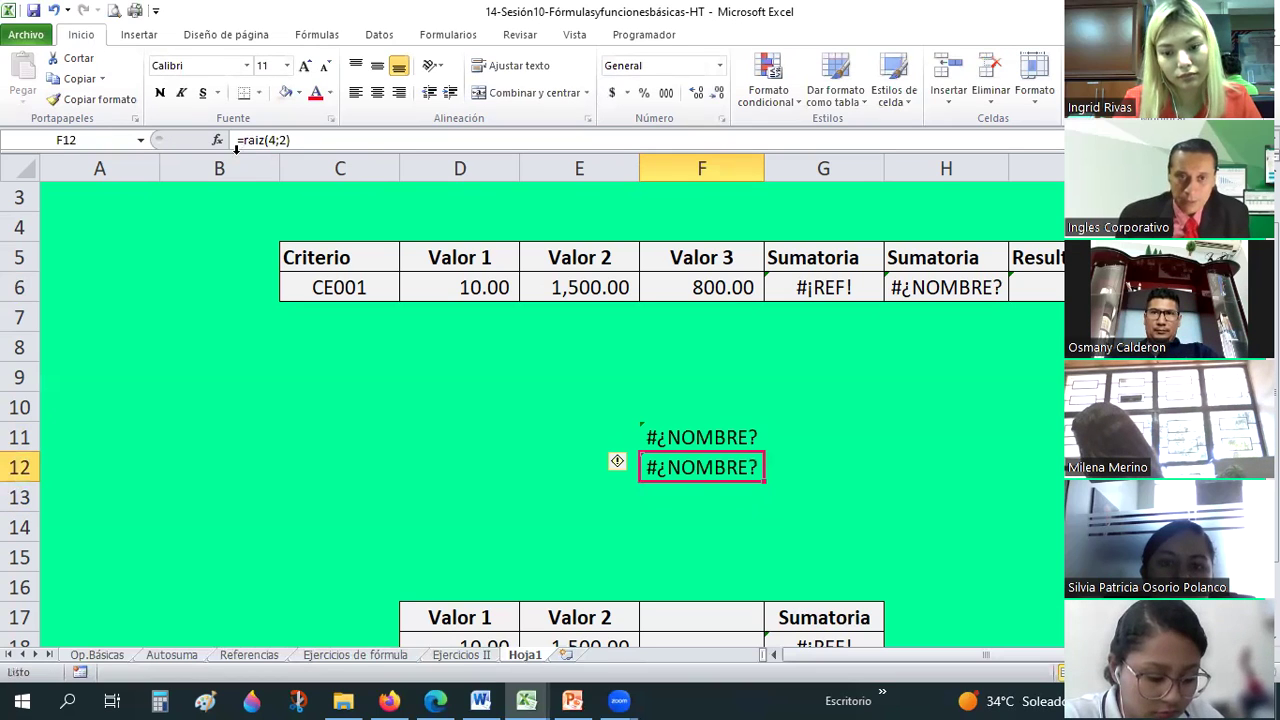
key("Down")
key("Down")
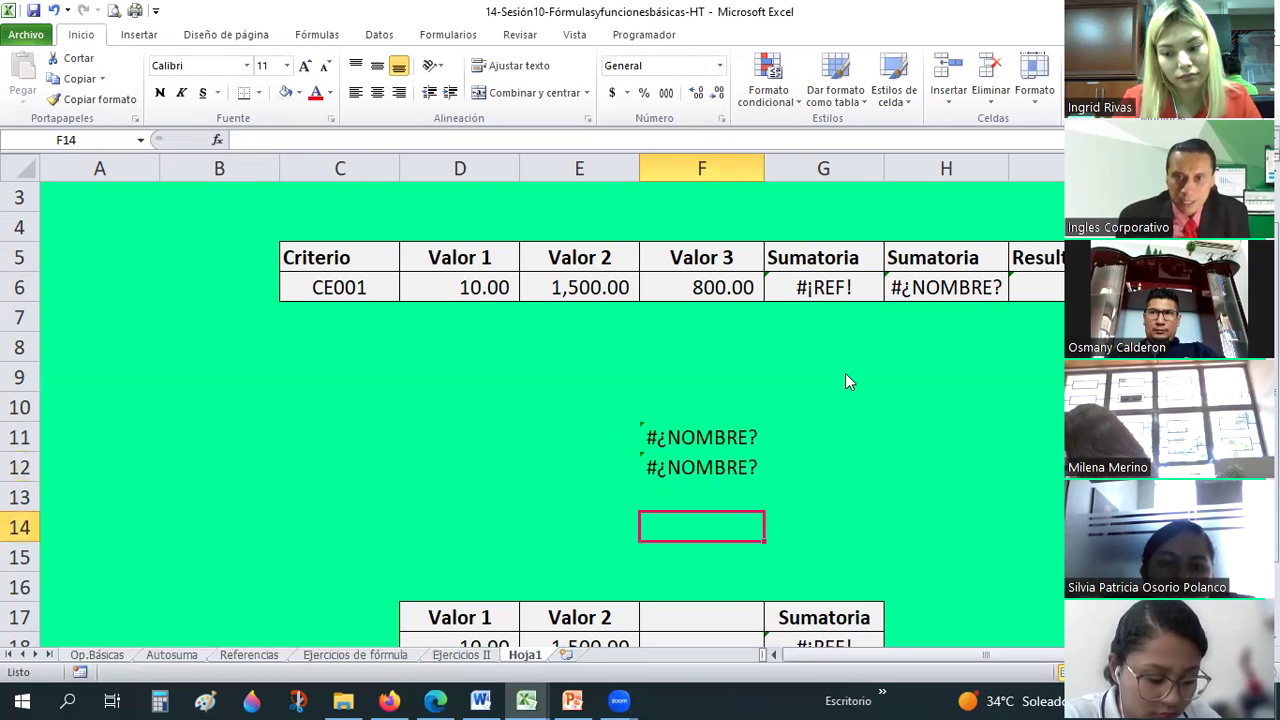
key("shift+F3")
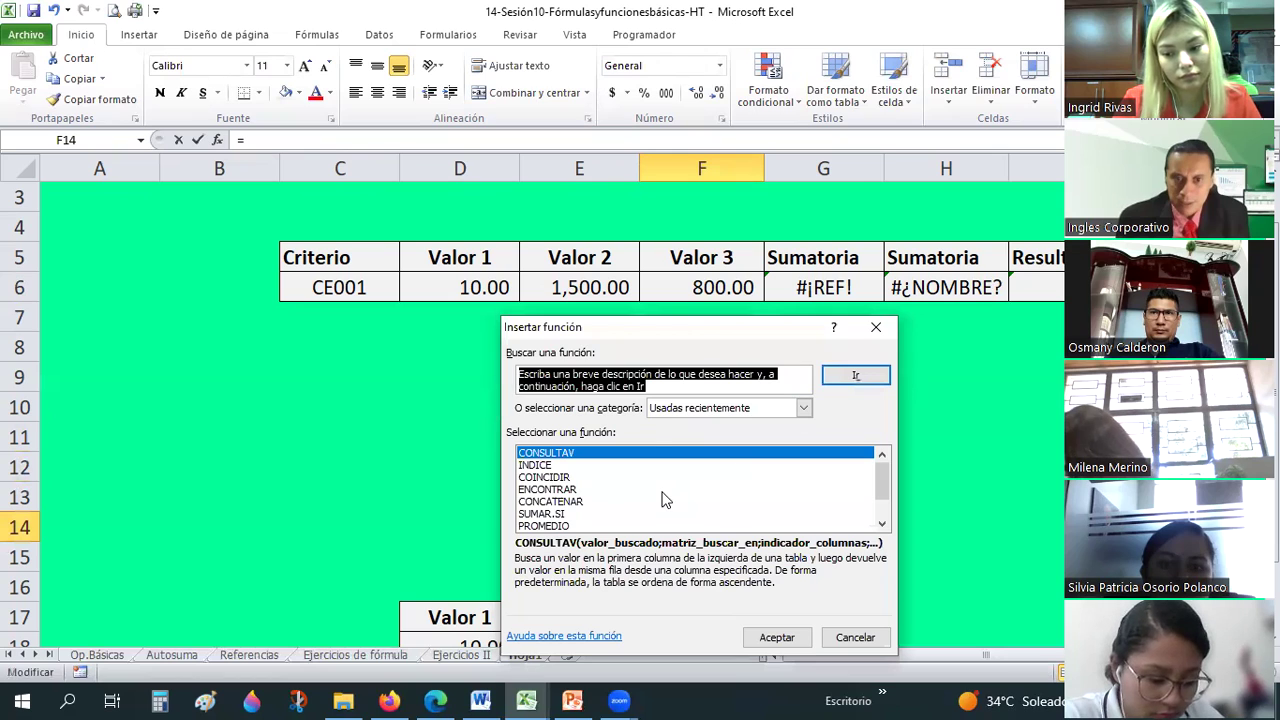
Search Insert Function for 'raiz', then cancel and reselect cell F11
type("r")
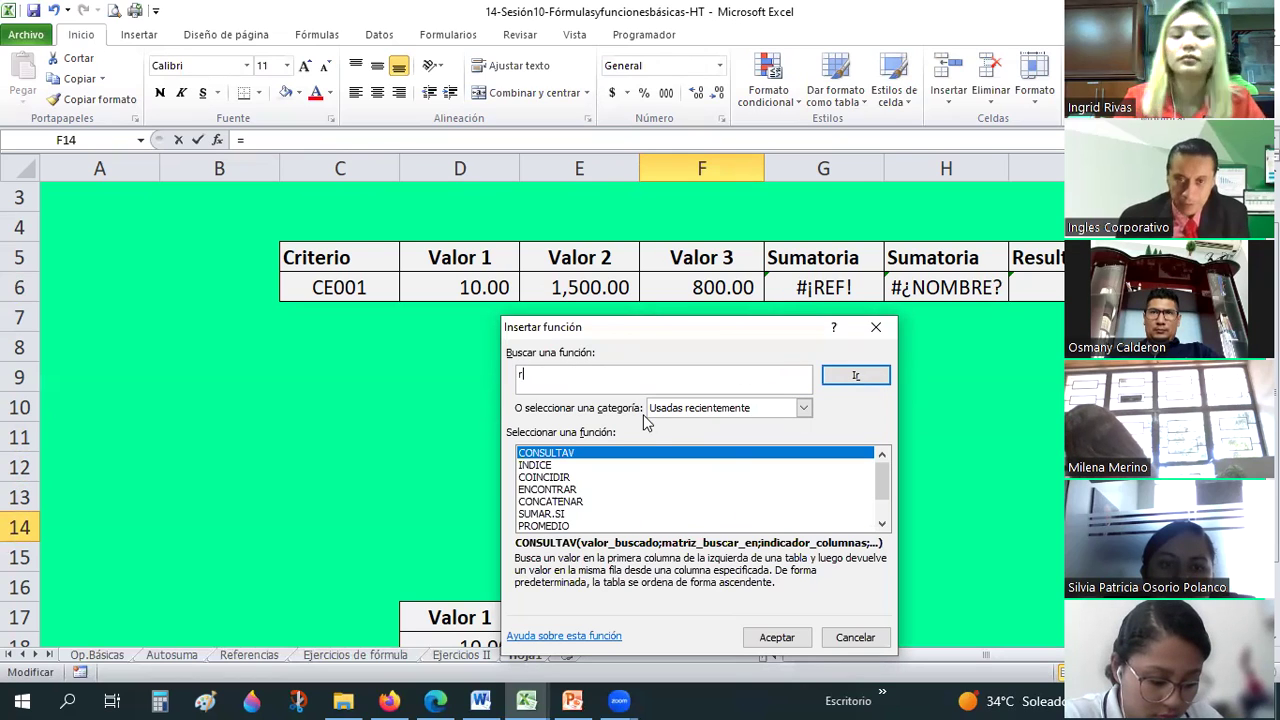
type("aiz")
left_click(864, 380)
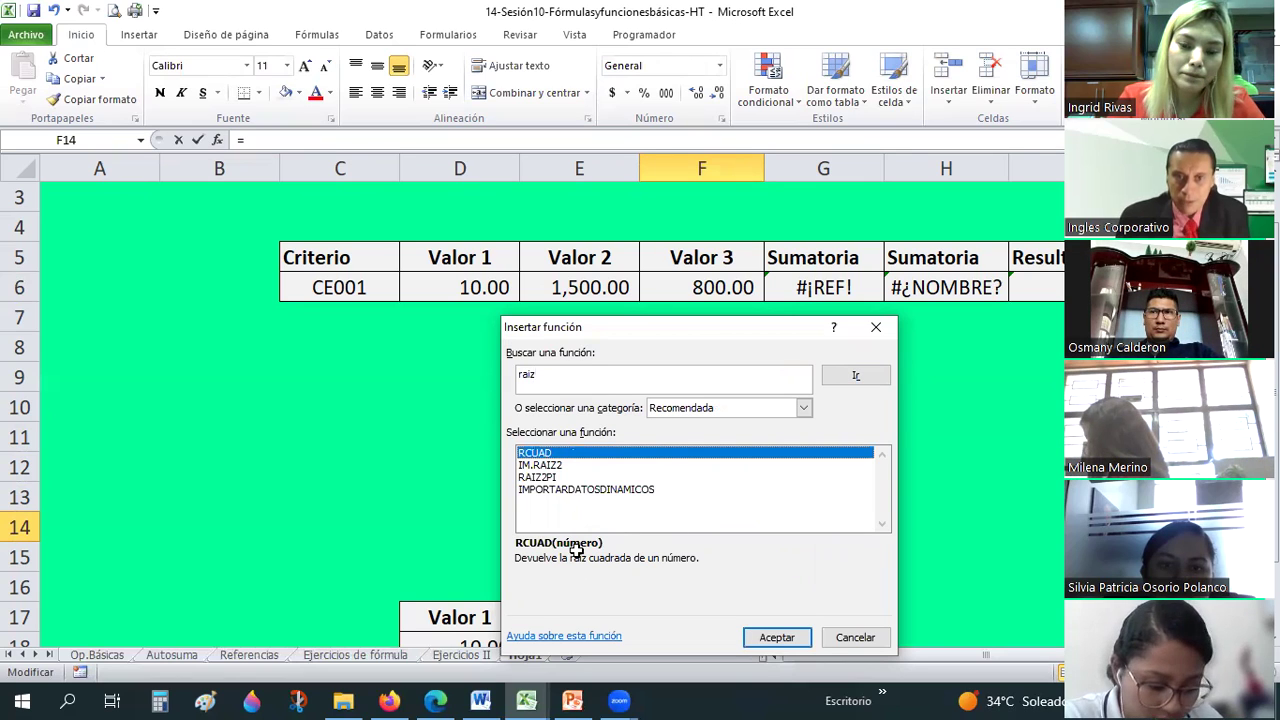
key("Escape")
left_click(687, 503)
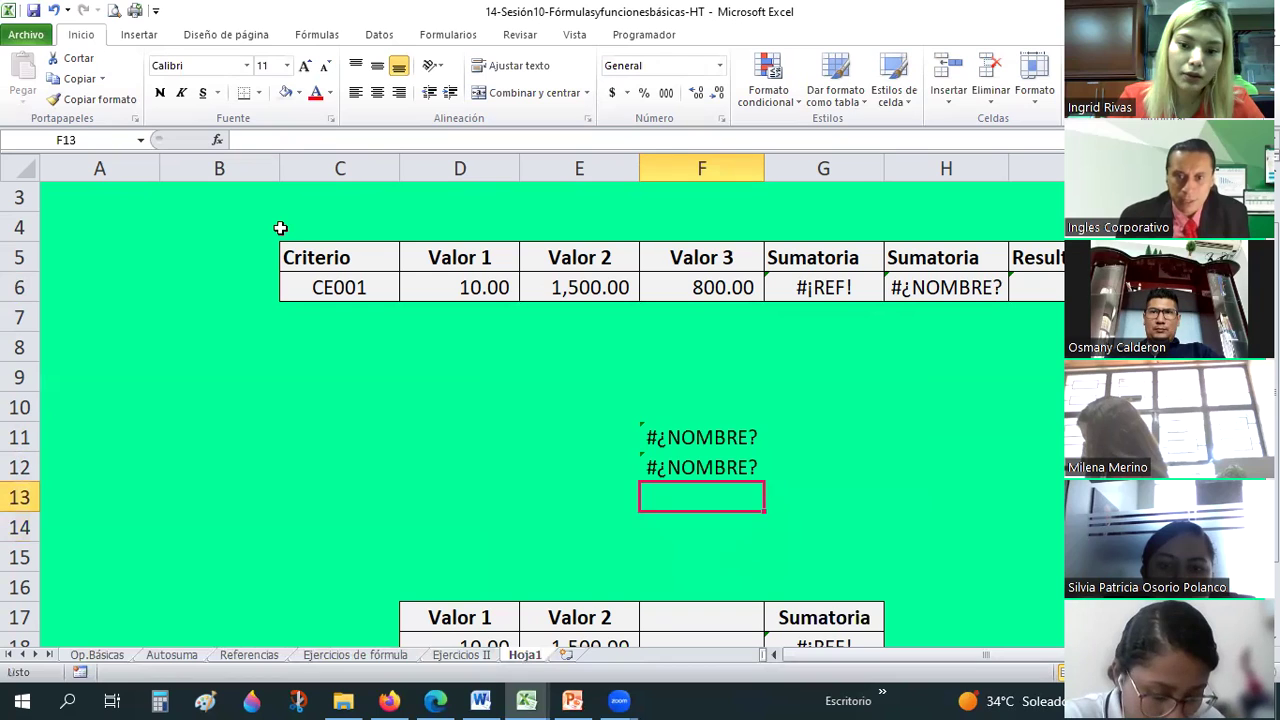
left_click(694, 437)
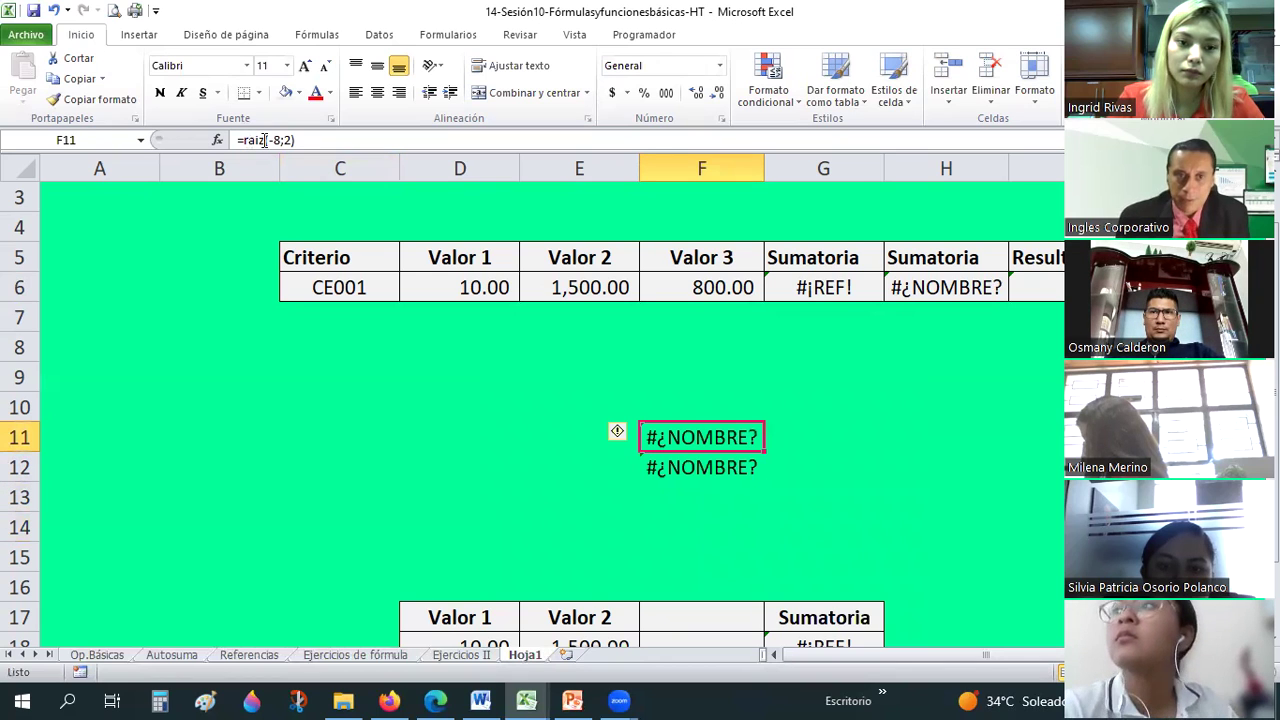
Change F11 to =RCUAD(-8), dropping the extra argument, so it returns #¡NUM!
double_click(265, 140)
type("rcuad")
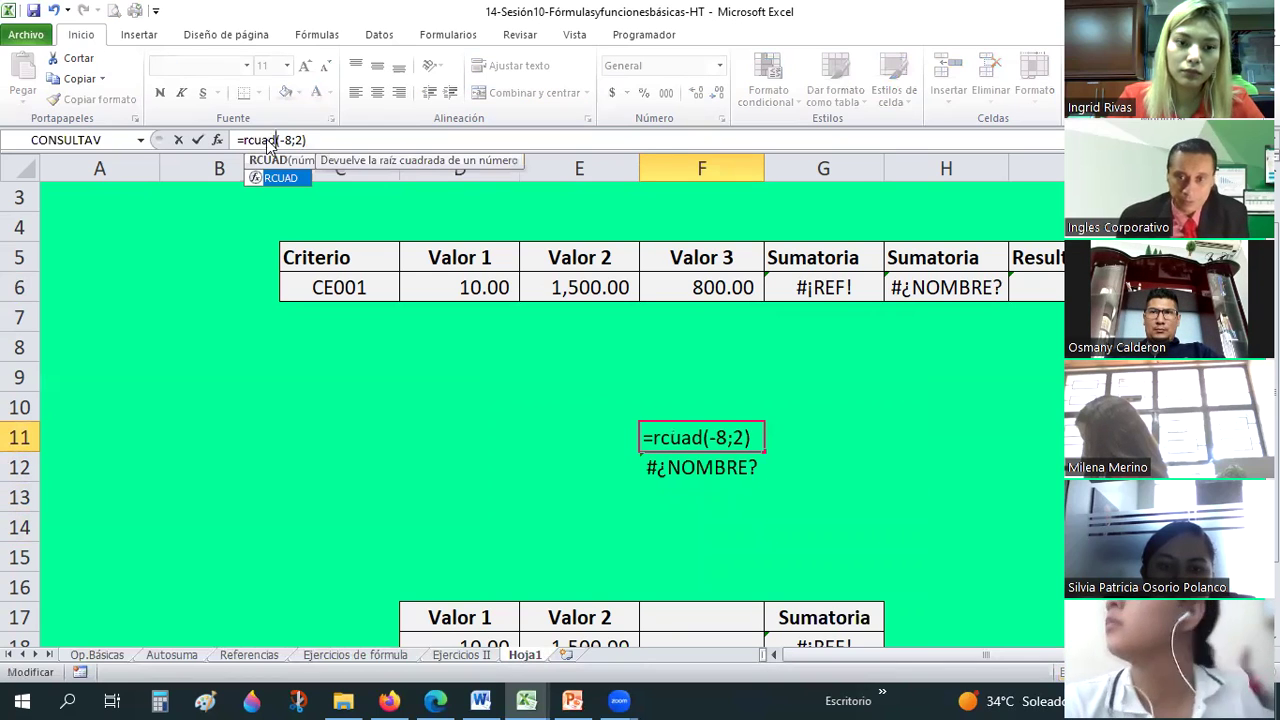
key("Return")
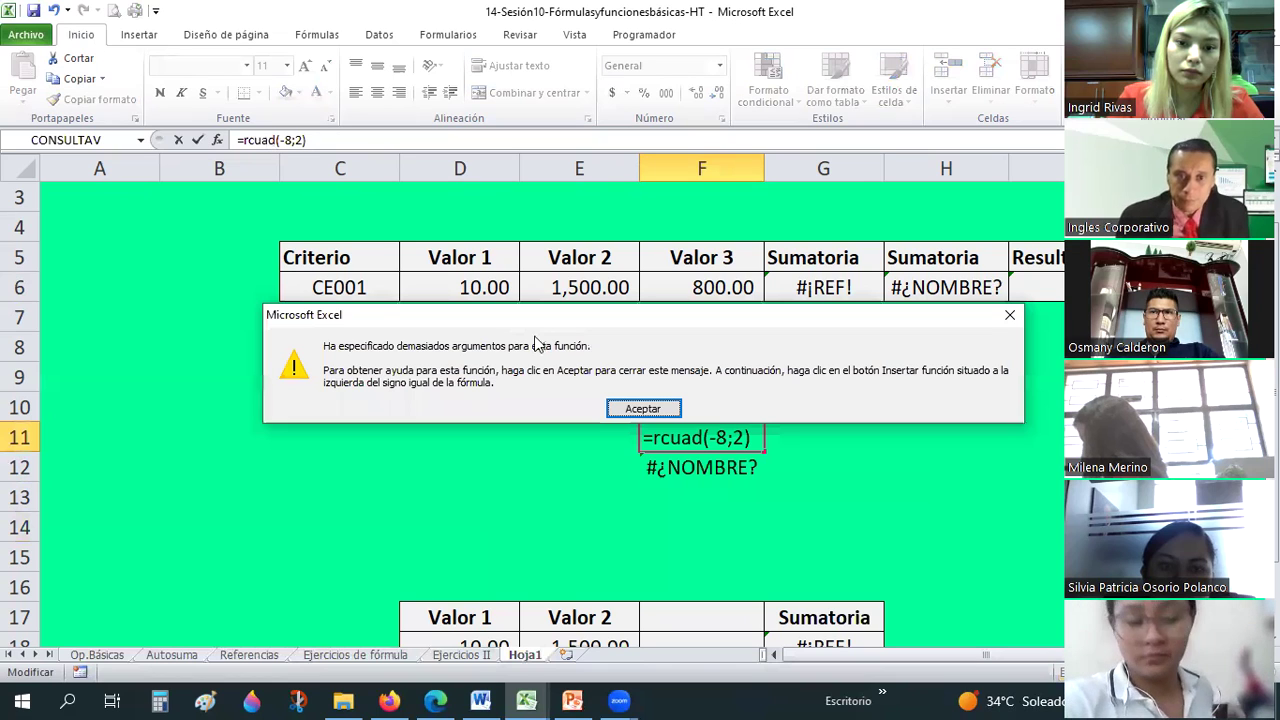
key("Return")
key("Delete")
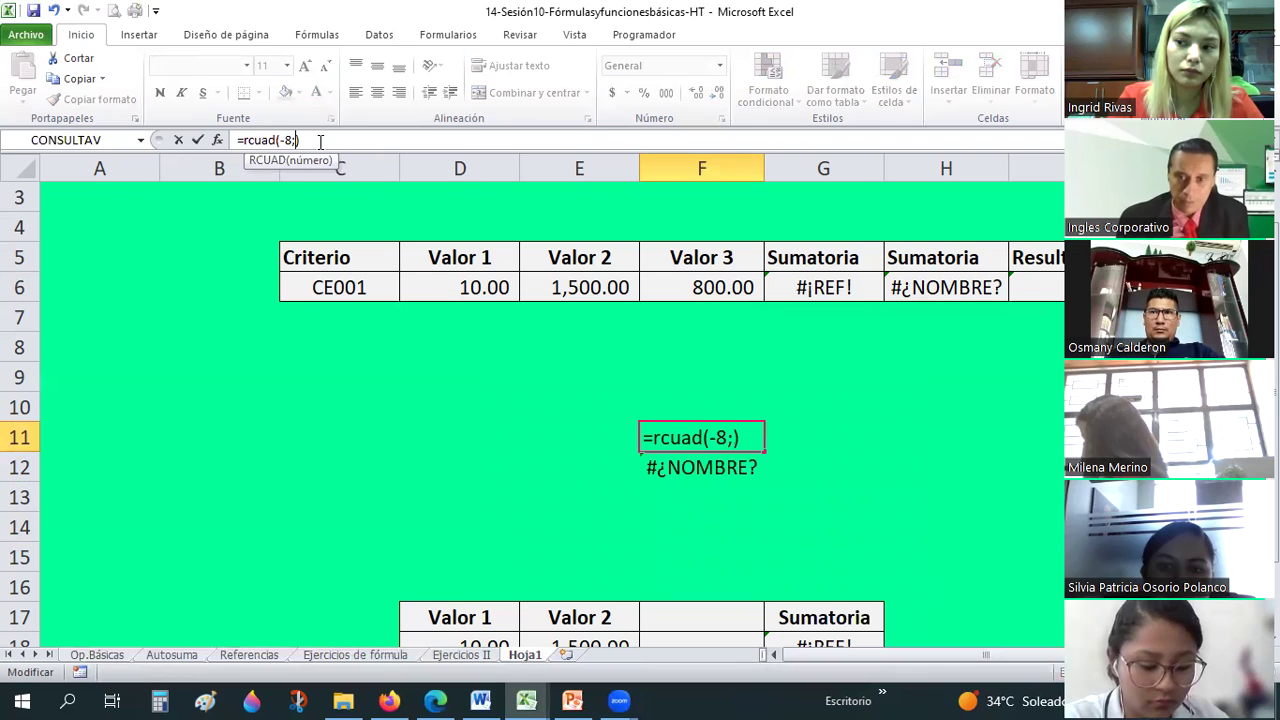
key("Return")
left_click(722, 447)
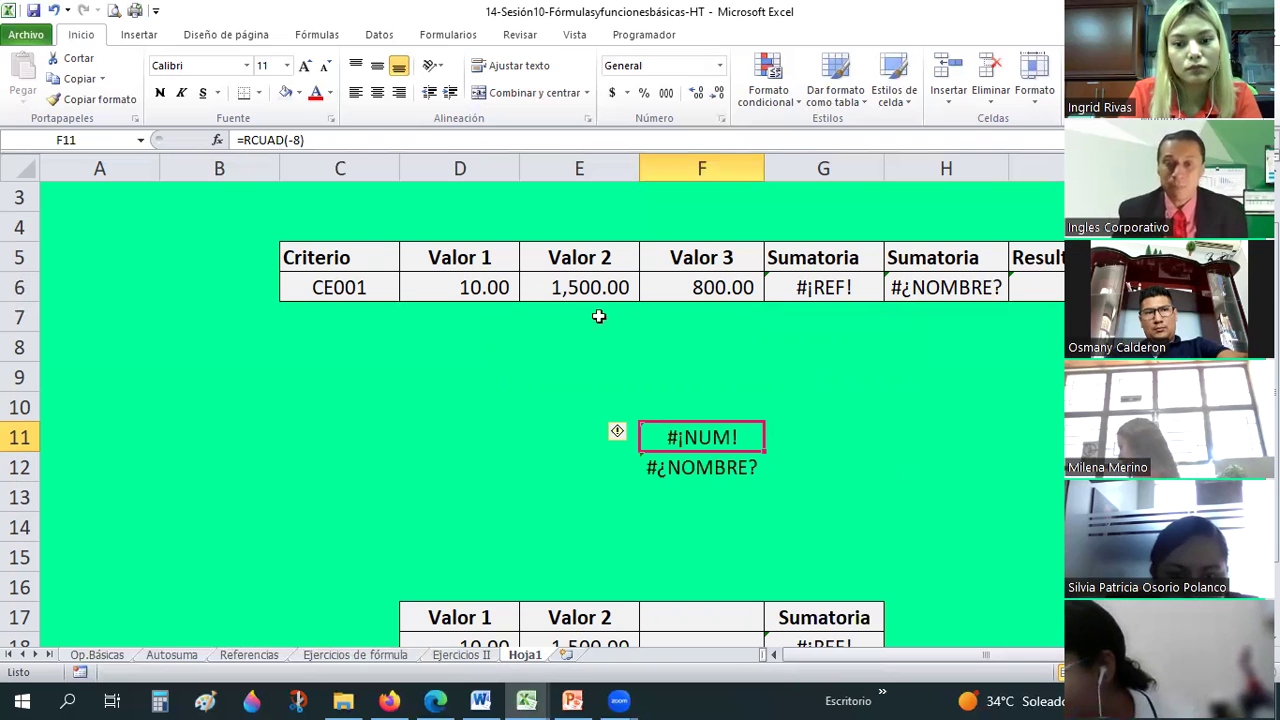
key("alt+Tab")
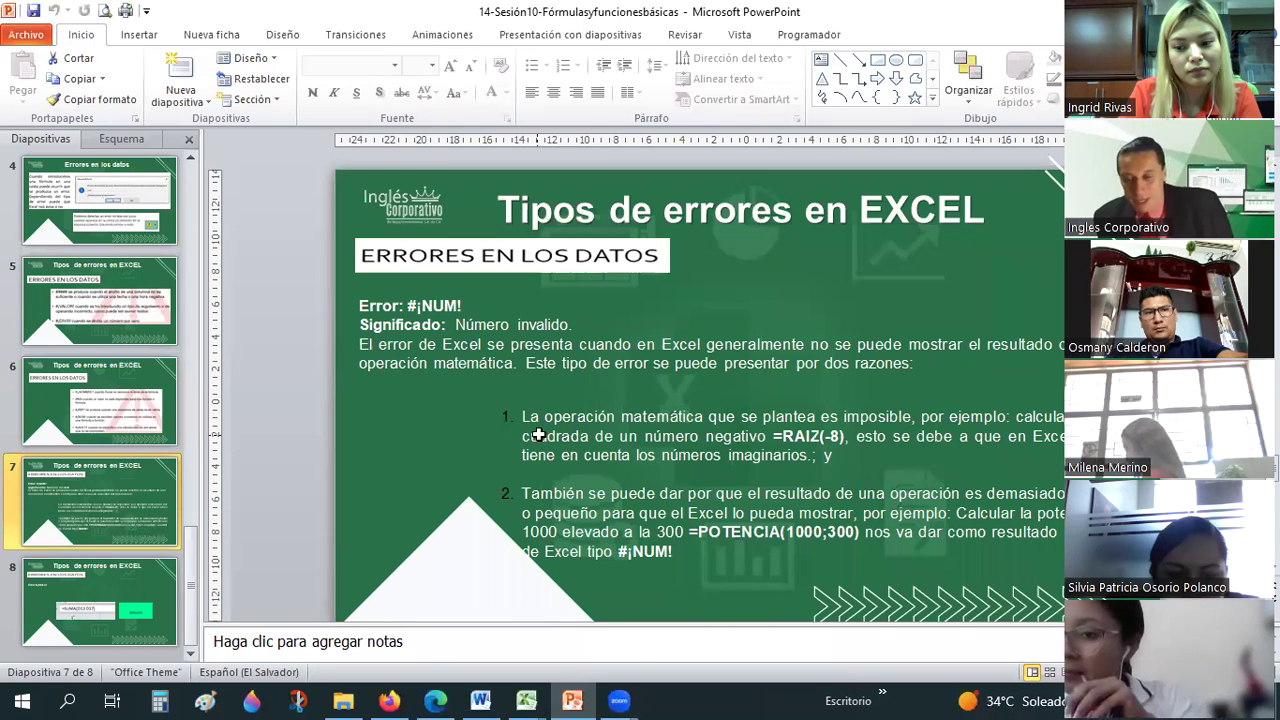
Flip between PowerPoint slide 7 and Excel, ending on Hoja1 with F11 showing #¡NUM!
key("alt+Tab")
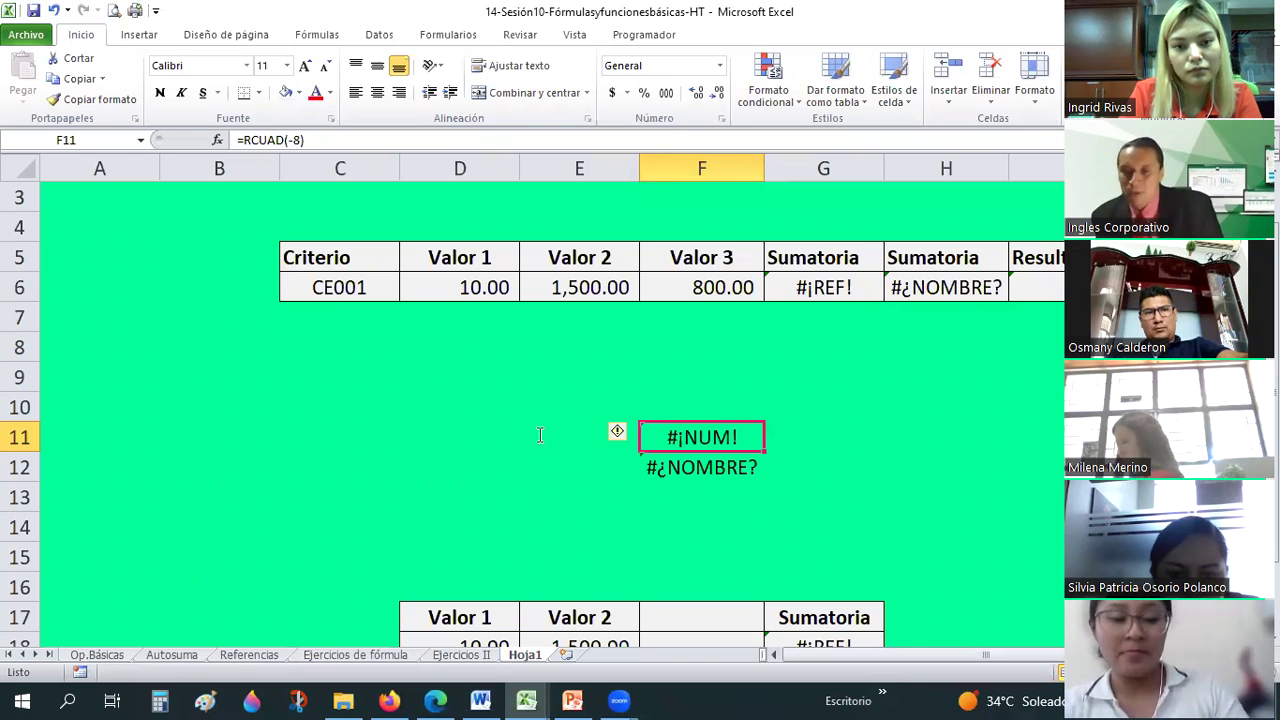
key("alt+Tab")
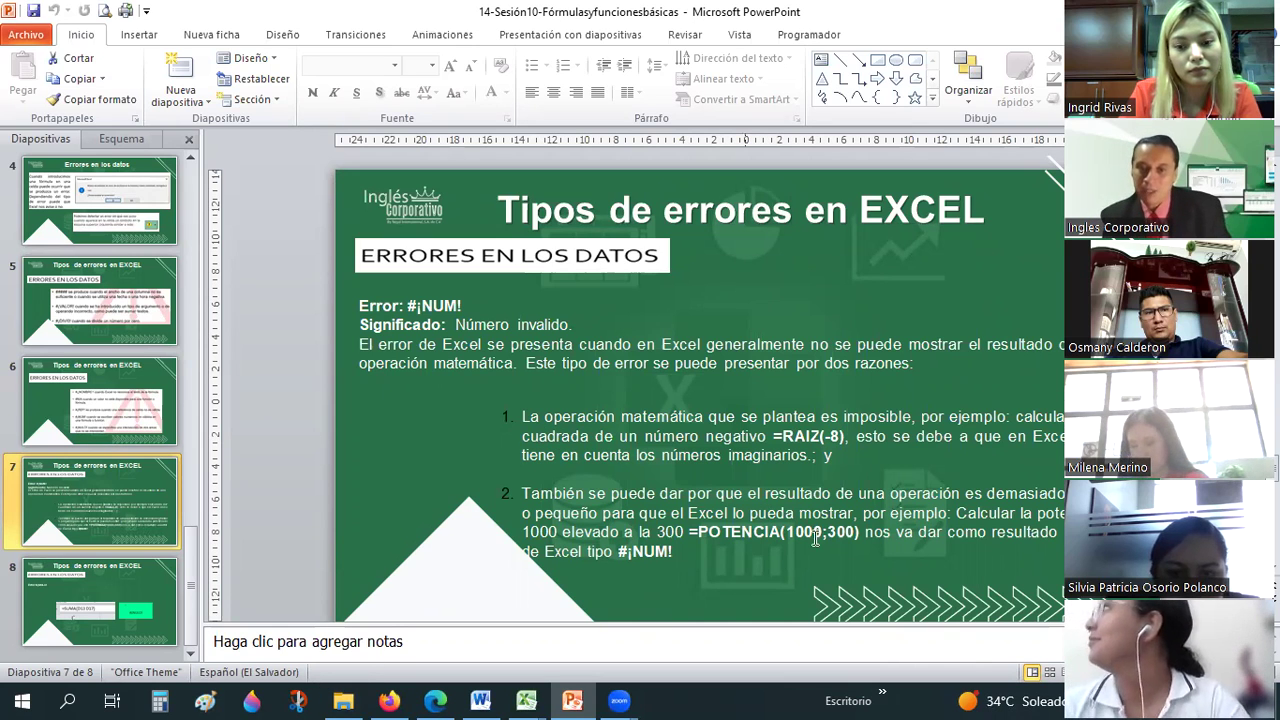
key("alt+Tab")
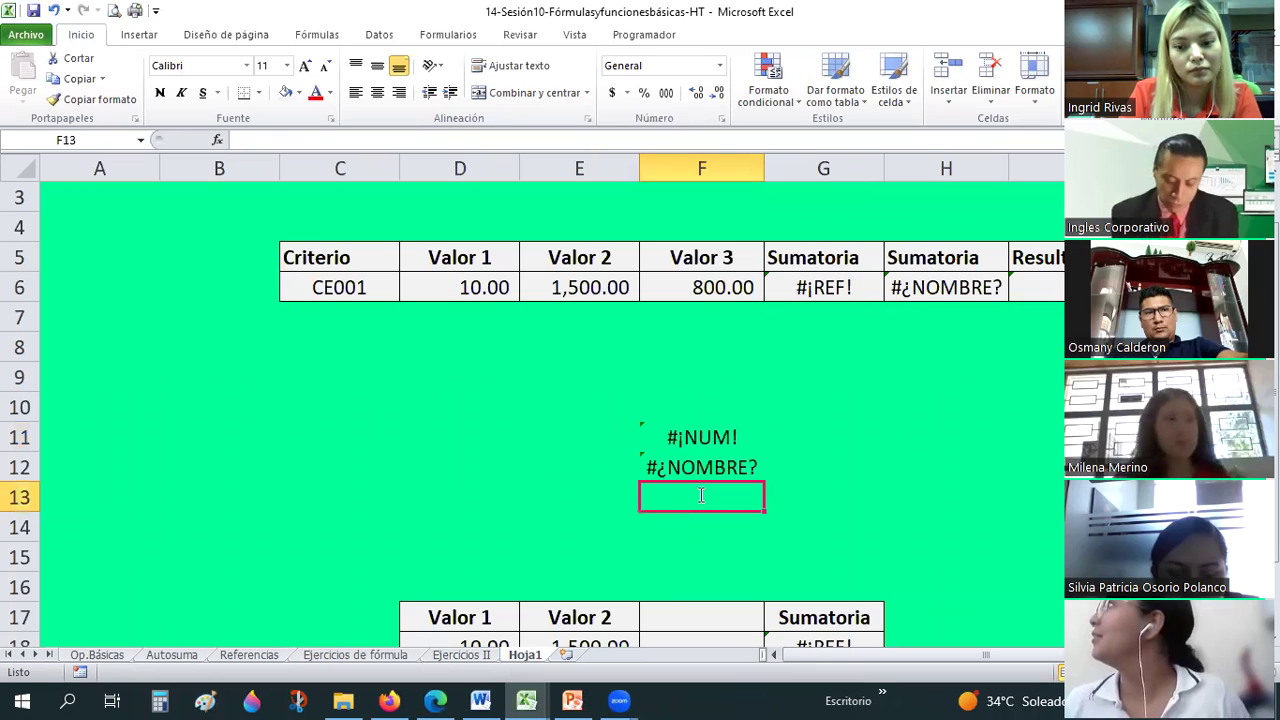
Enter =POTENCIA(1000;300) in F13 so it returns #¡NUM!, then review the F11:F13 error results
double_click(701, 495)
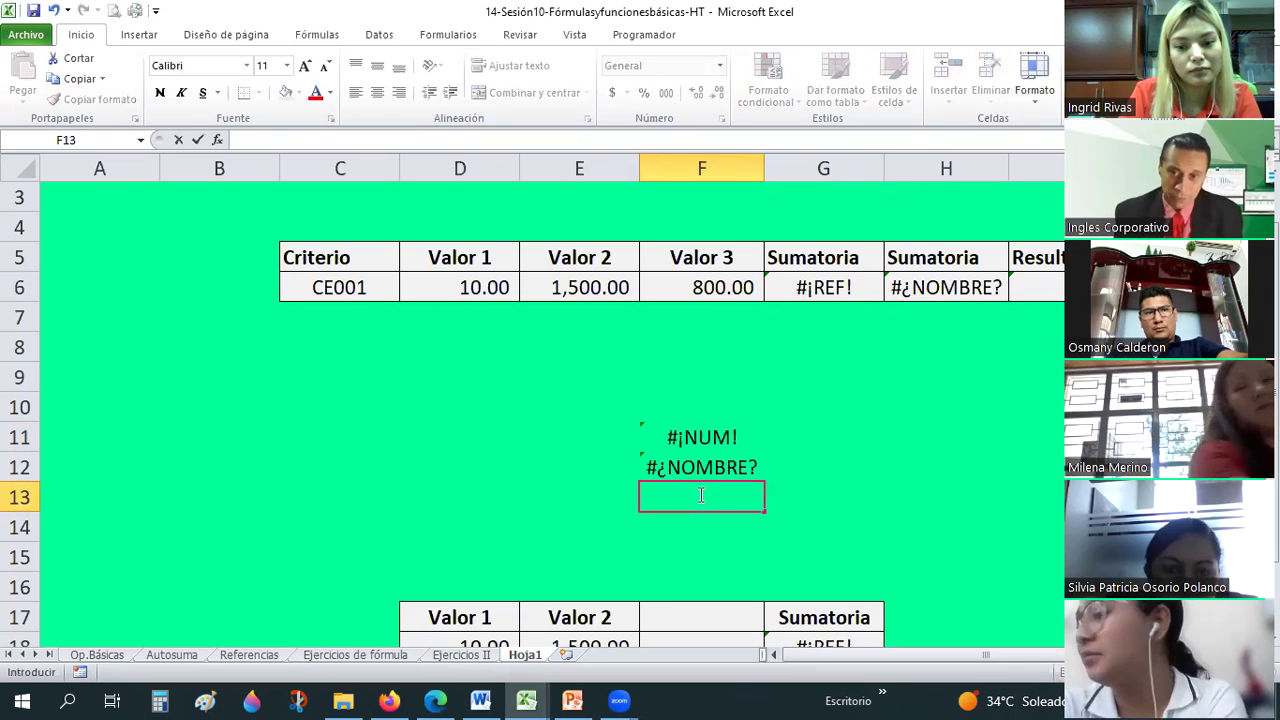
type("=potencia")
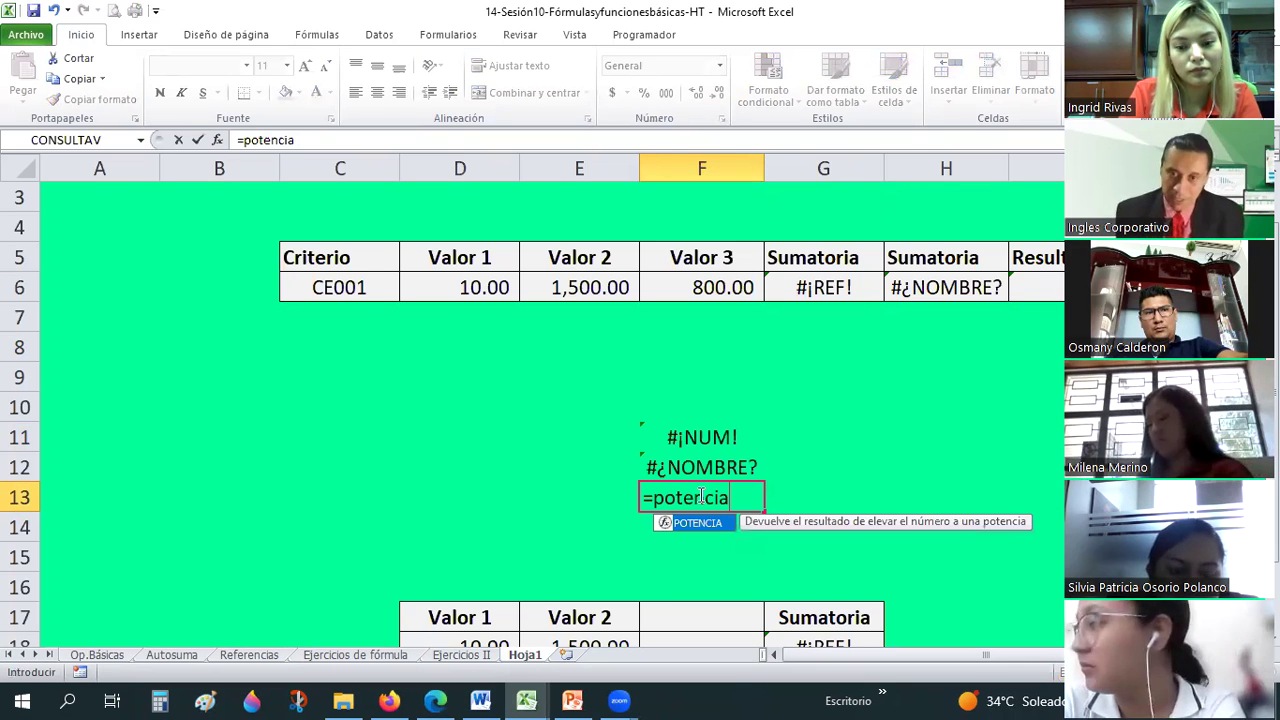
type("(1000;3")
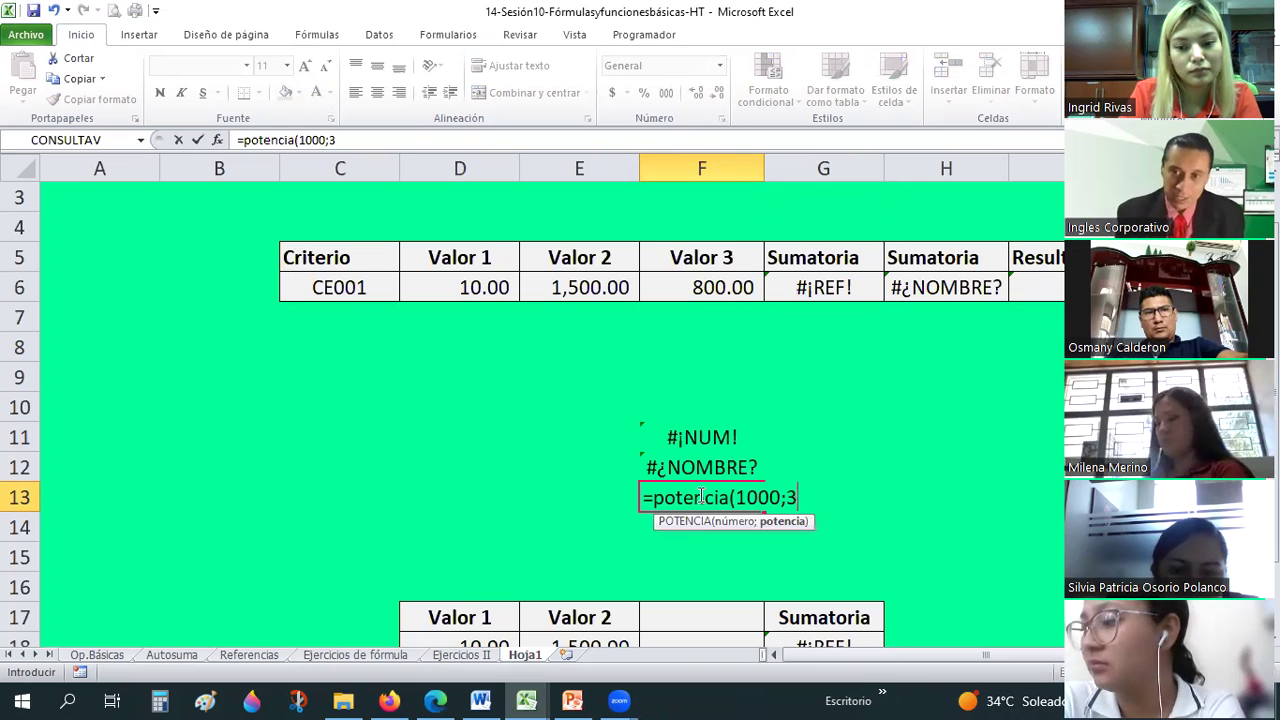
type("00)")
key("Return")
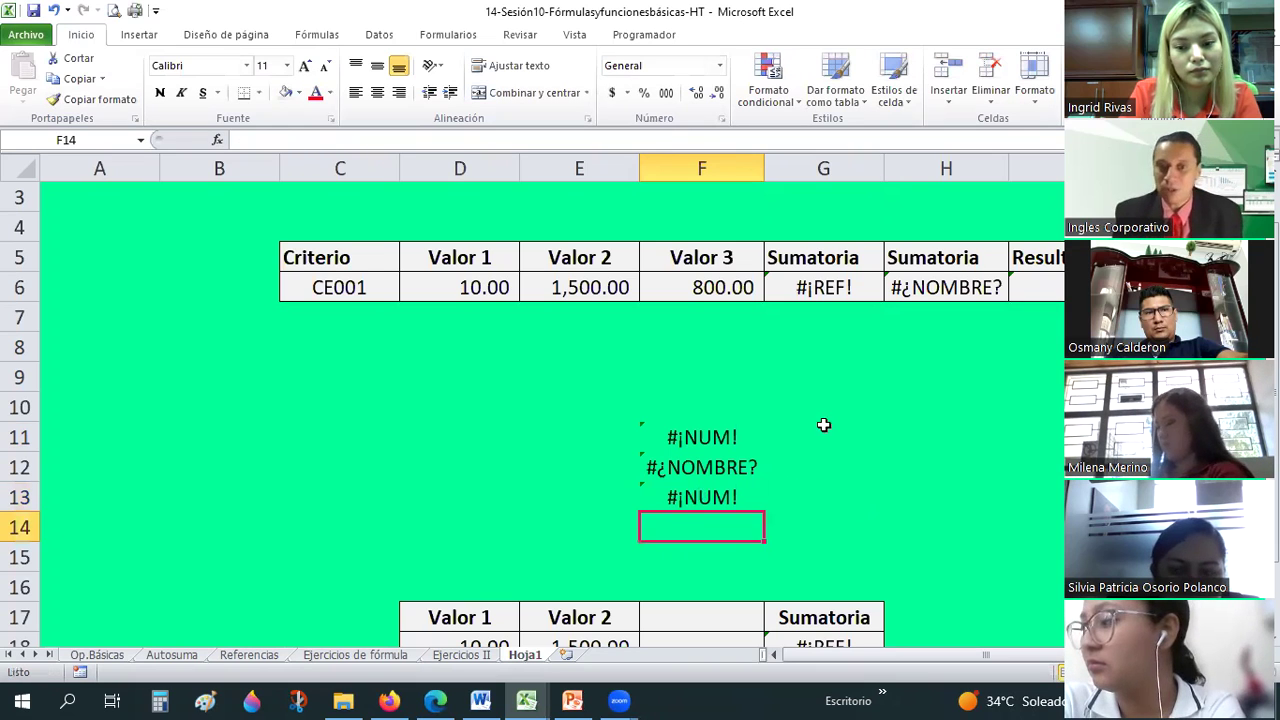
left_click_drag(823, 425, 686, 497)
left_click(686, 498)
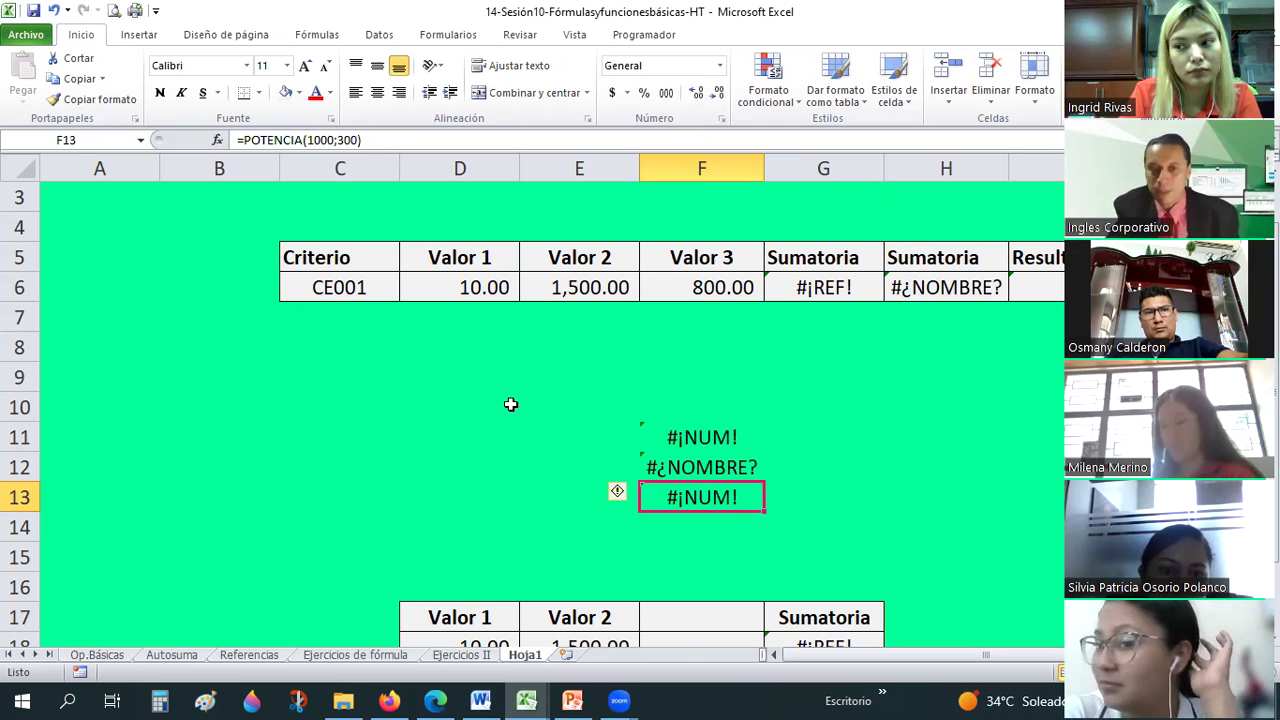
key("alt+Tab")
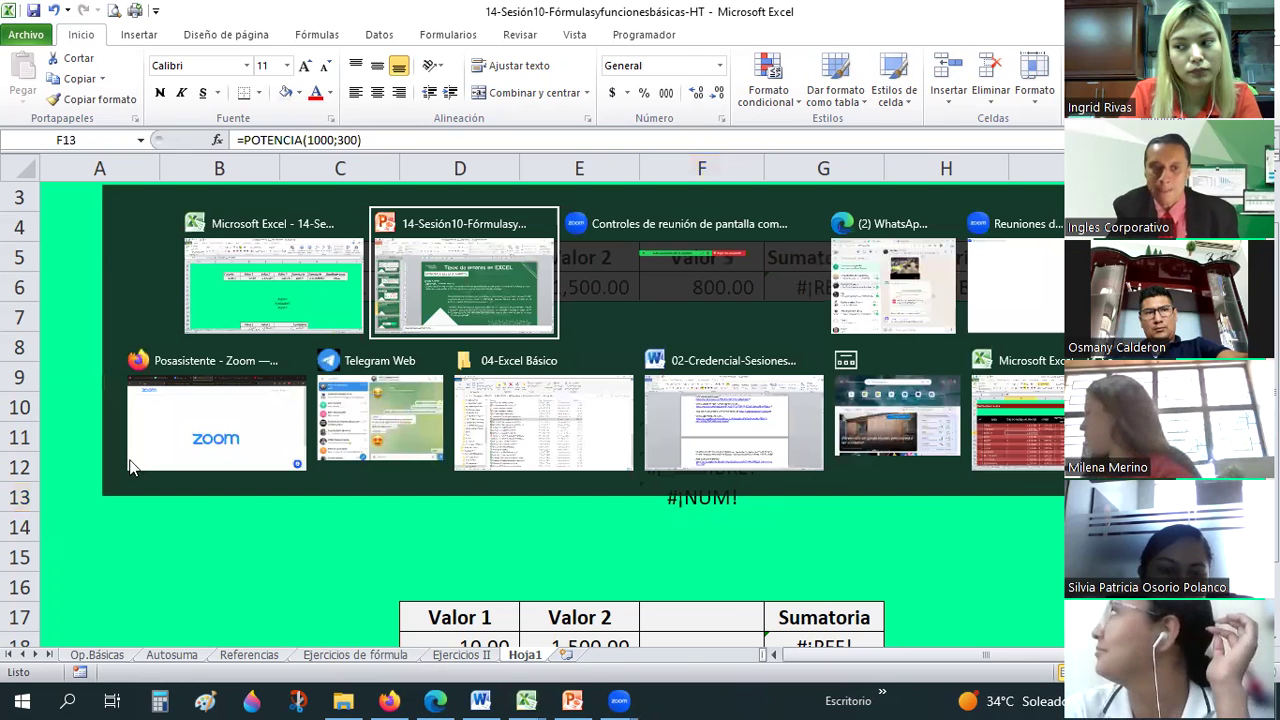
Show PowerPoint slide 8 on the #¡NULO! error, then return to the Excel sheet
left_click(127, 594)
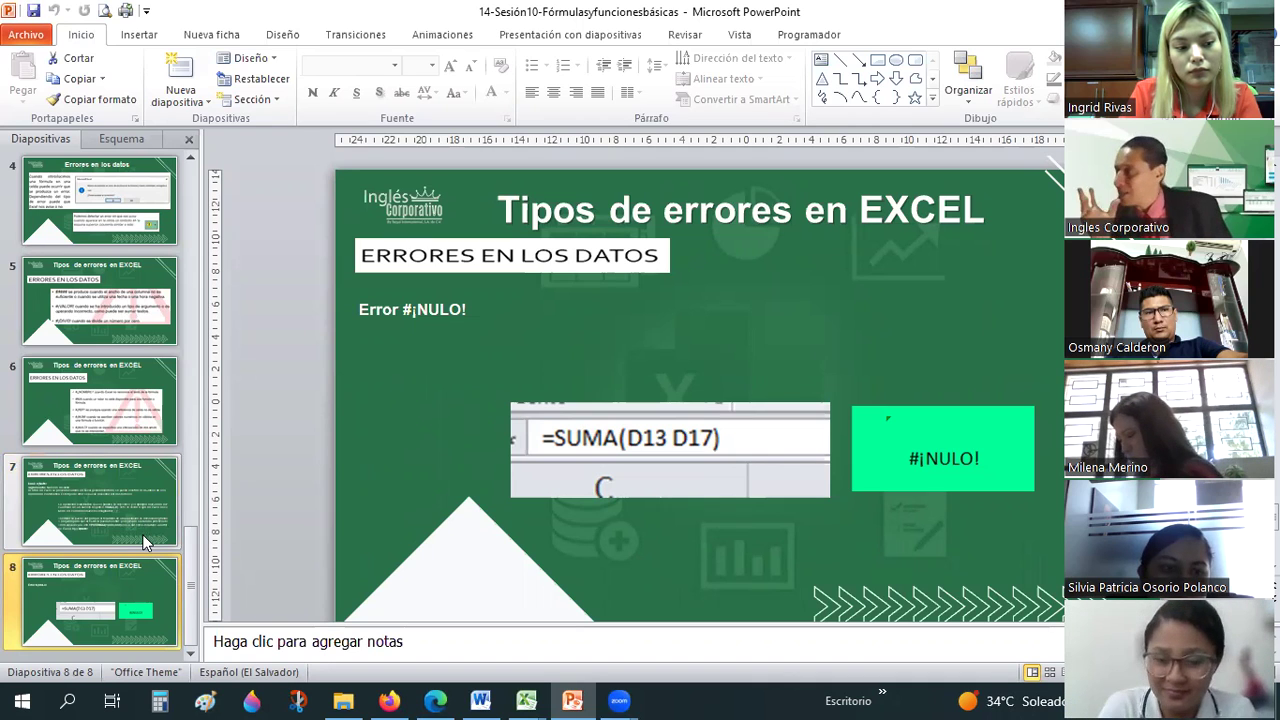
key("alt+Tab")
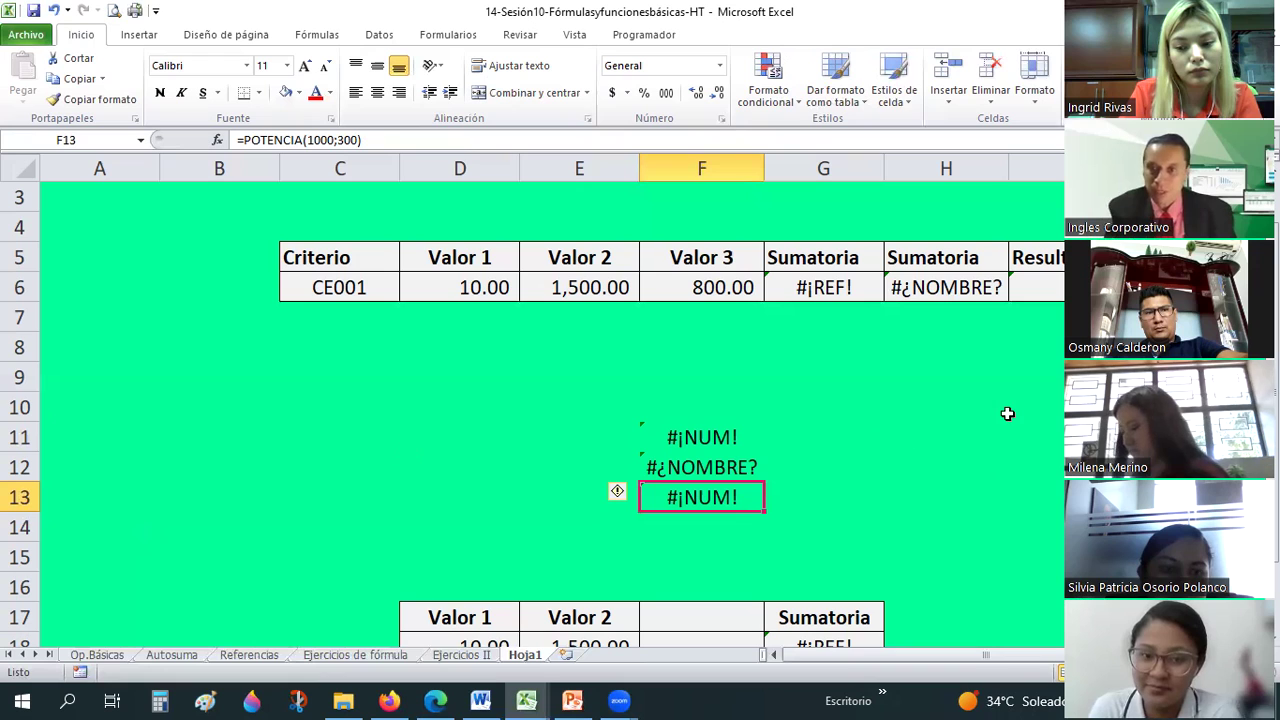
Check the G6 and H6 errors, then add the header 'Sumatoria' in J5
left_click(836, 320)
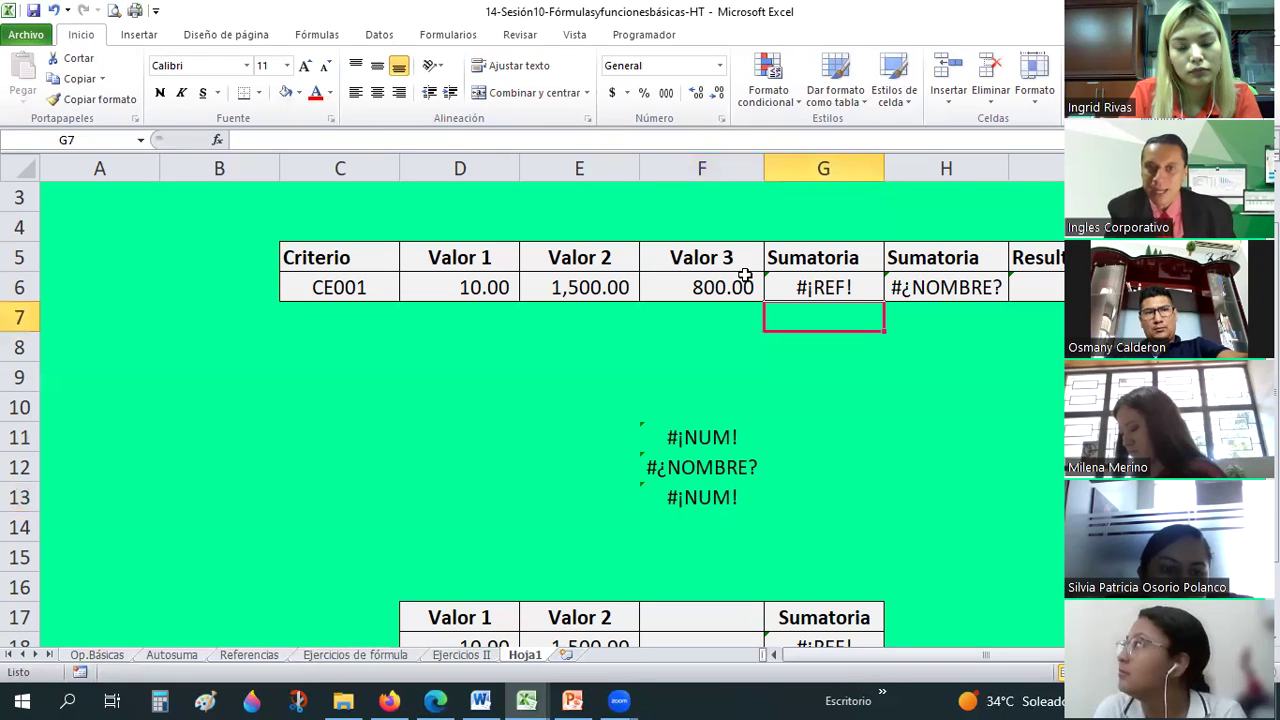
left_click(790, 287)
left_click(951, 282)
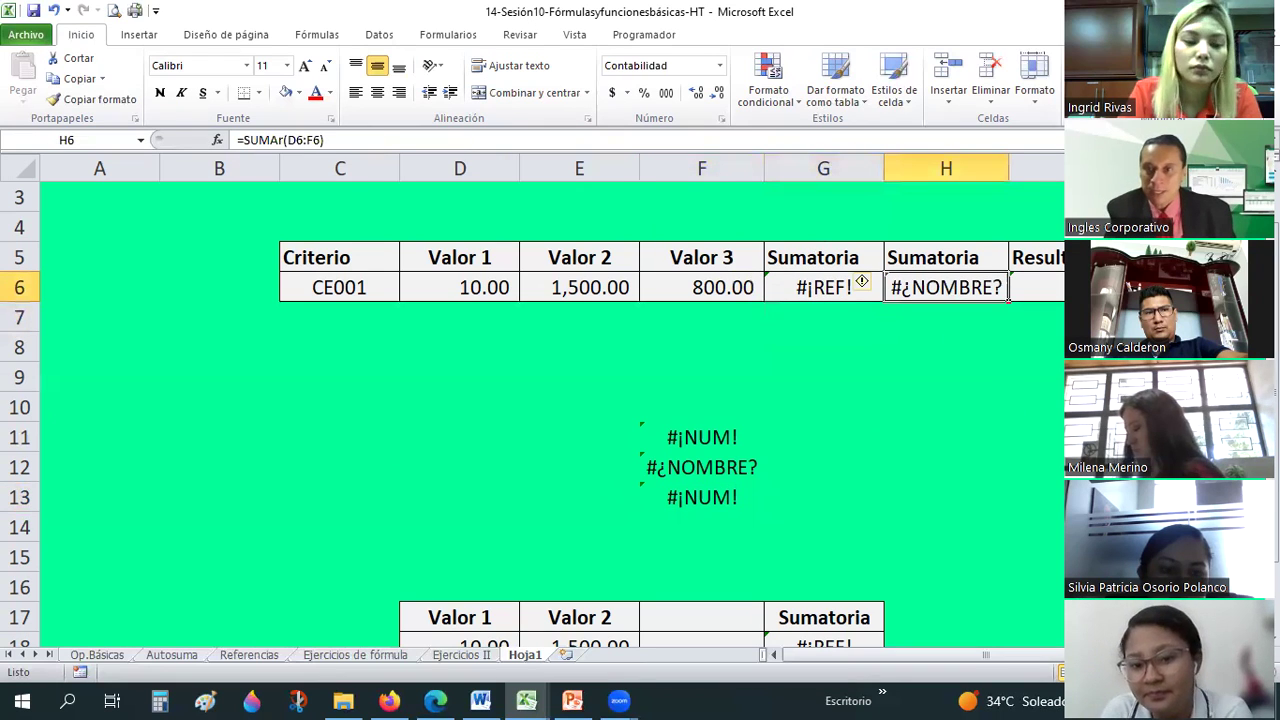
left_click(1188, 257)
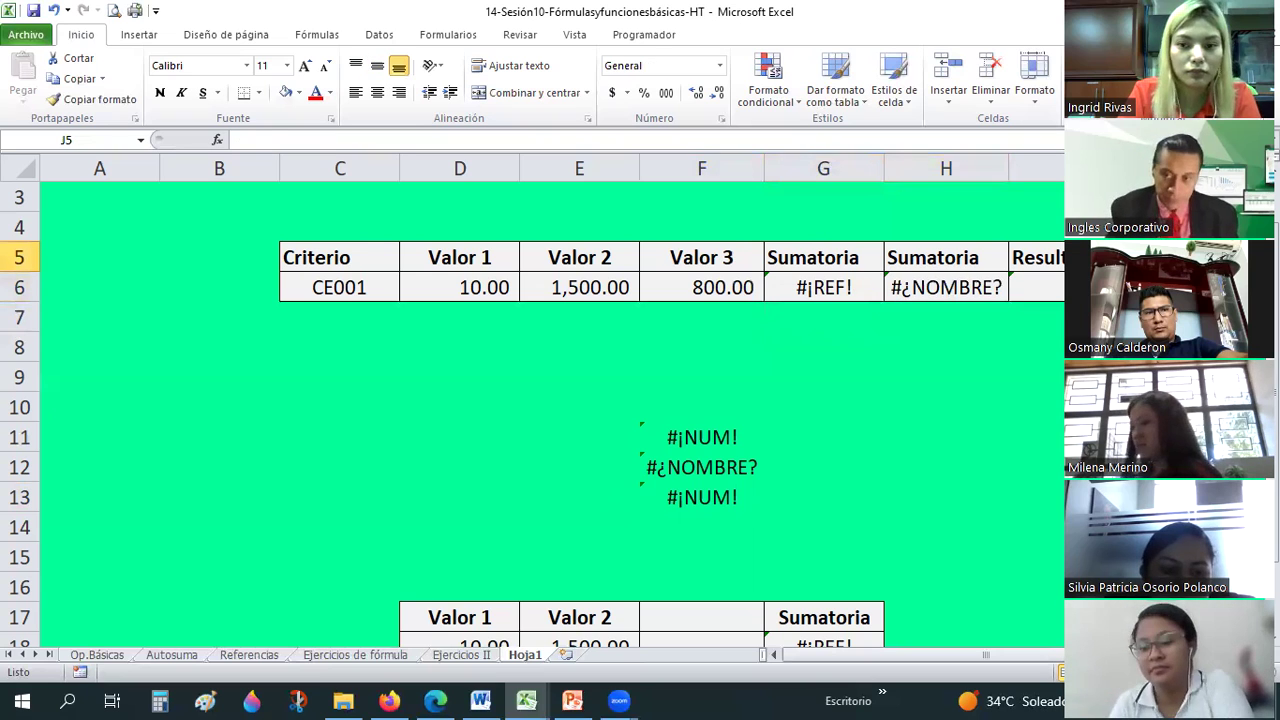
type("Sumatoria")
key("Return")
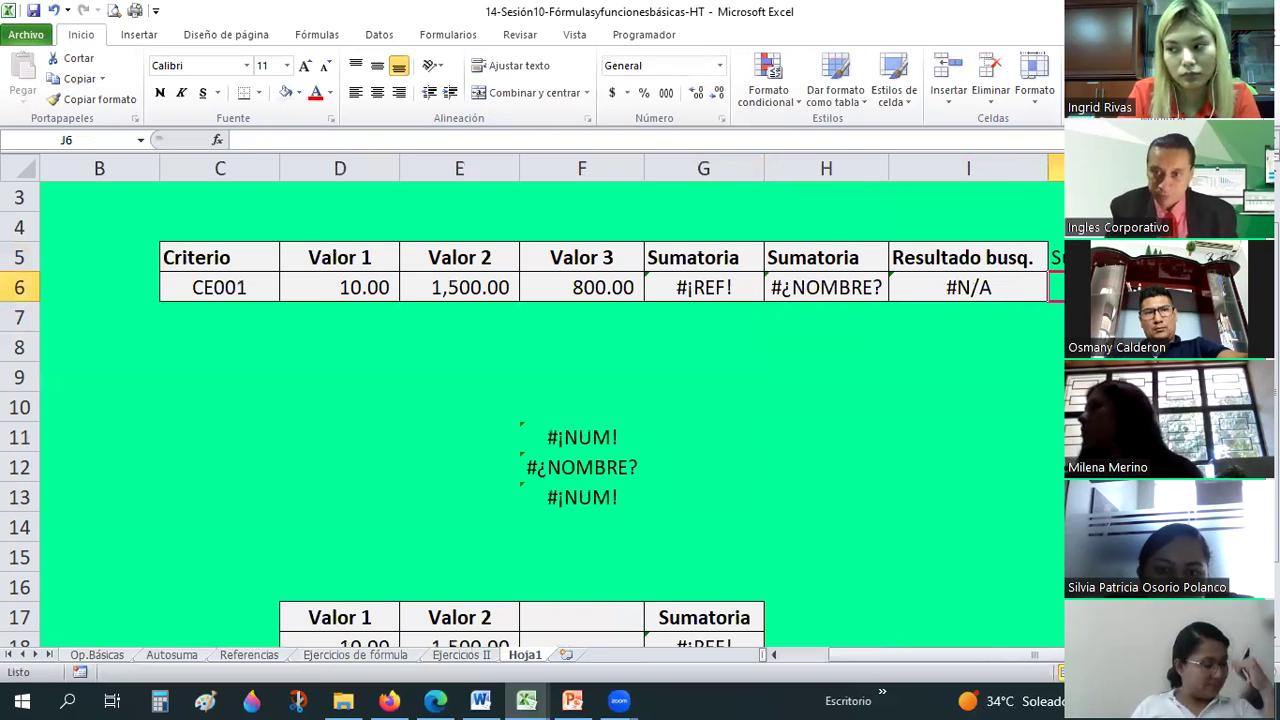
Enter the formula =SUMA(D6:F6) in J6
left_click_drag(918, 255, 975, 287)
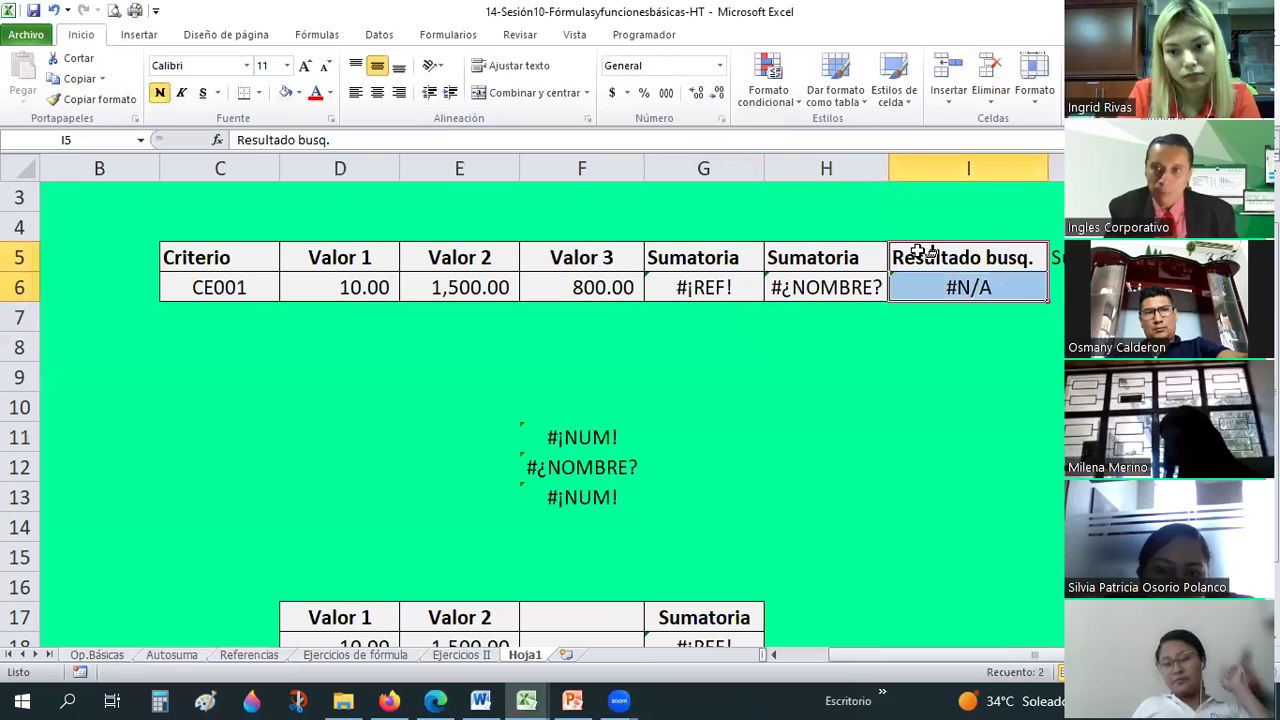
left_click_drag(1150, 257, 1150, 287)
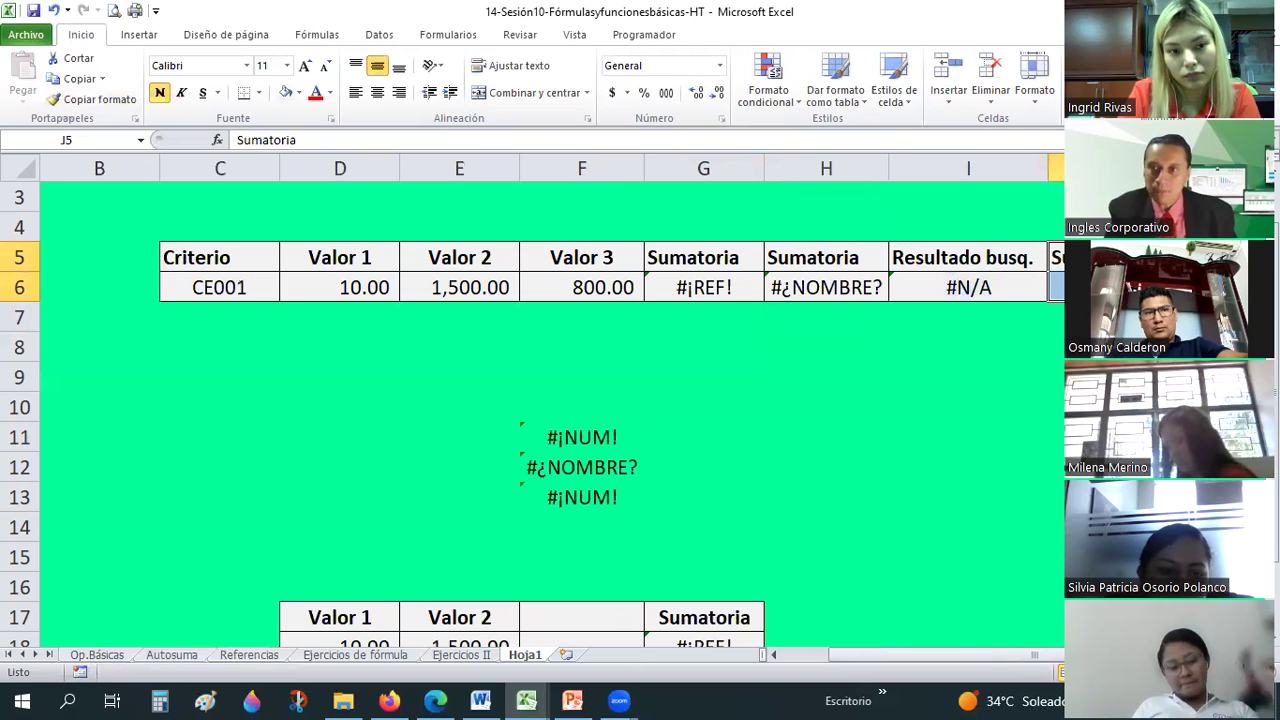
left_click(1090, 65)
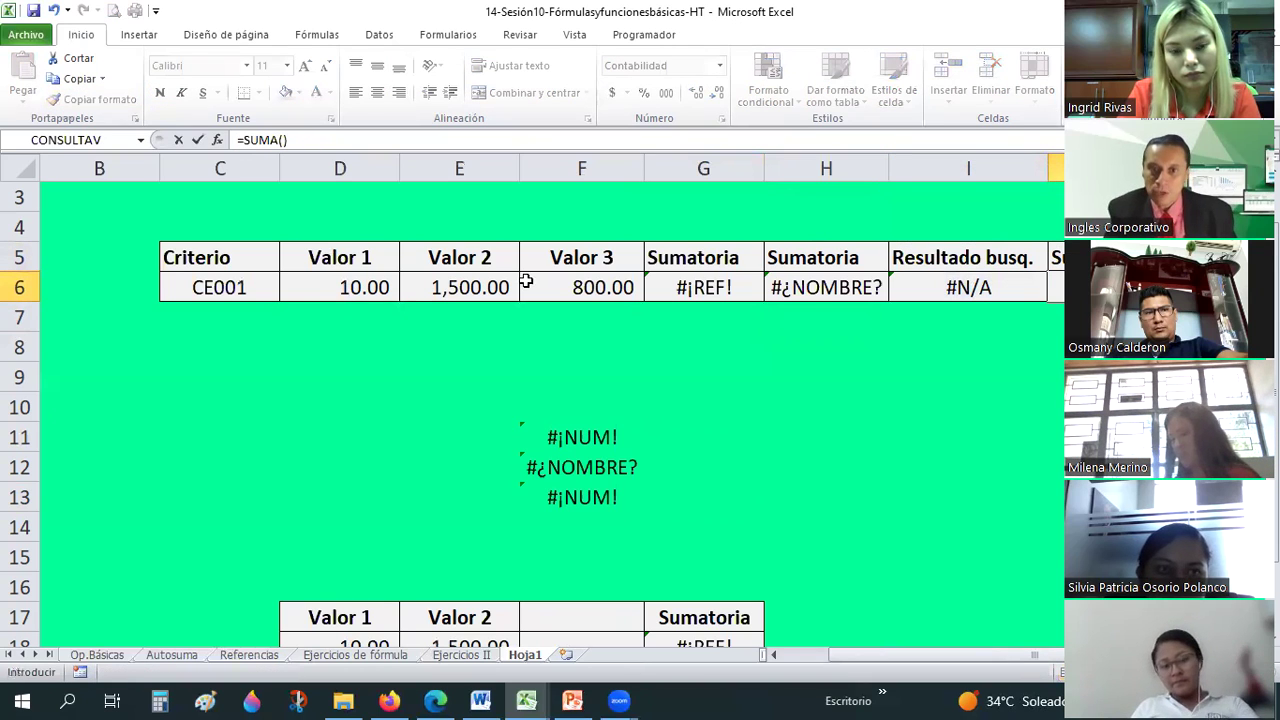
left_click_drag(300, 257, 594, 275)
left_click_drag(300, 287, 594, 280)
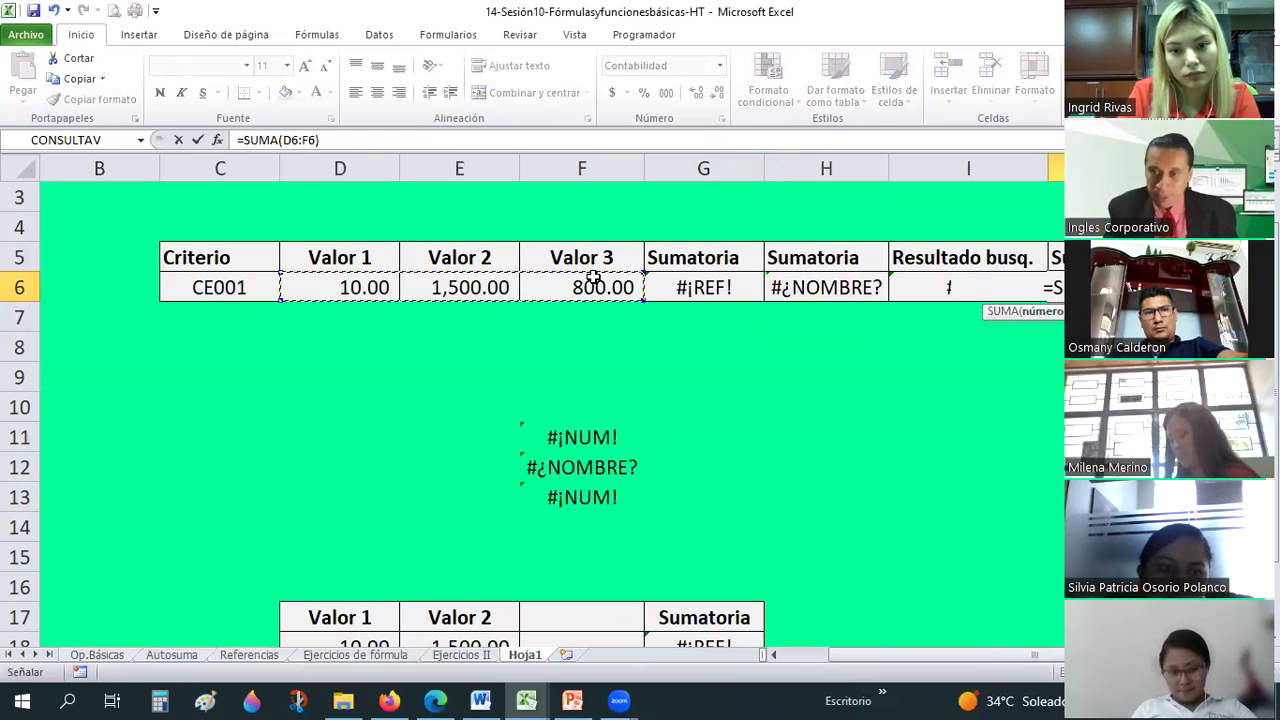
key("Return")
Edit J6 to =SUMA(D6 F6), replacing the range colon with a space
key("Up")
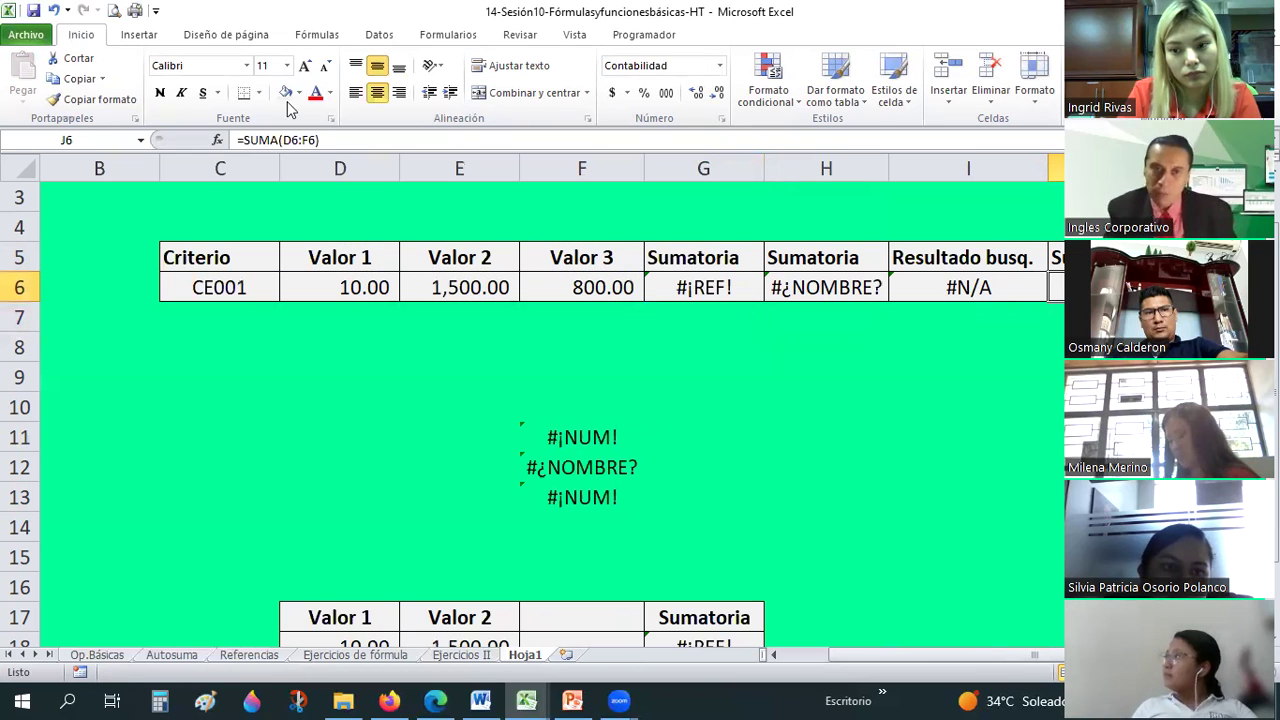
left_click(302, 140)
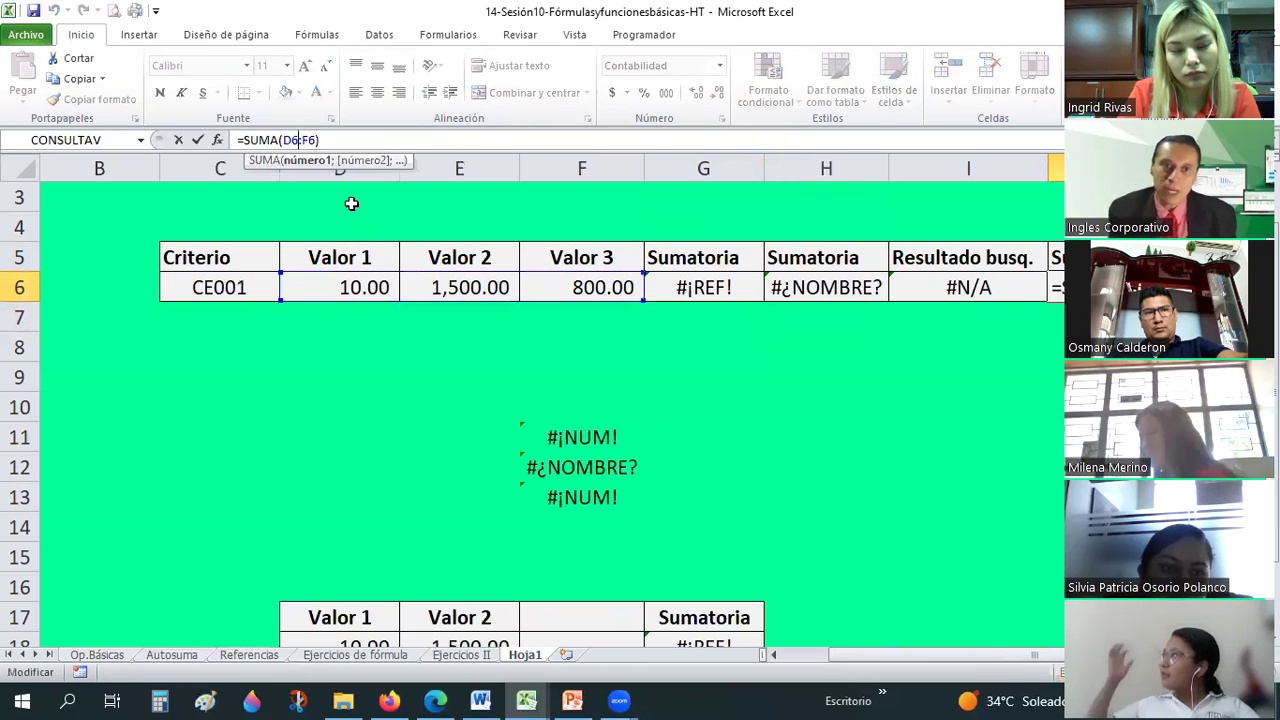
key("Delete")
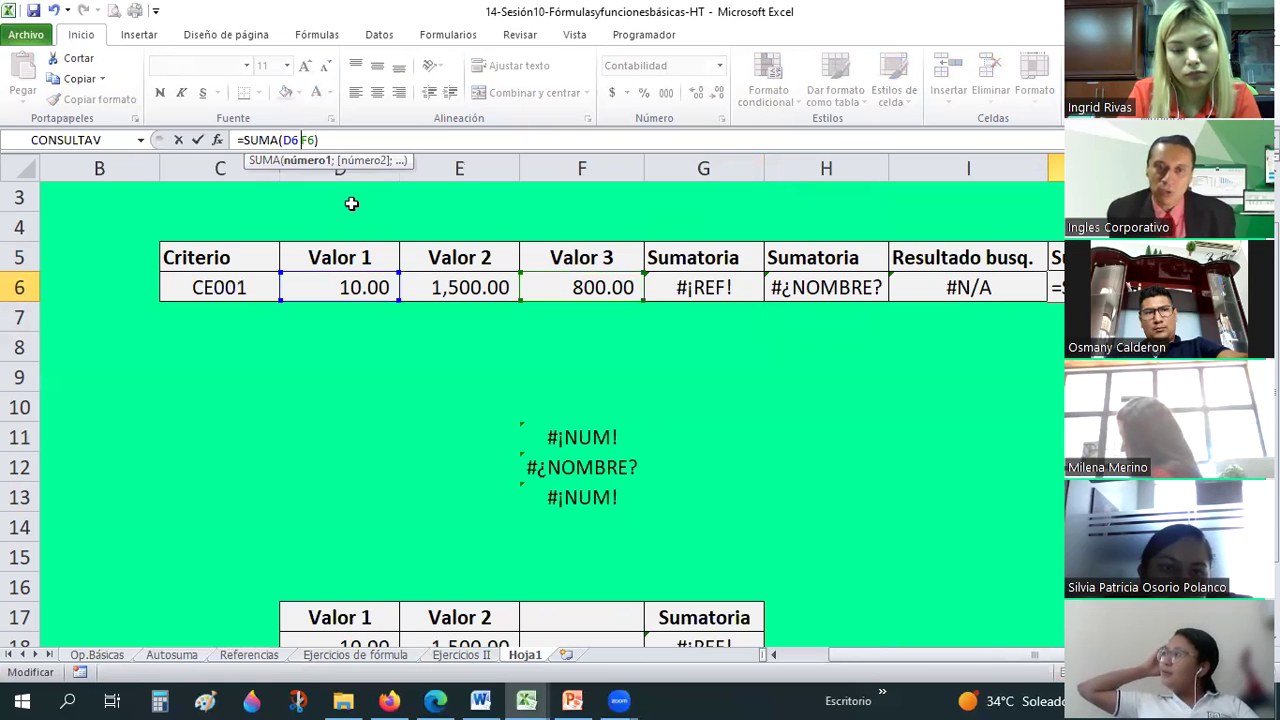
key("Return")
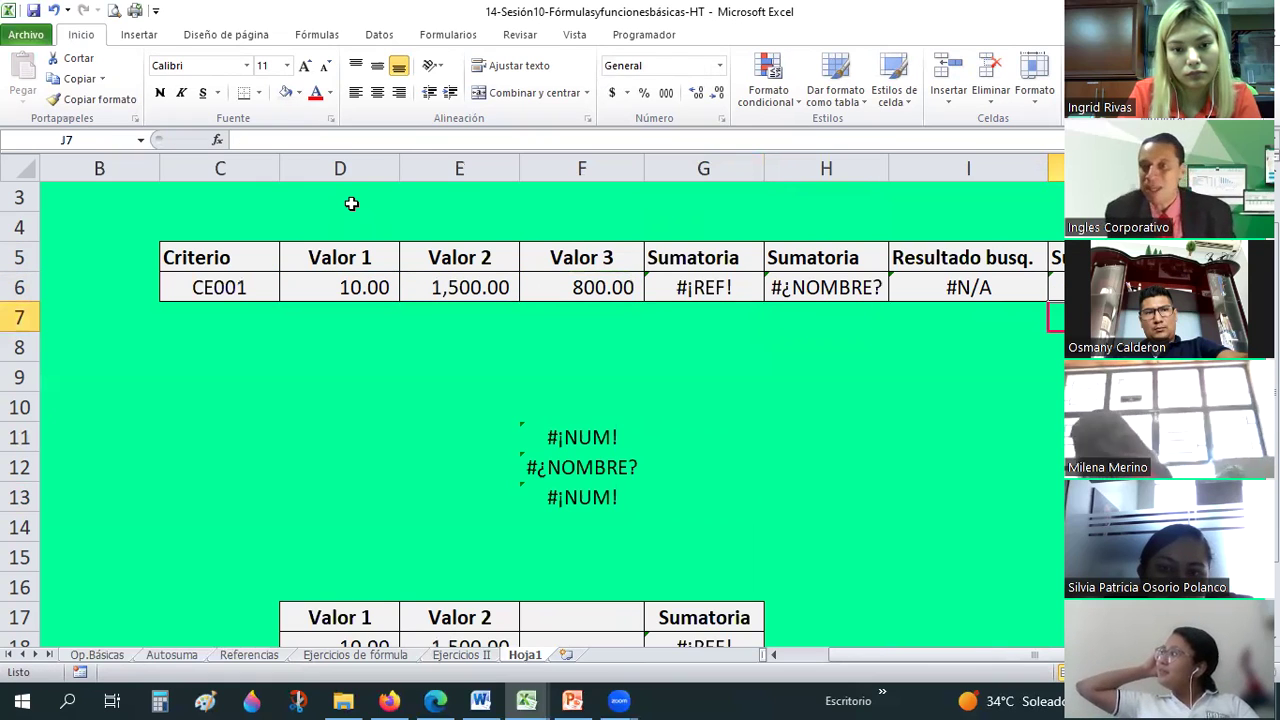
key("Up")
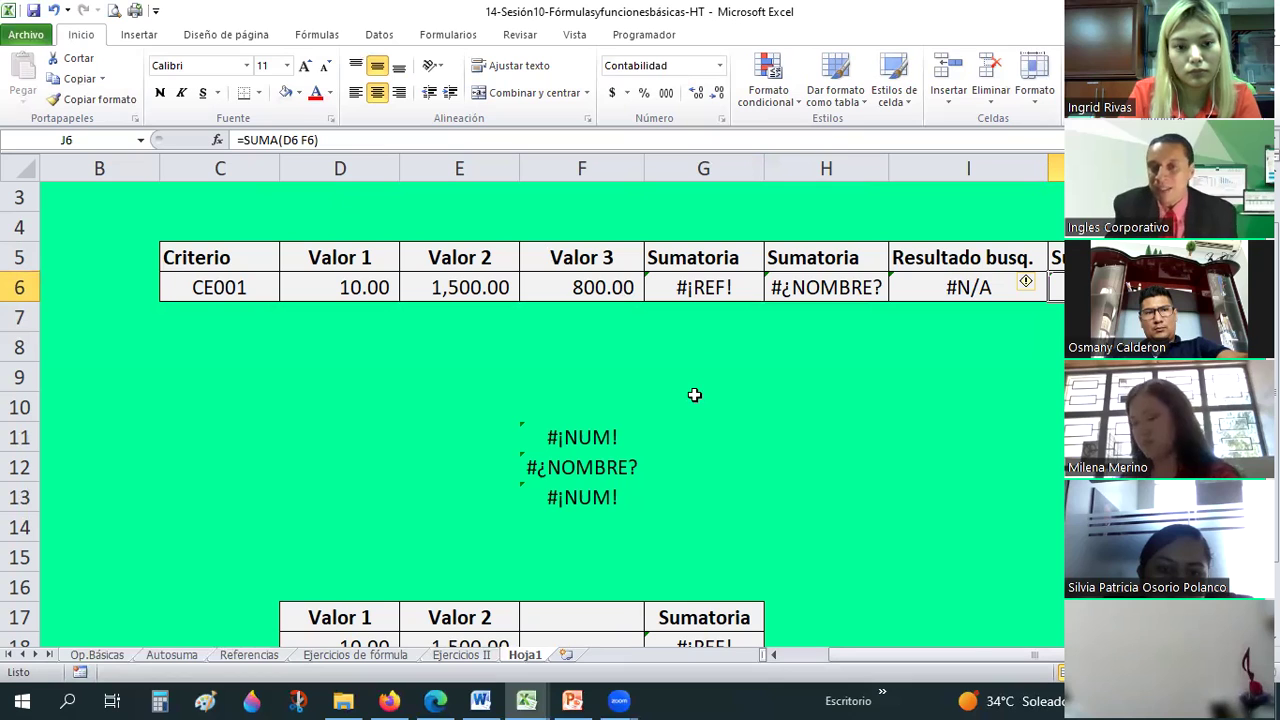
Draw a closing curly brace shape below row 6, rotated horizontal and widened across the error cells
left_click(139, 34)
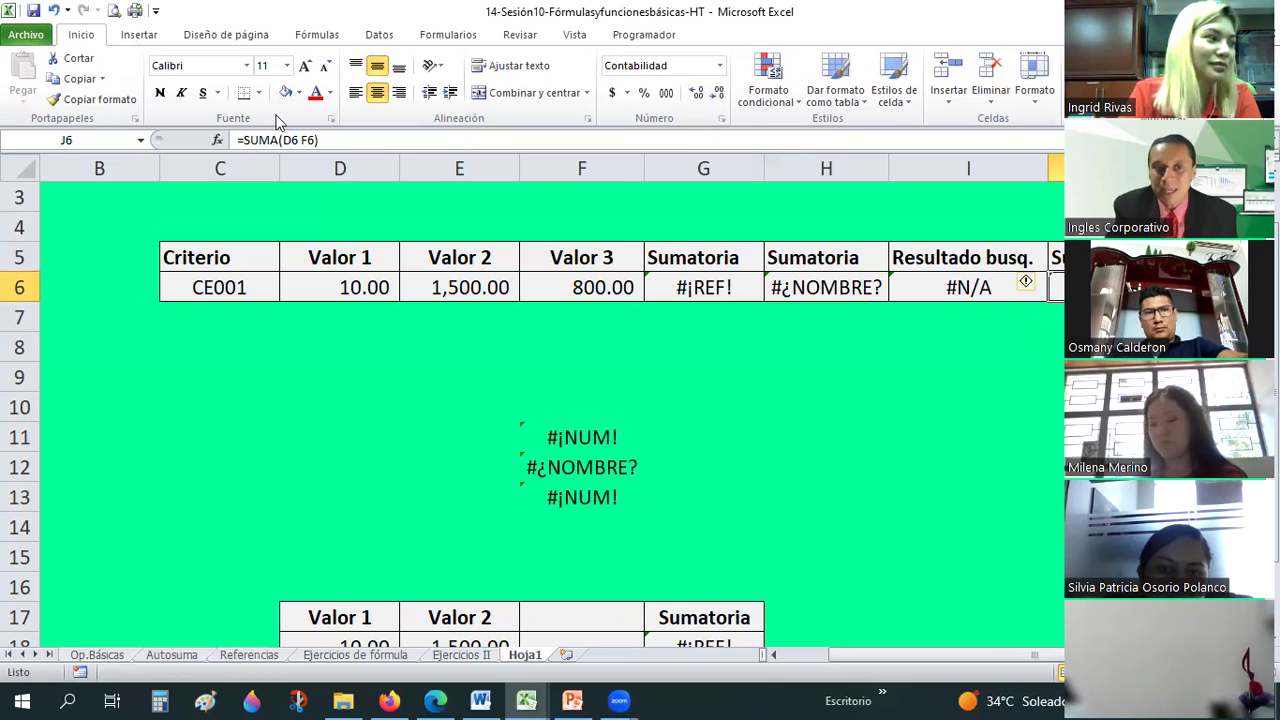
left_click(235, 80)
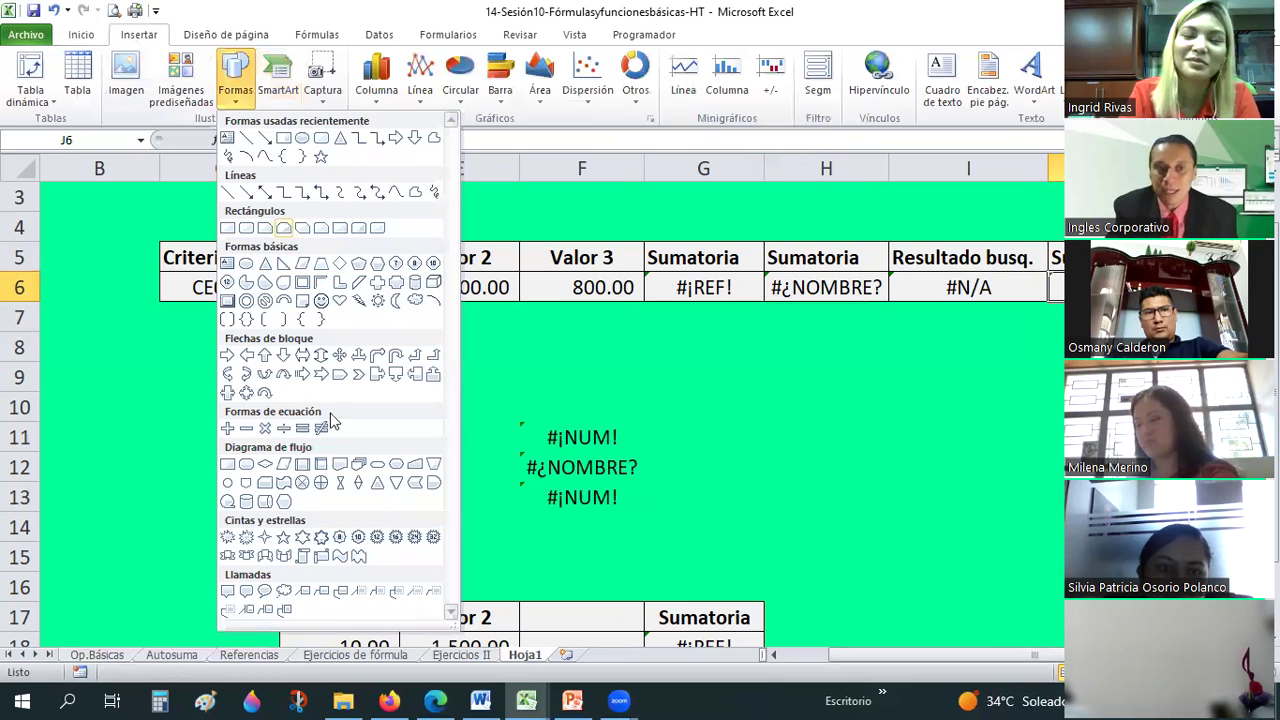
left_click(319, 320)
mouse_move(804, 313)
left_mouse_down()
mouse_move(934, 514)
mouse_move(931, 504)
left_mouse_up()
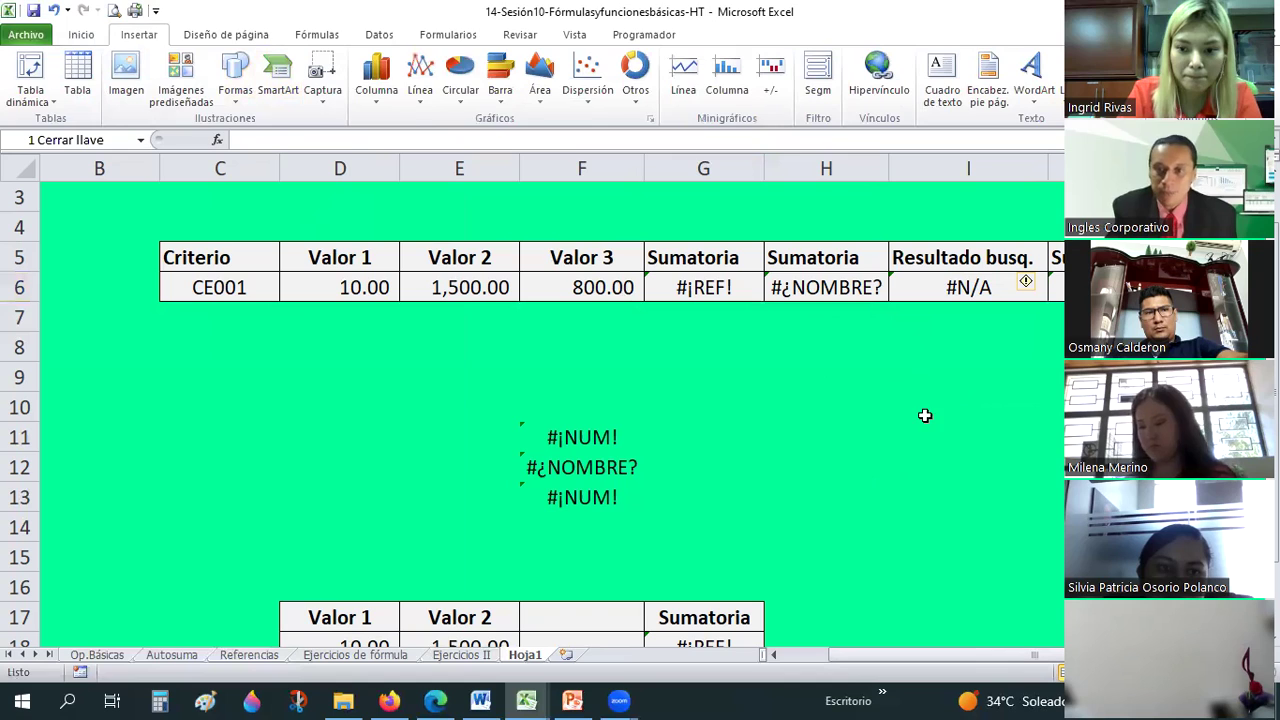
mouse_move(866, 289)
left_mouse_down()
mouse_move(1033, 427)
mouse_move(968, 380)
mouse_move(1100, 373)
left_mouse_up()
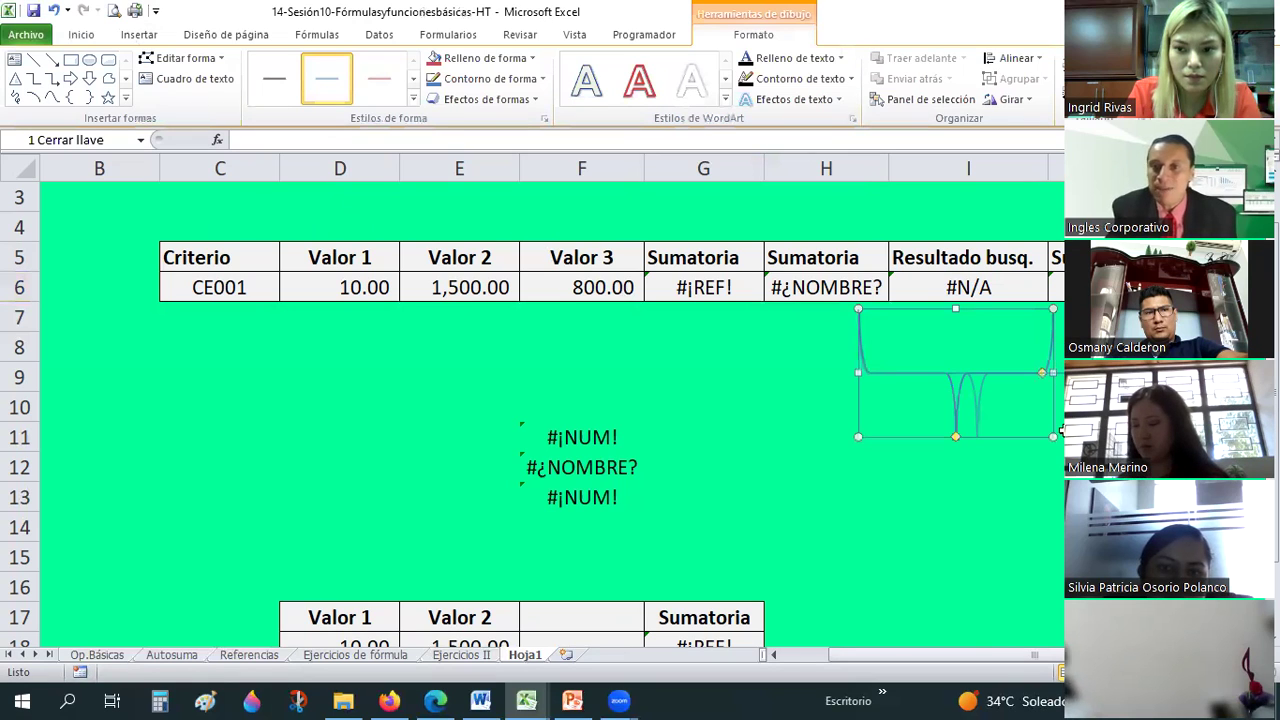
left_click_drag(859, 373, 823, 373)
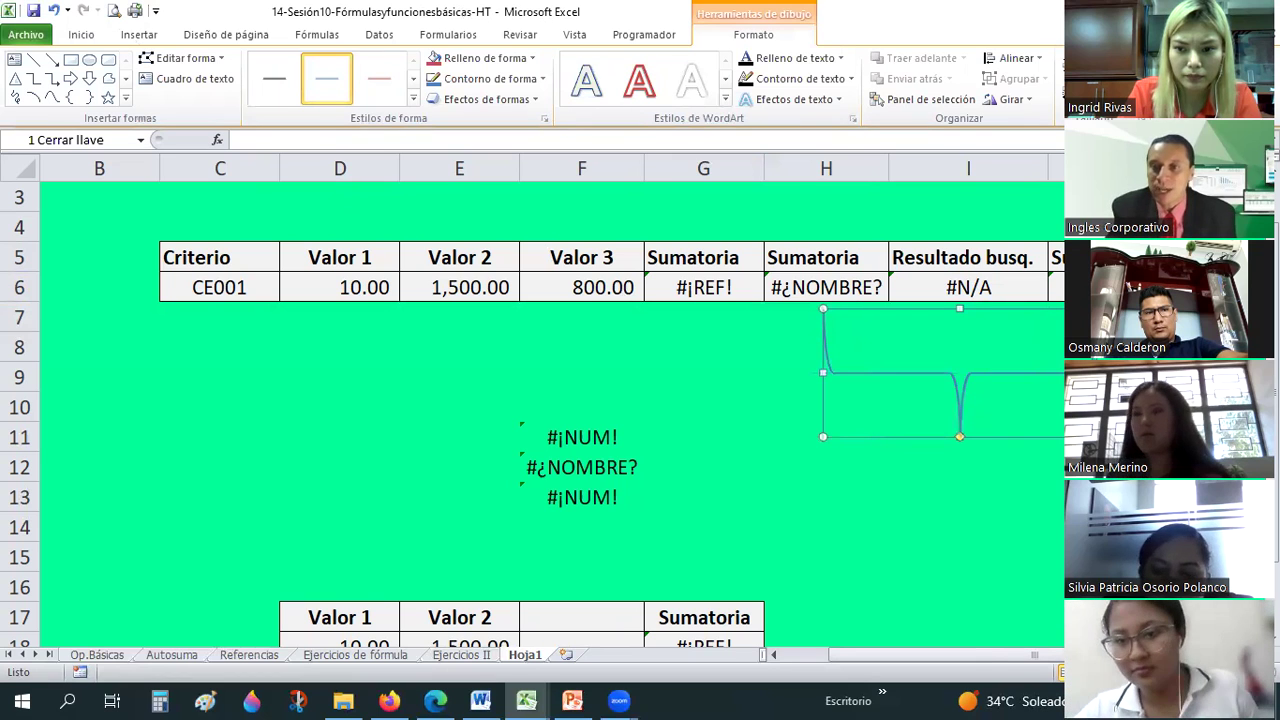
left_click_drag(1100, 373, 1134, 373)
Deselect the brace and review the formulas in H6 and J6
left_click(1053, 515)
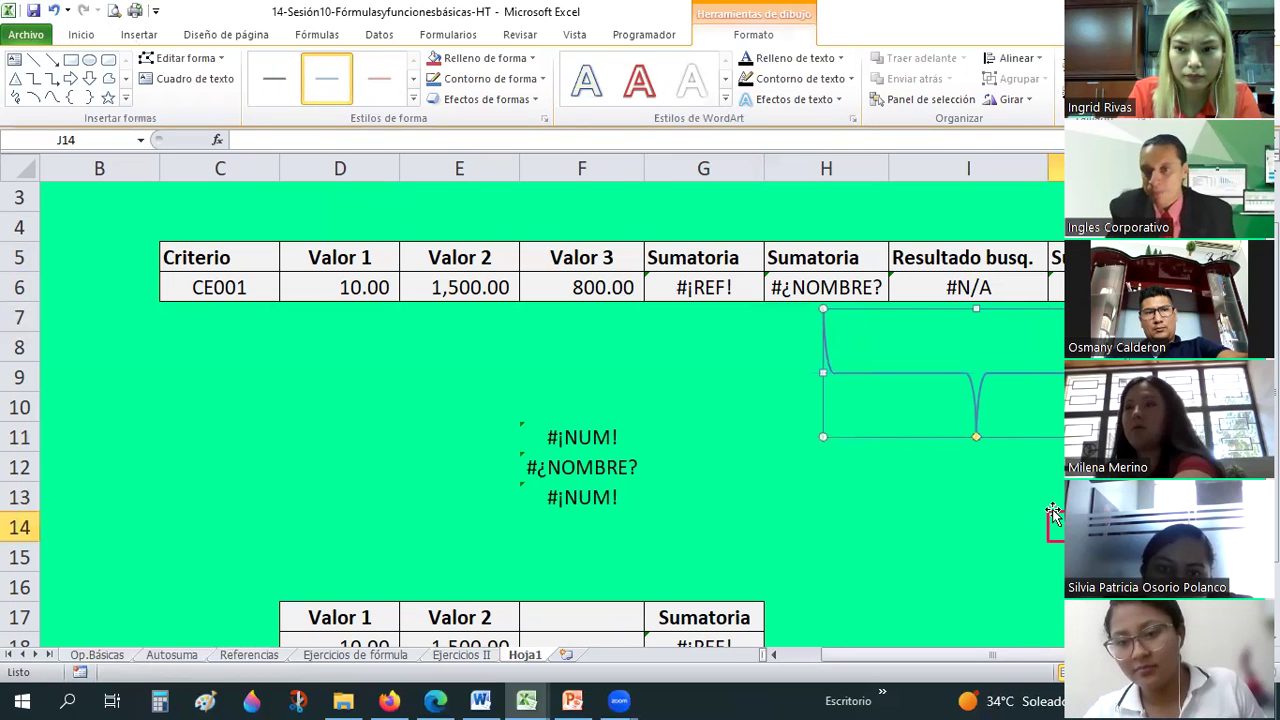
left_click(824, 287)
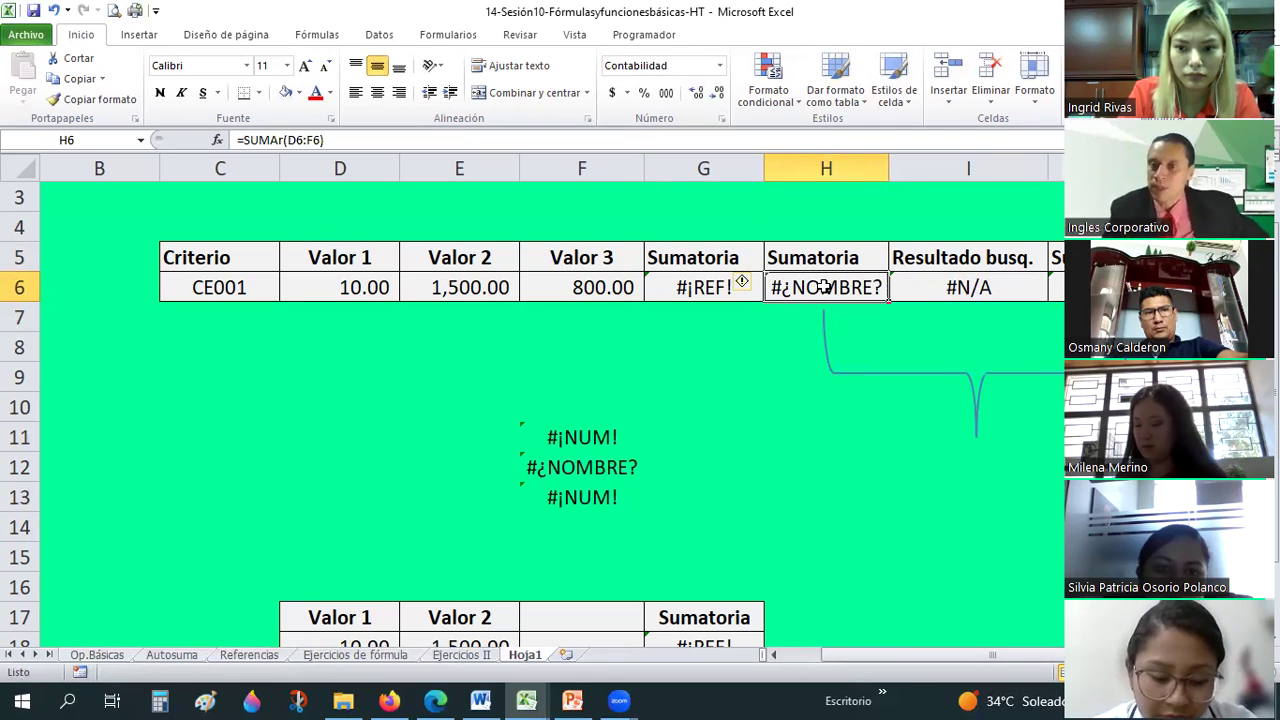
left_click(1056, 287)
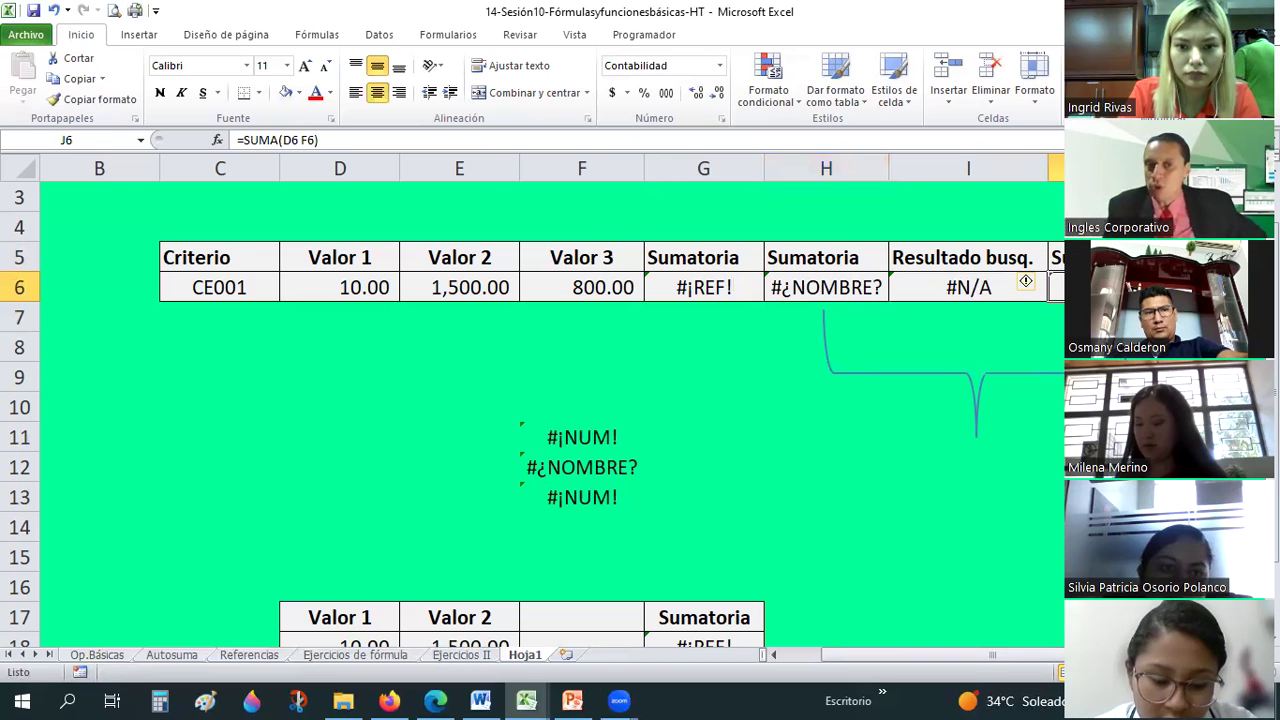
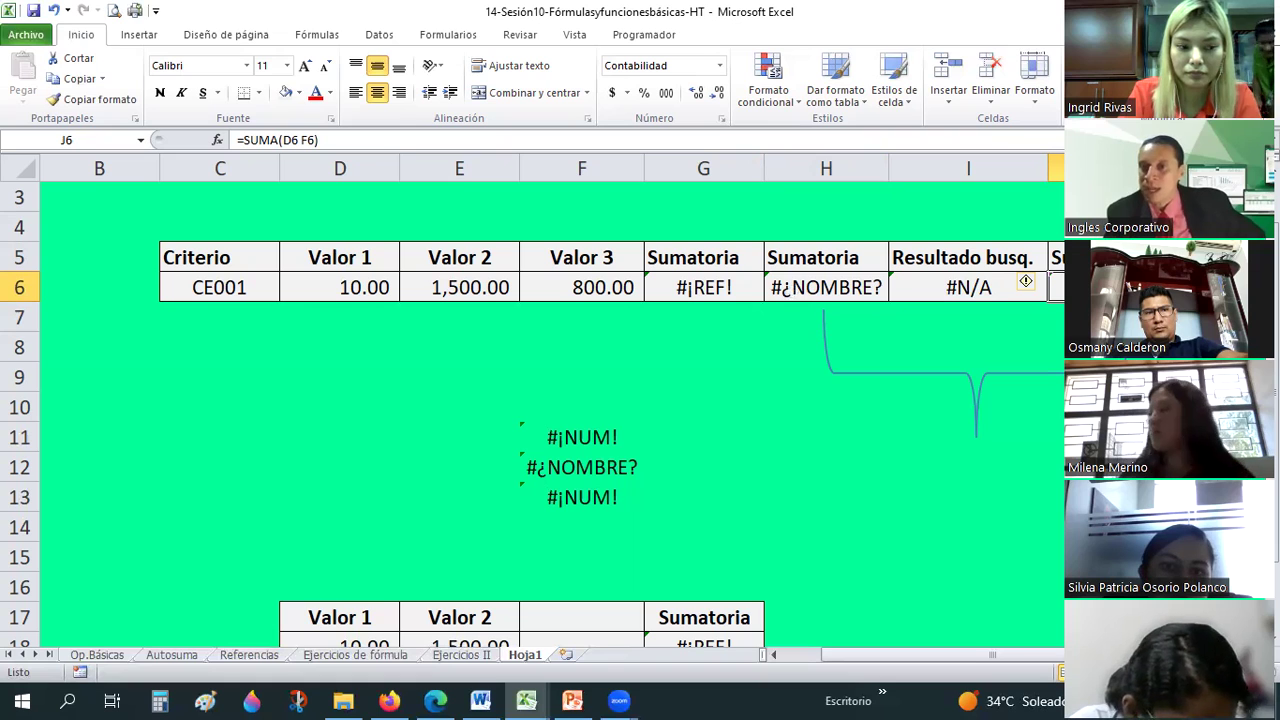
Inspect the error formulas in H6 and J6, then save the workbook
left_click(864, 298)
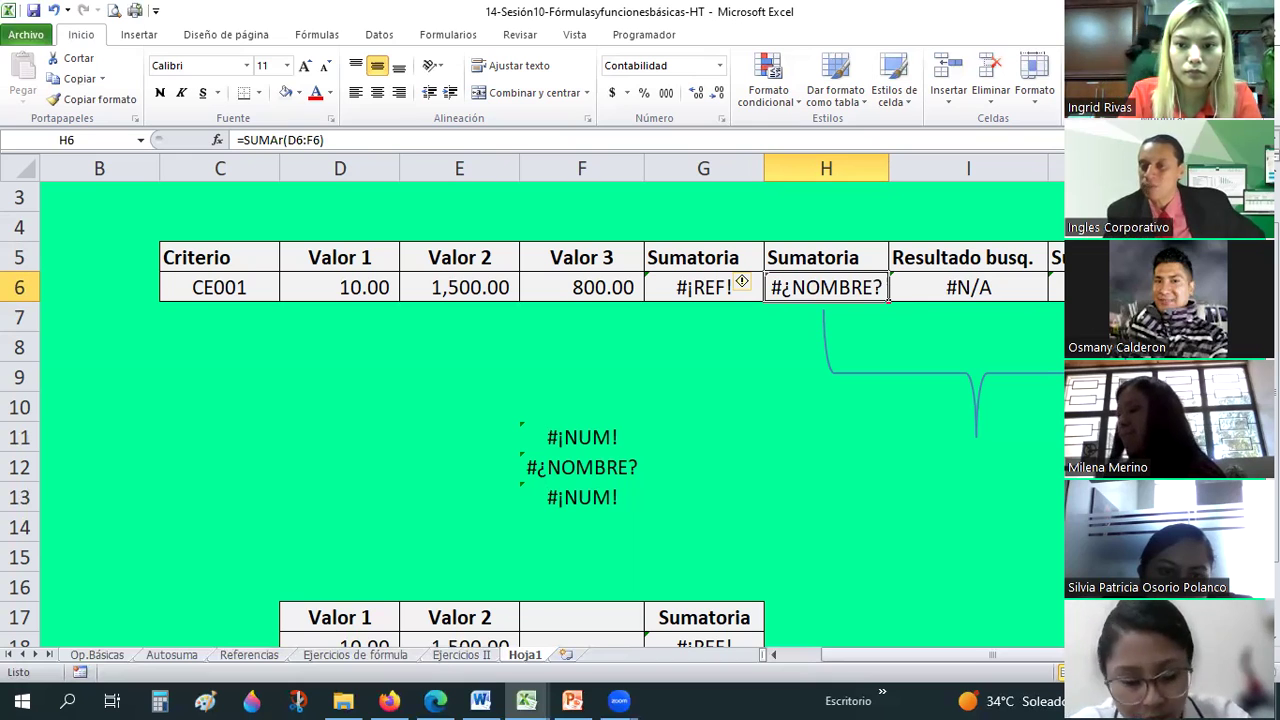
left_click(1056, 287)
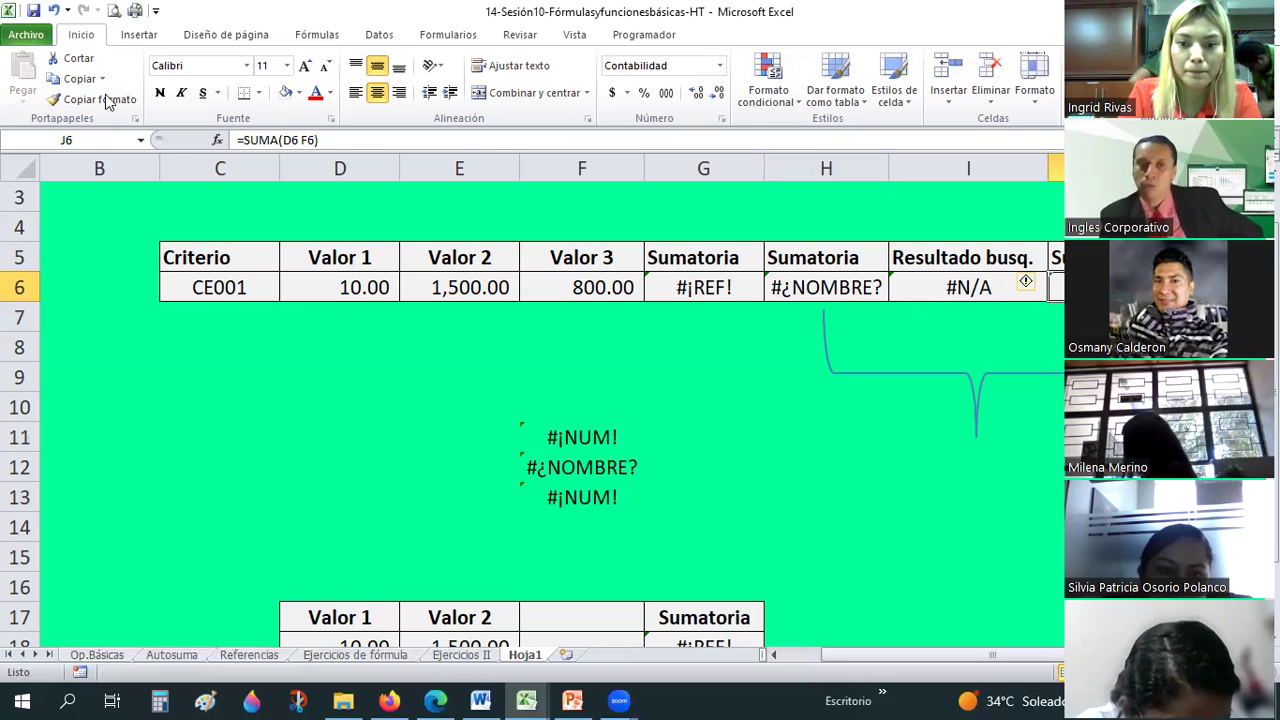
left_click(33, 10)
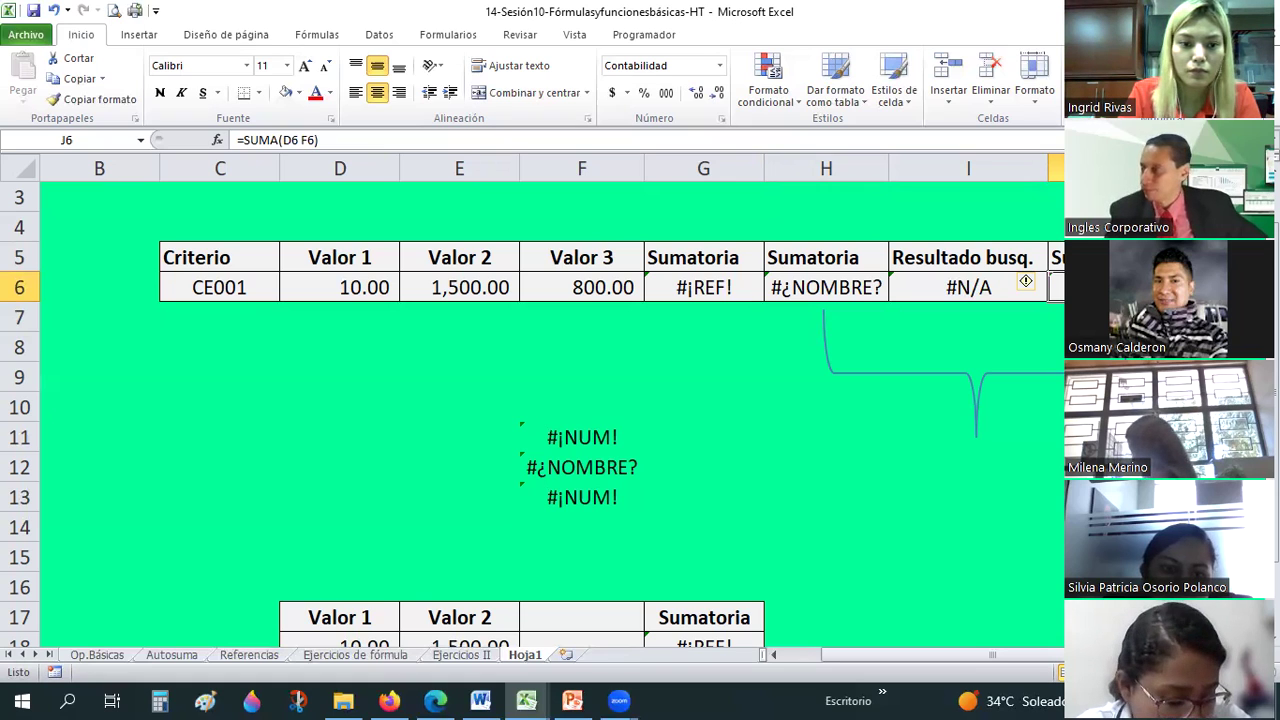
Glance at Edge, return to Excel and open the Op.Básicas sheet
left_click(435, 700)
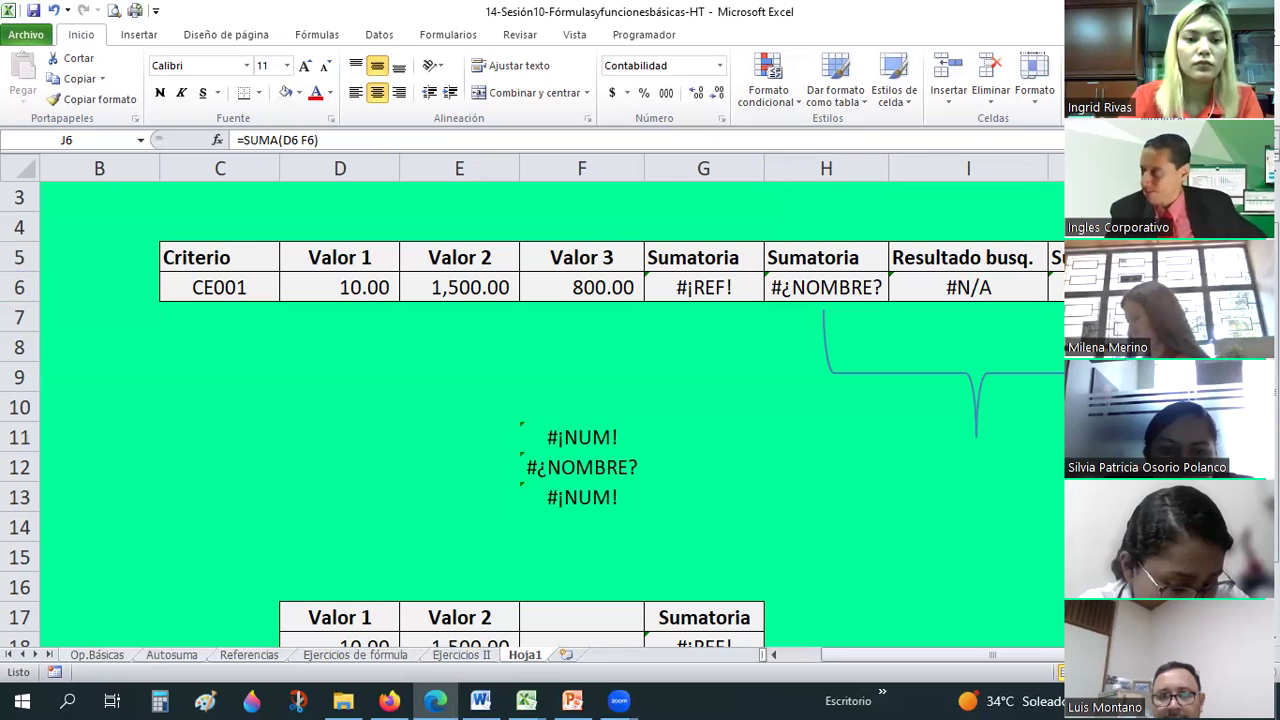
key("alt+Tab")
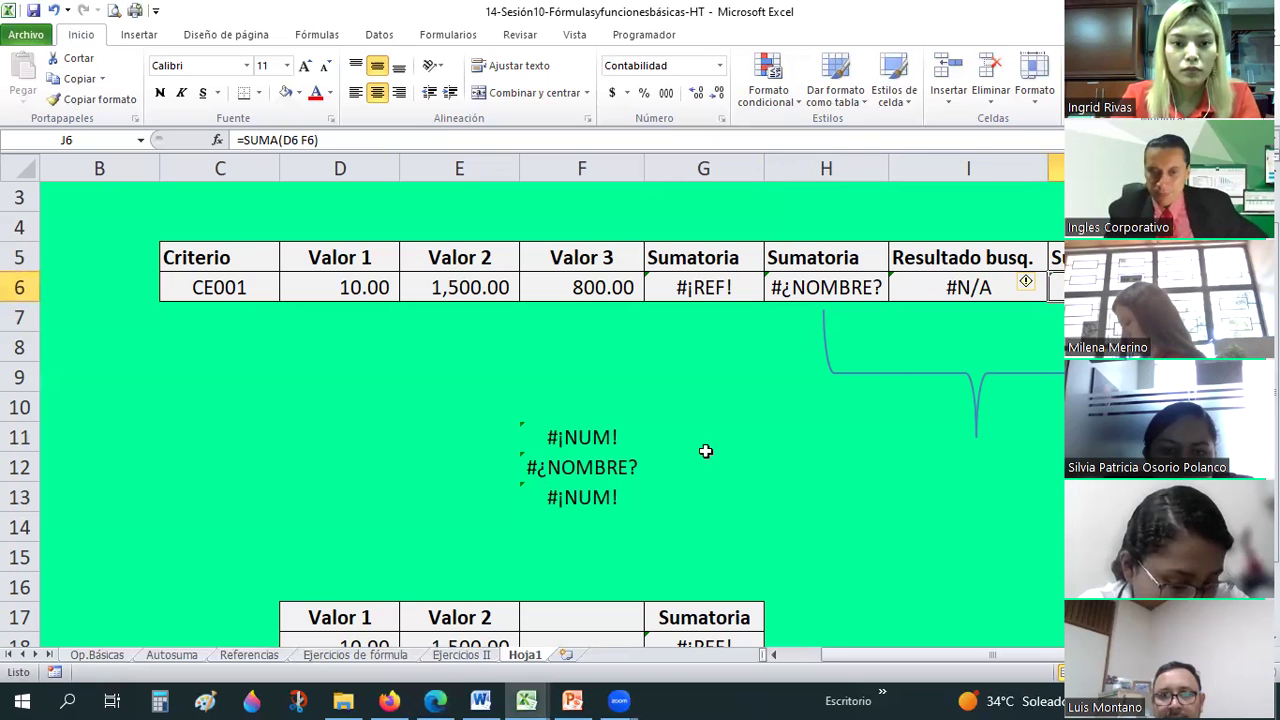
left_click(98, 655)
left_click(810, 653)
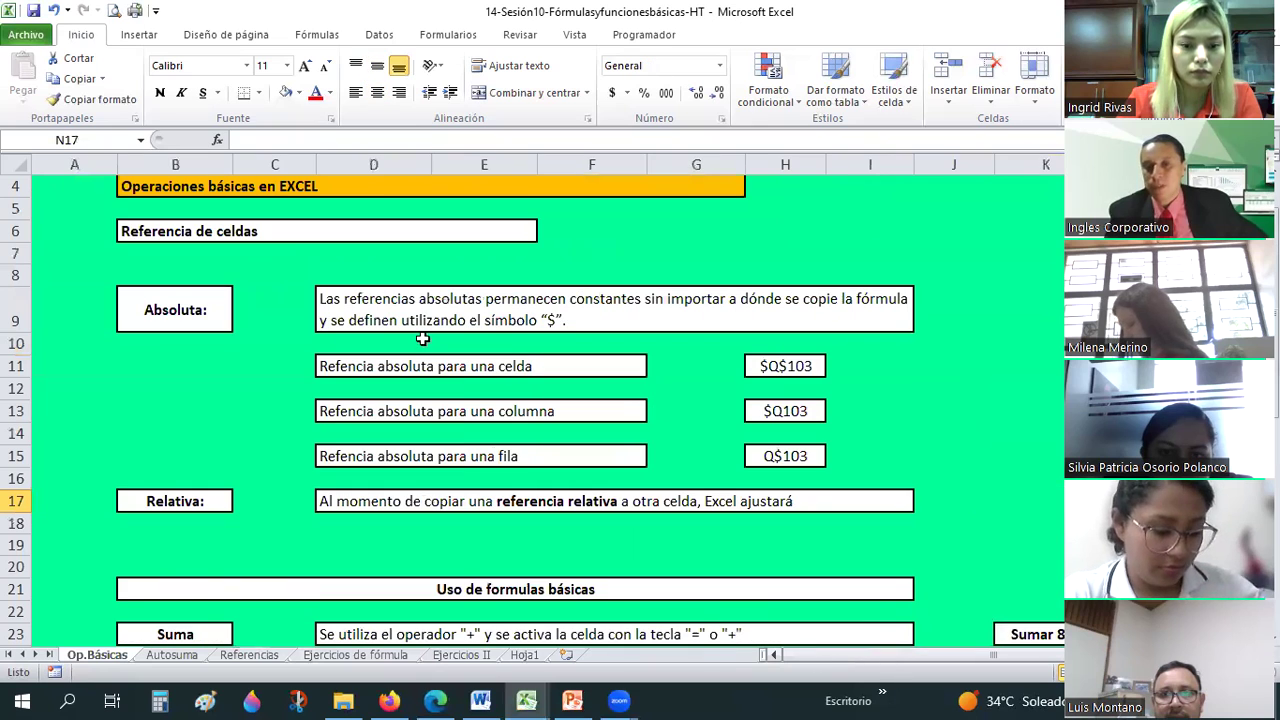
scroll(421, 326, "down", 1)
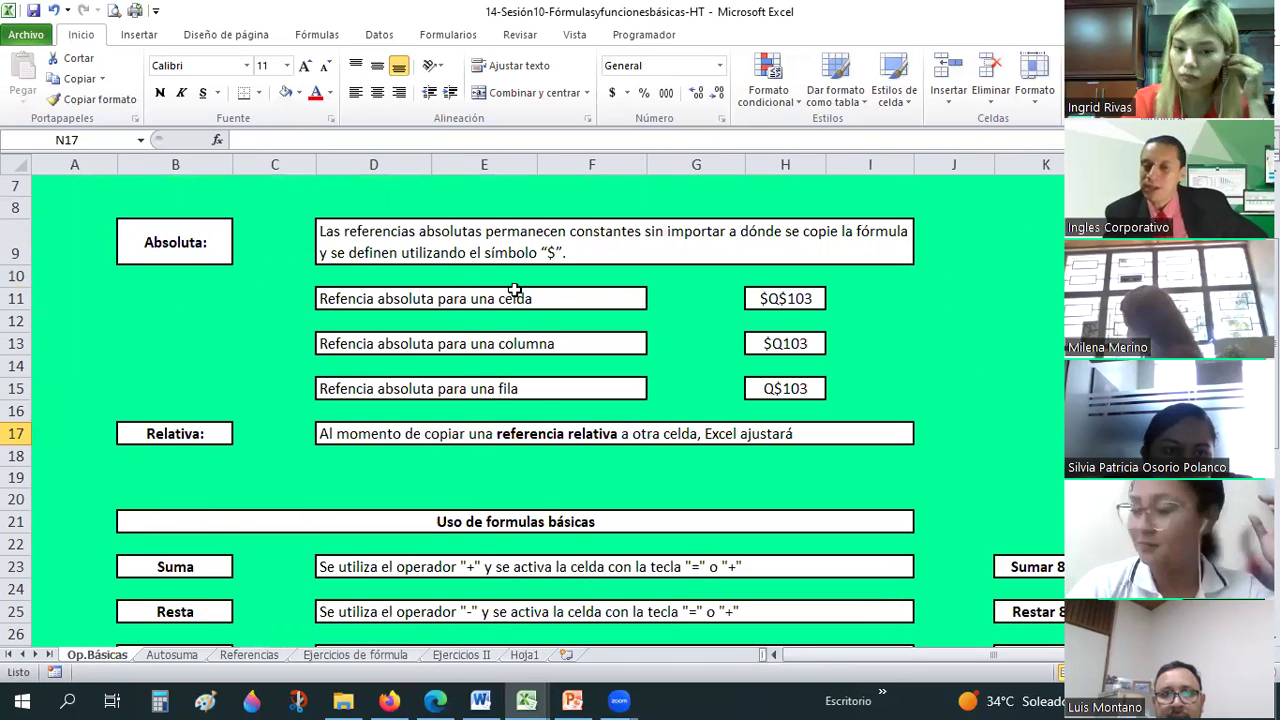
scroll(540, 288, "up", 2)
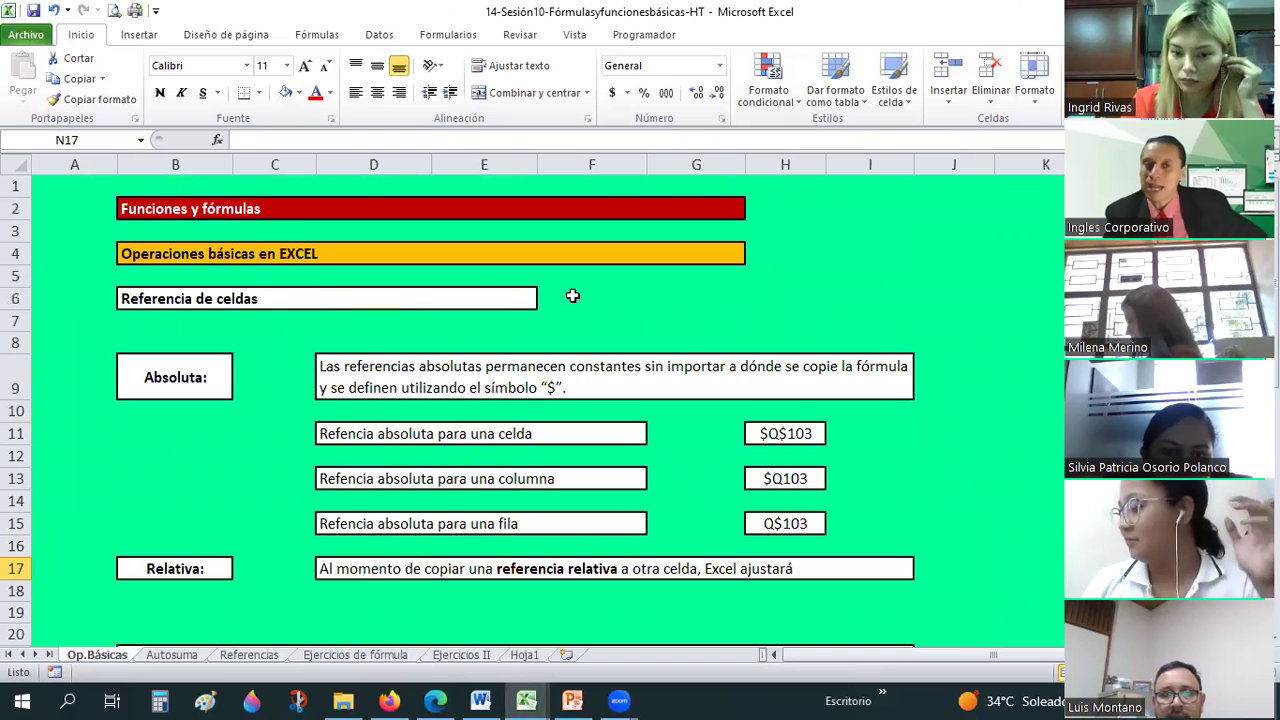
left_click(801, 433)
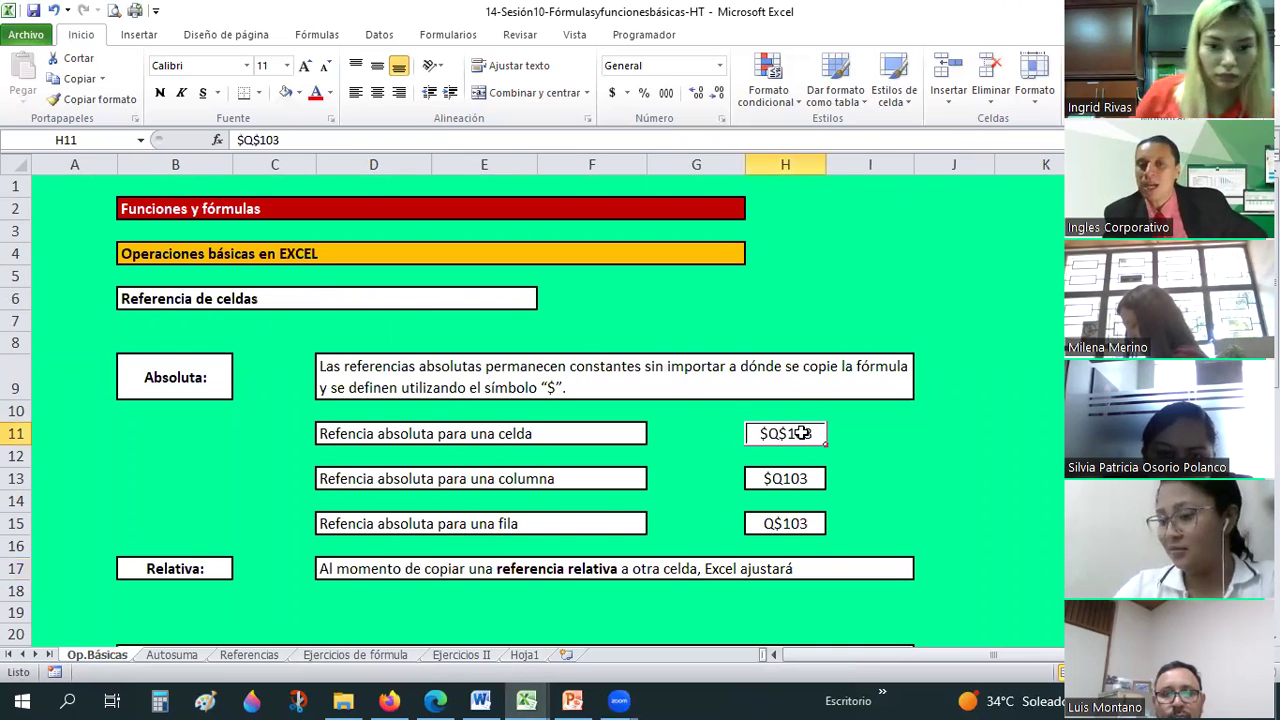
scroll(788, 413, "down", 1)
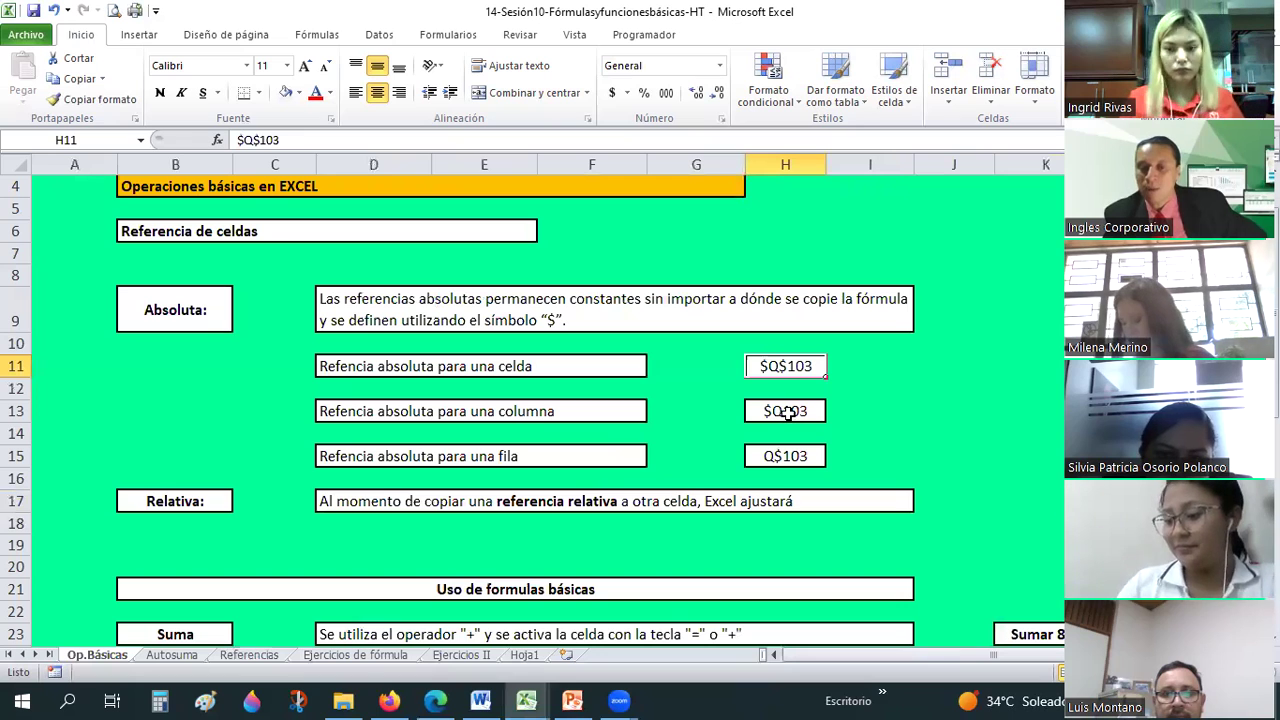
left_click(872, 383)
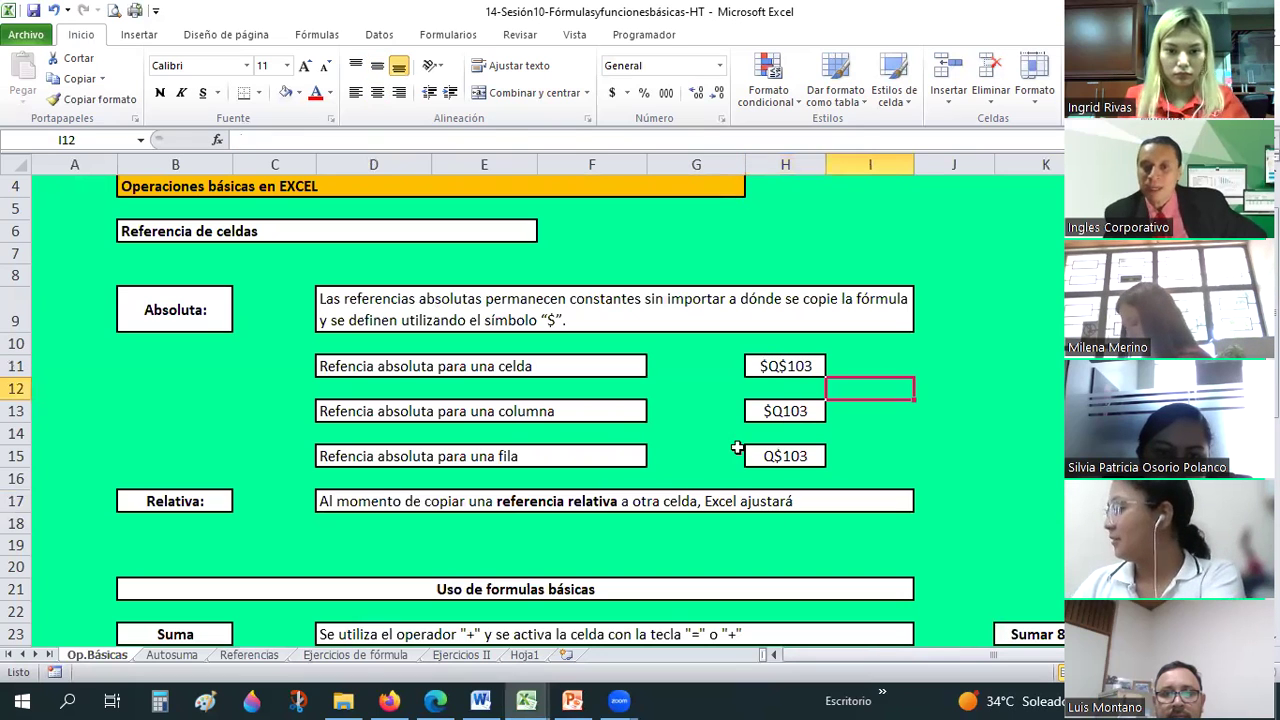
key("Down")
key("Down")
key("Down")
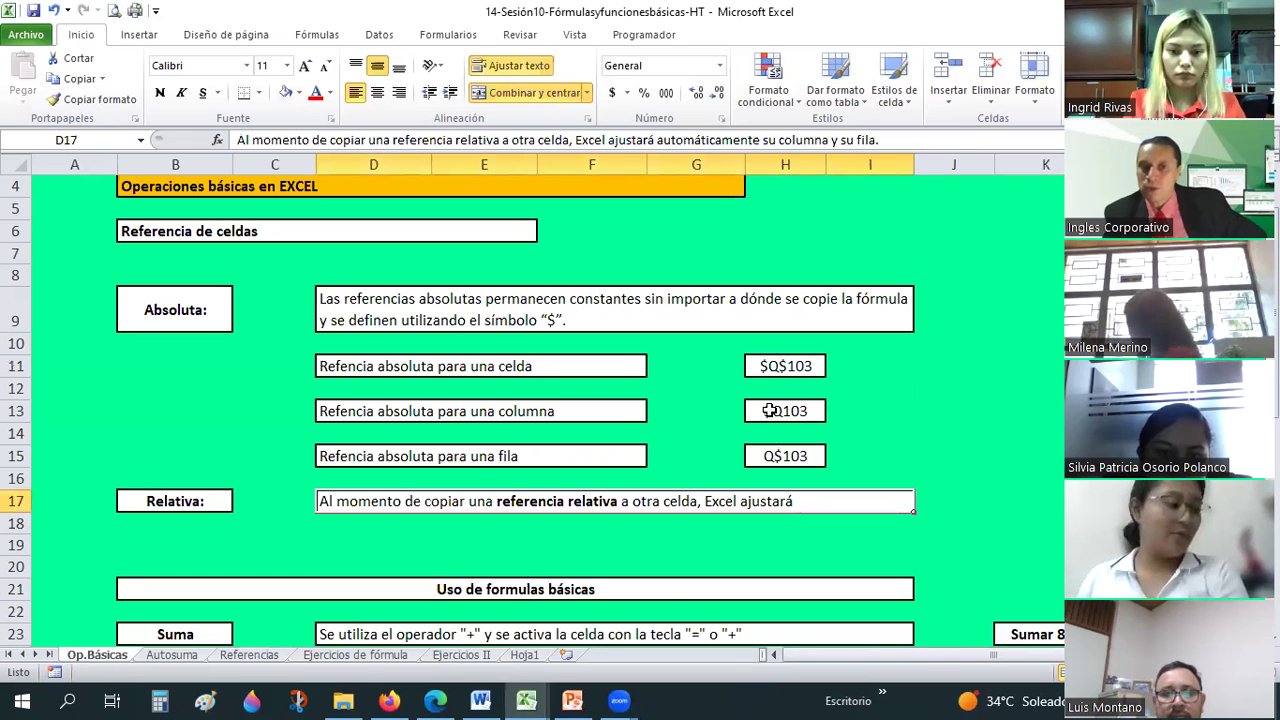
left_click(770, 410)
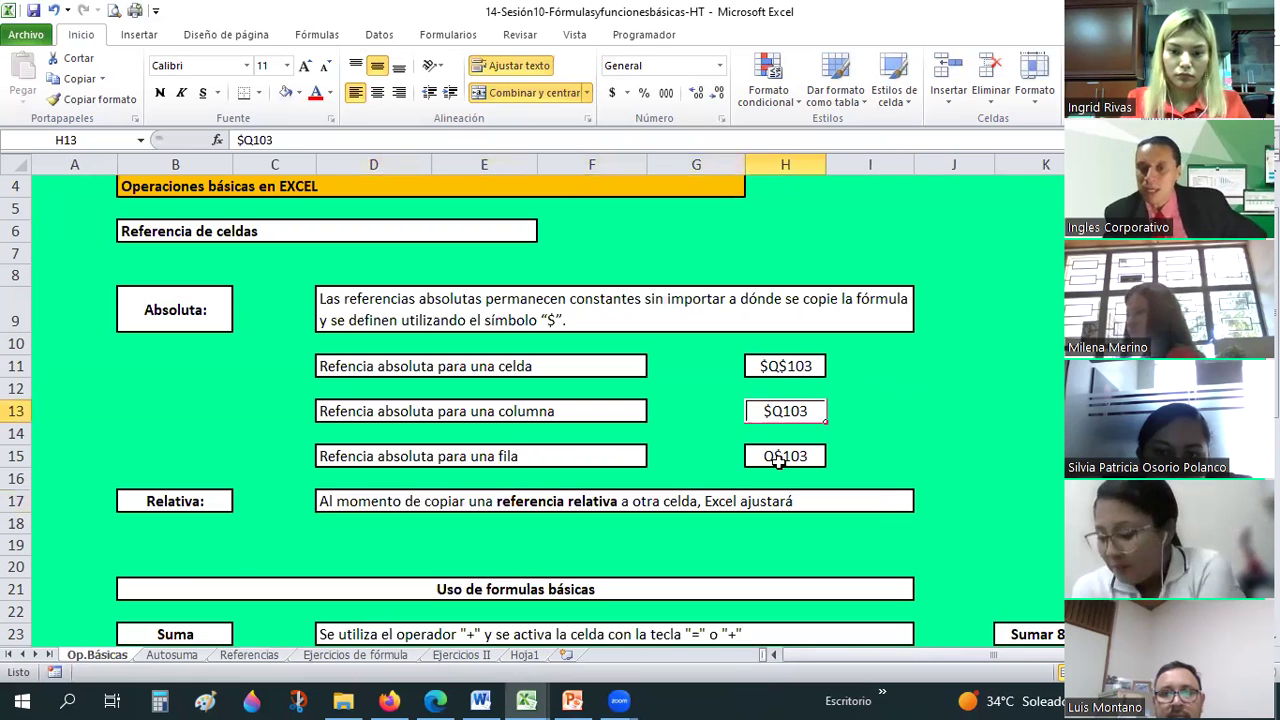
left_click(779, 457)
scroll(778, 461, "down", 3)
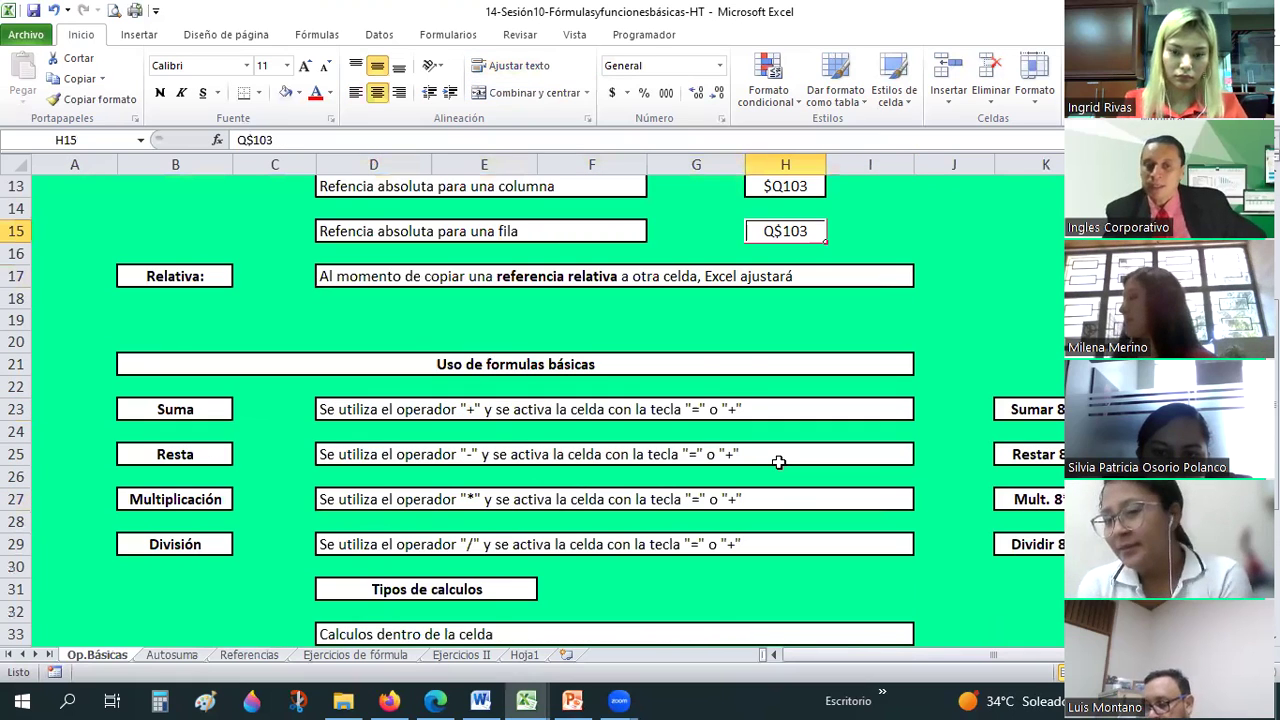
scroll(778, 461, "down", 1)
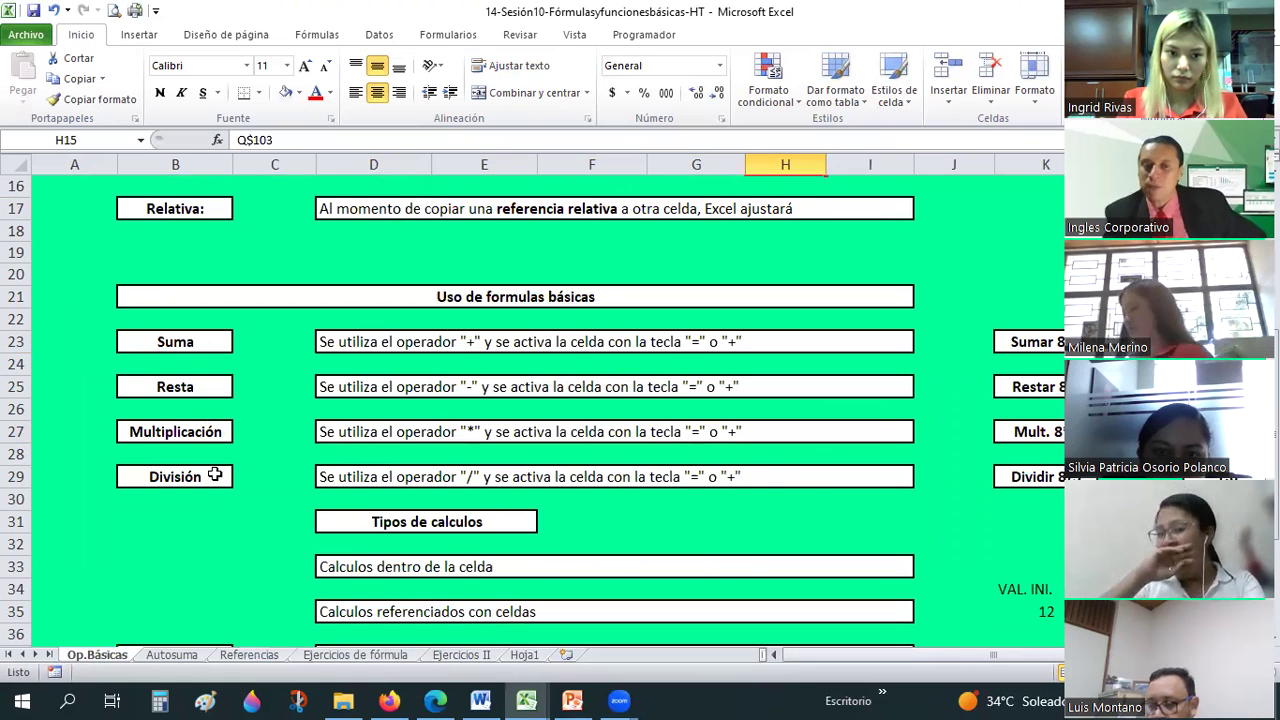
left_click_drag(192, 352, 214, 476)
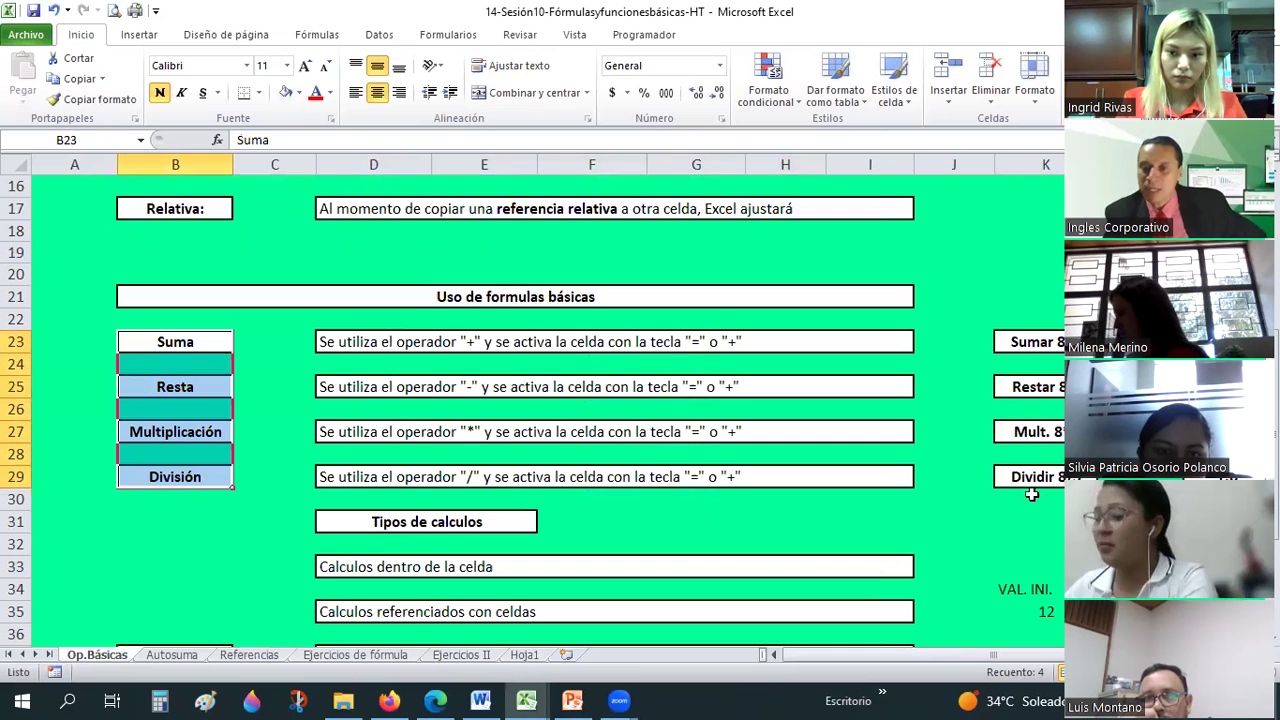
left_click(1045, 656)
left_click(988, 350)
left_click(986, 390)
left_click(983, 434)
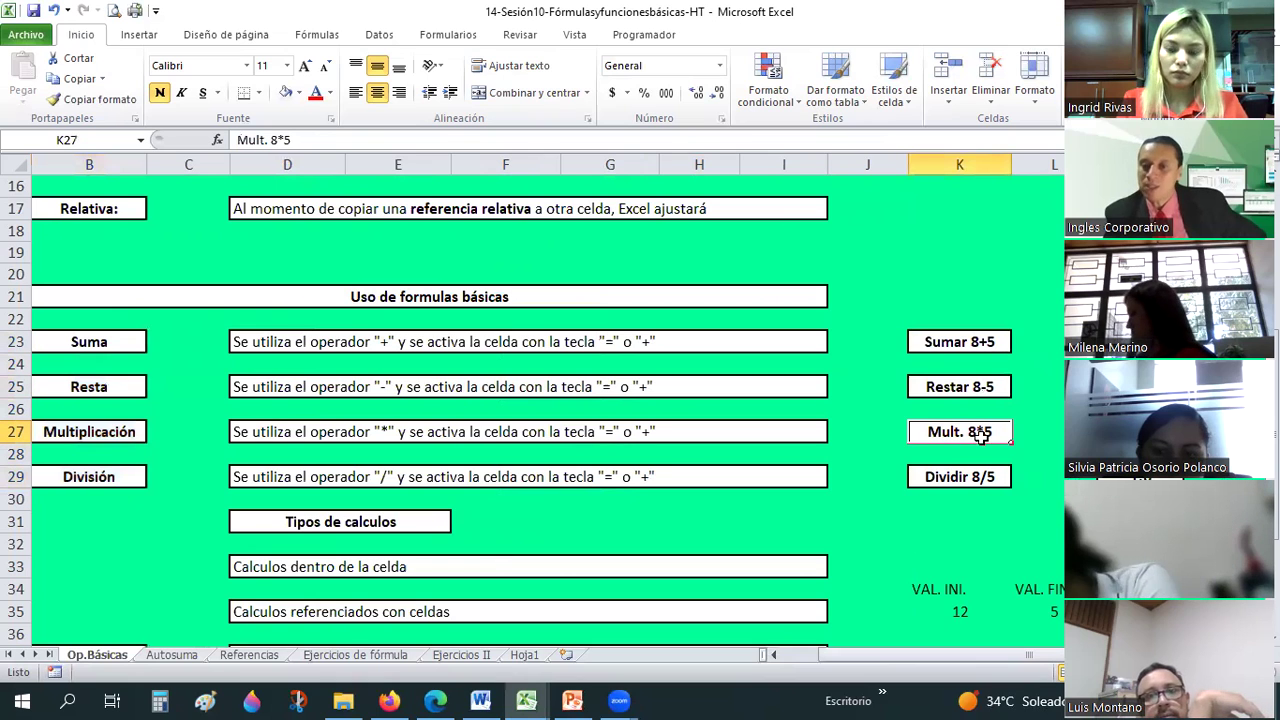
left_click(986, 479)
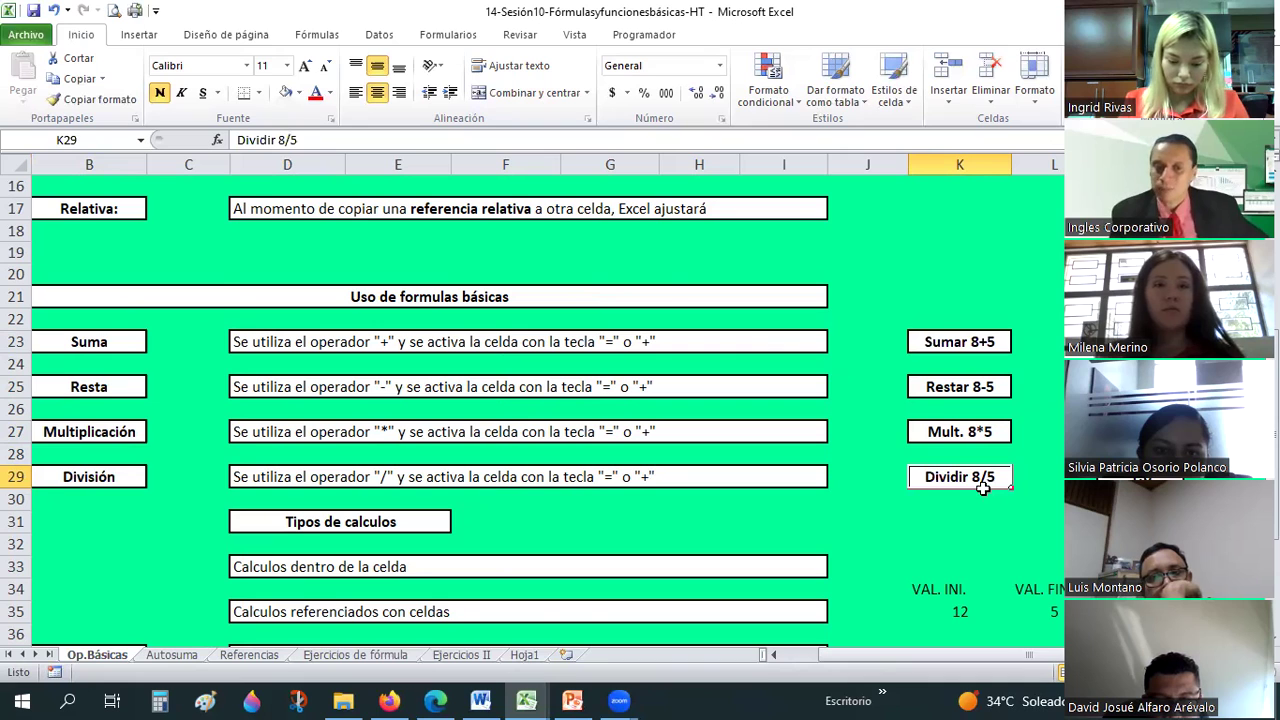
scroll(983, 487, "down", 2)
scroll(983, 487, "down", 1)
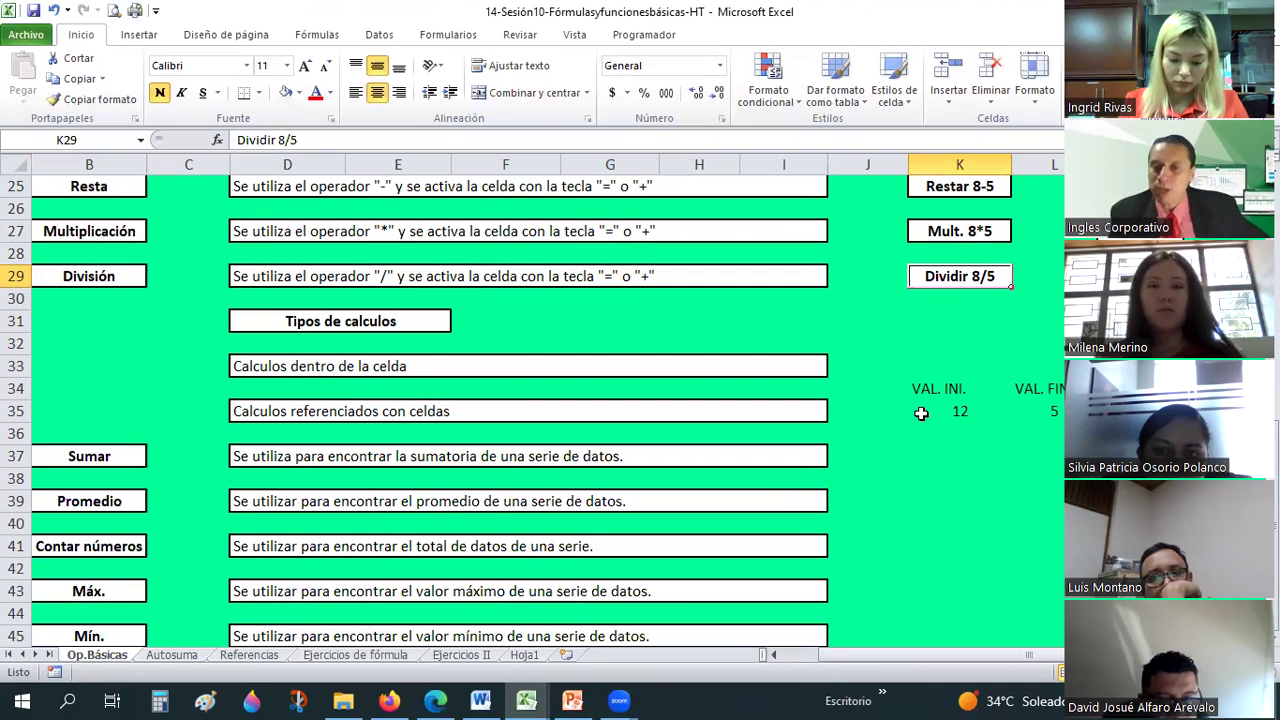
left_click(959, 411)
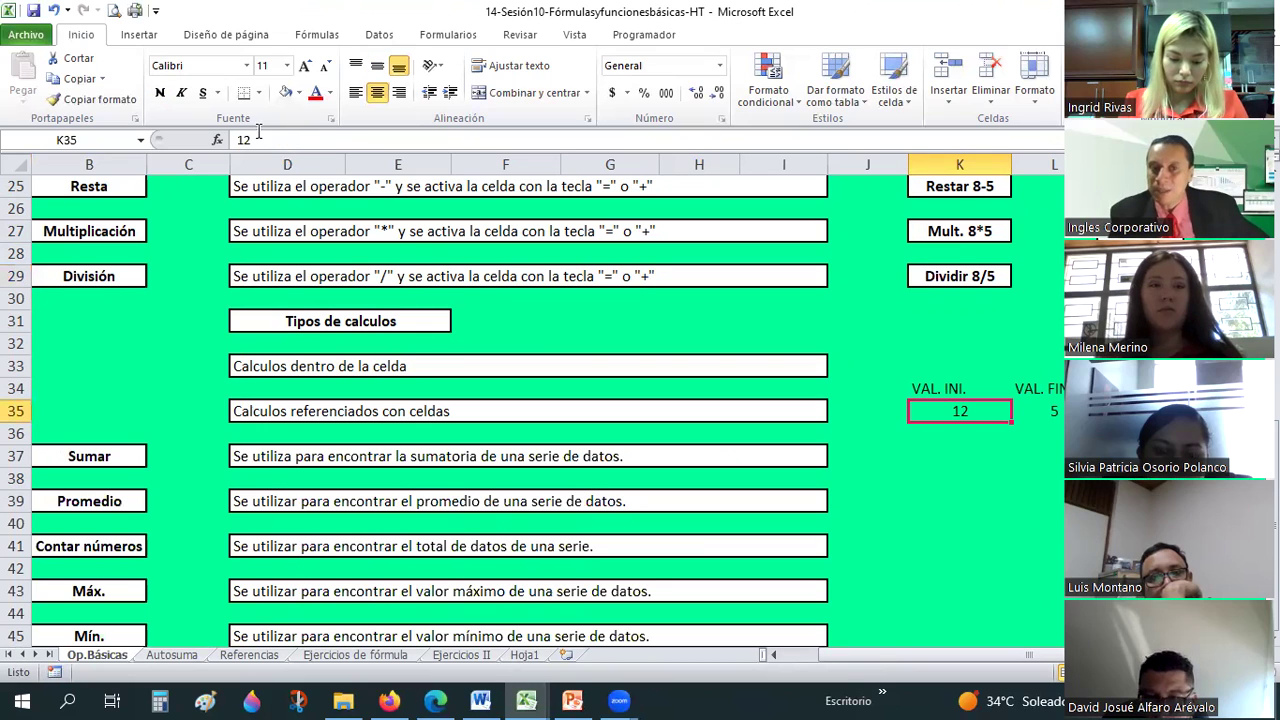
key("Right")
key("Right")
key("Up")
key("Up")
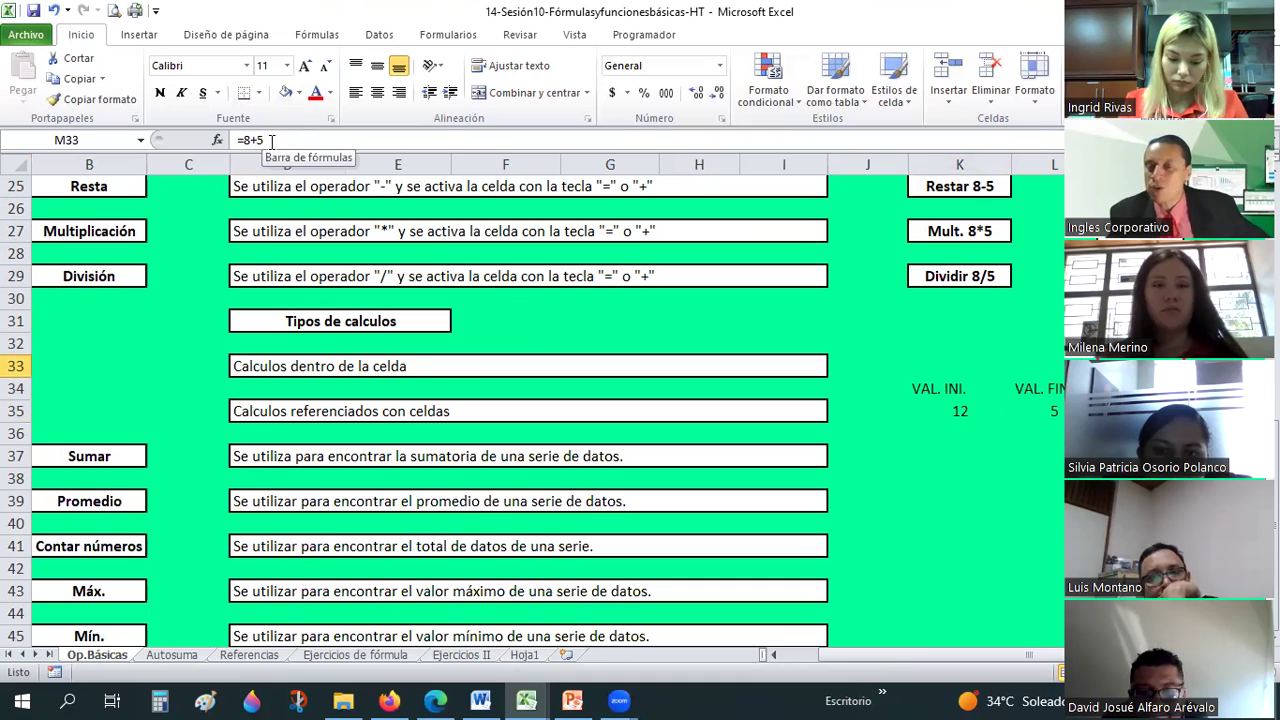
key("Down")
key("Down")
key("Down")
key("Up")
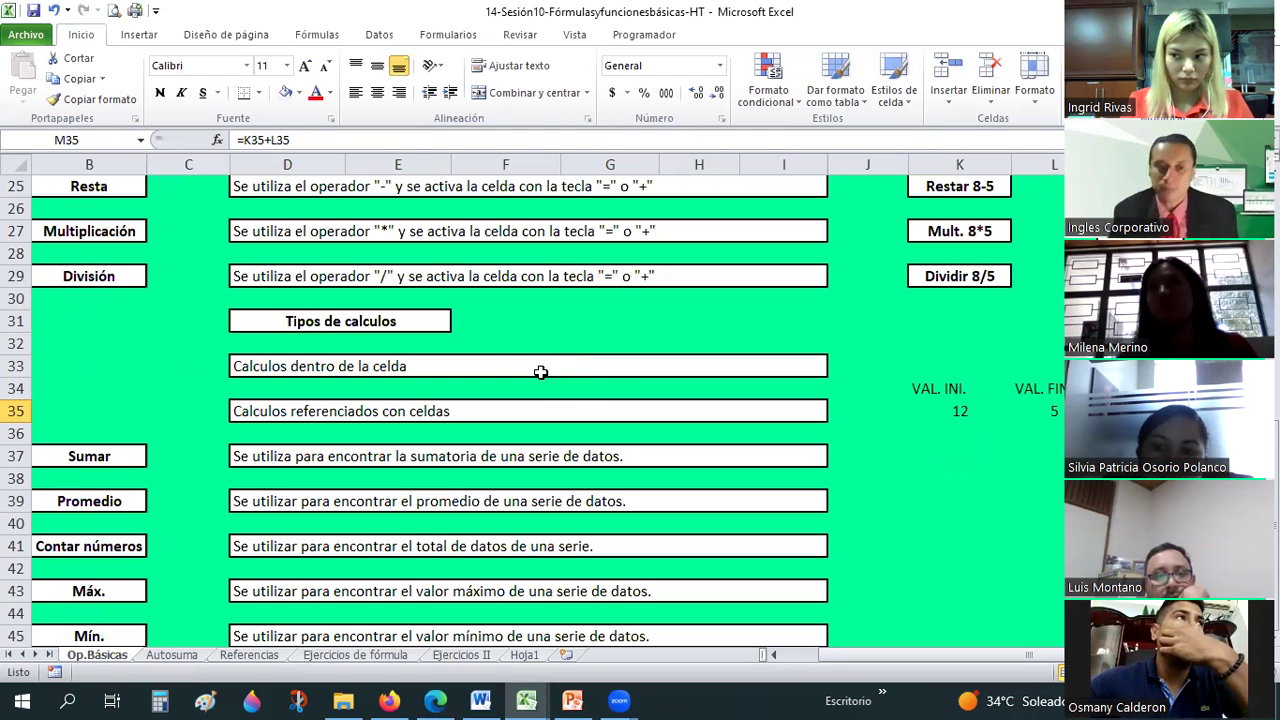
scroll(540, 370, "down", 2)
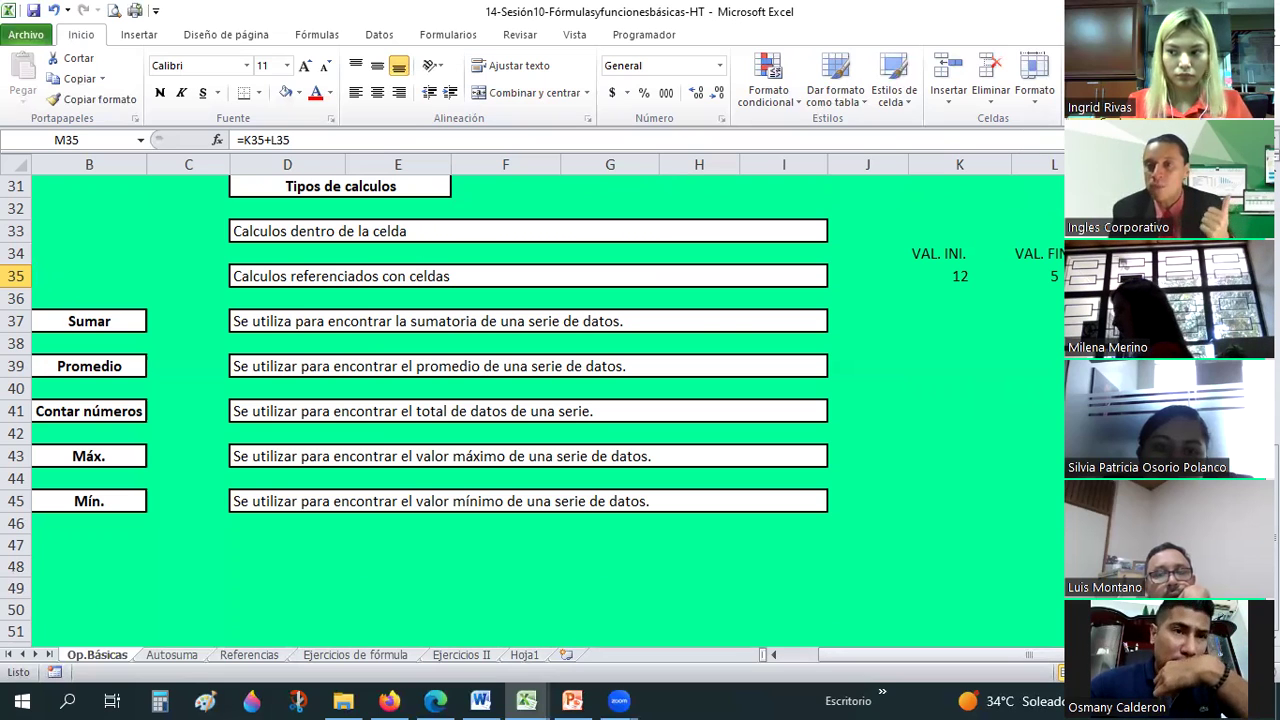
left_click(160, 655)
scroll(518, 441, "up", 2)
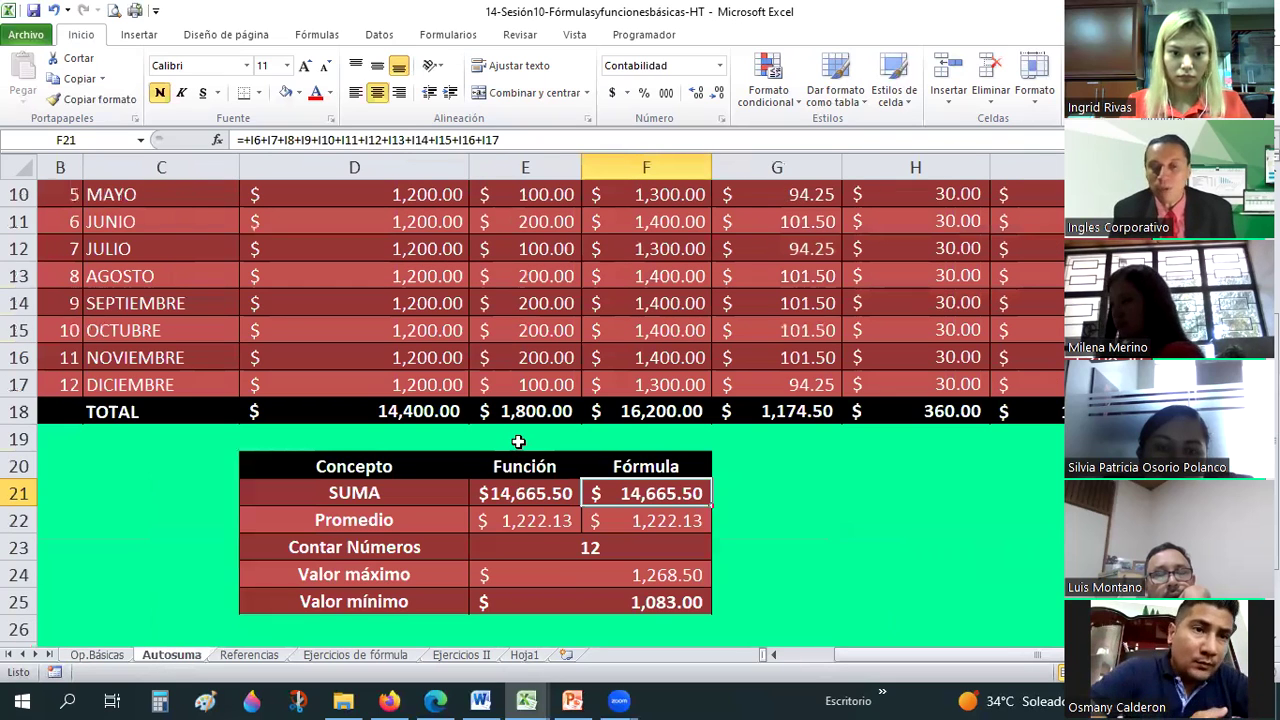
scroll(518, 441, "up", 2)
scroll(518, 441, "down", 1)
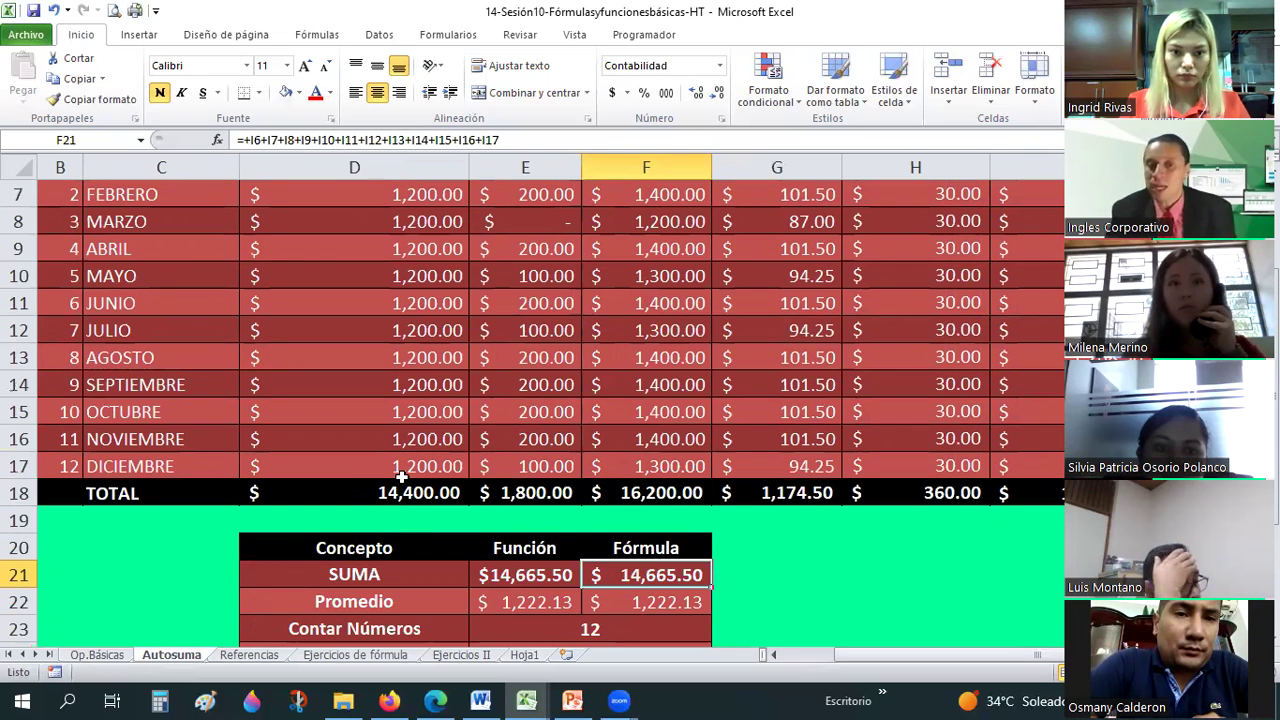
left_click(397, 492)
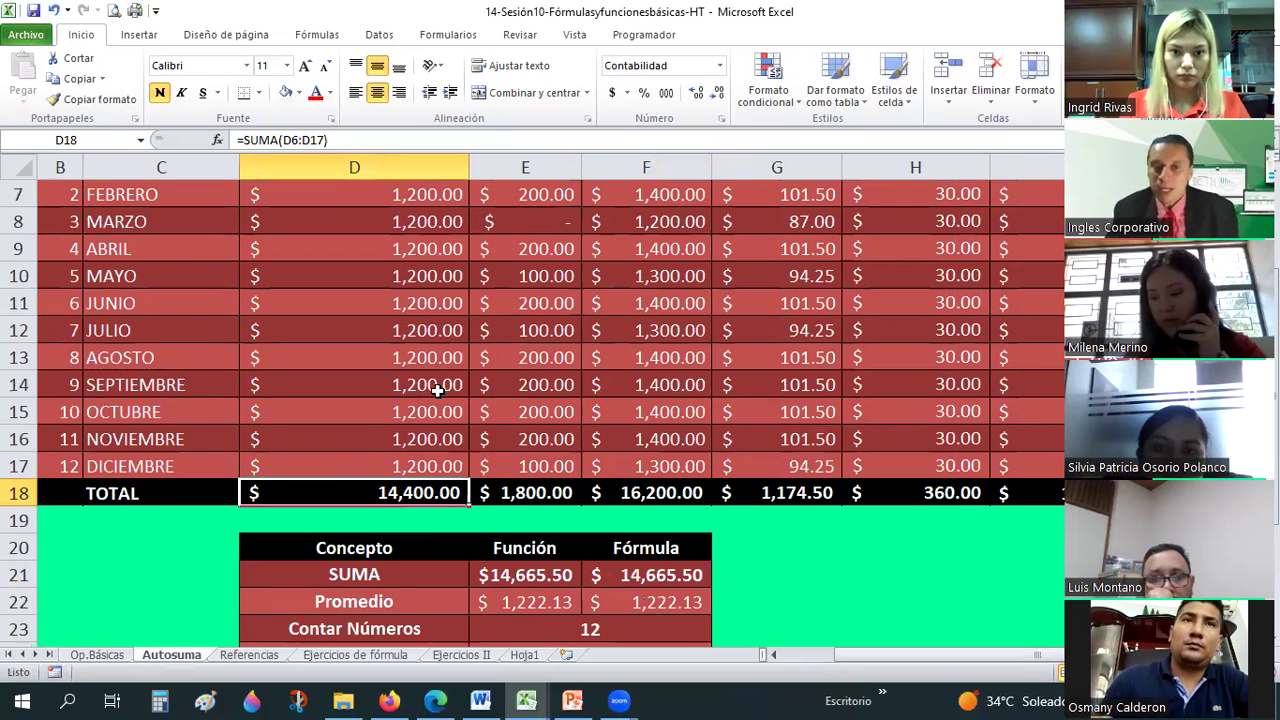
scroll(556, 590, "down", 1)
left_click(514, 494)
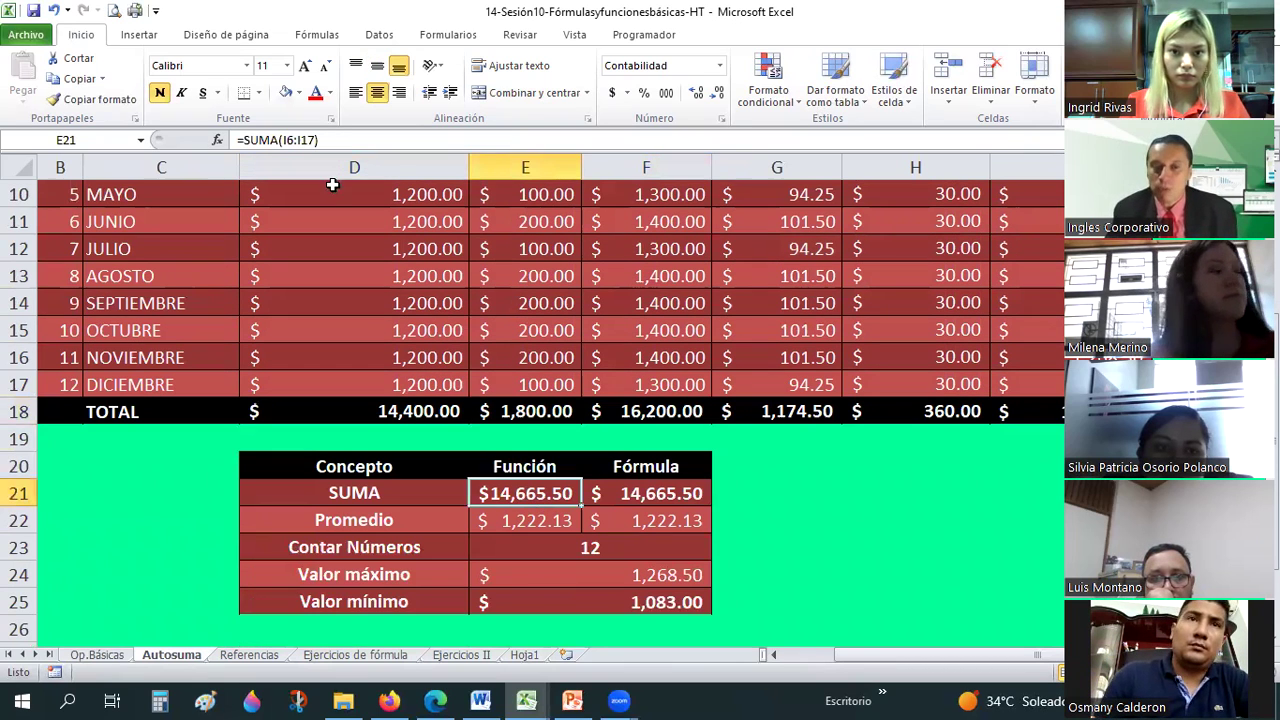
left_click(668, 482)
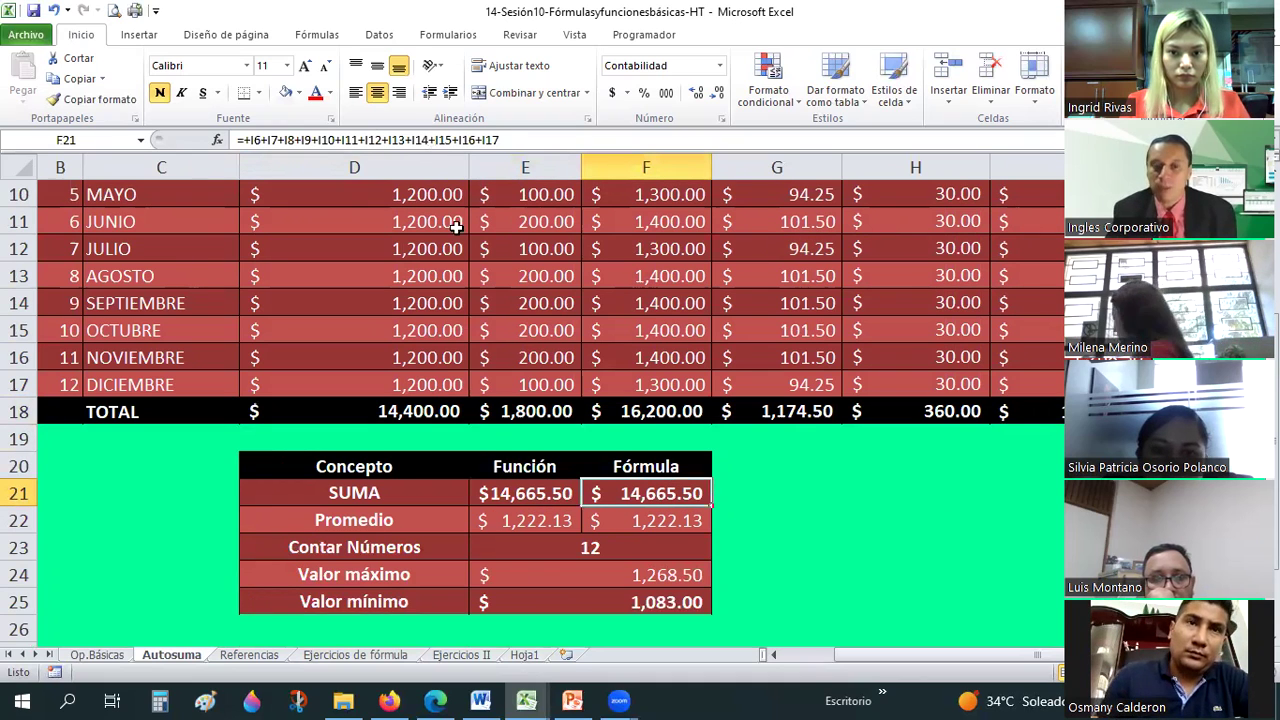
left_click(551, 524)
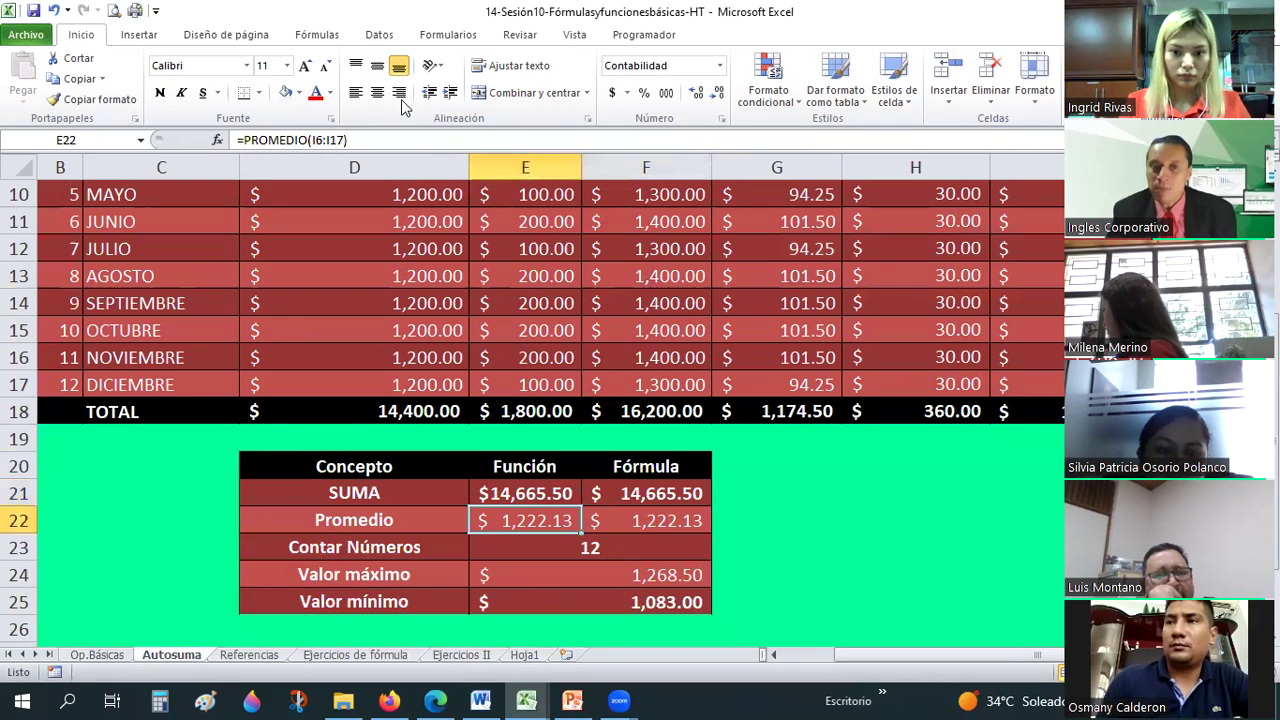
key("Right")
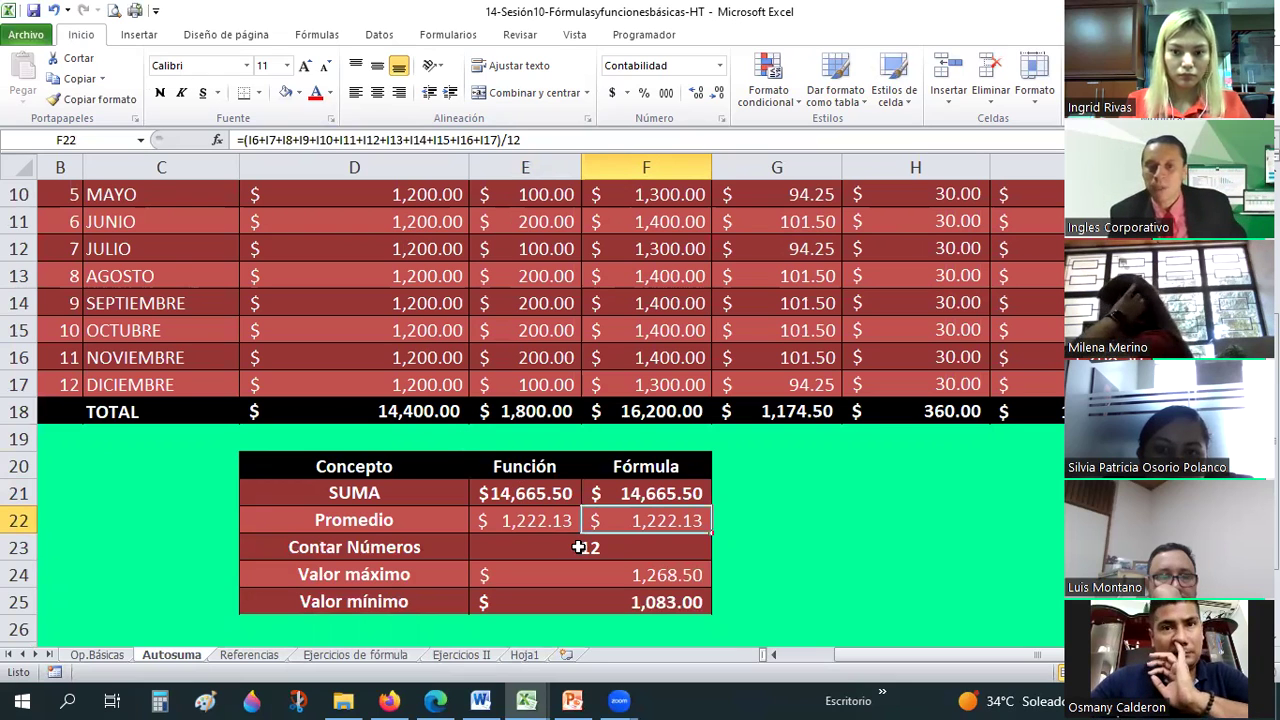
left_click(582, 547)
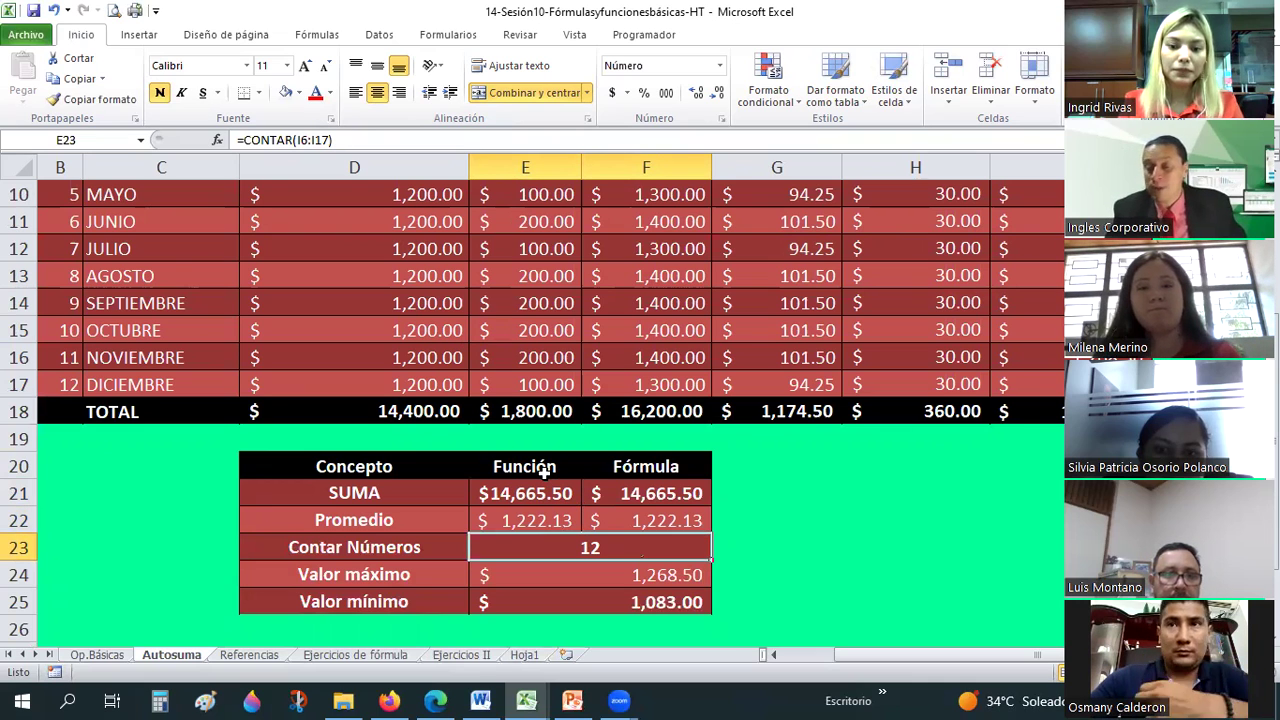
Check the MAX and MIN formulas in E24 and E25, then open the Referencias sheet
scroll(629, 497, "down", 1)
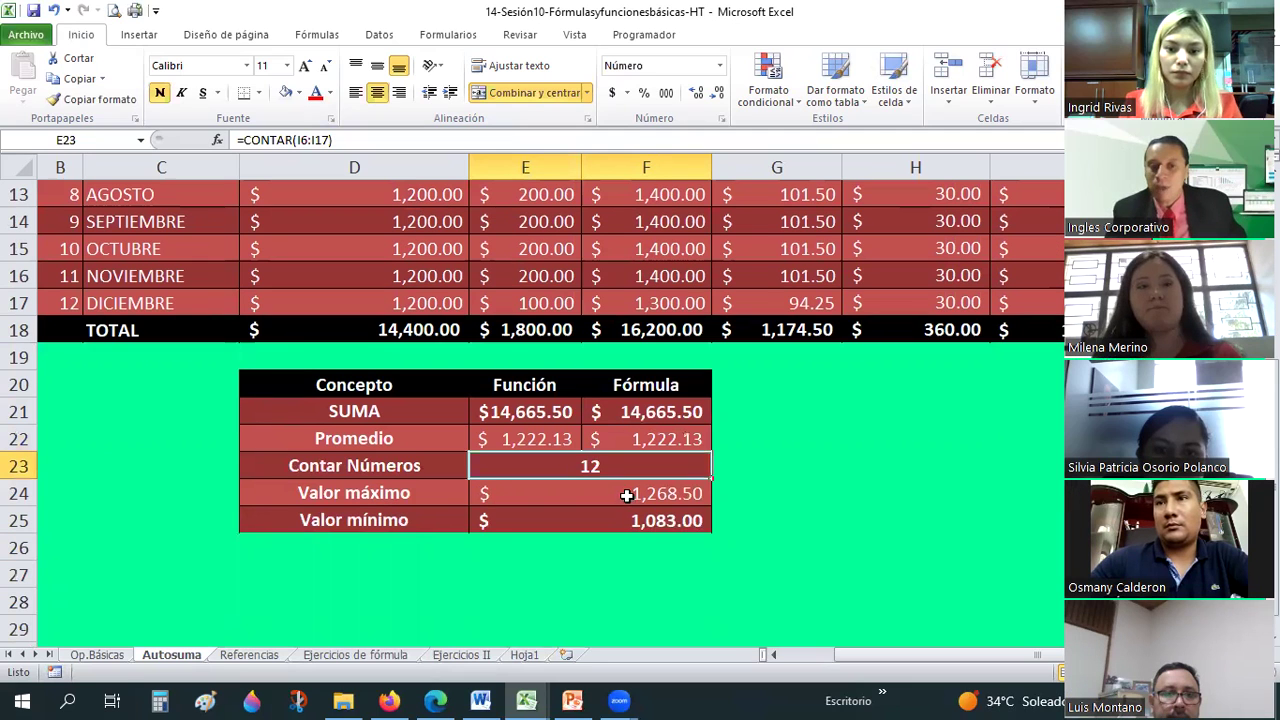
left_click(629, 495)
key("Down")
left_click(619, 489)
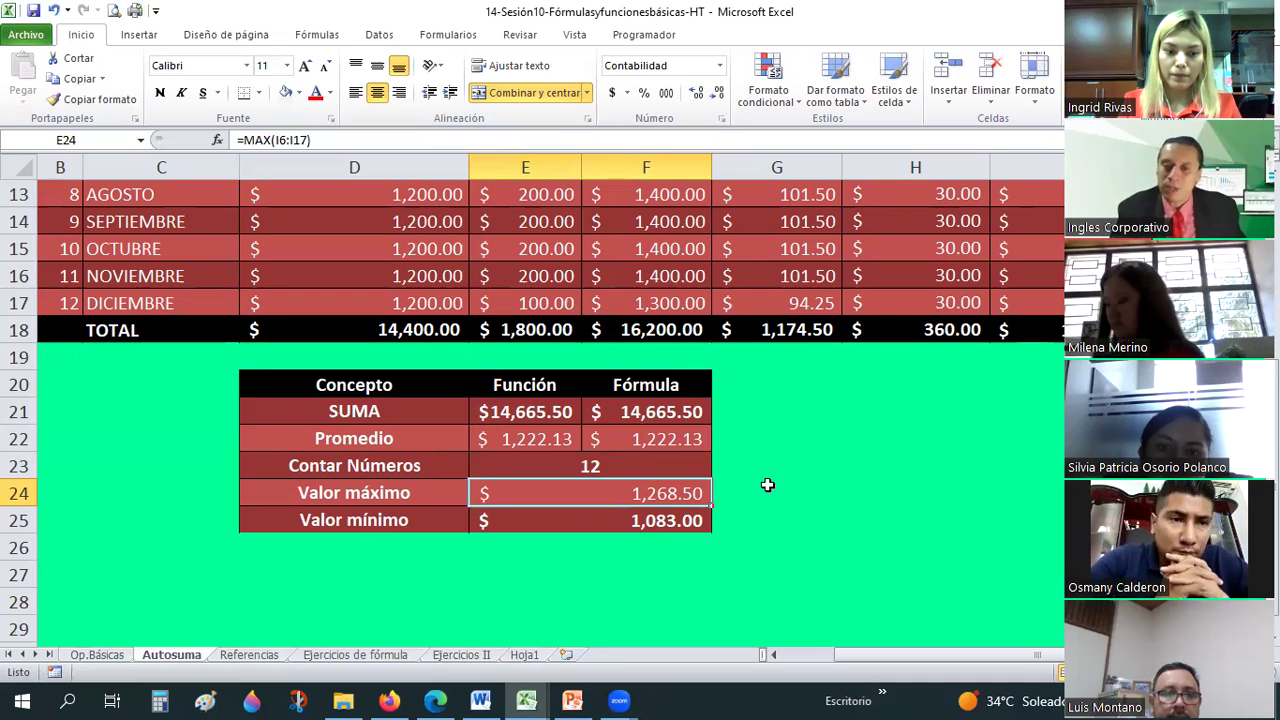
left_click(249, 655)
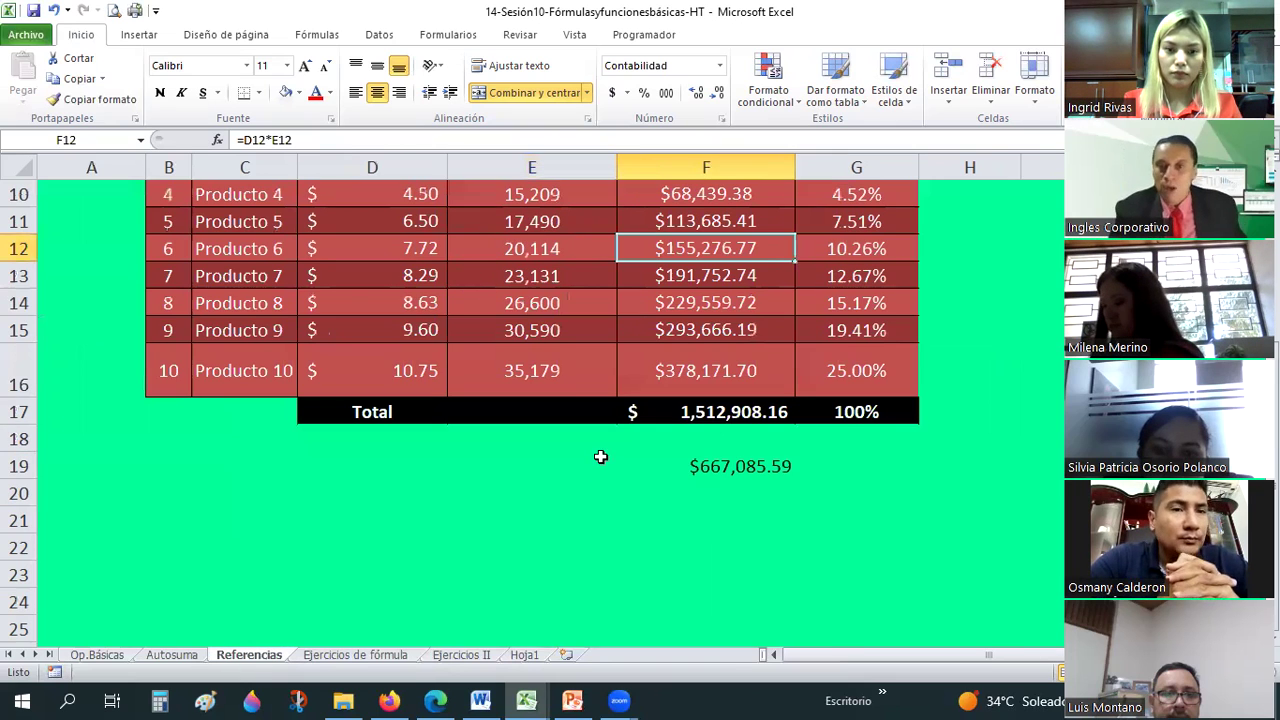
scroll(597, 458, "up", 2)
scroll(605, 440, "up", 1)
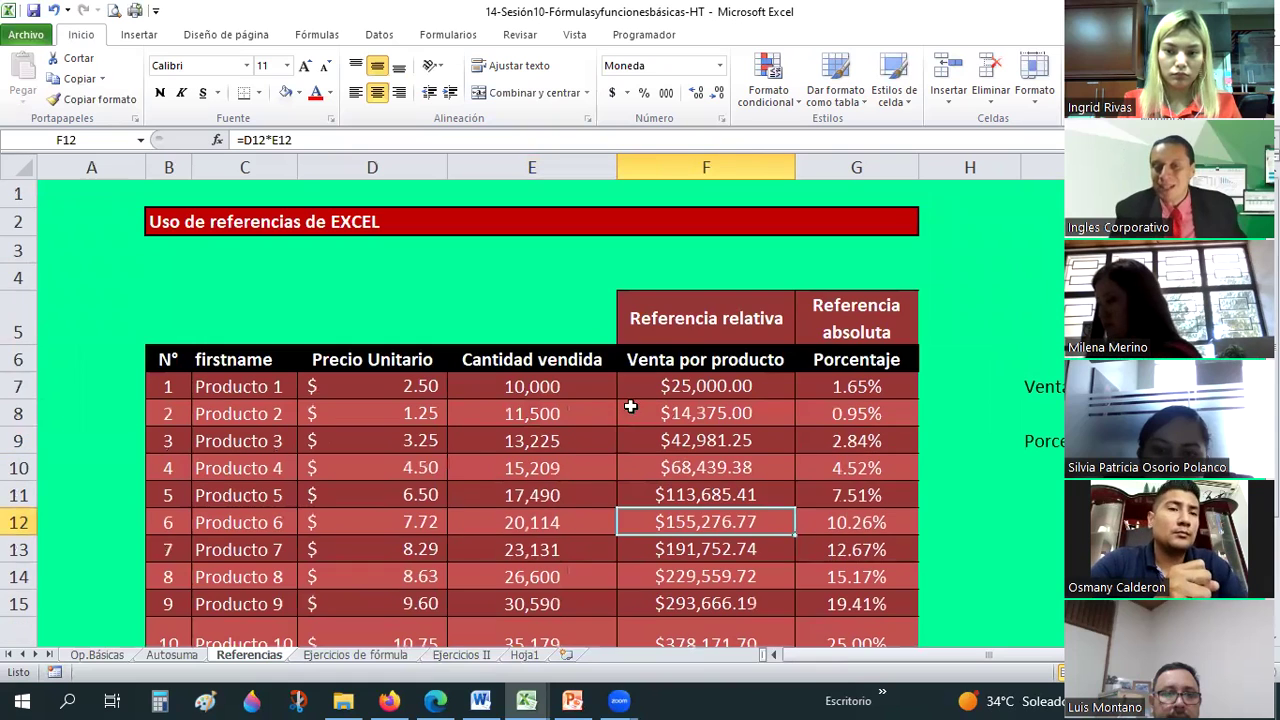
scroll(700, 303, "down", 1)
left_click(698, 303)
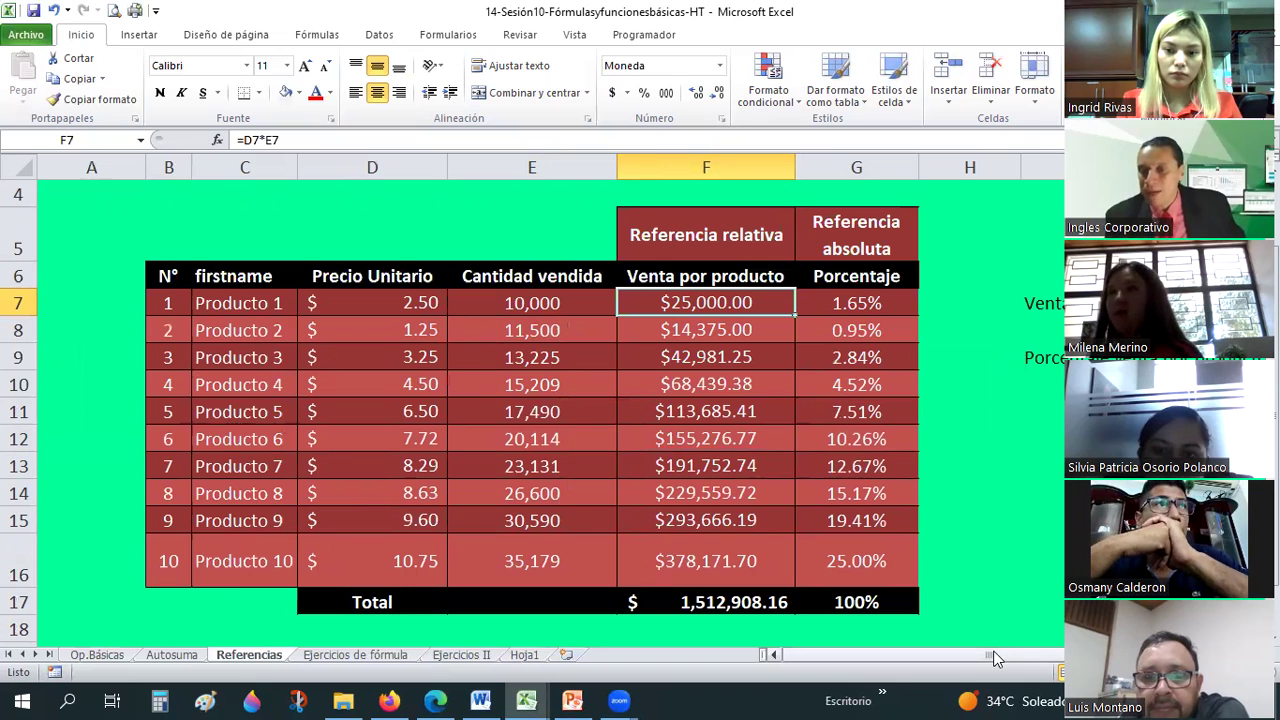
scroll(1028, 526, "right", 1)
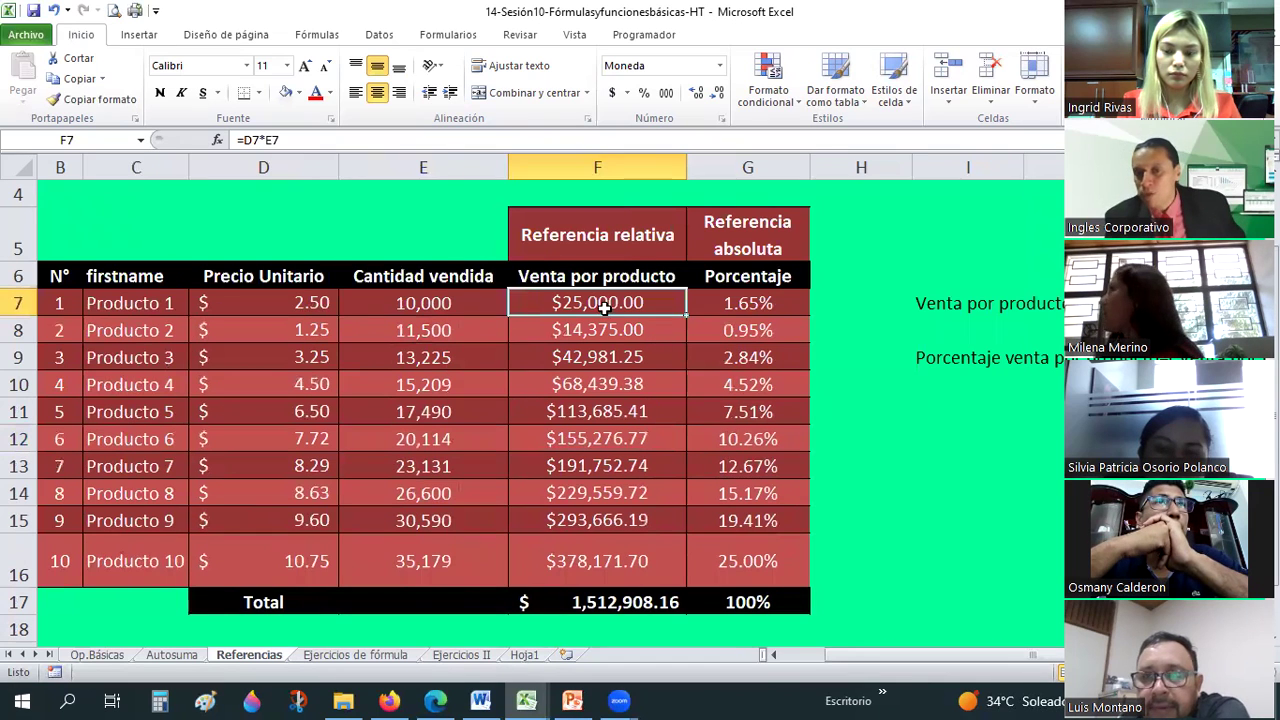
left_click(1040, 519)
left_click(597, 302)
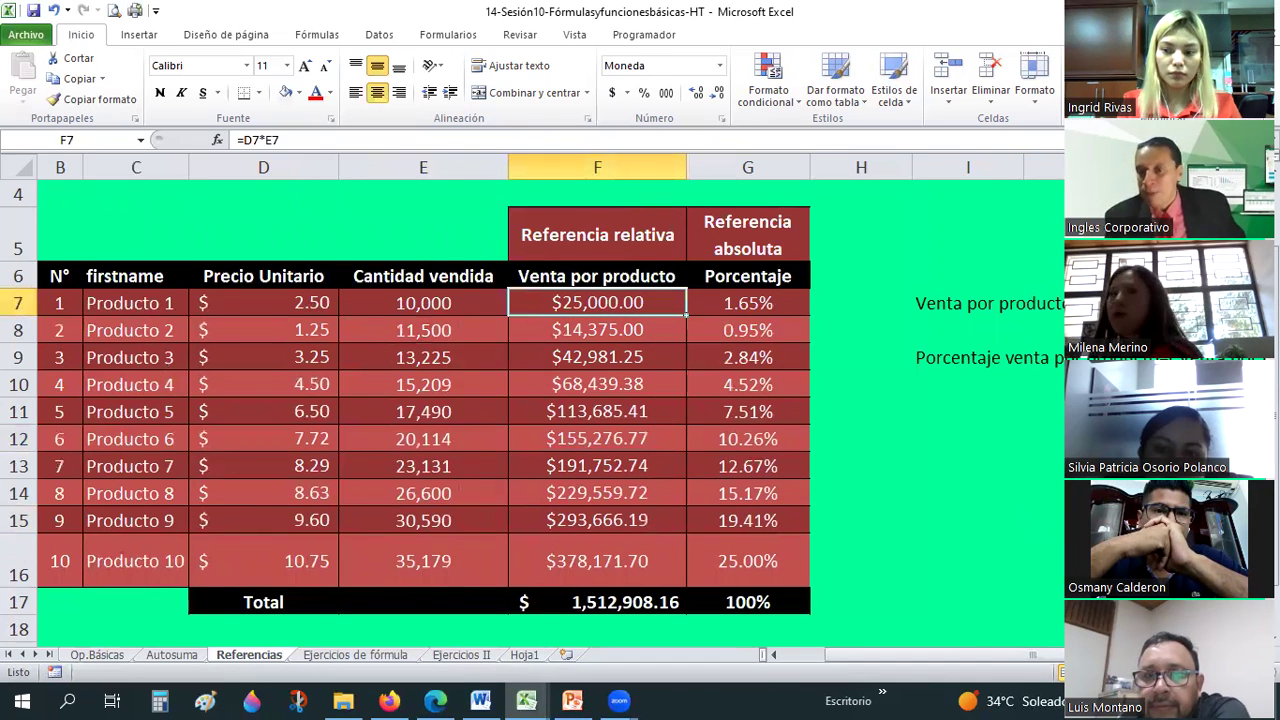
Put a Thick Box Border around the formula notes in I6:N10
scroll(726, 342, "right", 3)
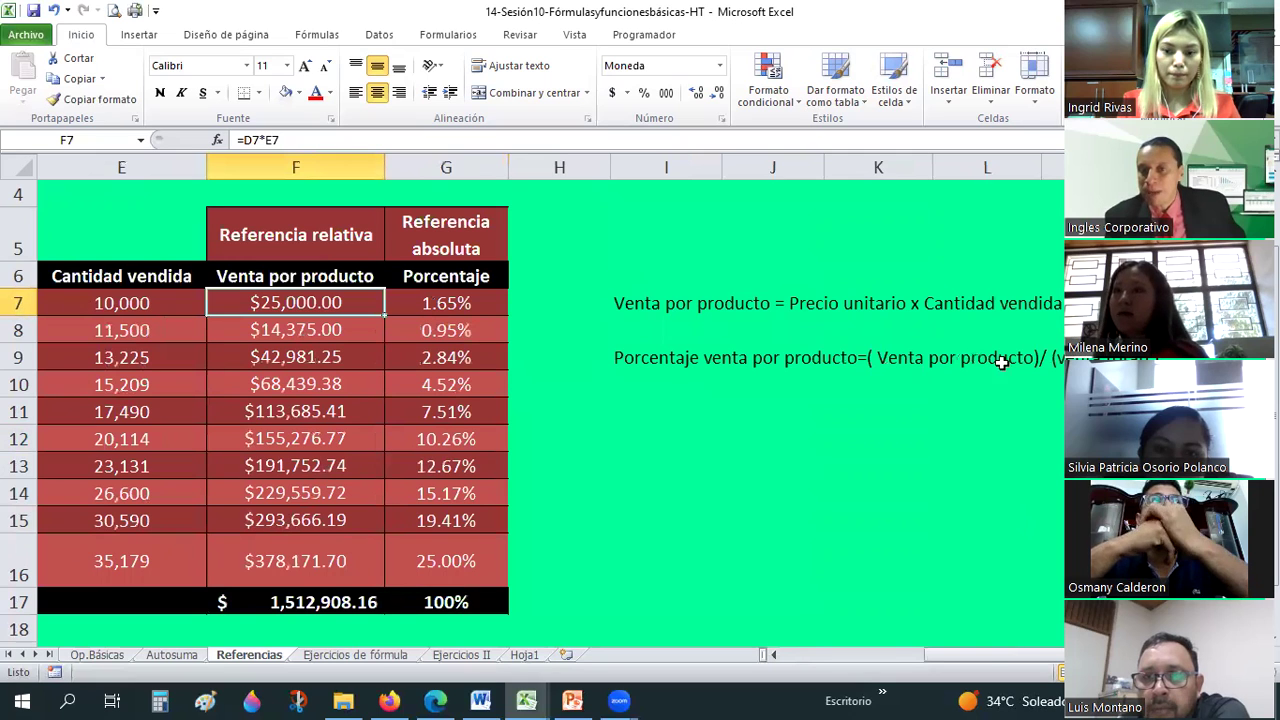
left_click_drag(660, 275, 1060, 385)
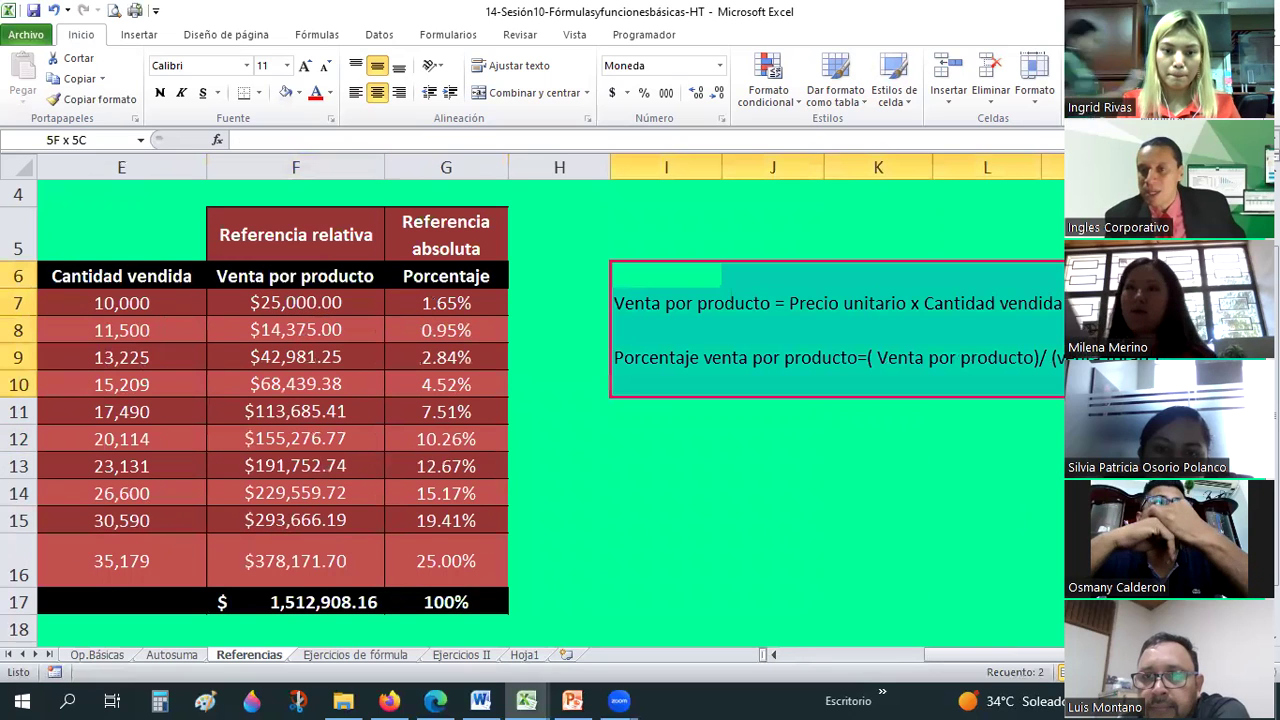
left_click(258, 92)
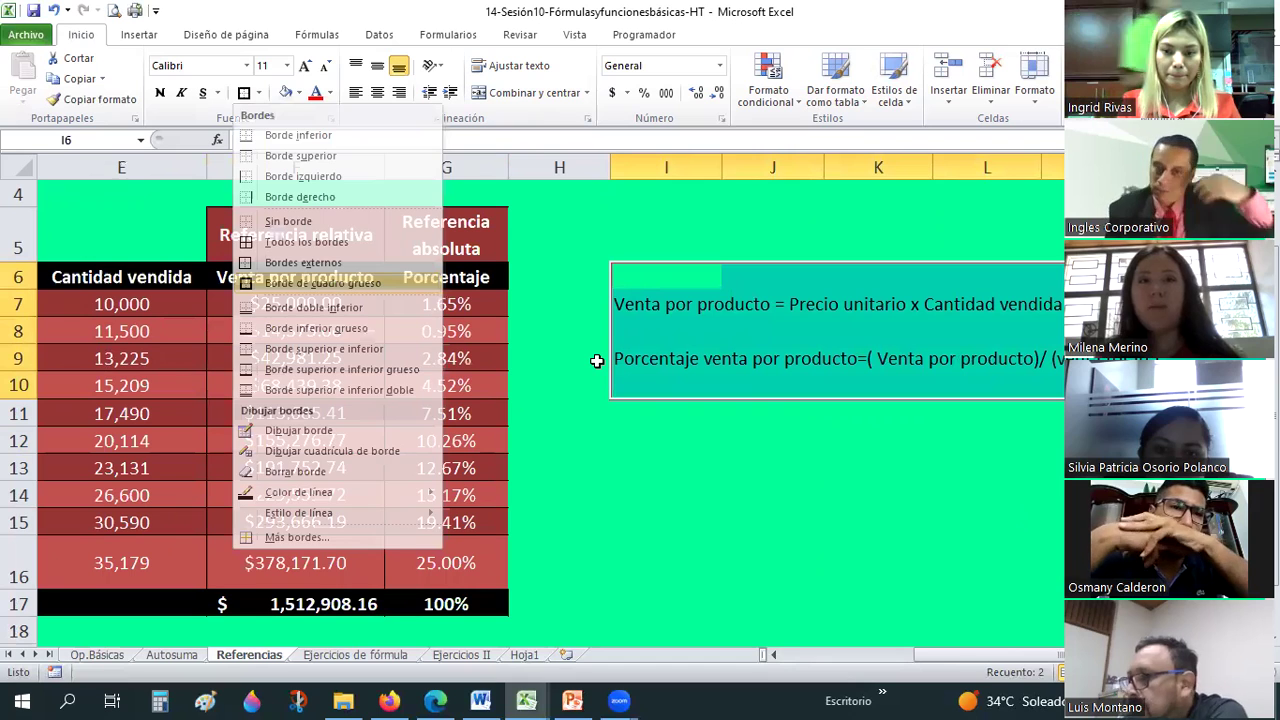
left_click(330, 280)
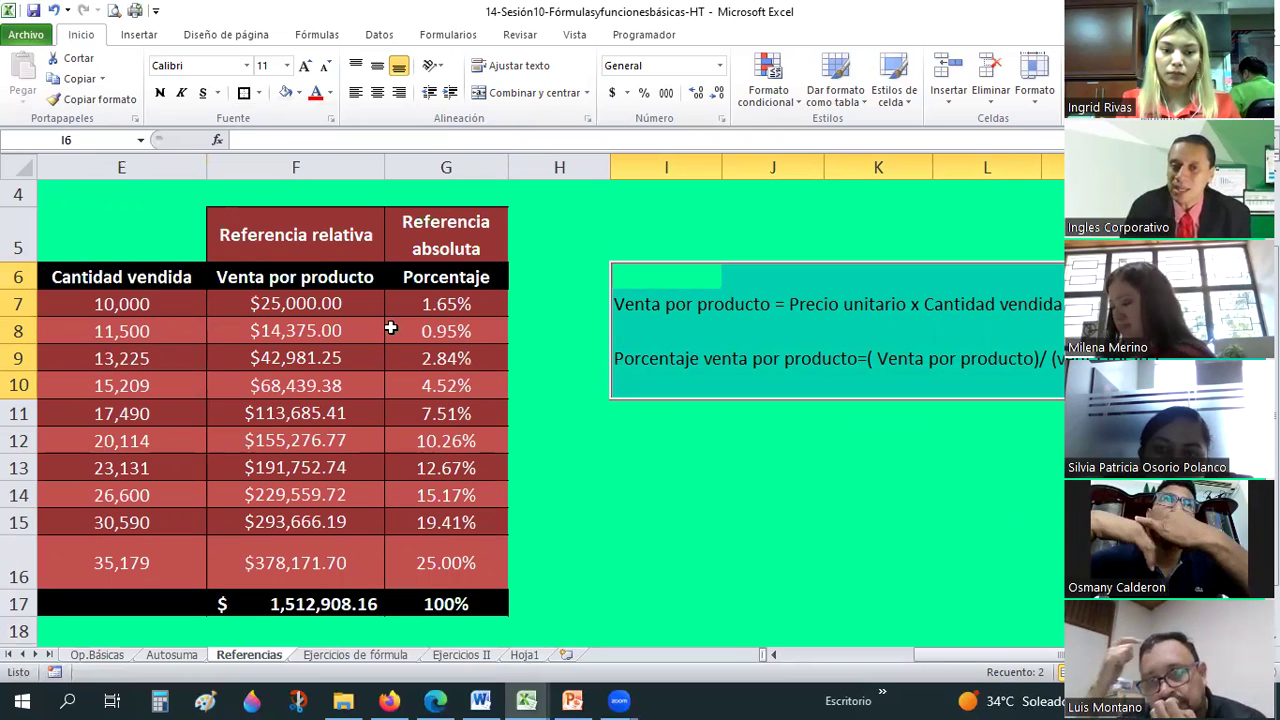
left_click(330, 311)
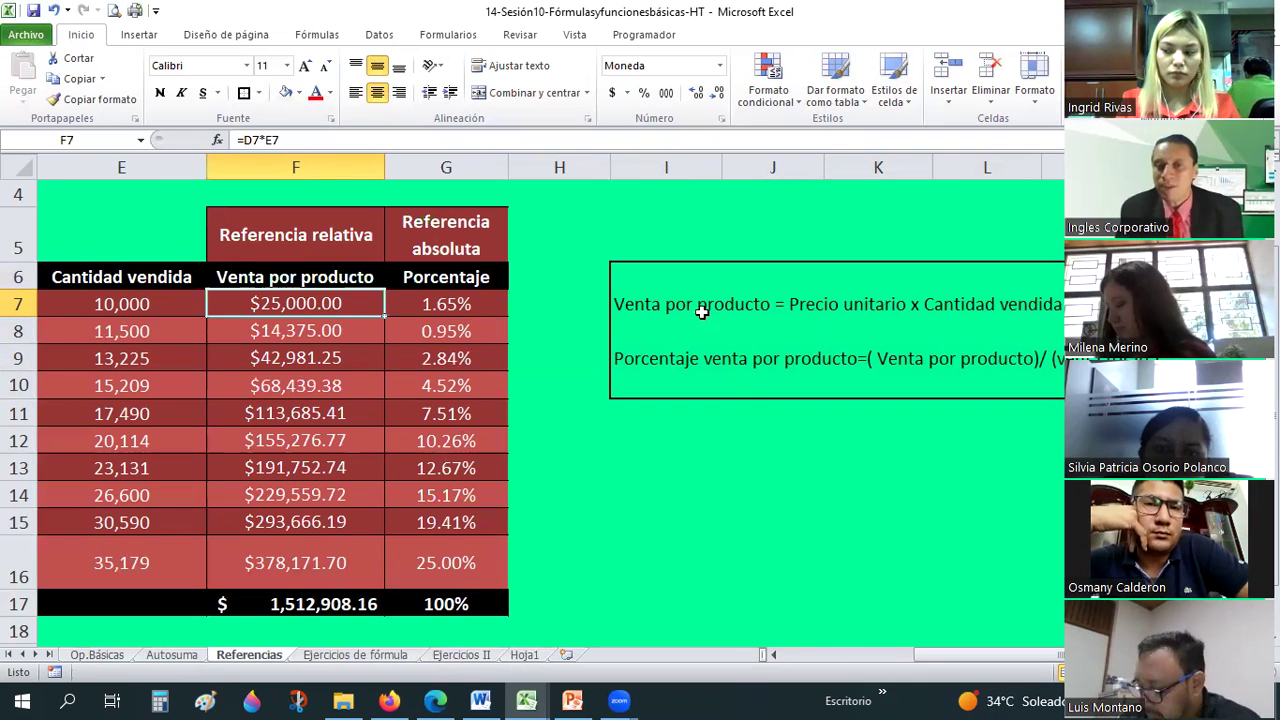
left_click(855, 308)
key("Right")
left_click(274, 308)
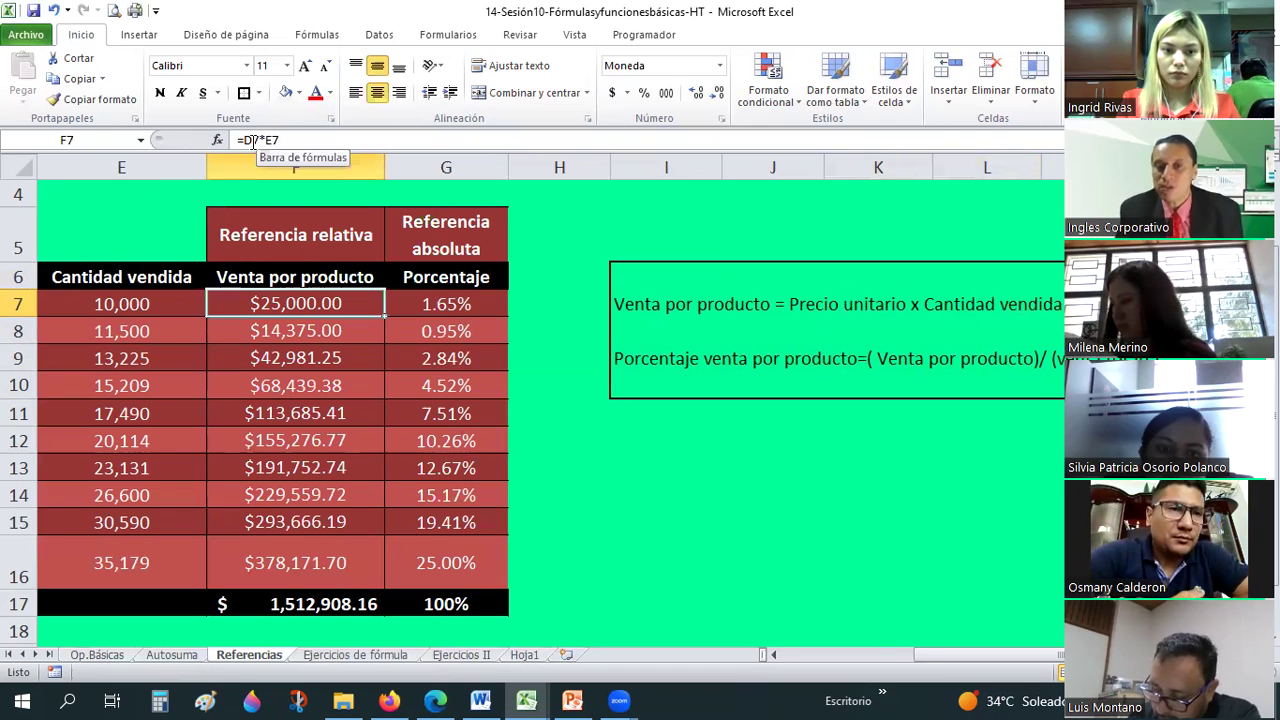
scroll(930, 640, "left", 2)
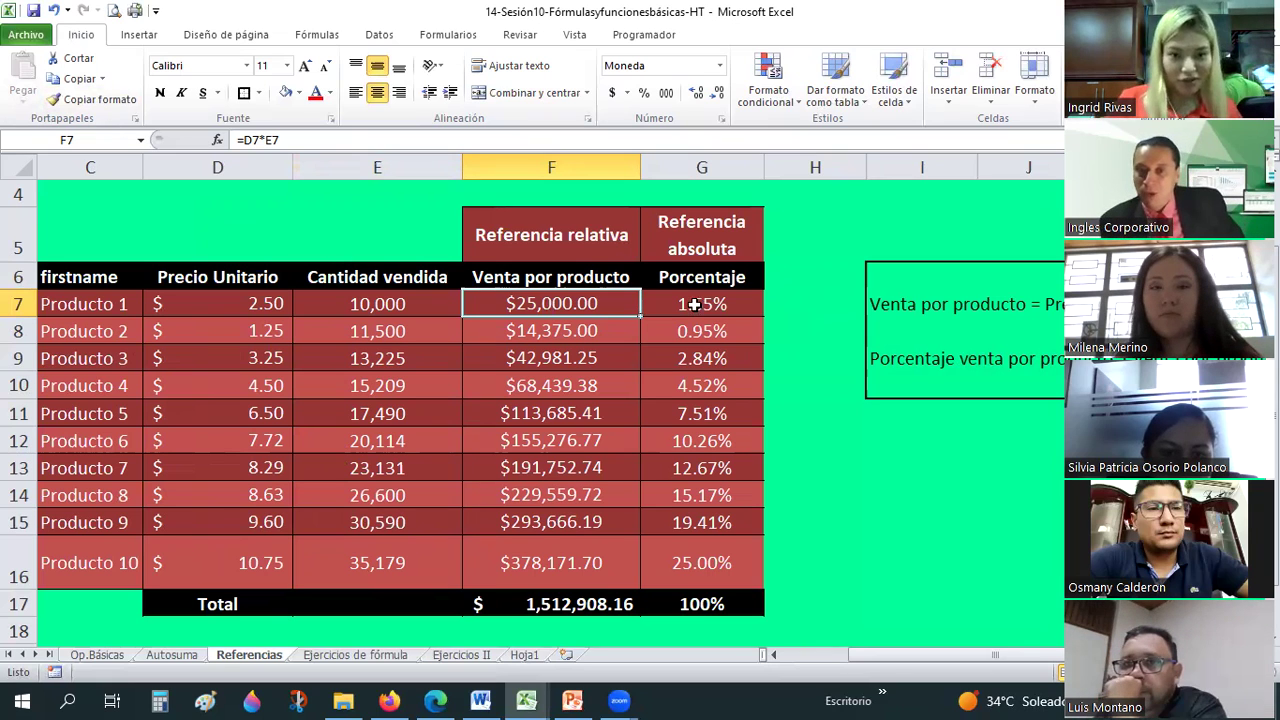
Inspect the =F/$F$17 percentage formulas for Productos 1 to 9 in column G
key("Right")
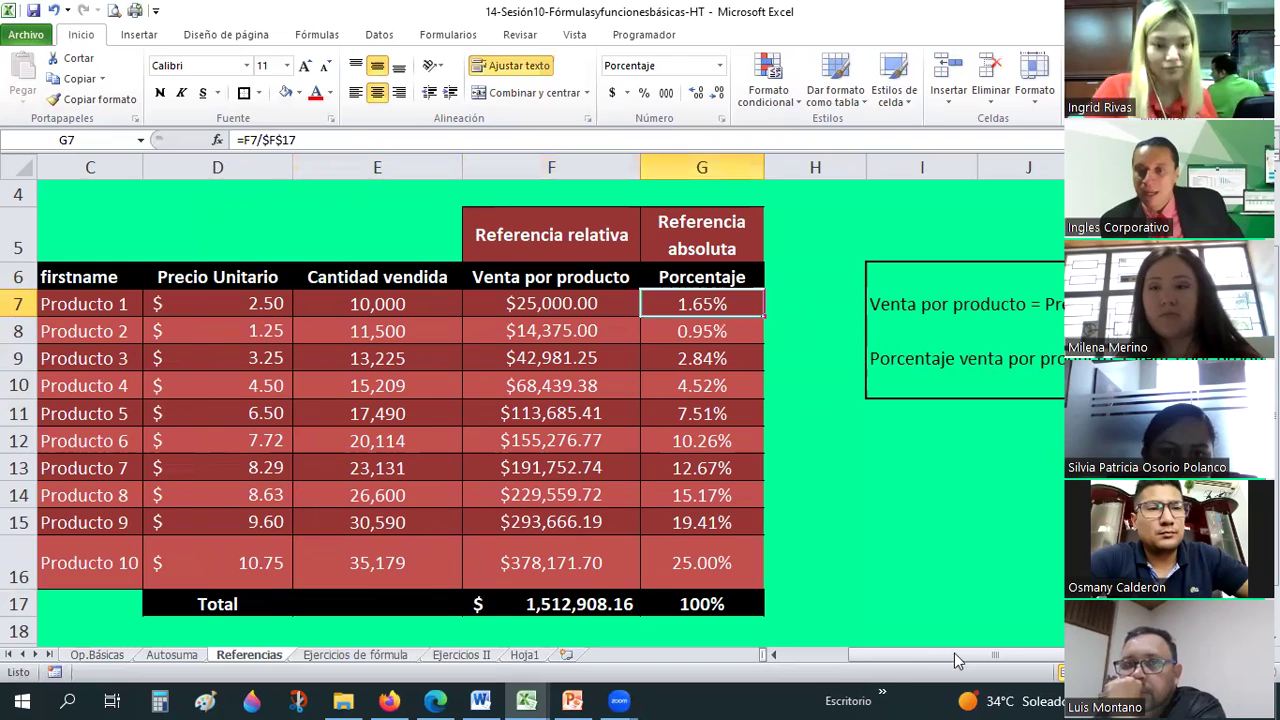
scroll(819, 415, "right", 3)
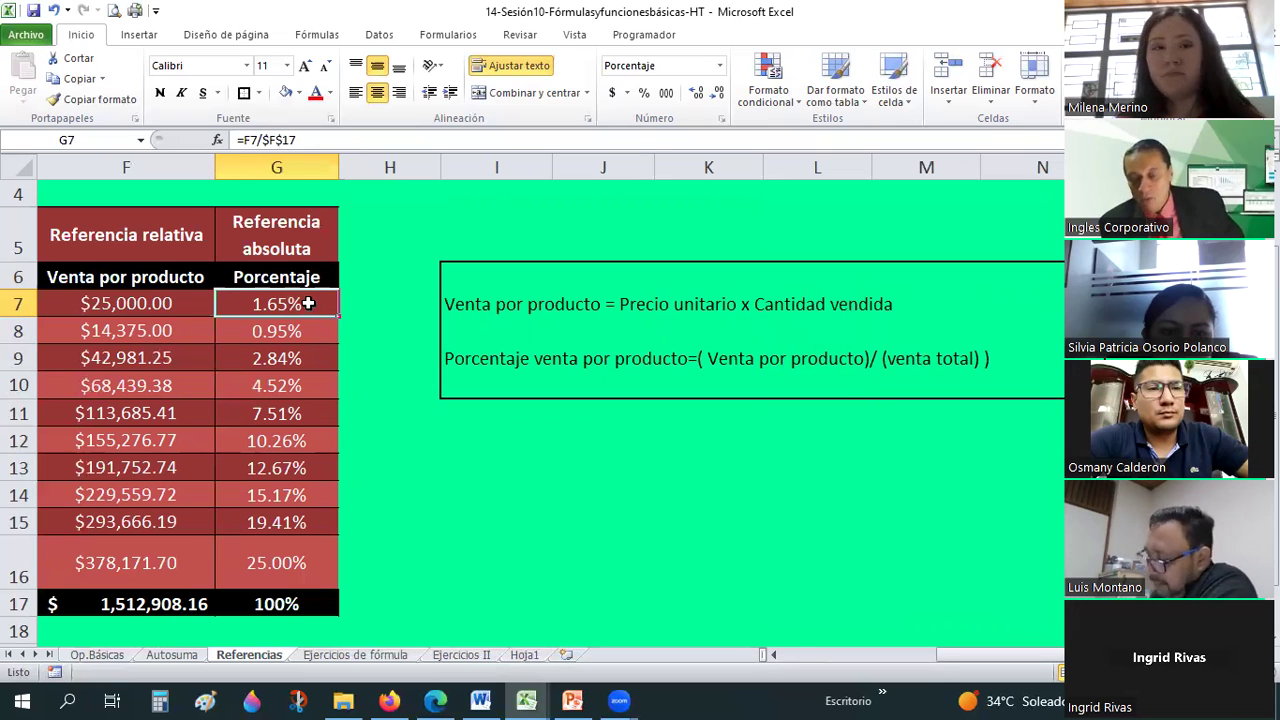
left_click(150, 298)
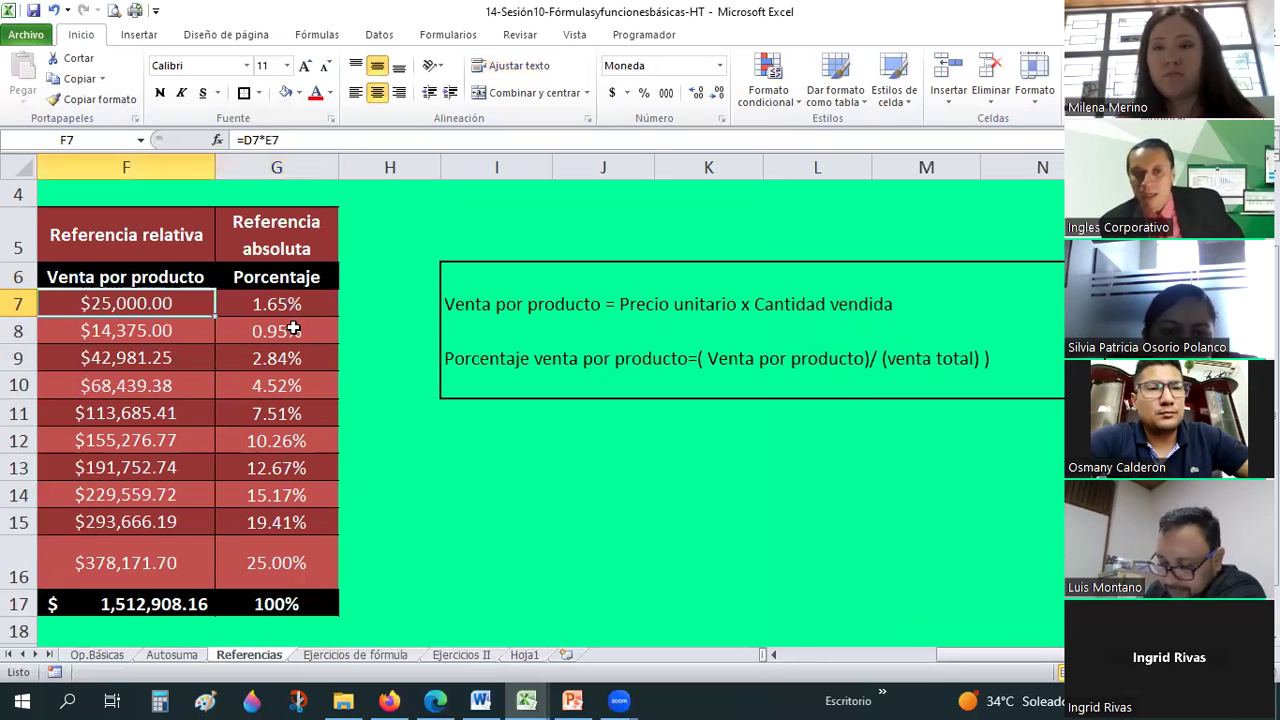
key("Right")
left_click(286, 386)
left_click(290, 491)
left_click(262, 413)
left_click(268, 304)
left_click(286, 438)
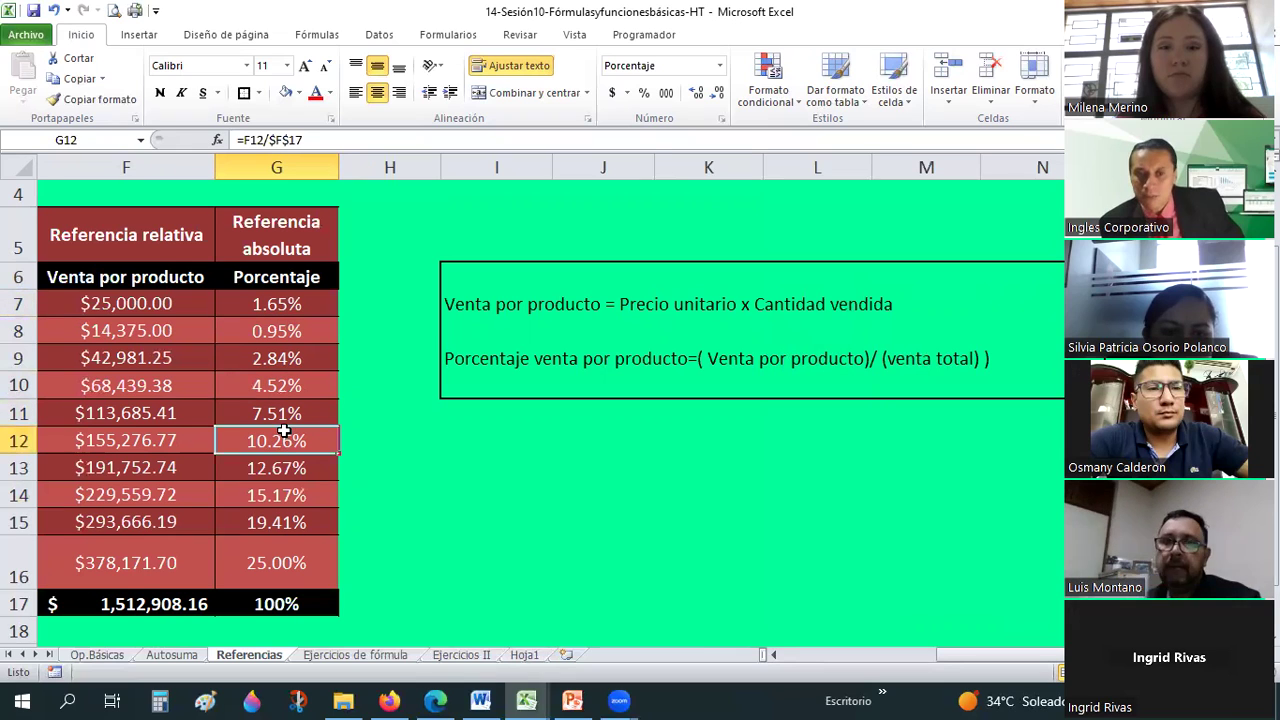
left_click(316, 340)
left_click(326, 430)
key("Down")
left_click(286, 528)
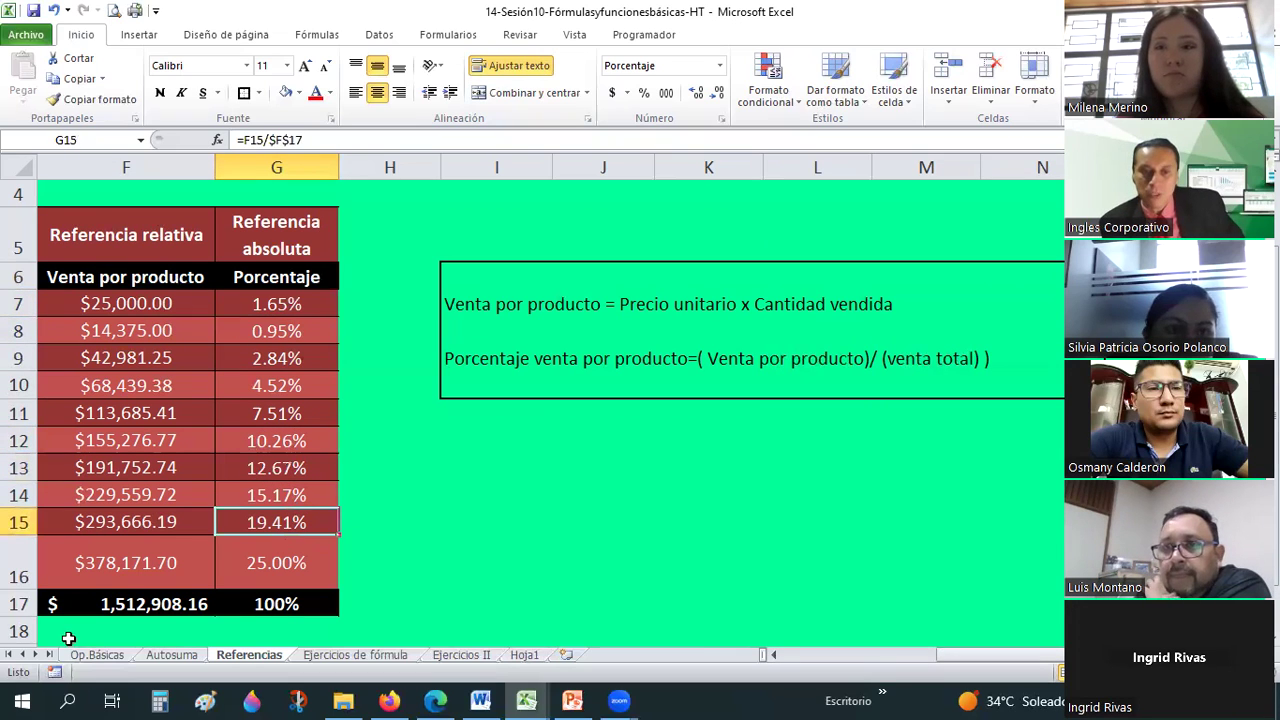
Bring the whole product table back into view, then open the Ejercicios de fórmula sheet
left_click(771, 655)
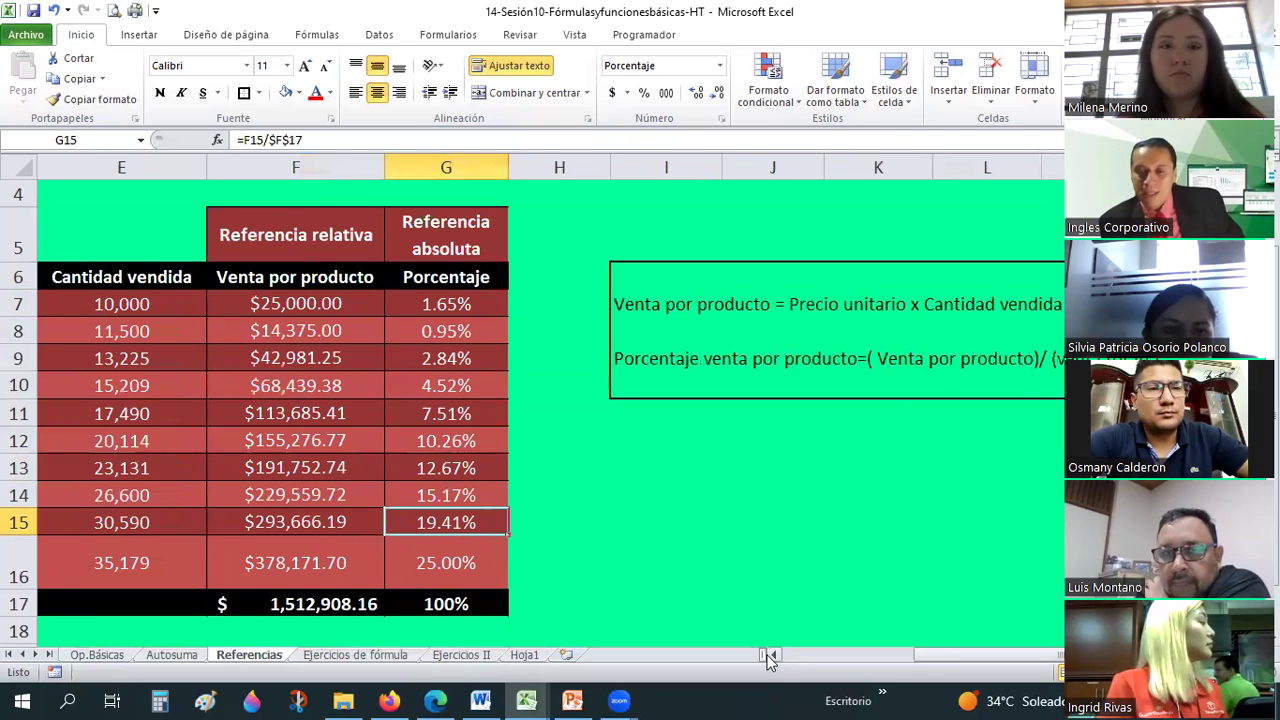
left_click(771, 655)
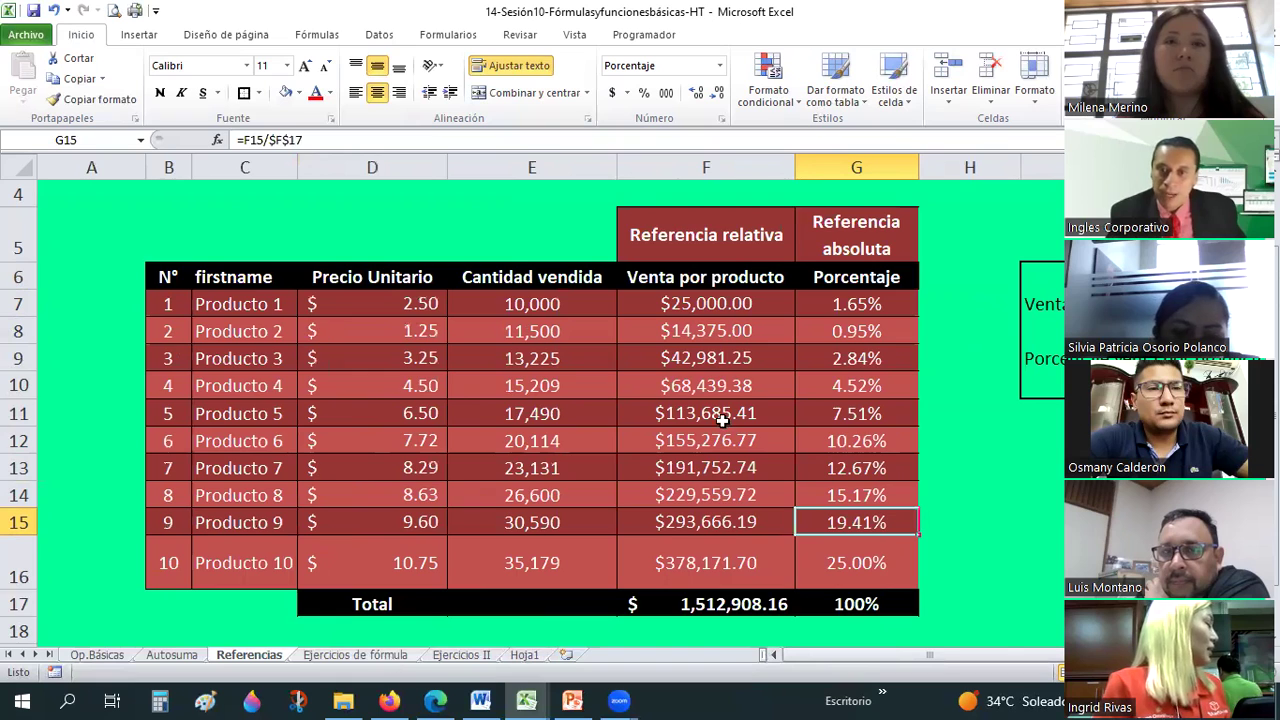
key("ctrl+Page_Down")
scroll(900, 341, "up", 2)
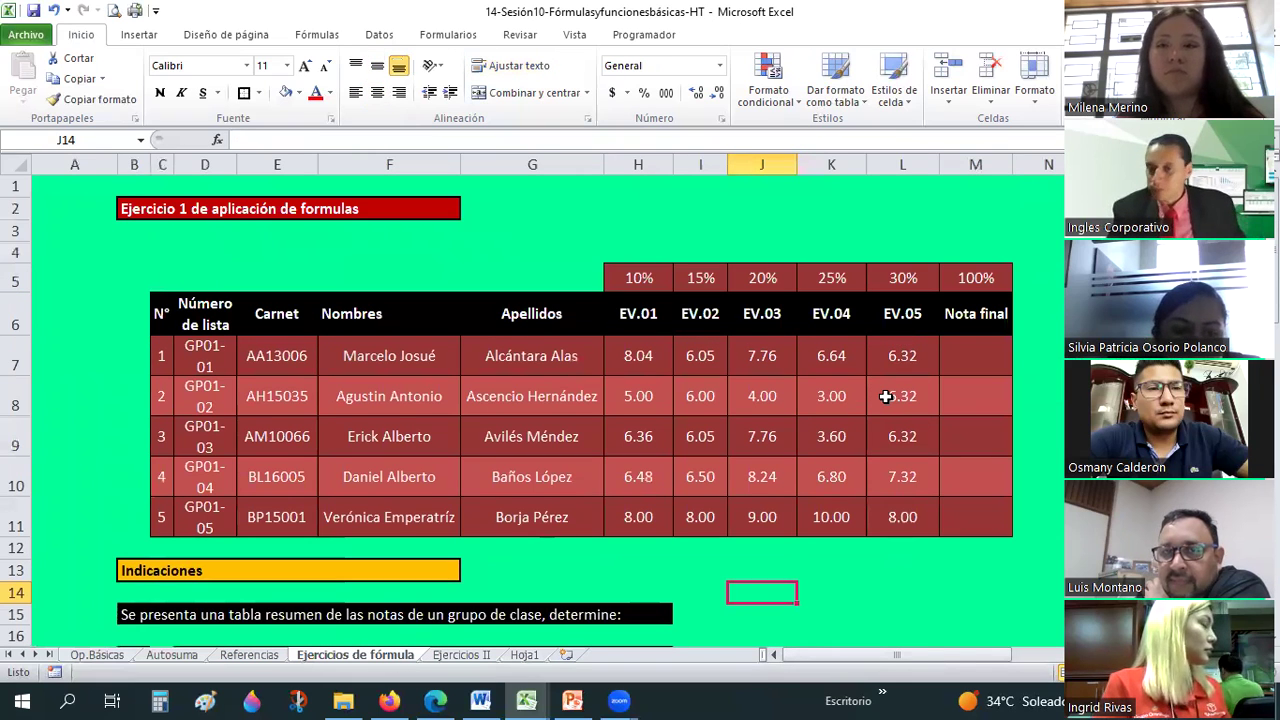
left_click(975, 356)
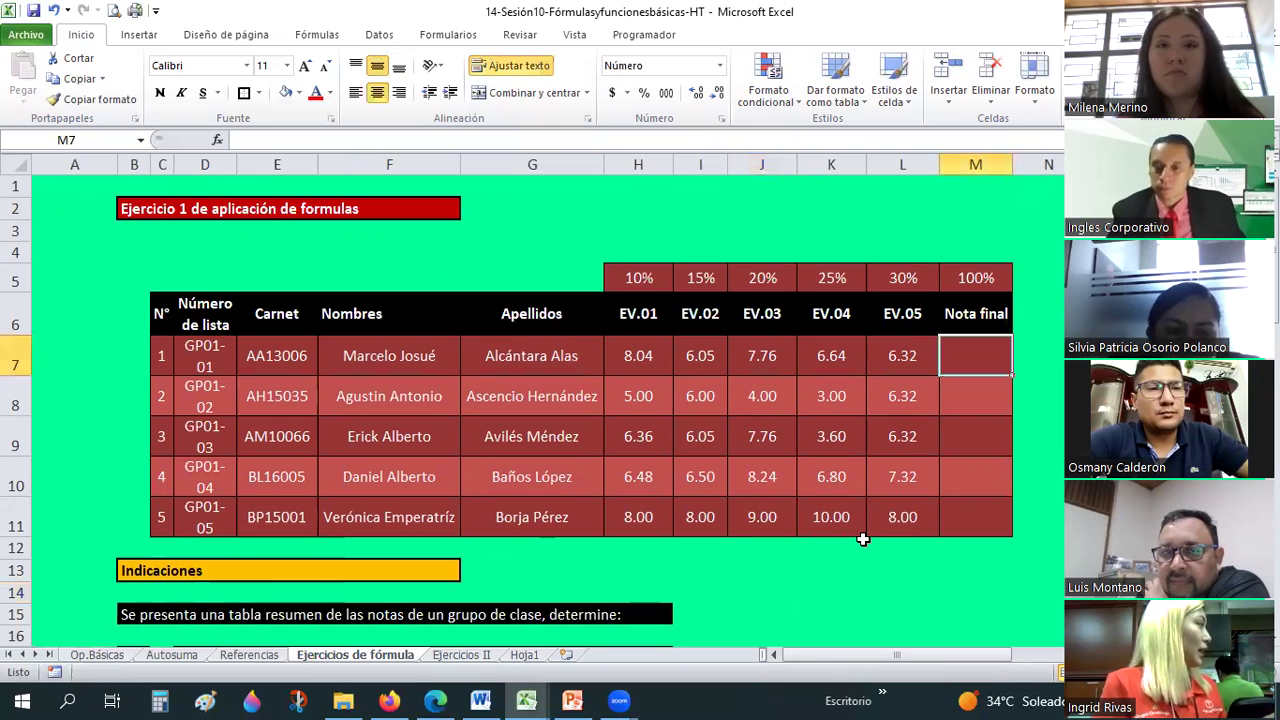
left_click_drag(237, 164, 254, 198)
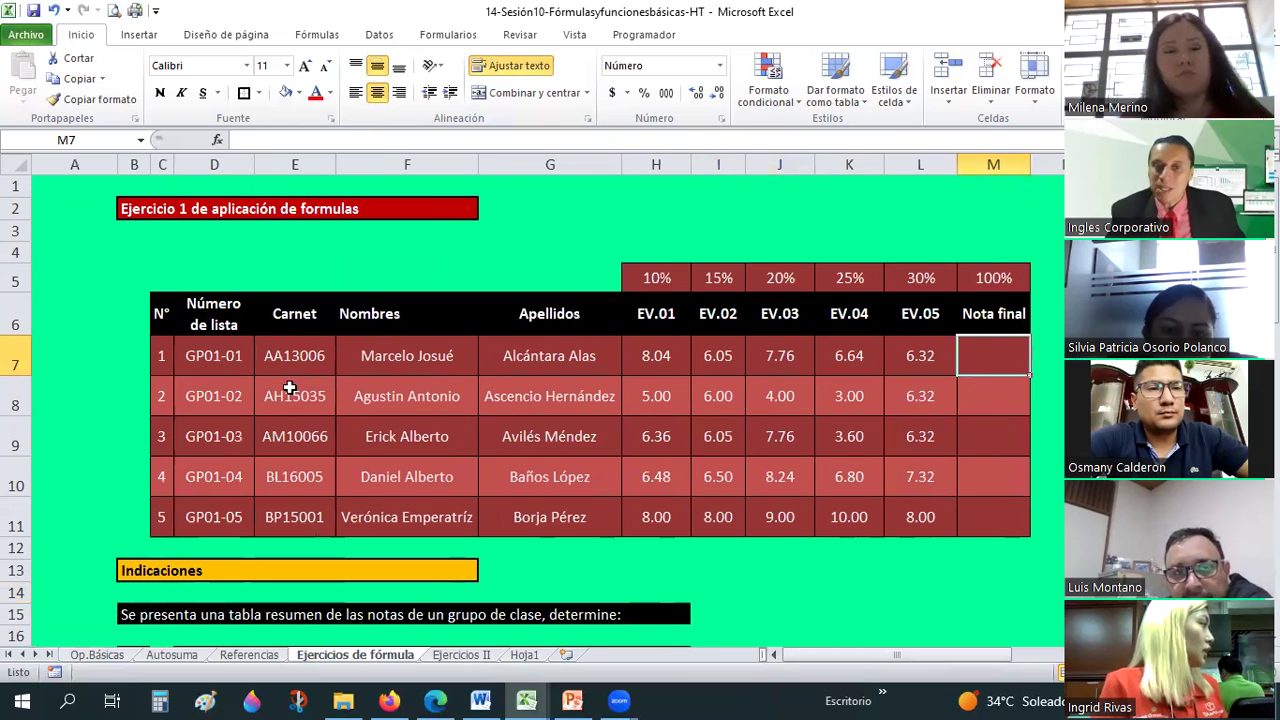
left_click_drag(213, 356, 450, 528)
left_click_drag(660, 356, 917, 506)
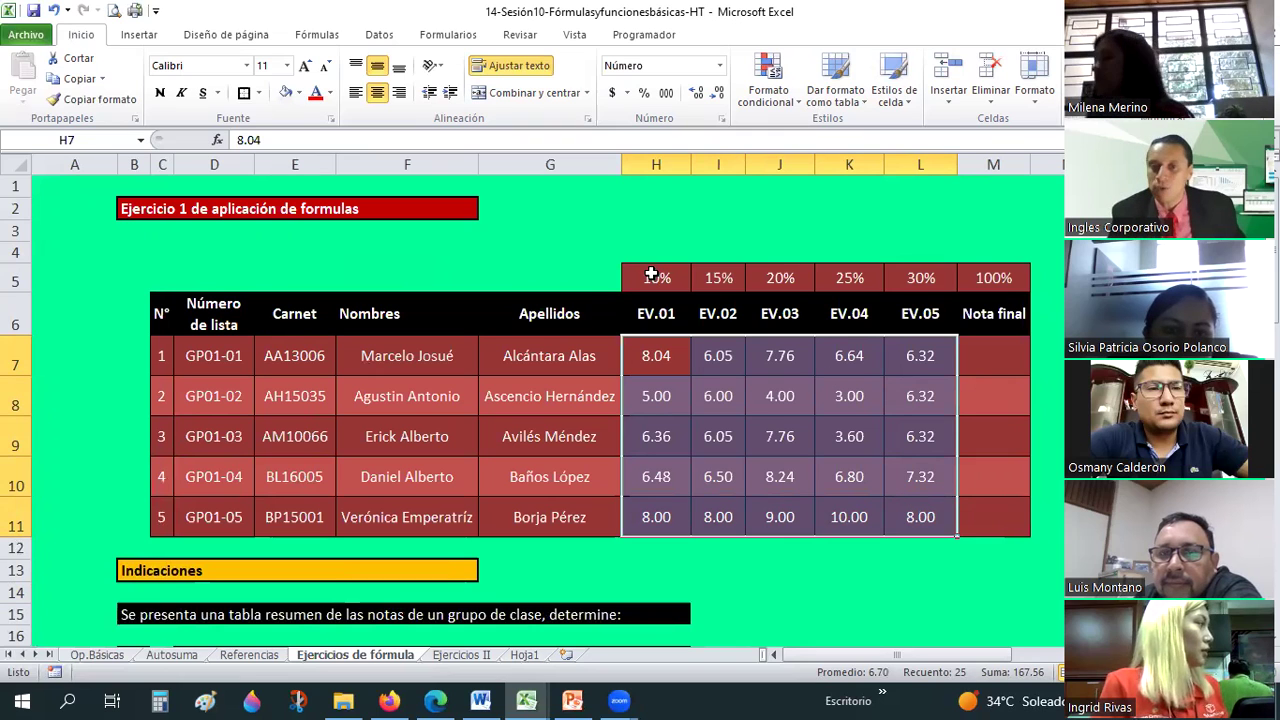
left_click(718, 277)
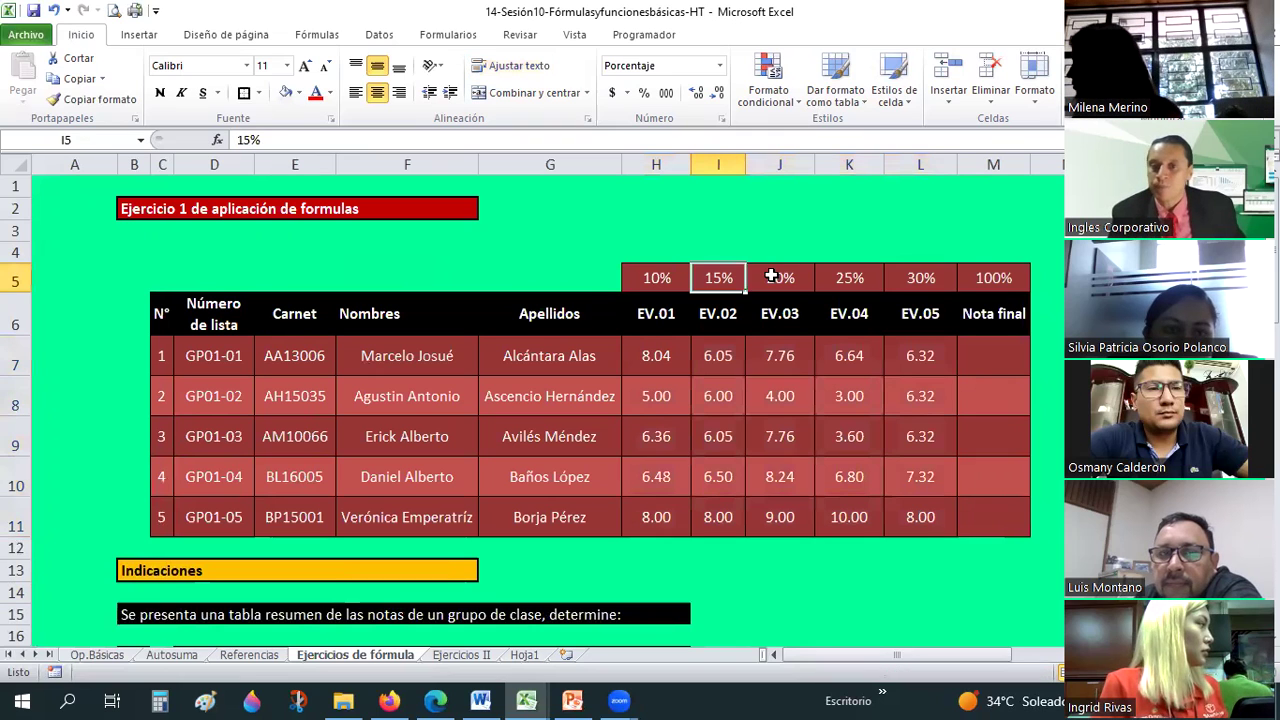
left_click(859, 274)
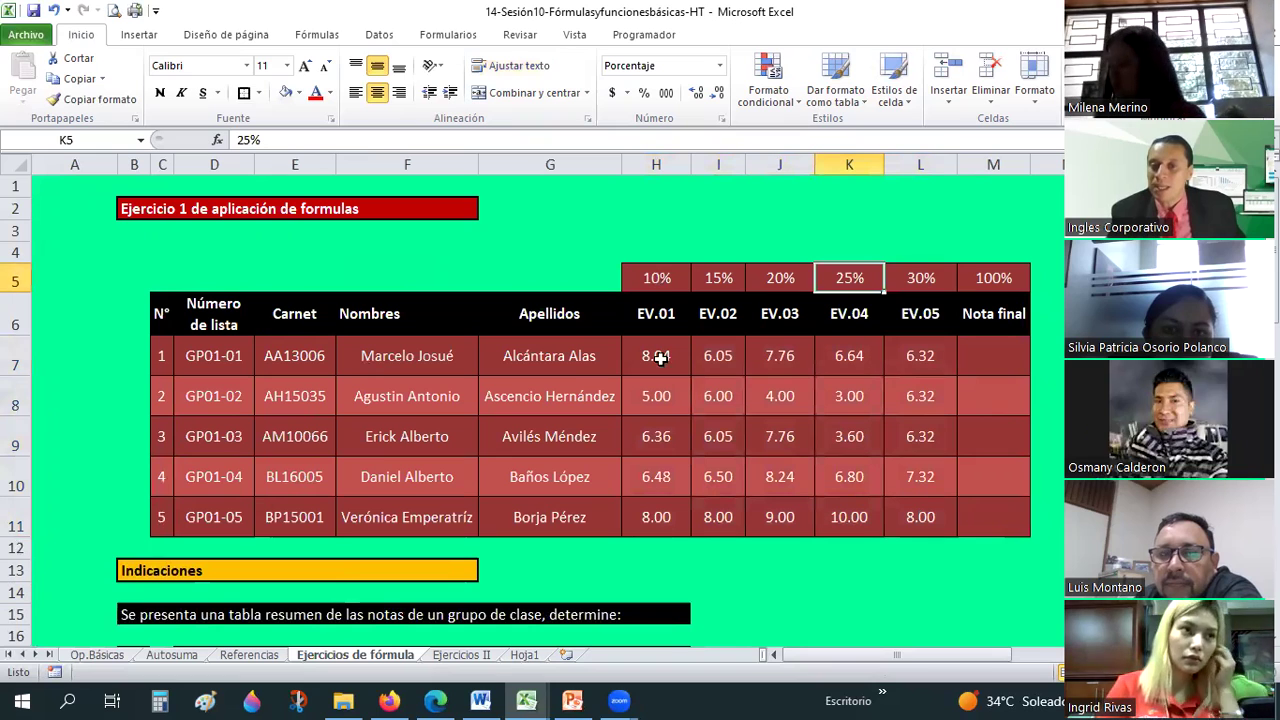
left_click(654, 302)
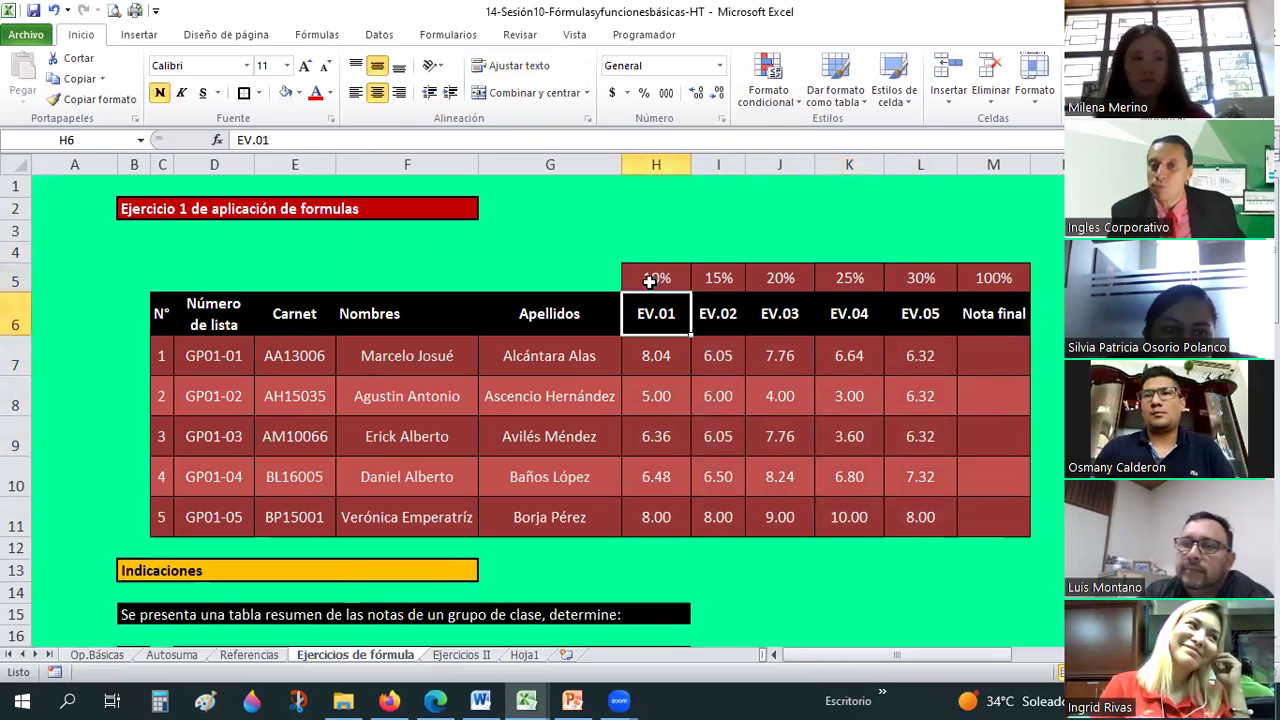
left_click(720, 279)
left_click(850, 278)
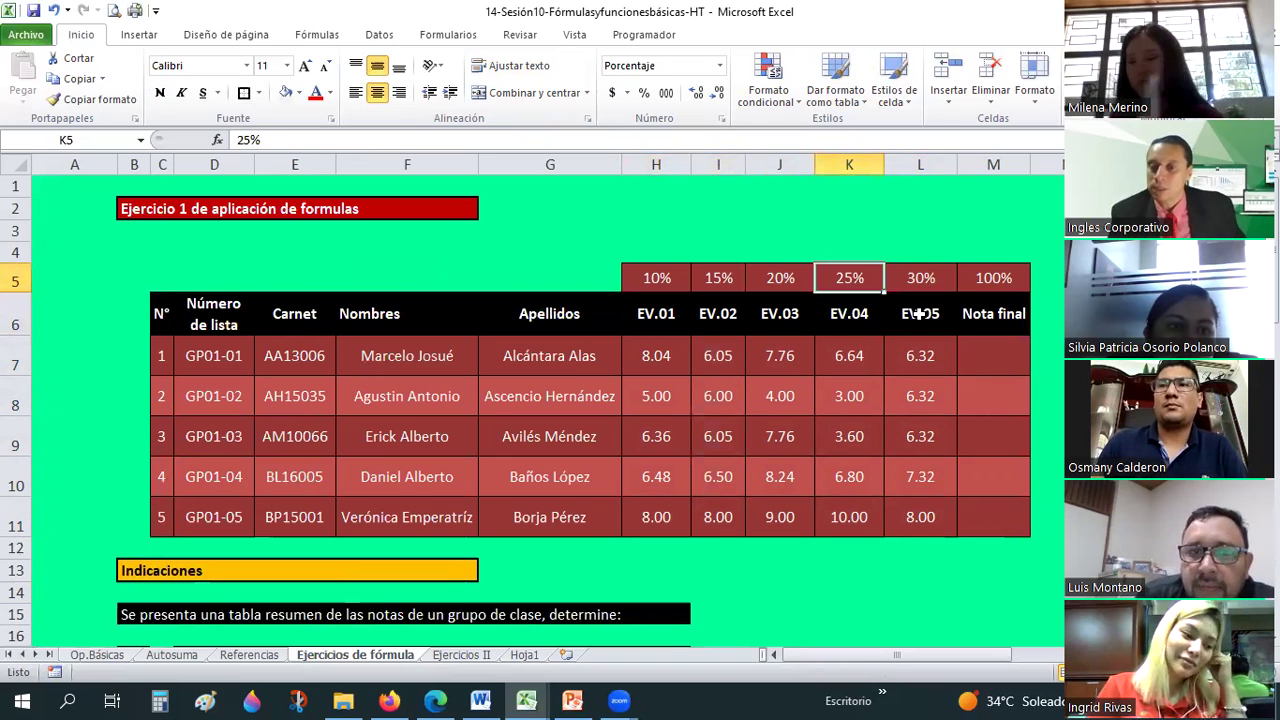
key("Right")
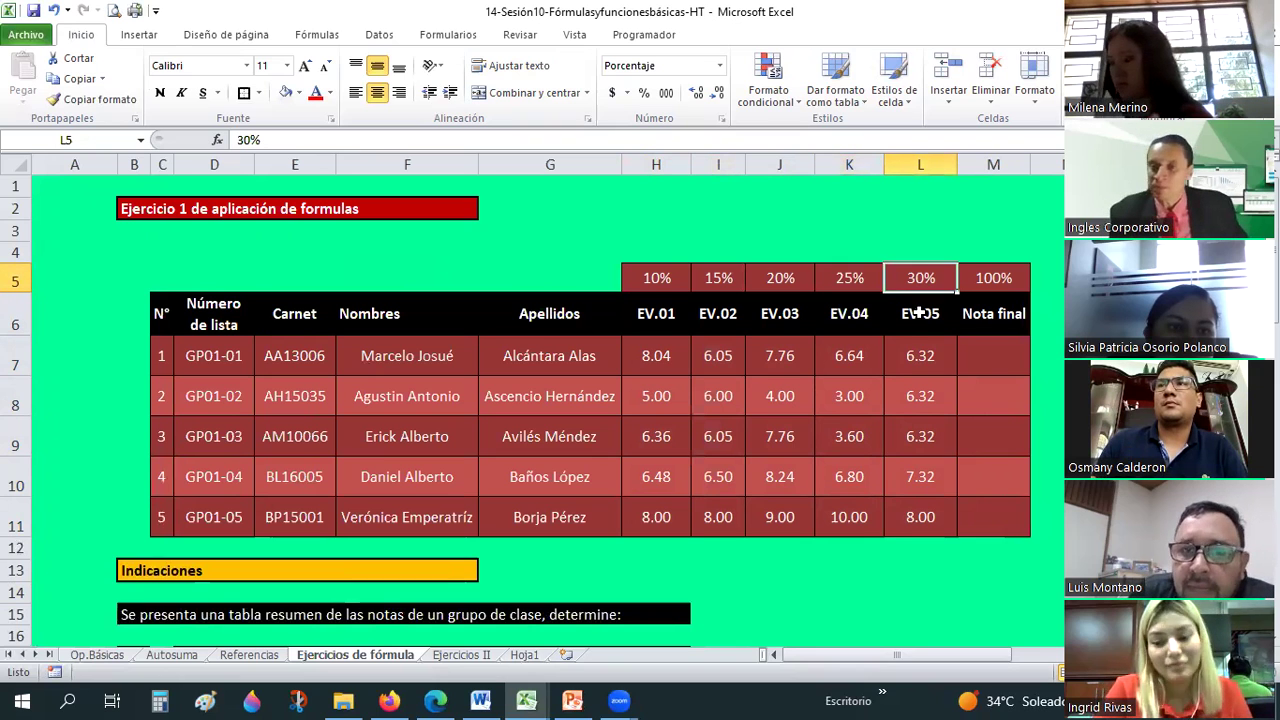
left_click(999, 367)
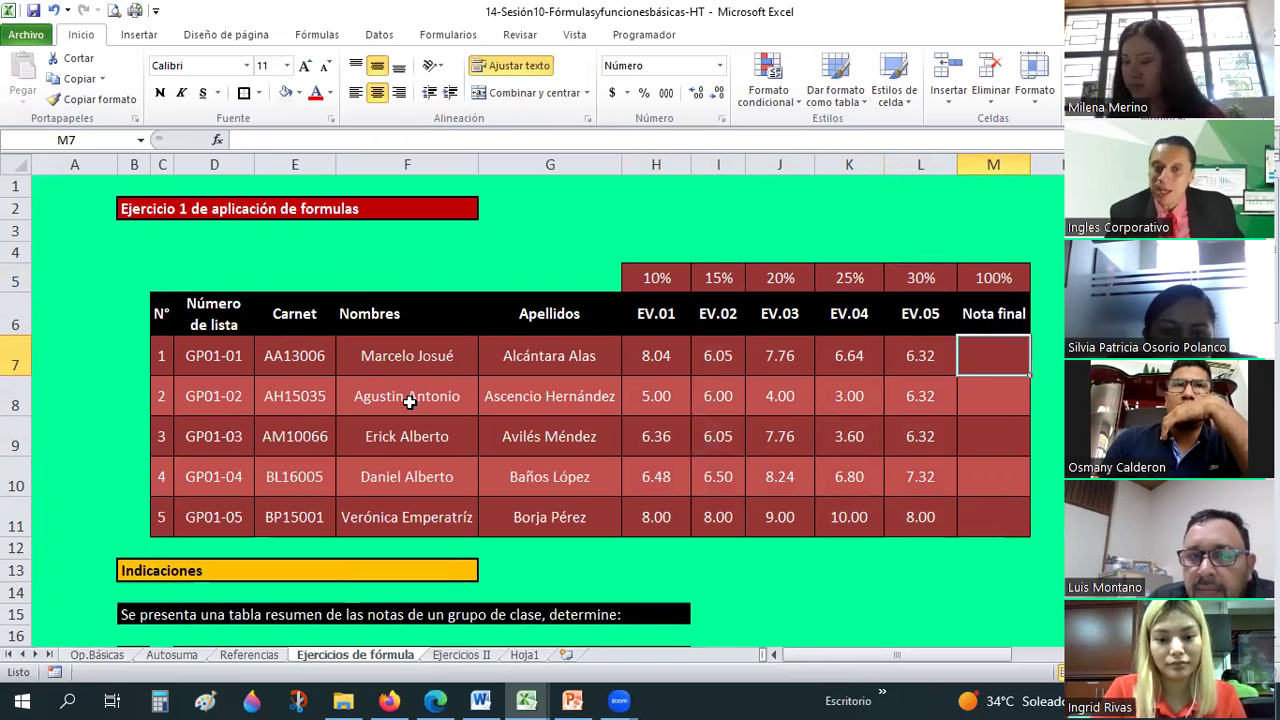
left_click(405, 445)
key("Down")
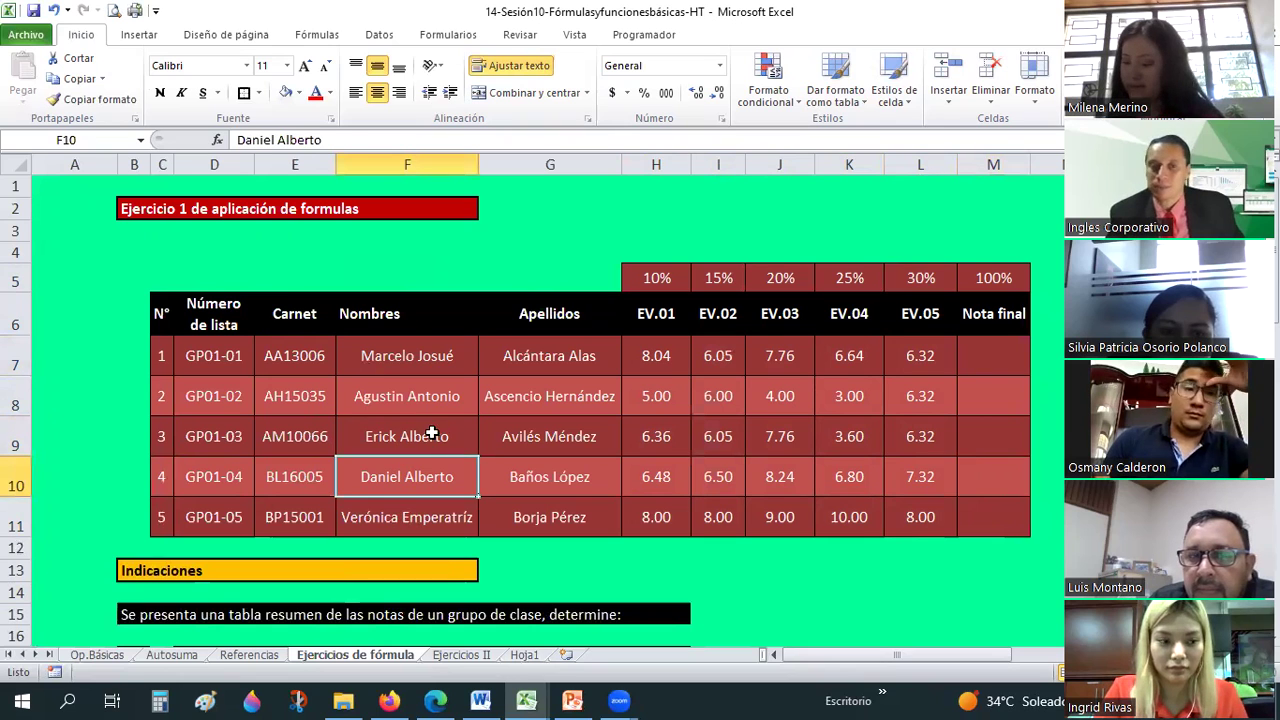
key("Down")
scroll(400, 420, "down", 3)
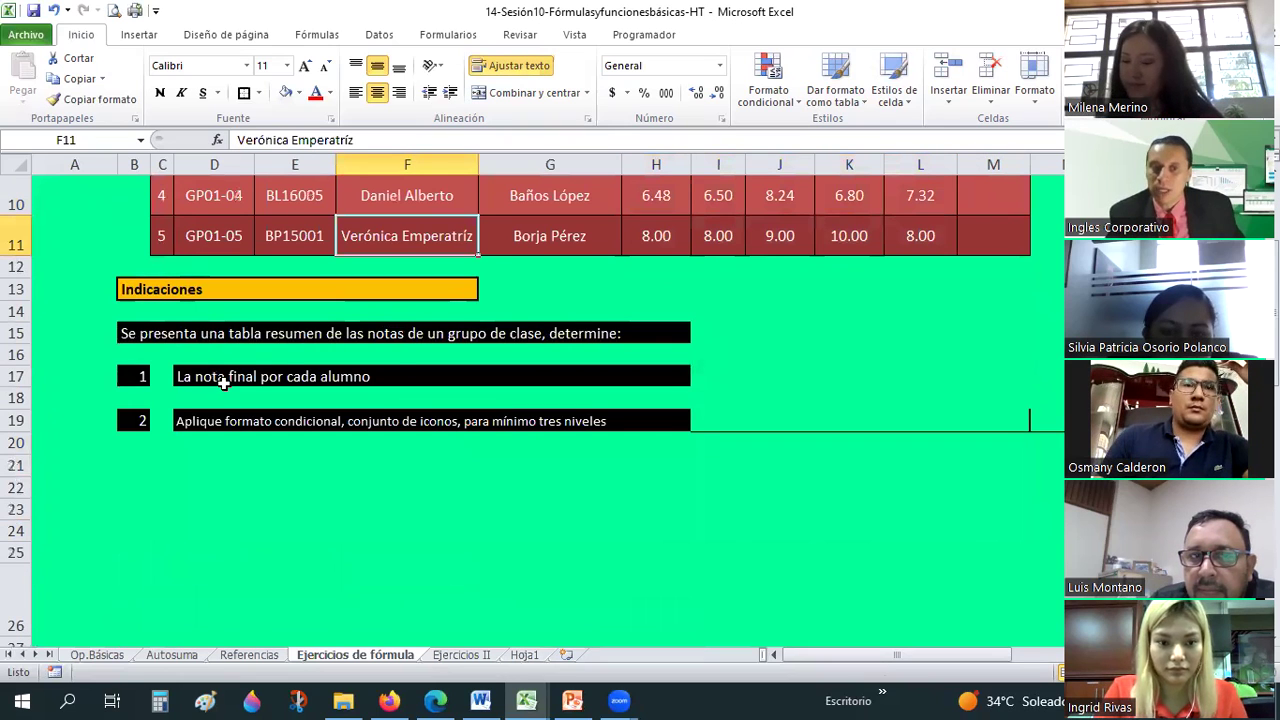
left_click(223, 378)
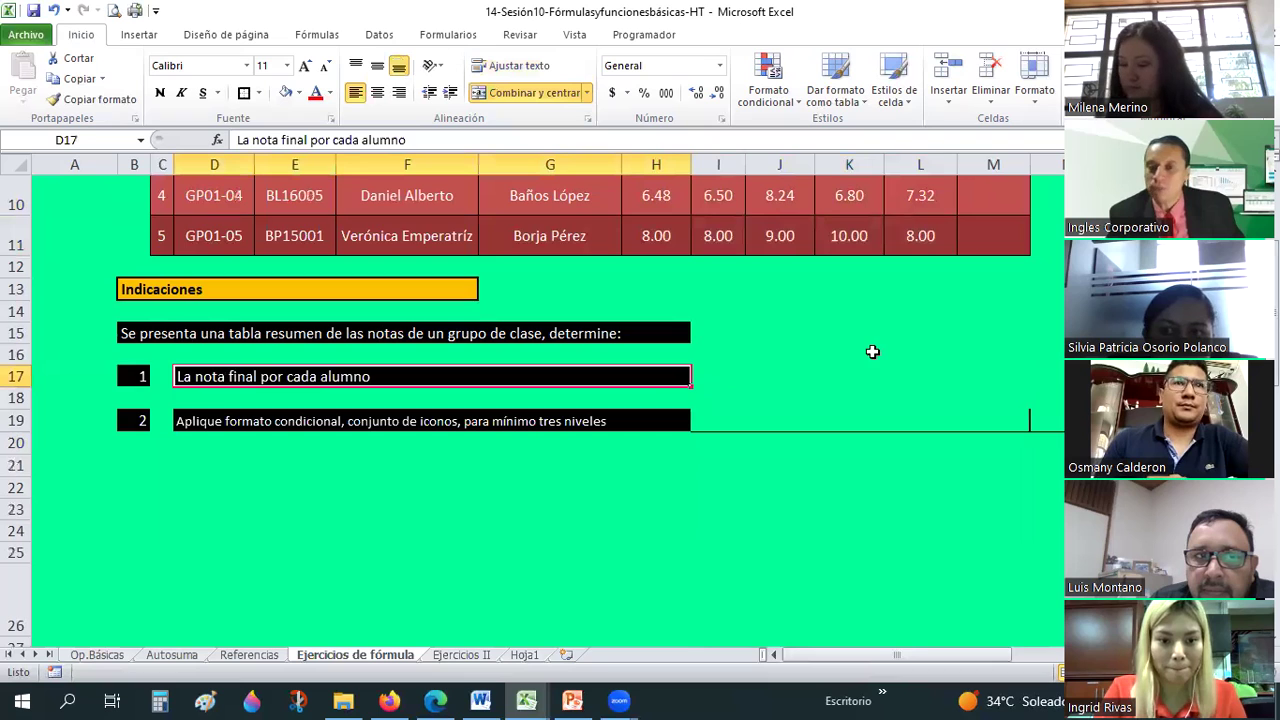
scroll(872, 351, "up", 2)
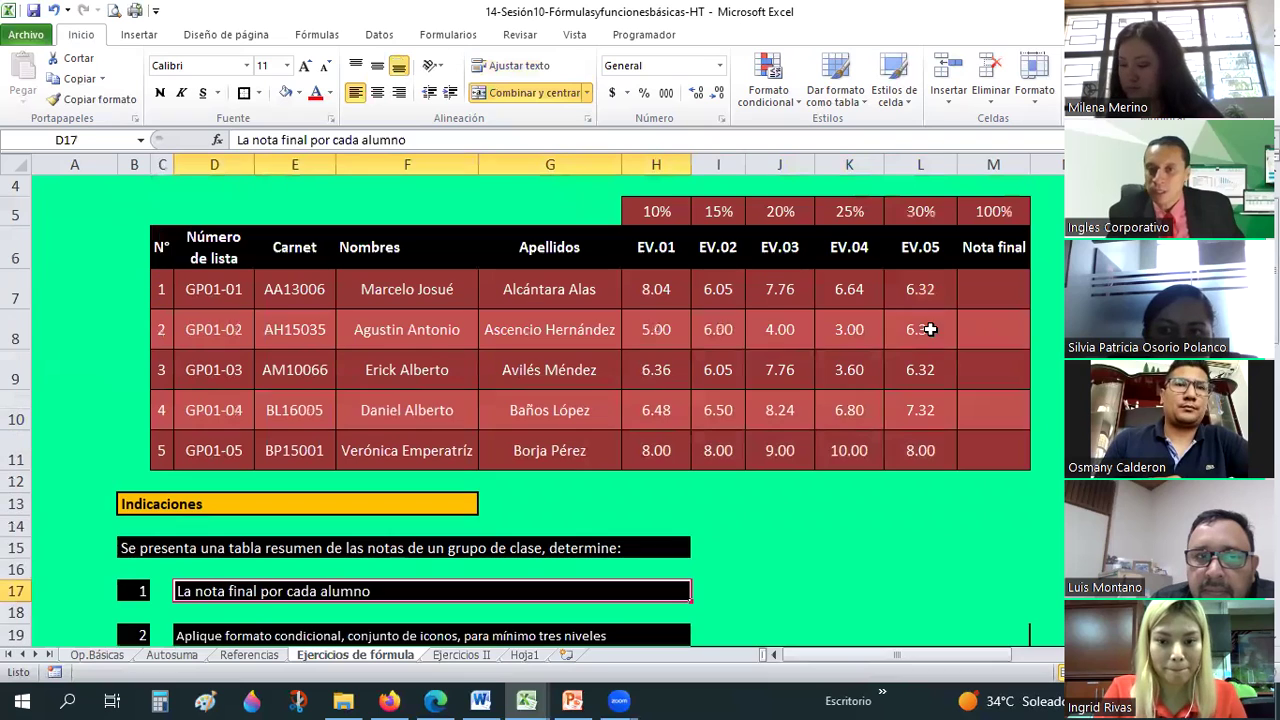
left_click(968, 291)
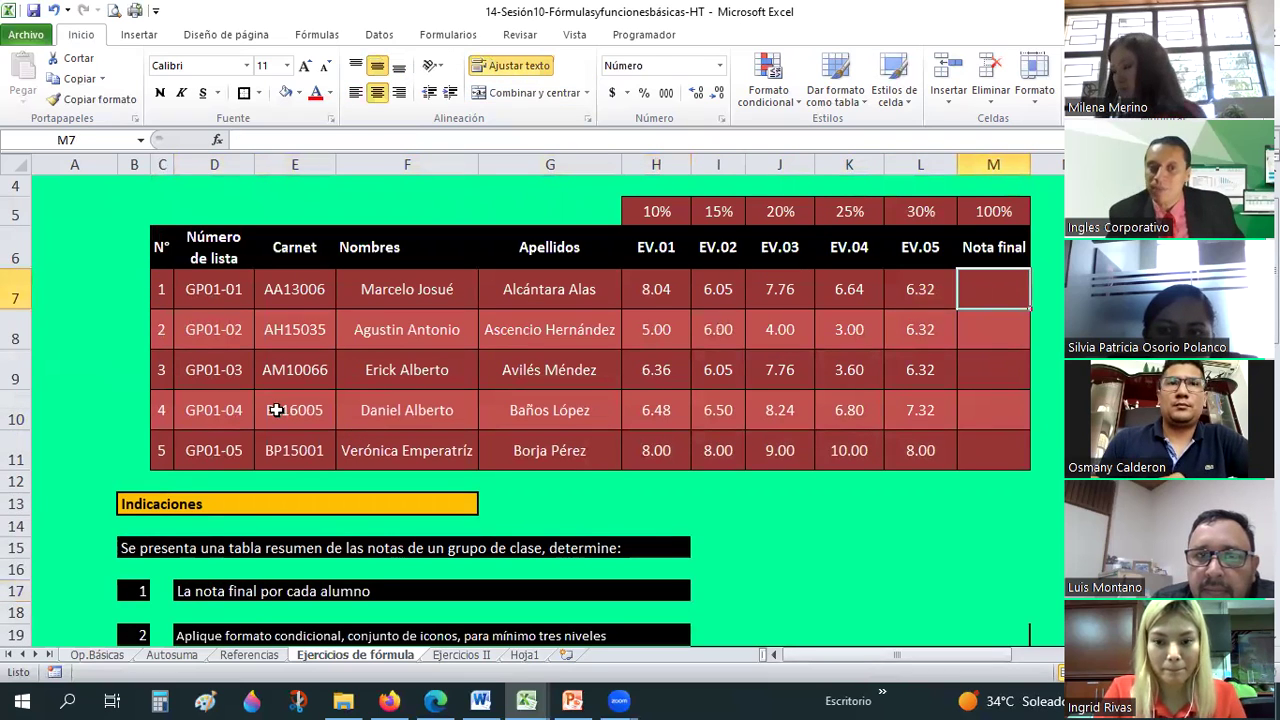
scroll(214, 318, "down", 3)
left_click(214, 318)
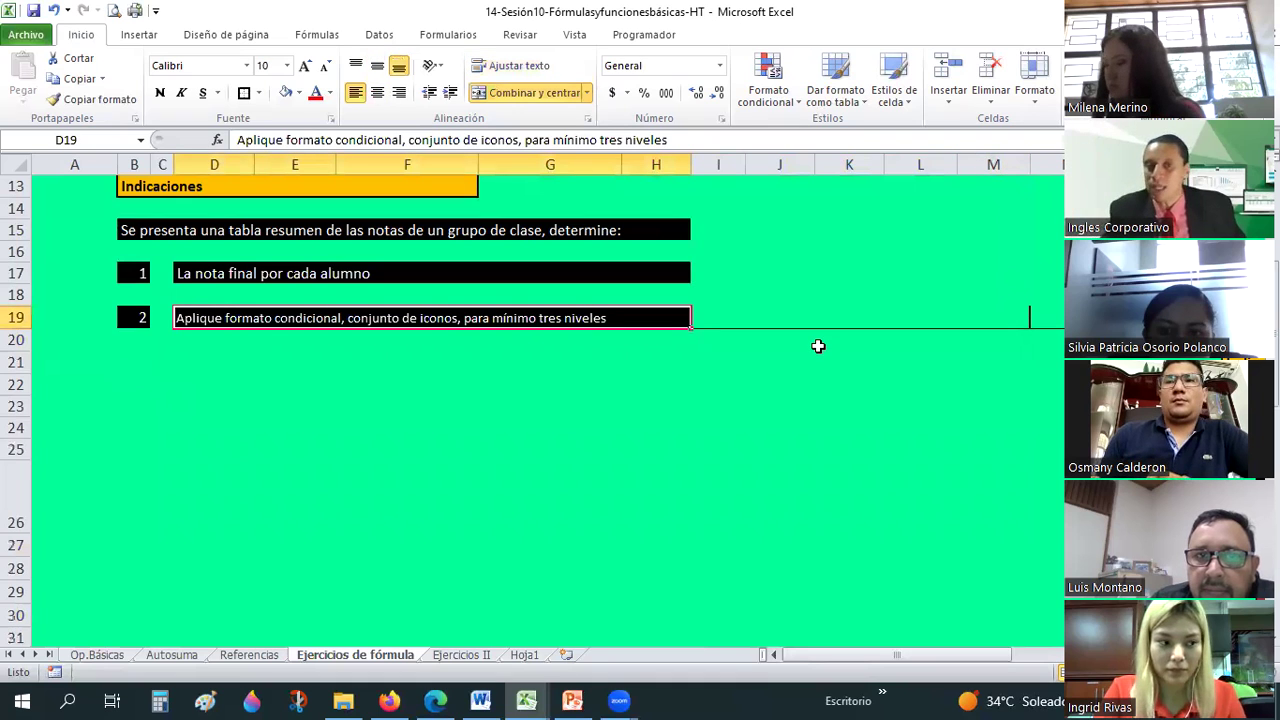
left_click(770, 95)
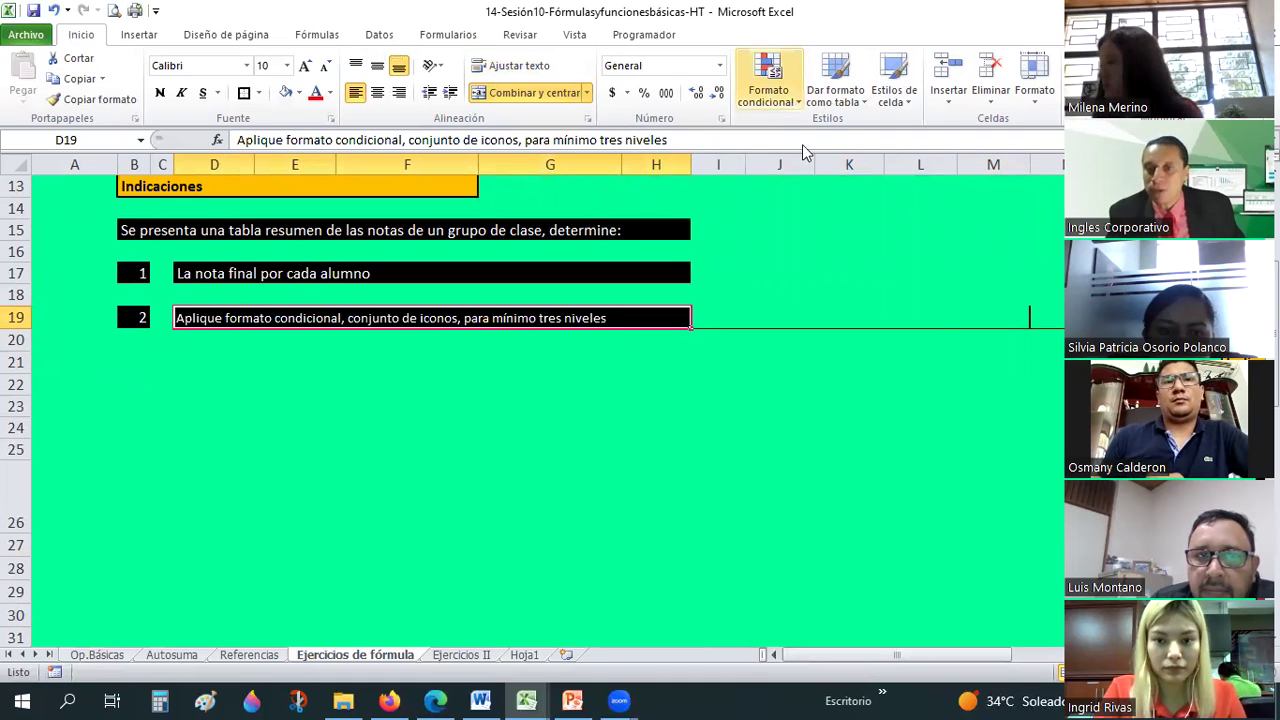
mouse_move(876, 312)
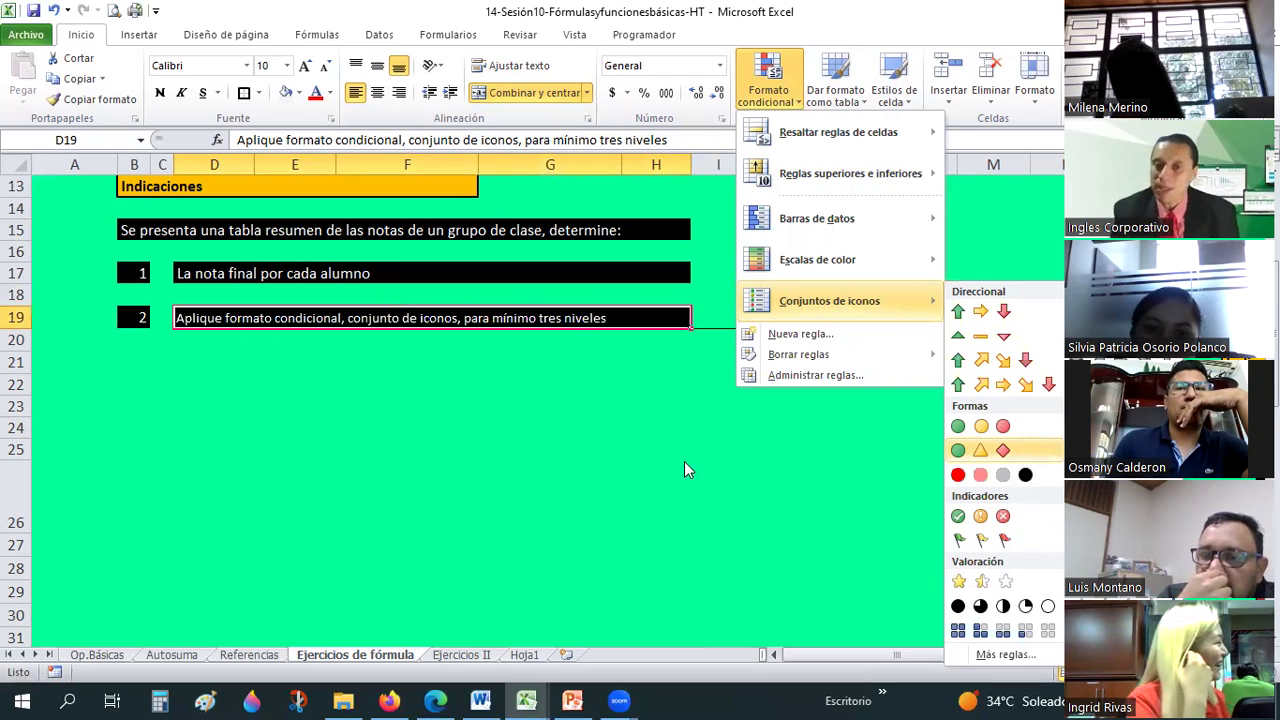
left_click(503, 399)
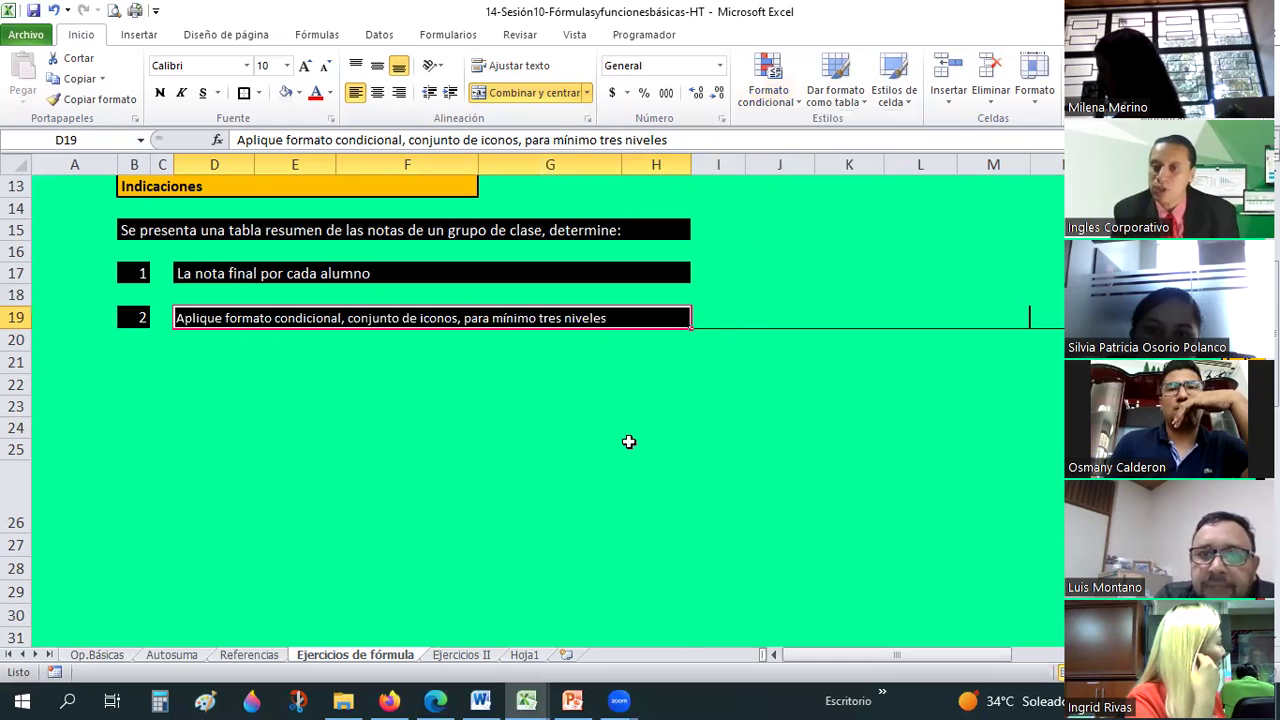
scroll(629, 440, "up", 3)
scroll(1040, 370, "up", 1)
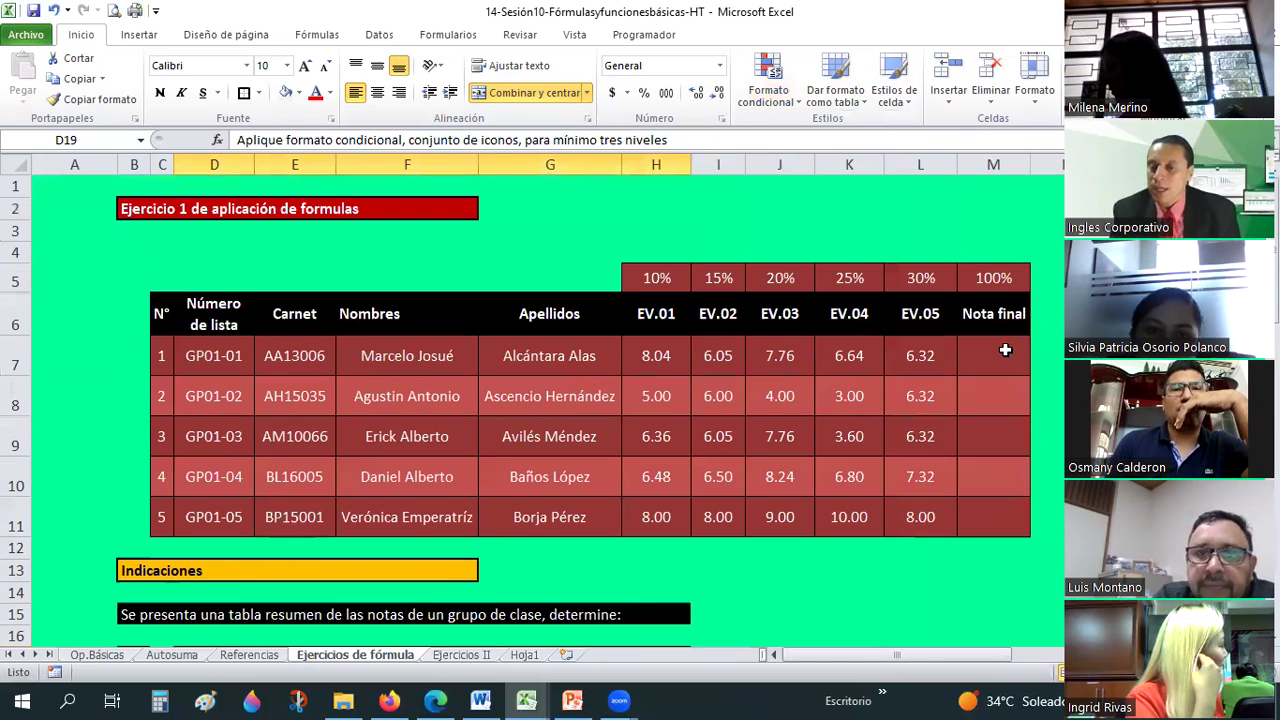
left_click(1005, 350)
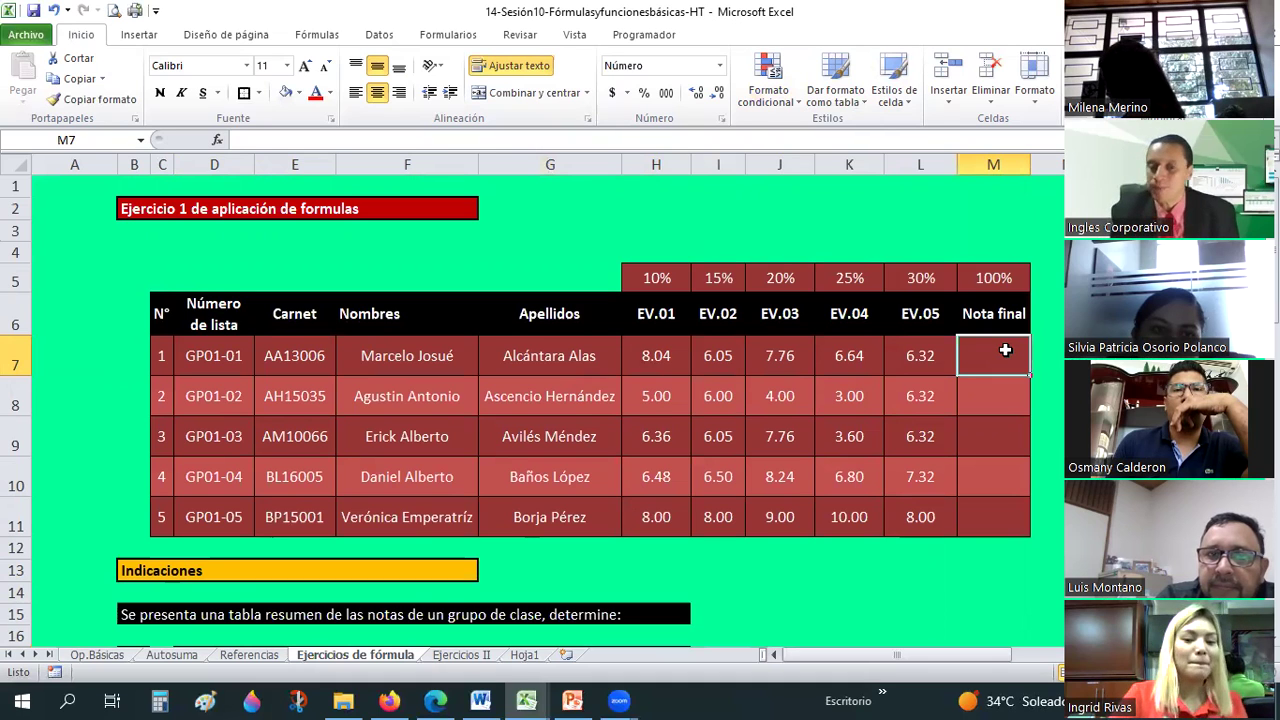
left_click(247, 656)
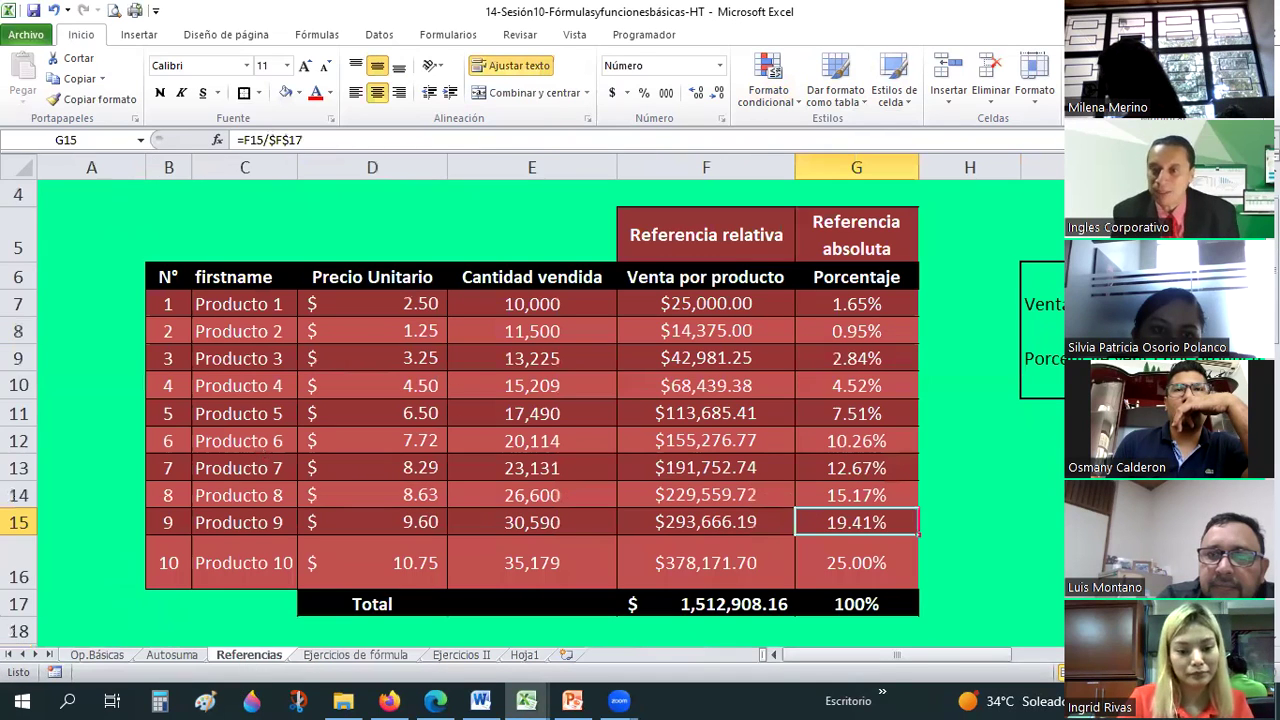
left_click(1040, 304)
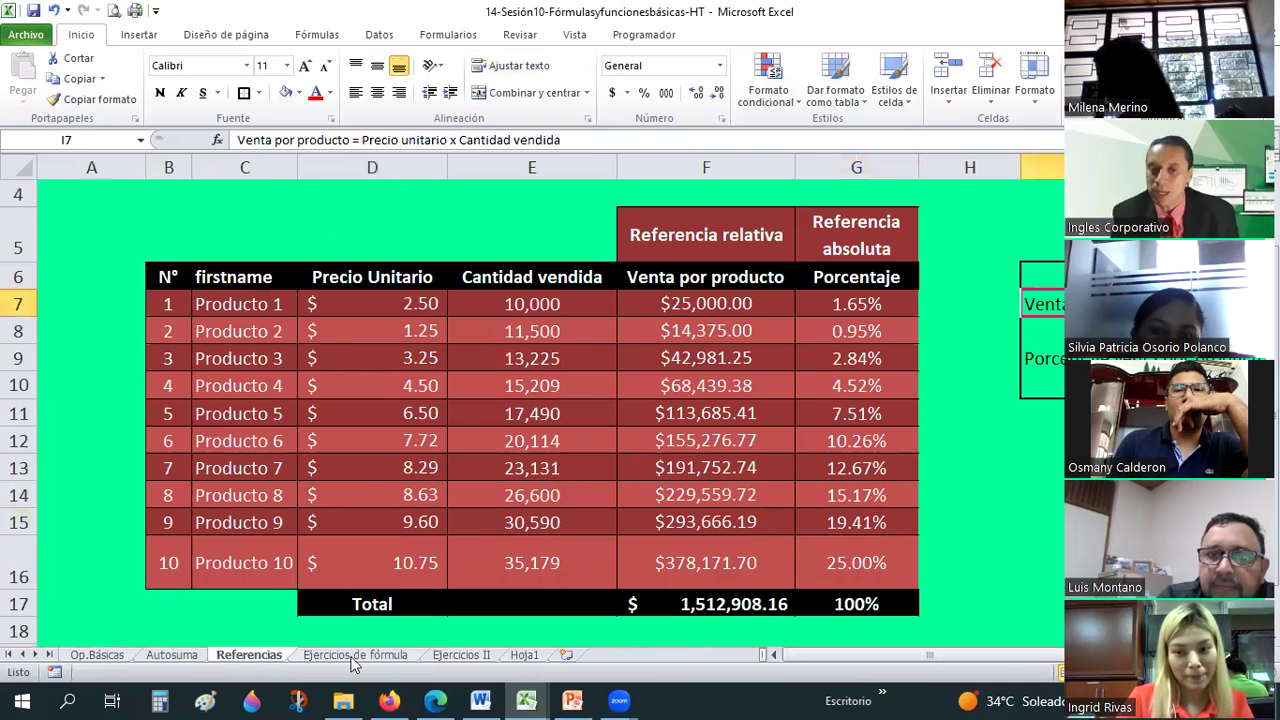
left_click(360, 656)
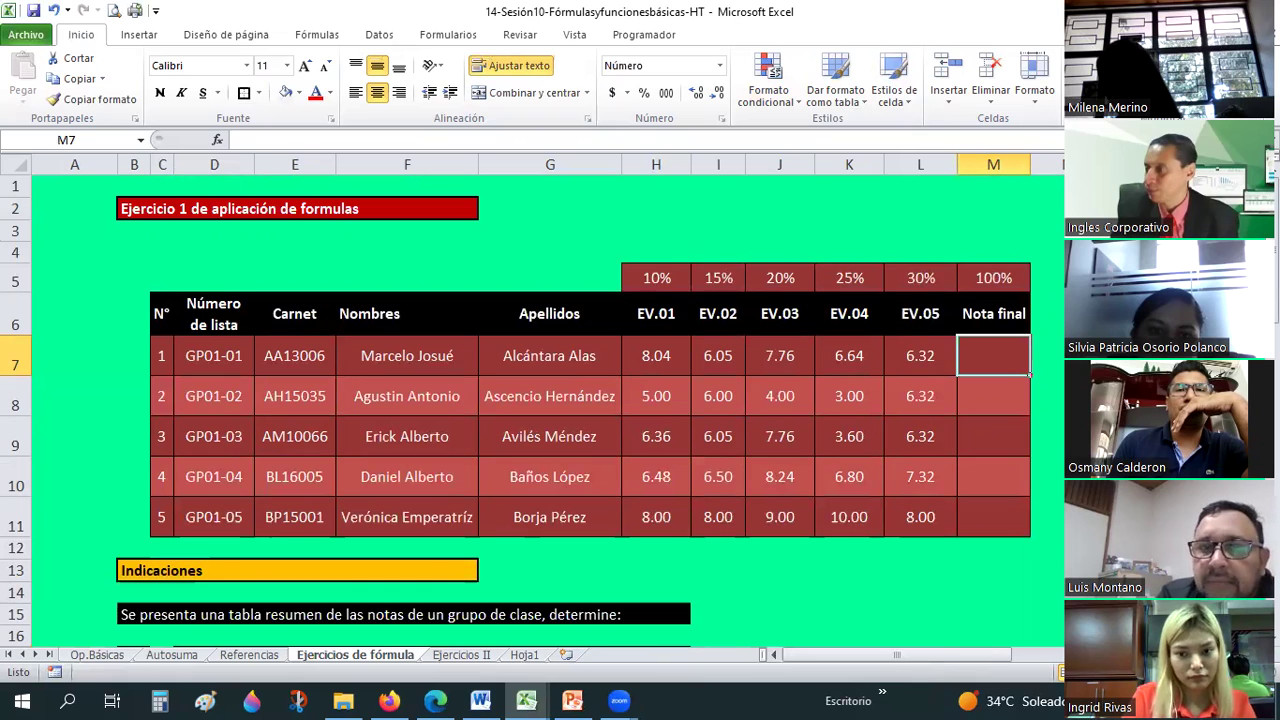
After a quick look at Edge, begin M7's Nota final formula with =
key("alt+Tab")
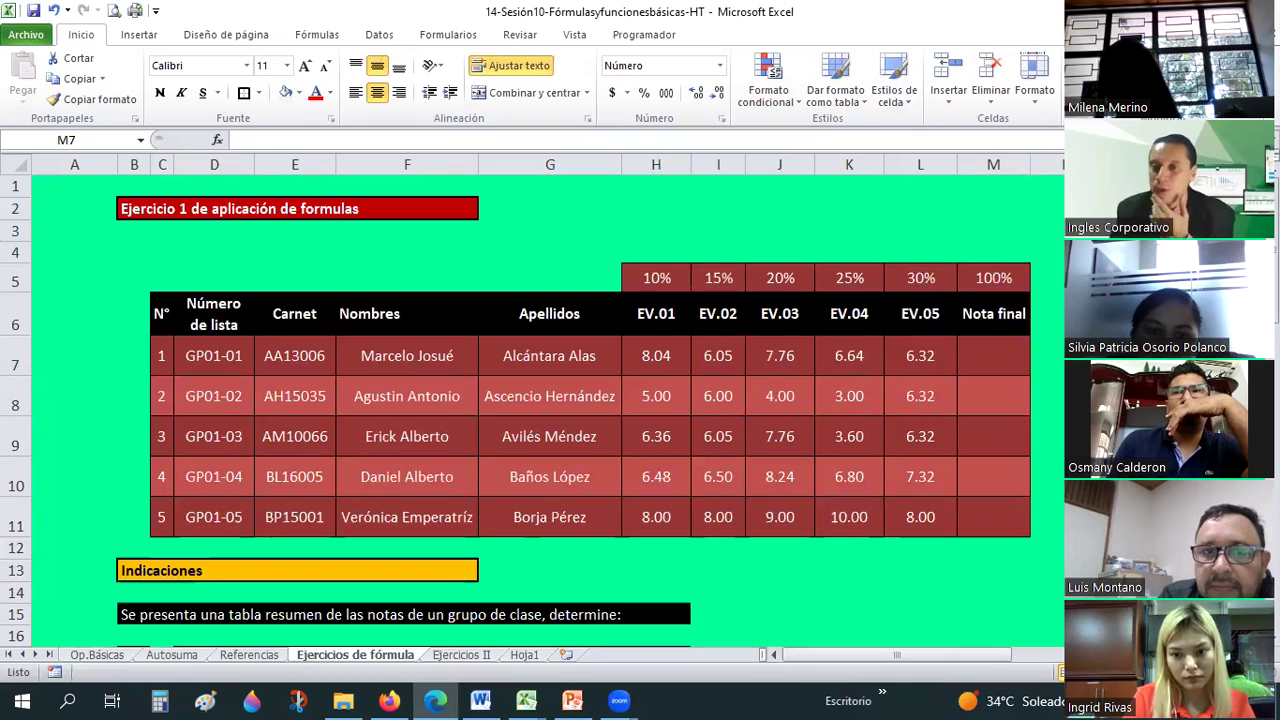
left_click(1012, 345)
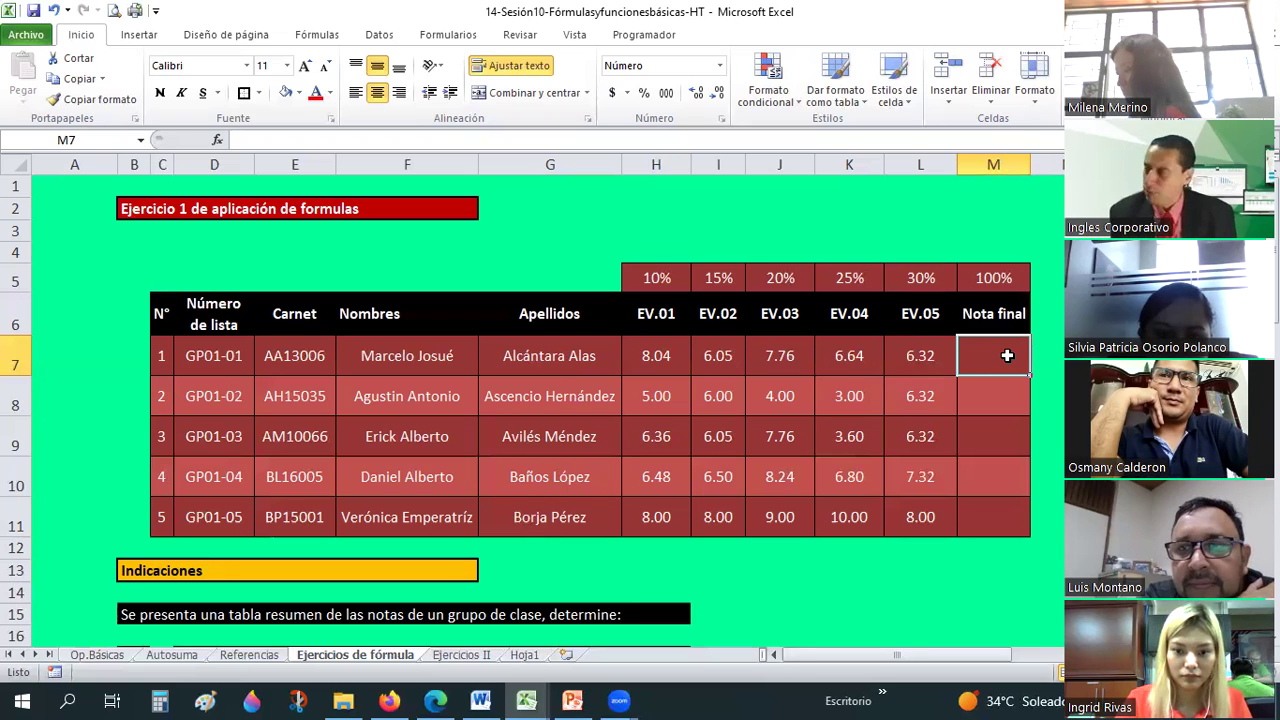
type("=")
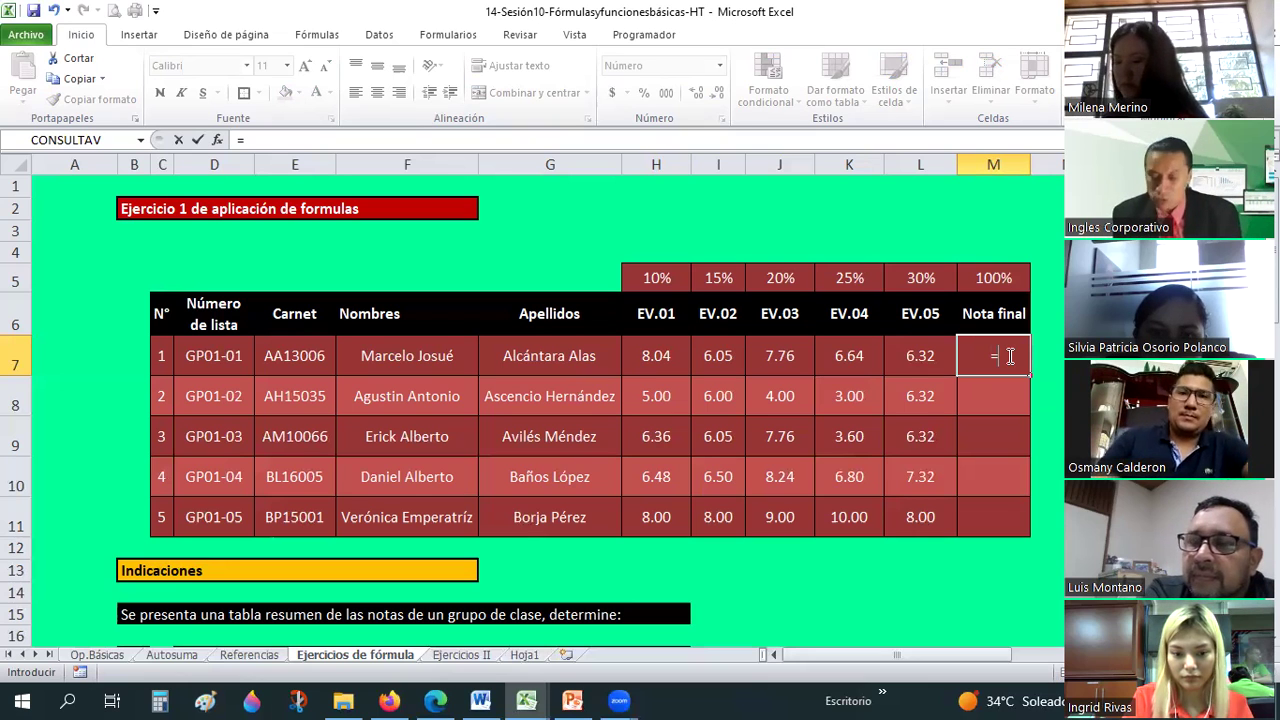
Enter (H7*$H$5)+ in M7, weighting the EV.01 grade by the locked 10% cell
type("(")
left_click(655, 352)
type("*")
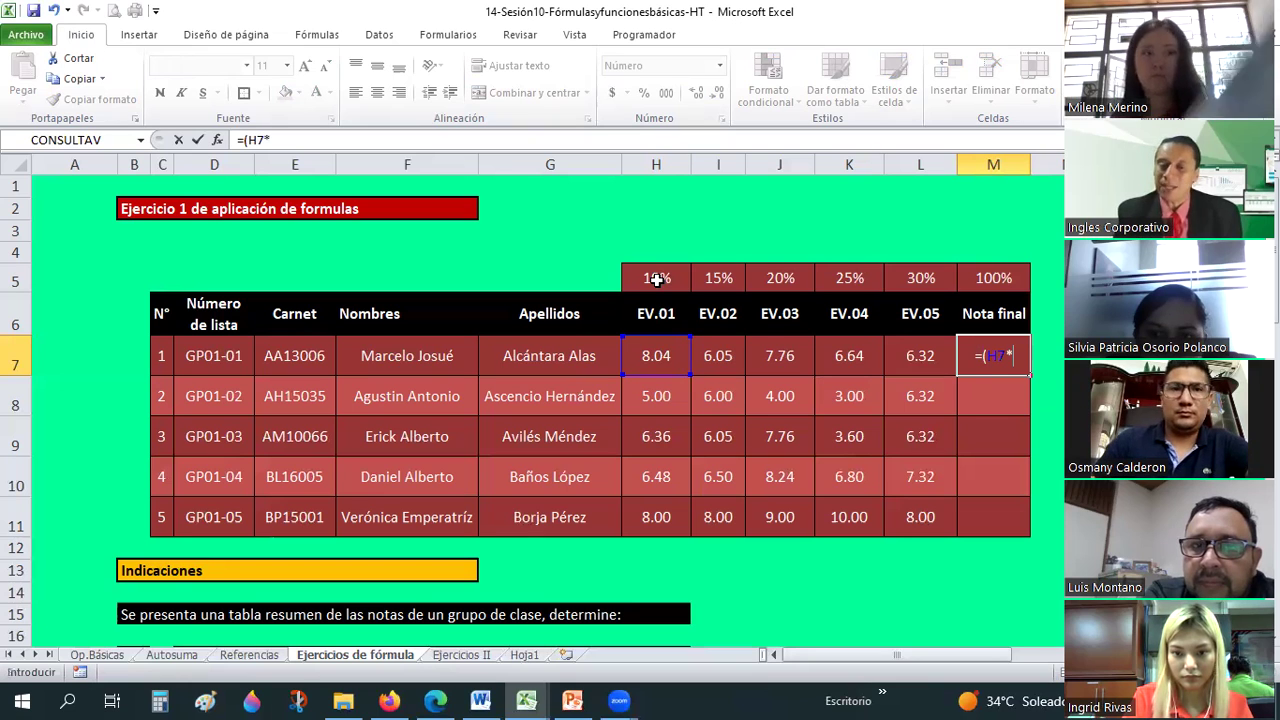
left_click(656, 280)
type(")")
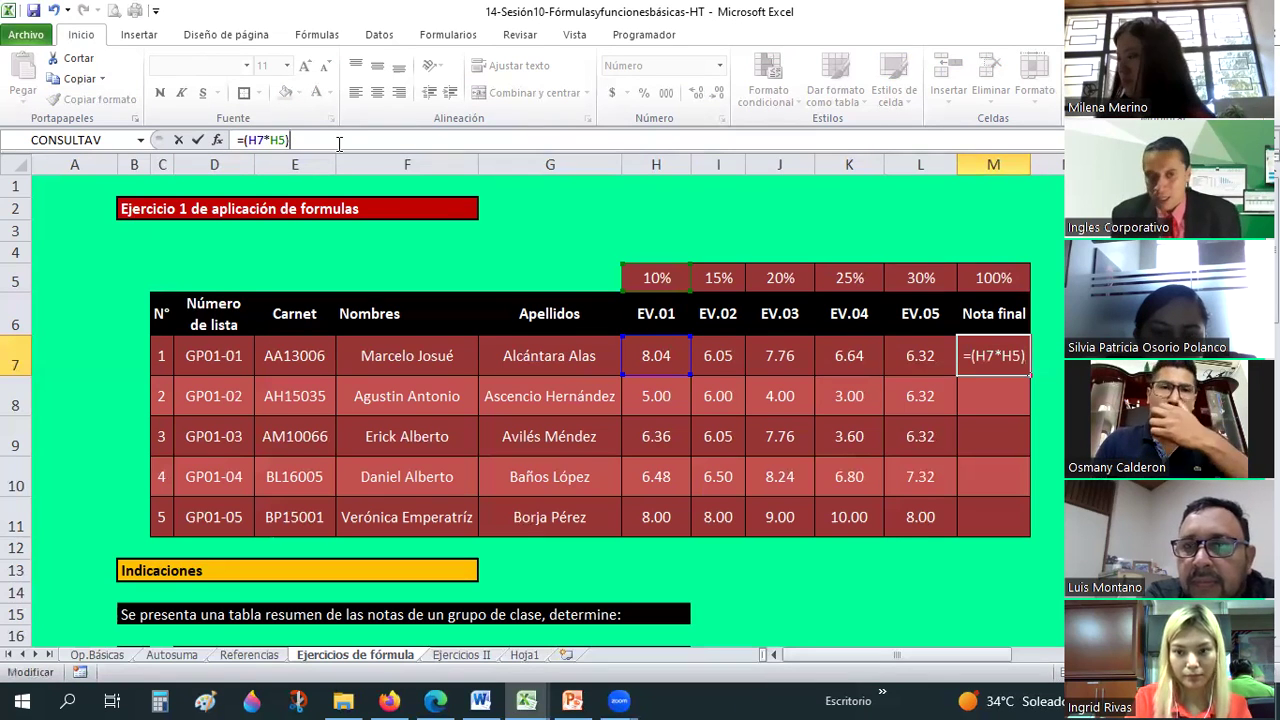
type("+")
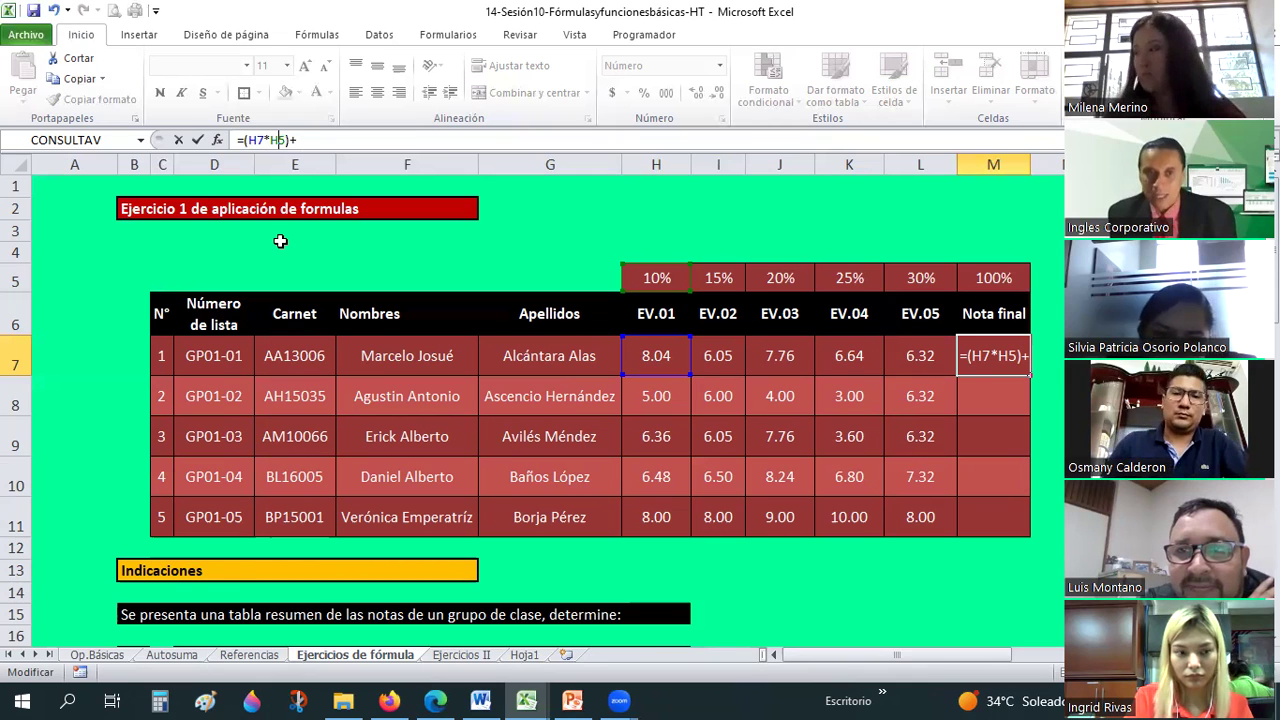
key("F4")
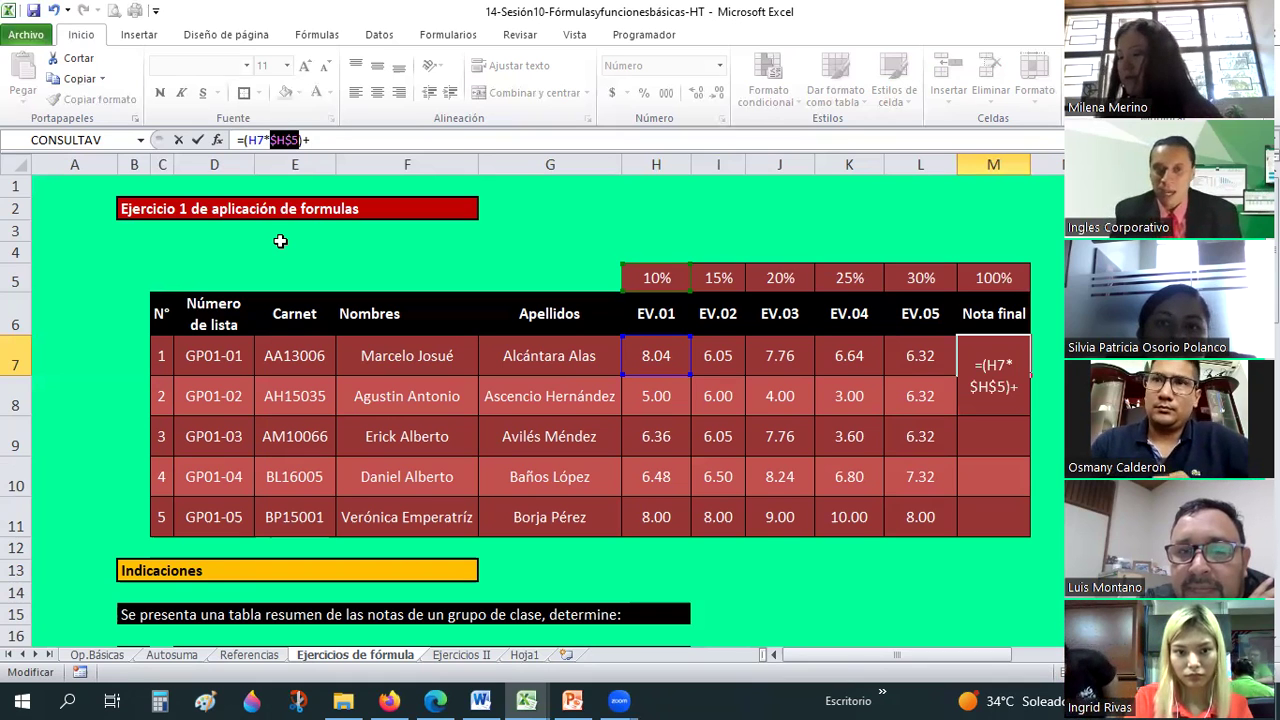
left_click(341, 138)
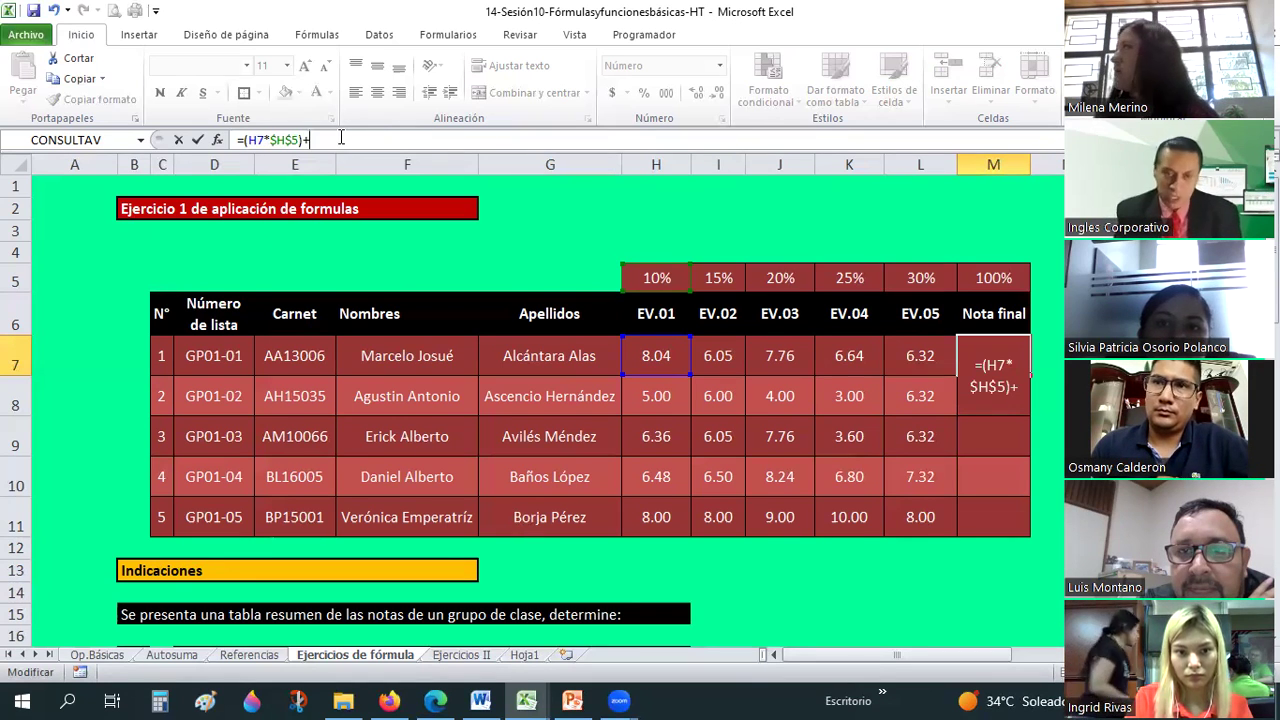
Add the EV.02 and EV.03 terms (I7*$I$5)+(J7*$J$5) to the M7 formula
type("(")
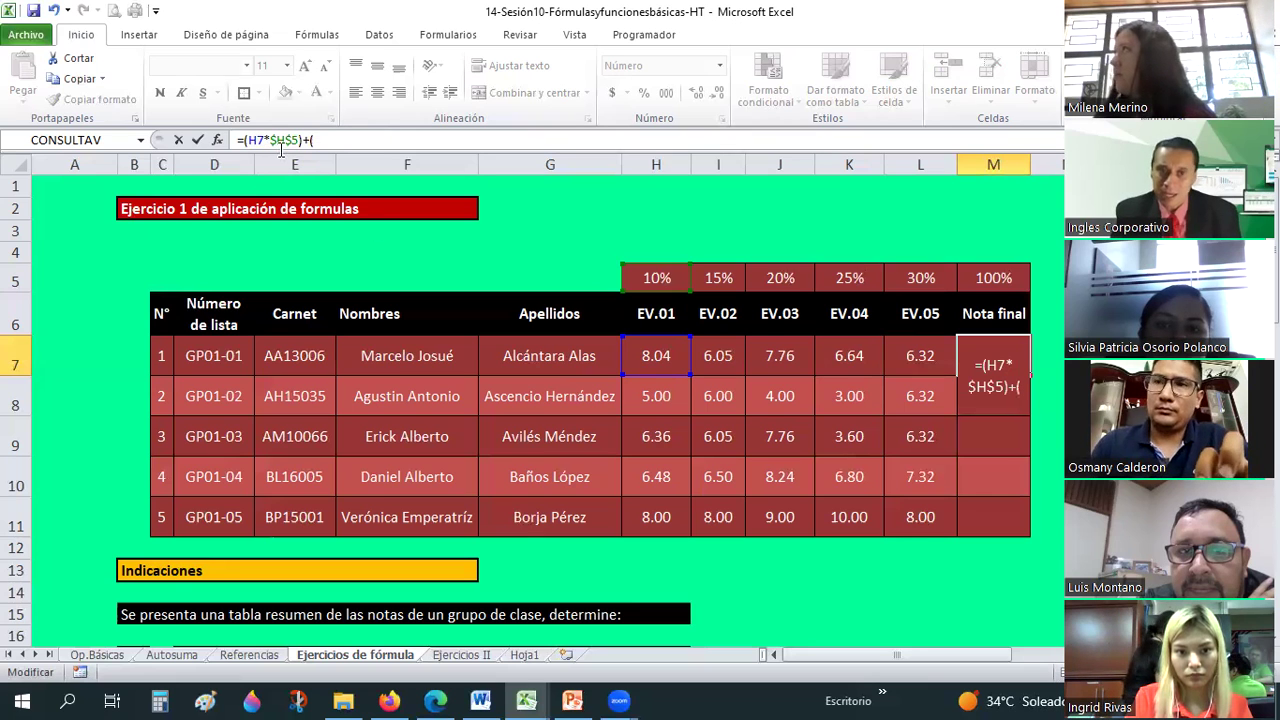
left_click(726, 351)
type("*")
left_click(717, 270)
key("F4")
type(")+(")
left_click(793, 353)
type("*")
left_click(771, 272)
key("F4")
type(")+(")
Add the EV.04 and EV.05 terms with locked 25% and 30% weights, and commit the formula
left_click(860, 354)
type("*")
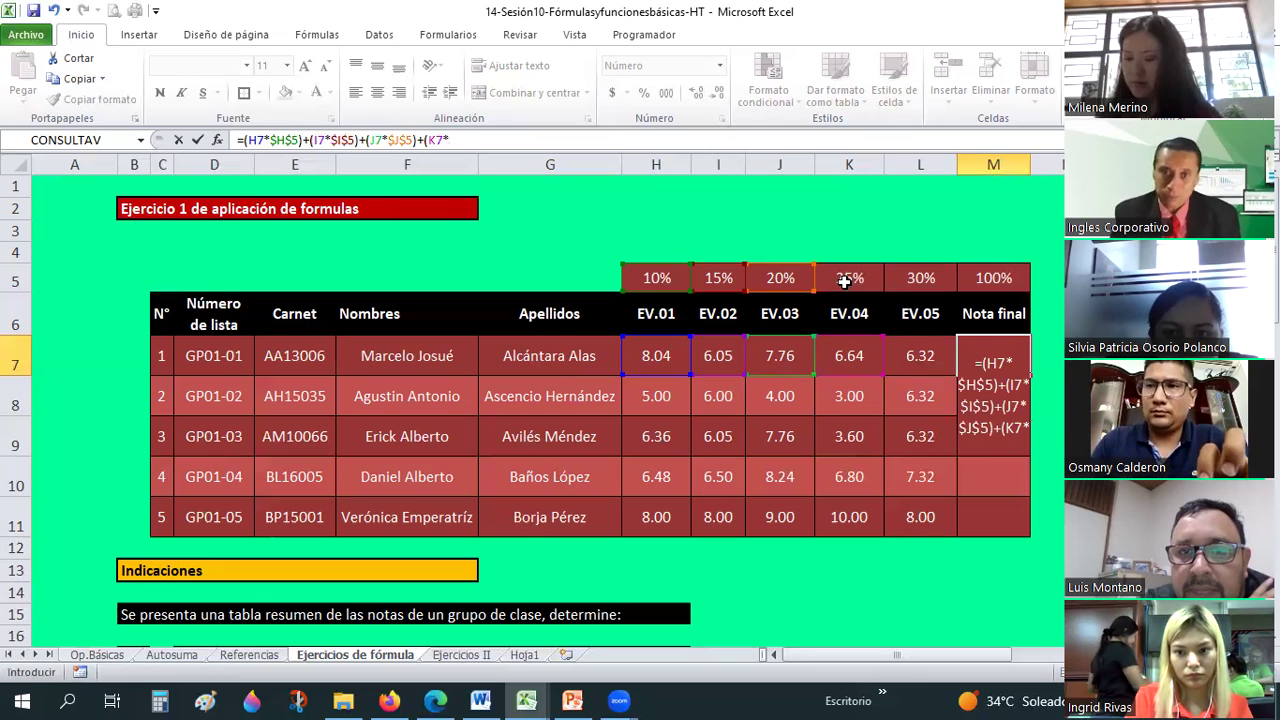
left_click(845, 282)
key("F4")
type(")+(")
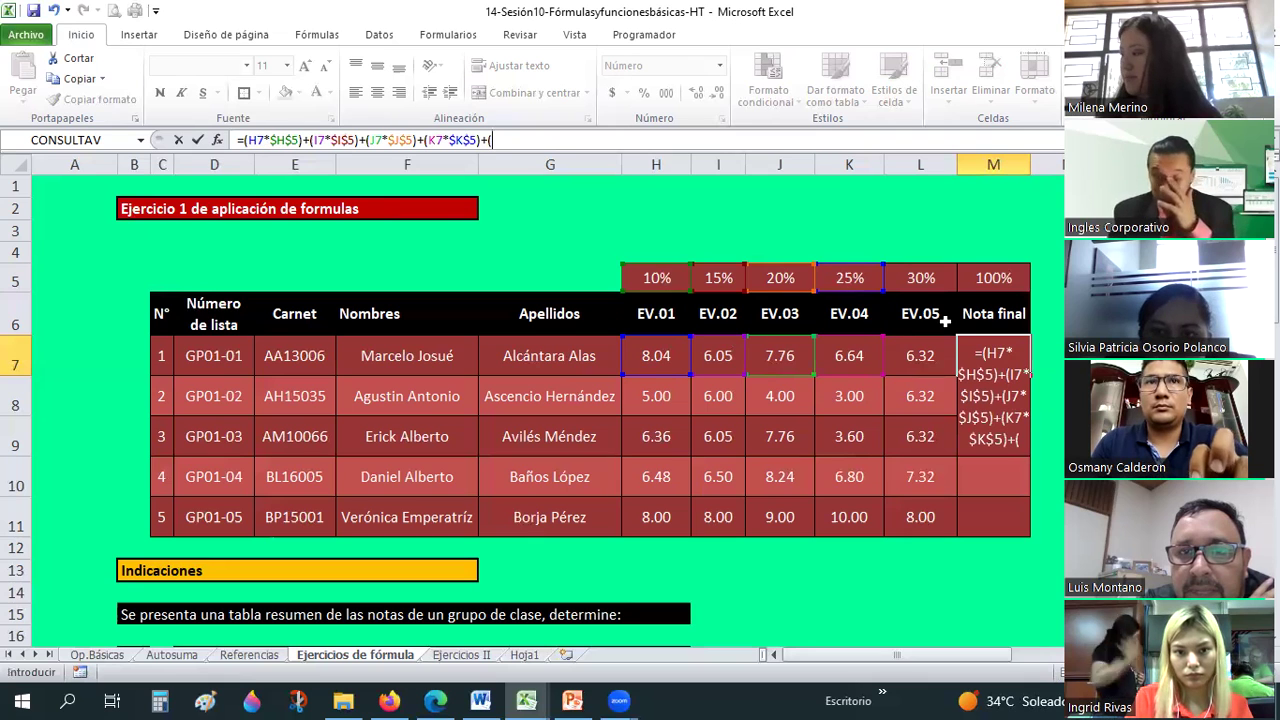
left_click(943, 350)
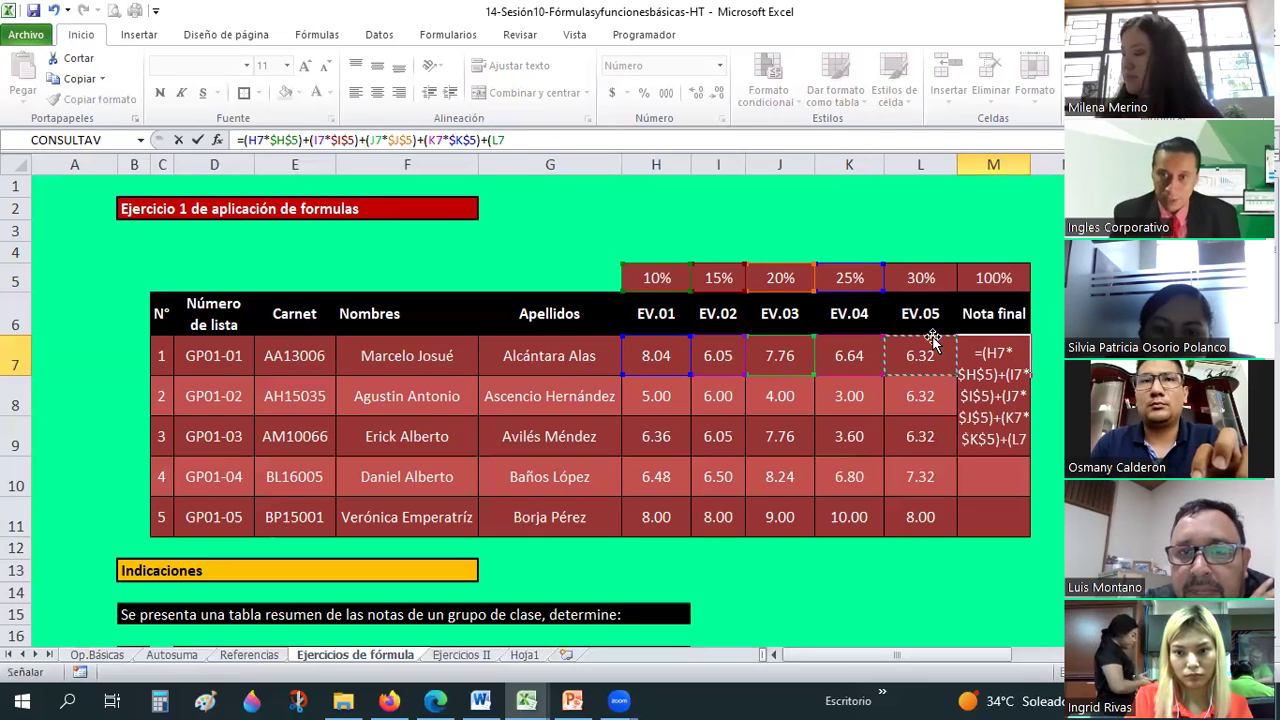
type("*")
left_click(922, 281)
key("F4")
type(")")
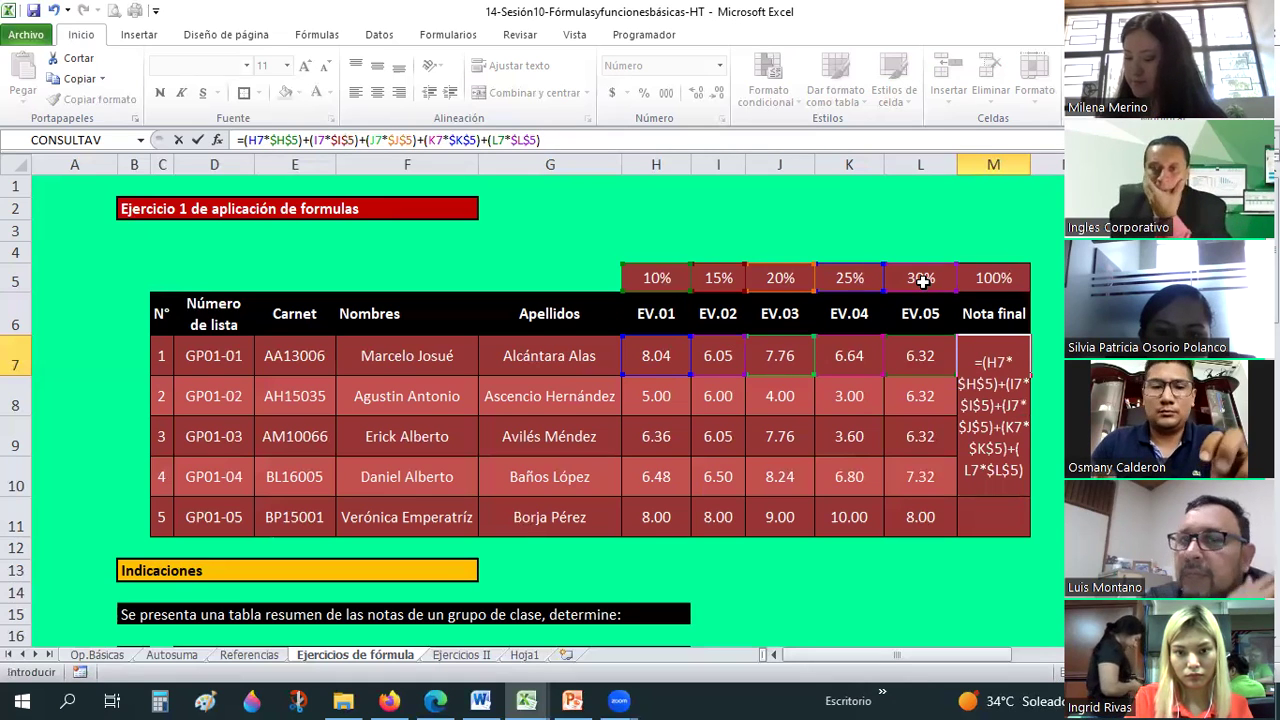
key("ctrl+Return")
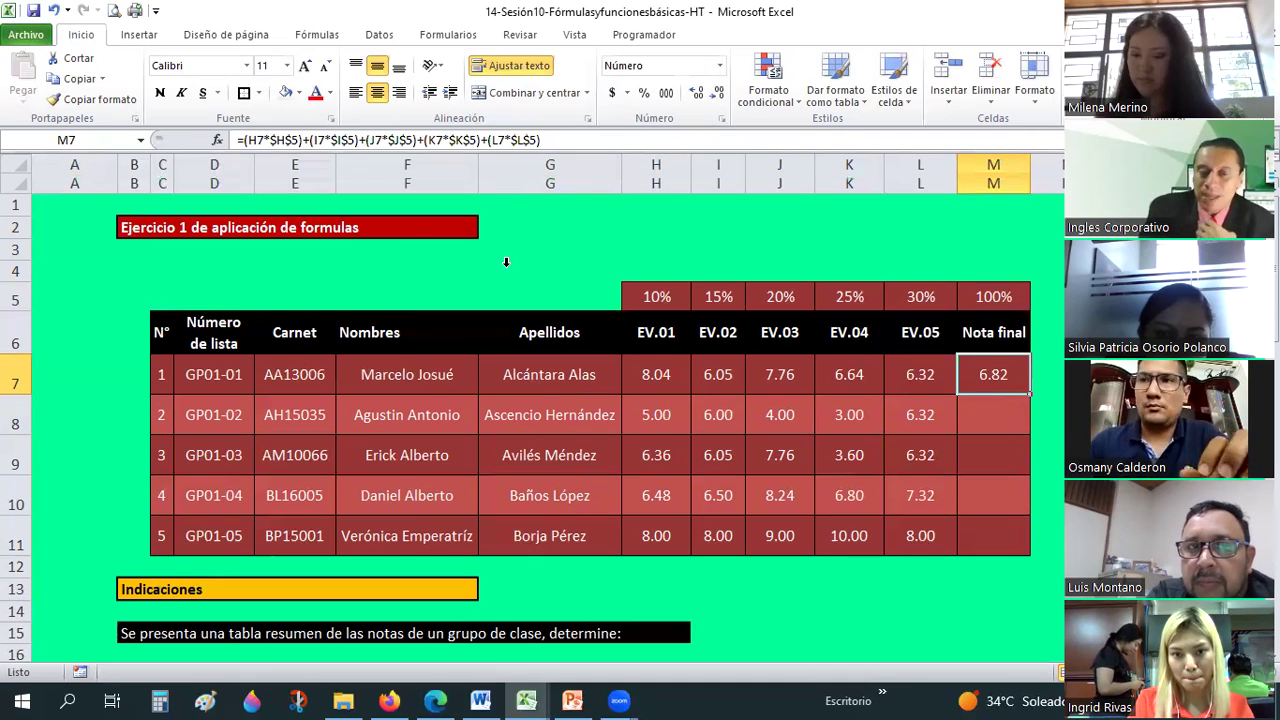
Expand the formula bar to several lines to read M7's full weighted formula
left_click_drag(506, 150, 506, 262)
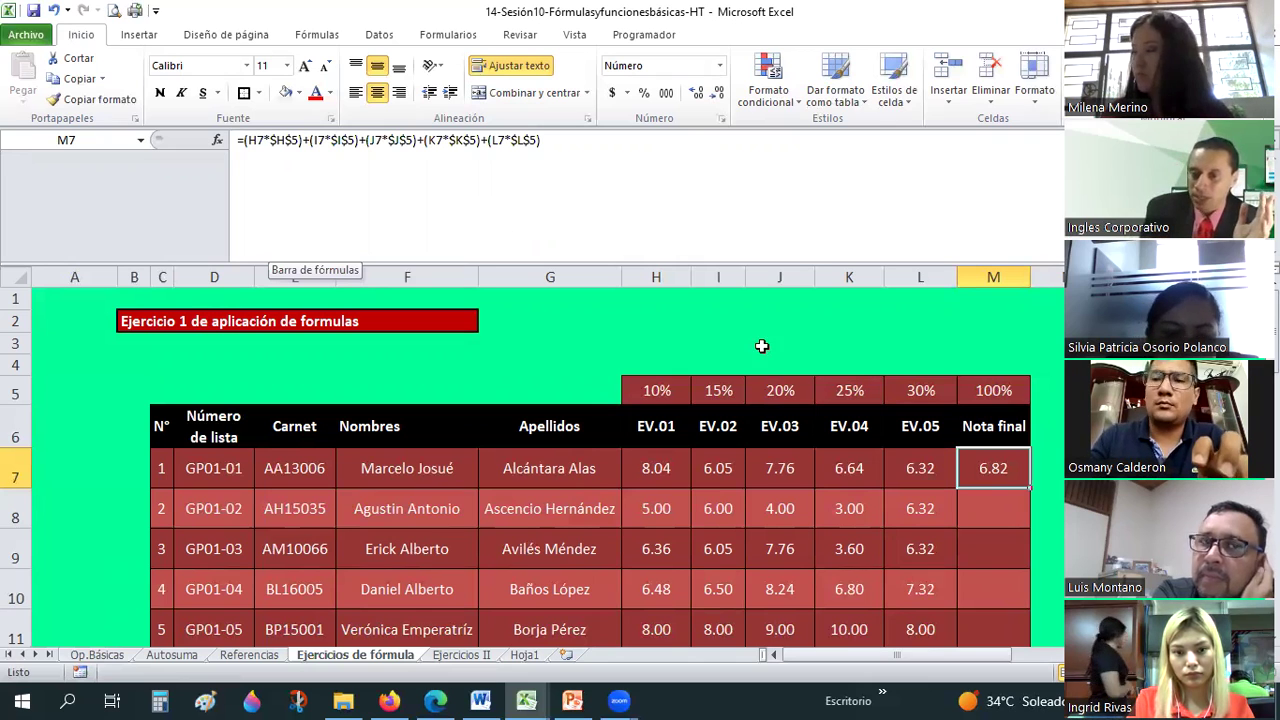
Shrink the formula bar back to one line and move through the Nota final column
left_click(1043, 382)
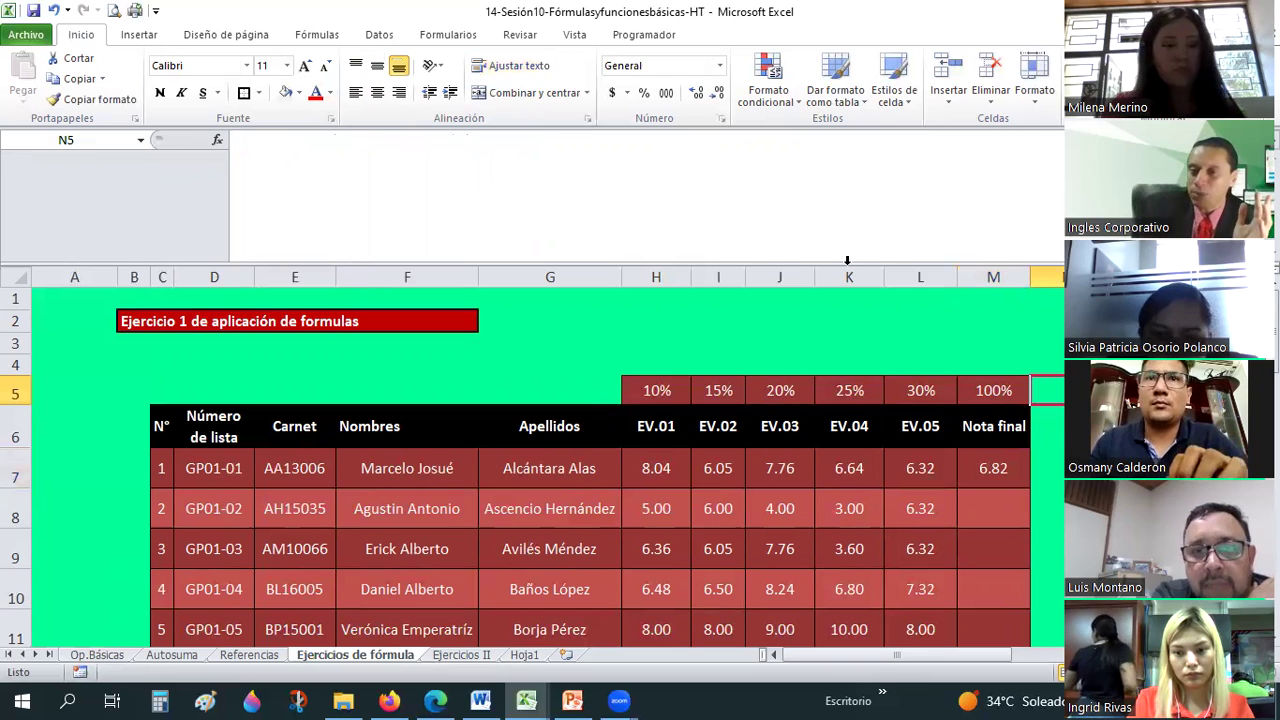
scroll(836, 260, "down", 1)
left_click_drag(834, 256, 817, 172)
left_click(1049, 362)
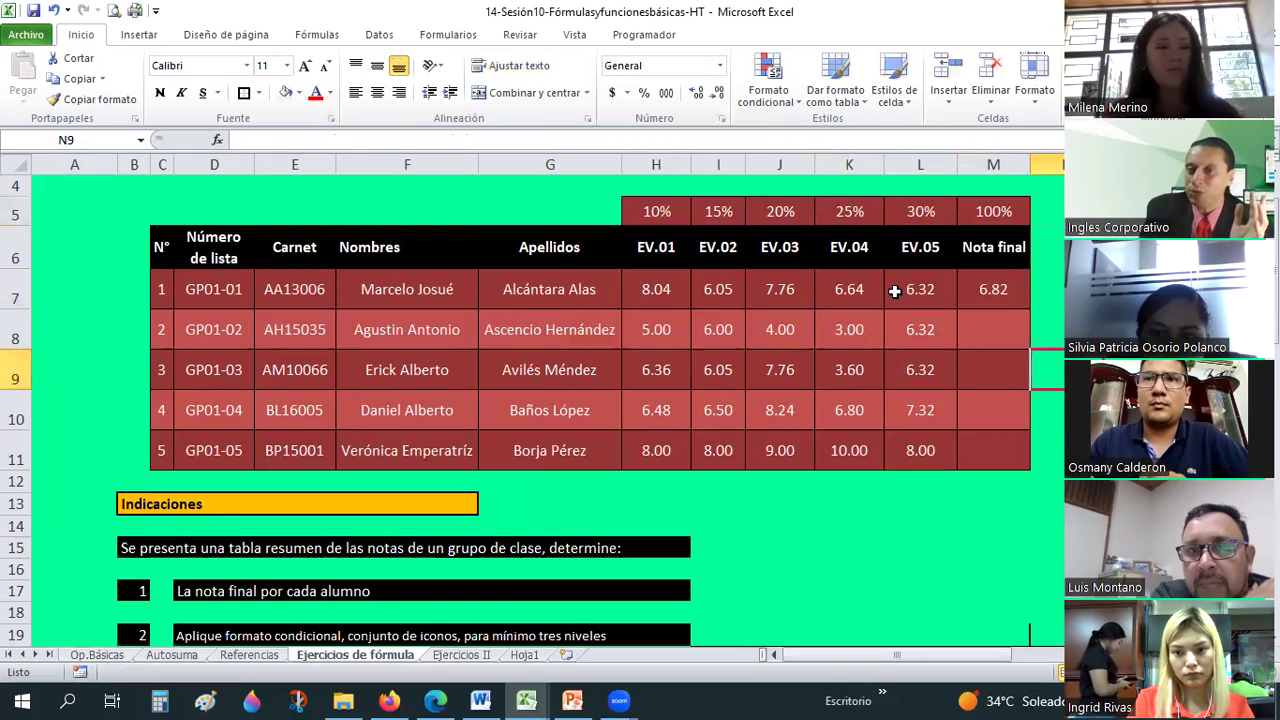
left_click(983, 369)
key("Down")
key("Down")
left_click(990, 427)
key("Down")
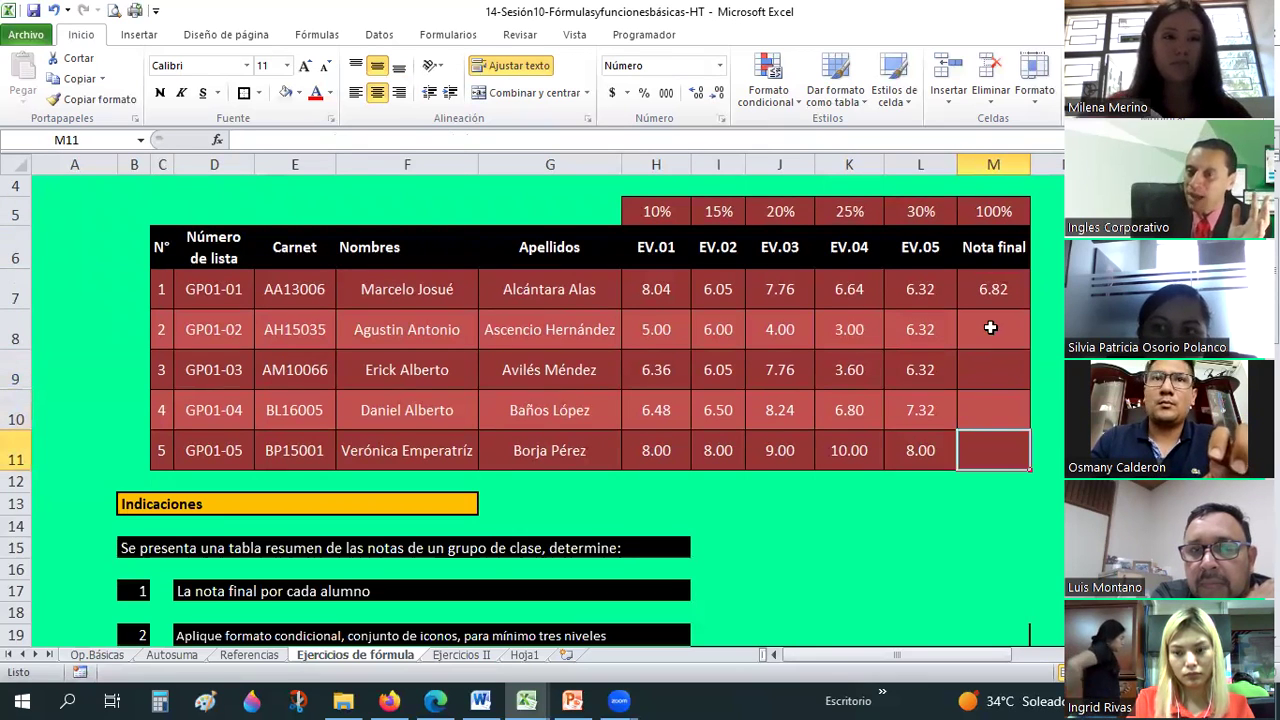
left_click(990, 328)
Copy M7 and paste only its formula into M8:M11
left_click(982, 297)
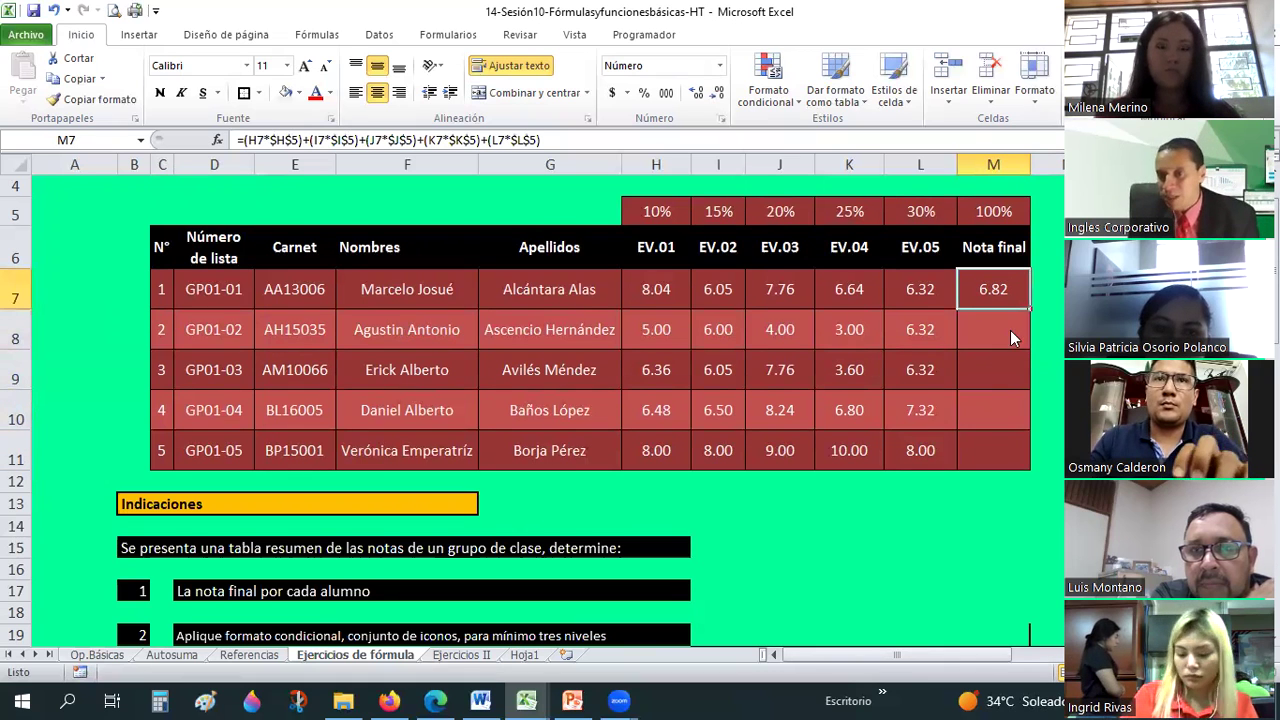
right_click(985, 298)
left_click(1005, 332)
left_click_drag(1000, 330, 995, 450)
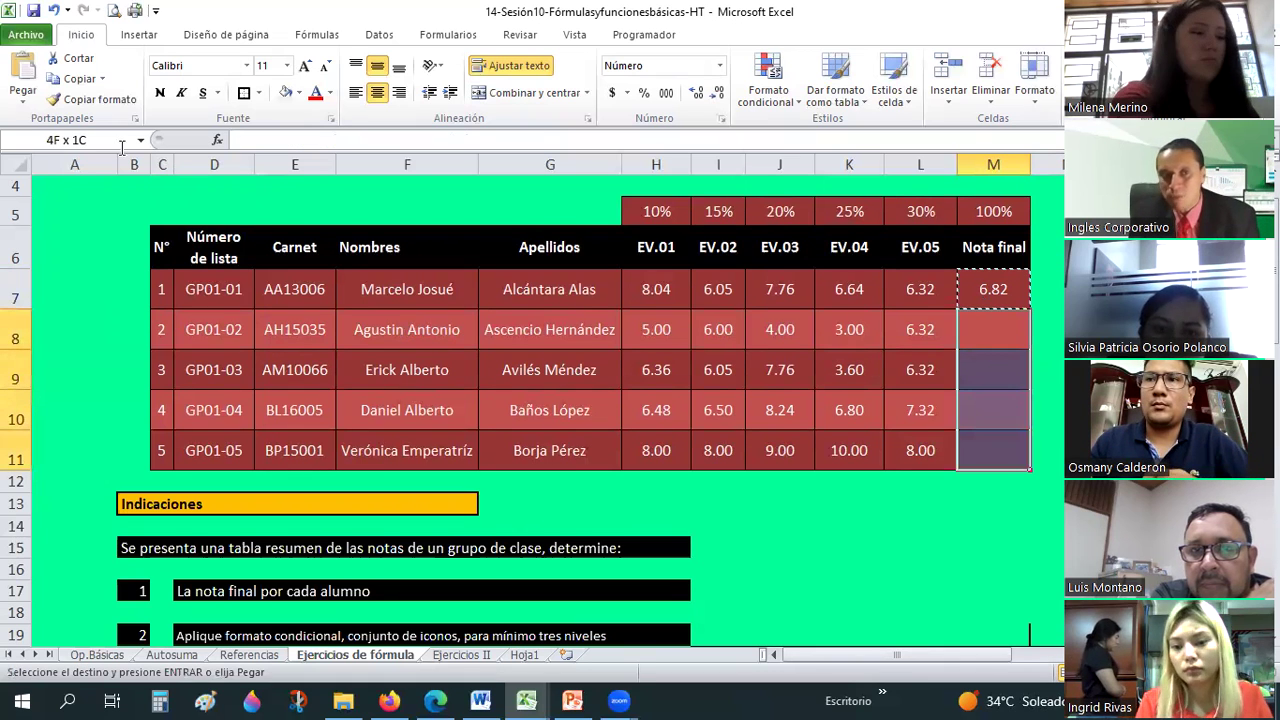
left_click(25, 104)
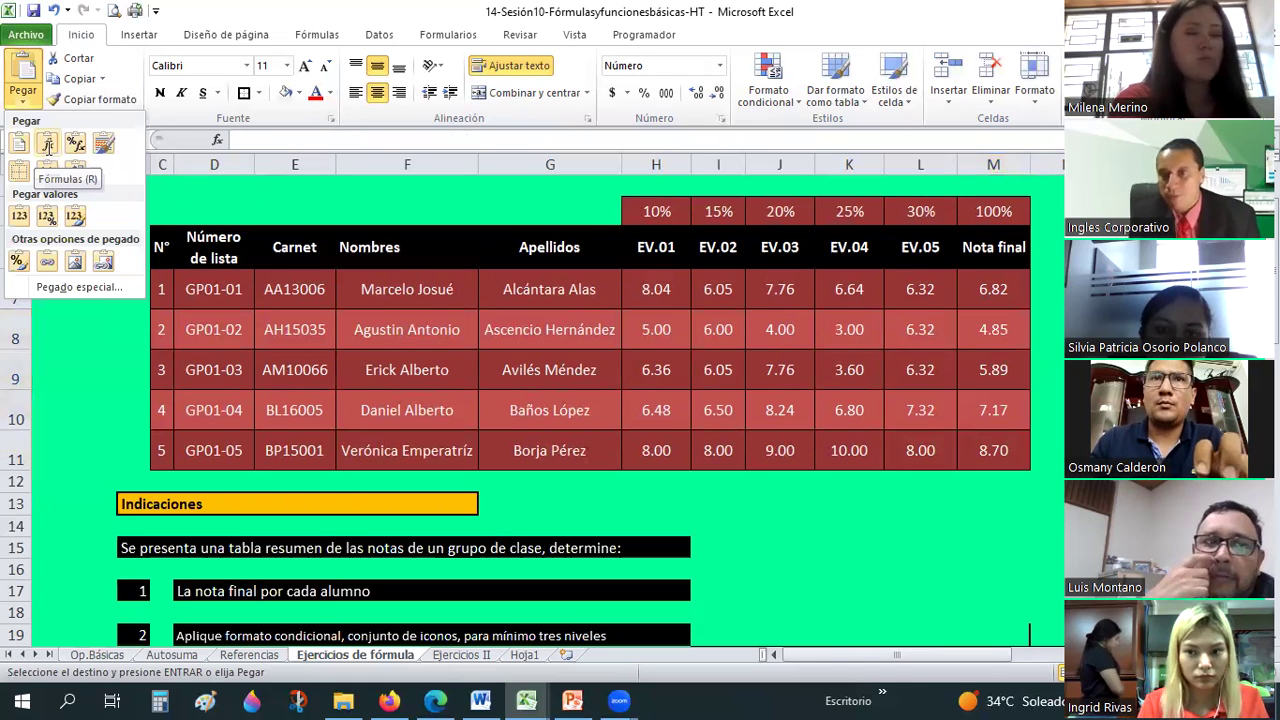
left_click(47, 147)
Verify the copied final-grade formulas in M9 and M11
left_click(1040, 292)
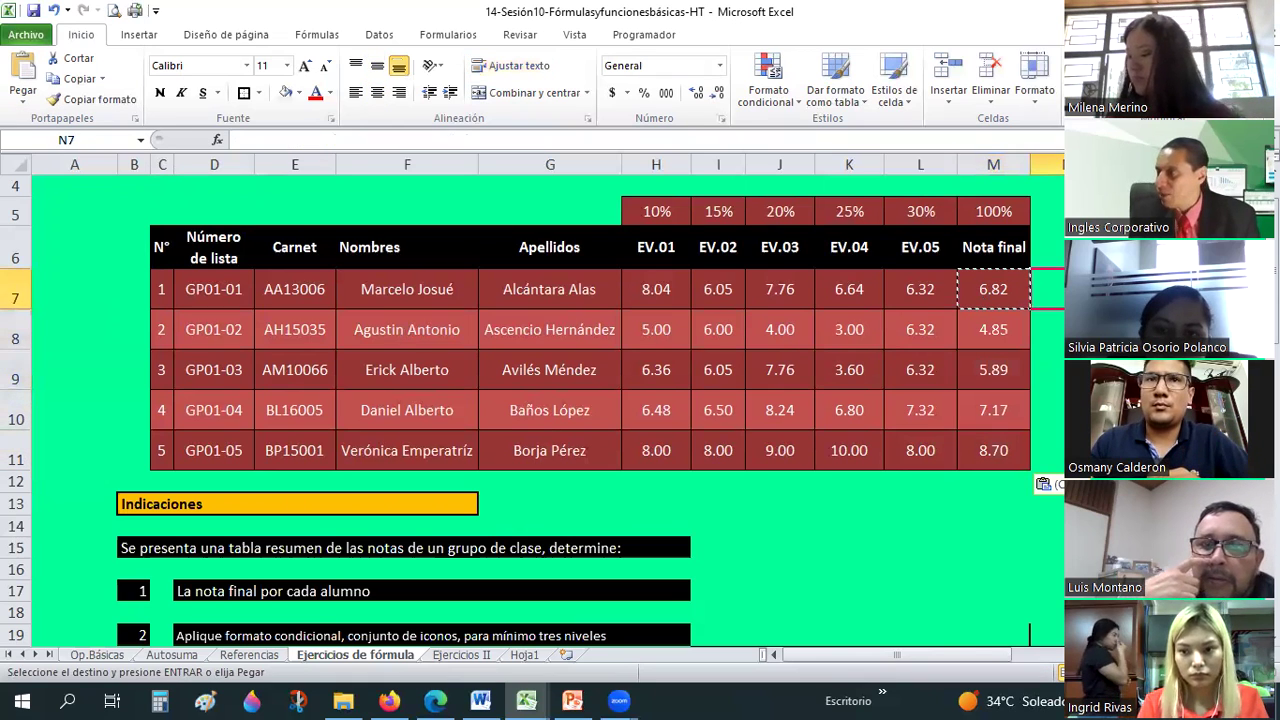
left_click(1018, 371)
left_click(1007, 459)
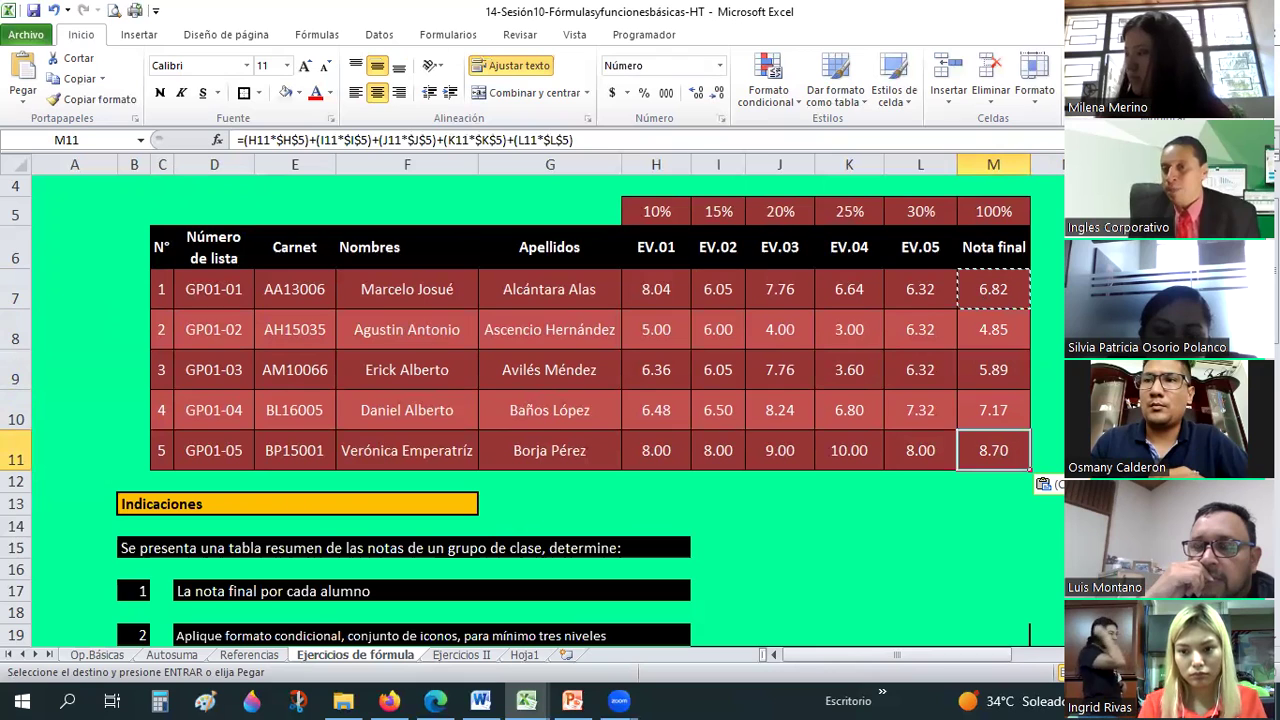
left_click(1120, 329)
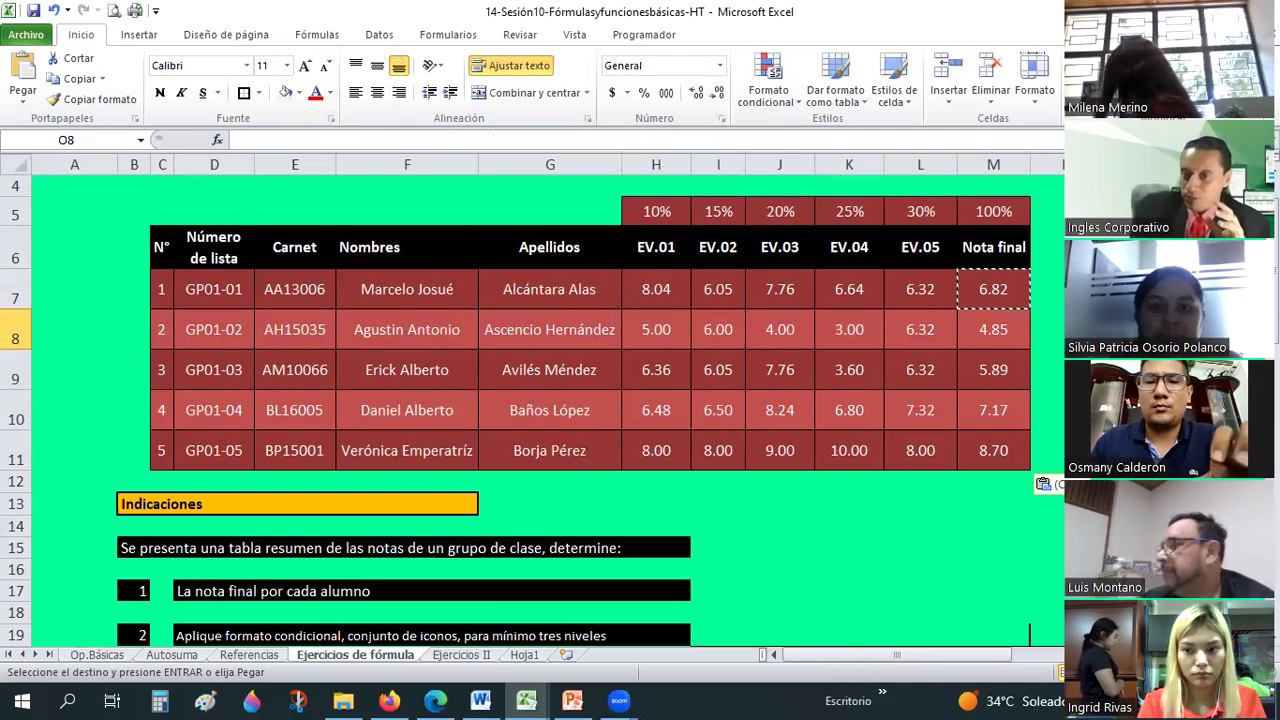
Read through the exercise instructions down to the icon-set task
key("Up")
scroll(150, 480, "down", 2)
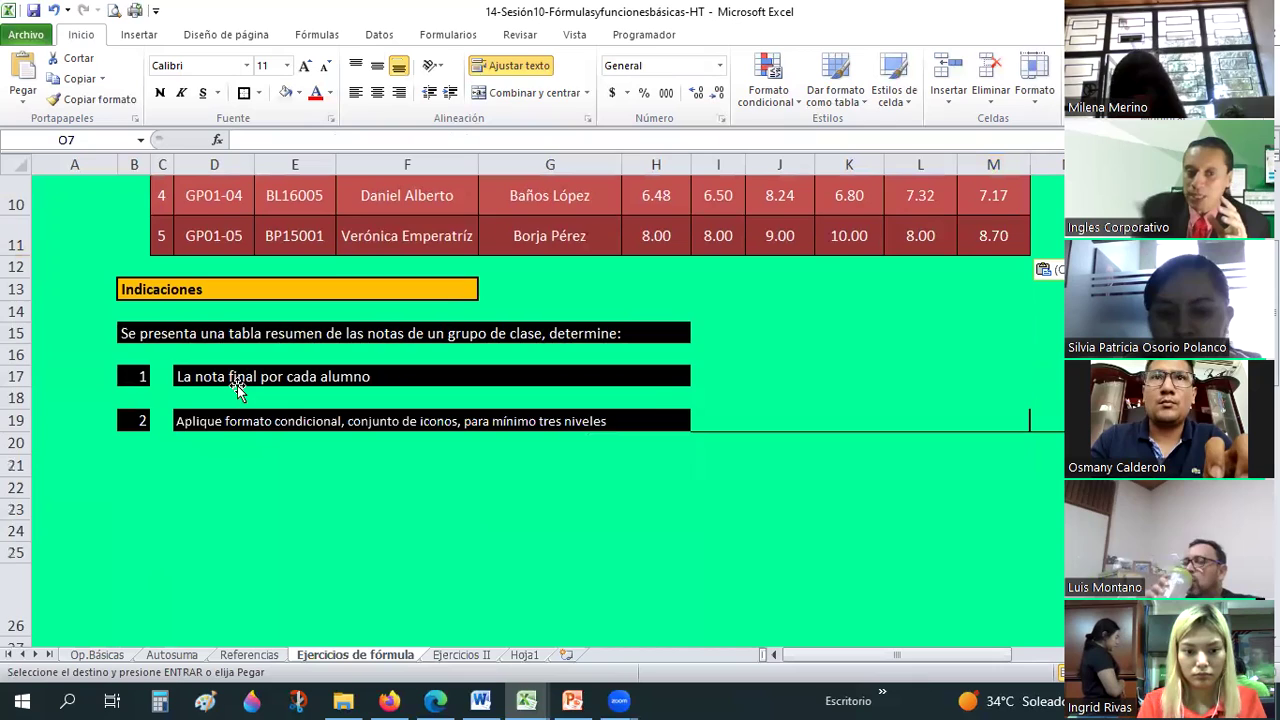
left_click(237, 390)
scroll(237, 390, "up", 1)
scroll(390, 442, "up", 1)
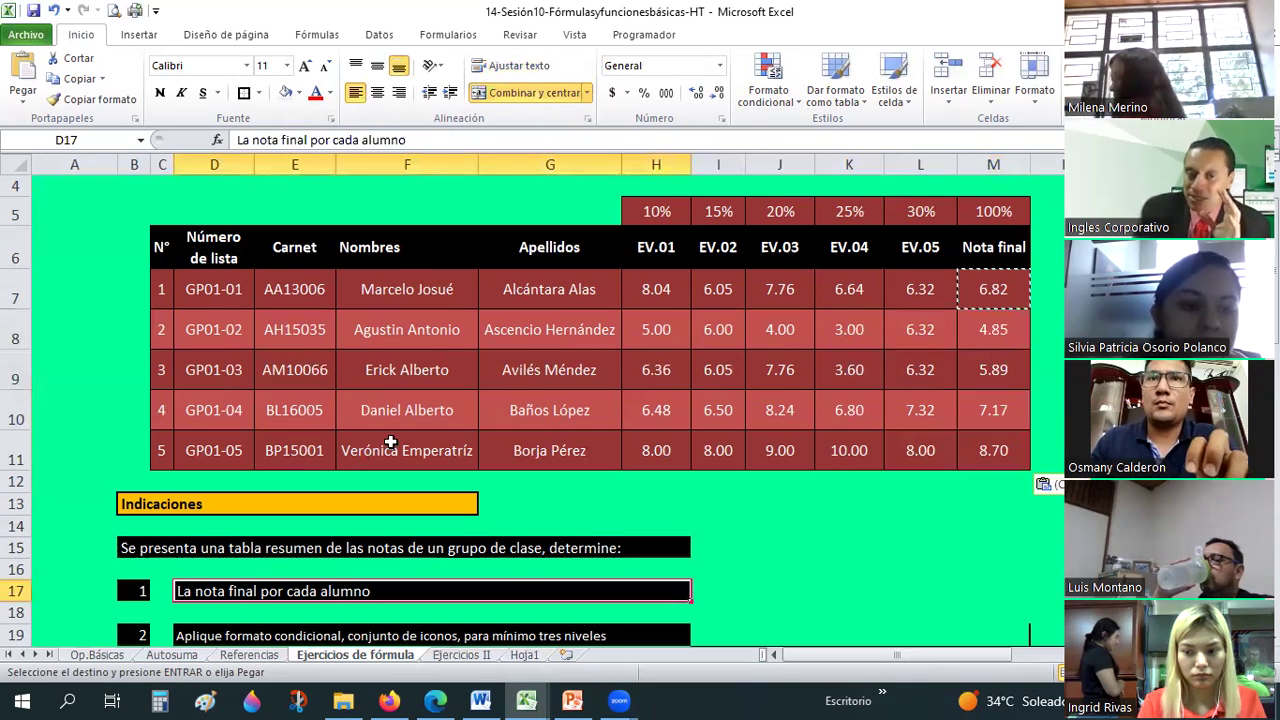
scroll(390, 442, "down", 1)
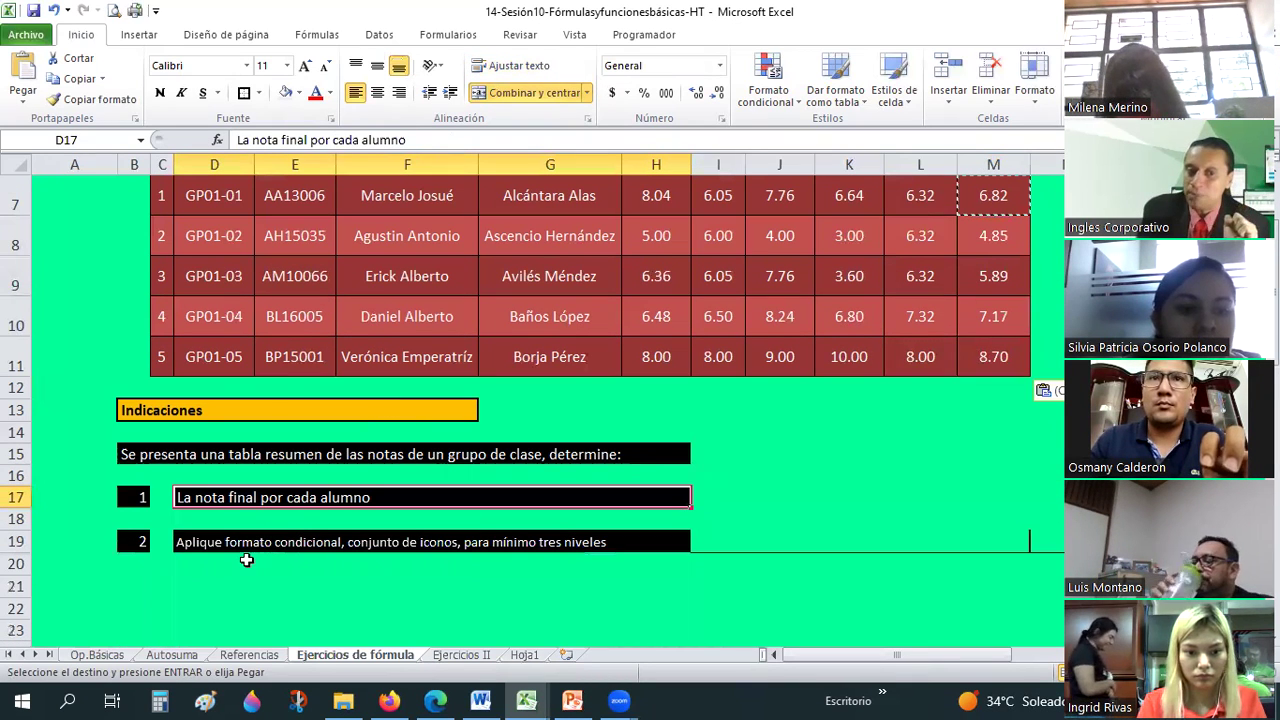
key("Down")
key("Down")
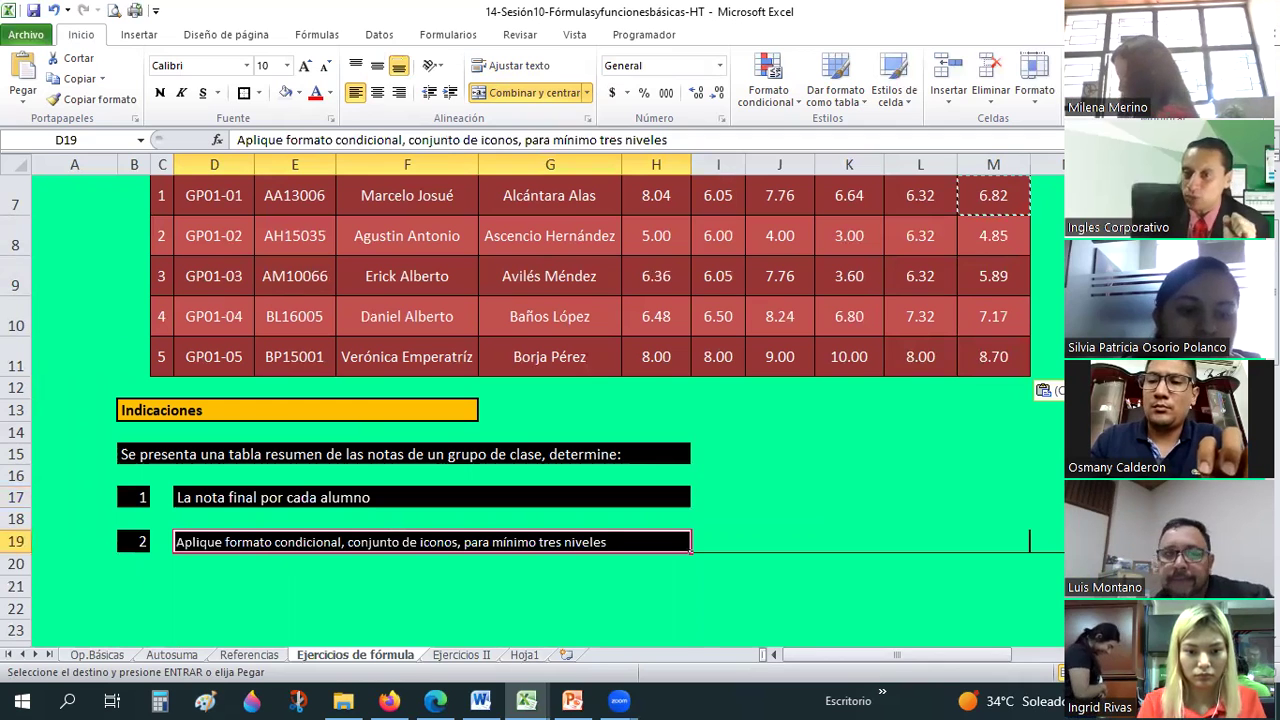
scroll(975, 289, "up", 1)
left_click(1140, 370)
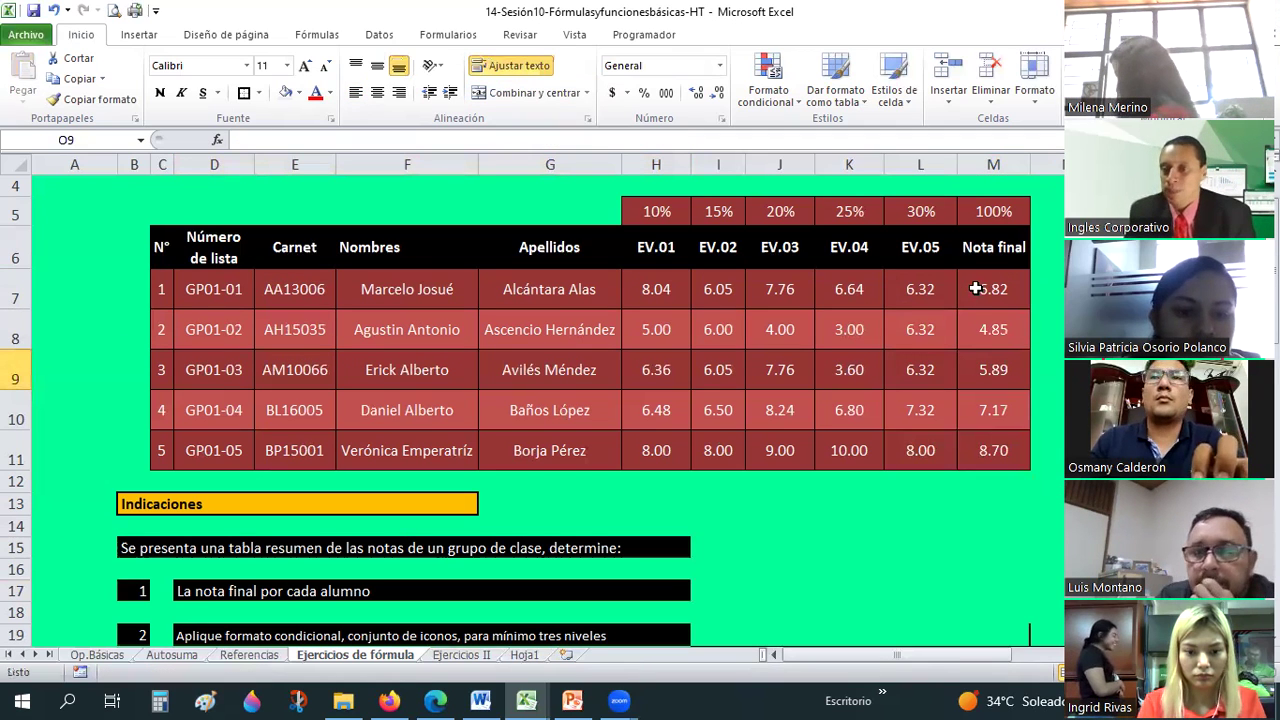
Apply a three traffic-light icon set to the Nota final grades
left_click_drag(975, 289, 966, 399)
left_click_drag(966, 451, 968, 451)
scroll(495, 472, "down", 1)
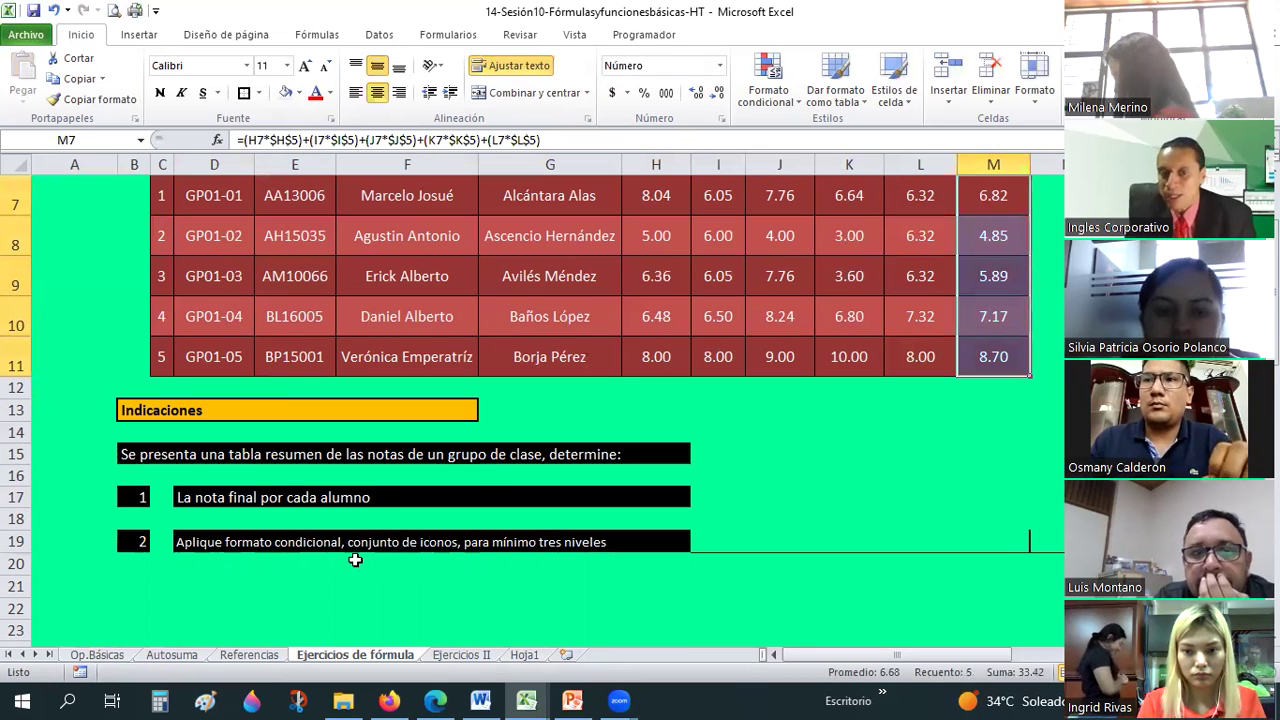
left_click(768, 88)
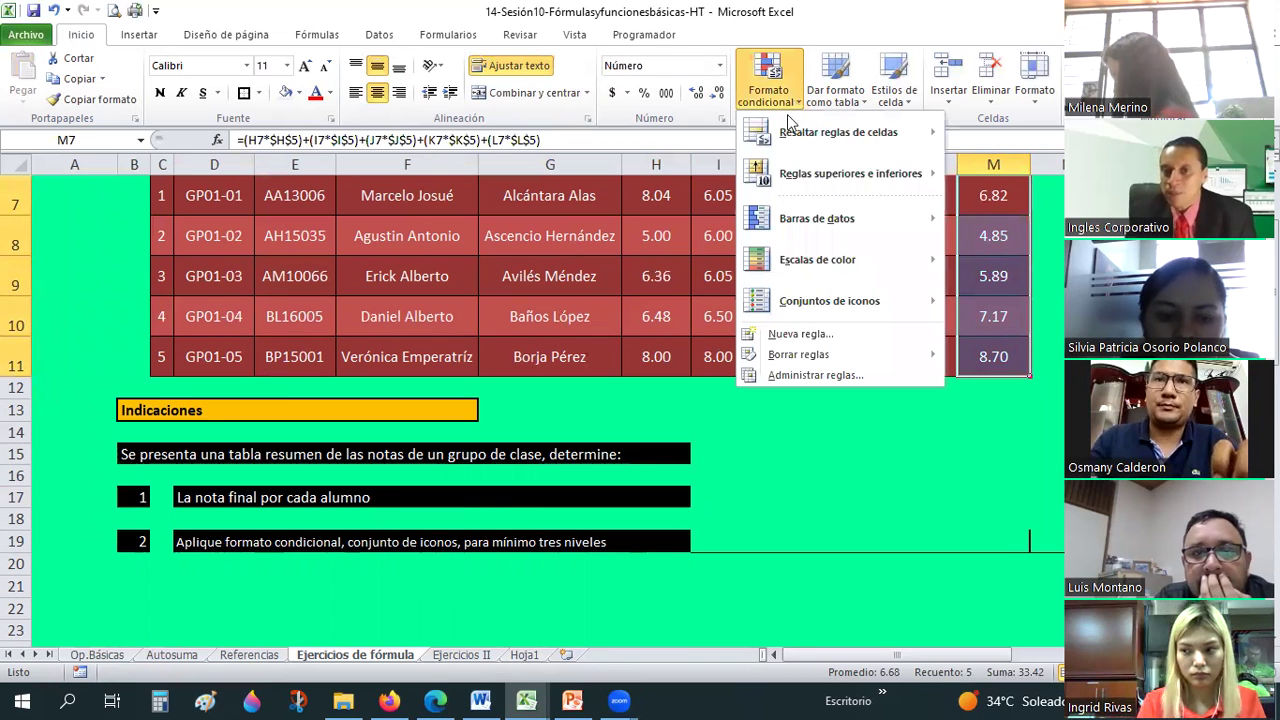
mouse_move(790, 305)
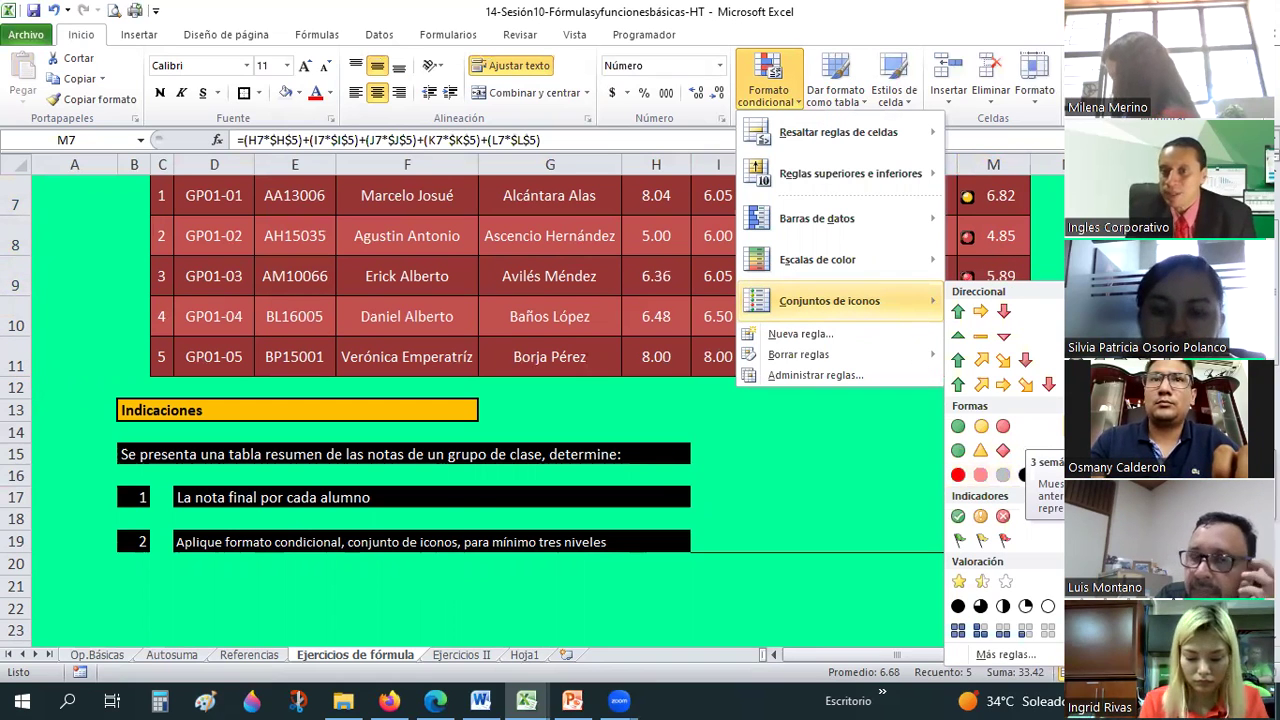
left_click(1003, 426)
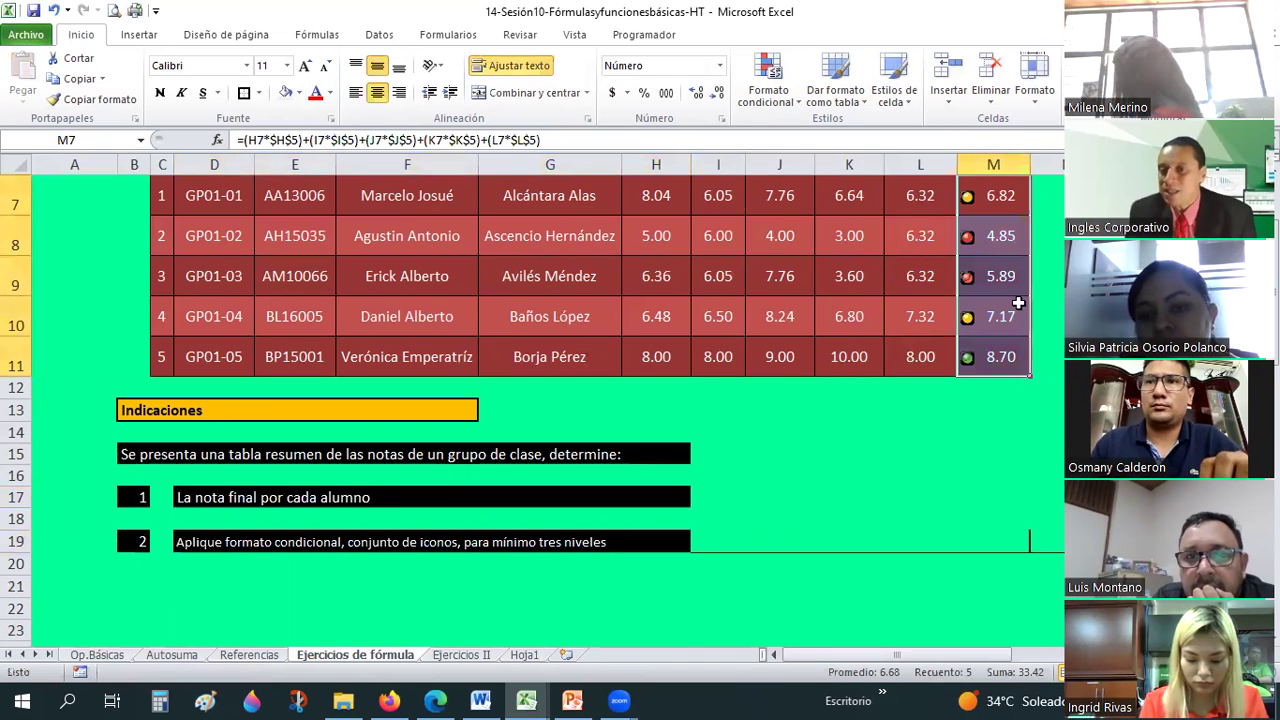
Reselect the five final grades and open the icon-set rule for editing
scroll(1007, 340, "up", 1)
left_click(1003, 335)
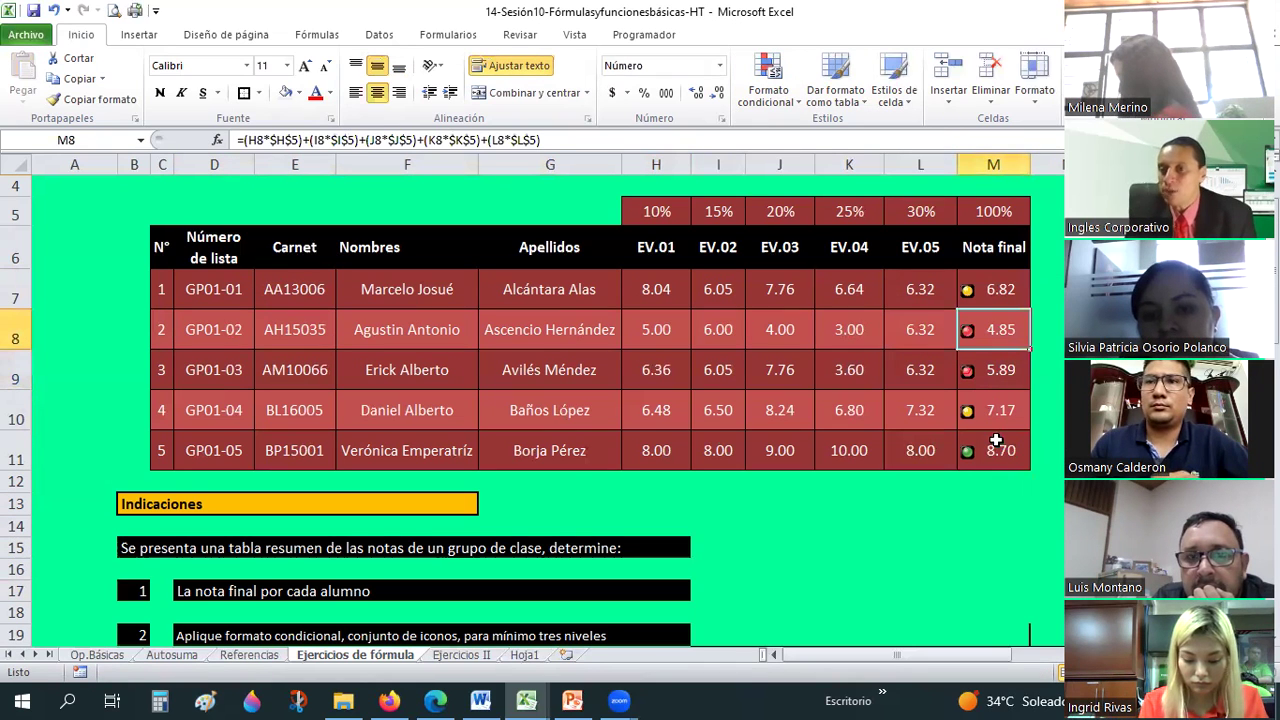
left_click(996, 441)
left_click_drag(985, 290, 960, 427)
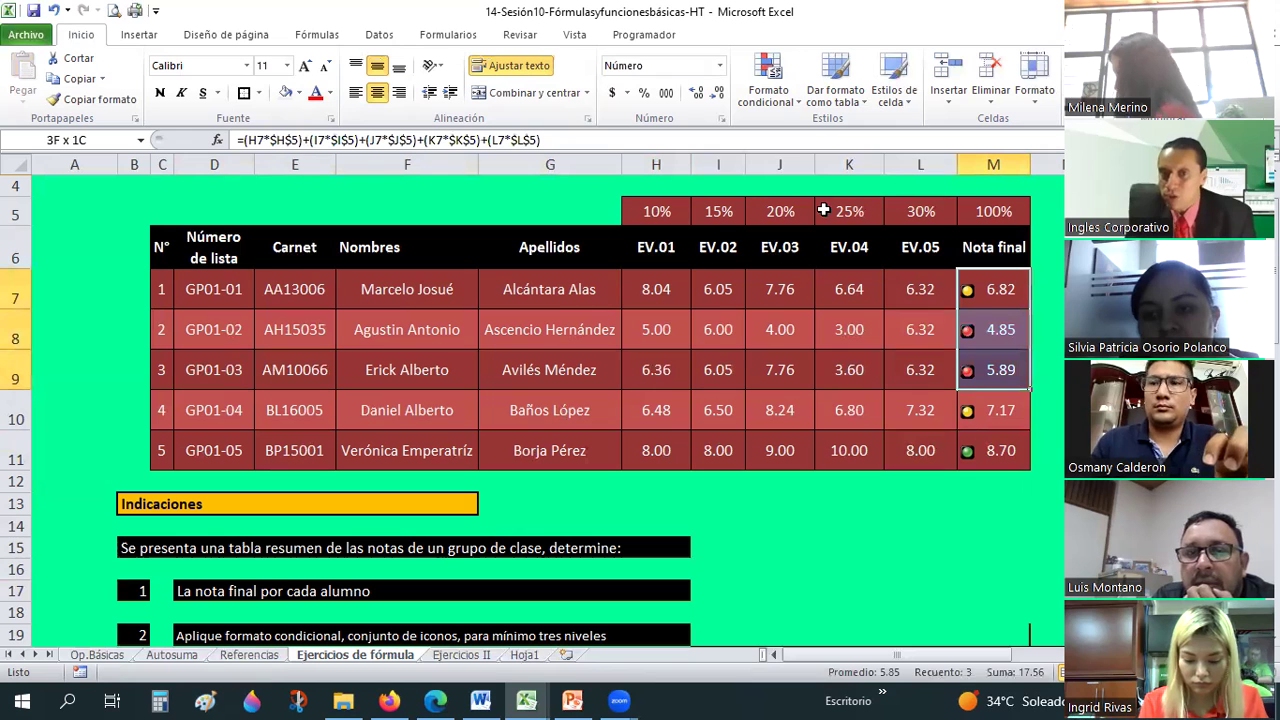
left_click_drag(823, 210, 993, 450)
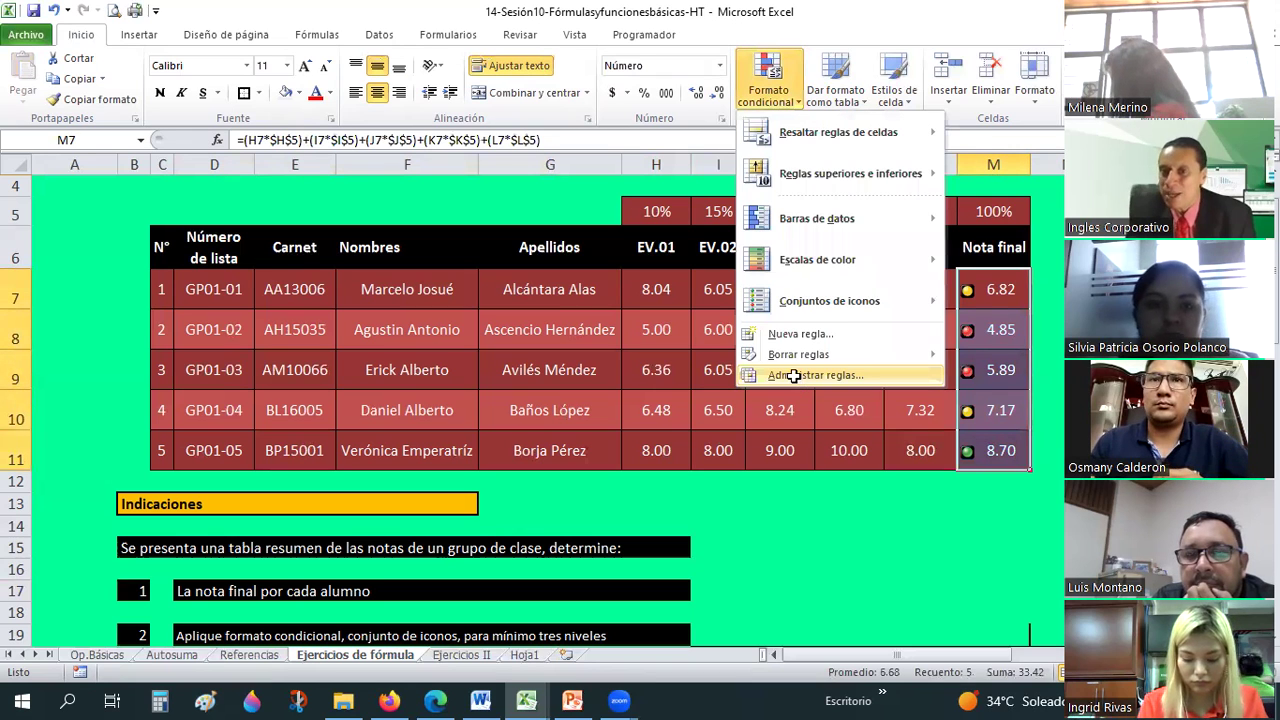
left_click(795, 375)
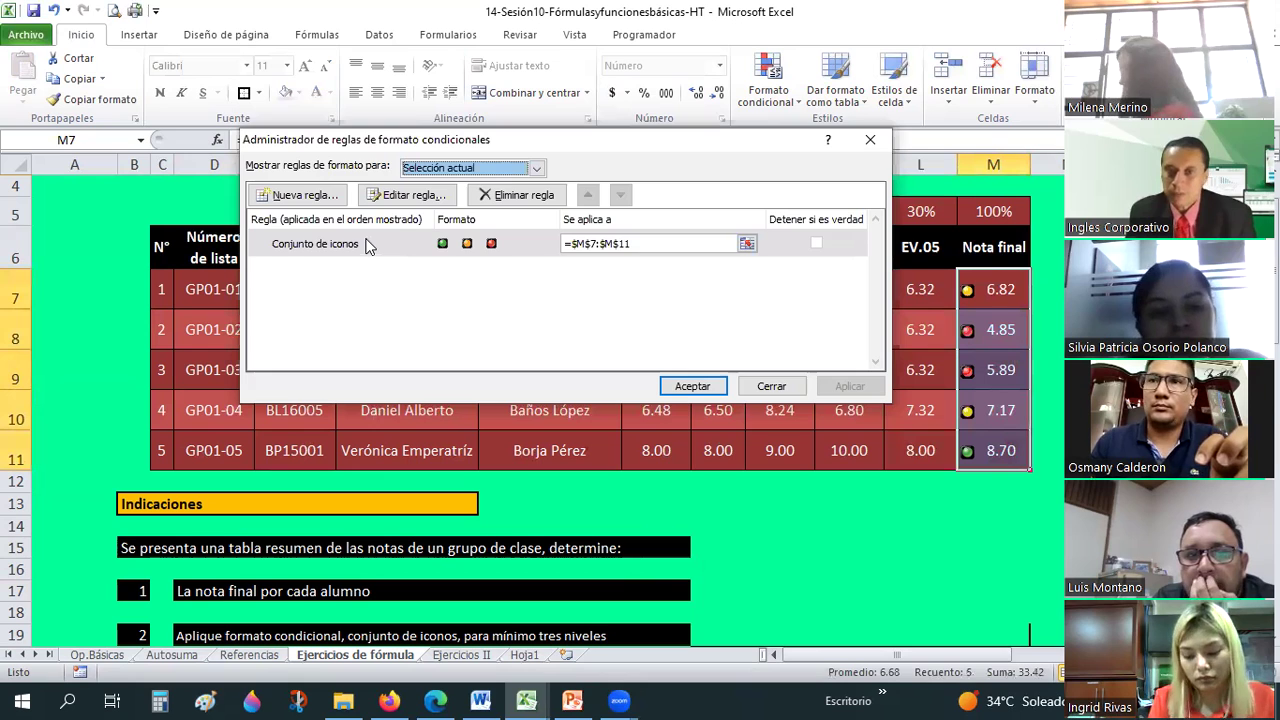
double_click(368, 246)
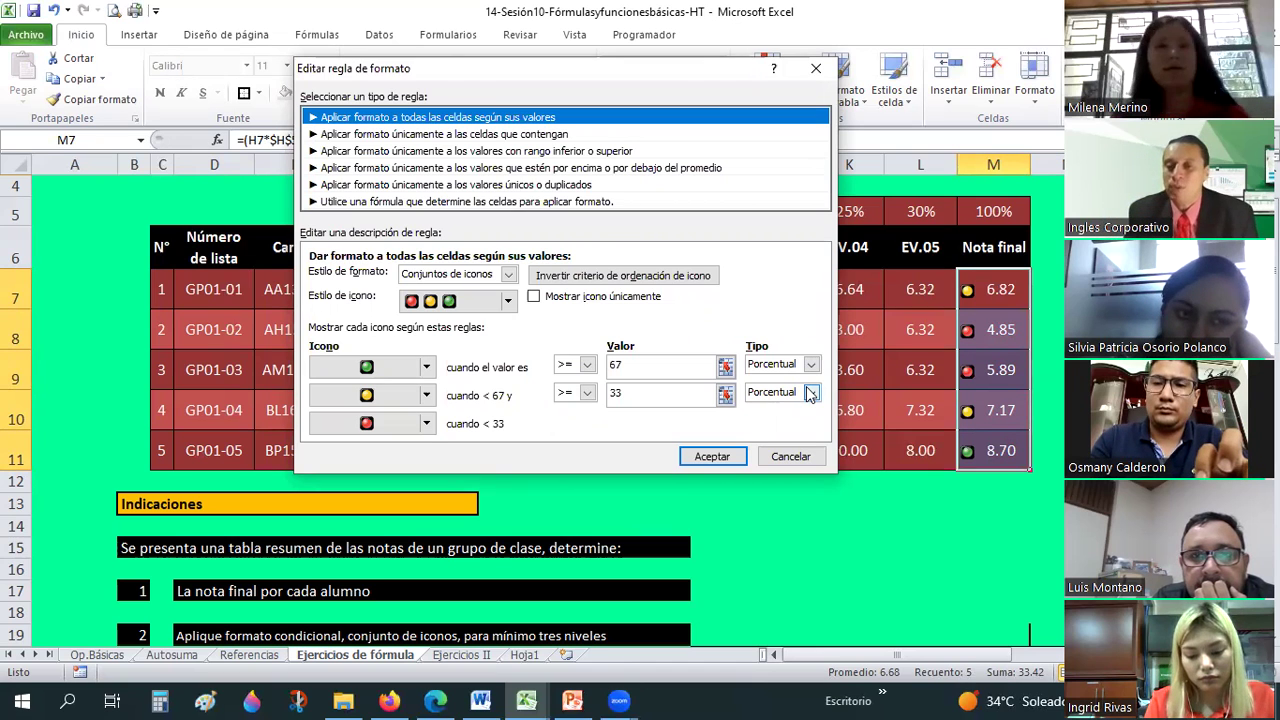
Set the icon thresholds as numbers, green at 7 and yellow at 6, and confirm
left_click(811, 394)
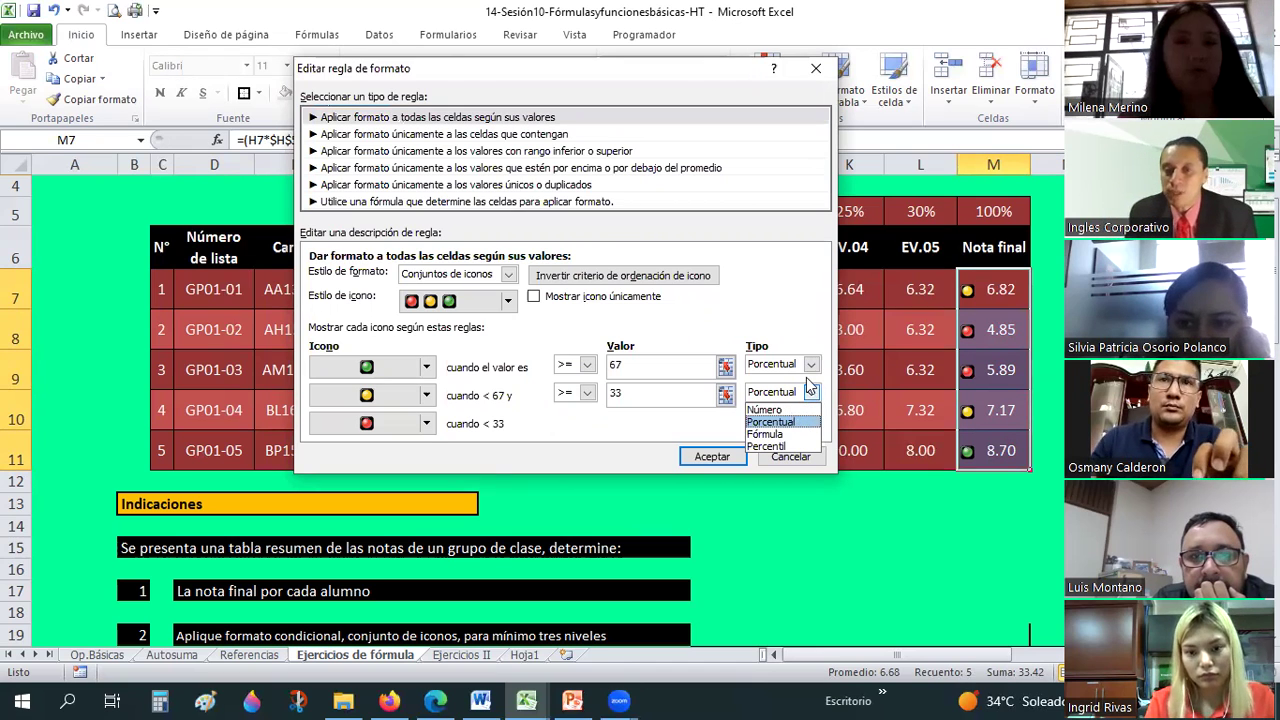
left_click(811, 364)
left_click(764, 381)
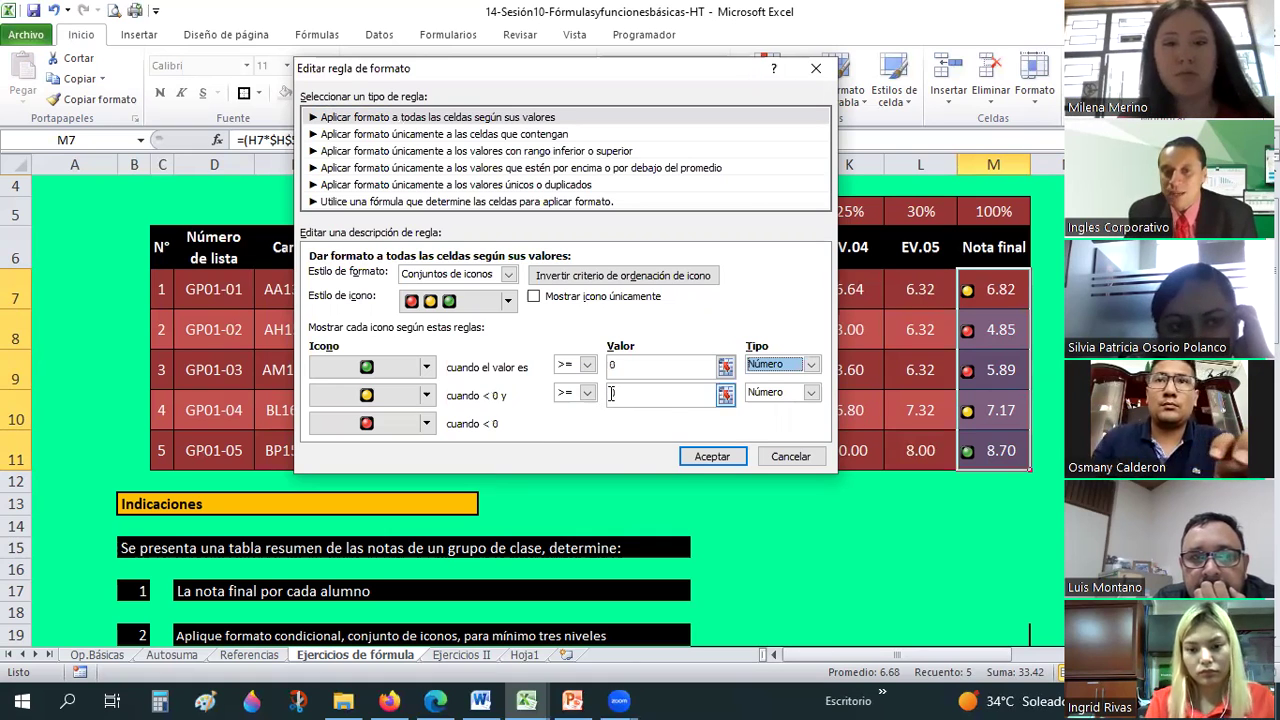
left_click(612, 393)
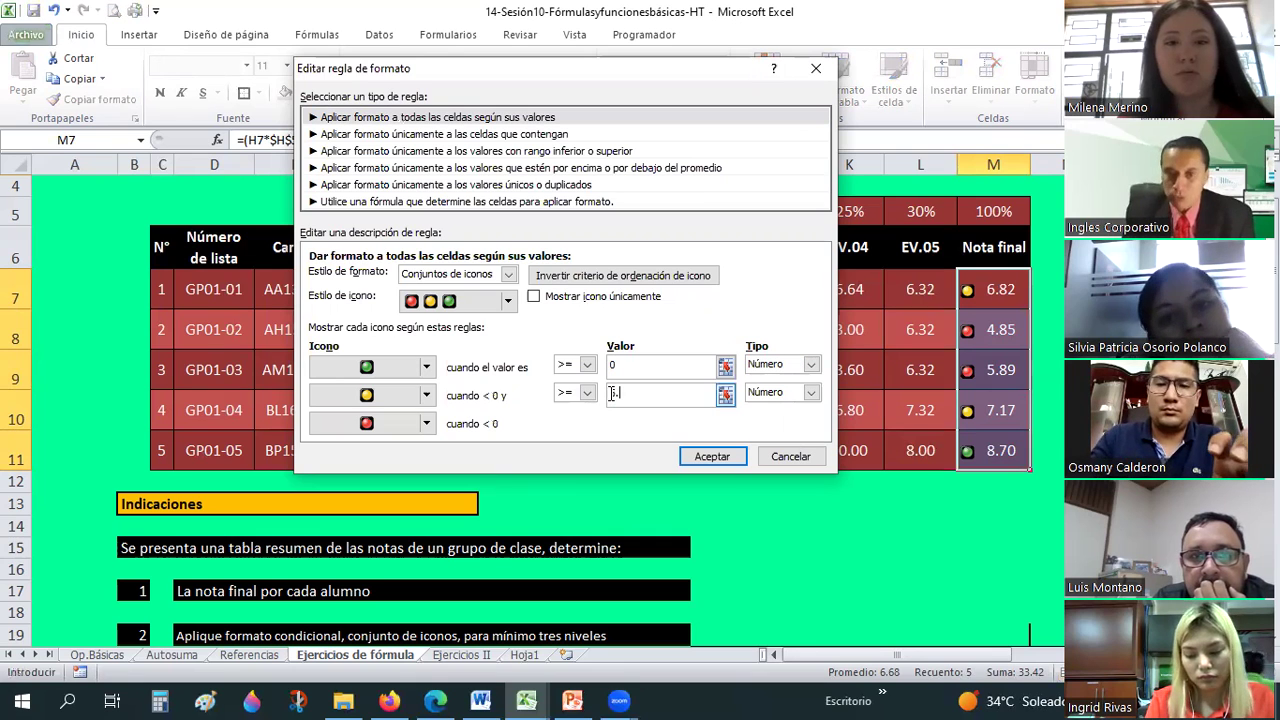
key("BackSpace")
key("BackSpace")
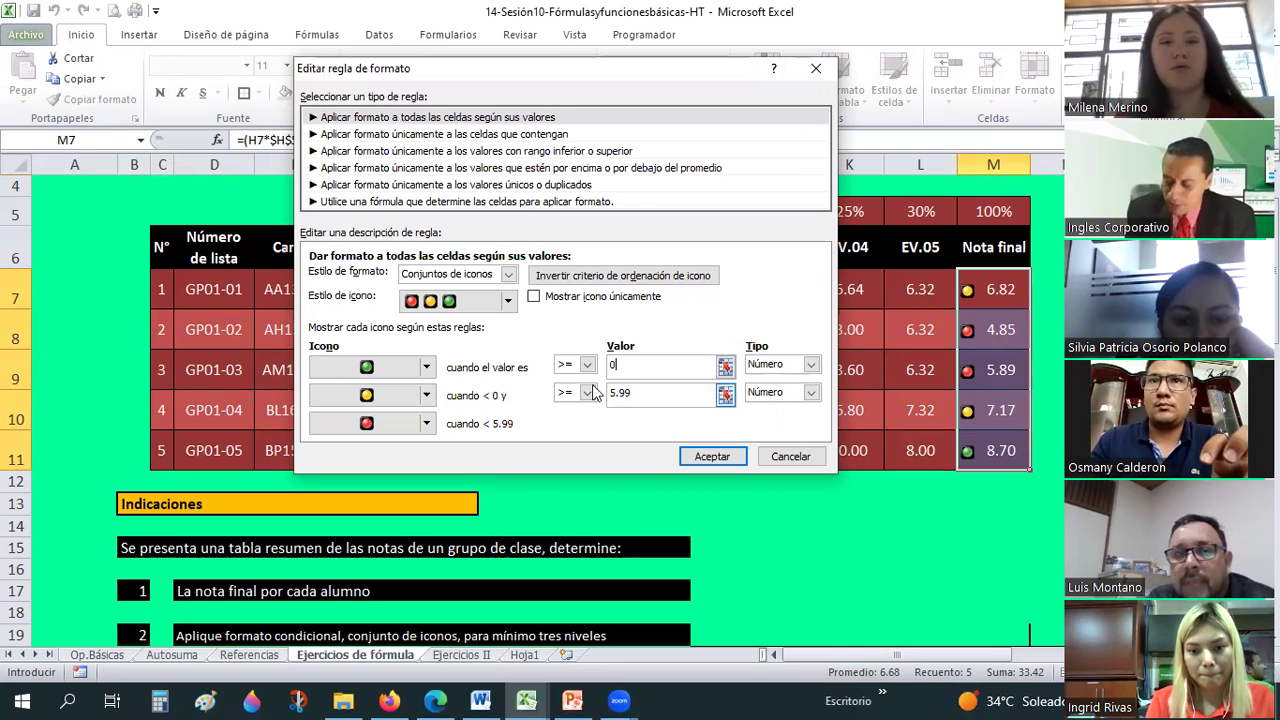
double_click(617, 392)
type("6")
double_click(614, 365)
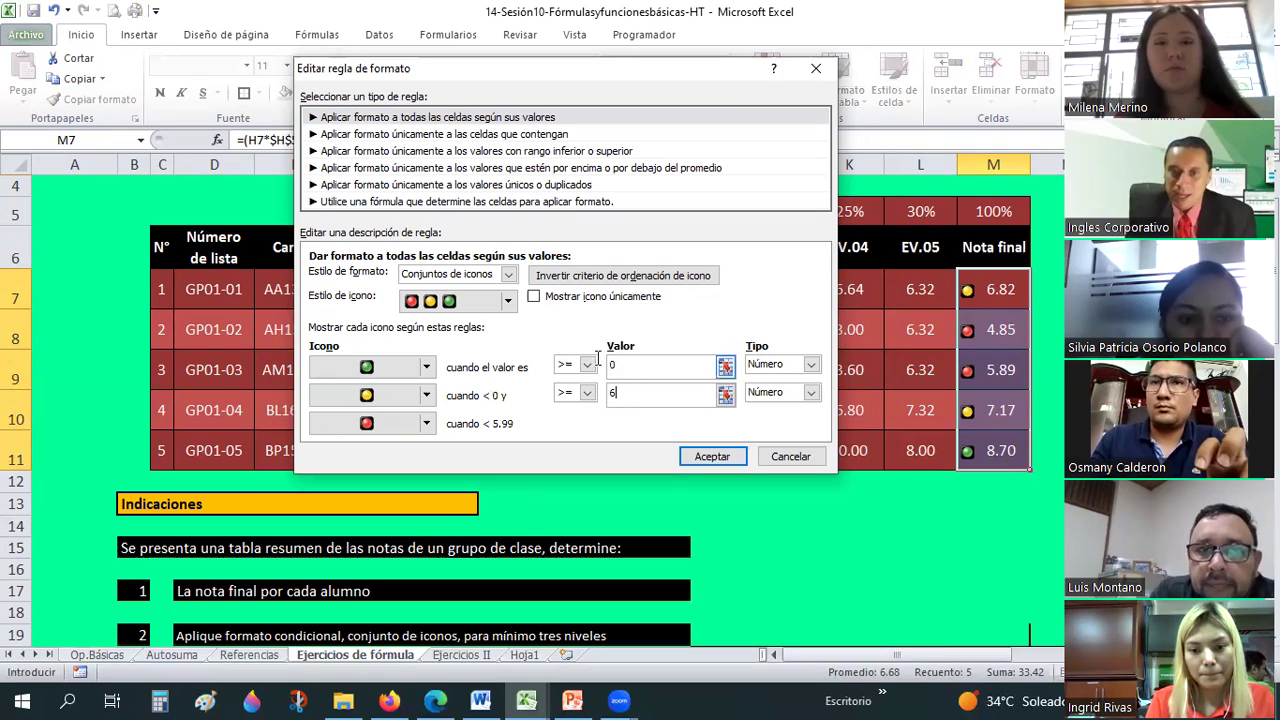
type("7")
left_click(614, 393)
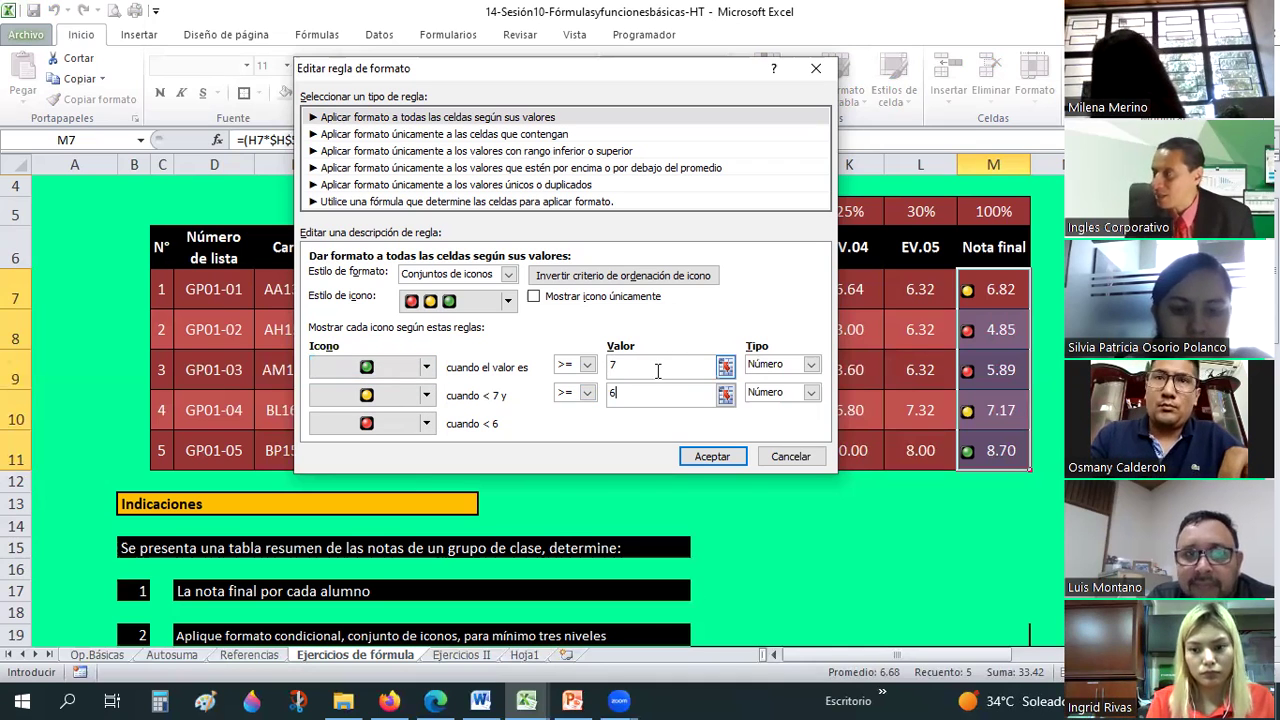
left_click(712, 456)
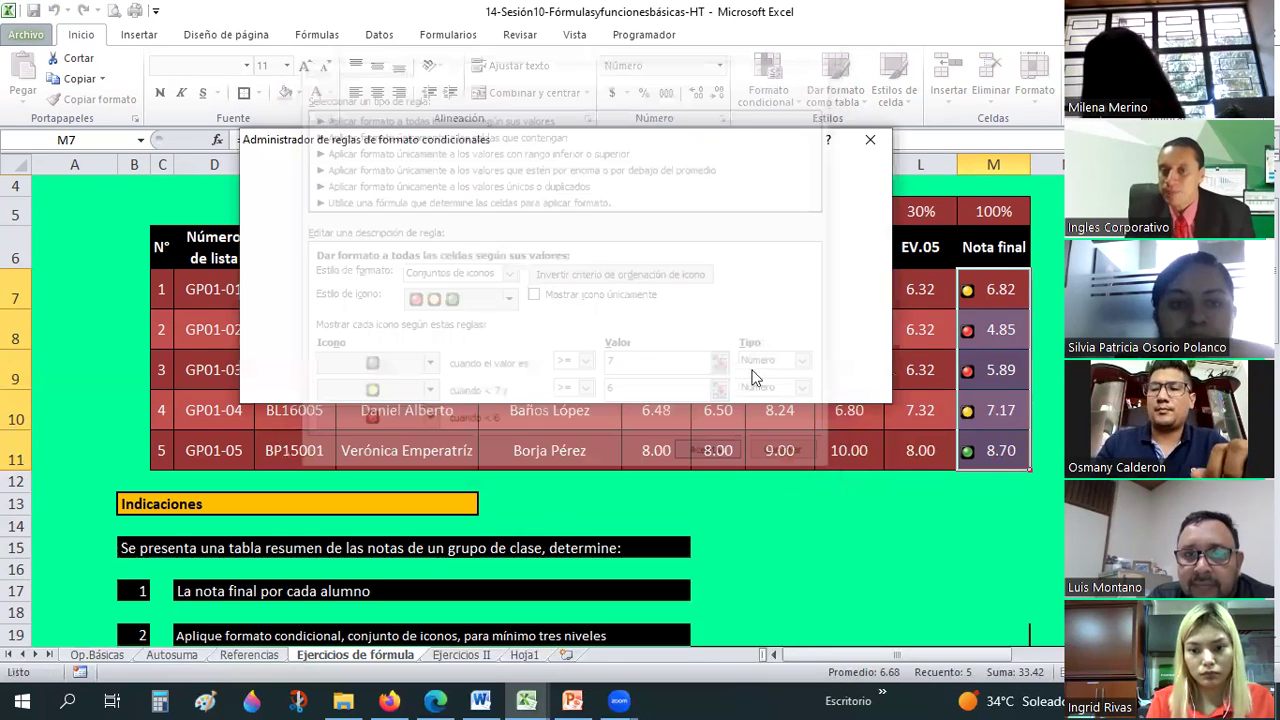
Apply the three-traffic-light icon rule, then review the Nota final formulas in cells M7–M11
key("Return")
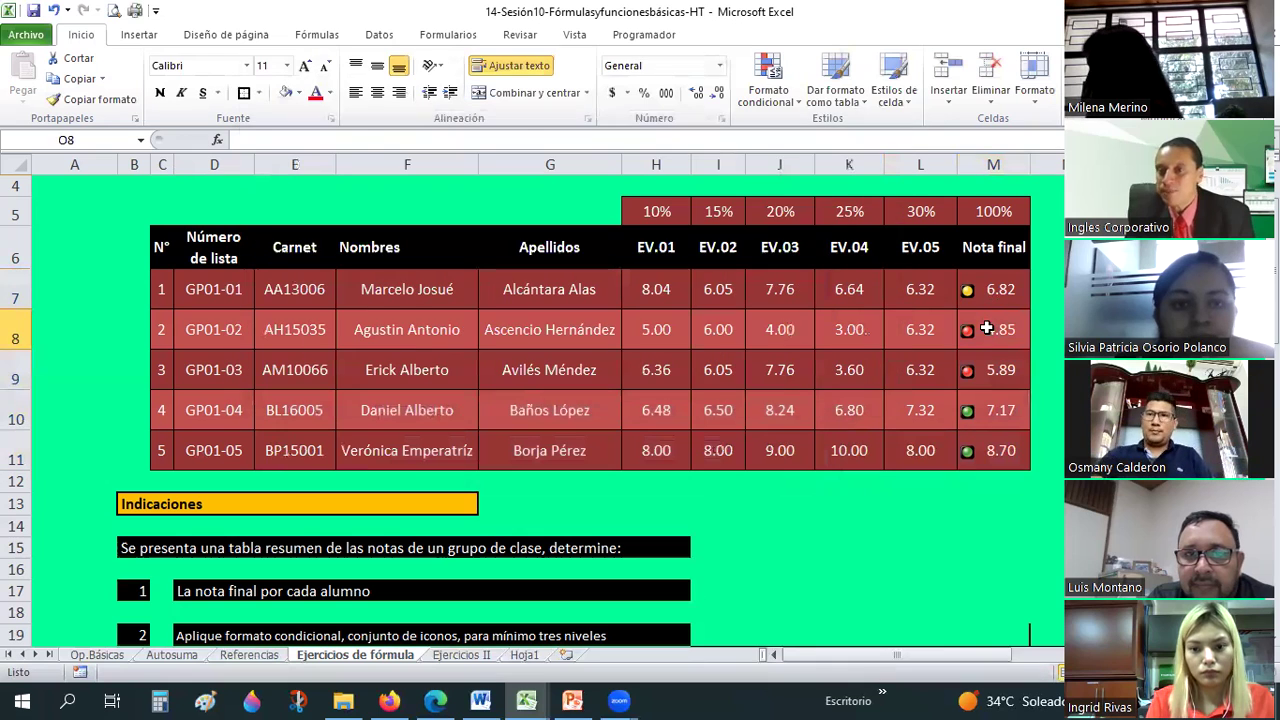
left_click(986, 290)
left_click(993, 410)
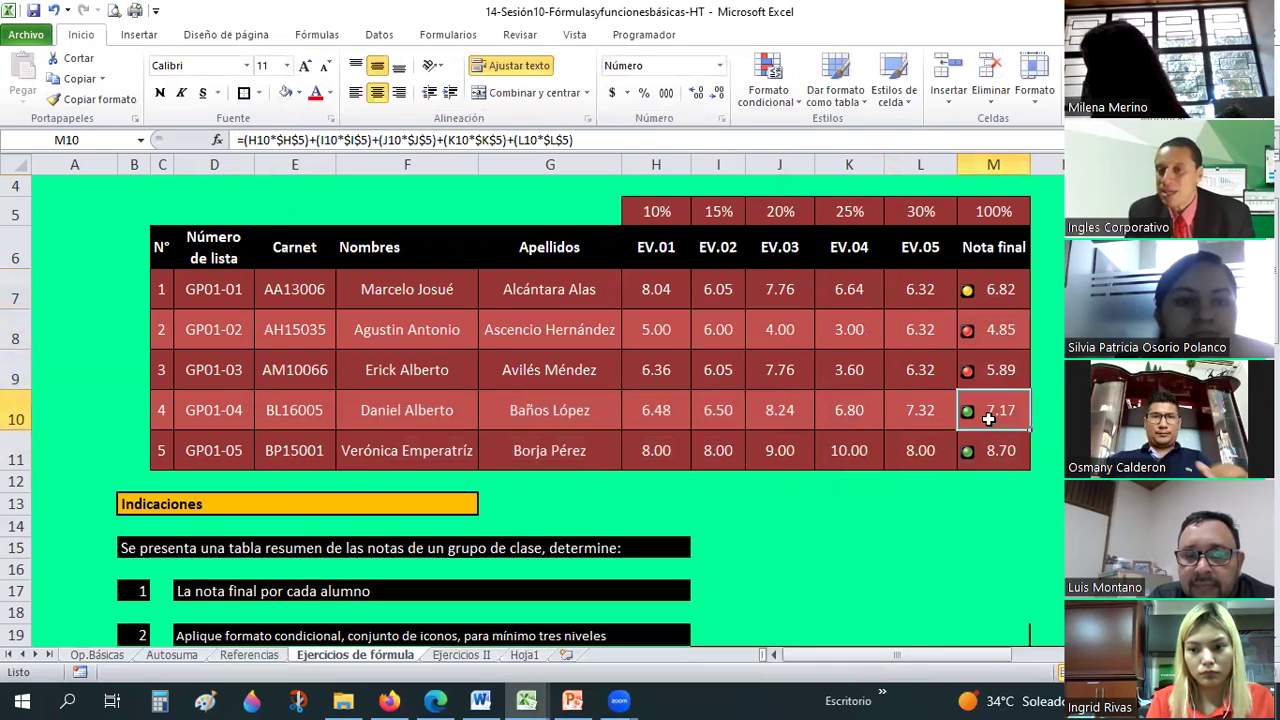
left_click(969, 454)
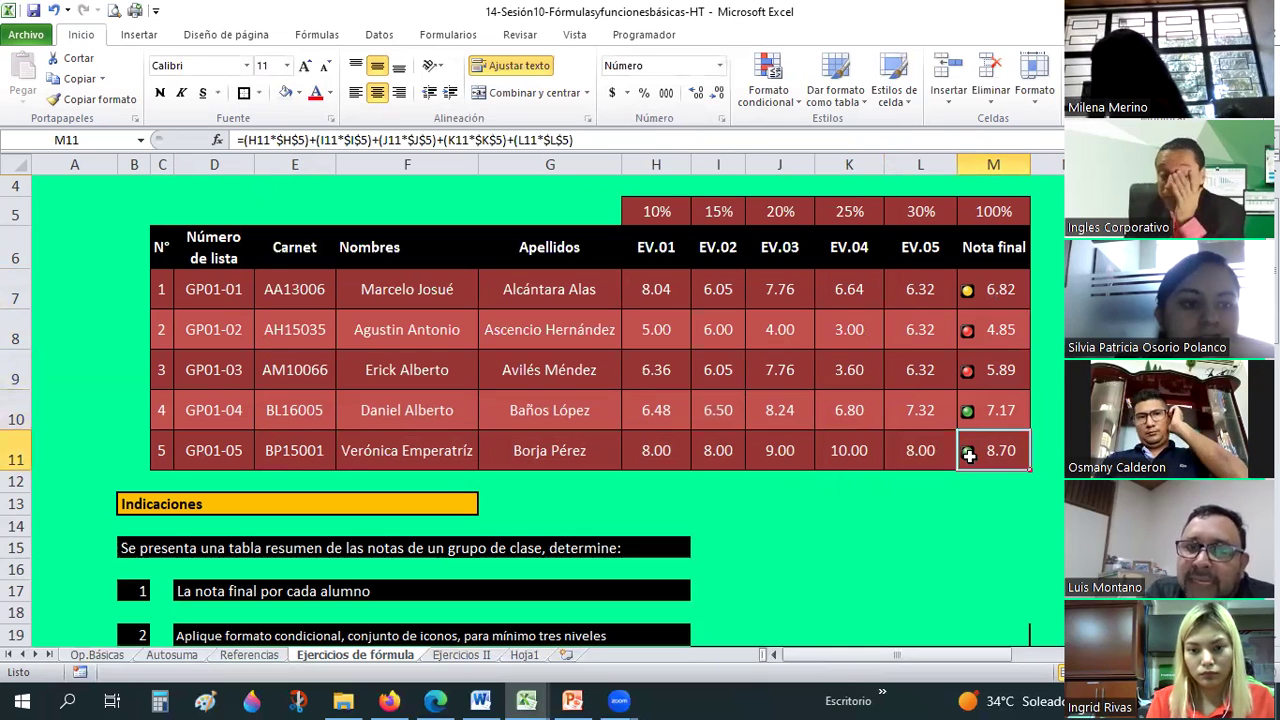
left_click(979, 370)
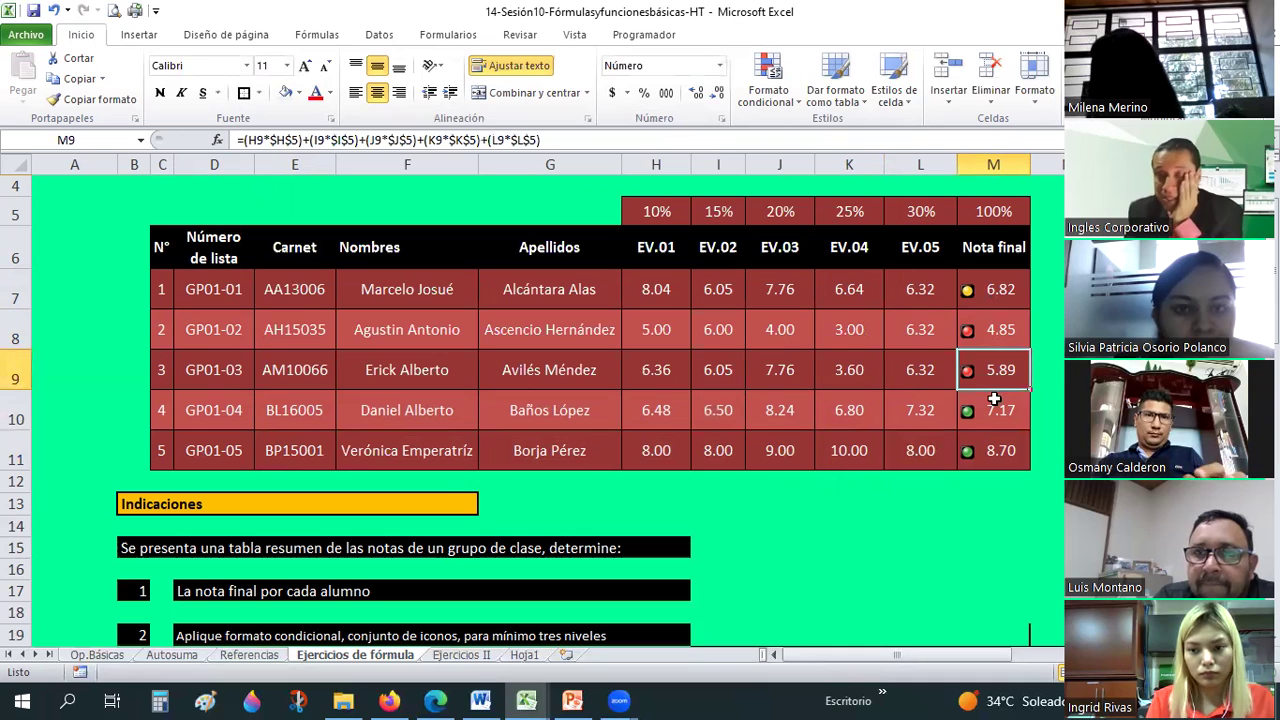
left_click(994, 399)
left_click(979, 289)
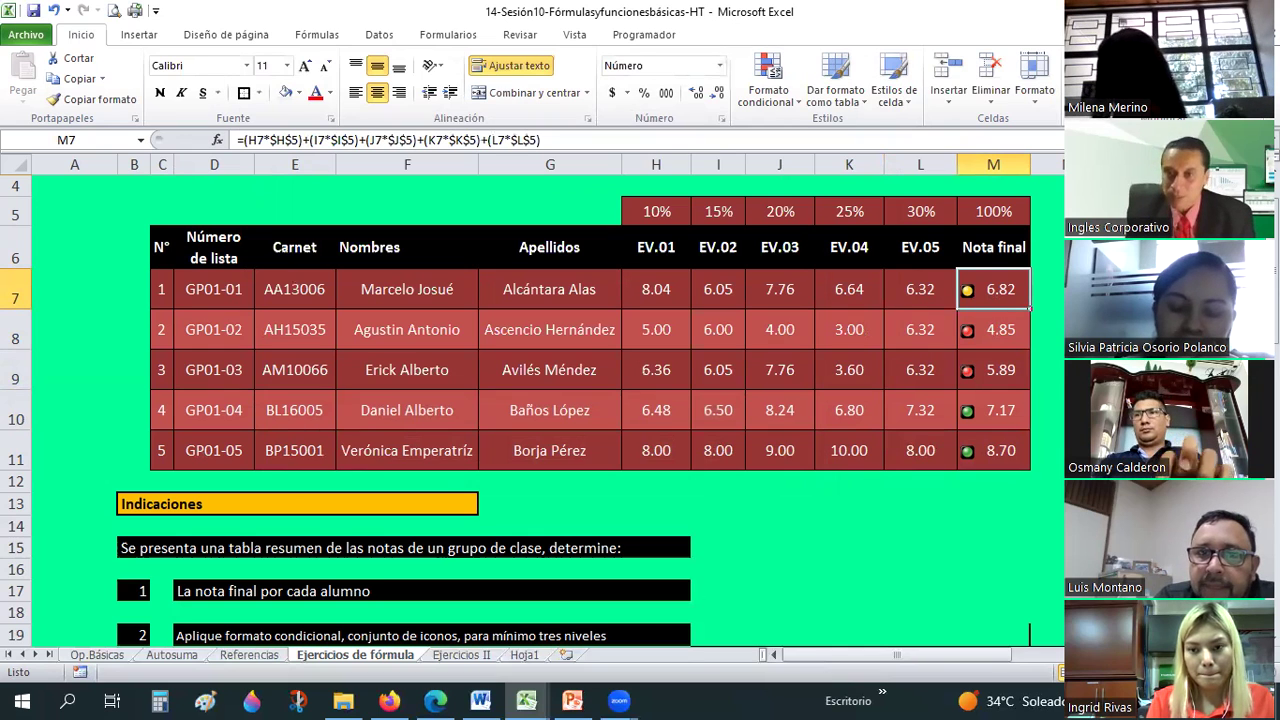
type("7")
key("Return")
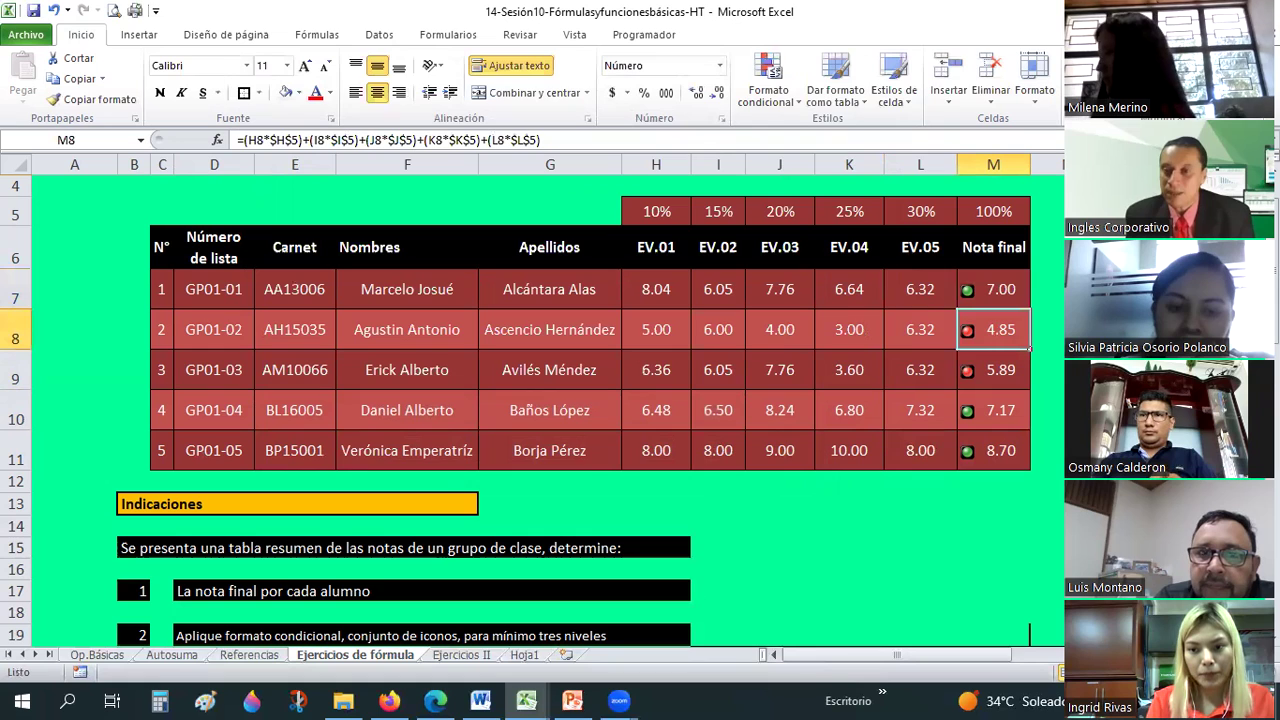
key("Up")
type("6.99")
key("Return")
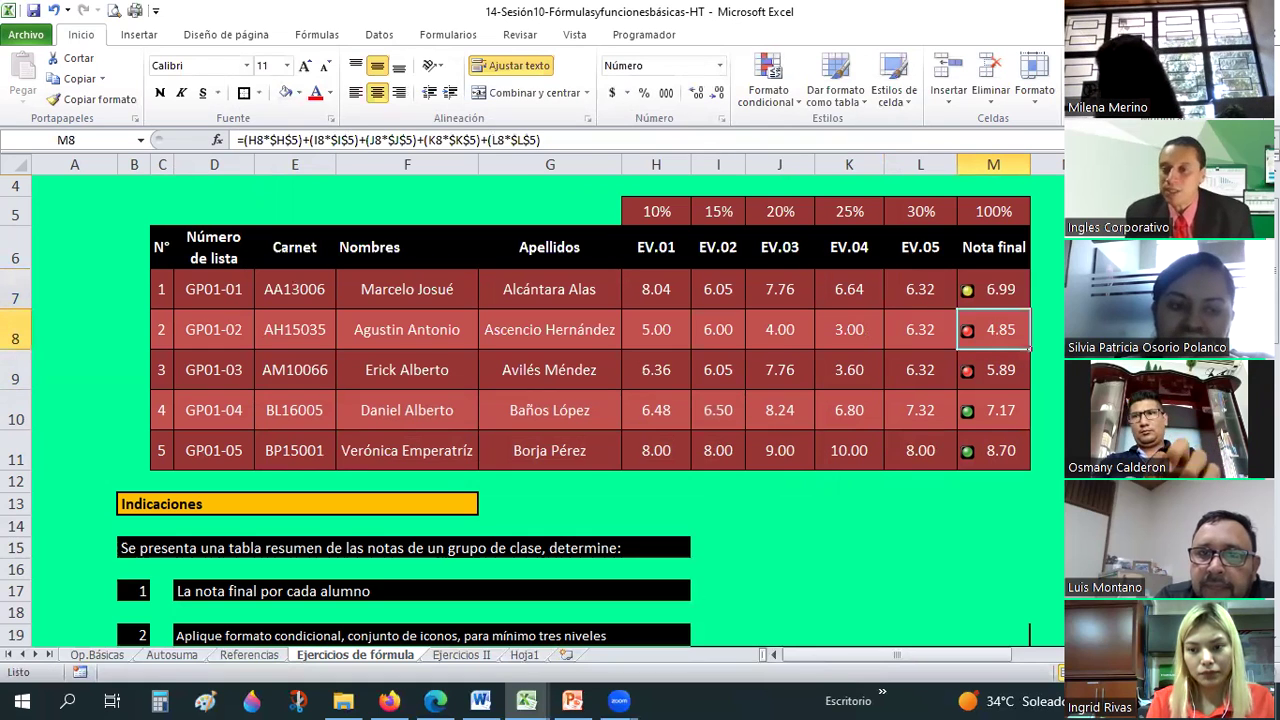
left_click(993, 289)
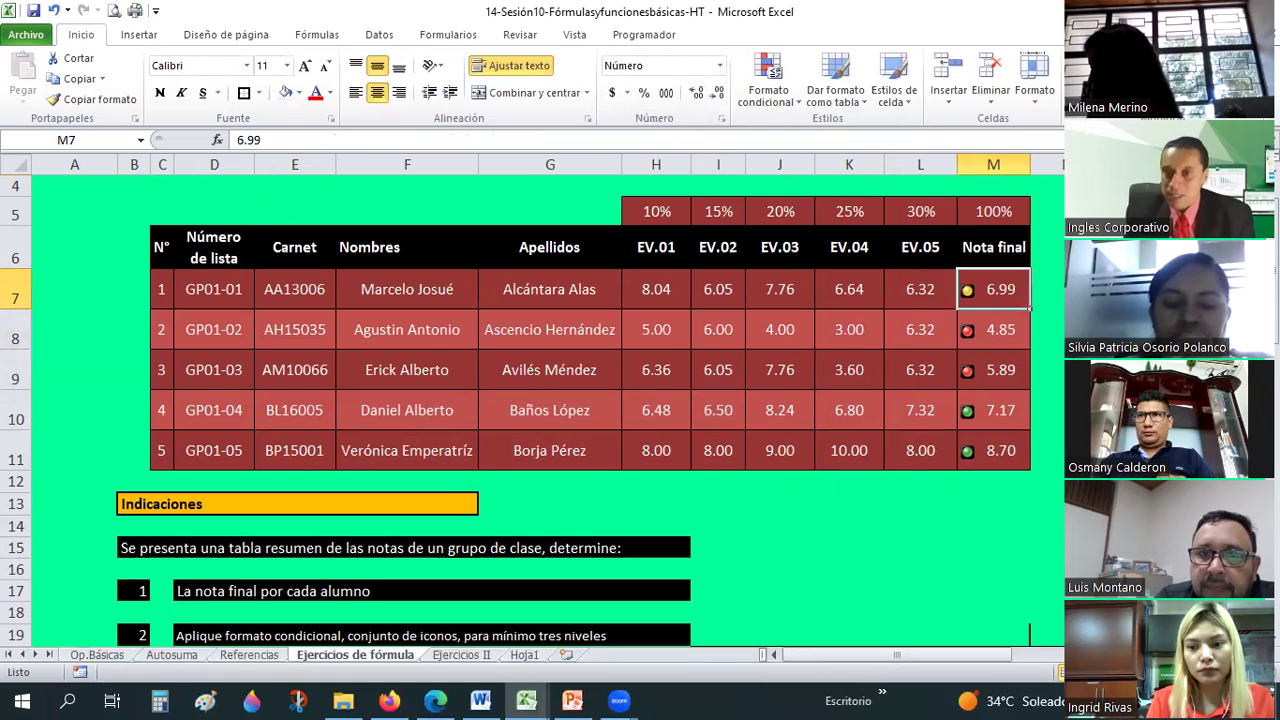
type("5.99")
key("Return")
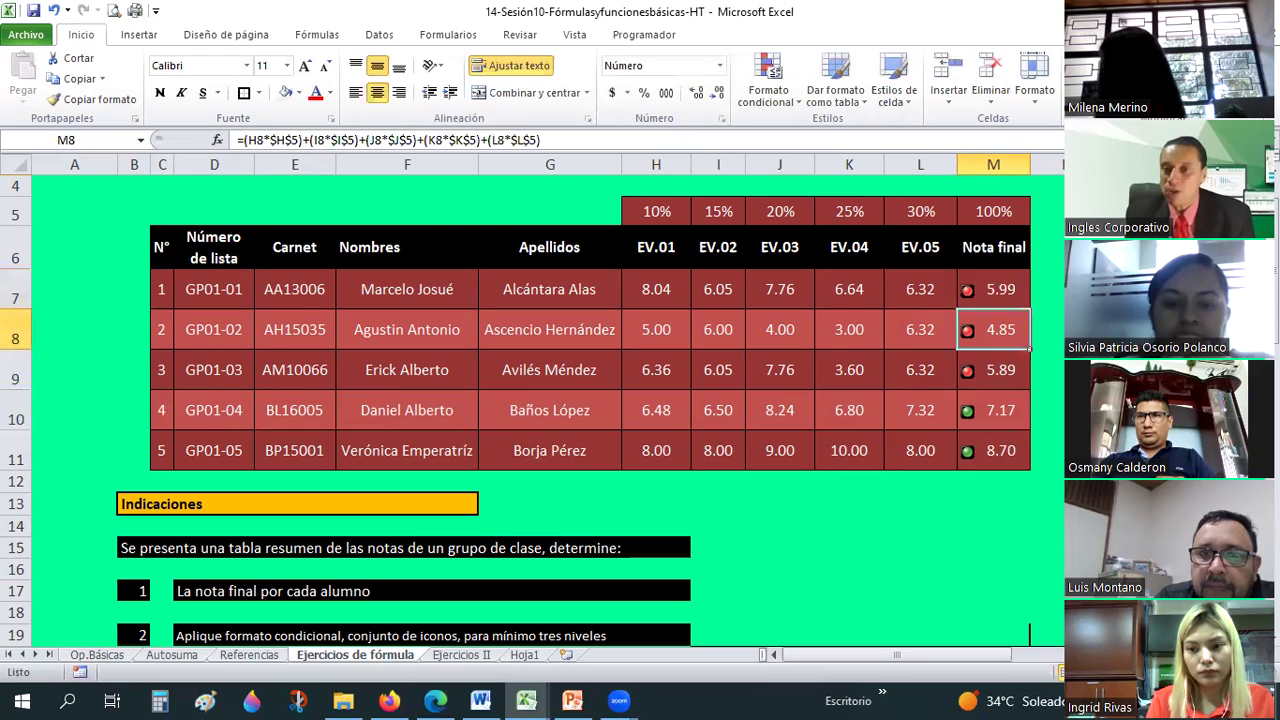
key("Up")
type("6")
key("ctrl+Return")
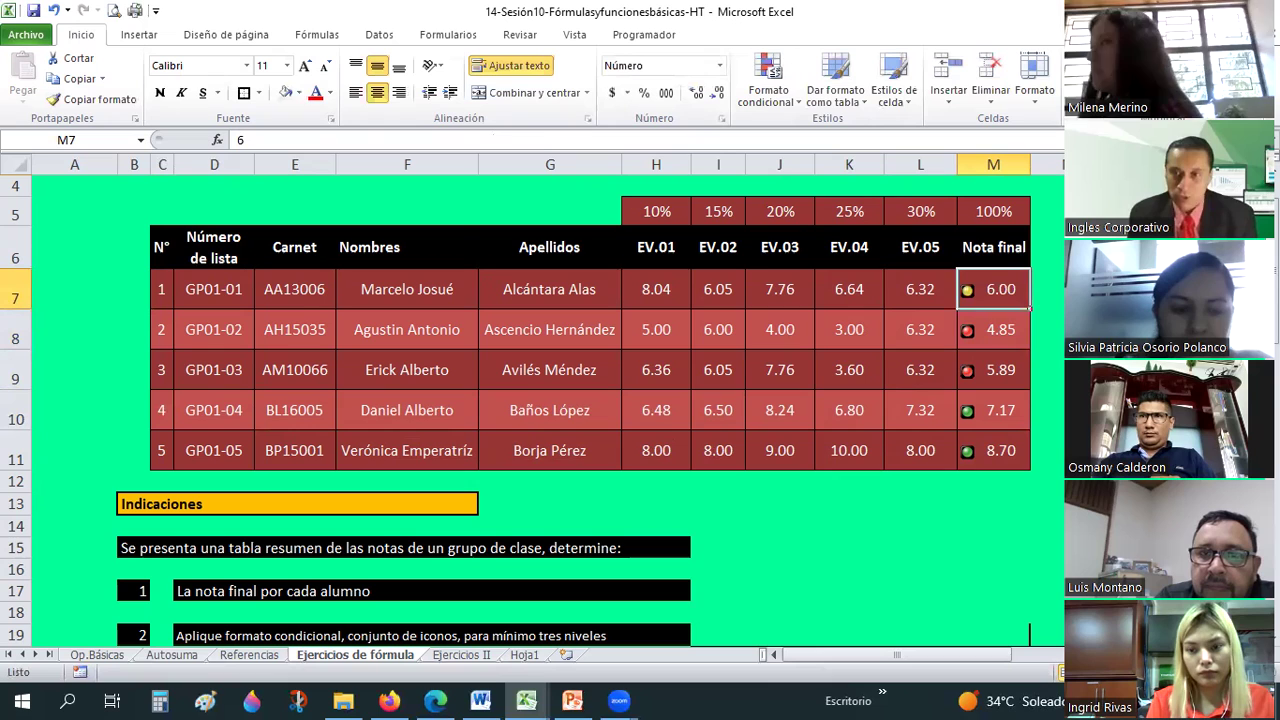
key("ctrl+z")
type("7")
key("ctrl+Return")
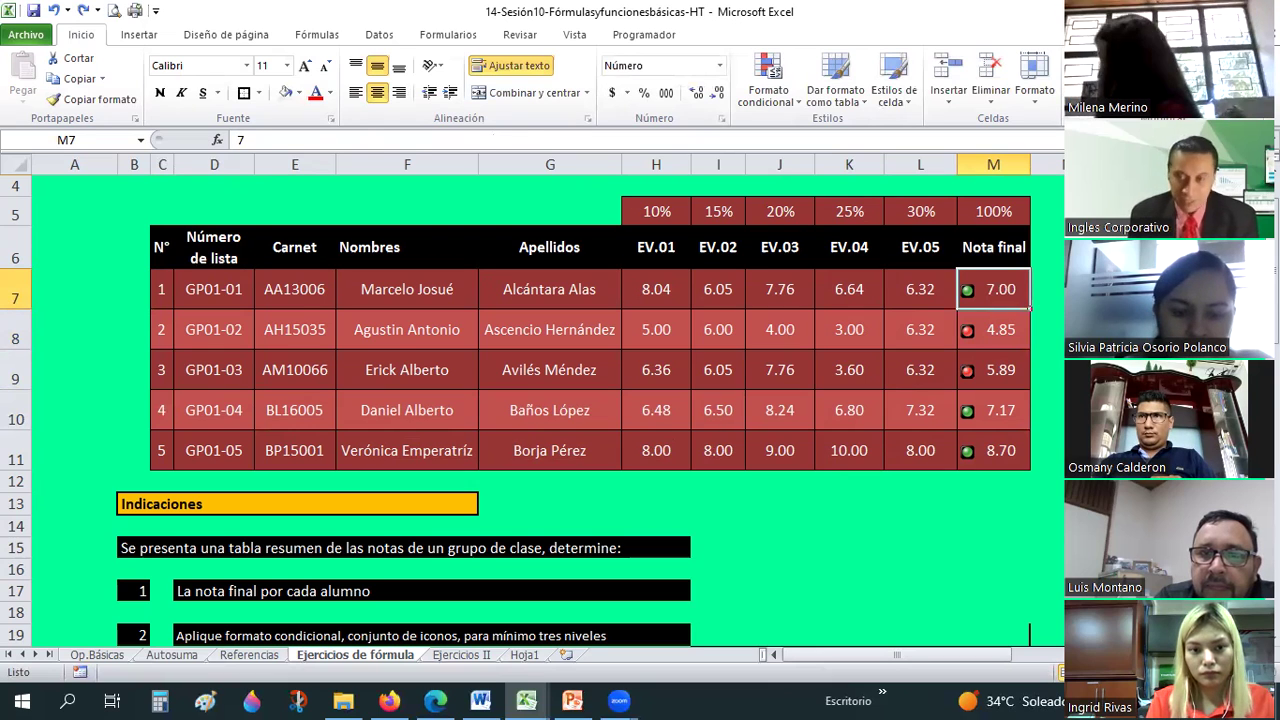
key("ctrl+z")
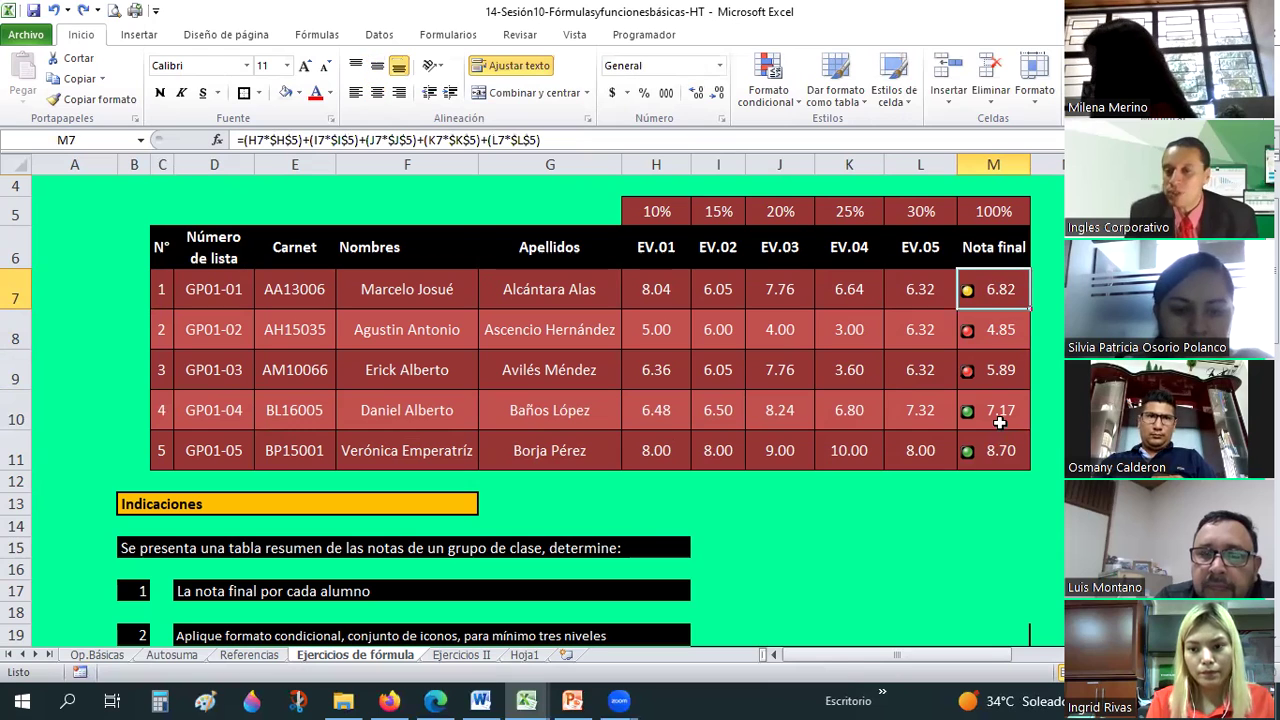
key("ctrl+shift+Down")
left_click(988, 289)
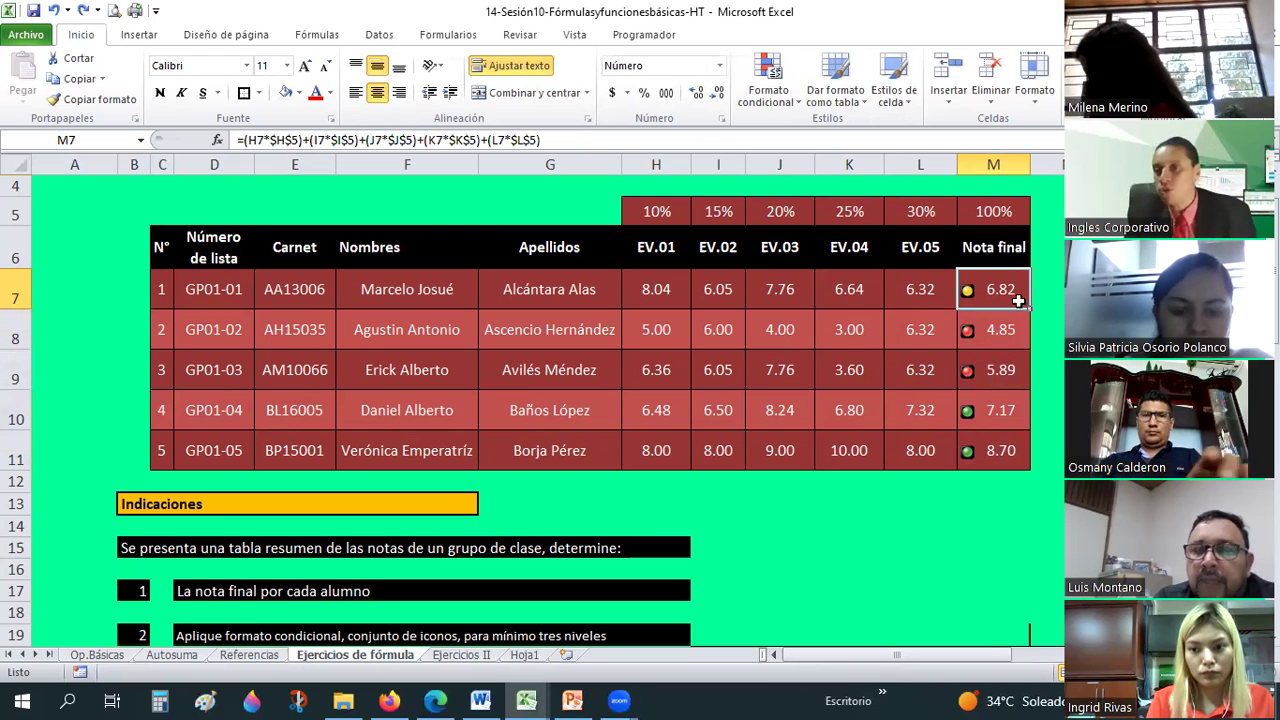
key("Right")
key("Right")
key("Down")
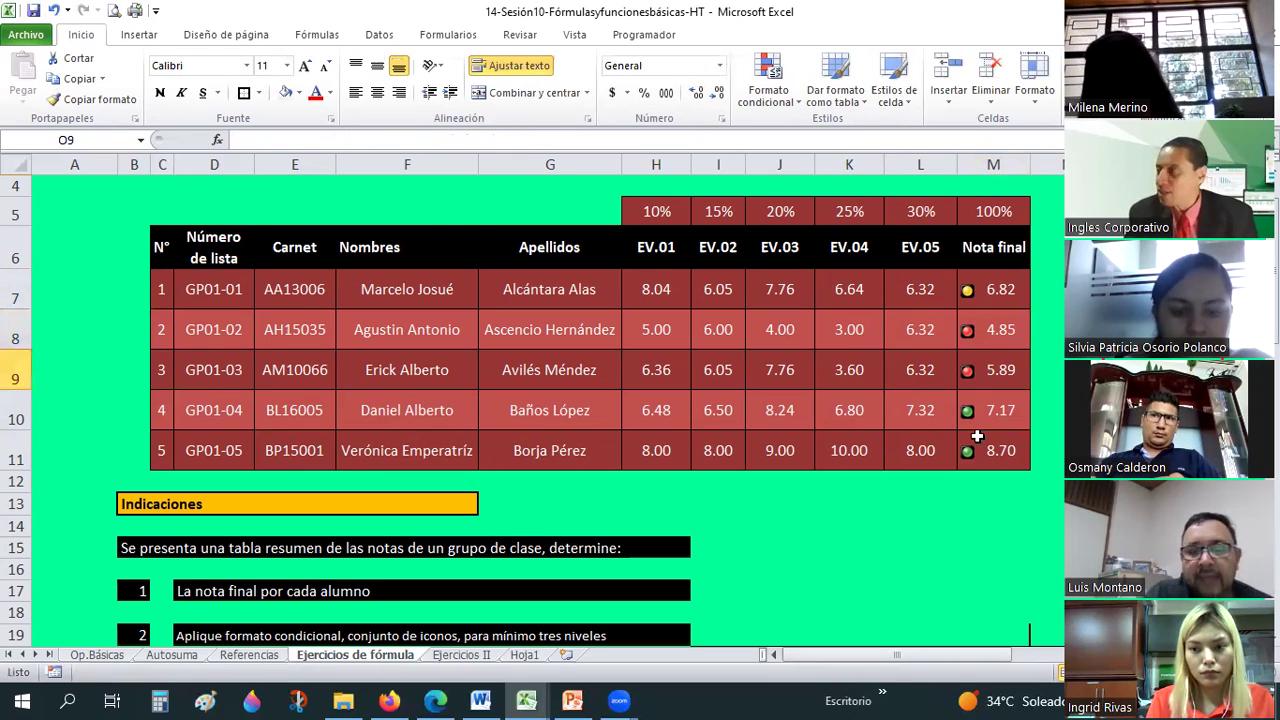
Select the Nota final grades M7:M11, deselect them, then switch to the web browser
left_click_drag(988, 289, 977, 436)
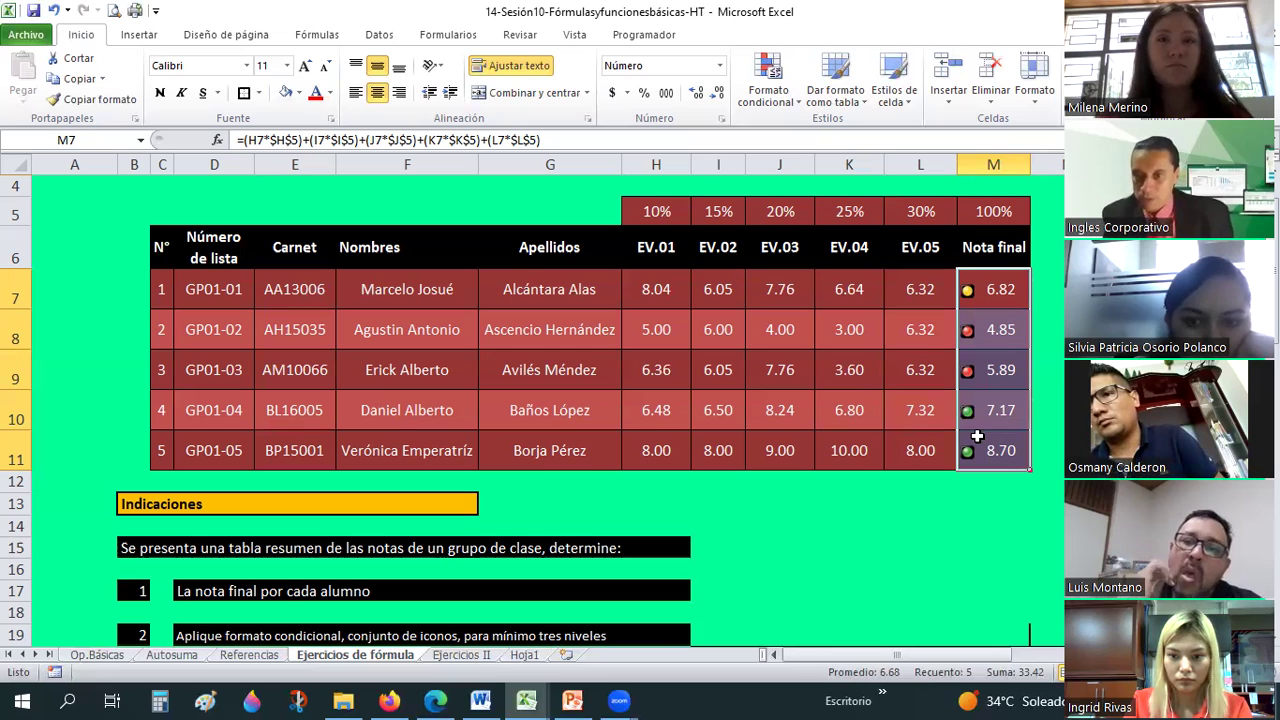
left_click(1045, 450)
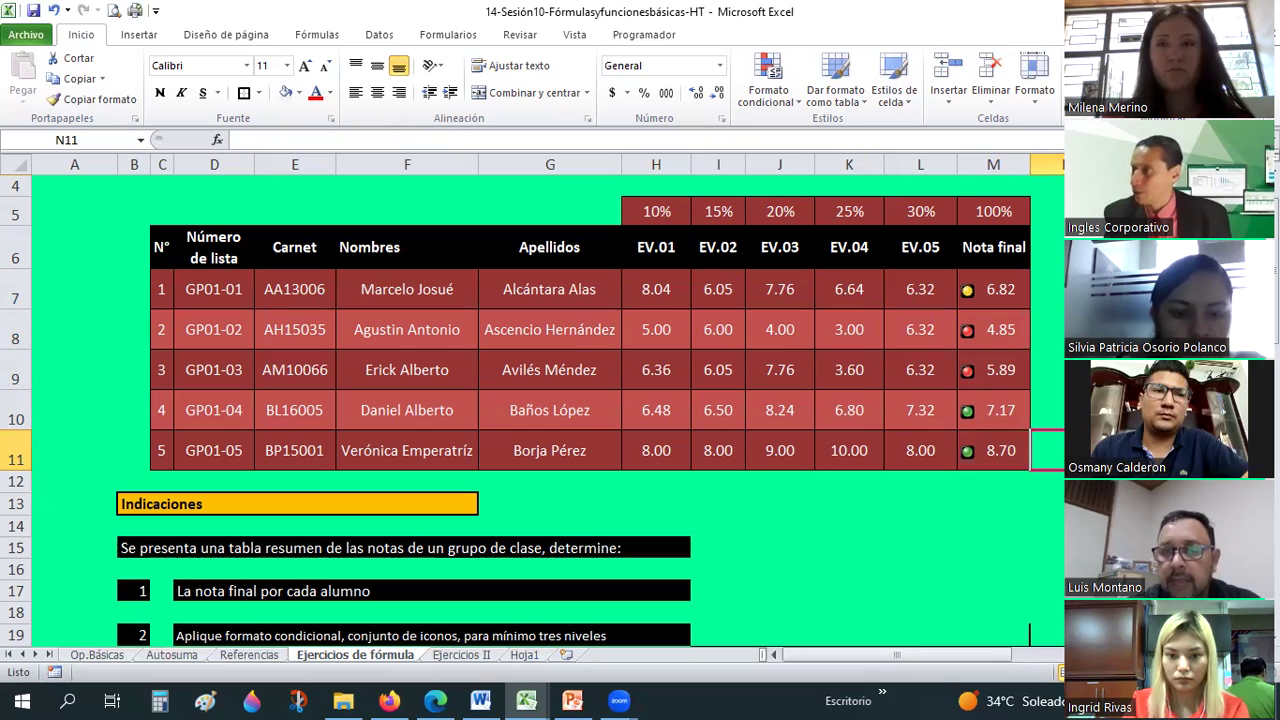
left_click(435, 700)
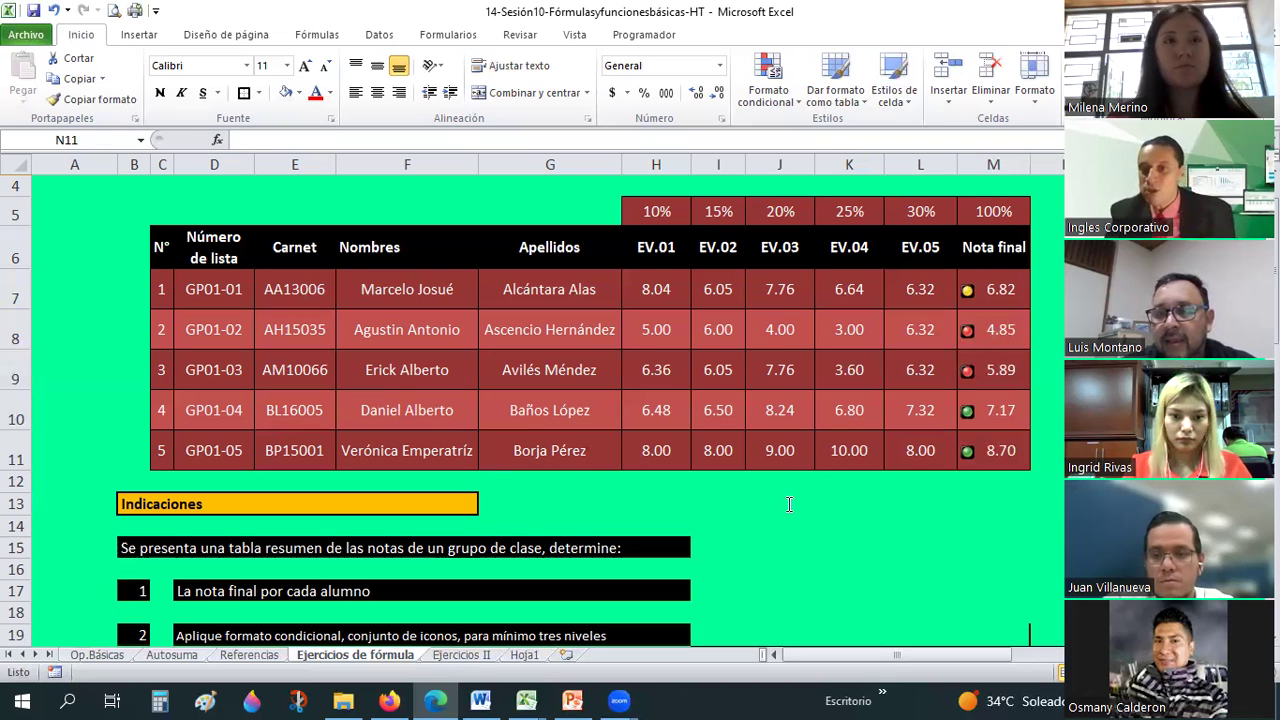
scroll(789, 504, "down", 3)
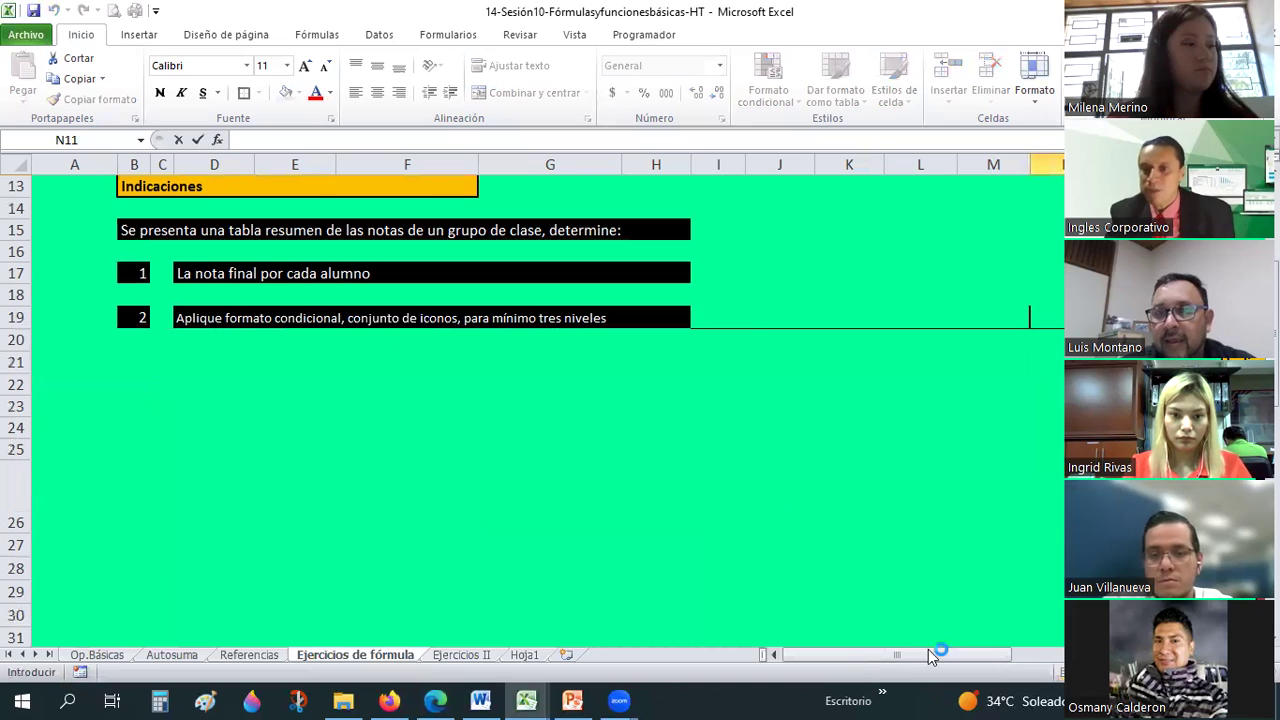
left_click(1045, 654)
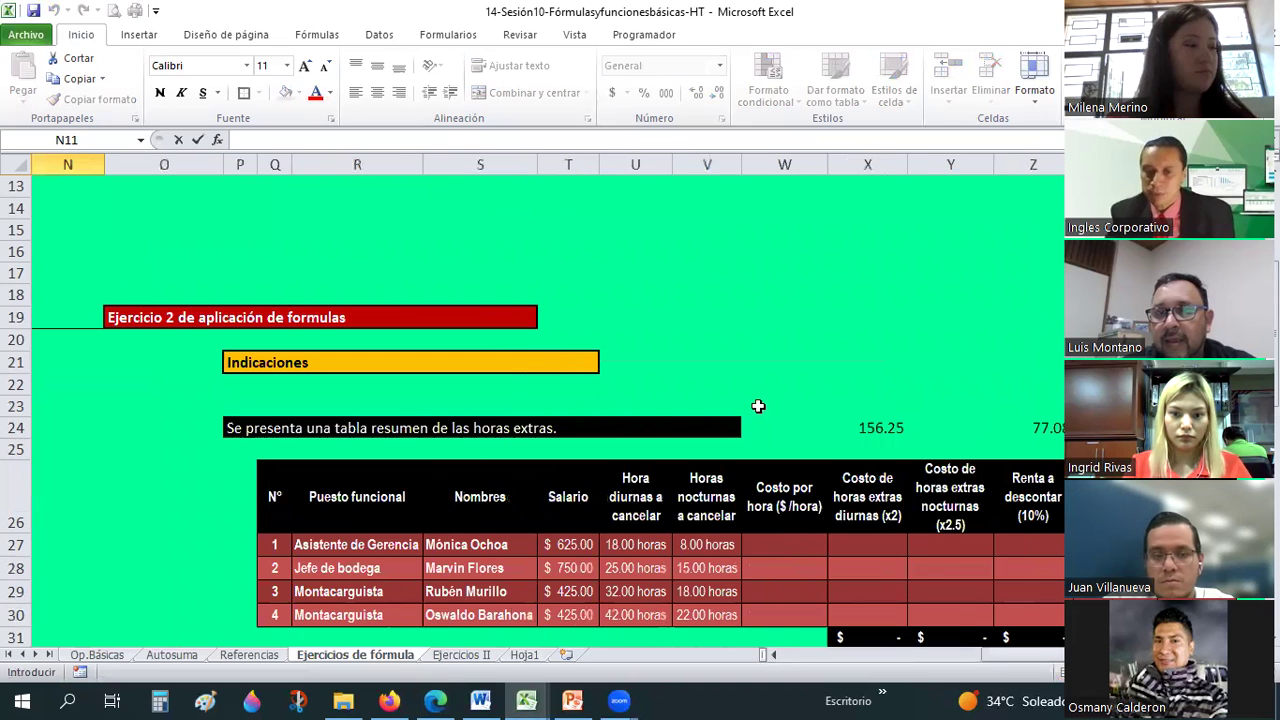
scroll(758, 406, "down", 2)
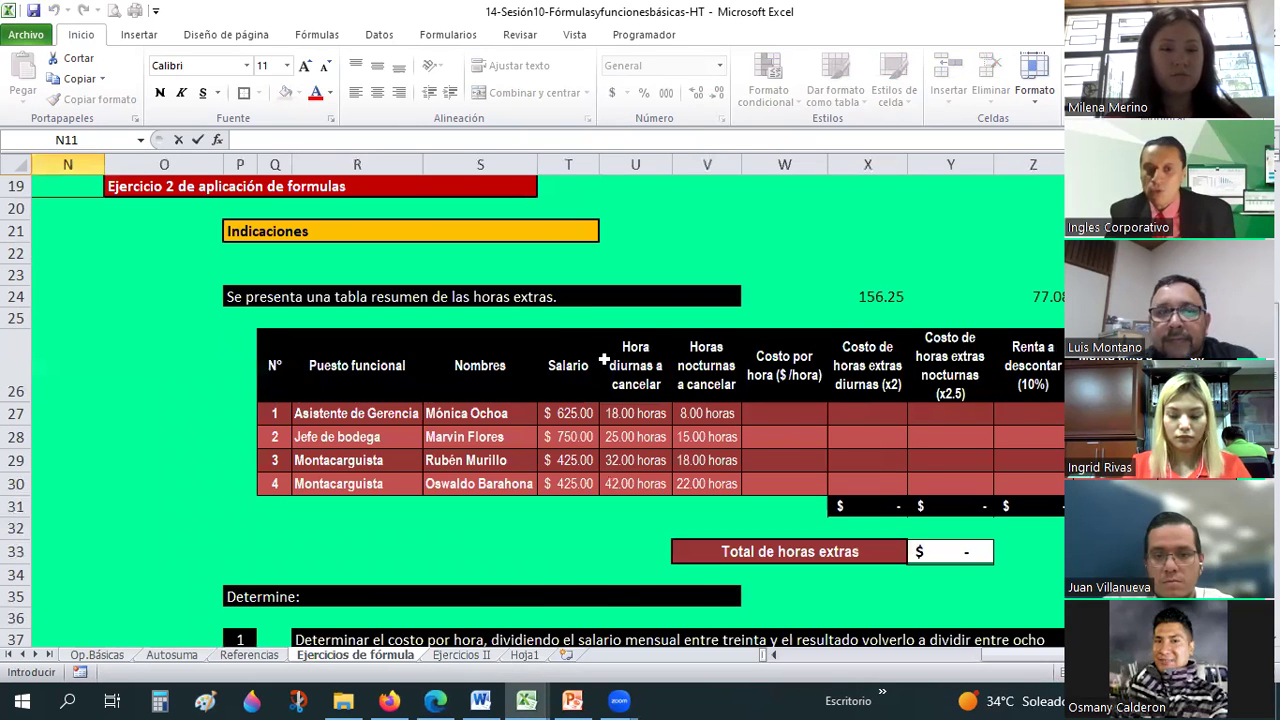
scroll(602, 360, "down", 1)
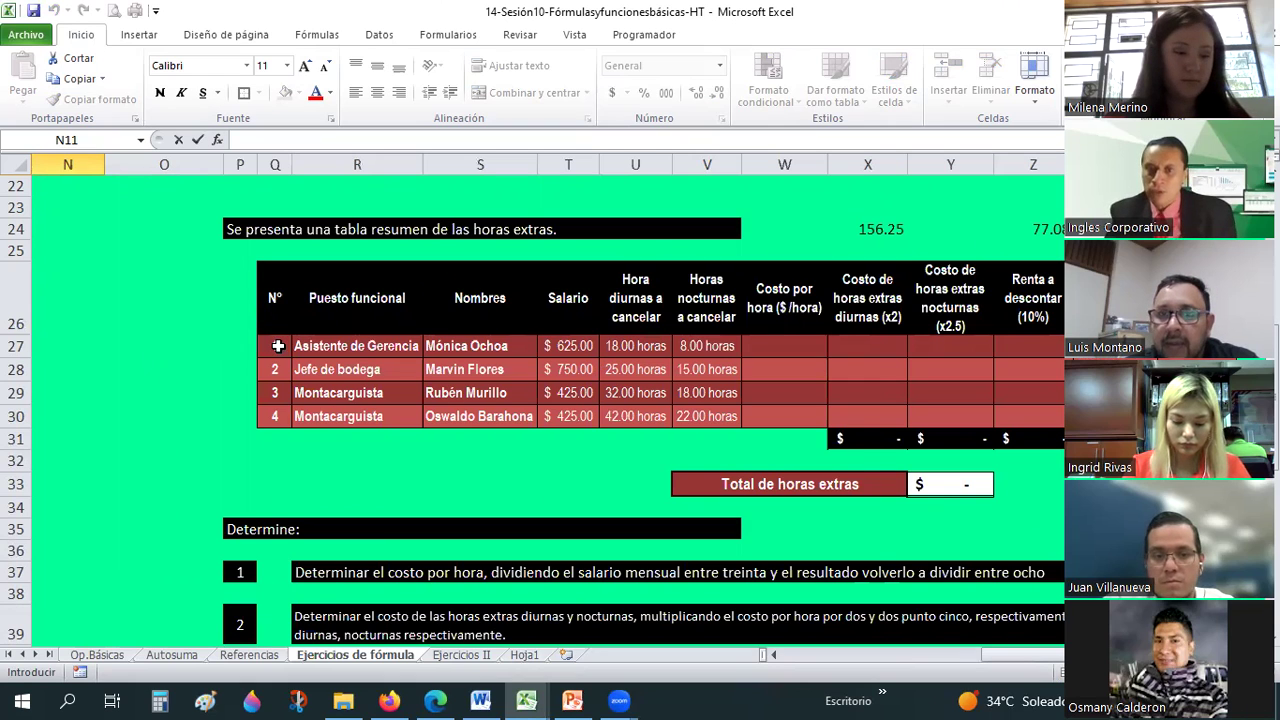
mouse_move(578, 346)
left_mouse_down()
mouse_move(568, 420)
mouse_move(625, 418)
left_mouse_up()
left_click(637, 348)
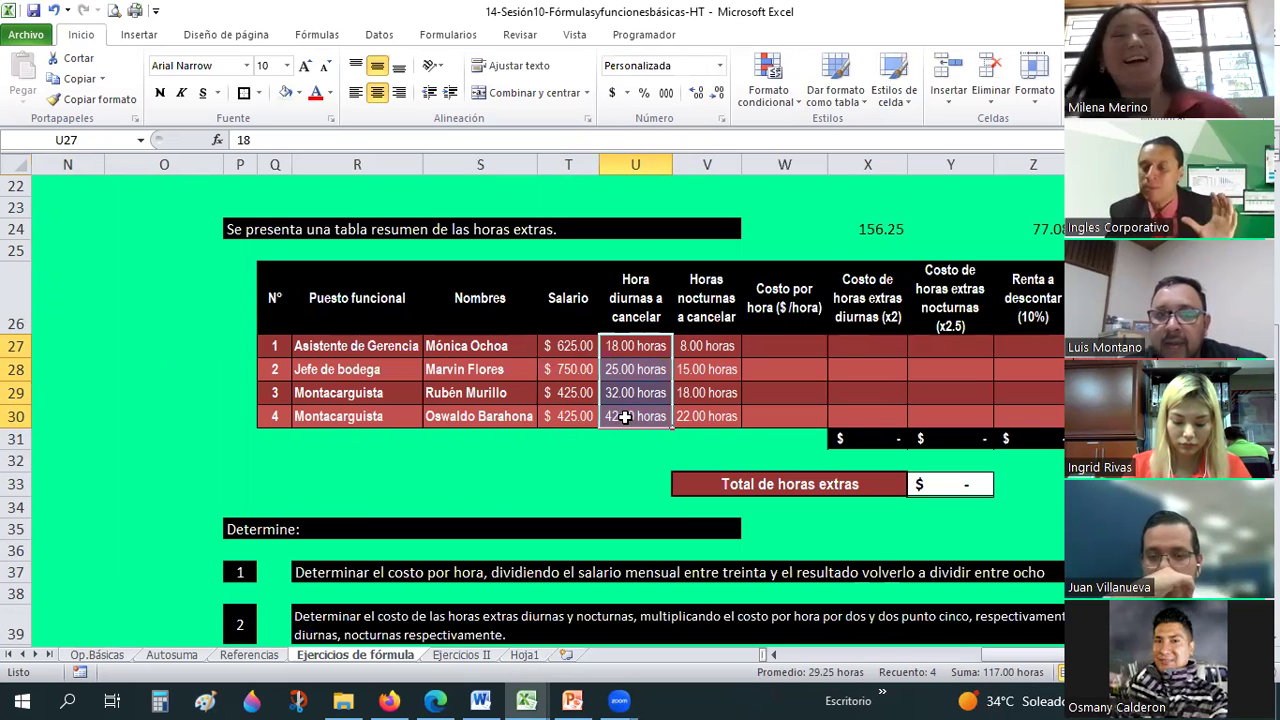
left_click(706, 346)
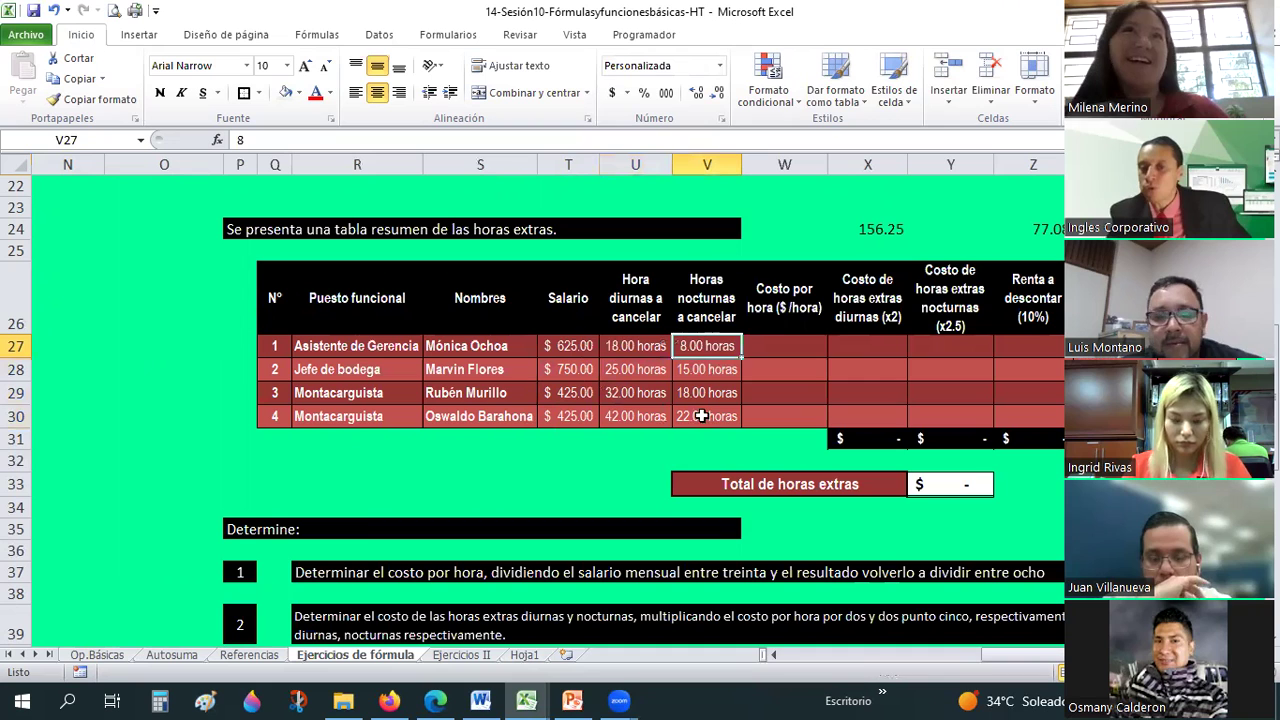
left_click(702, 416, "shift")
scroll(620, 400, "down", 1)
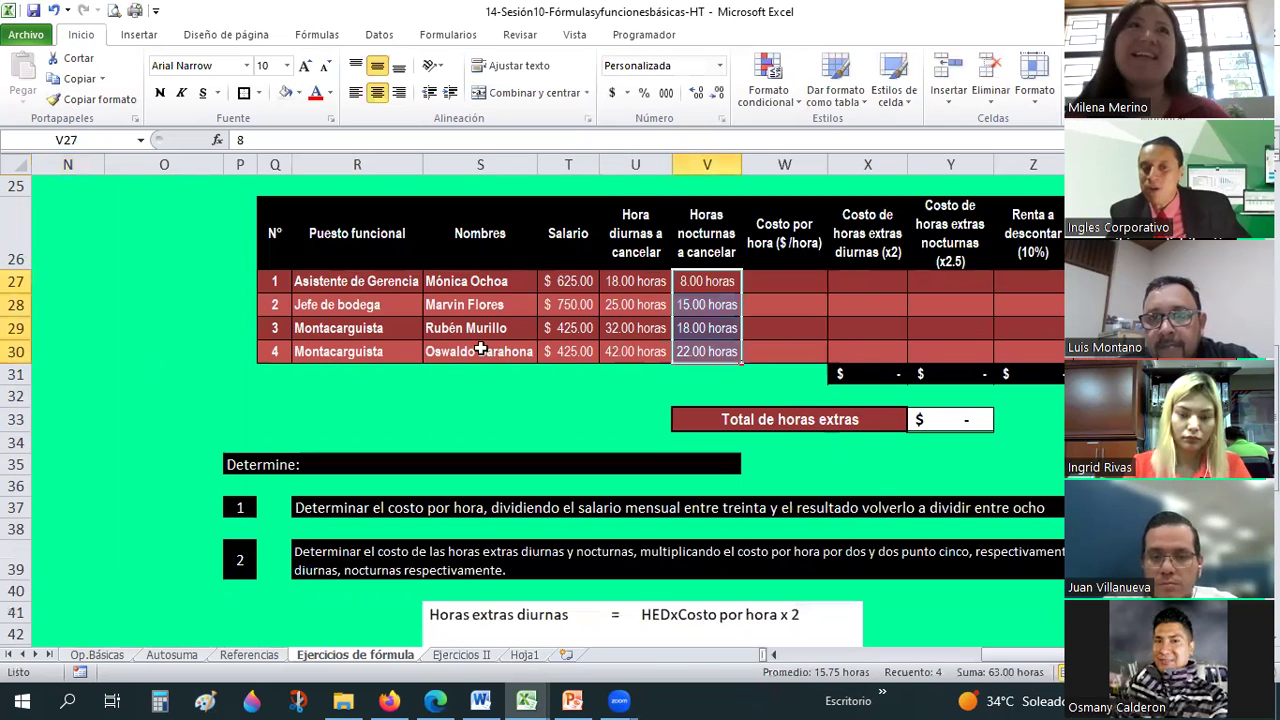
scroll(481, 348, "down", 2)
left_click(445, 318)
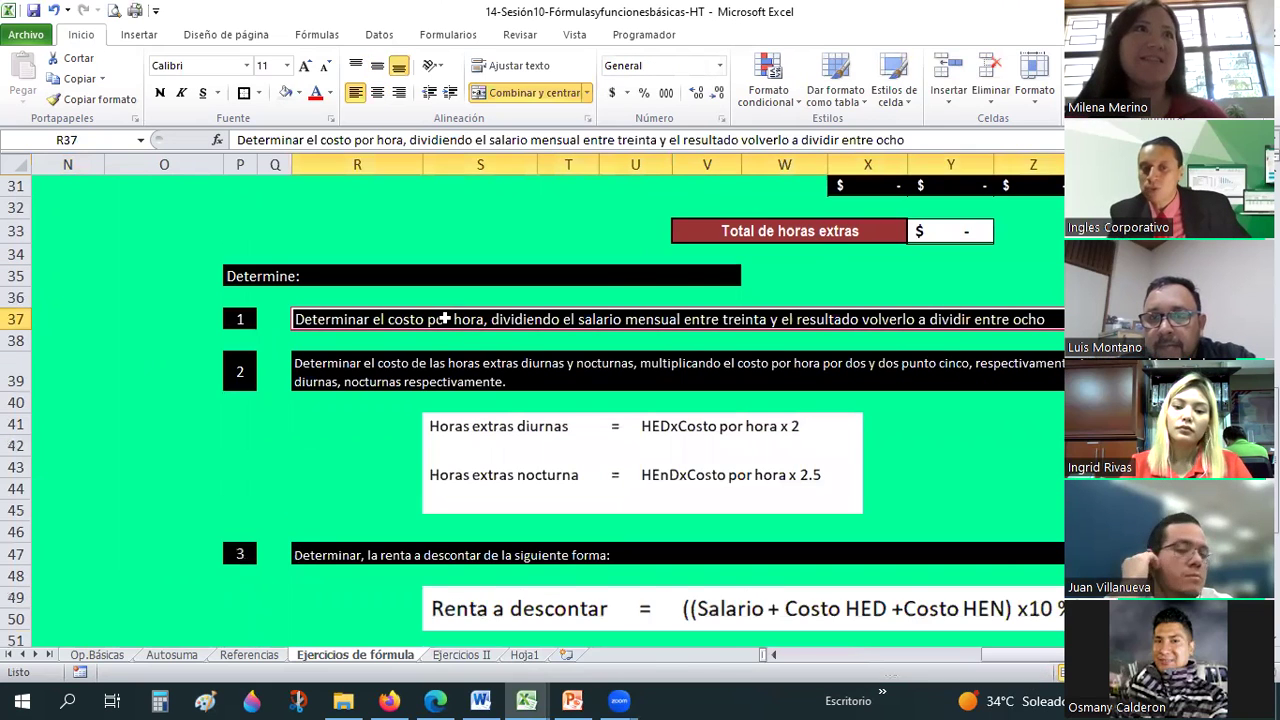
left_click(430, 368)
scroll(433, 363, "up", 2)
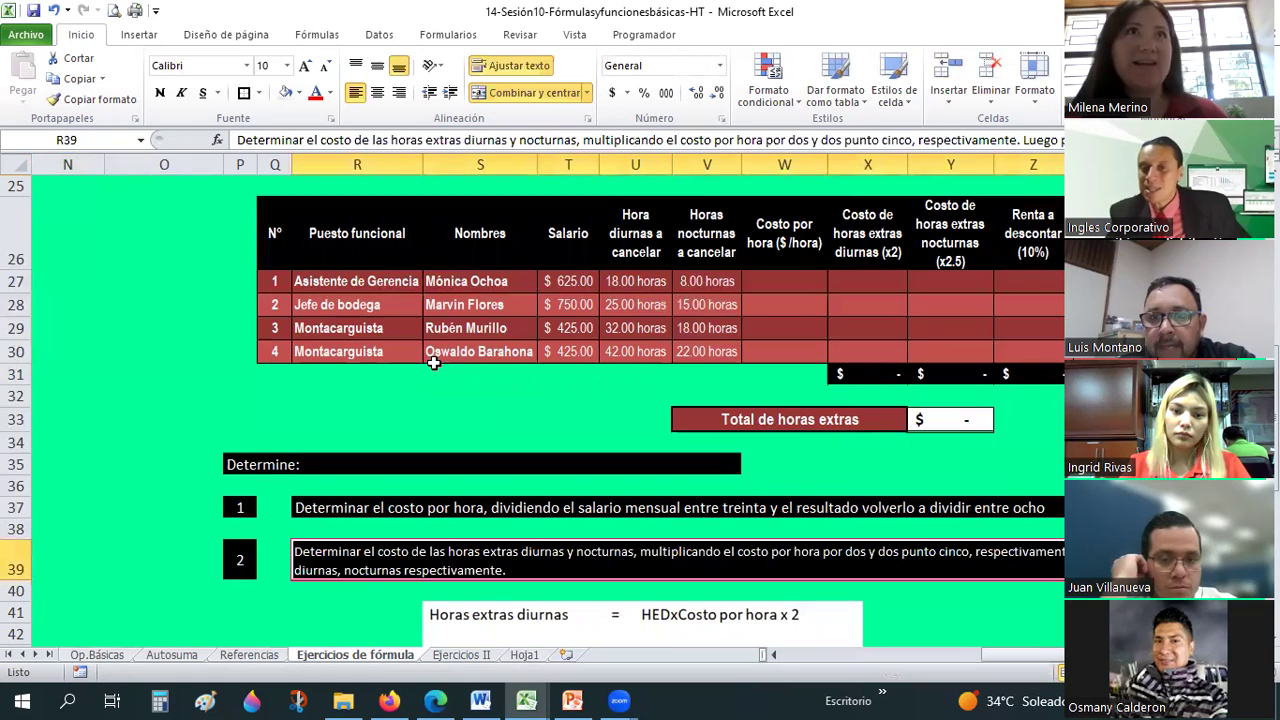
left_click(786, 284)
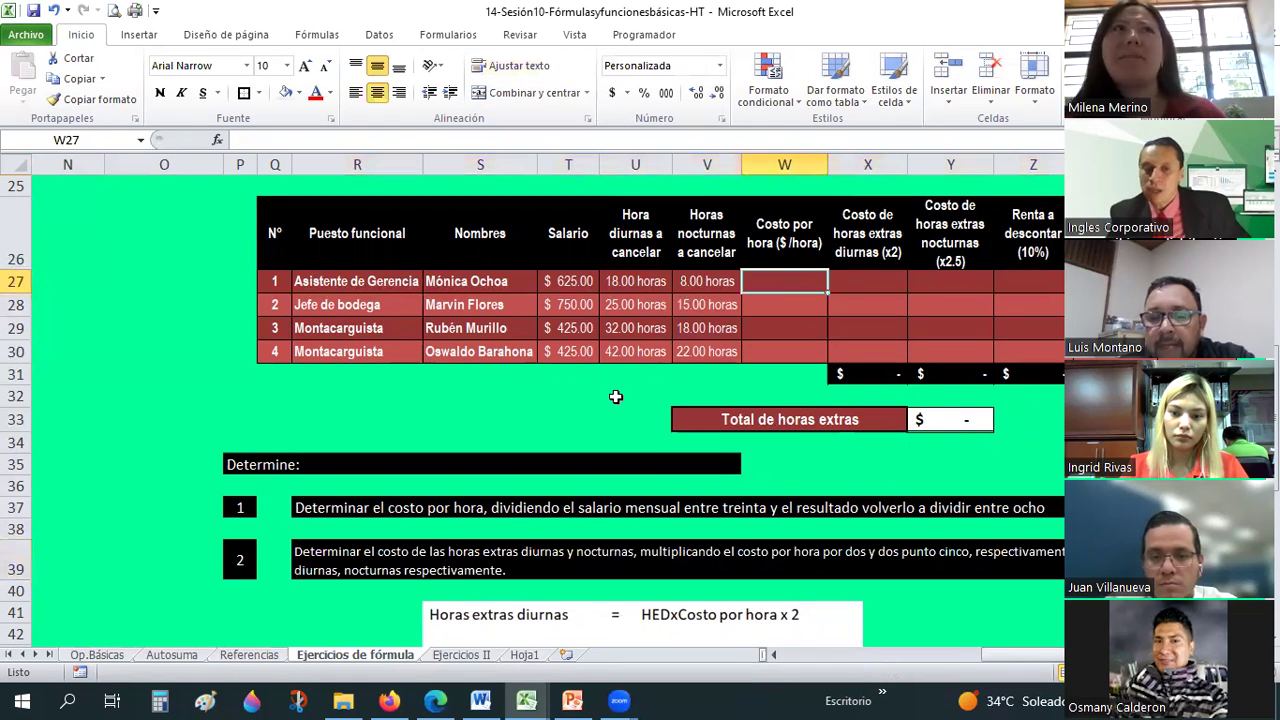
scroll(401, 402, "down", 1)
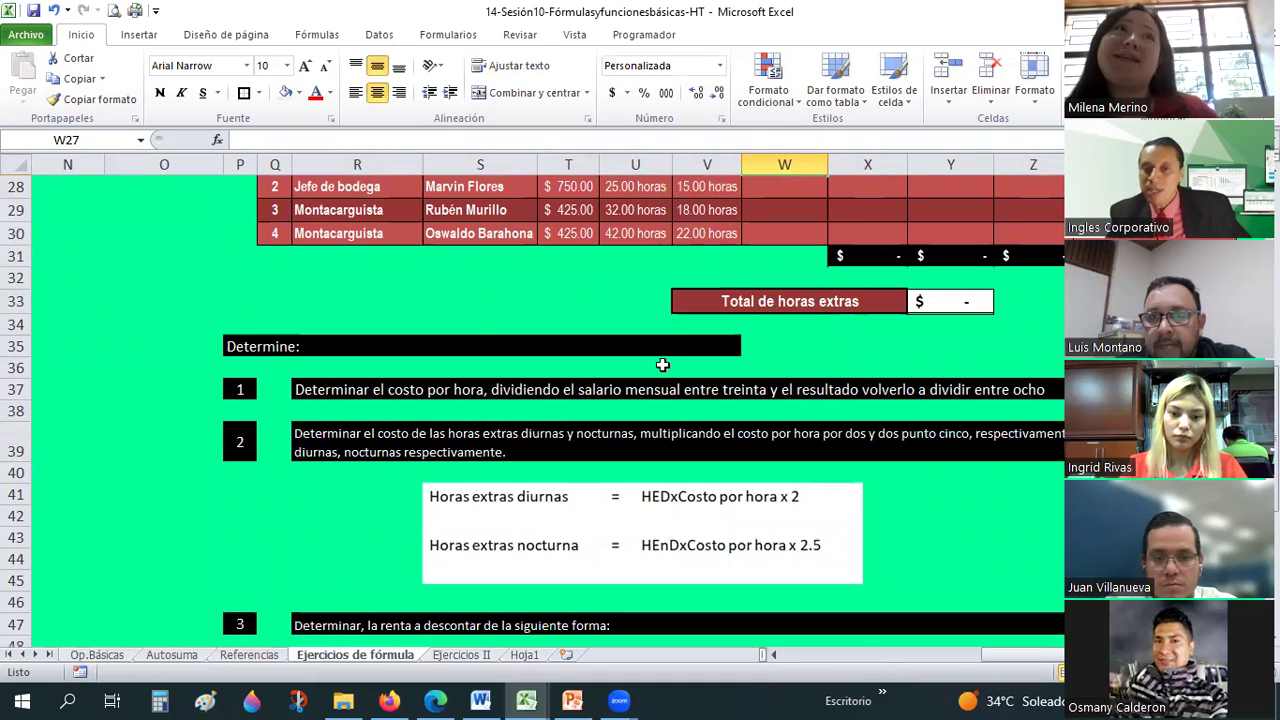
scroll(568, 278, "up", 1)
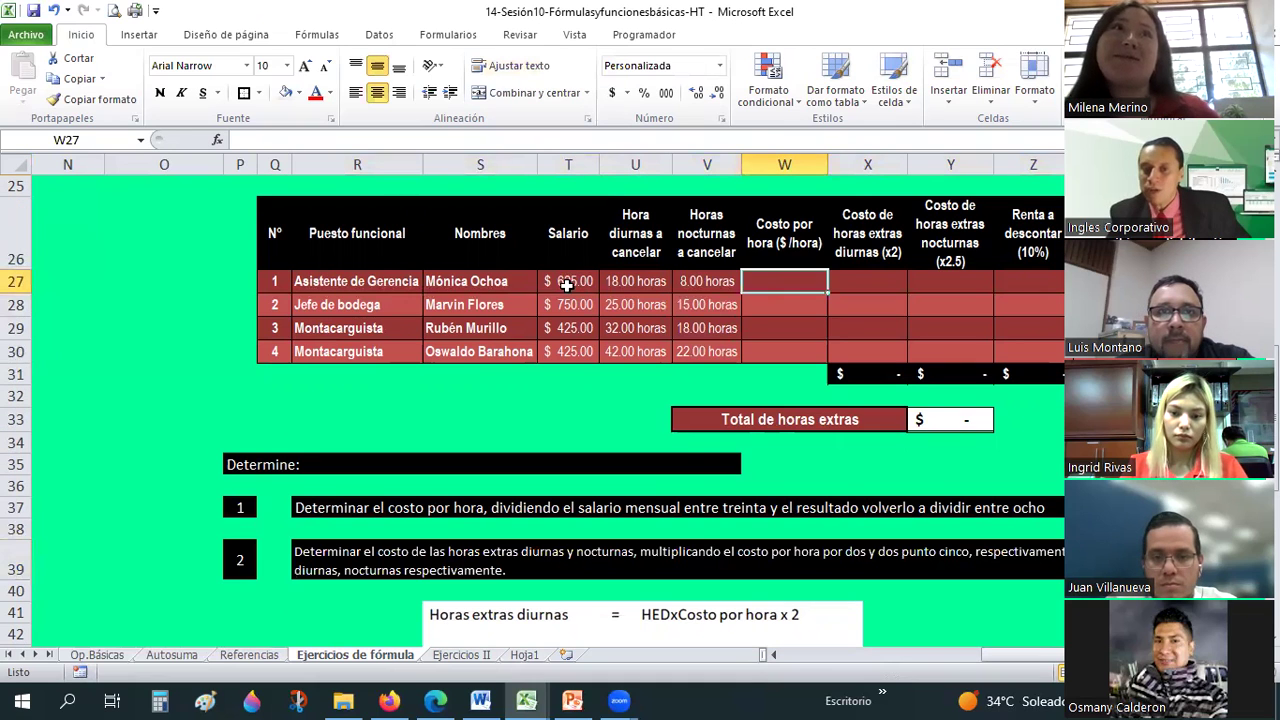
left_click(566, 284)
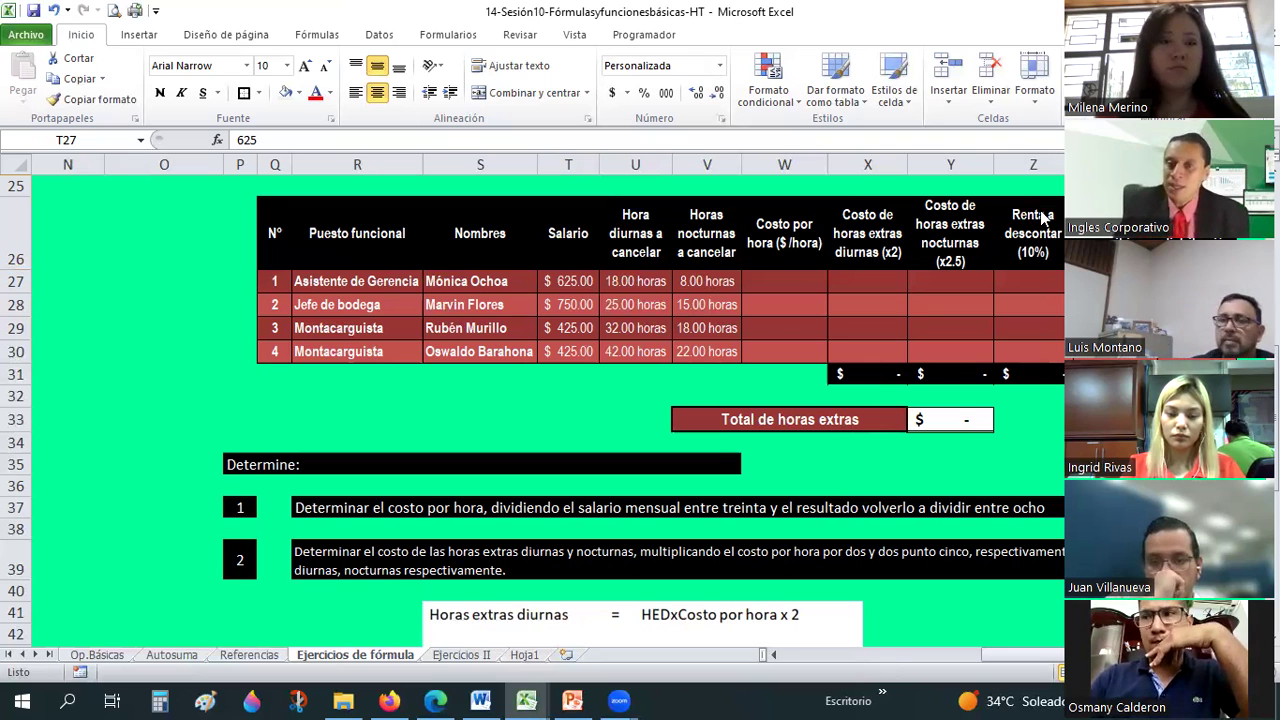
left_click(806, 286)
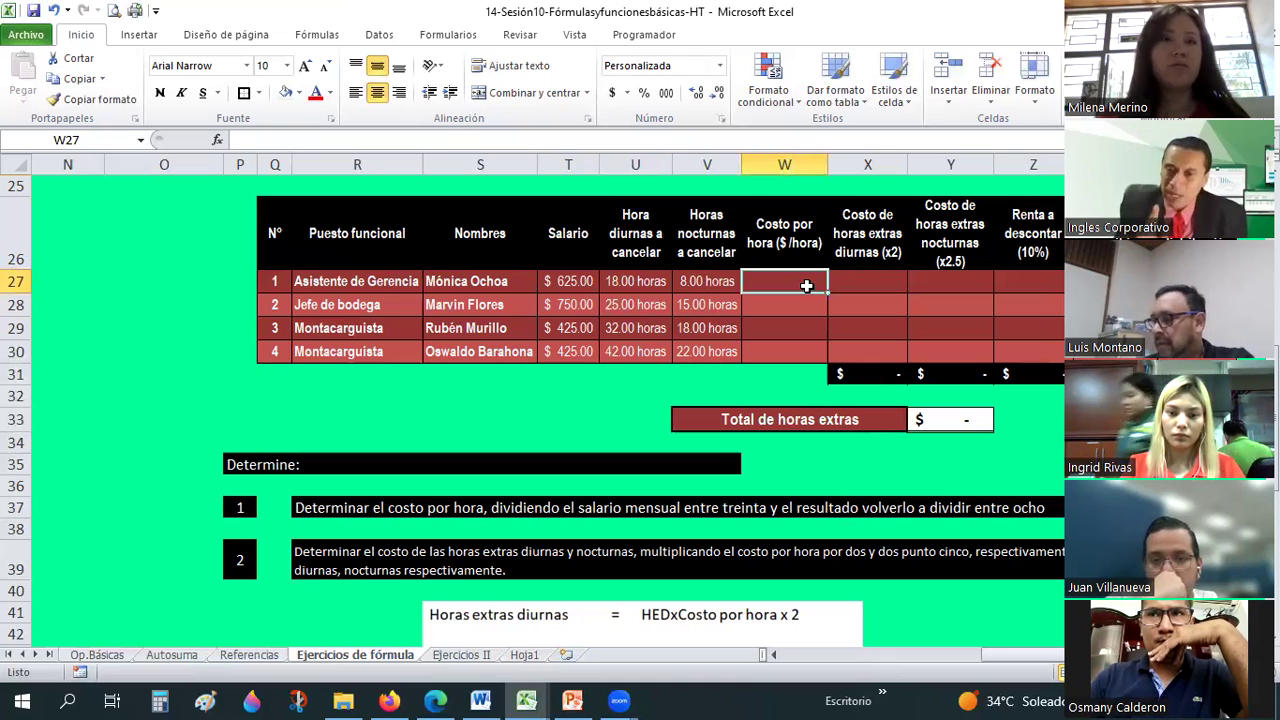
Enter a formula in W27 dividing salary T27 by 30, then by 8, giving $2.6042 per hour
type("=")
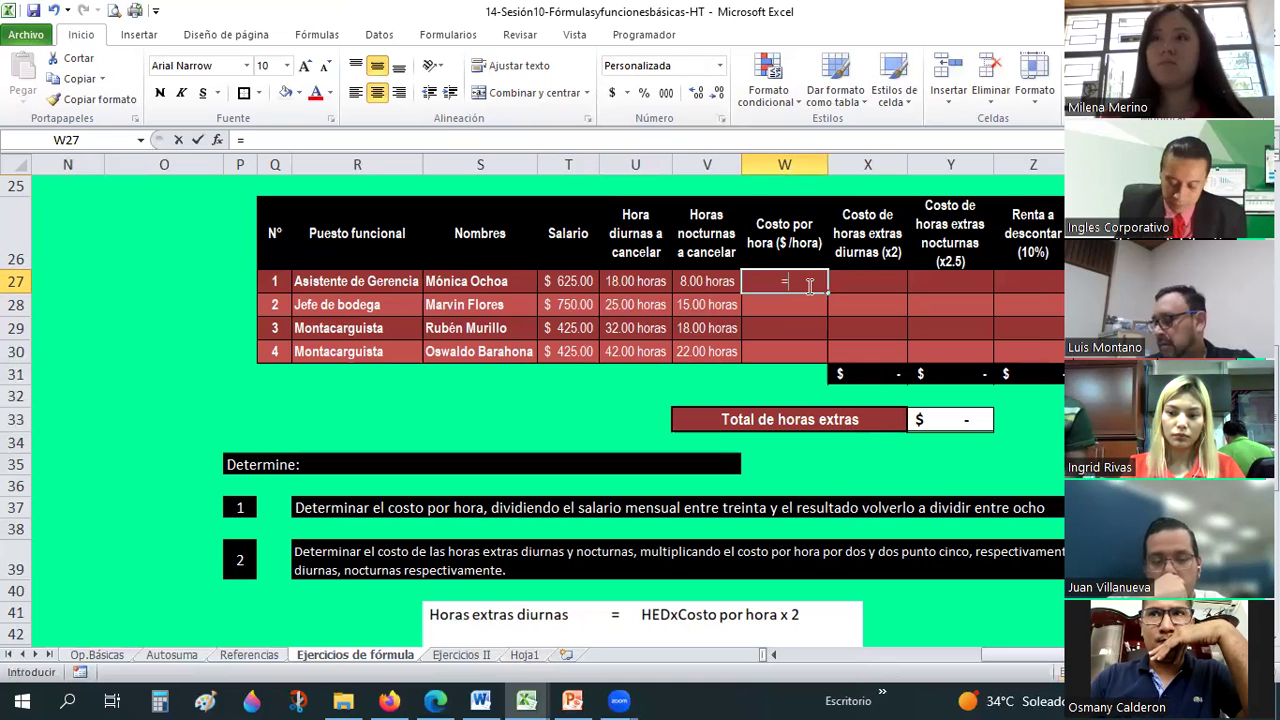
type("((")
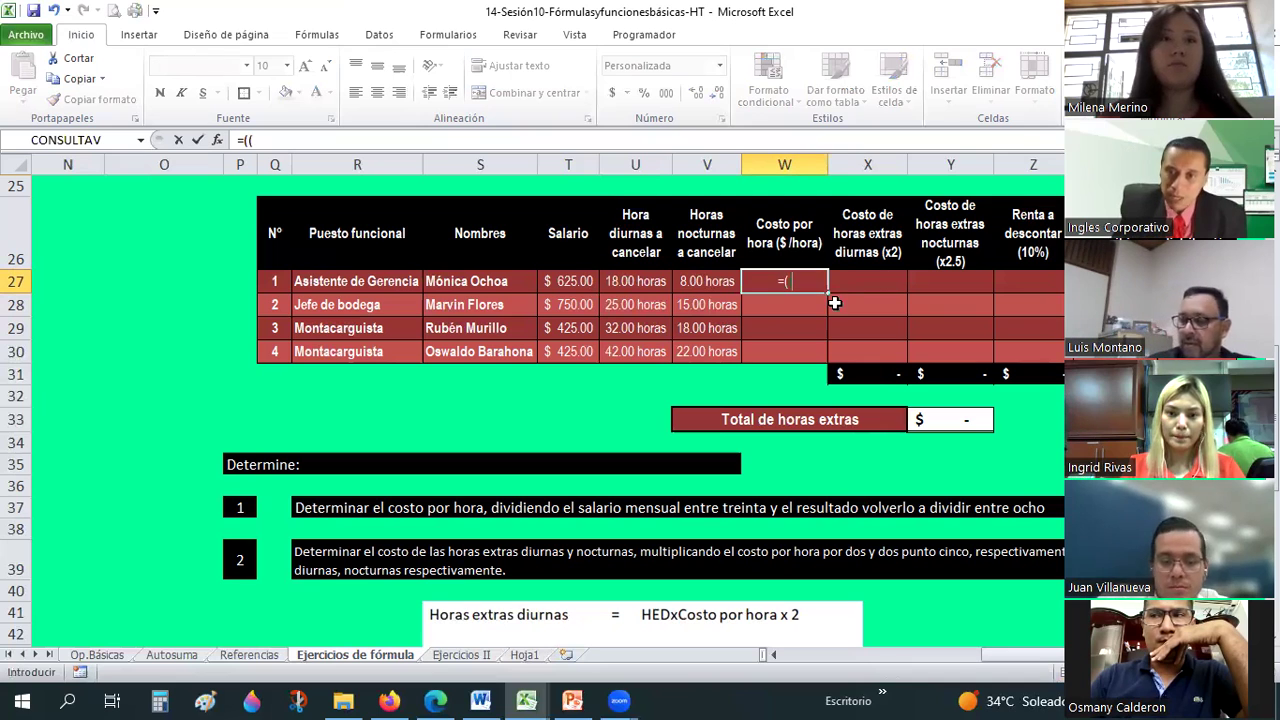
left_click(587, 282)
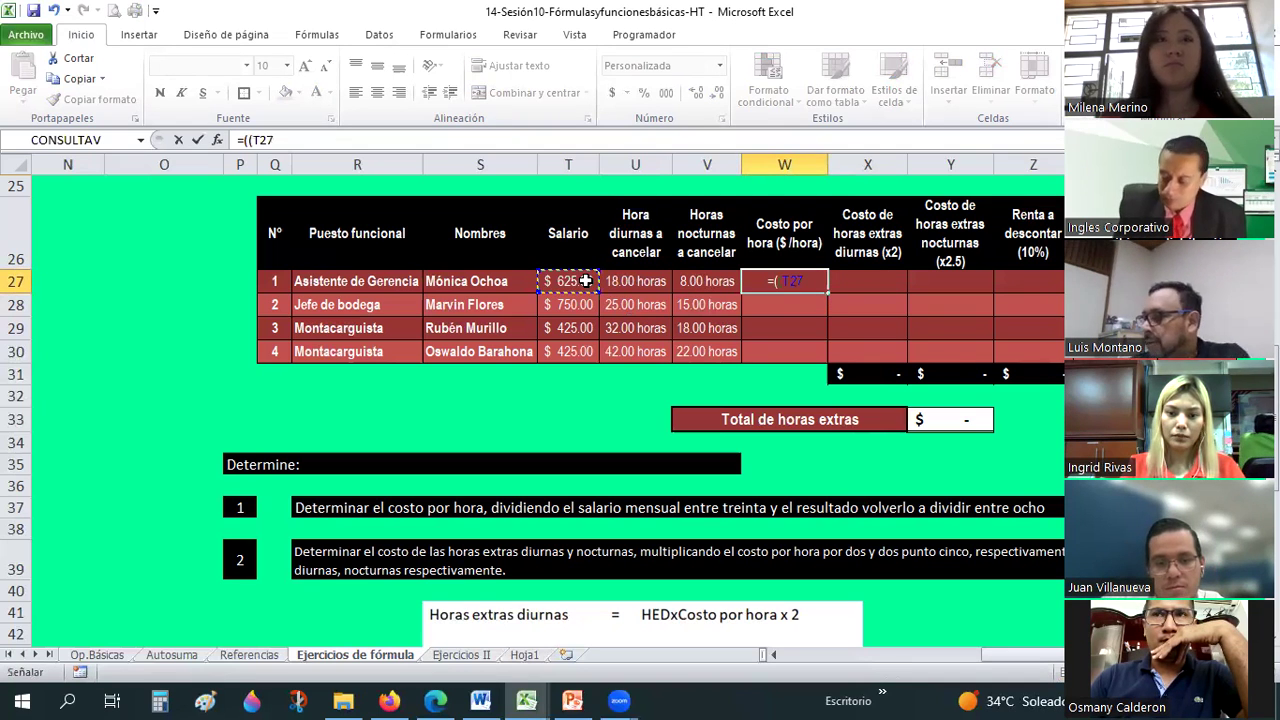
type("/30)/8)")
key("Return")
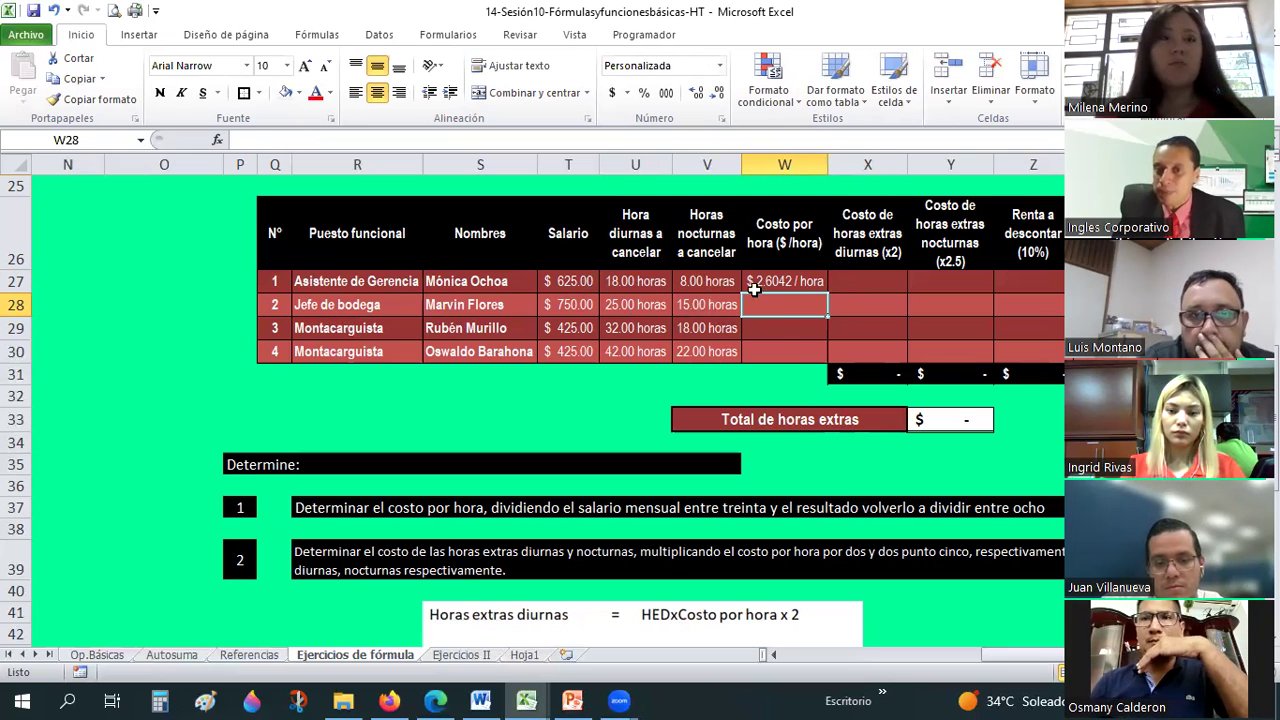
key("Up")
key("Left")
key("Left")
key("Left")
left_click(791, 274)
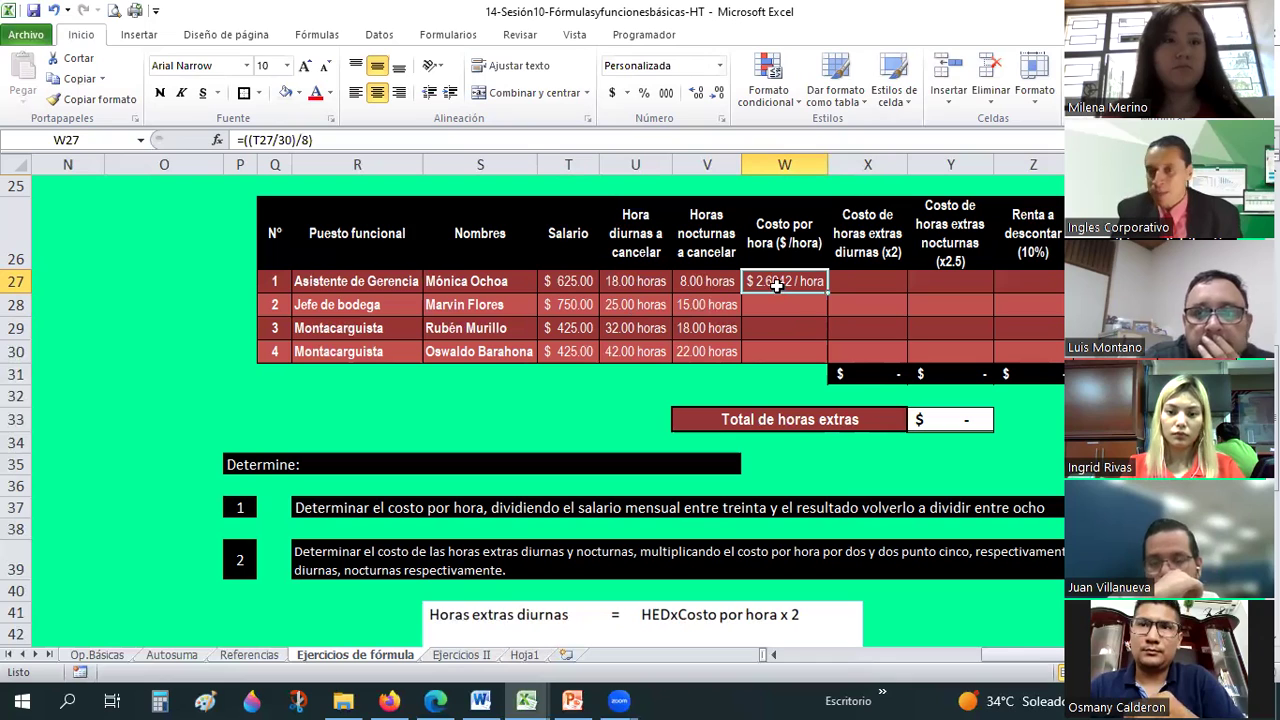
left_click(878, 284)
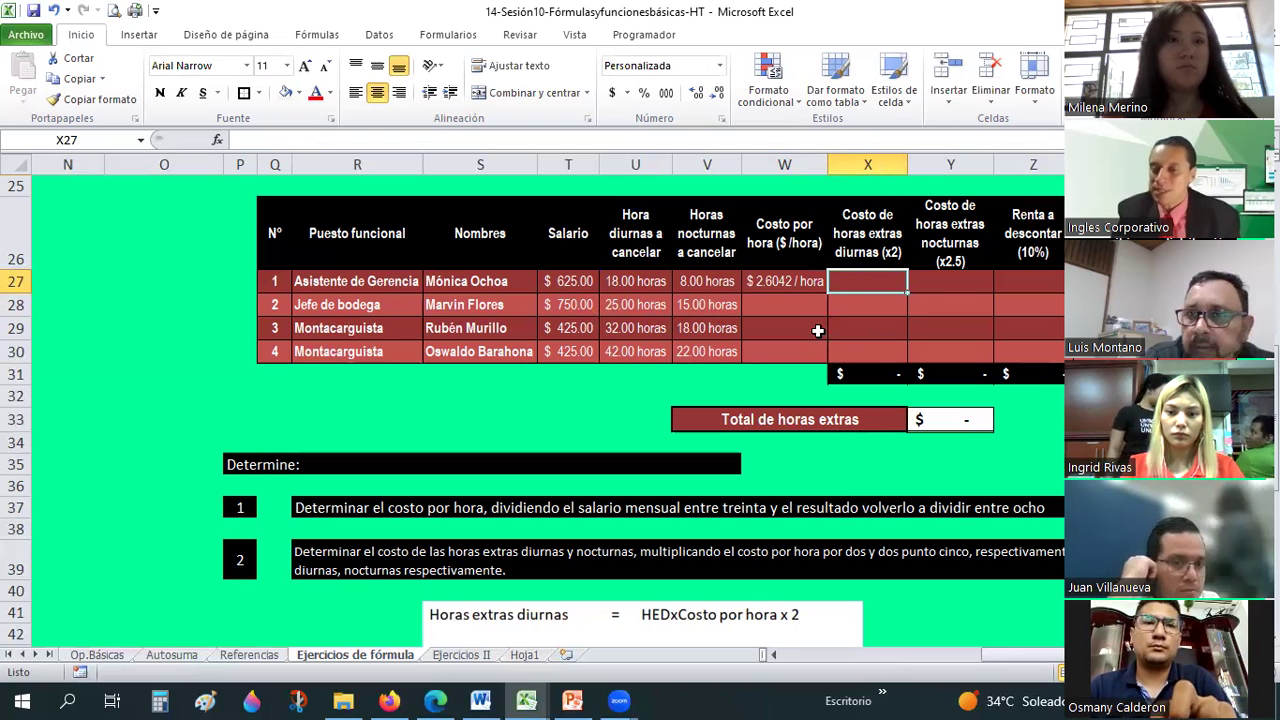
left_click(777, 281)
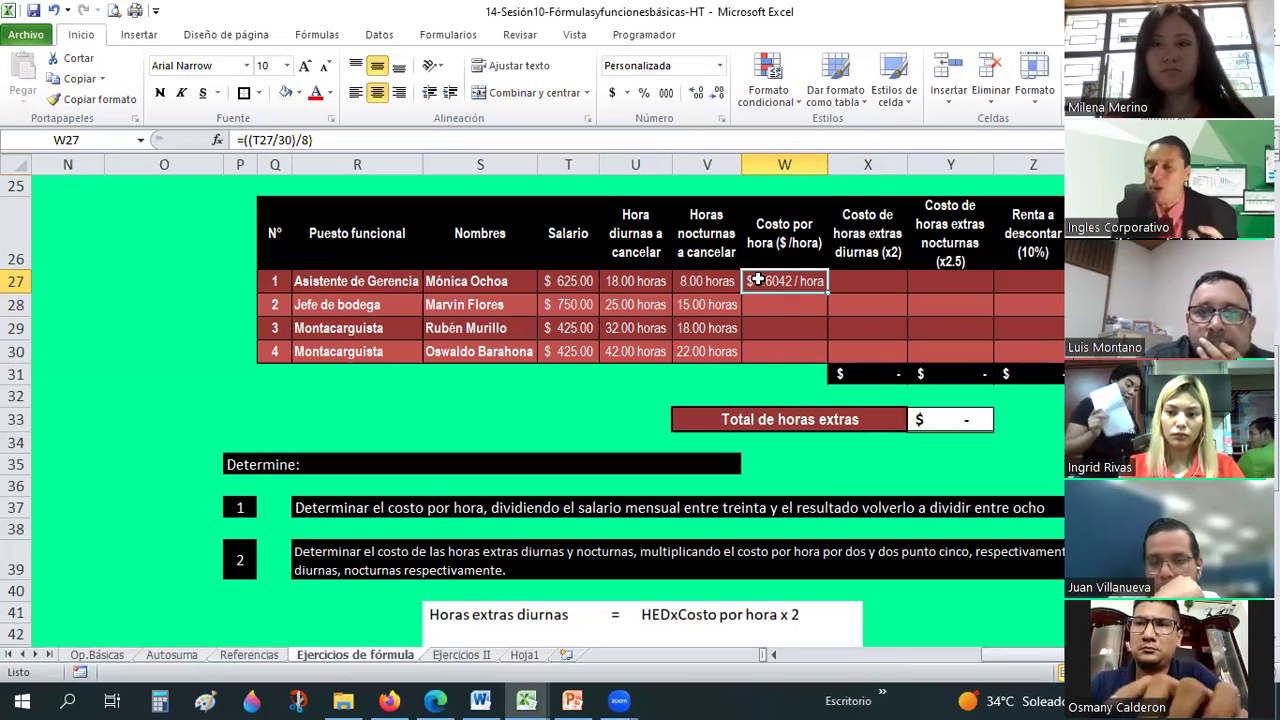
left_click(634, 283)
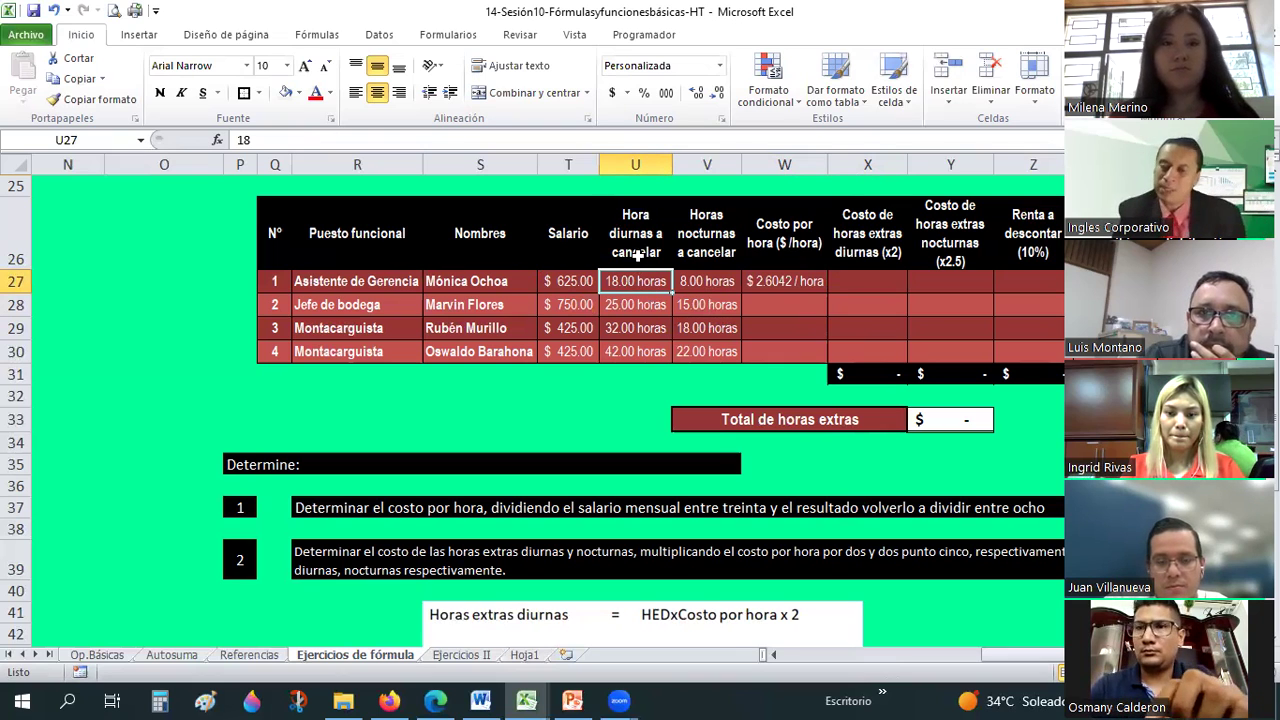
scroll(722, 318, "down", 2)
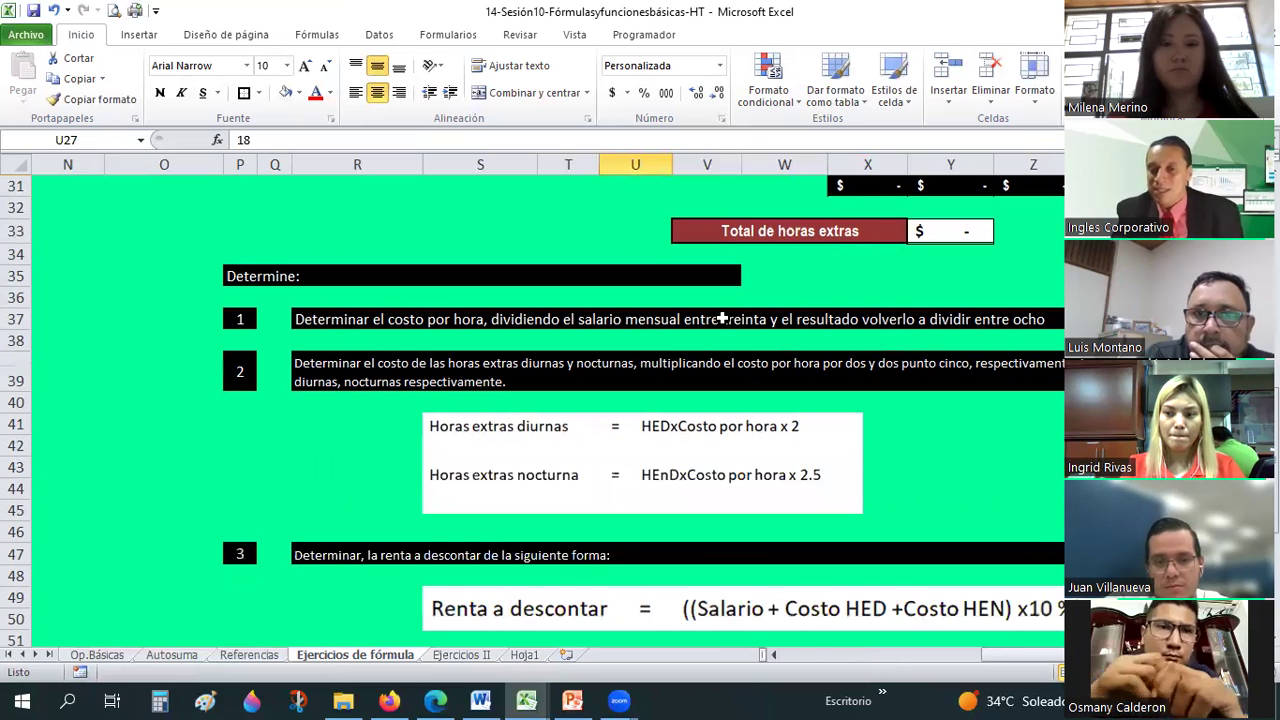
scroll(857, 354, "down", 1)
scroll(815, 331, "up", 3)
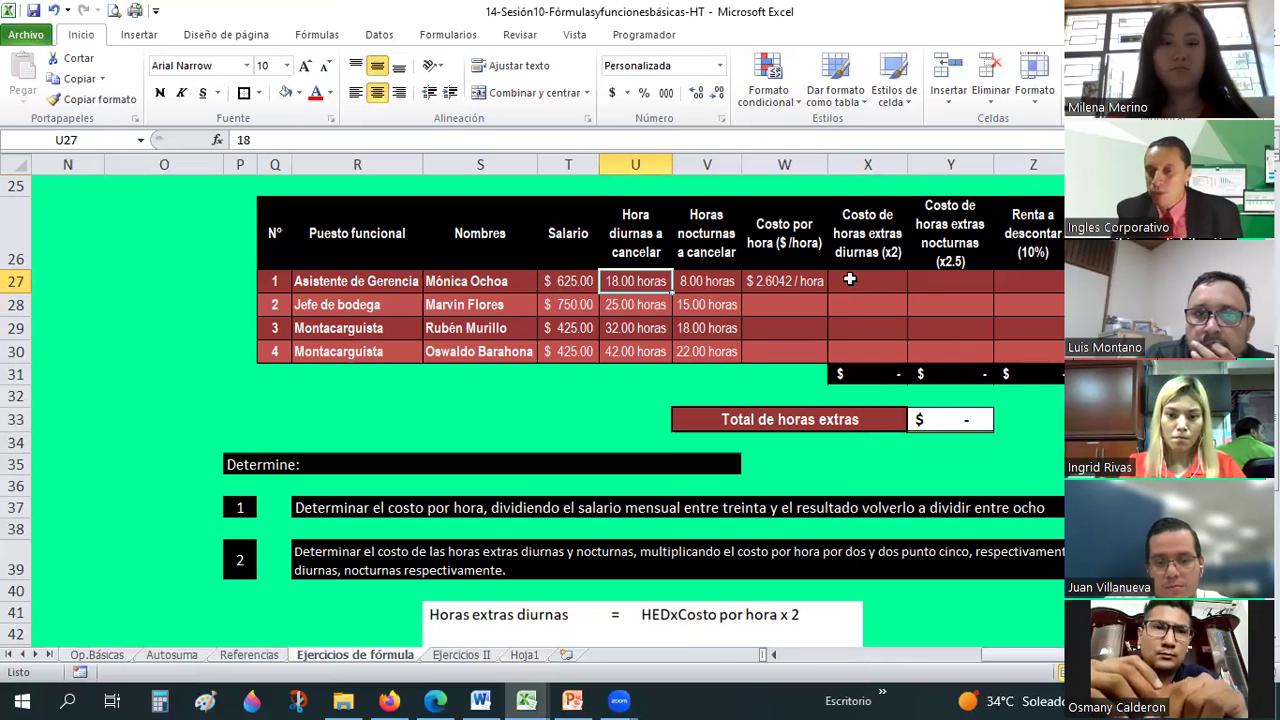
left_click(862, 282)
scroll(600, 374, "down", 2)
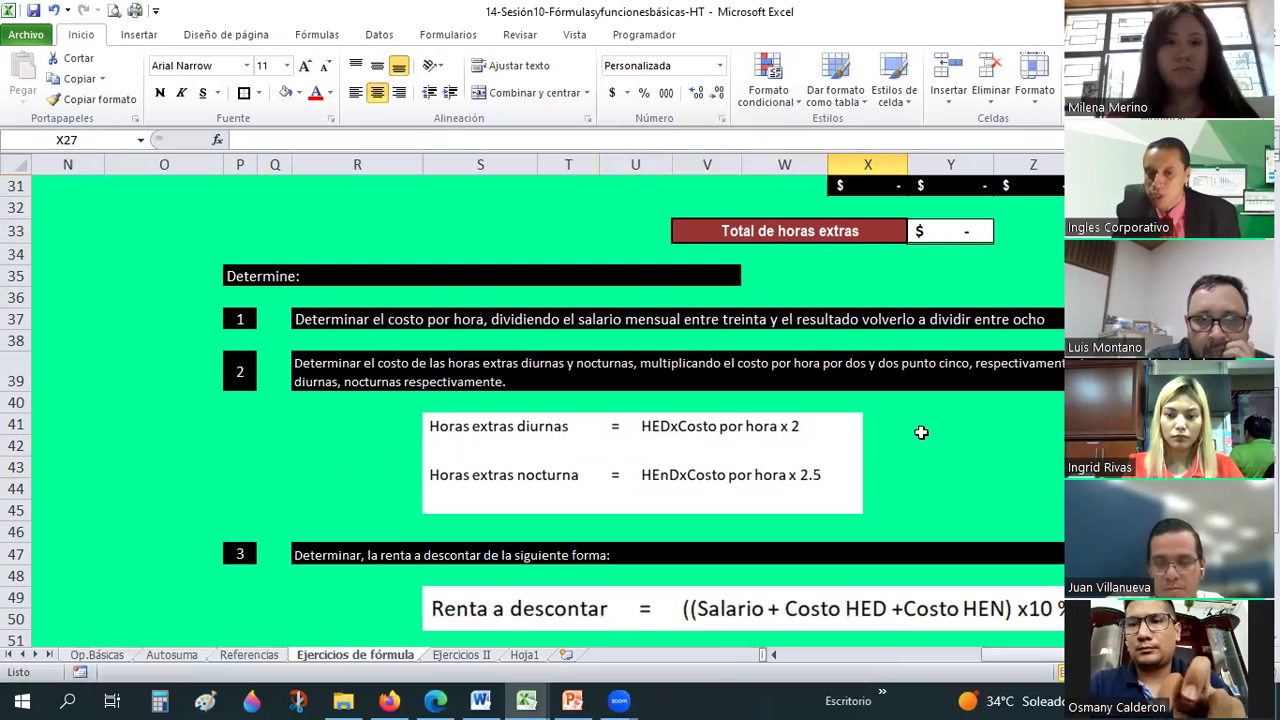
scroll(921, 432, "down", 1)
scroll(910, 415, "up", 4)
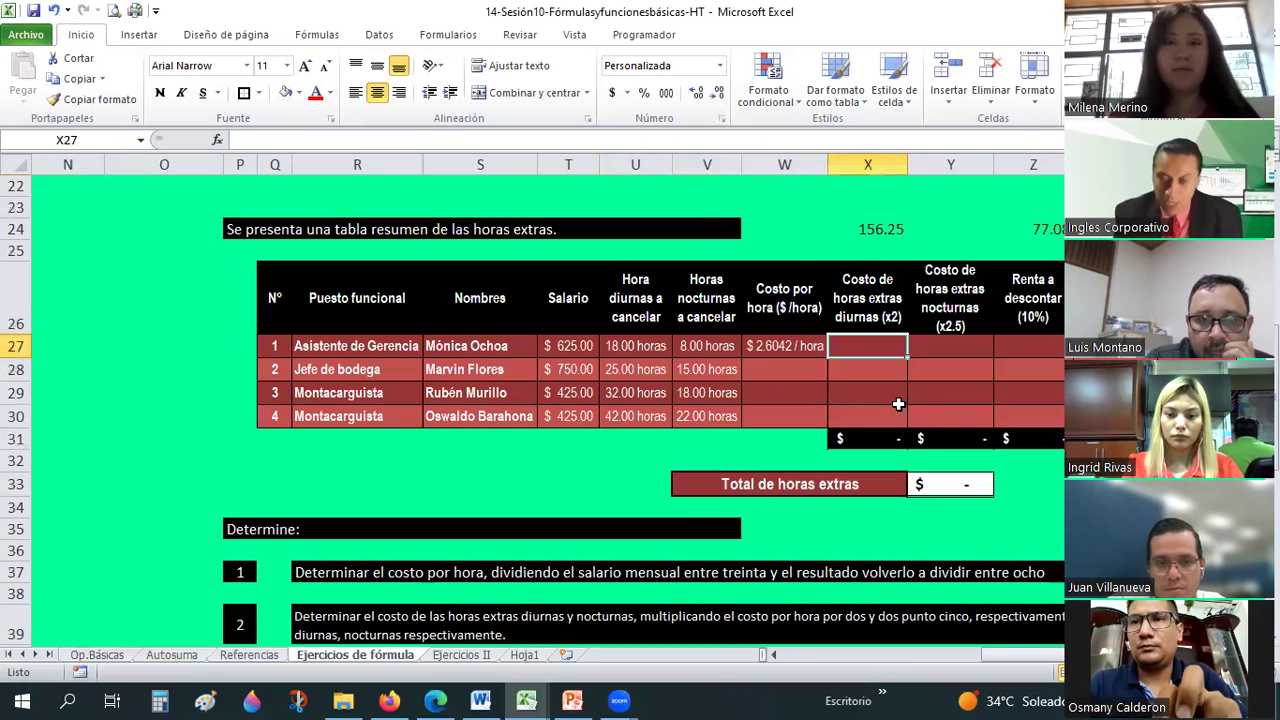
Enter =(W27*U27*2 in X27 for a daytime overtime cost of $93.7500
type("=(")
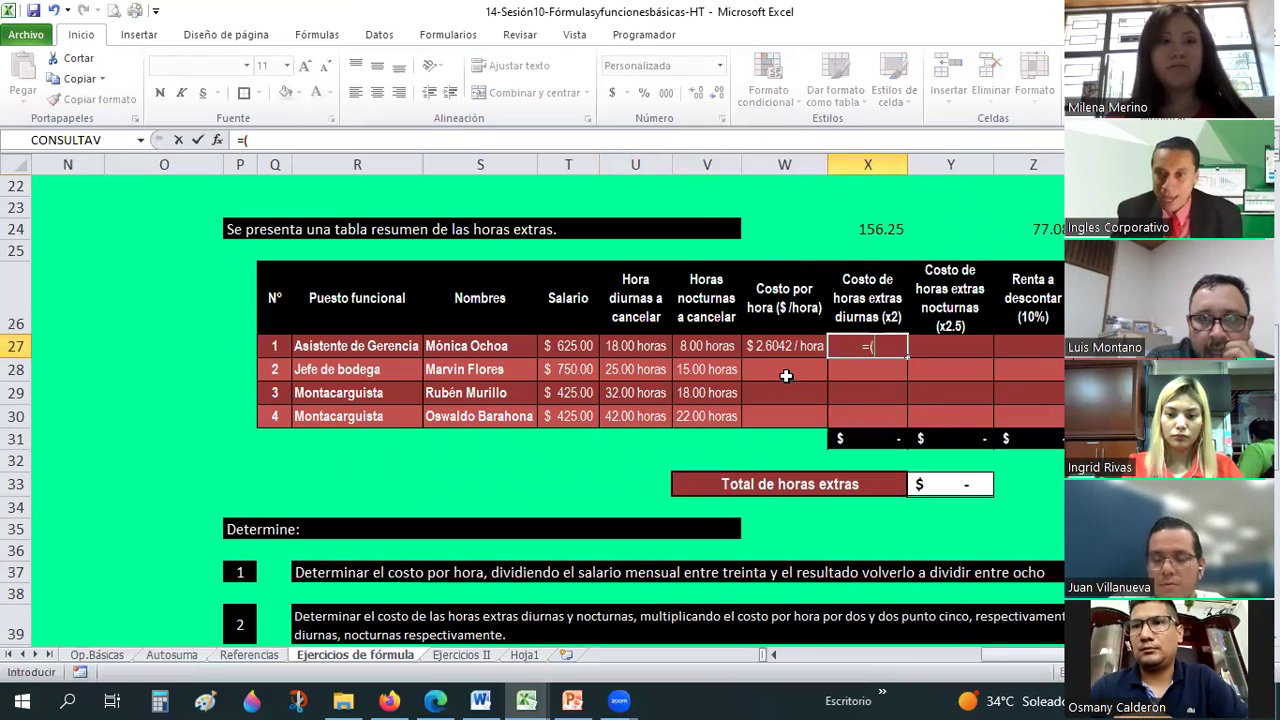
left_click(769, 345)
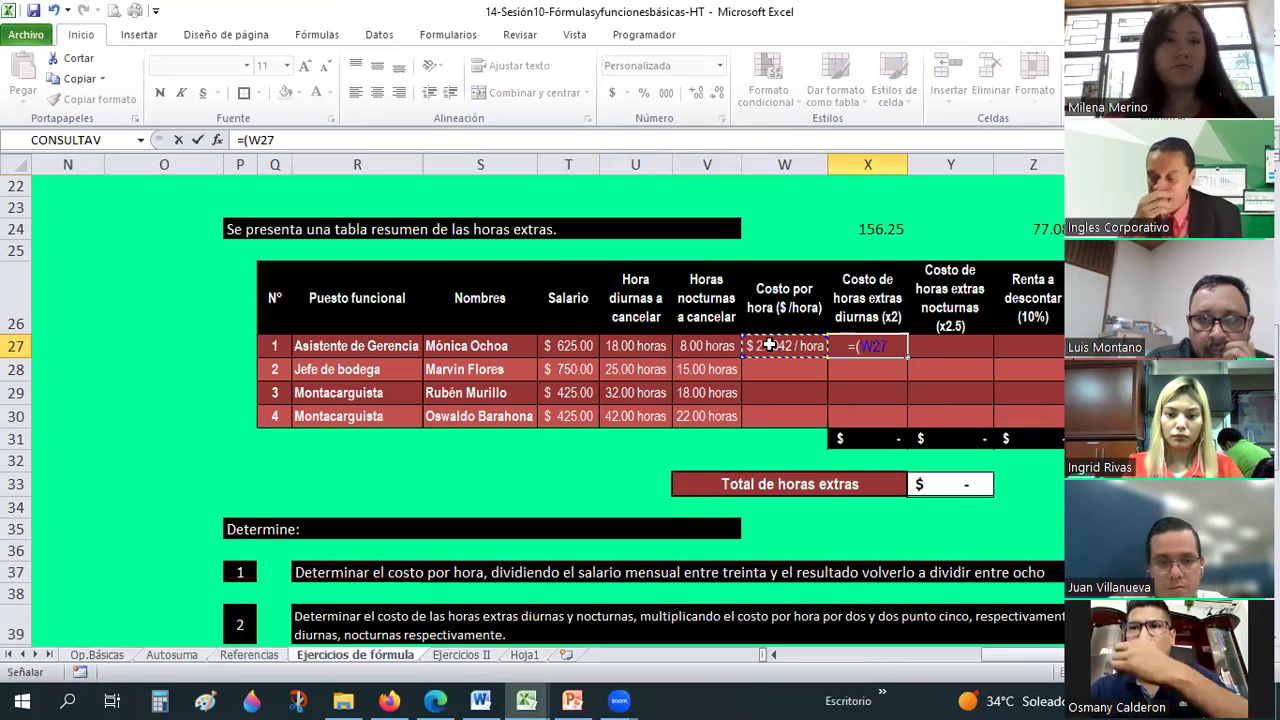
type("*")
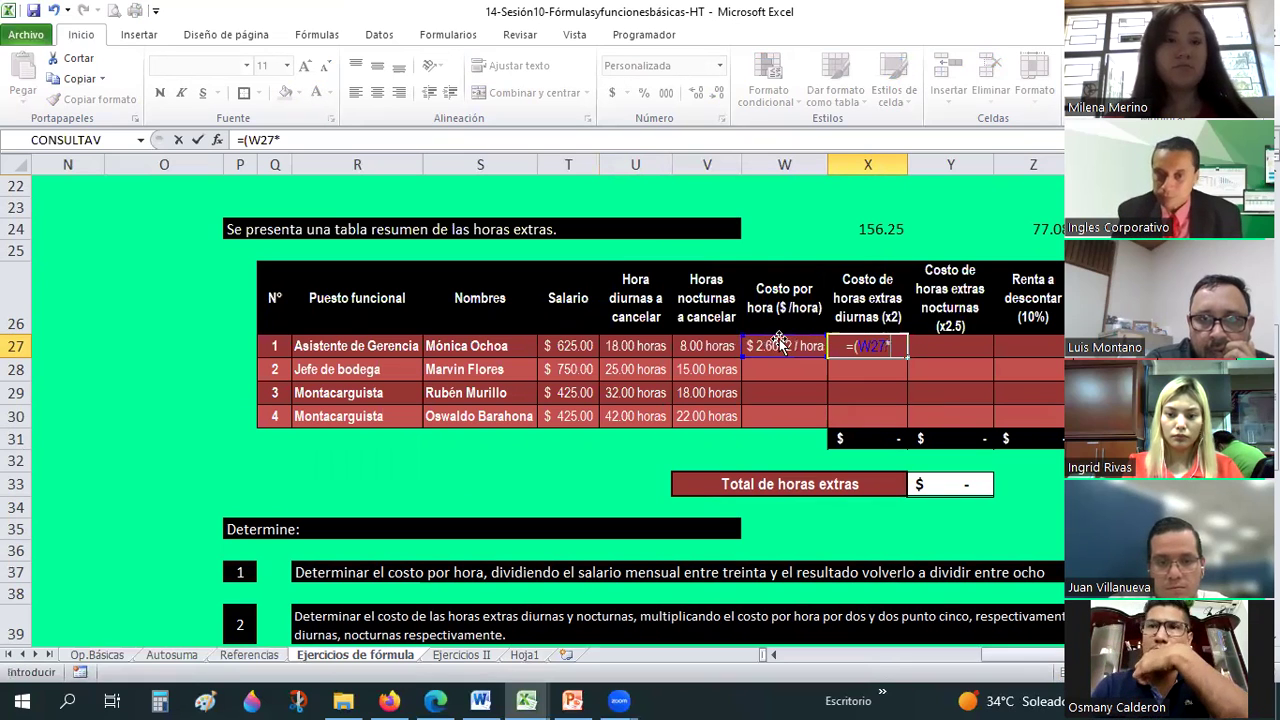
left_click(638, 345)
type("*2")
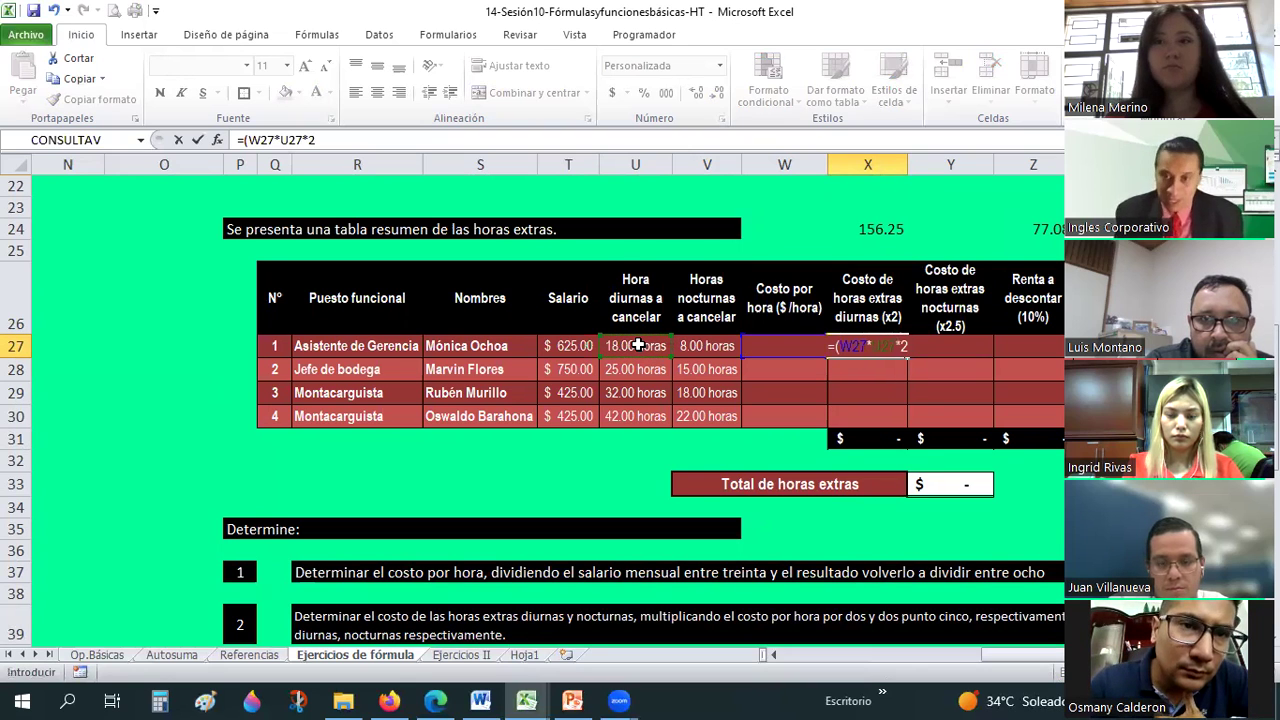
key("Return")
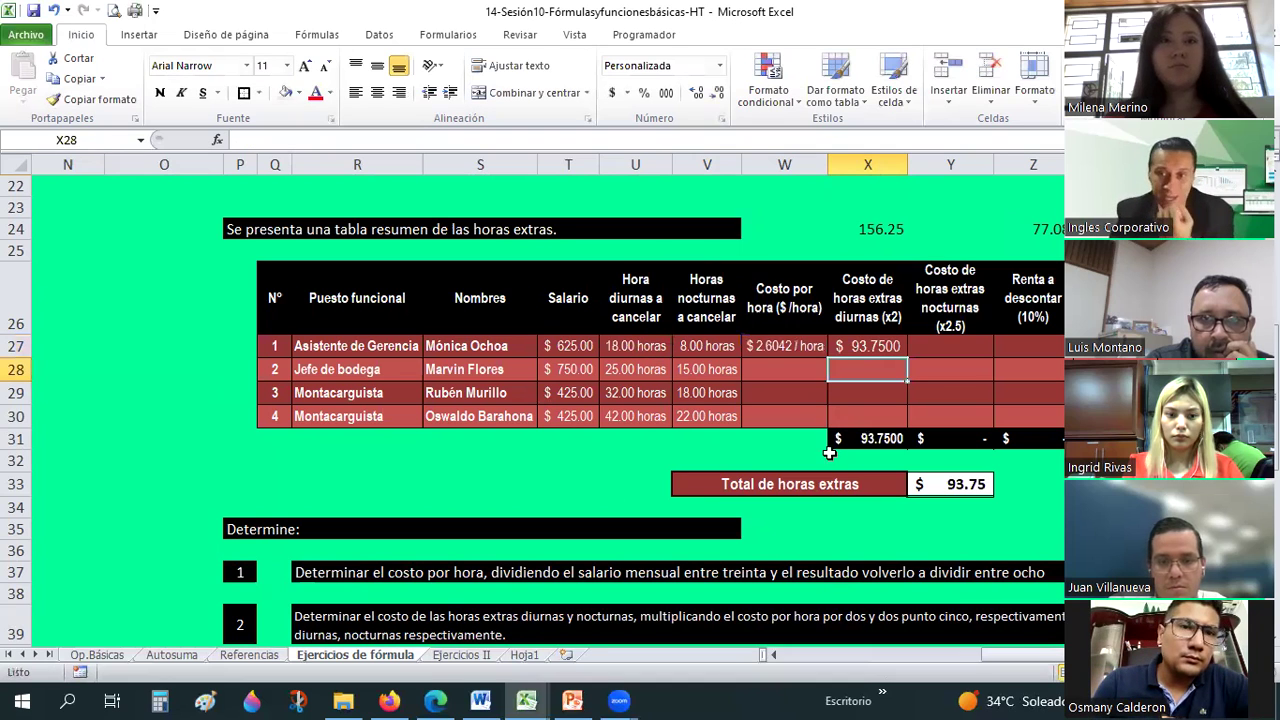
left_click(864, 346)
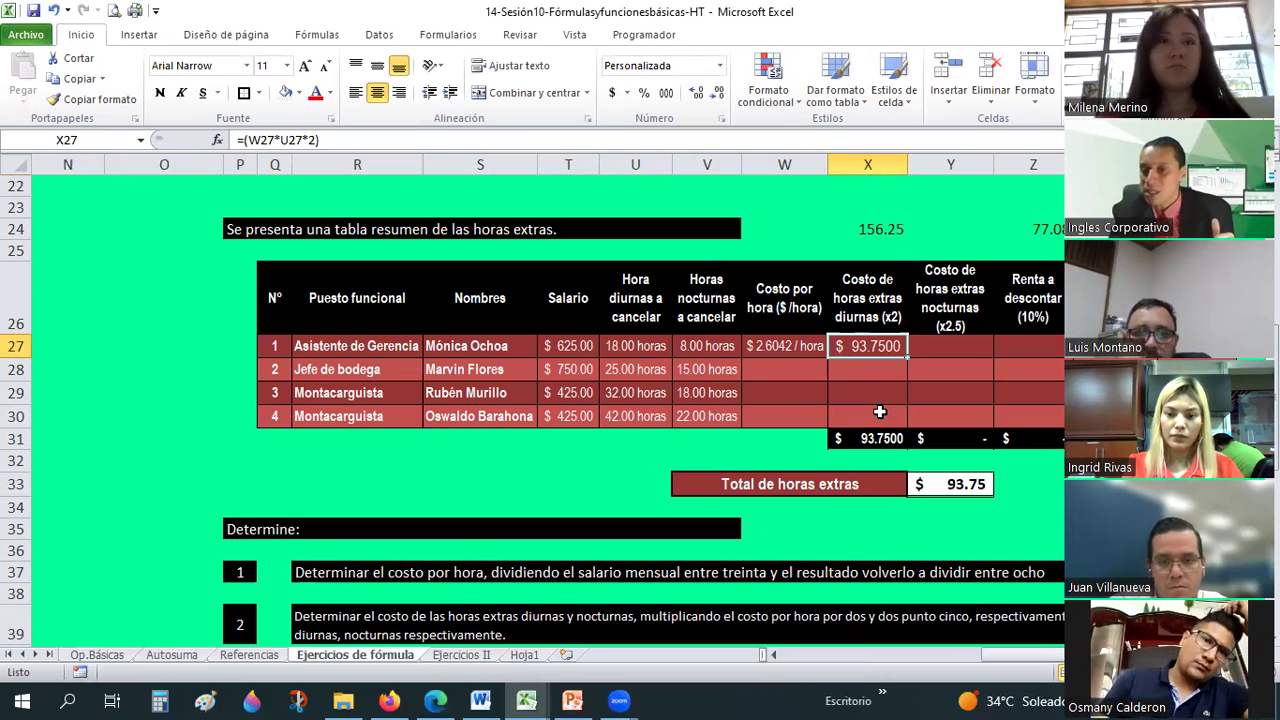
left_click(941, 346)
type("=(")
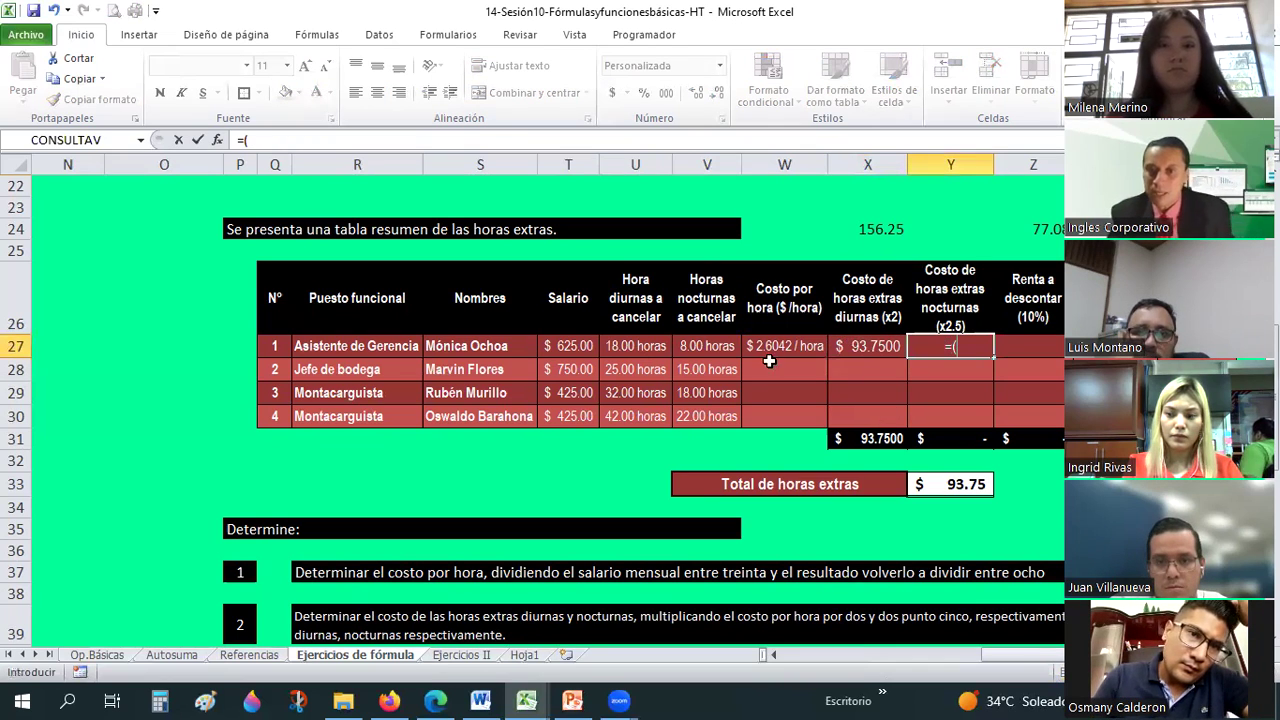
left_click(770, 347)
type("*")
left_click(703, 346)
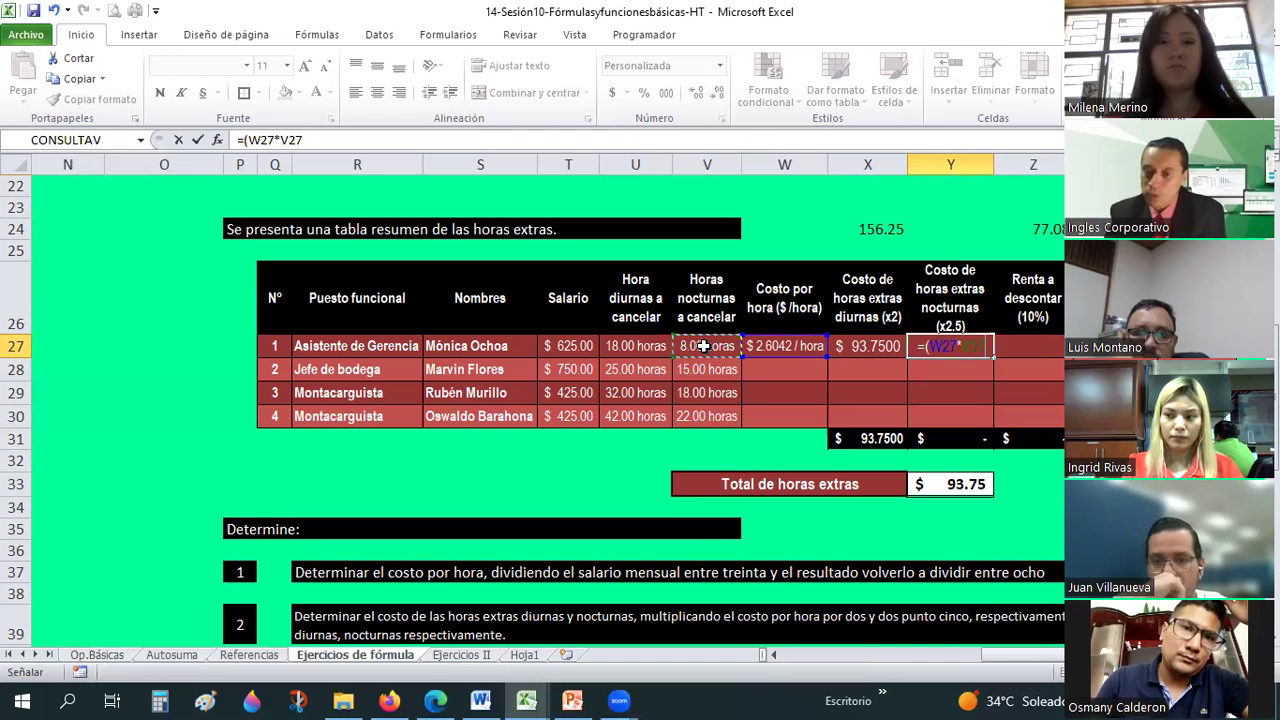
type("*2.5)")
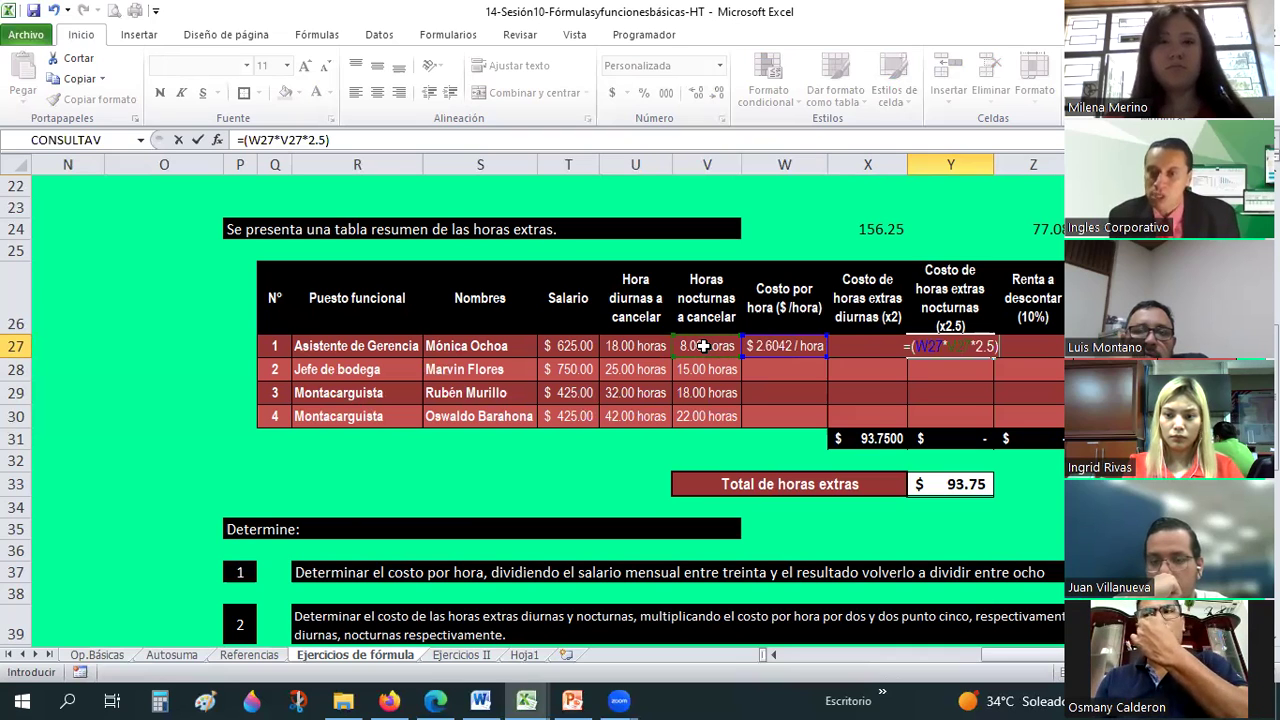
key("Return")
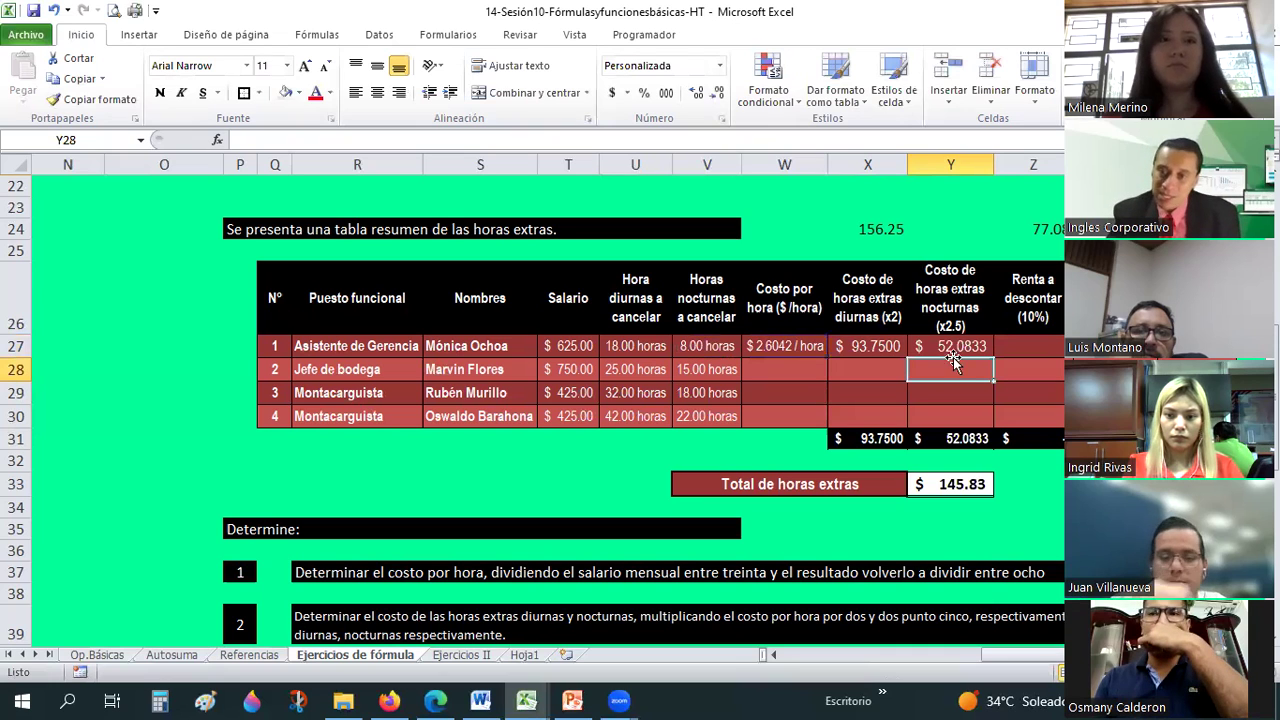
left_click(955, 346)
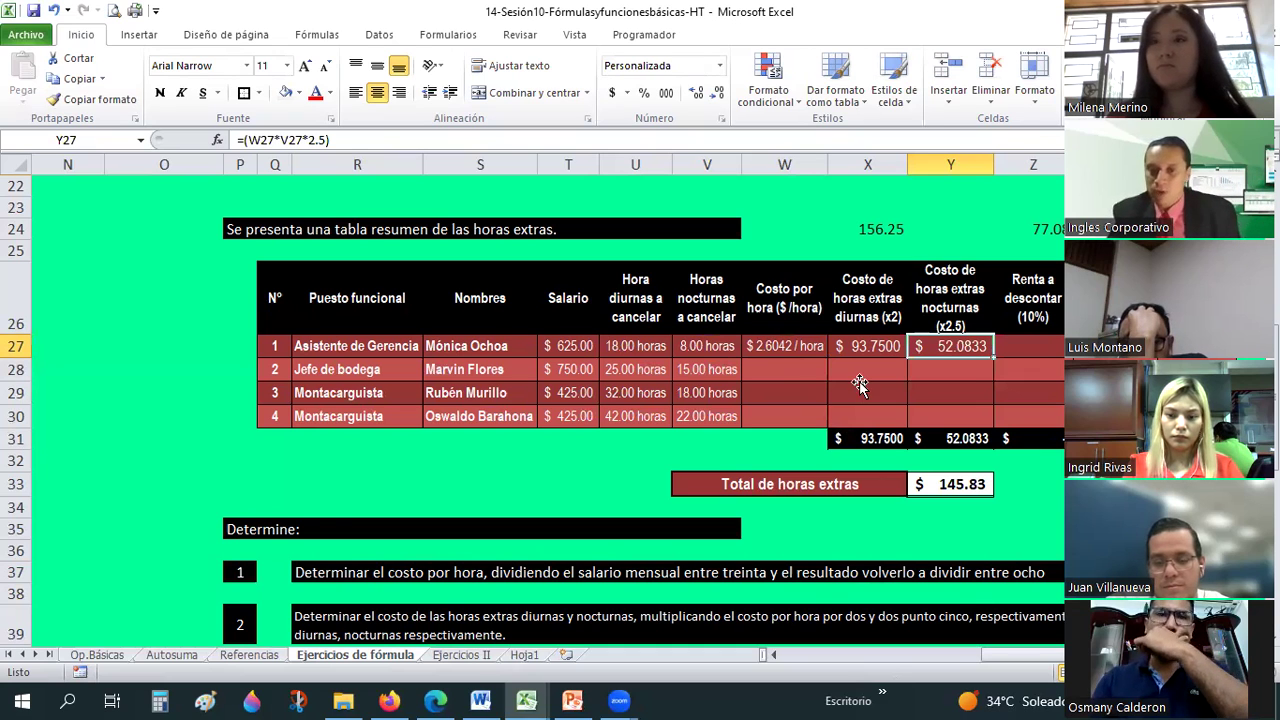
scroll(859, 381, "down", 5)
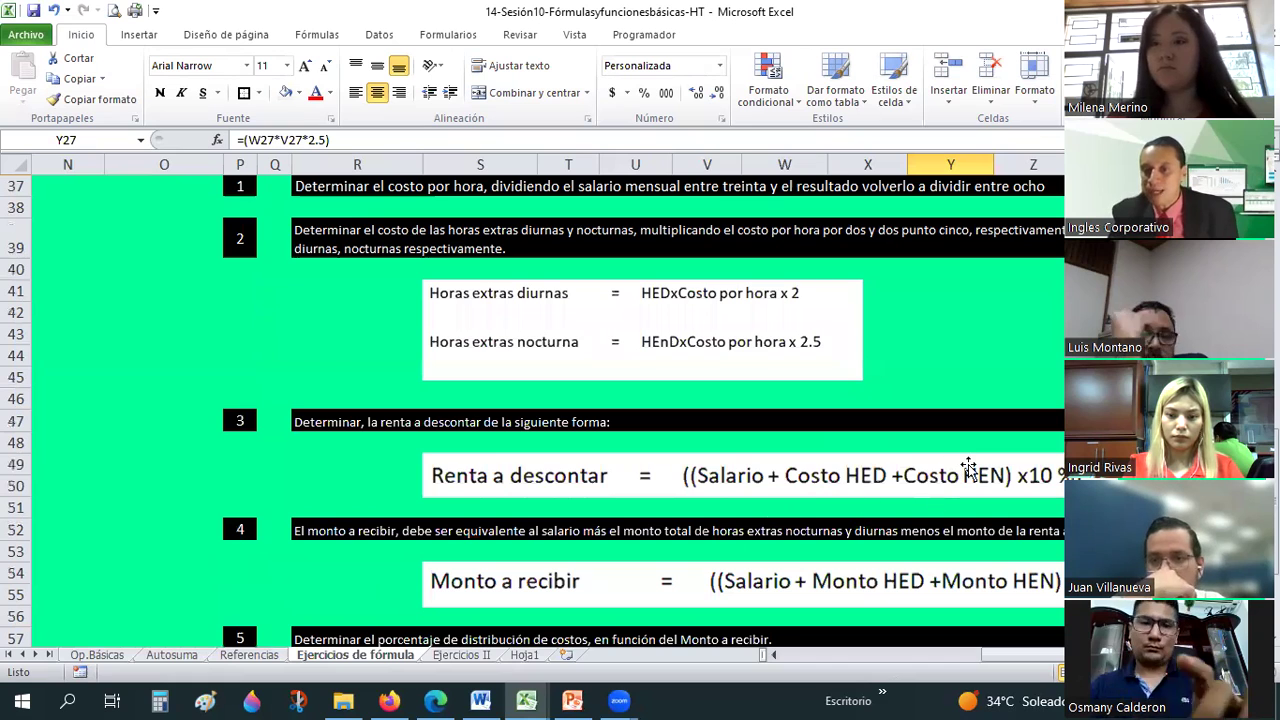
scroll(1020, 333, "up", 5)
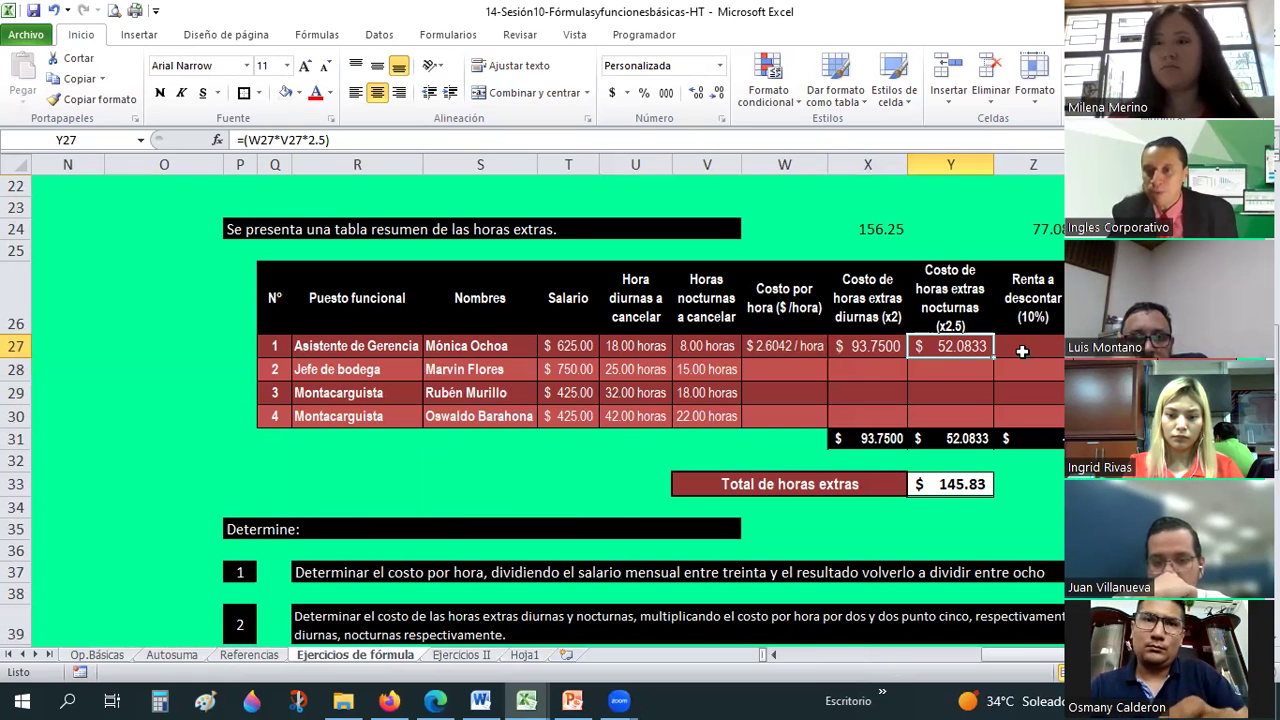
left_click(1022, 351)
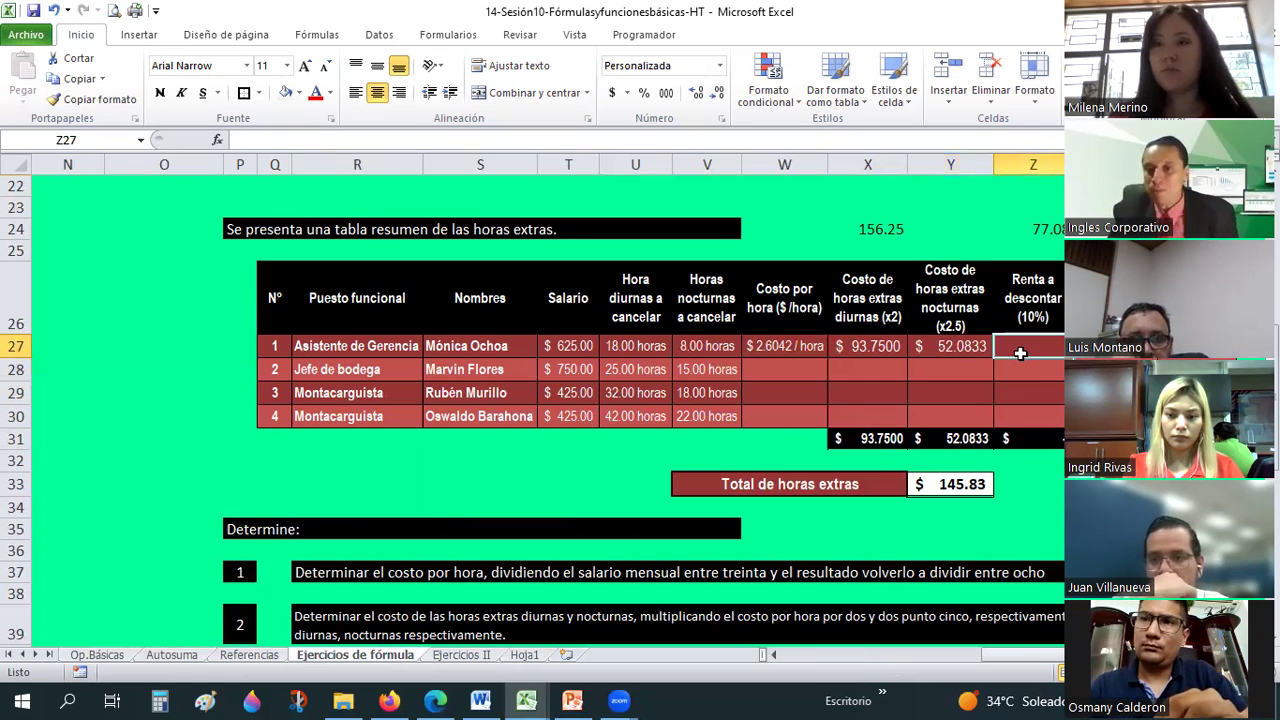
scroll(838, 480, "down", 6)
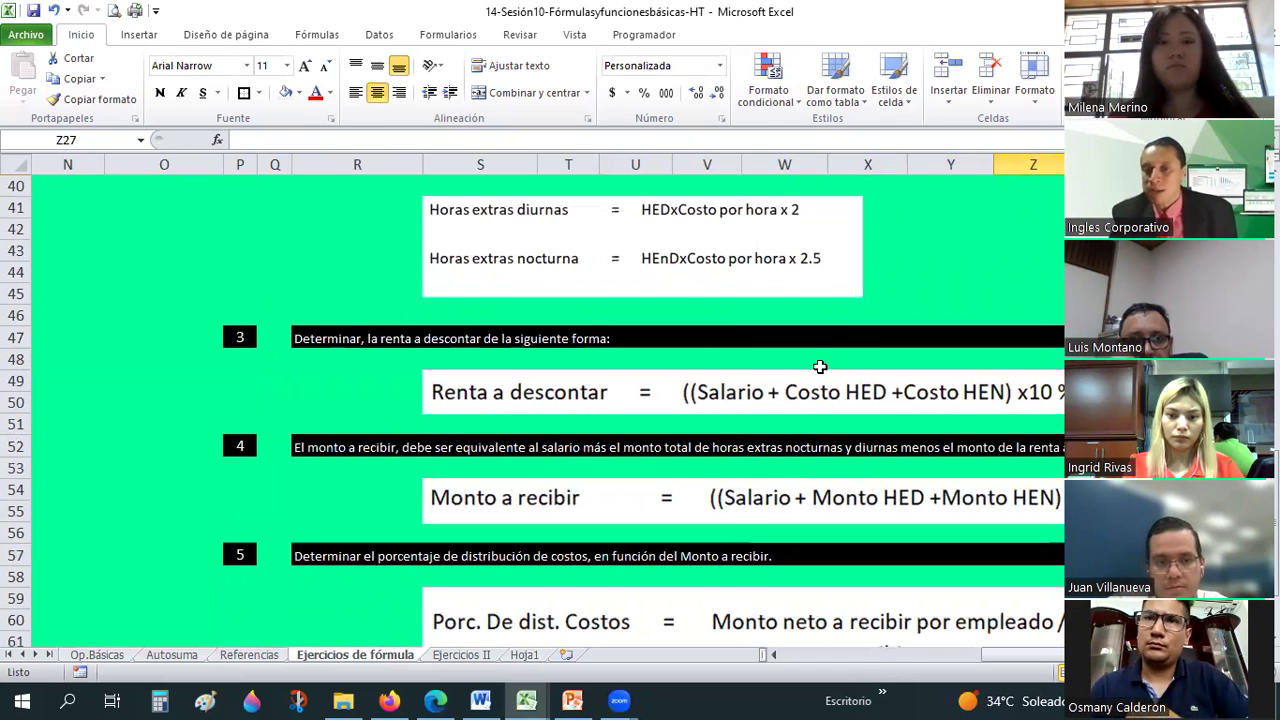
scroll(835, 365, "up", 4)
scroll(856, 355, "up", 2)
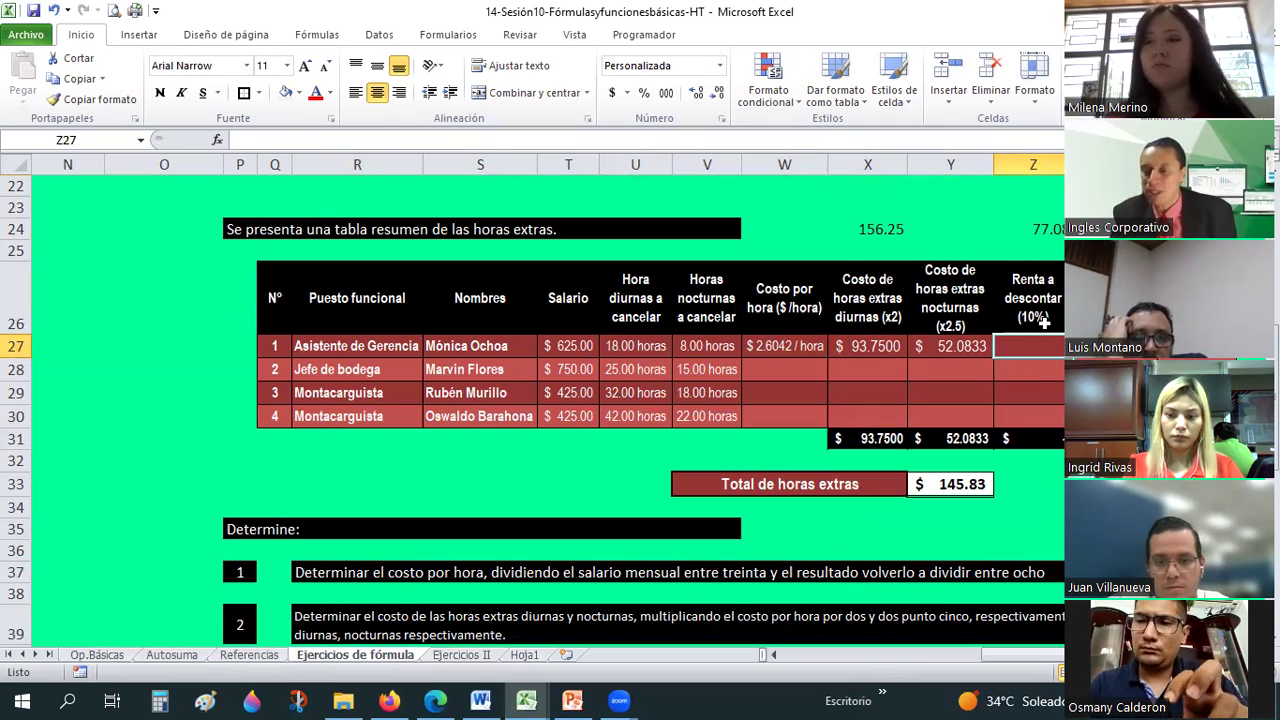
Build the tax formula =(T27+X27+Y27)*10% in Z27 from salary and both overtime costs
type("=(")
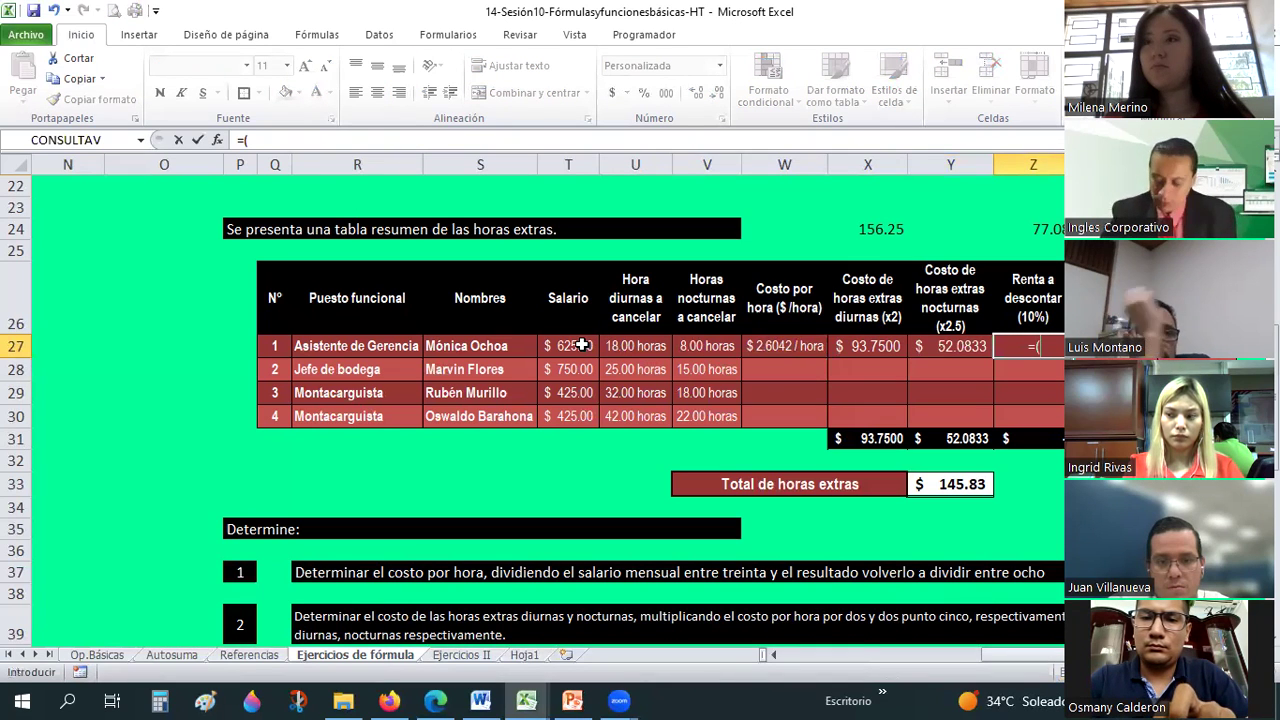
left_click(582, 345)
type("+")
left_click(872, 350)
type("+")
left_click(967, 345)
type("+")
key("BackSpace")
type(")*10%")
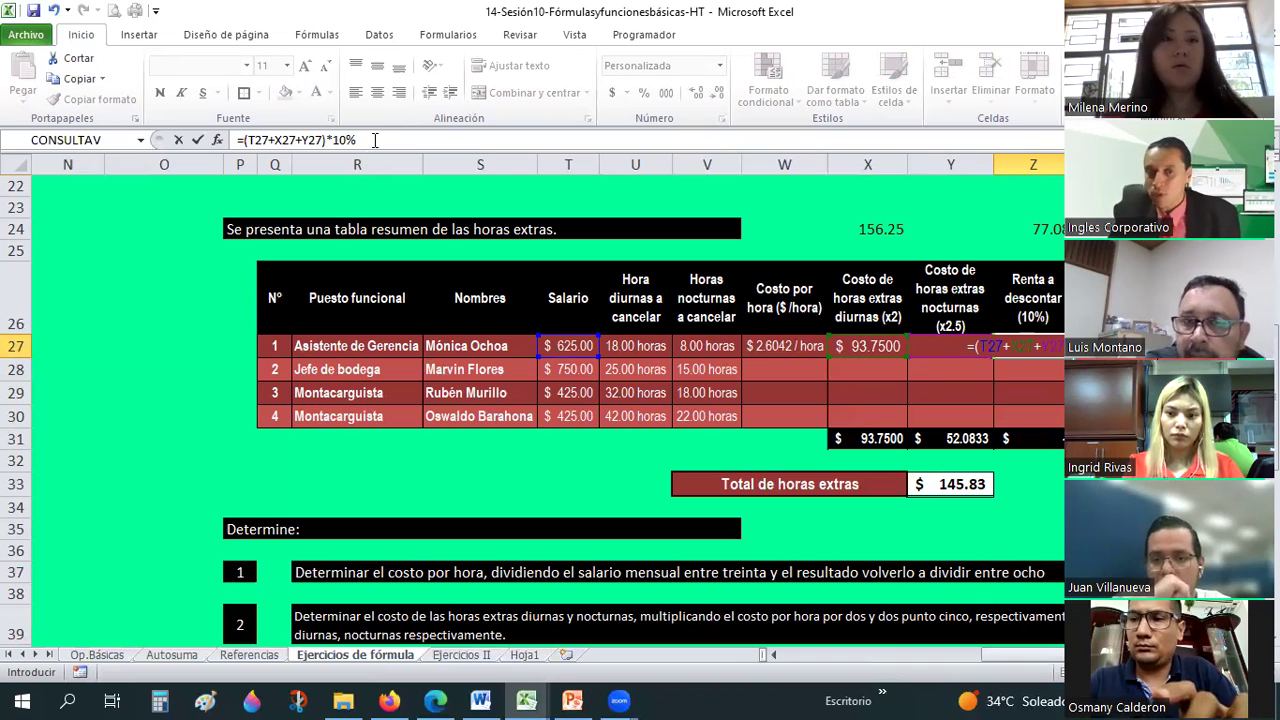
Rework the 10% rate in the tax formula and confirm it, giving $ 77.0833
left_click_drag(333, 140, 397, 142)
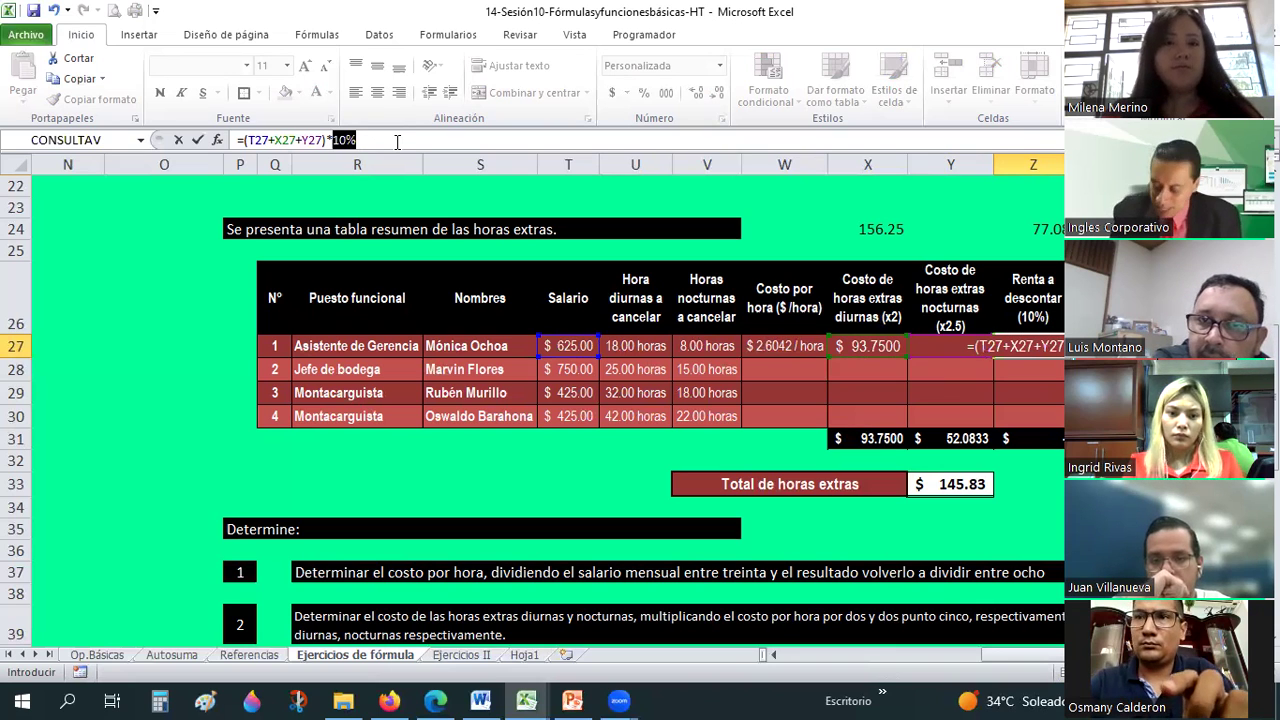
type("0.1")
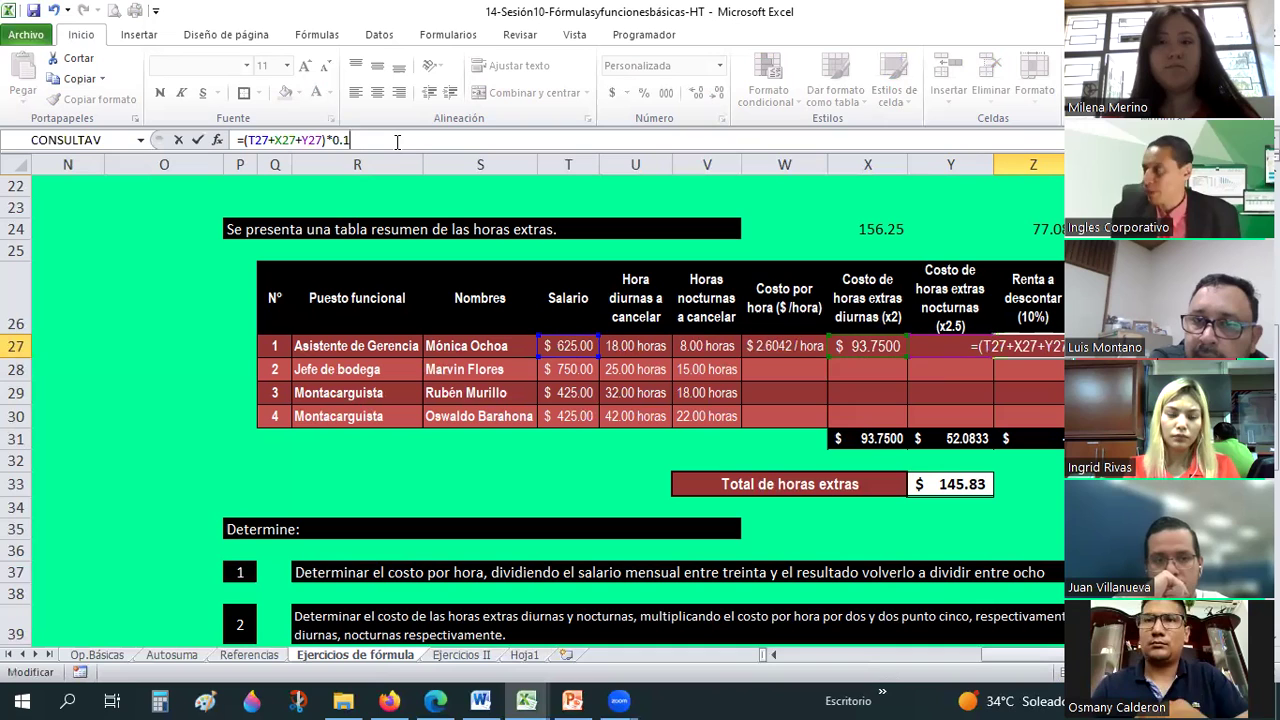
key("BackSpace")
key("BackSpace")
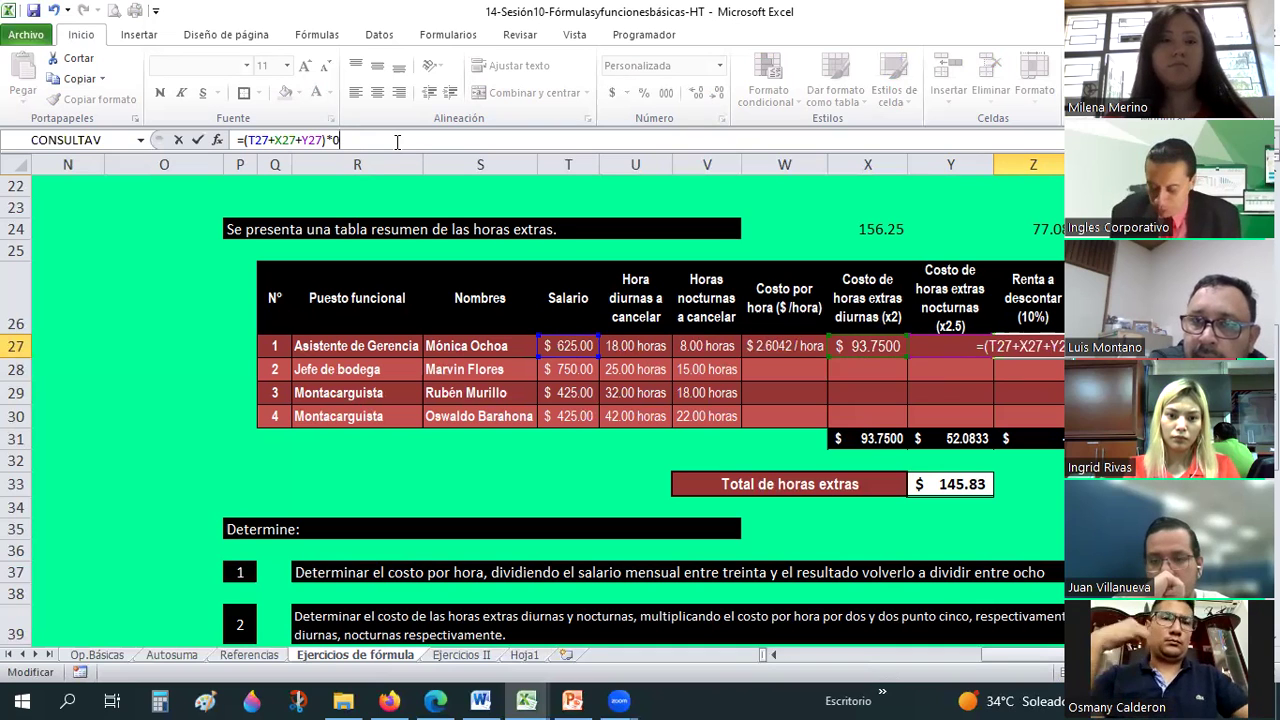
key("BackSpace")
type("10")
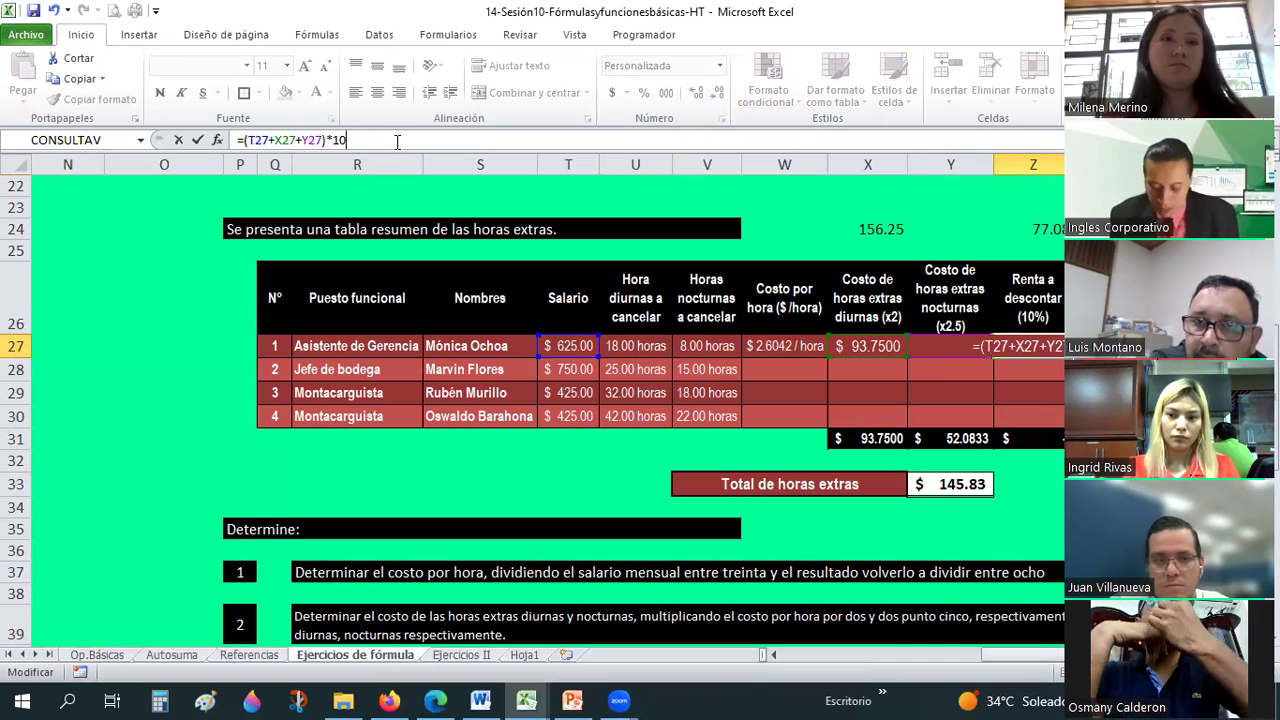
type("%")
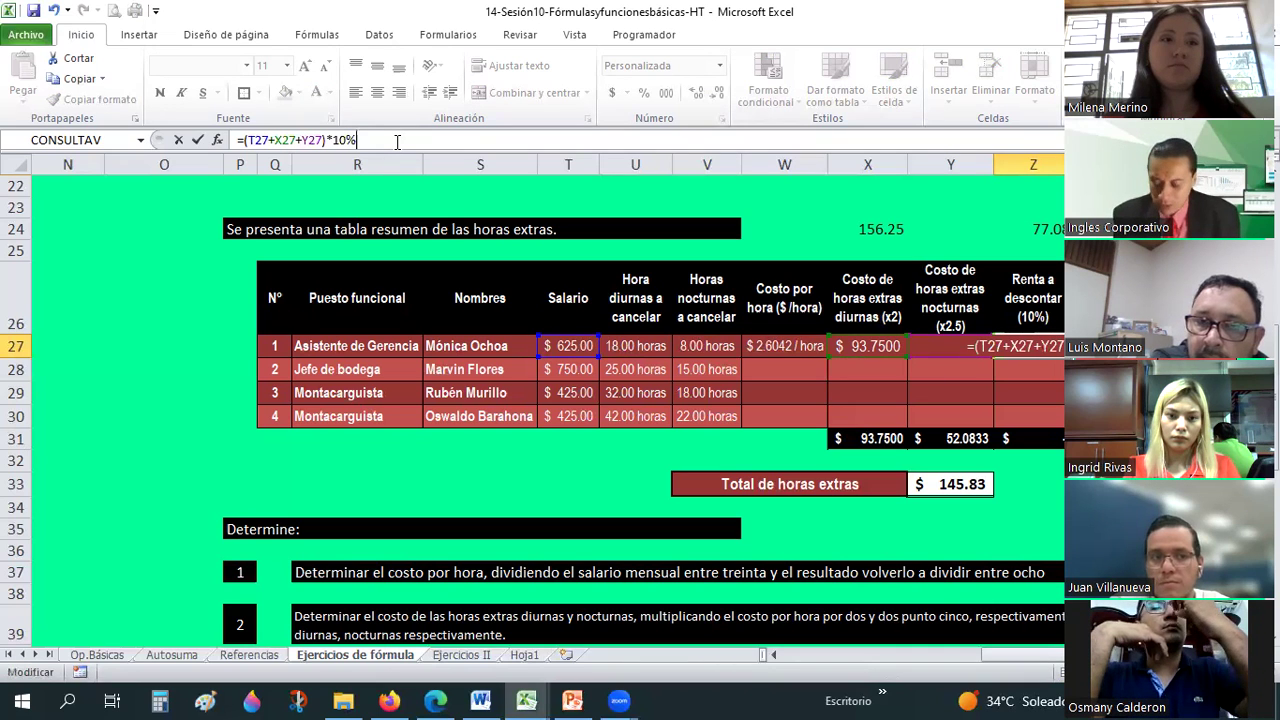
key("BackSpace")
key("BackSpace")
key("BackSpace")
type("0.1")
key("BackSpace")
key("BackSpace")
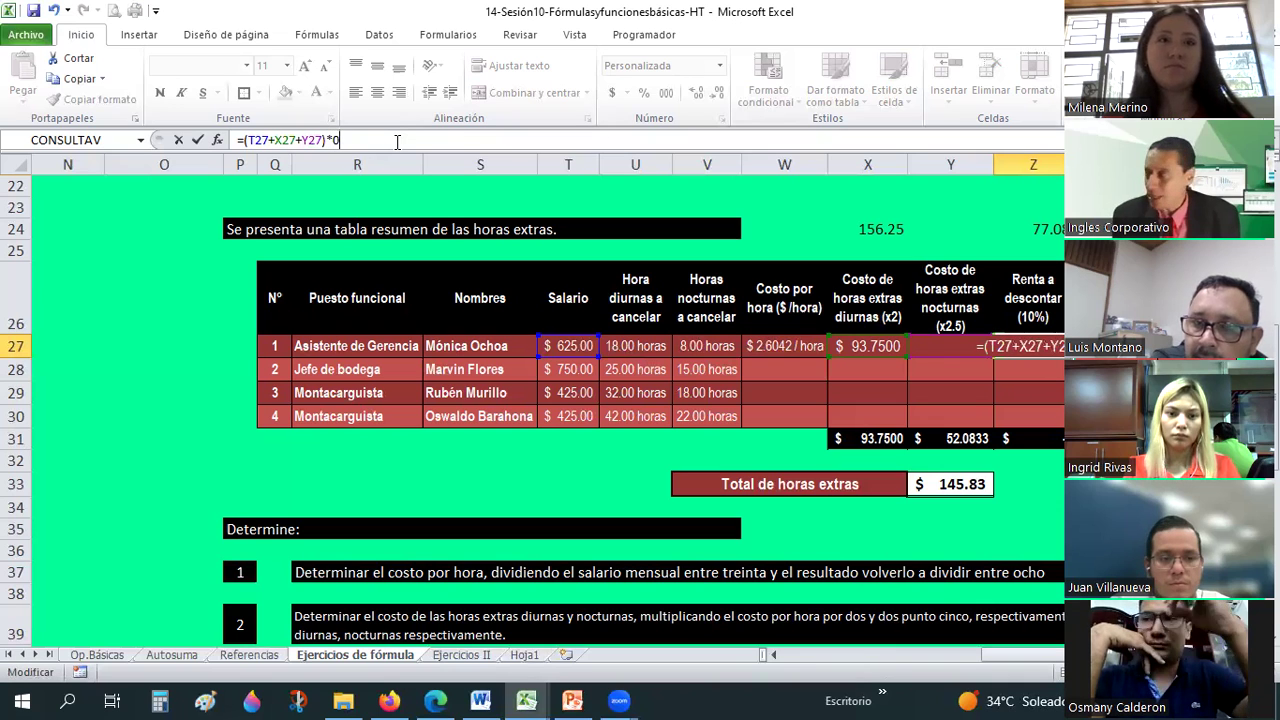
type("0%")
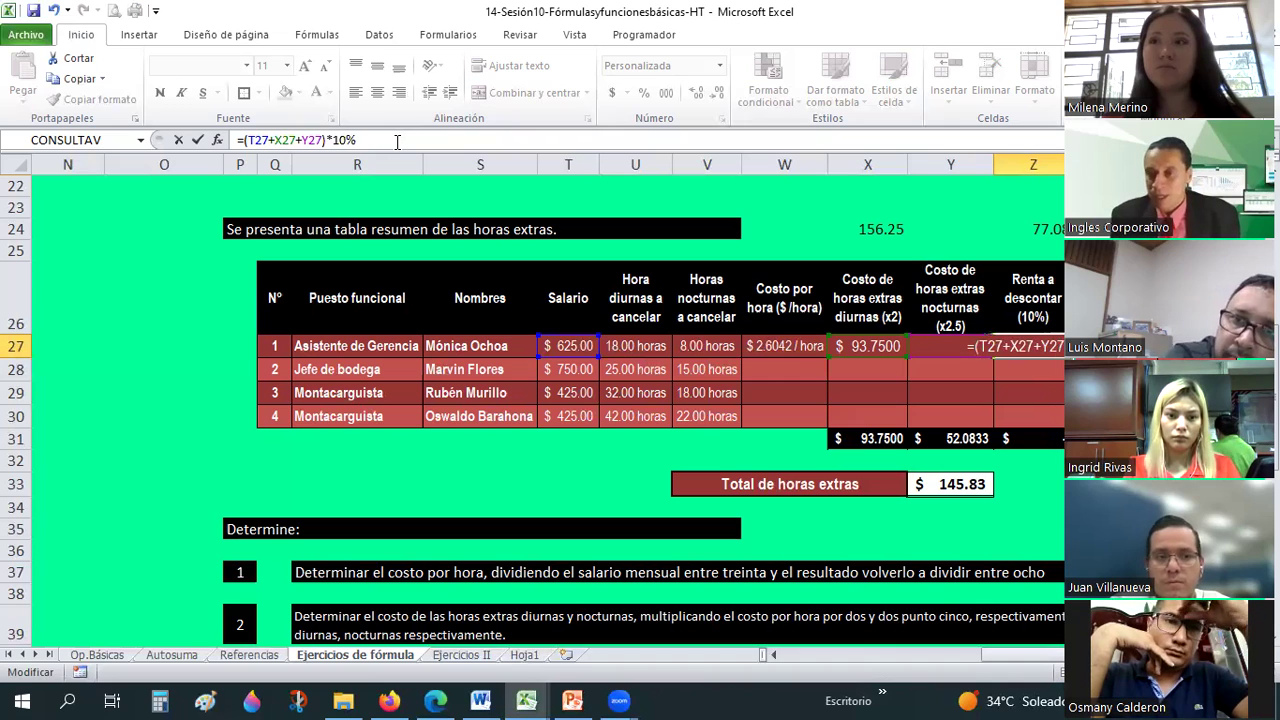
key("ctrl+Return")
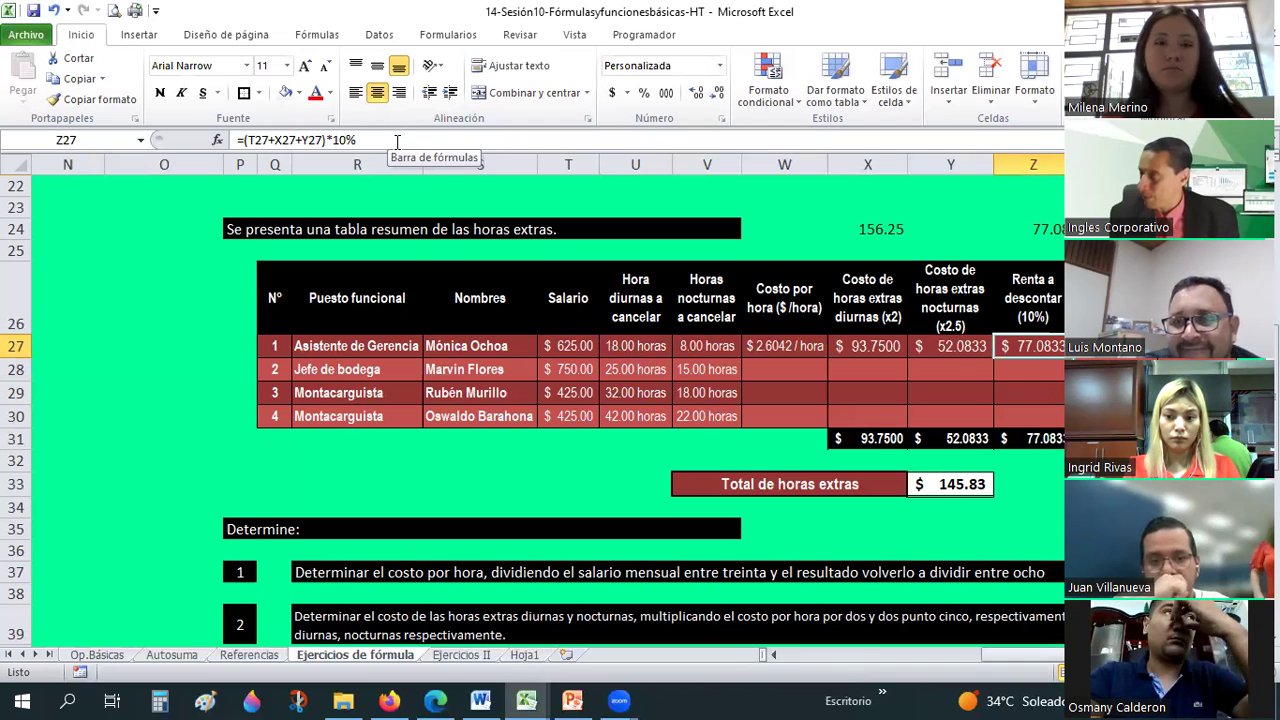
Move to AA27 and start the net amount formula with an equals sign
key("Right")
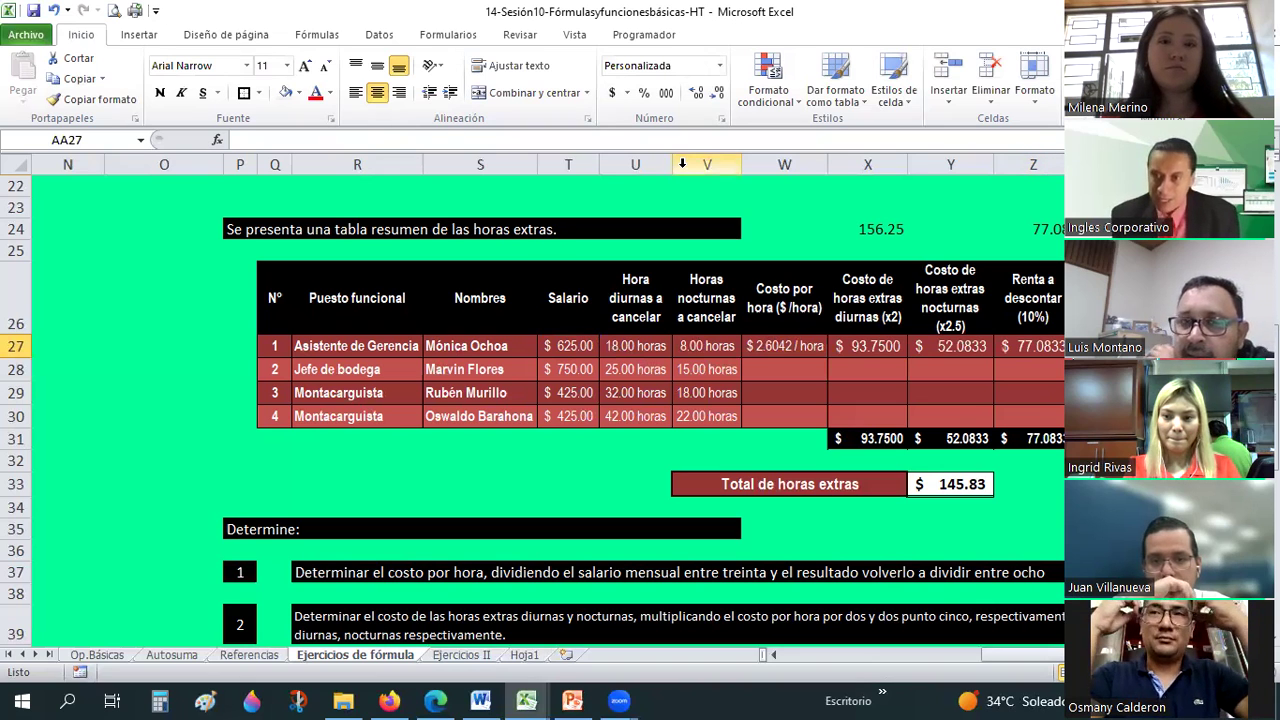
type("=")
scroll(903, 370, "down", 4)
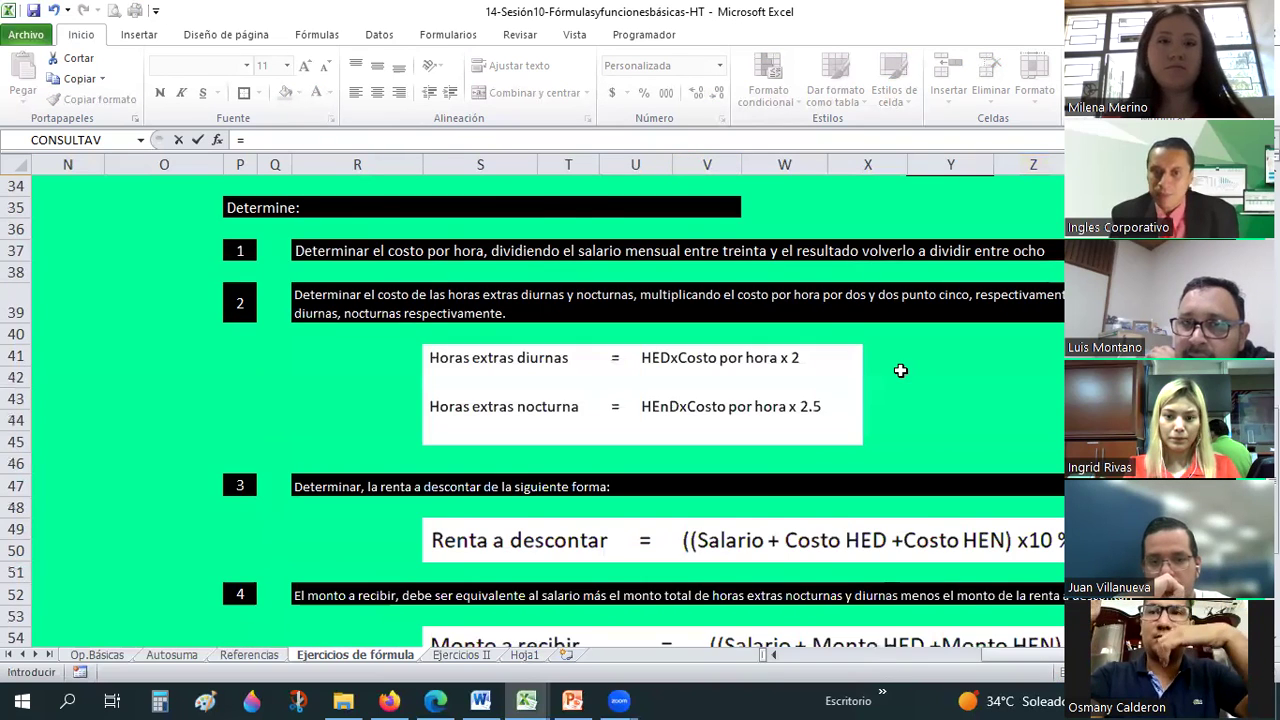
scroll(900, 371, "down", 4)
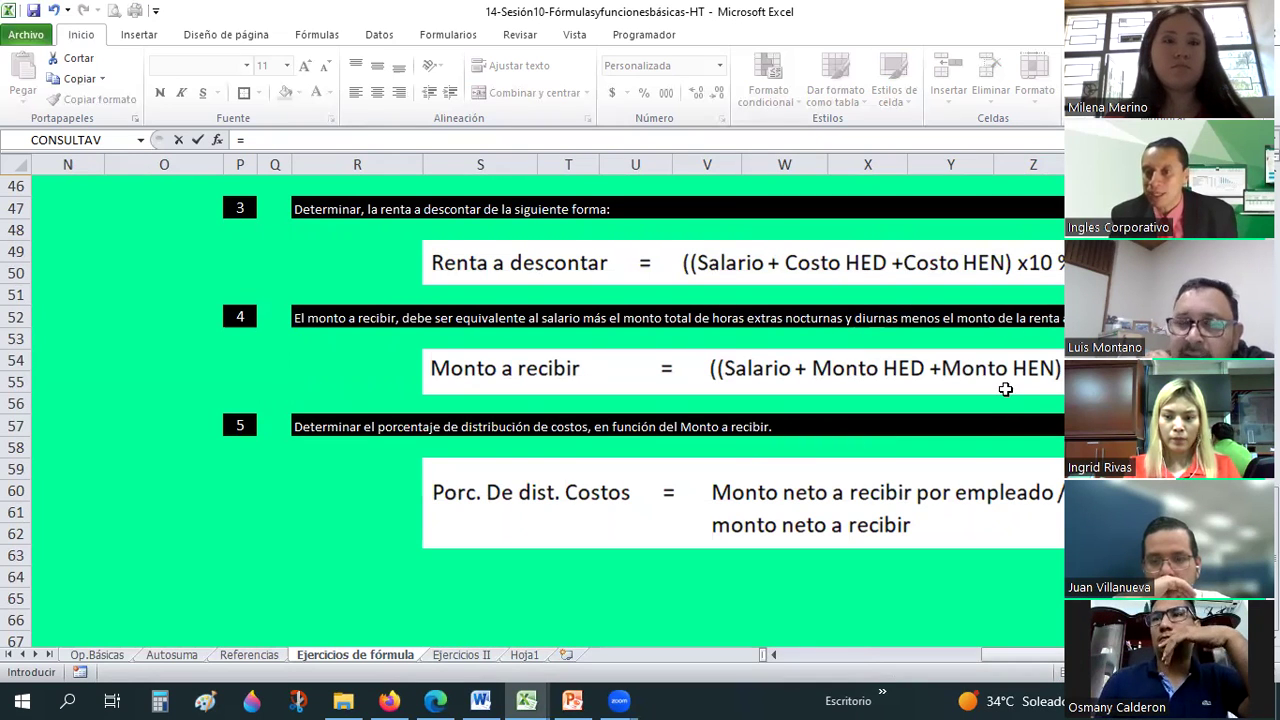
scroll(1005, 389, "up", 7)
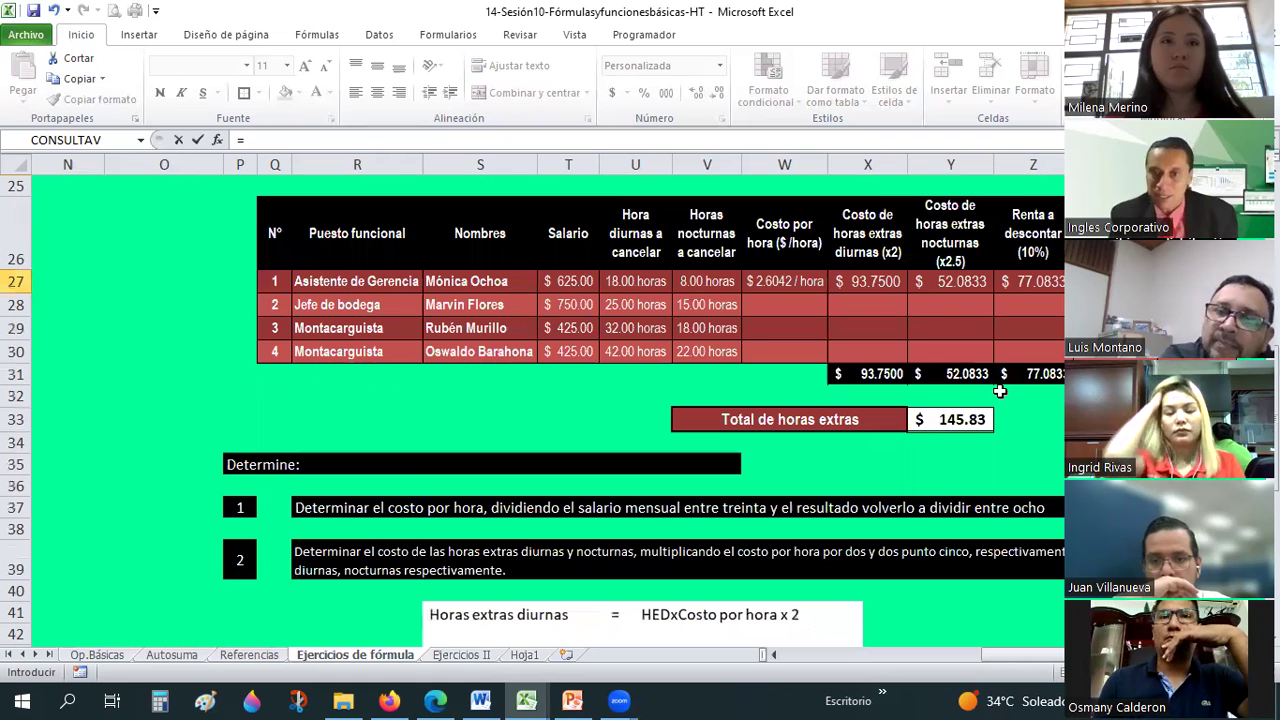
Enter =(T27+X27+Y27)-Z27 in AA27, correcting the subtracted column letter to Z
type("(")
left_click(585, 281)
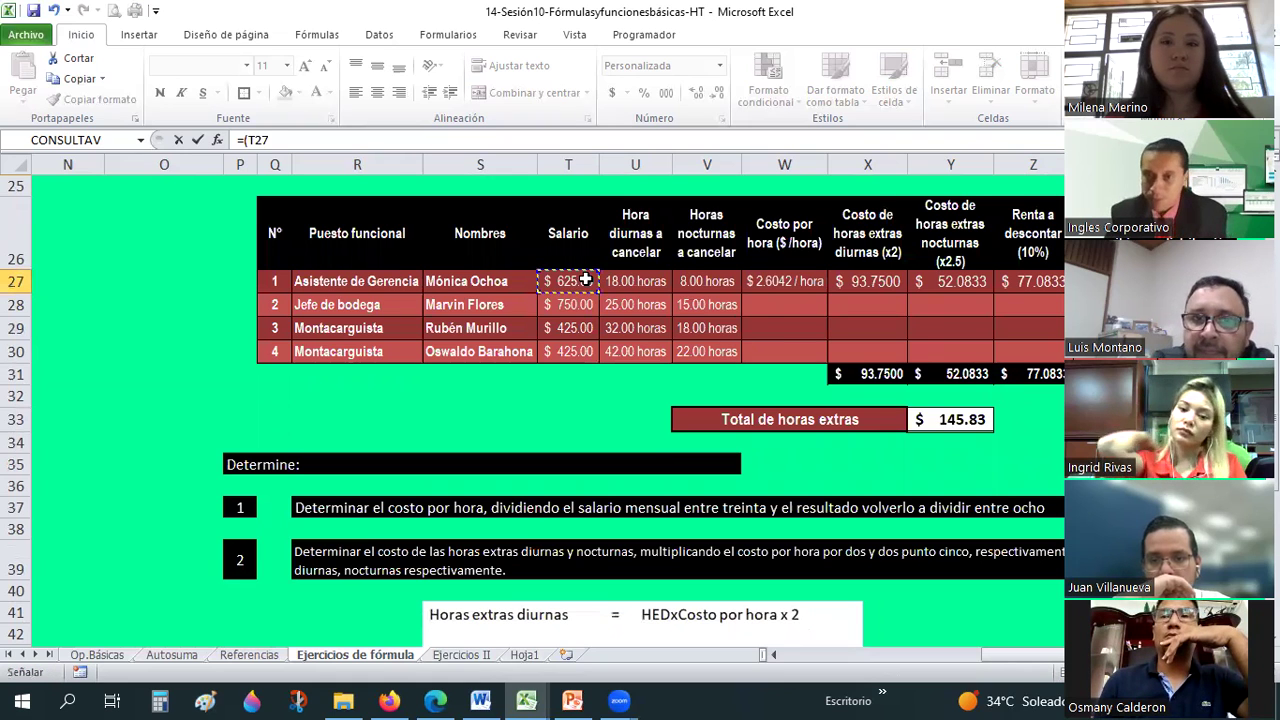
type("+")
left_click(870, 282)
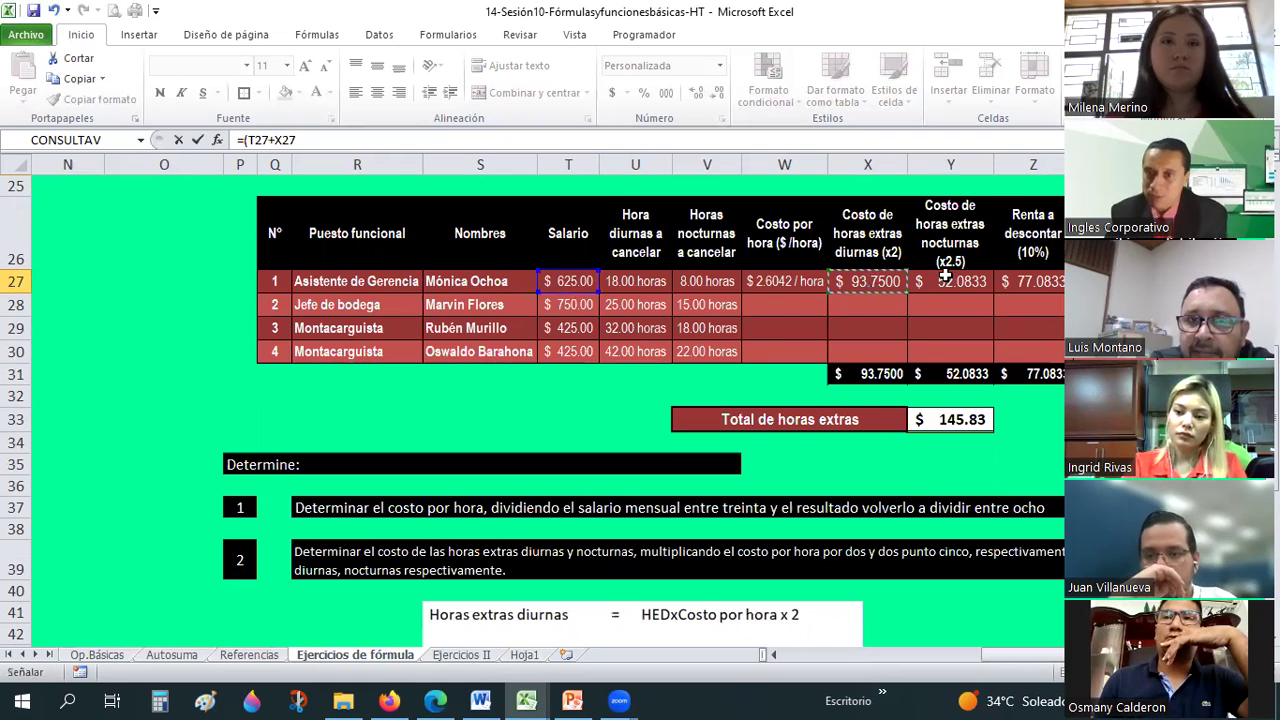
type("+Y27)-")
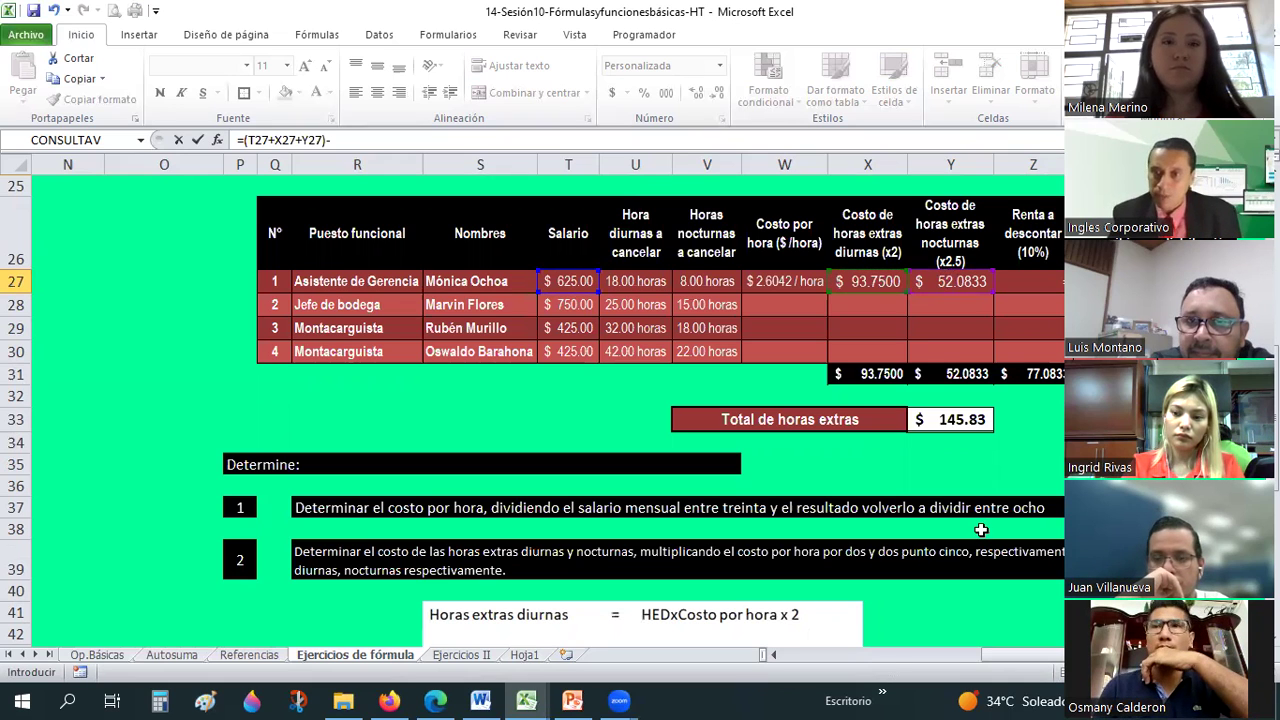
key("Left")
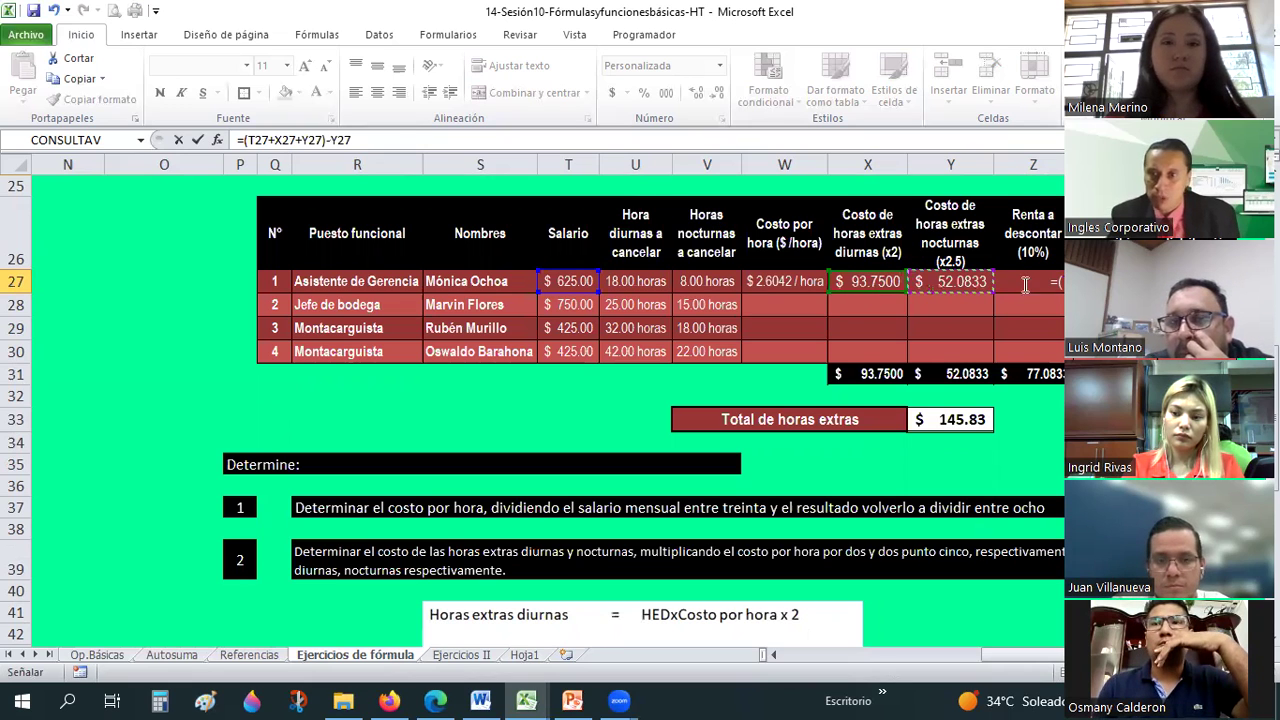
left_click(330, 140)
key("Delete")
type("Z")
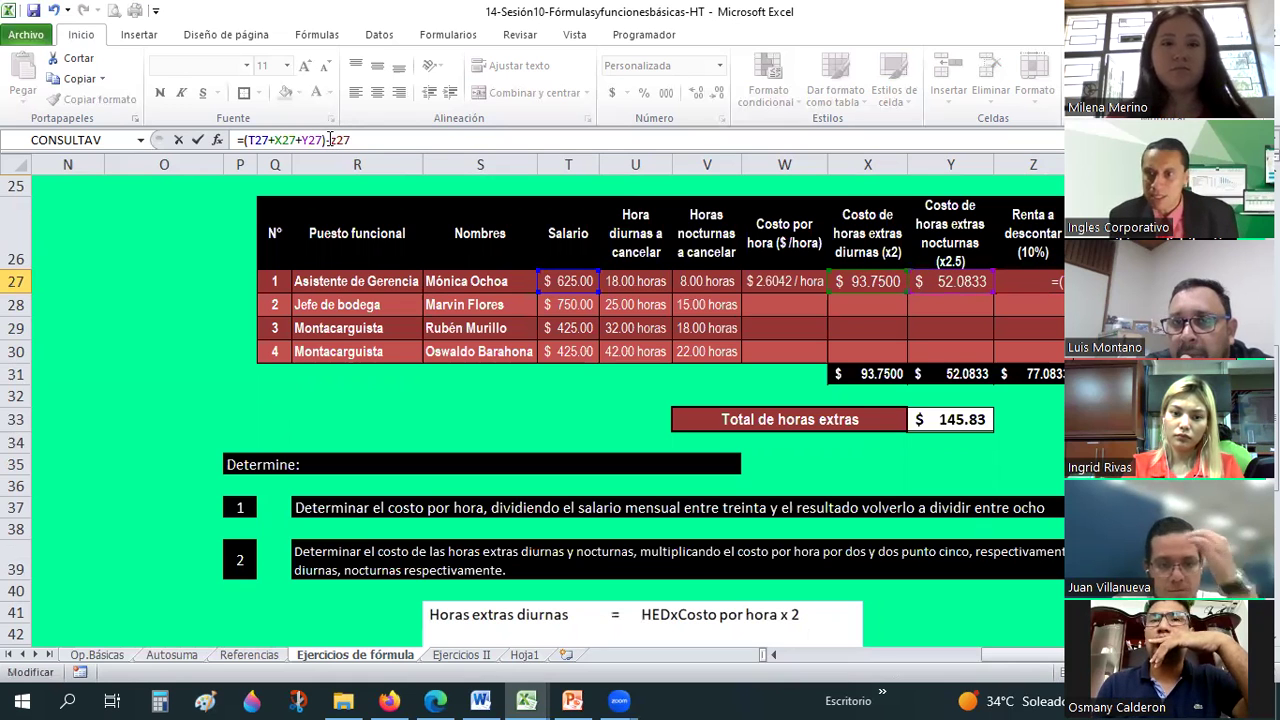
key("Return")
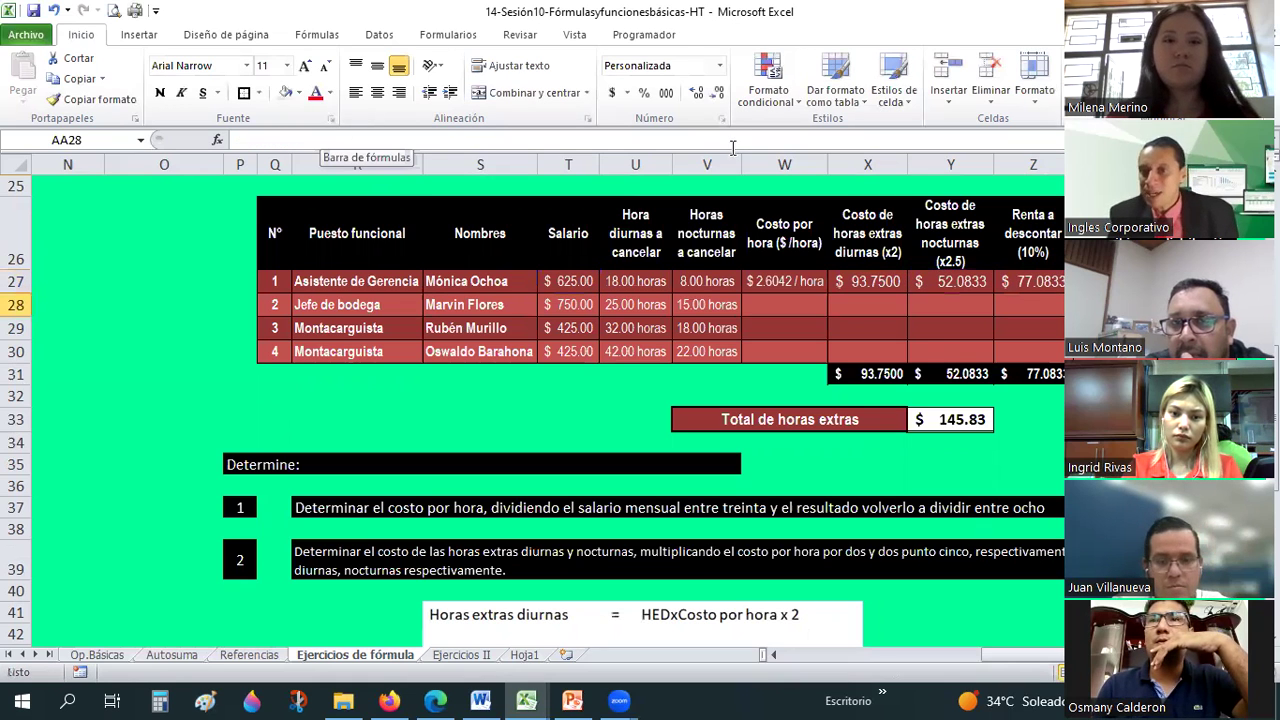
Check the salary and overtime cells that feed the AA27 net amount formula
left_click(570, 281)
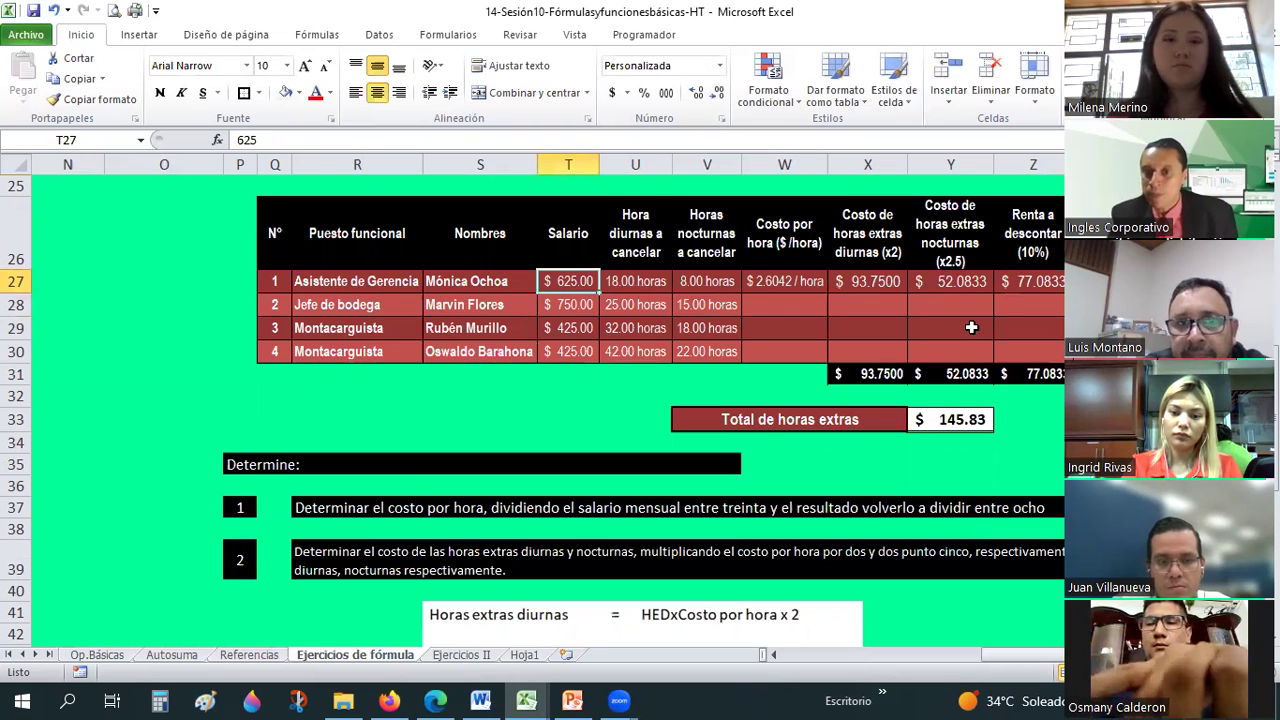
left_click(868, 281, "ctrl")
left_click(950, 281, "ctrl")
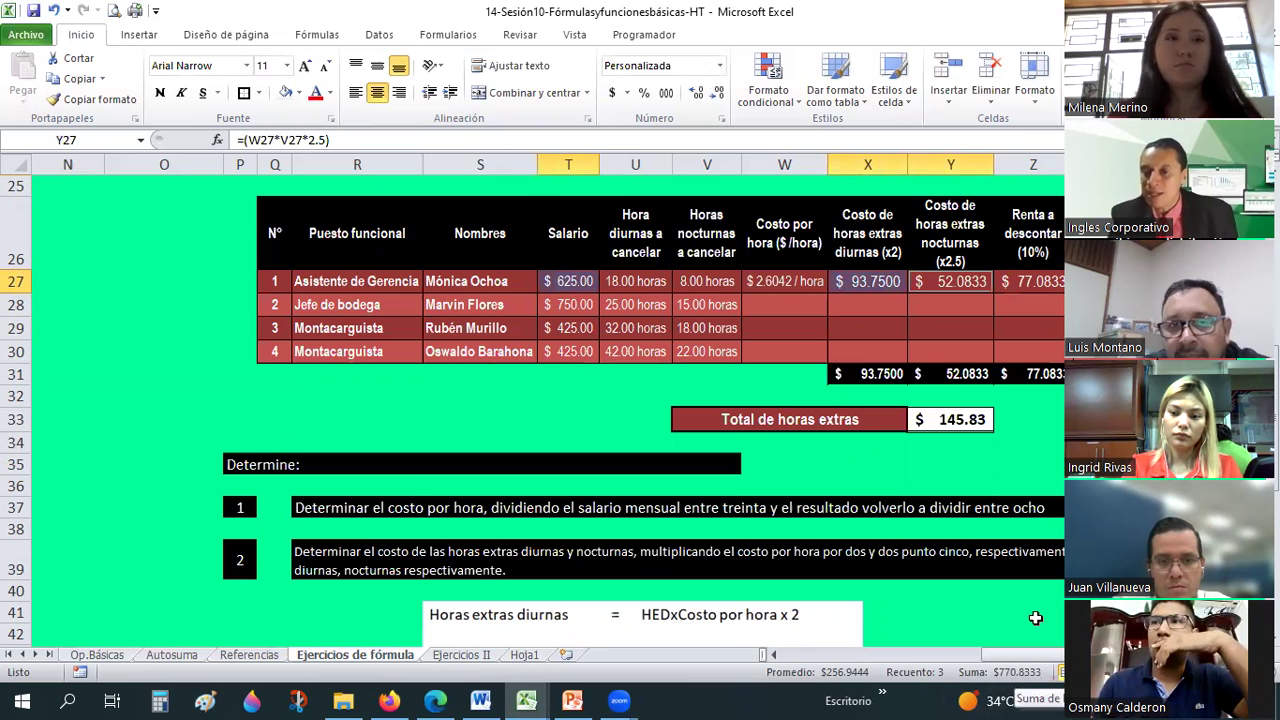
left_click(1100, 281)
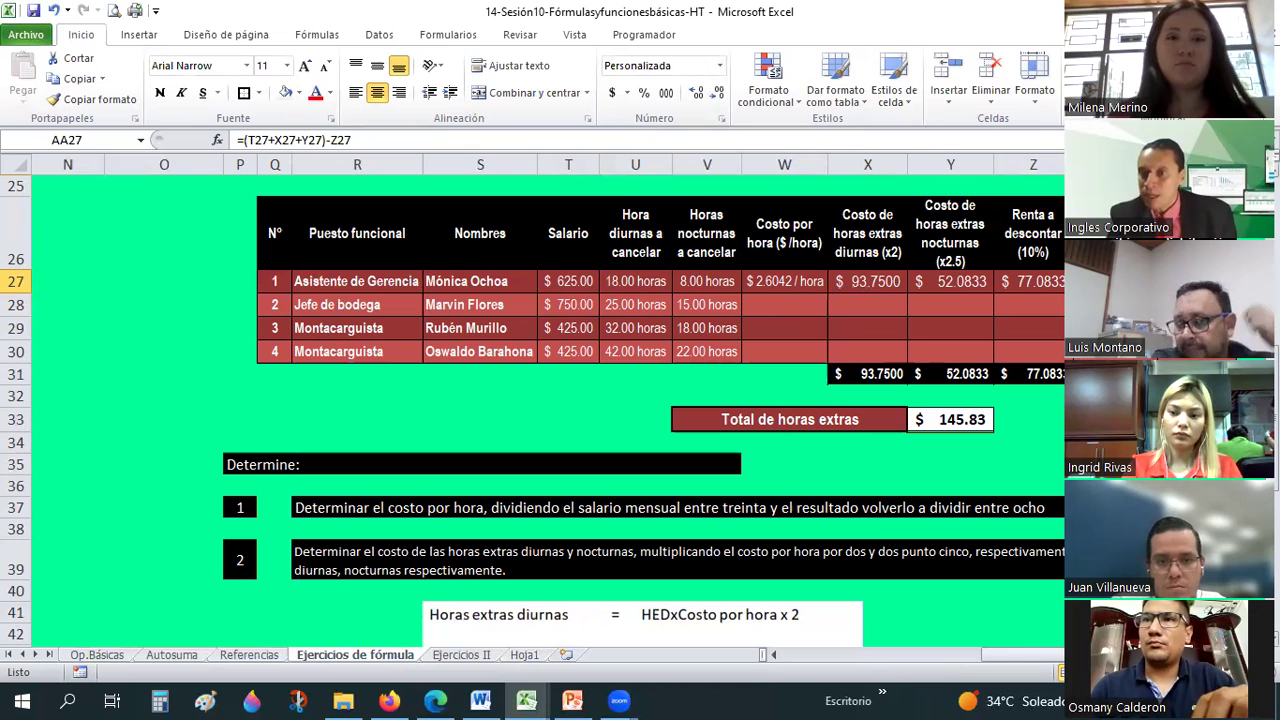
Try a first distribution formula in AB27 dividing AA27 by the AA31 total, then clear it
key("Right")
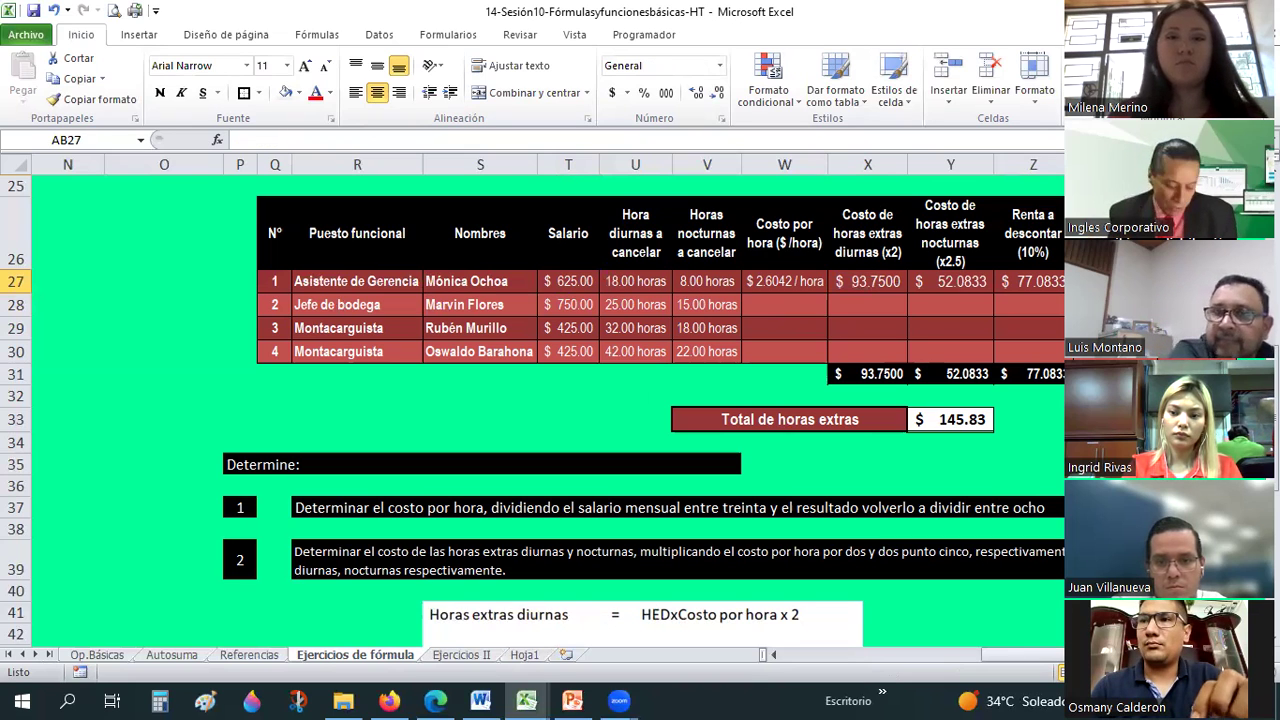
type("=")
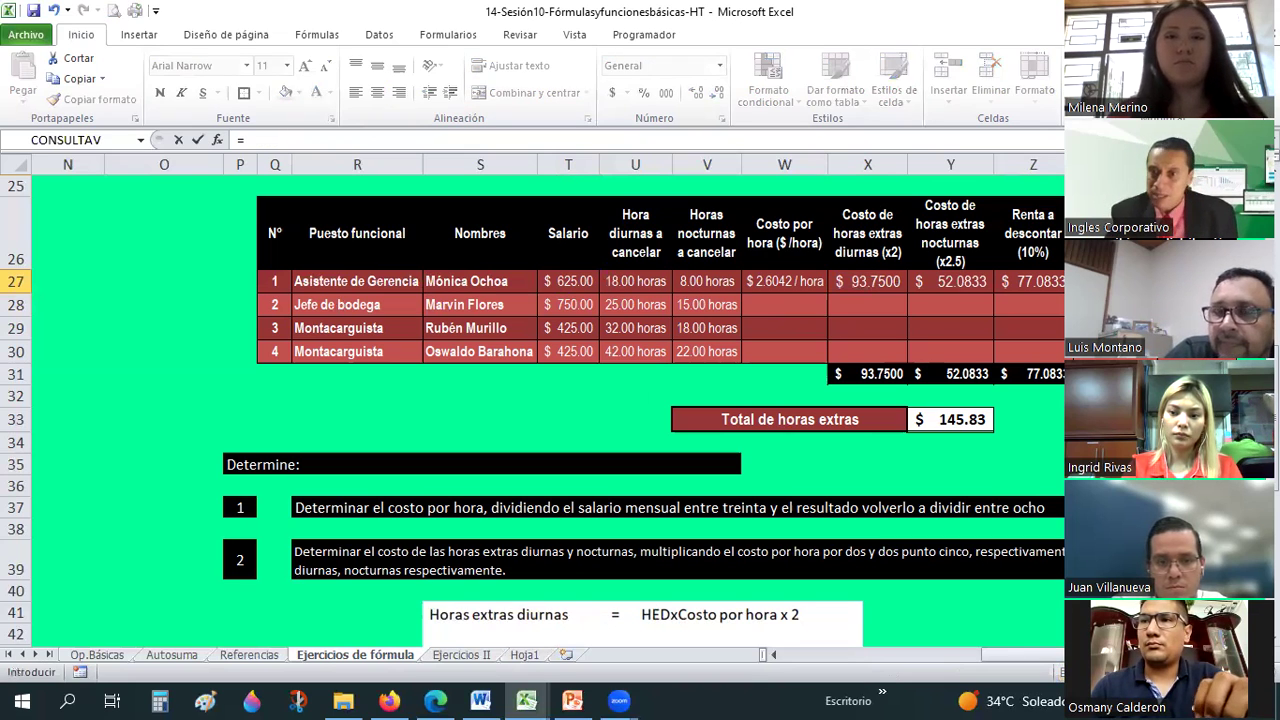
key("Left")
type("/")
key("Down")
key("Down")
key("Down")
key("Left")
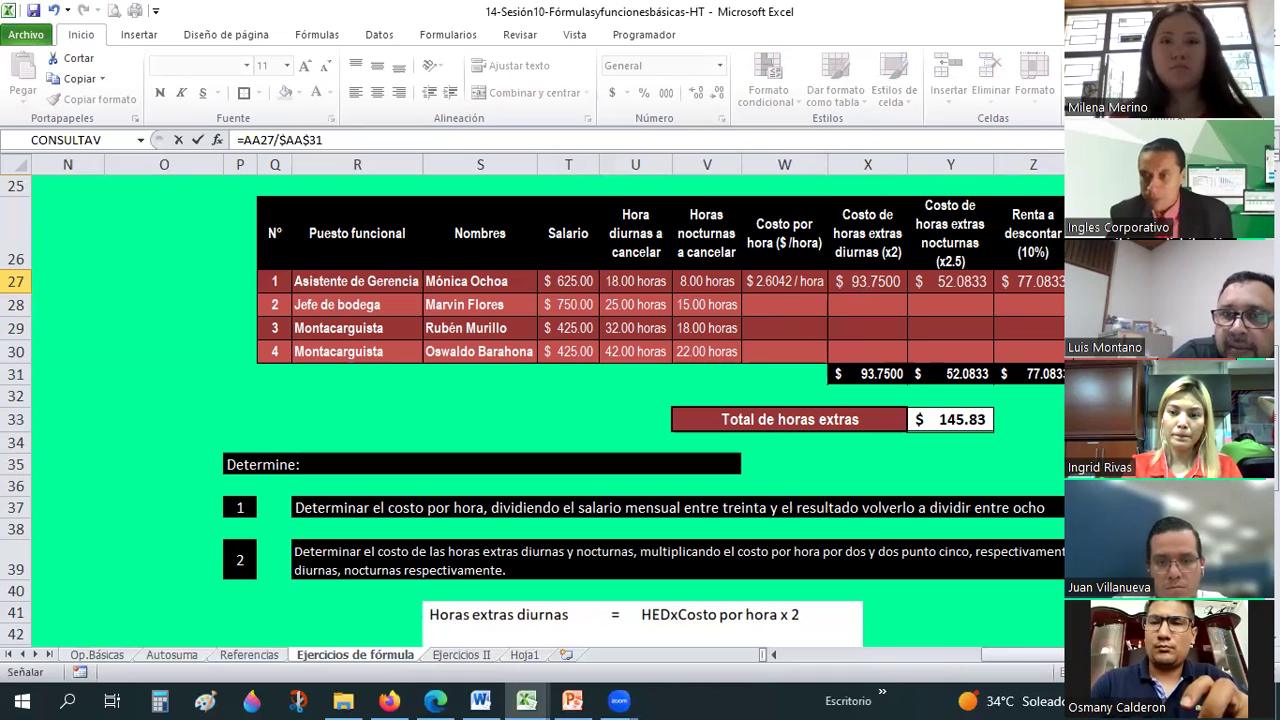
key("Return")
key("Up")
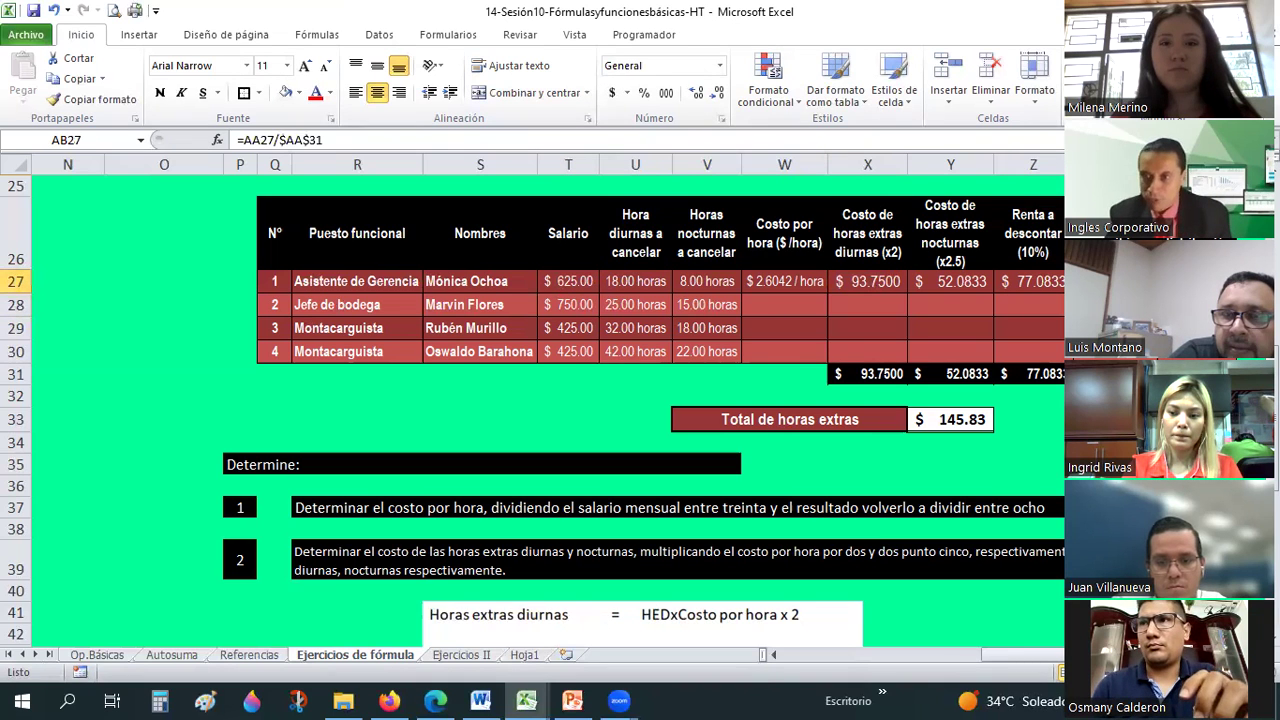
key("Delete")
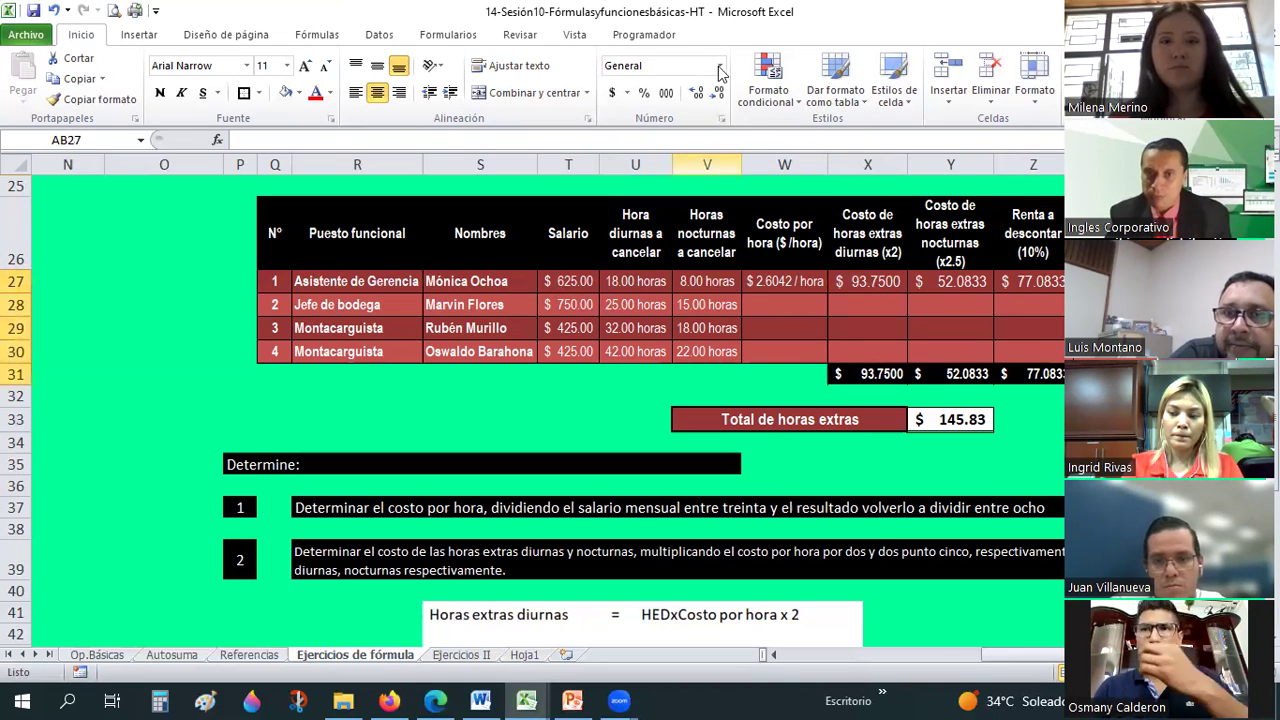
Format AB27 as Porcentaje and enter =AA27/$AA$31 with an absolute total reference
left_click(719, 65)
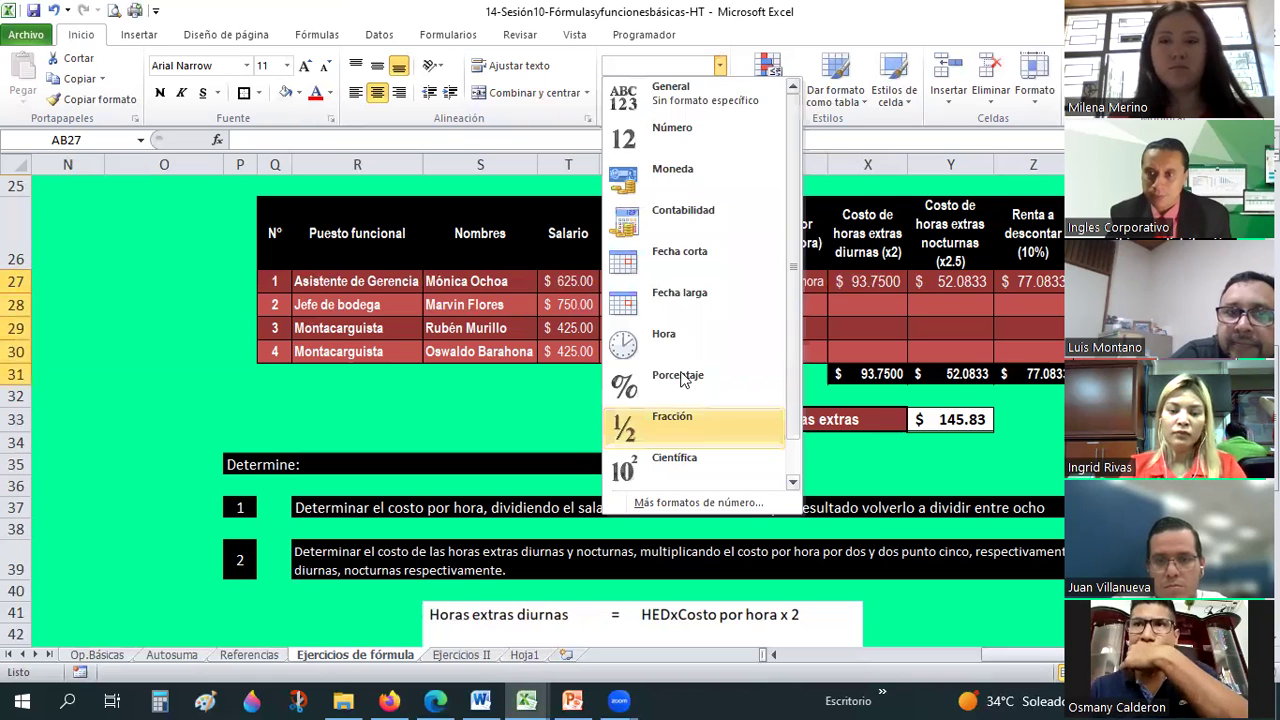
left_click(683, 378)
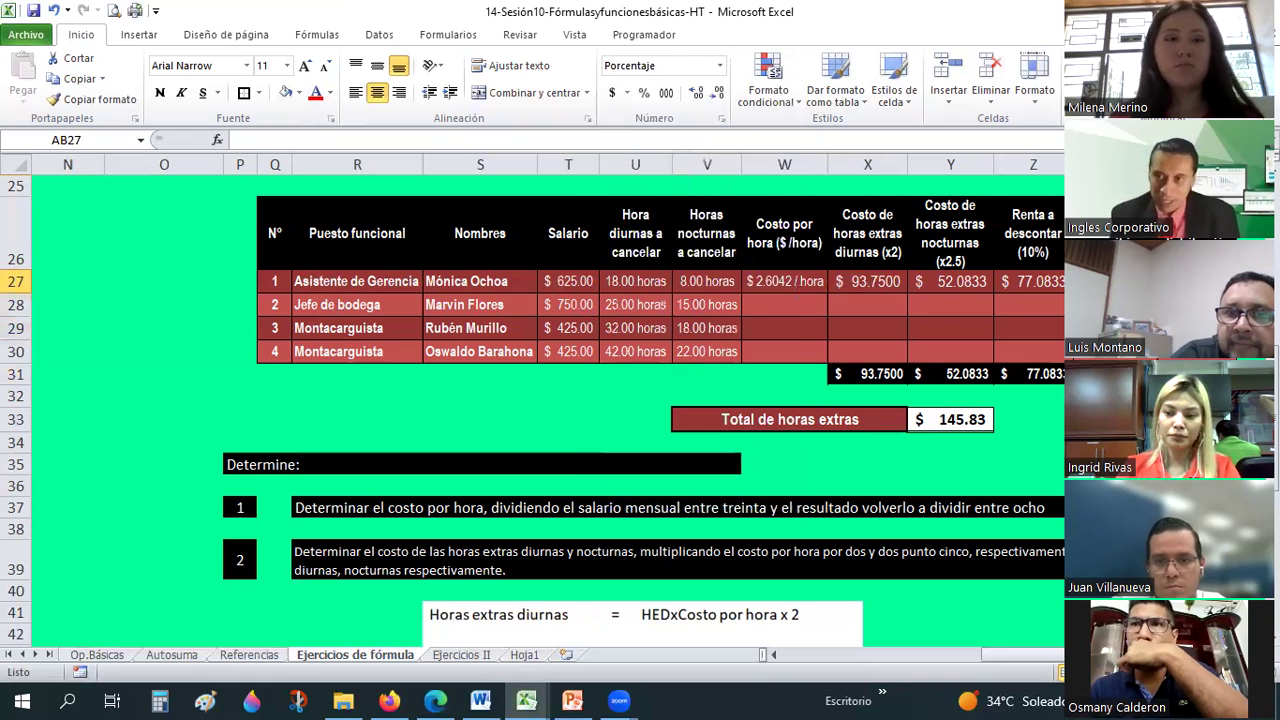
type("=")
key("Left")
type("/")
key("Left")
key("Down")
key("Down")
key("Down")
key("F4")
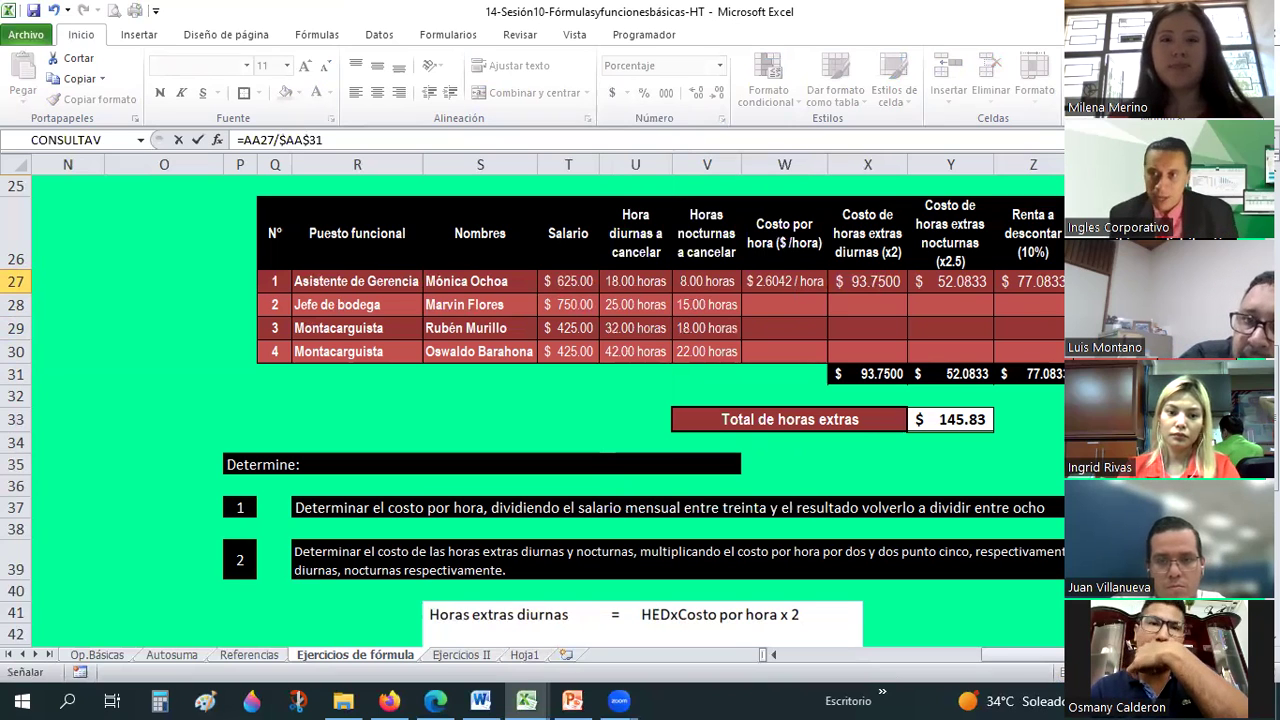
key("Return")
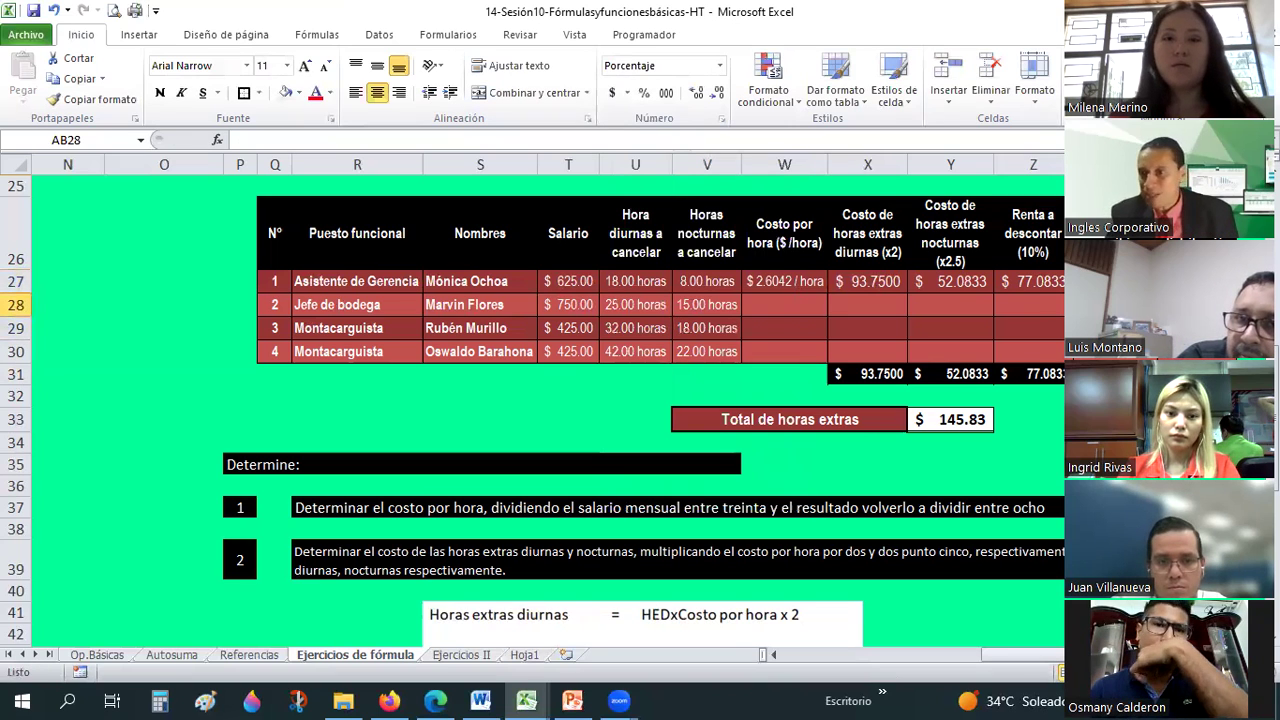
key("Up")
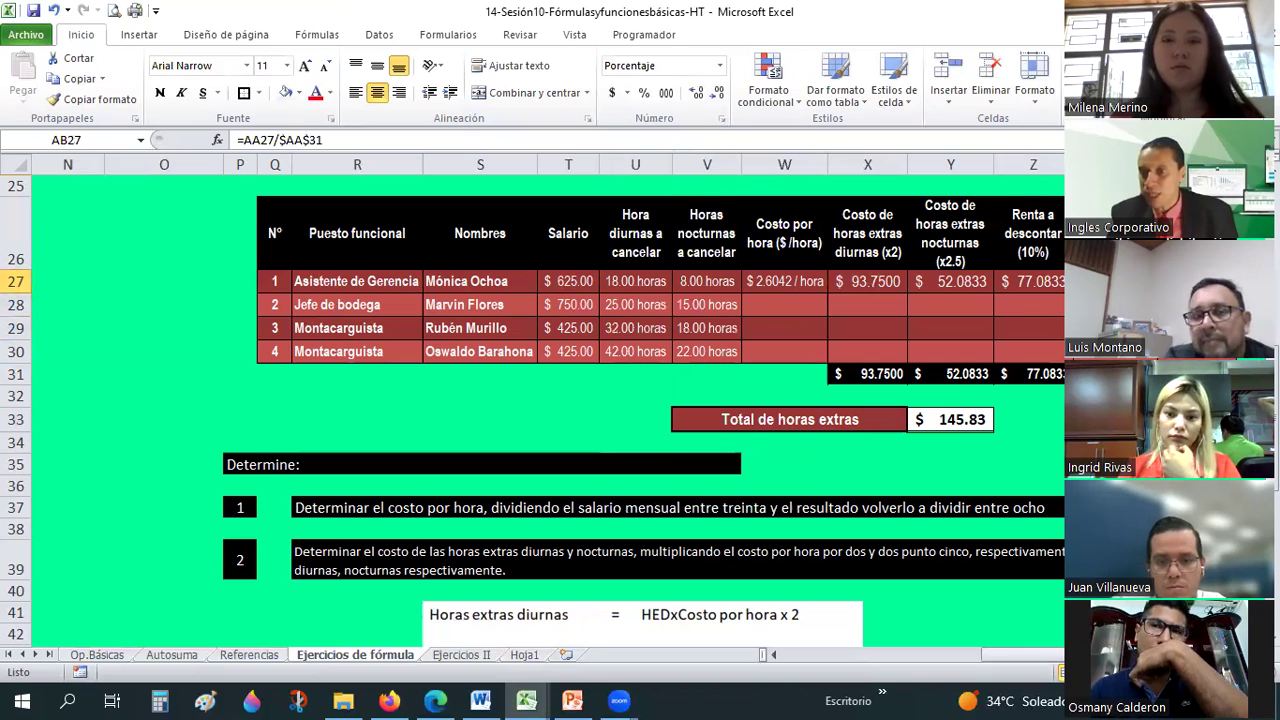
Copy the W27:AB27 formulas and paste only the formulas into rows 28–30
left_click(922, 328)
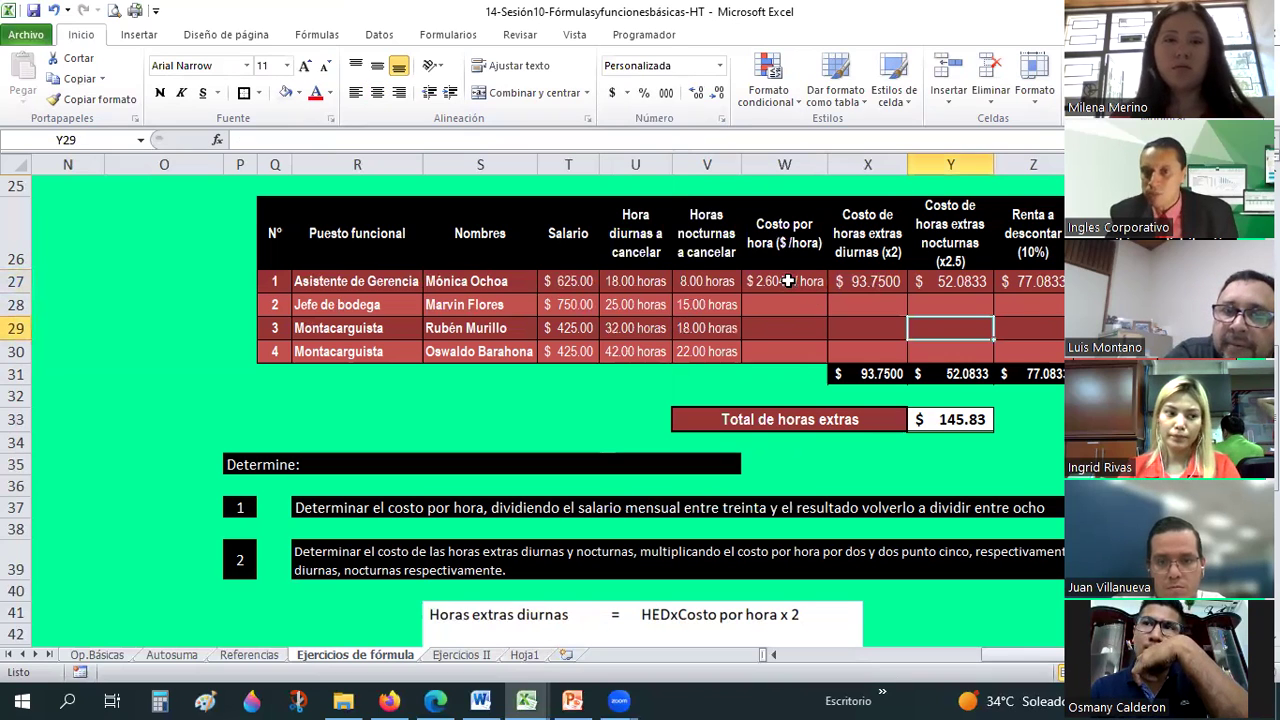
left_click_drag(784, 281, 1200, 281)
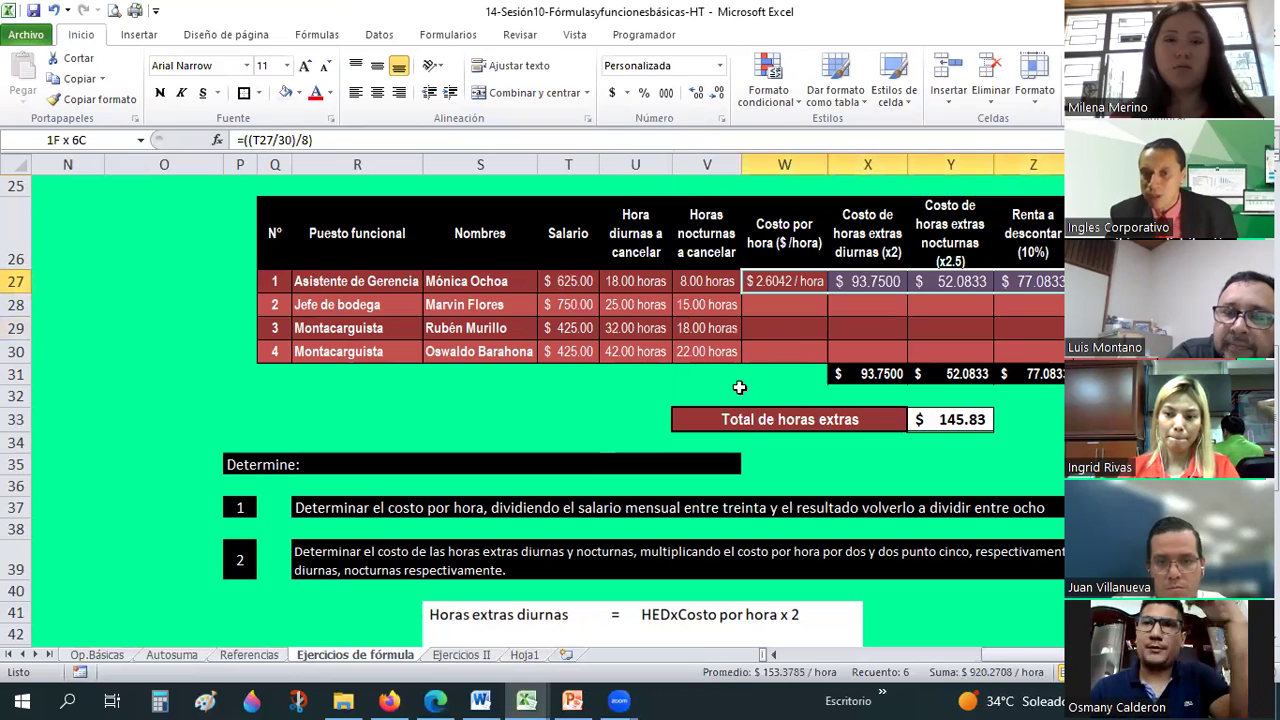
scroll(739, 387, "down", 12)
scroll(739, 387, "up", 2)
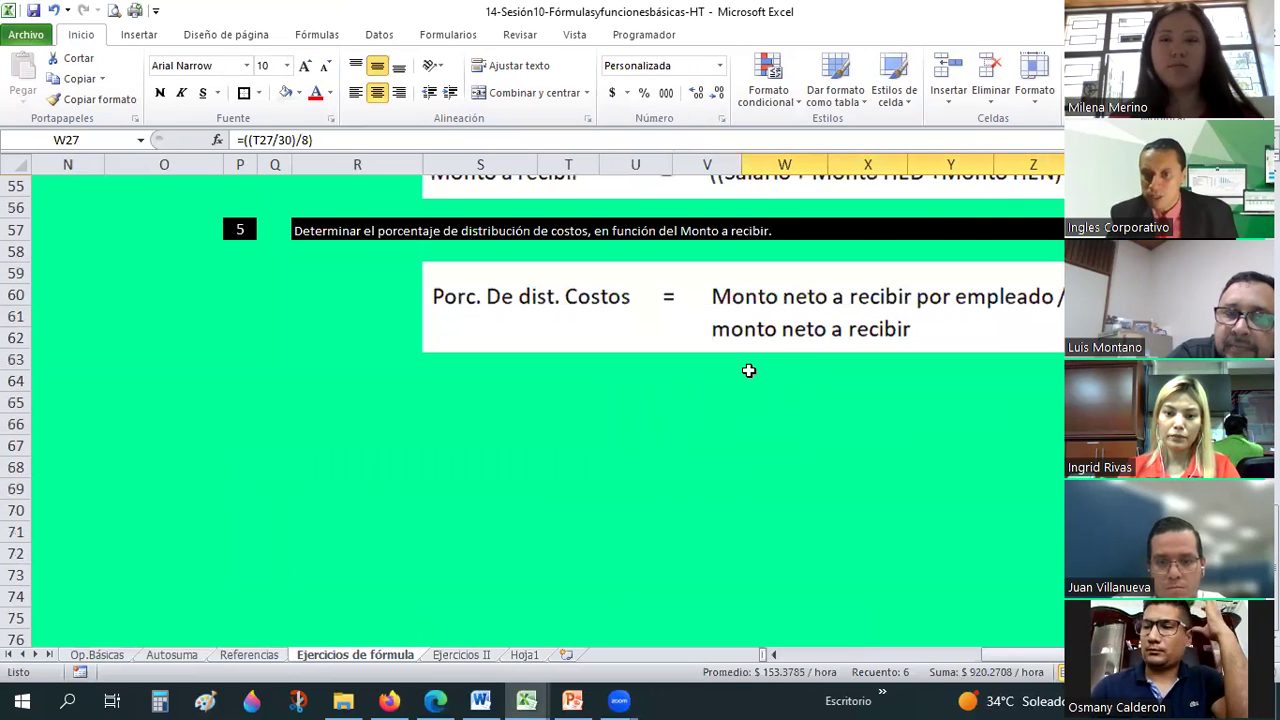
scroll(748, 370, "up", 10)
key("ctrl+c")
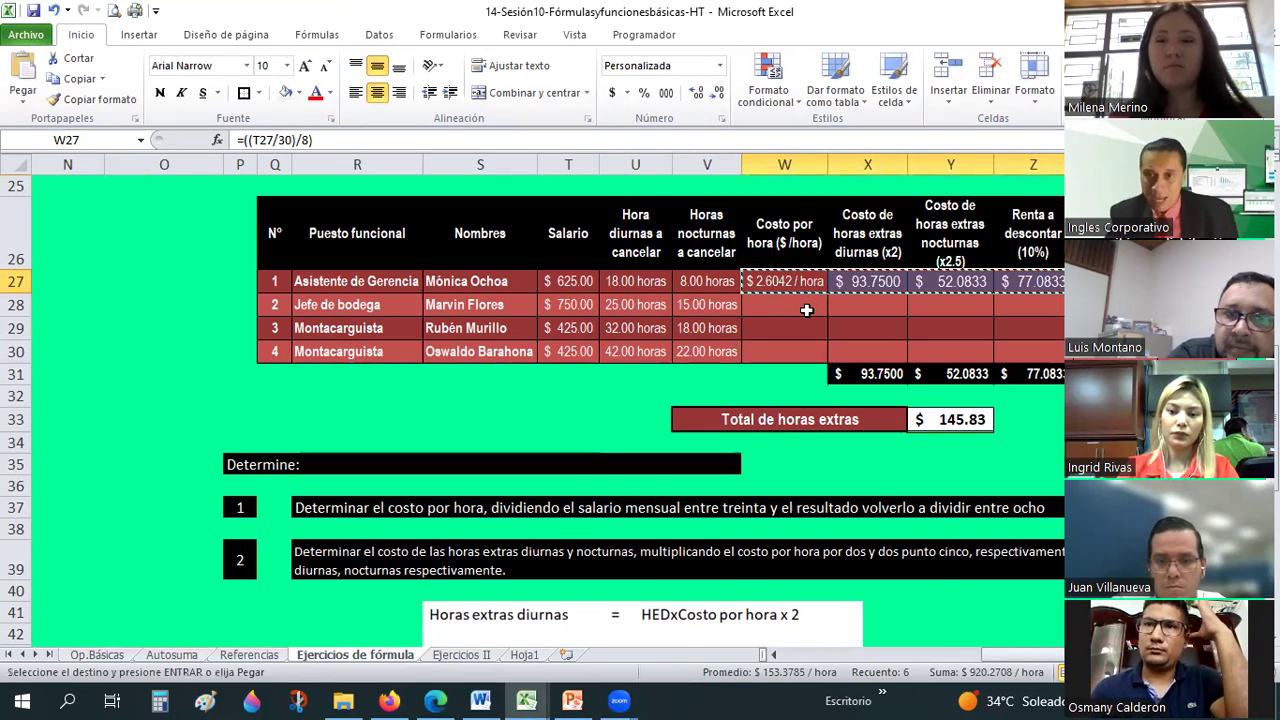
left_click_drag(784, 304, 1030, 351)
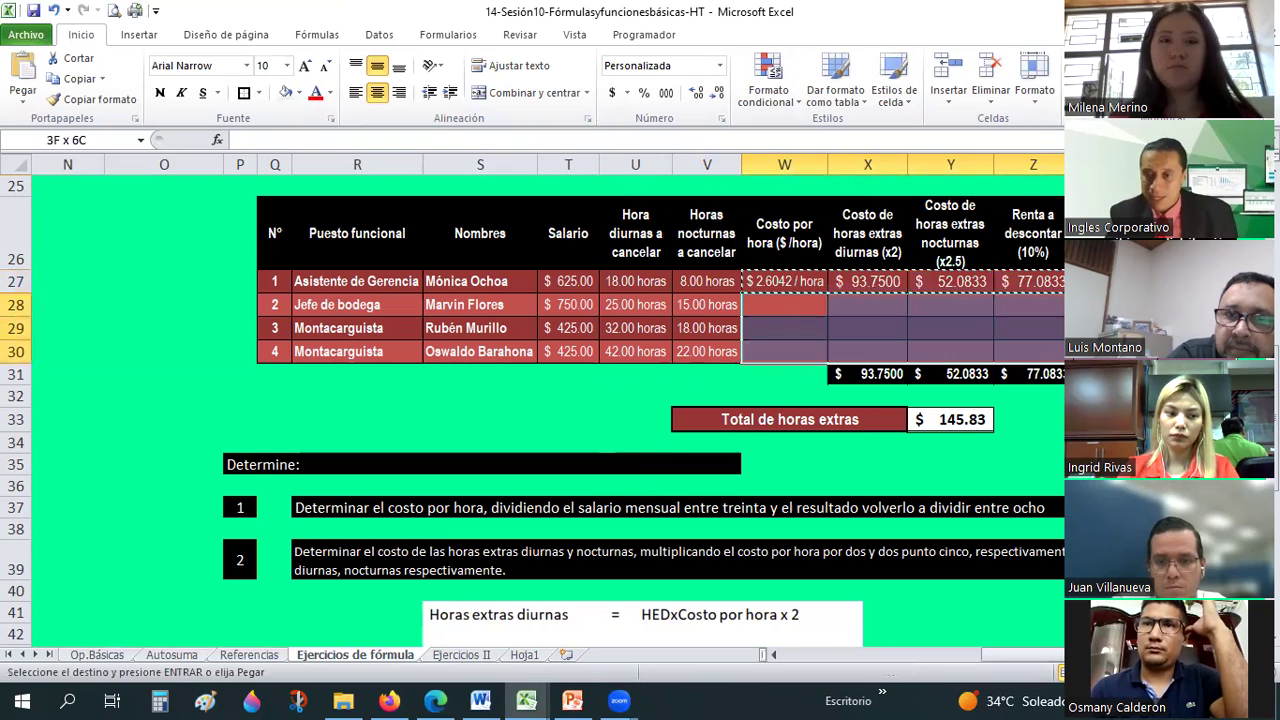
right_click(801, 311)
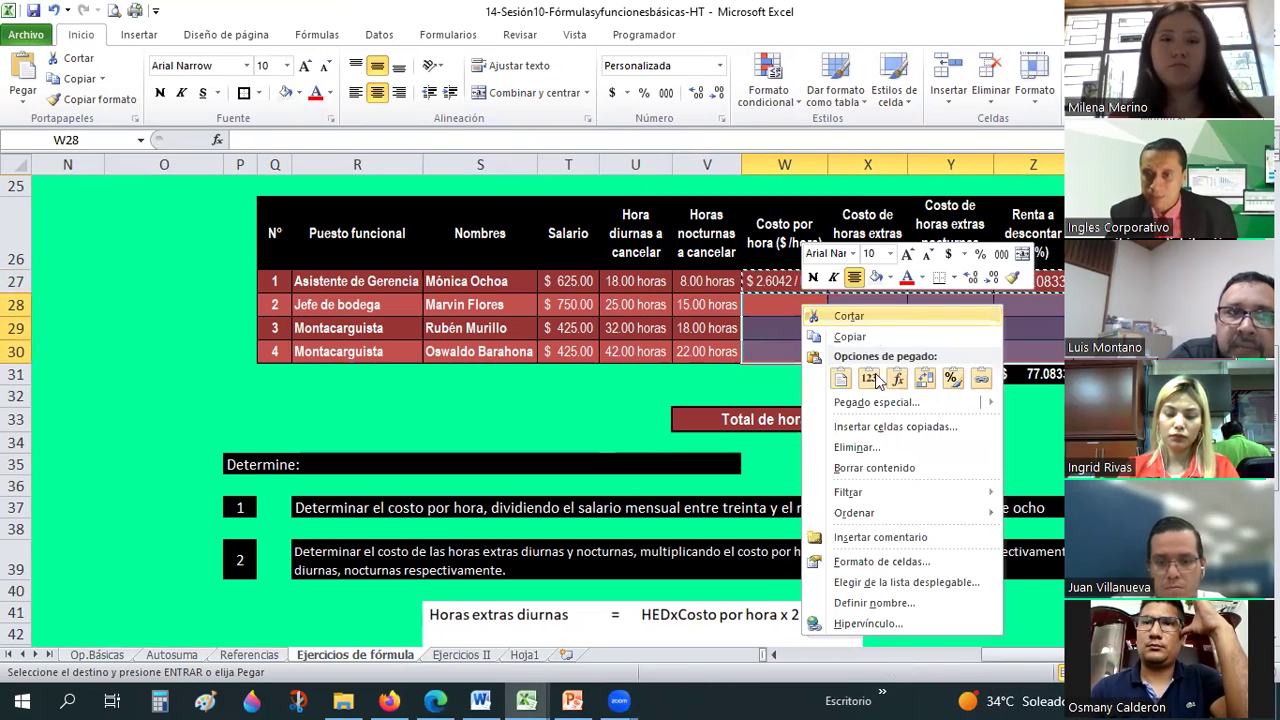
left_click(895, 377)
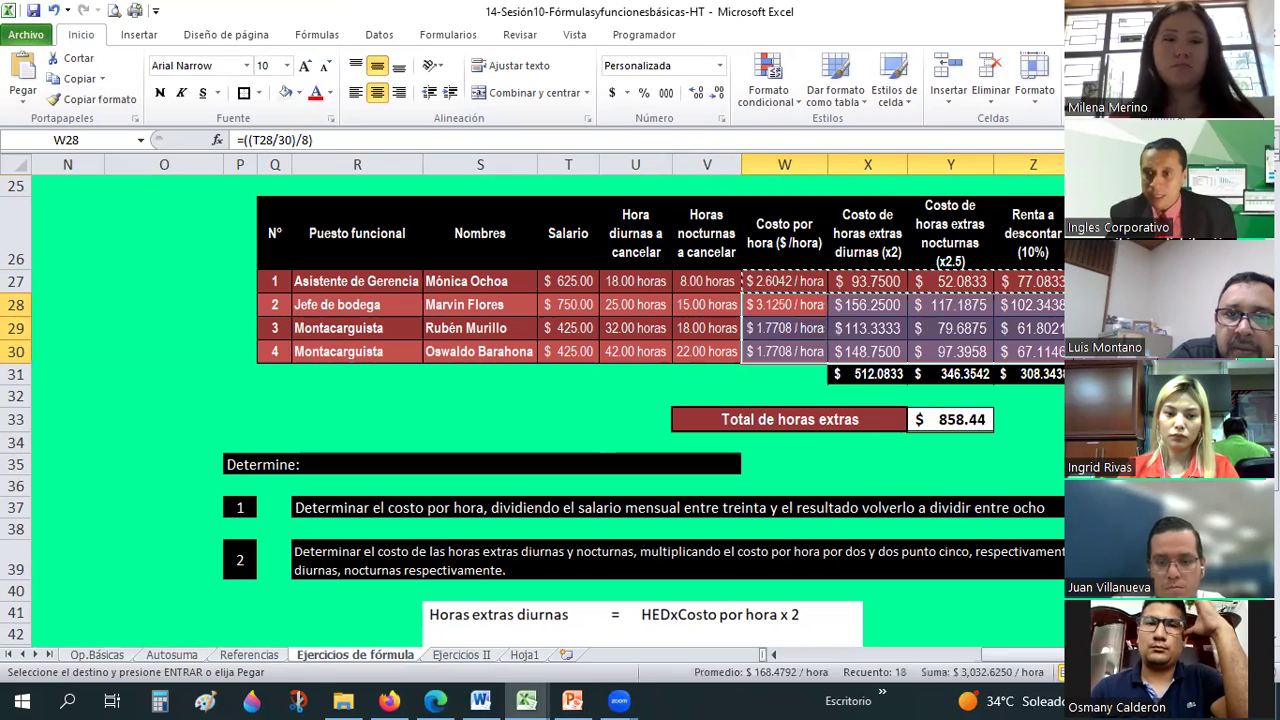
left_click(1100, 464)
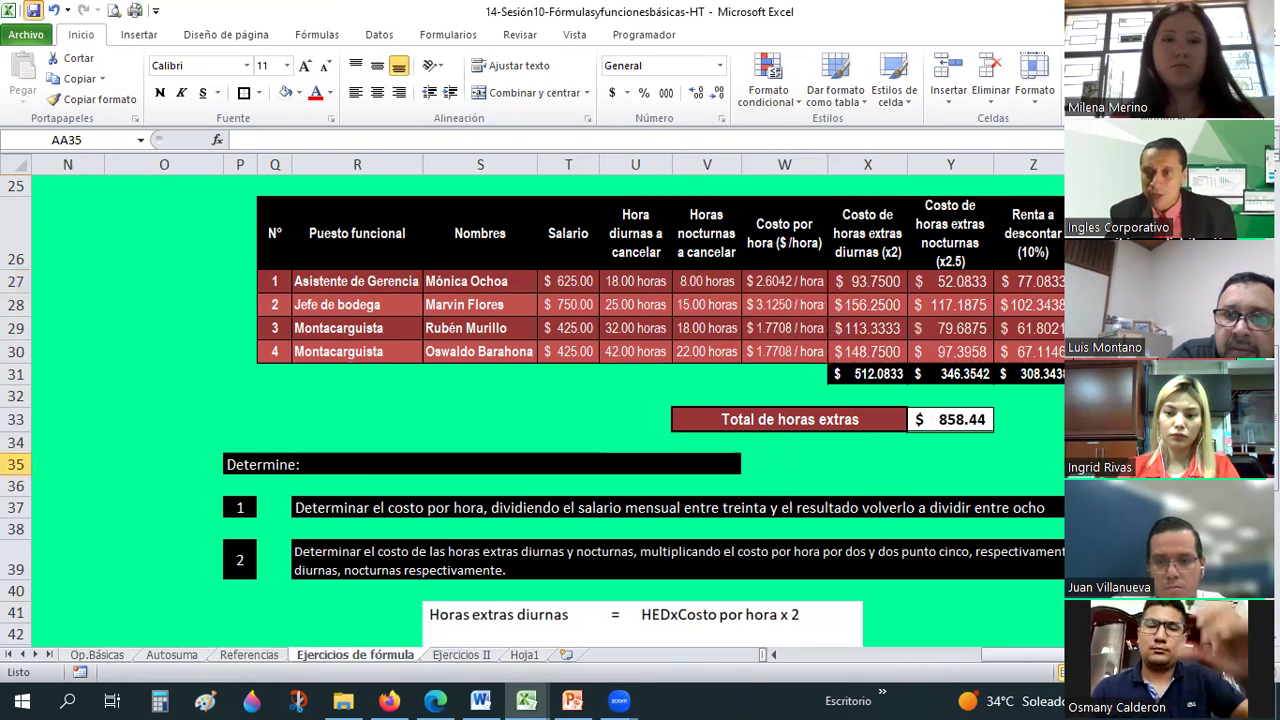
left_click(1100, 396)
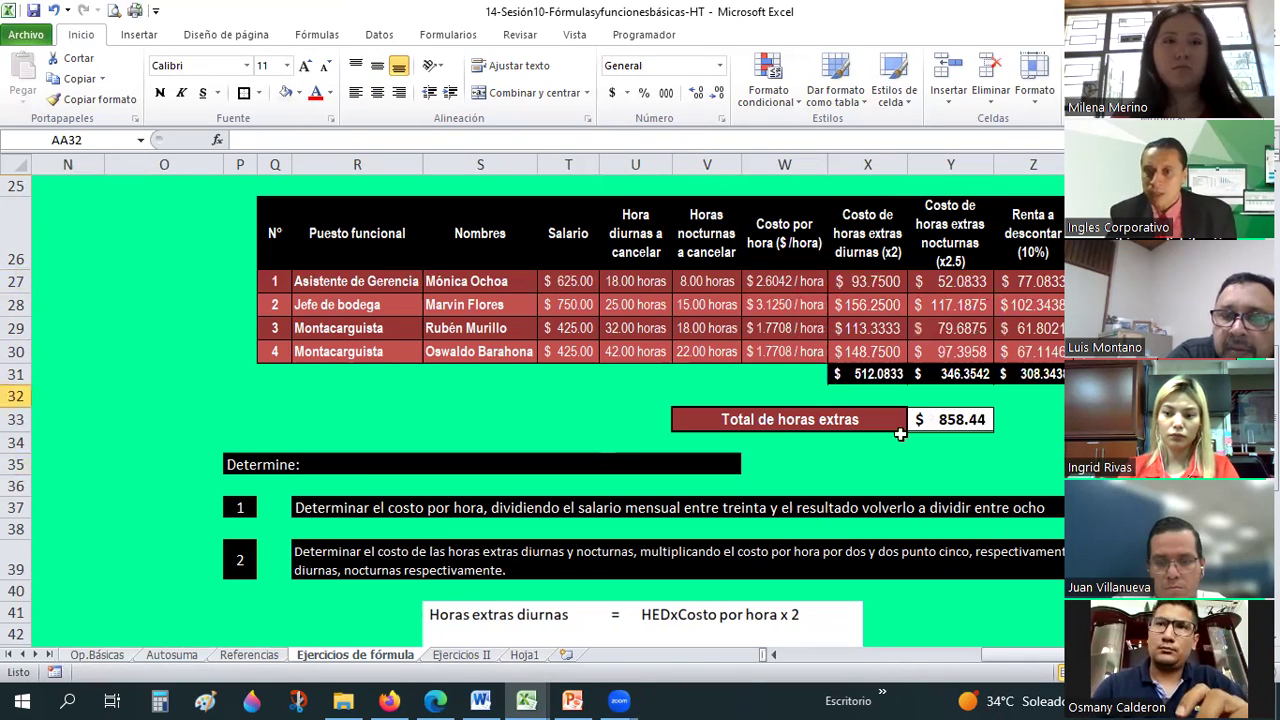
left_click(941, 419)
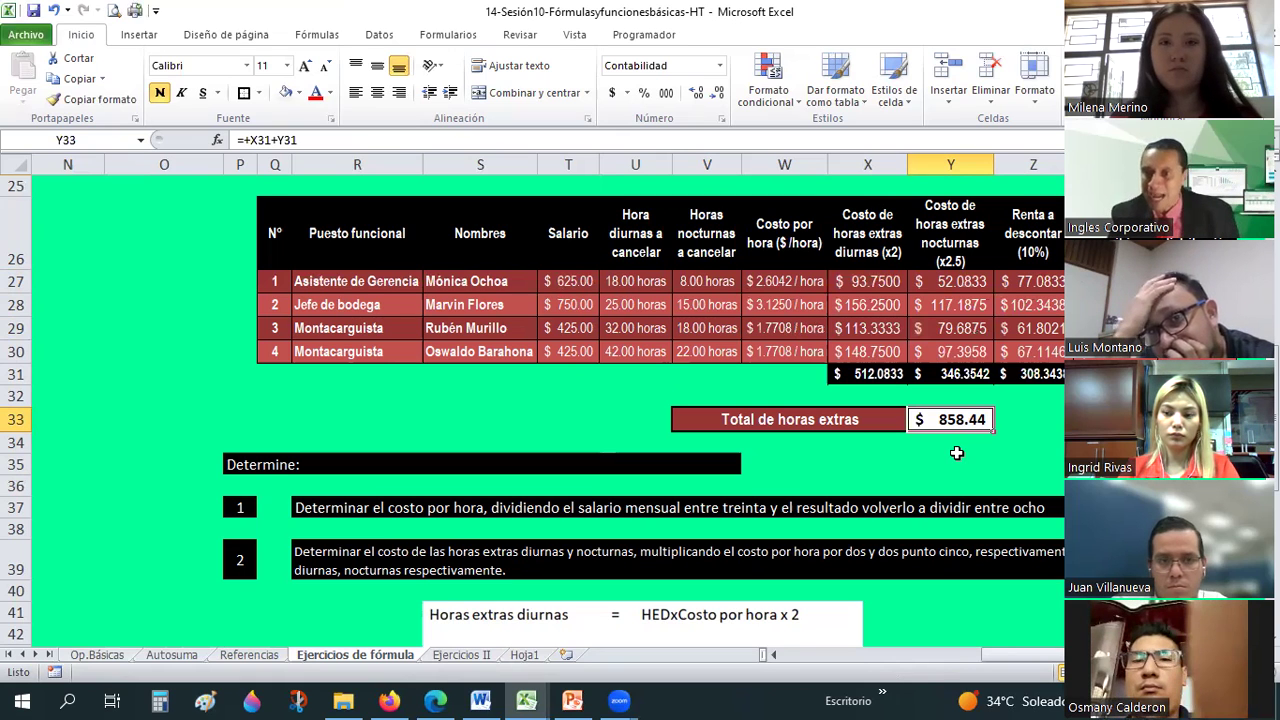
left_click(957, 453)
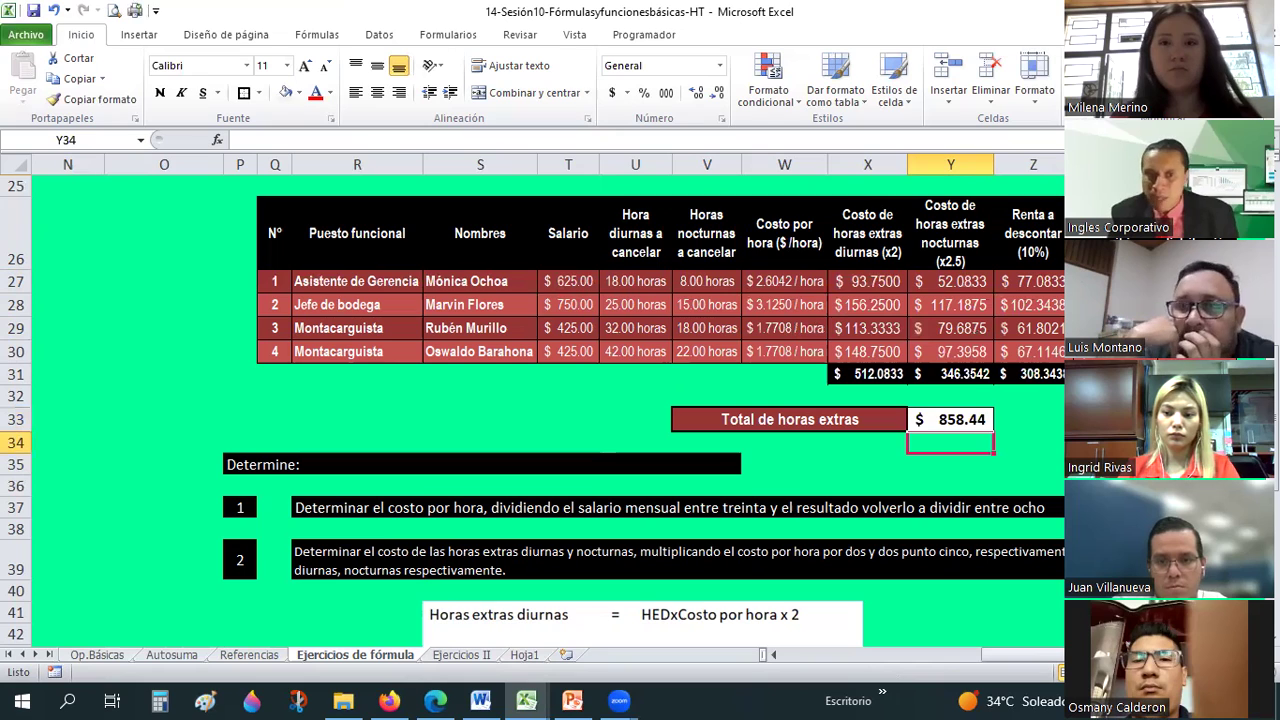
left_click(1195, 304)
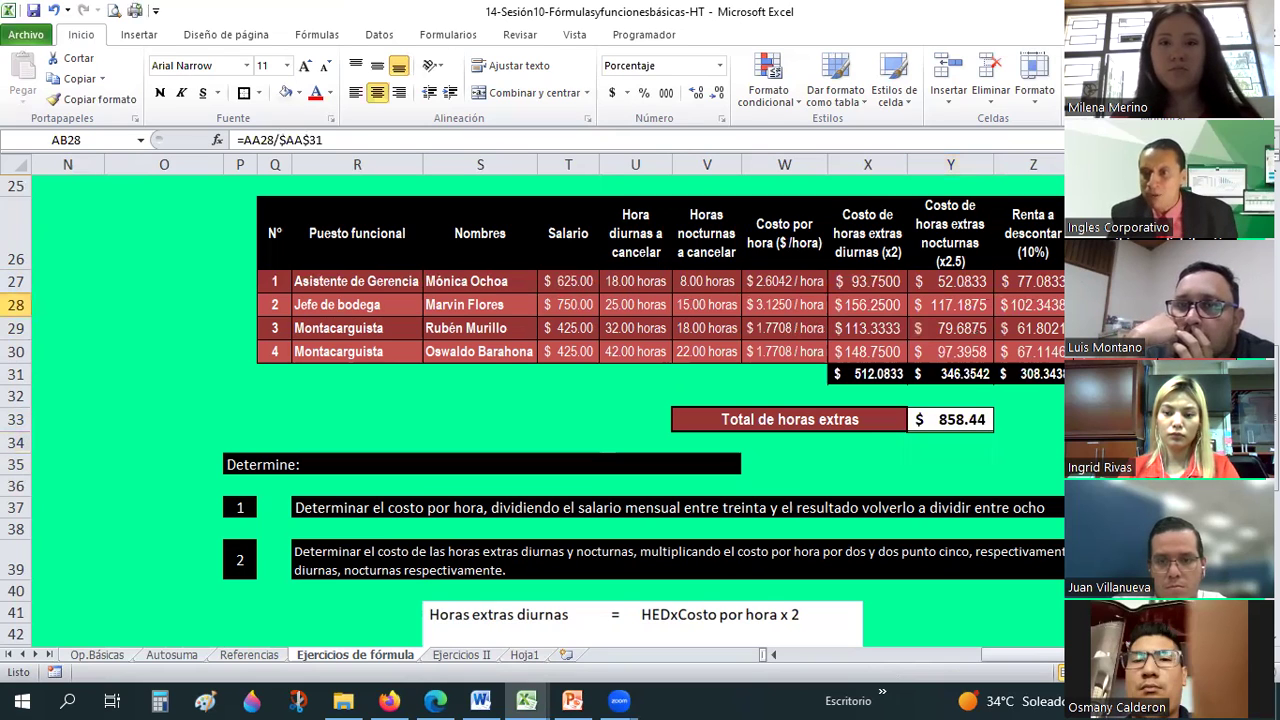
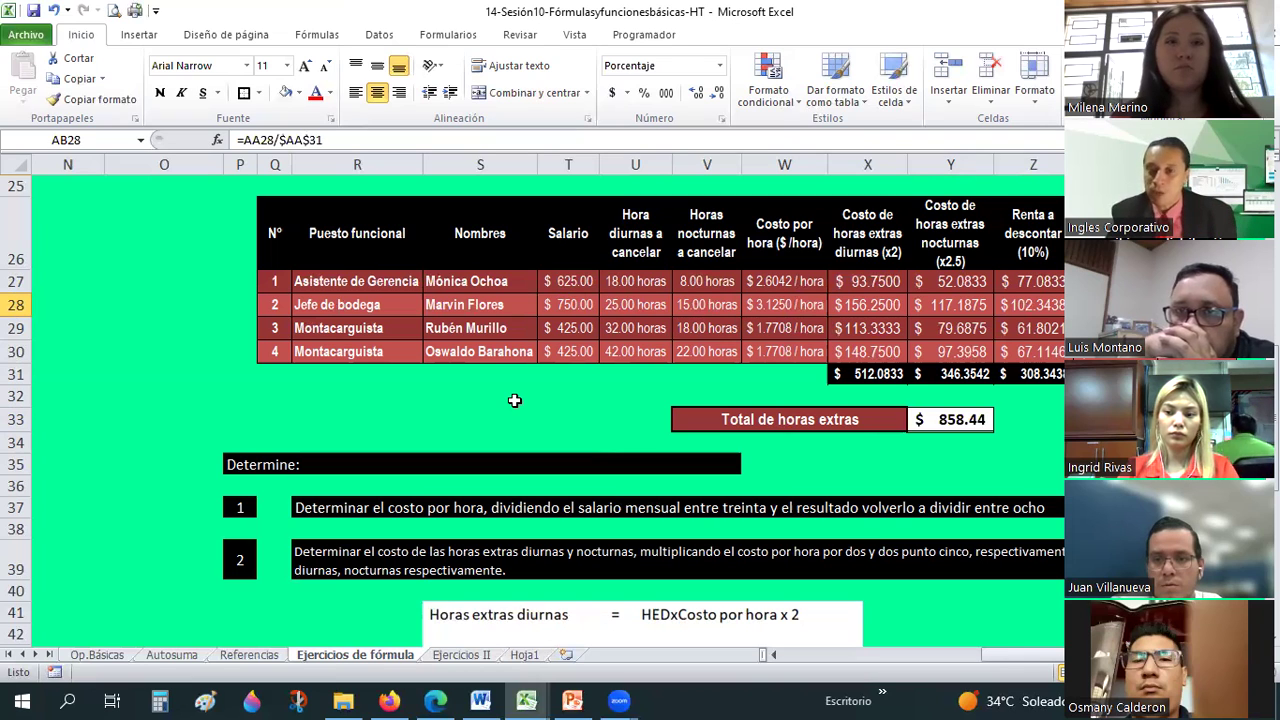
Check the night overtime cost formulas in Y28–Y30 and select the cost and rent figures
left_click(514, 400)
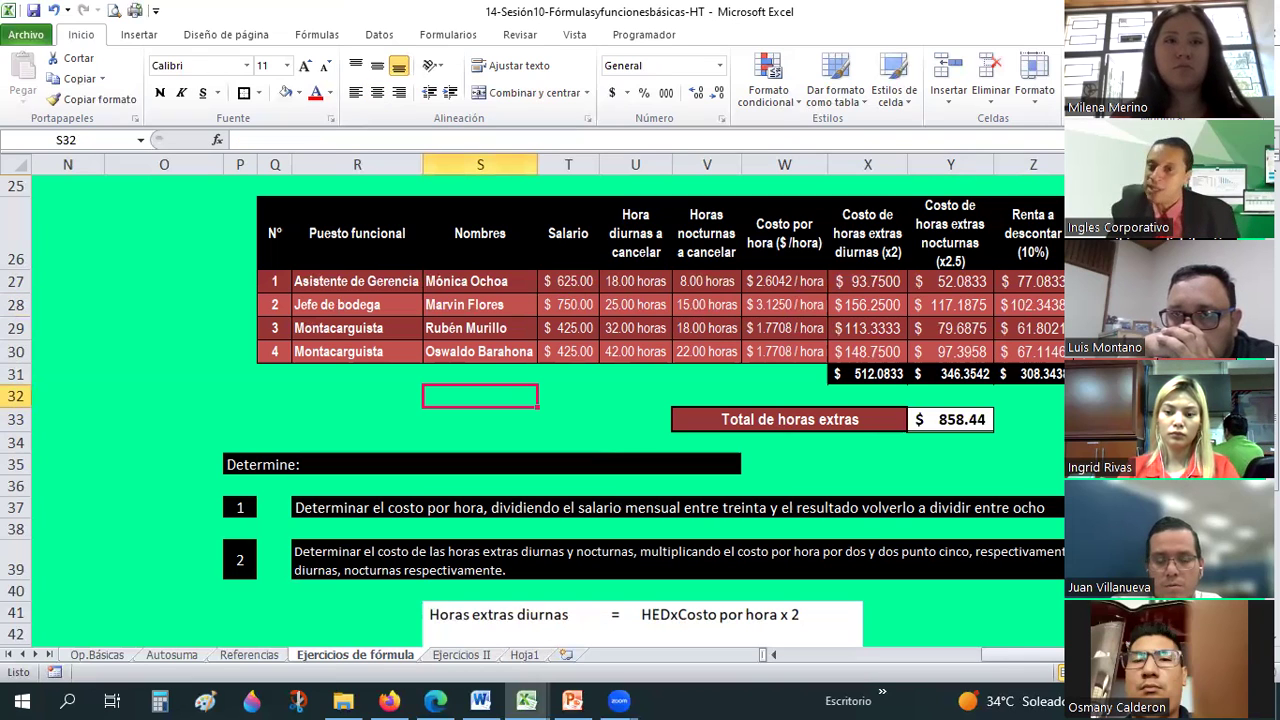
left_click(1110, 442)
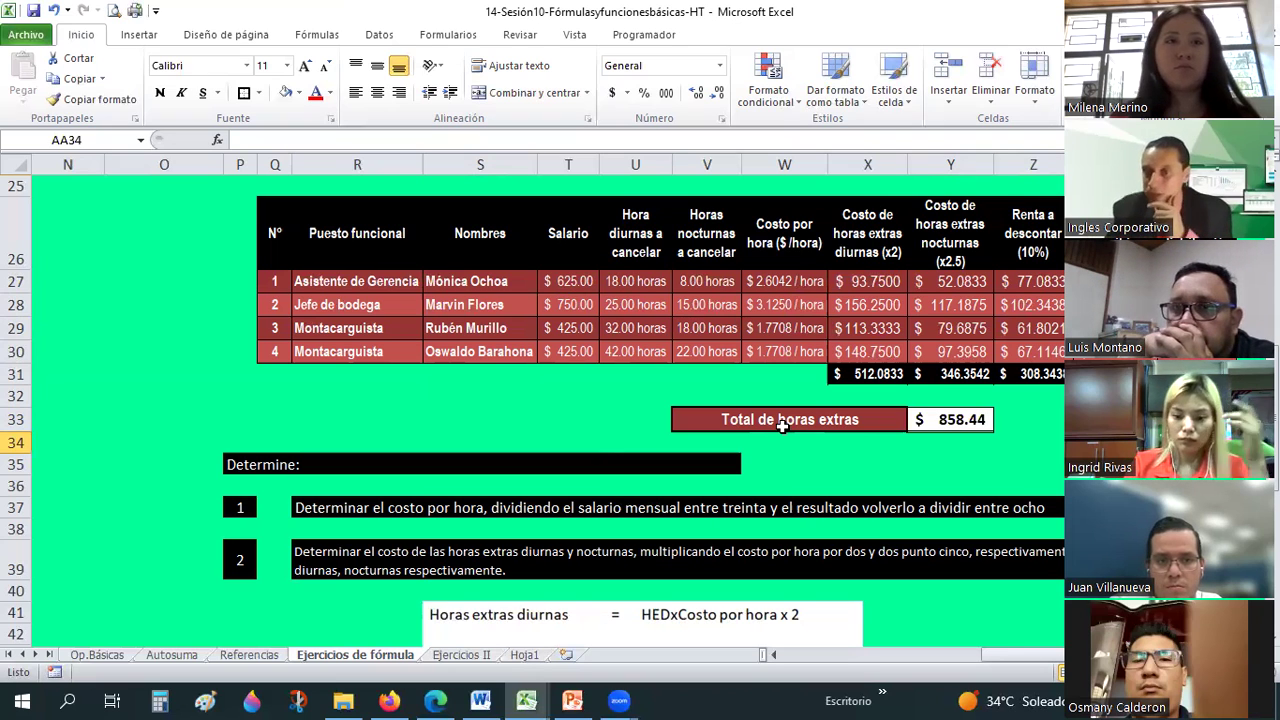
left_click(968, 310)
key("Down")
key("Down")
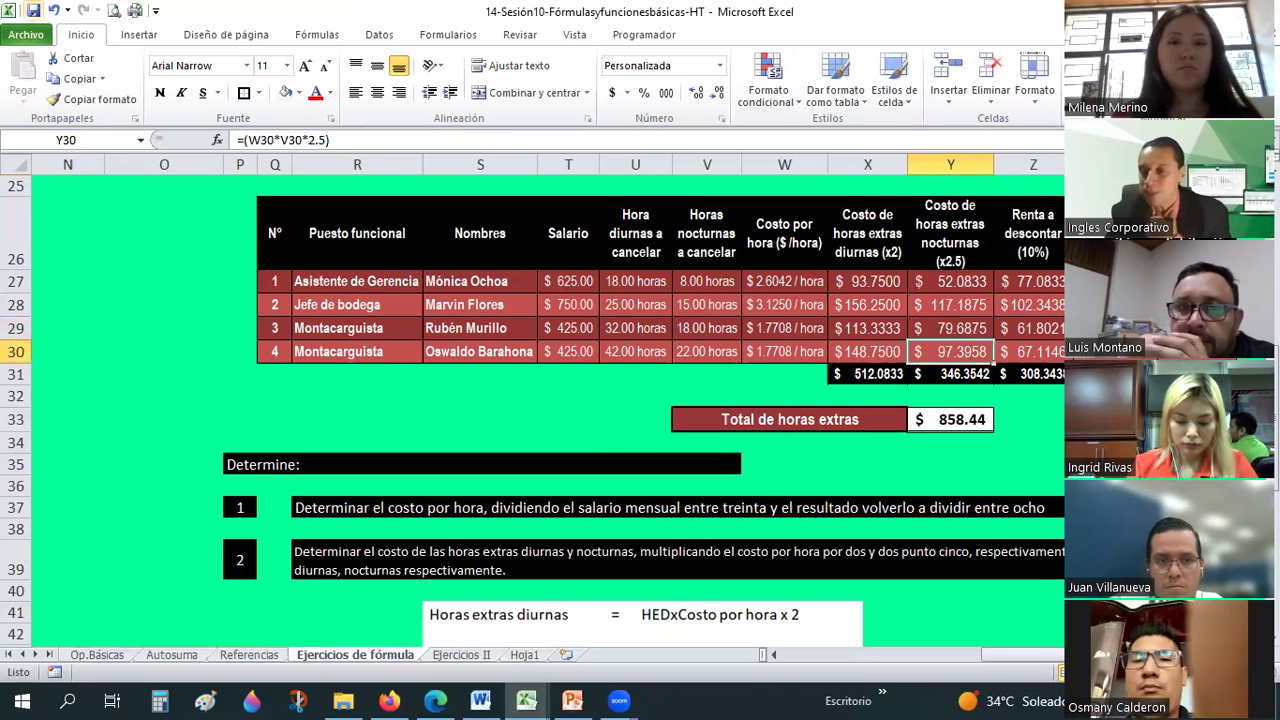
mouse_move(867, 279)
left_mouse_down()
mouse_move(1061, 300)
mouse_move(1170, 351)
left_mouse_up()
Check the rent deduction formula in Z28, then switch to the Ejercicios II sheet
scroll(727, 335, "down", 2)
scroll(727, 335, "down", 1)
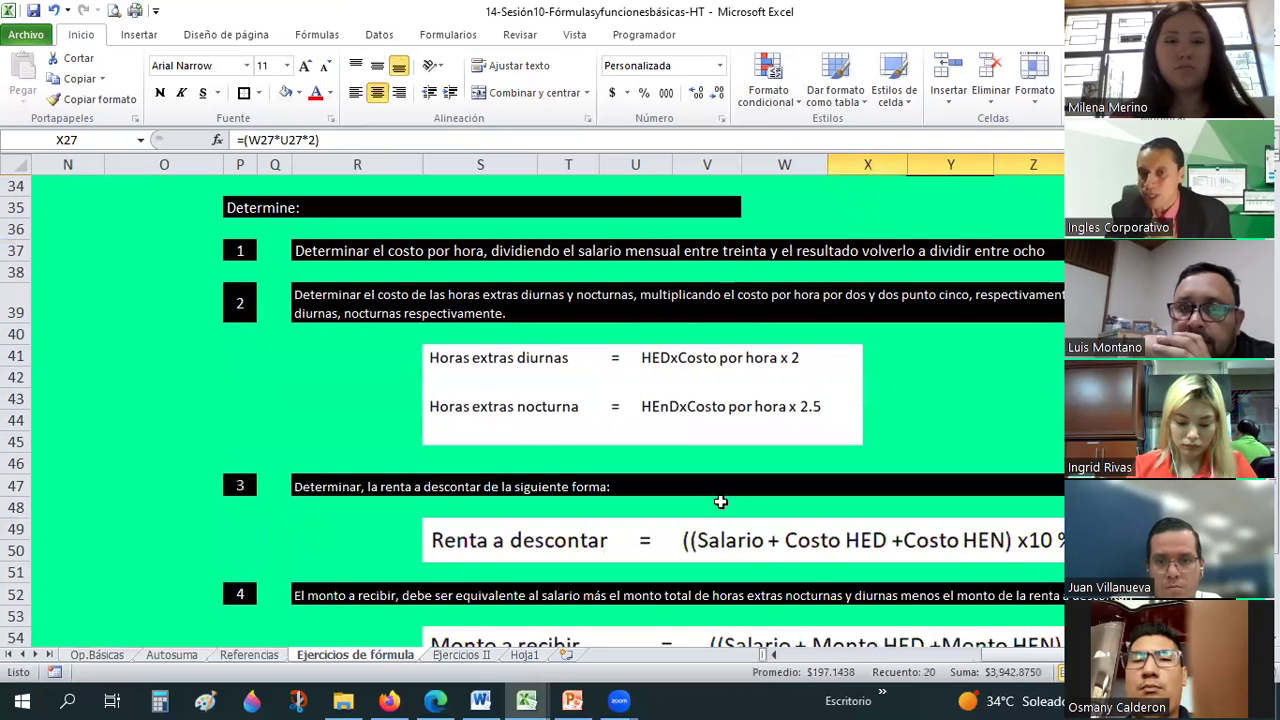
scroll(720, 502, "down", 1)
scroll(1011, 384, "up", 5)
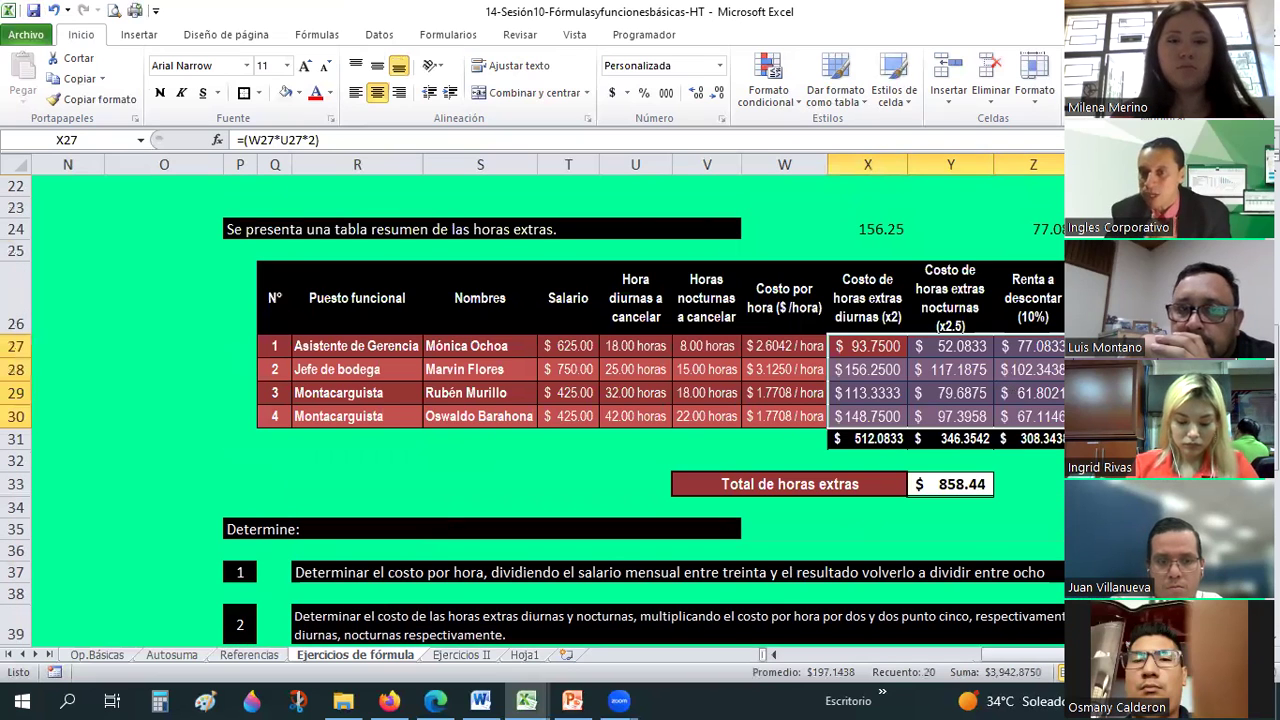
left_click(1033, 369)
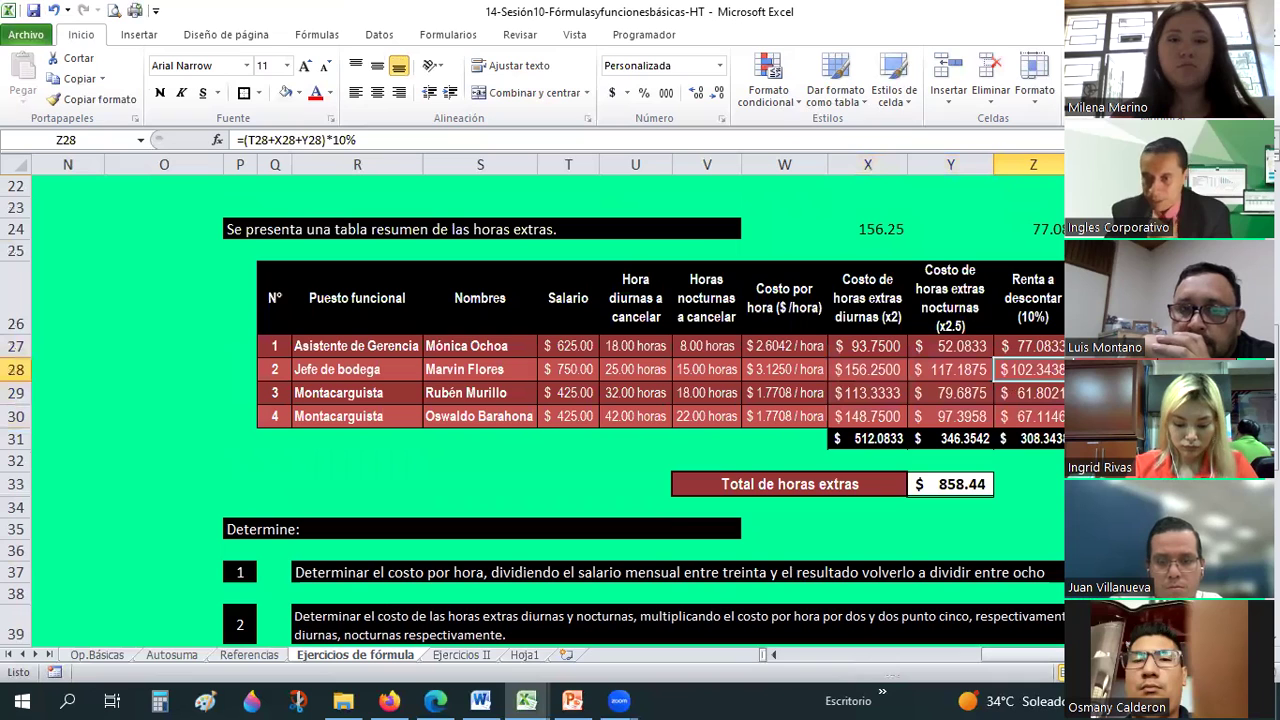
left_click(456, 655)
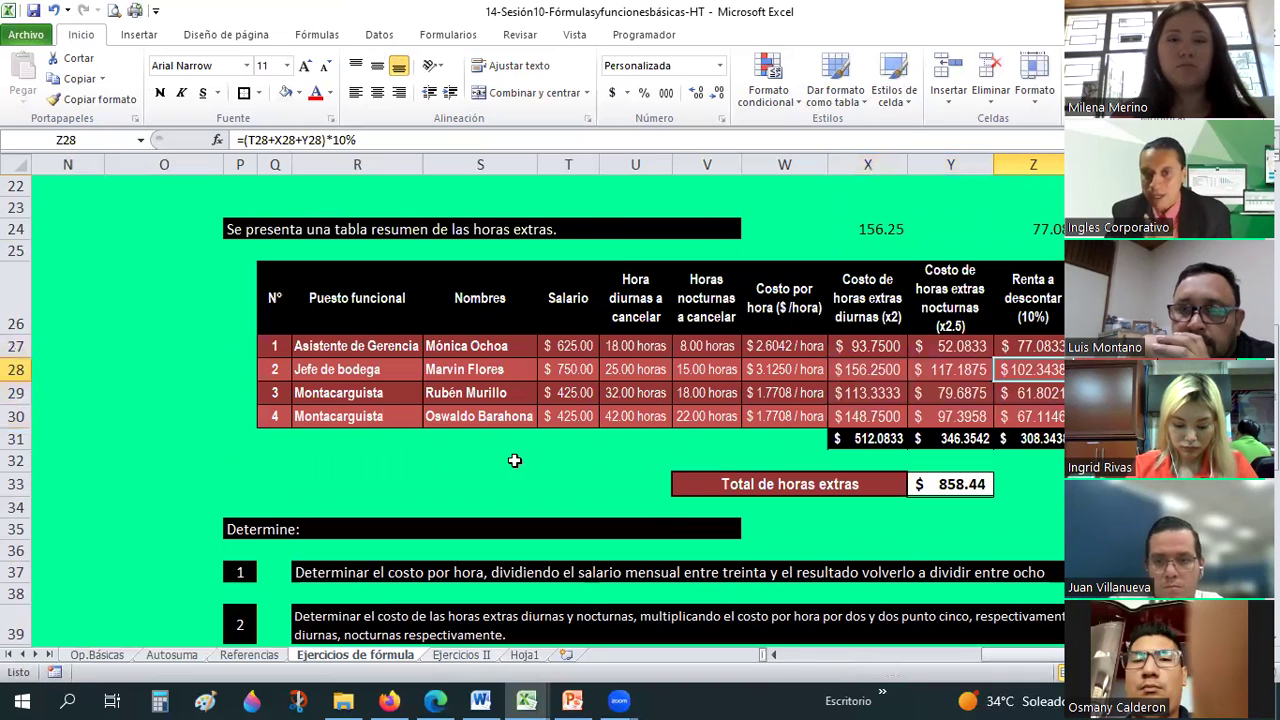
scroll(514, 421, "up", 5)
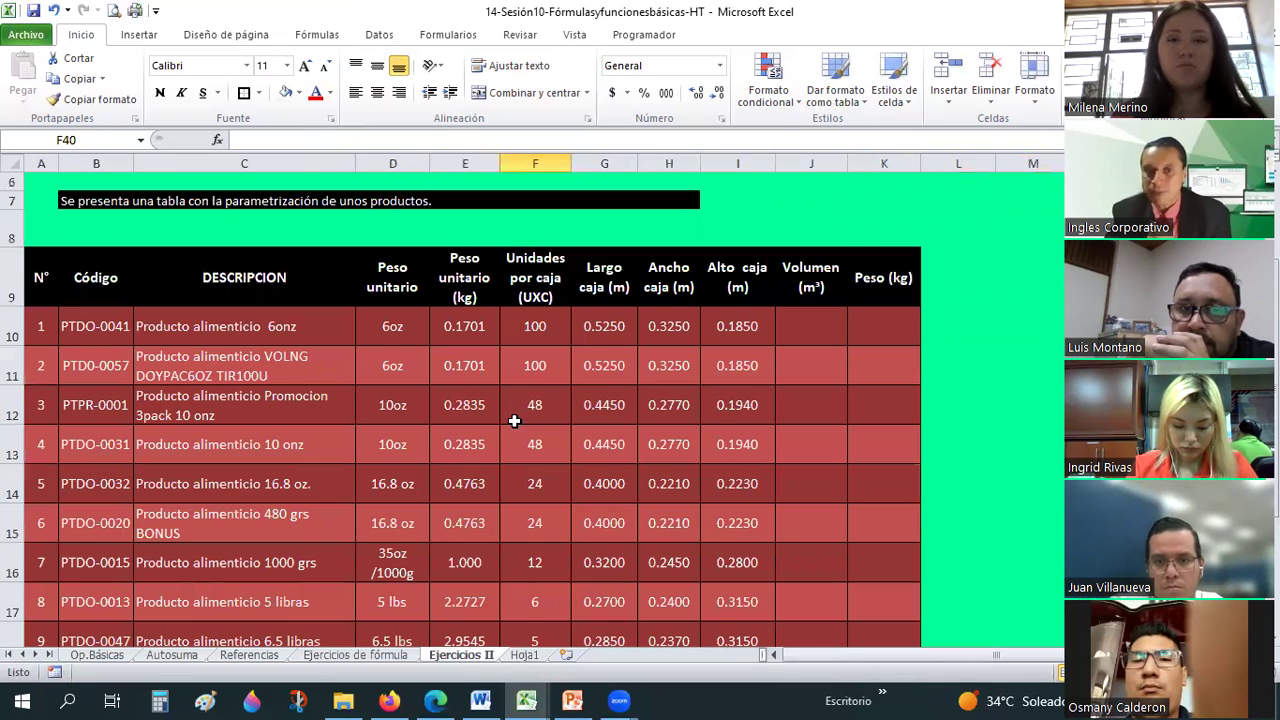
Select the box length, width and height values in G10:I19 and open Formato de celdas (Ctrl+1)
scroll(302, 354, "down", 4)
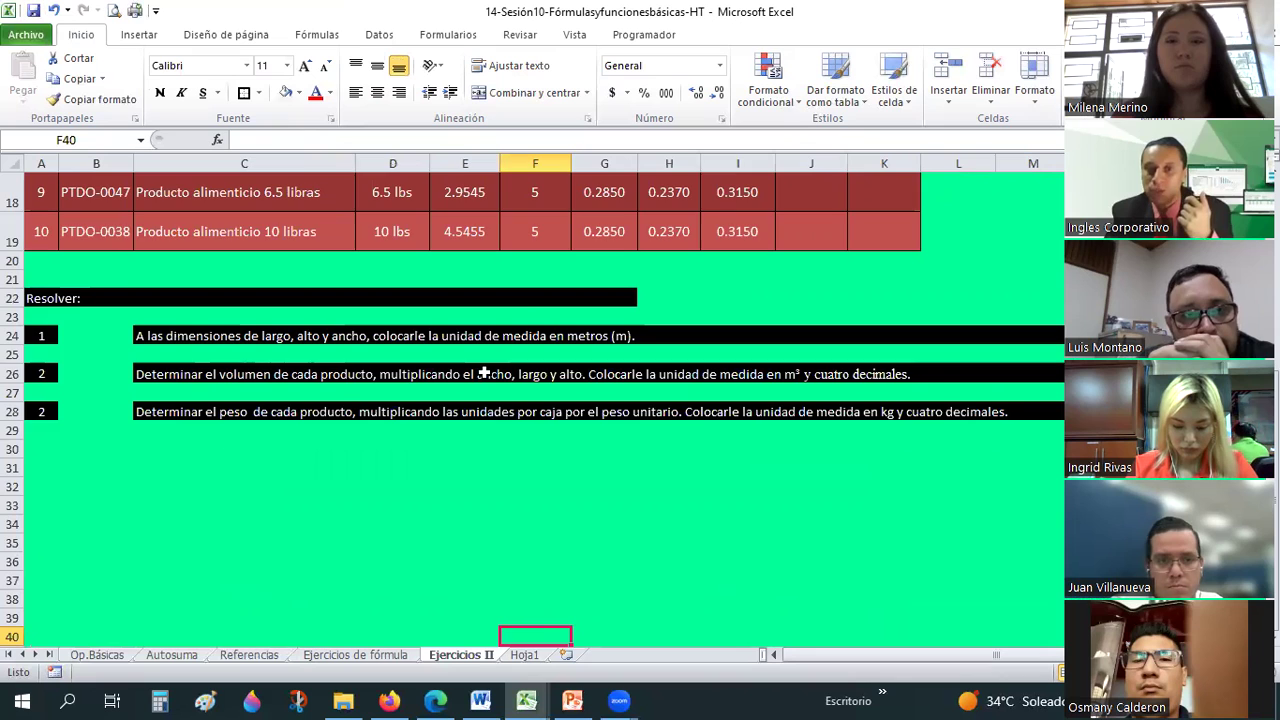
scroll(534, 311, "up", 3)
left_click(669, 251)
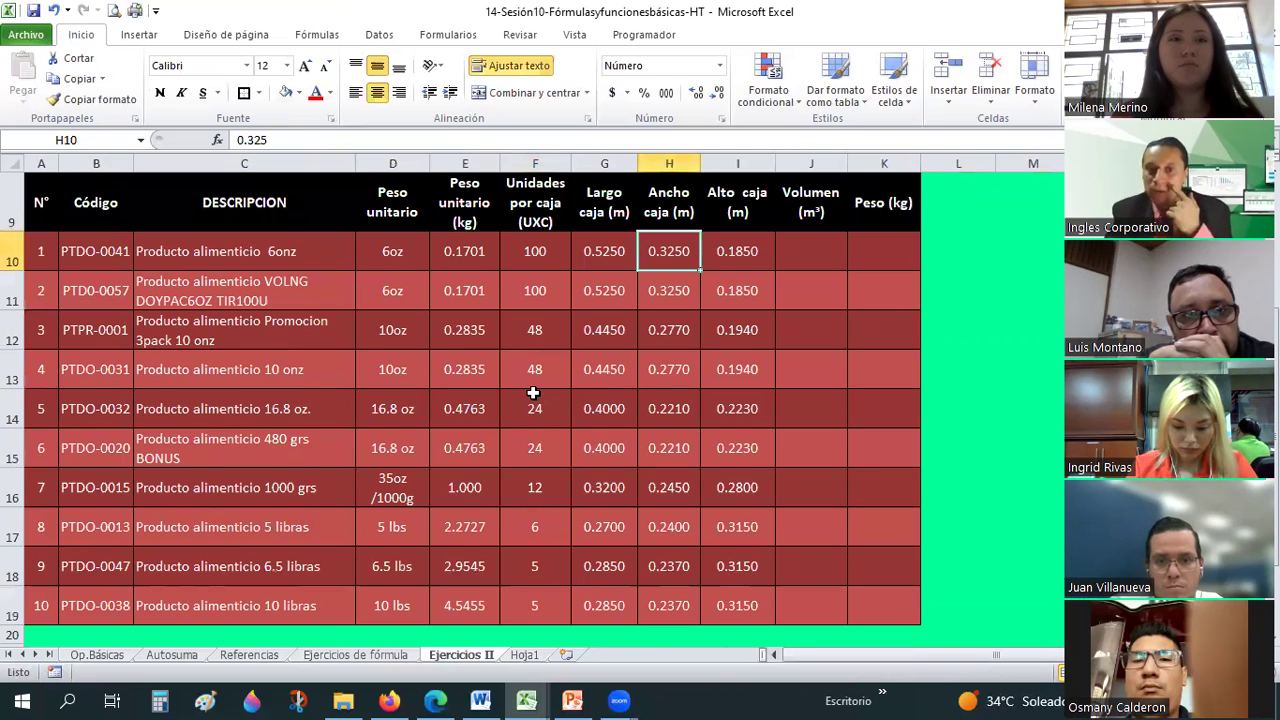
scroll(534, 393, "up", 1)
left_click_drag(613, 322, 580, 550)
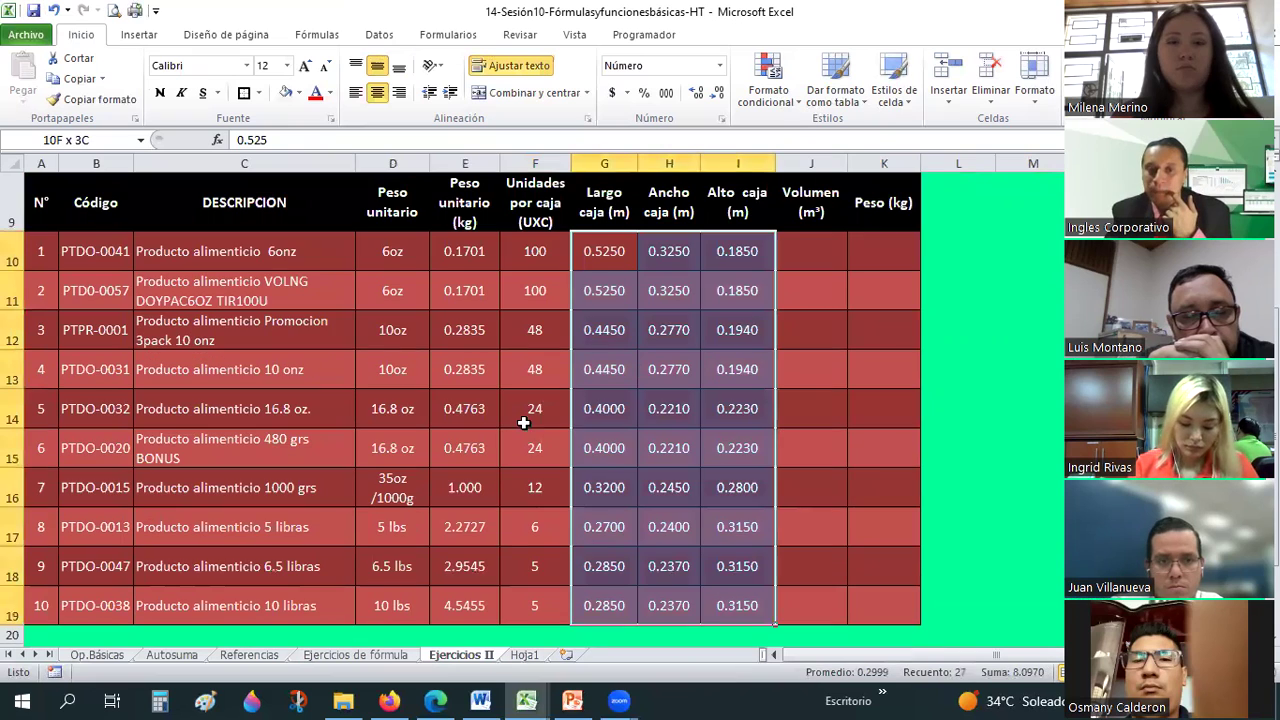
scroll(692, 360, "down", 3)
scroll(690, 362, "up", 3)
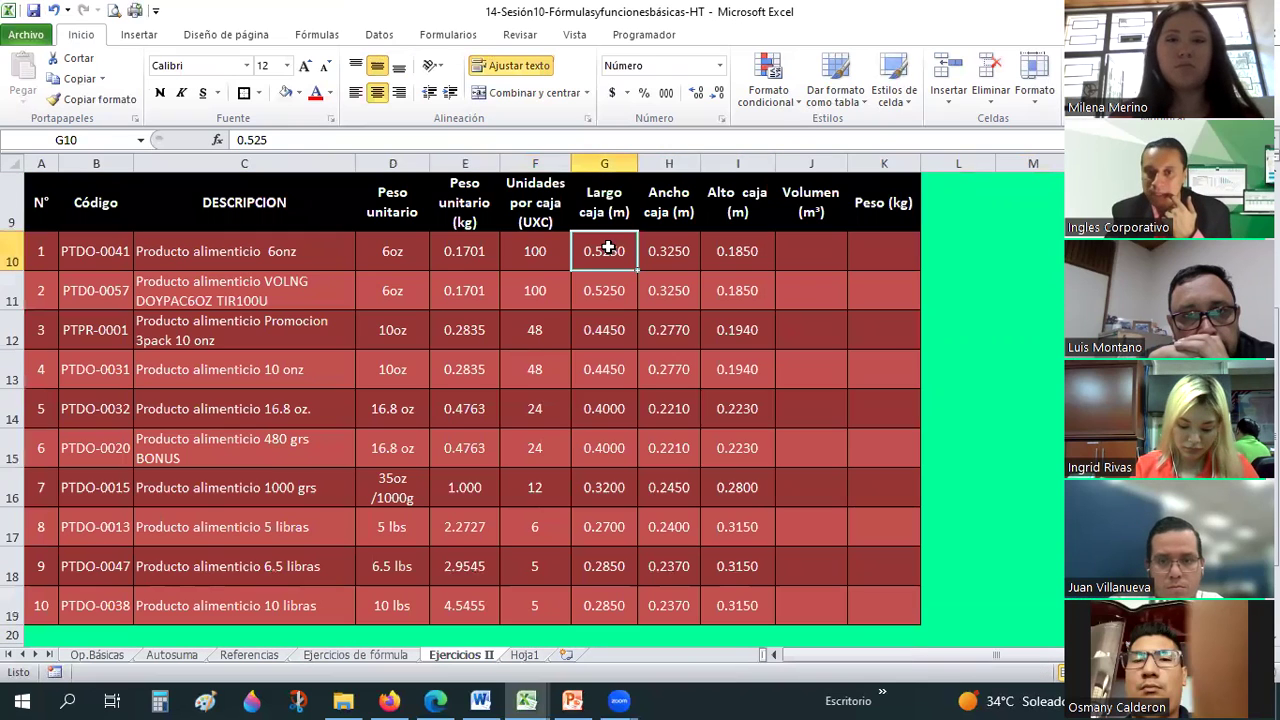
left_click(720, 568, "shift")
left_click_drag(718, 558, 722, 546)
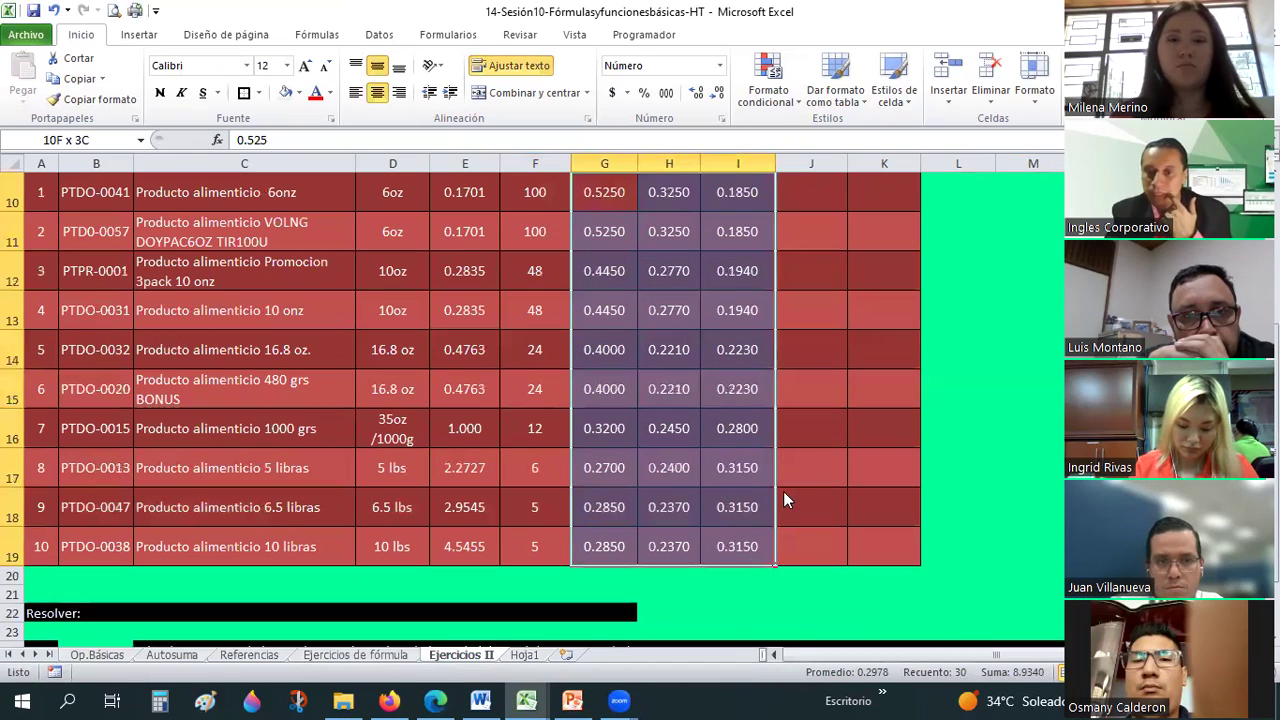
right_click(783, 491)
key("Escape")
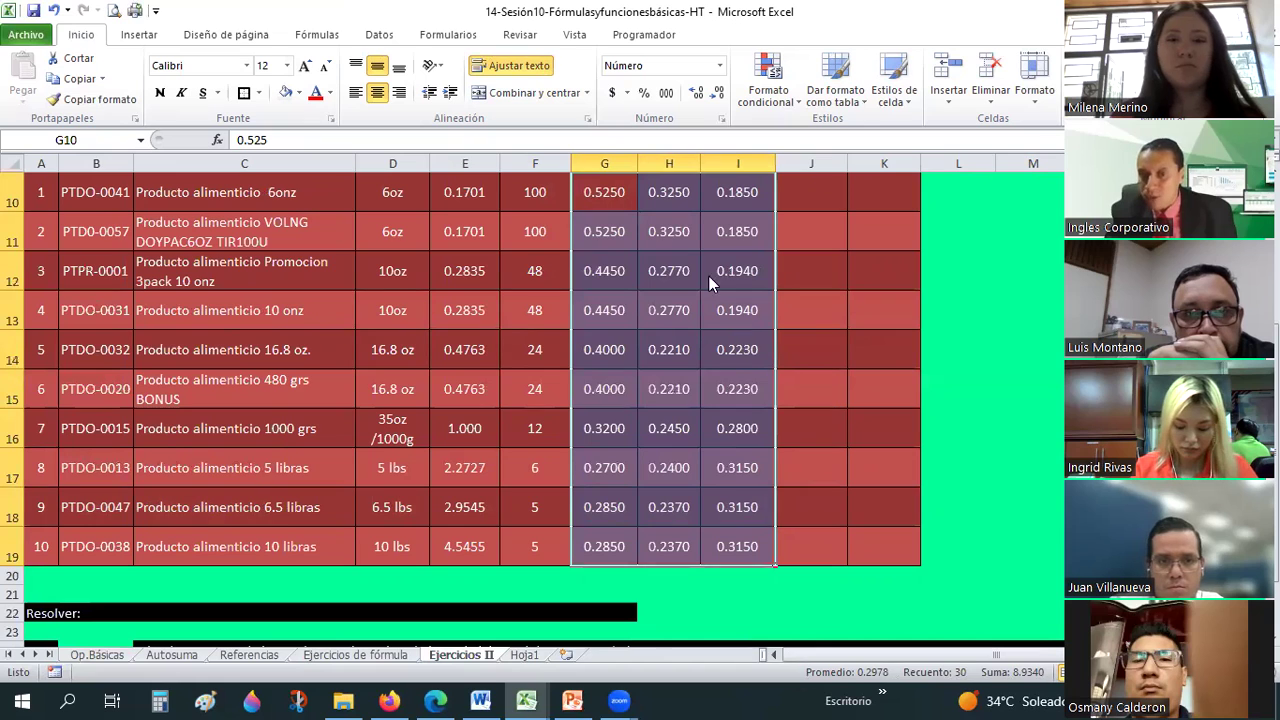
key("ctrl+1")
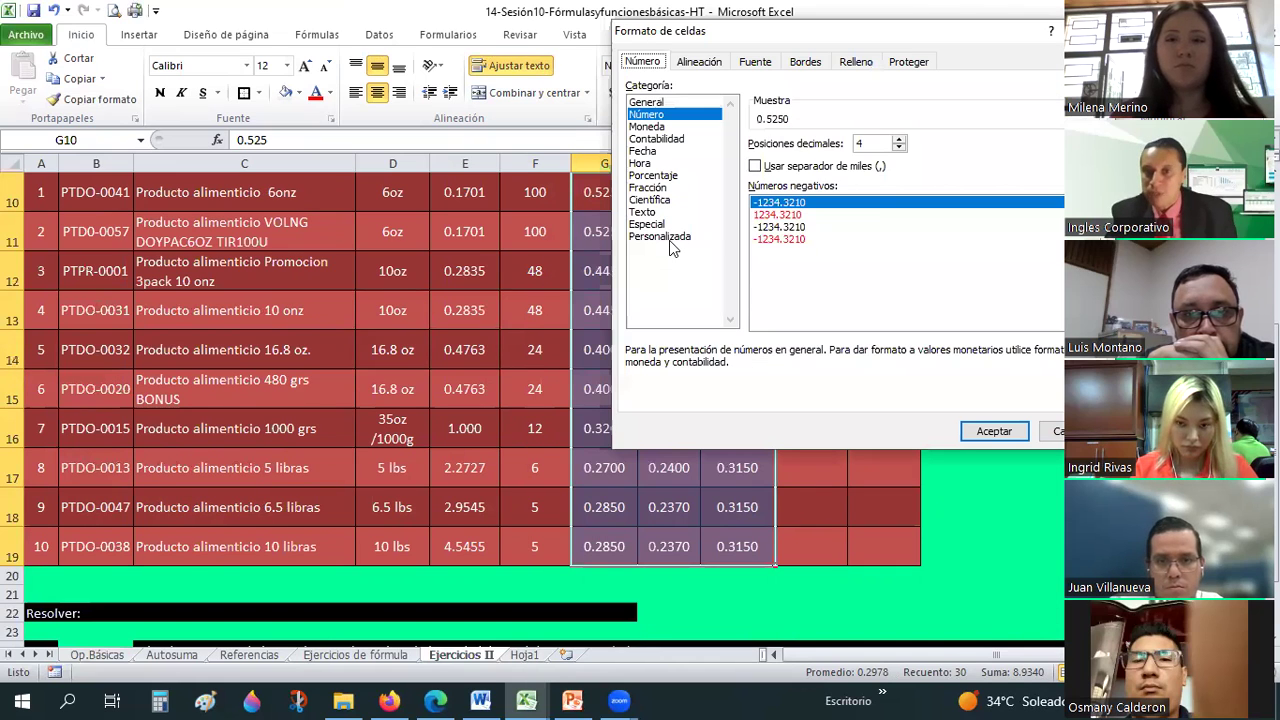
Apply the custom format #,##0.0000 "m" to the box dimension cells
left_click(665, 237)
scroll(900, 237, "up", 10)
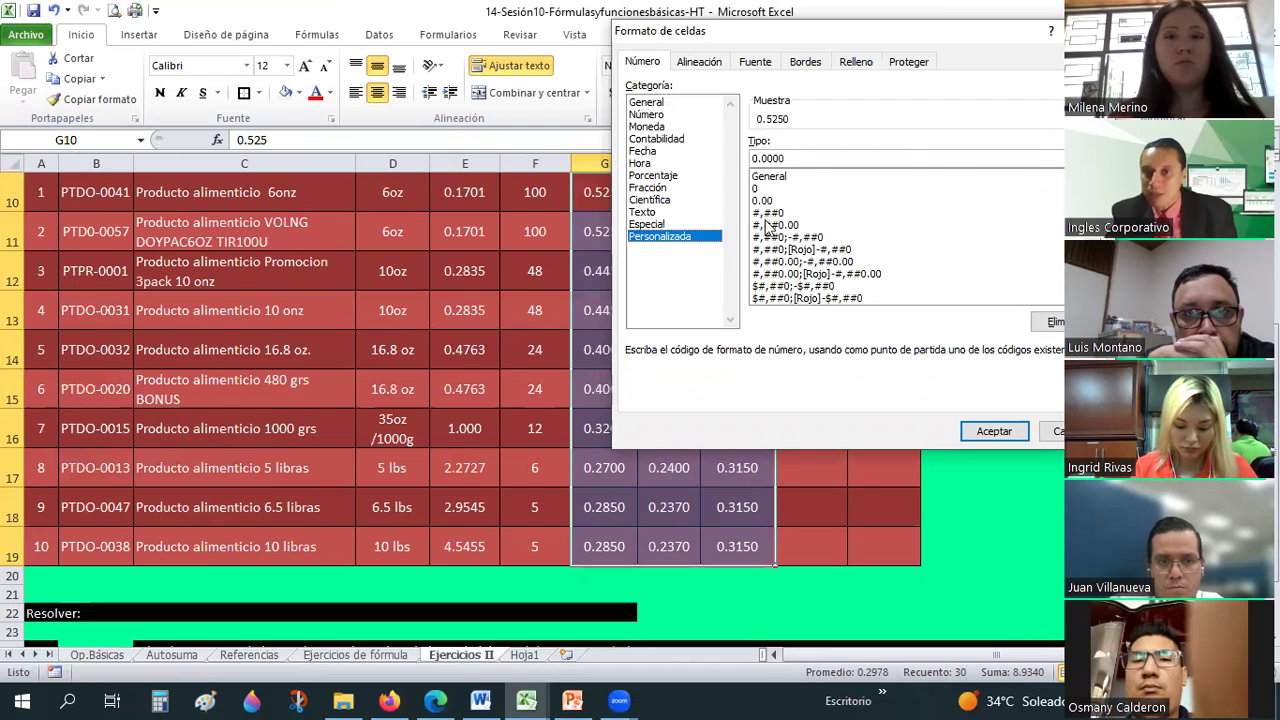
left_click(785, 225)
left_click(815, 158)
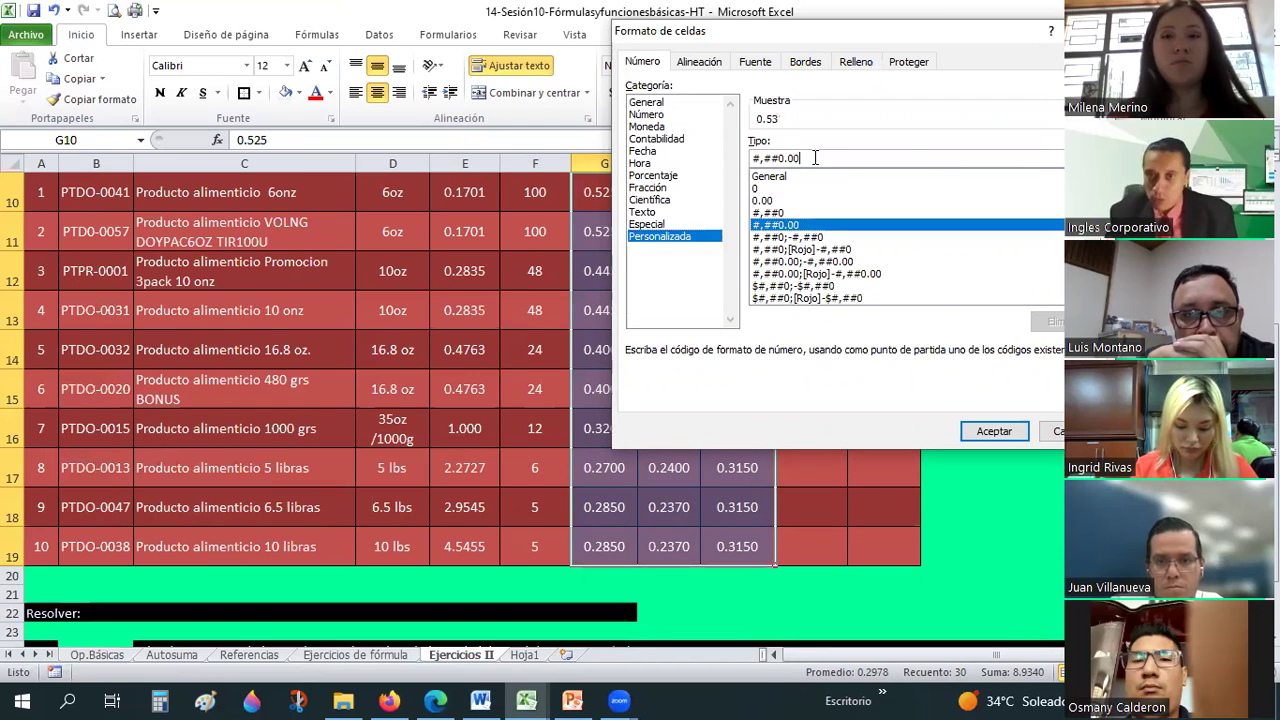
type("00")
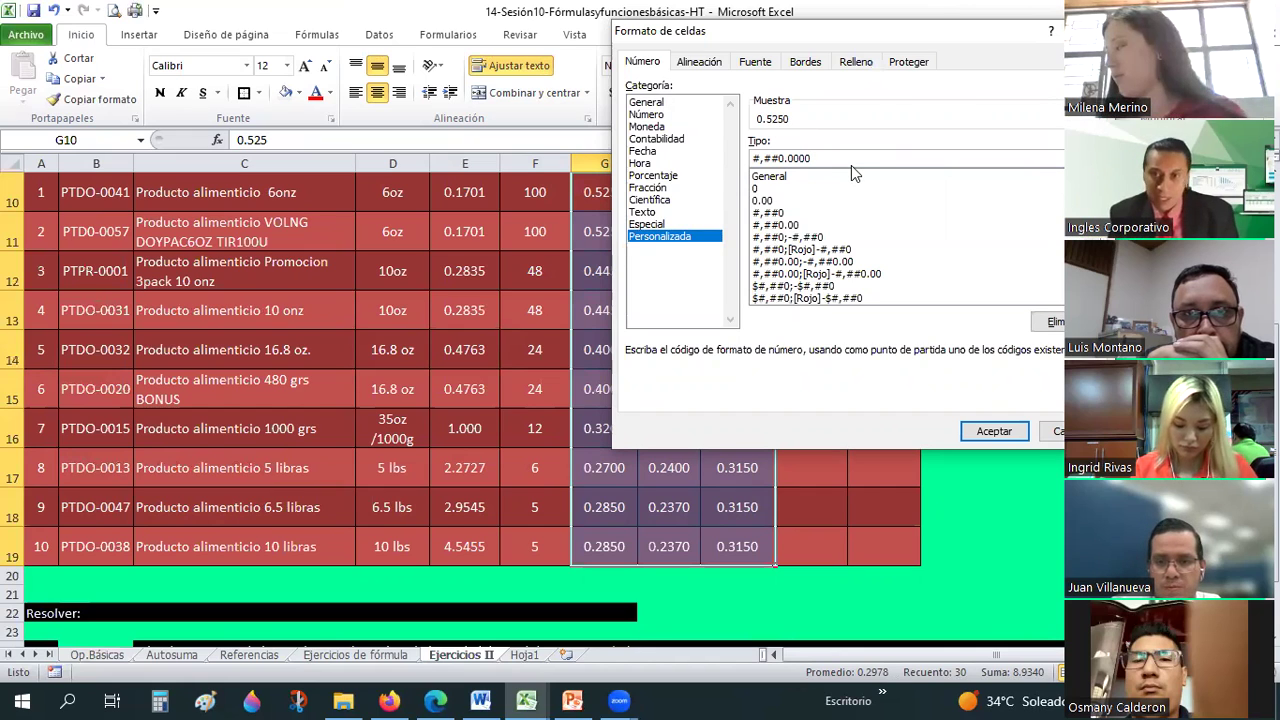
type("m\"")
left_click(993, 431)
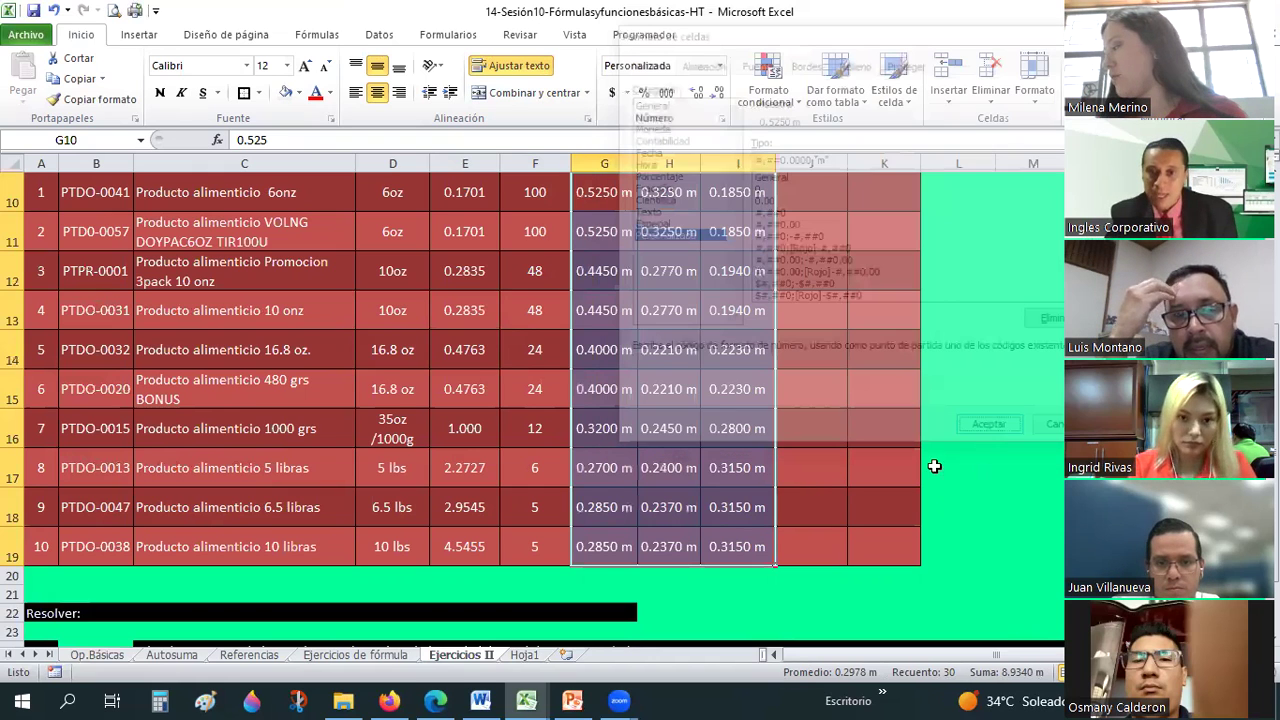
Check the formatted length, width and height values in G10:I10, e.g. 0.5250 m
left_click_drag(940, 466, 1030, 467)
scroll(762, 308, "up", 1)
left_click(755, 308)
left_click(693, 313)
left_click(606, 313)
left_click(743, 346)
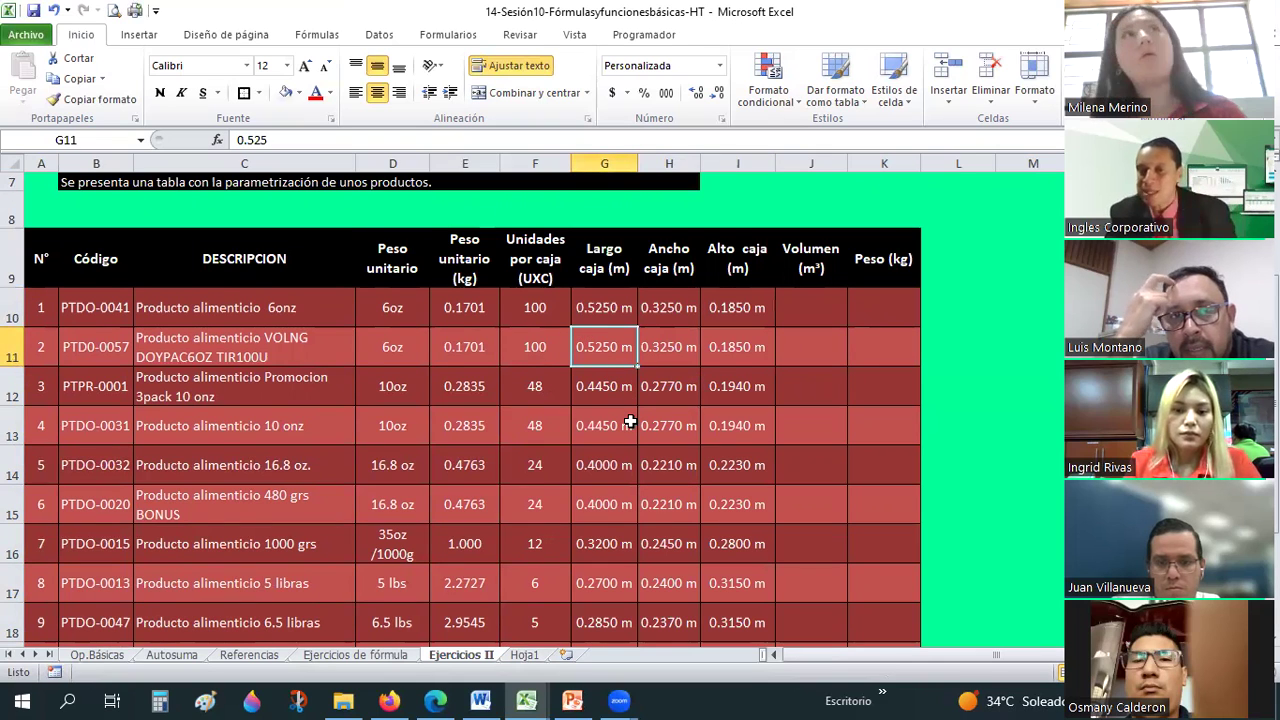
Enter =G10*H10*I10 in J10 to get the first product's volume, 0.0316
scroll(630, 424, "down", 4)
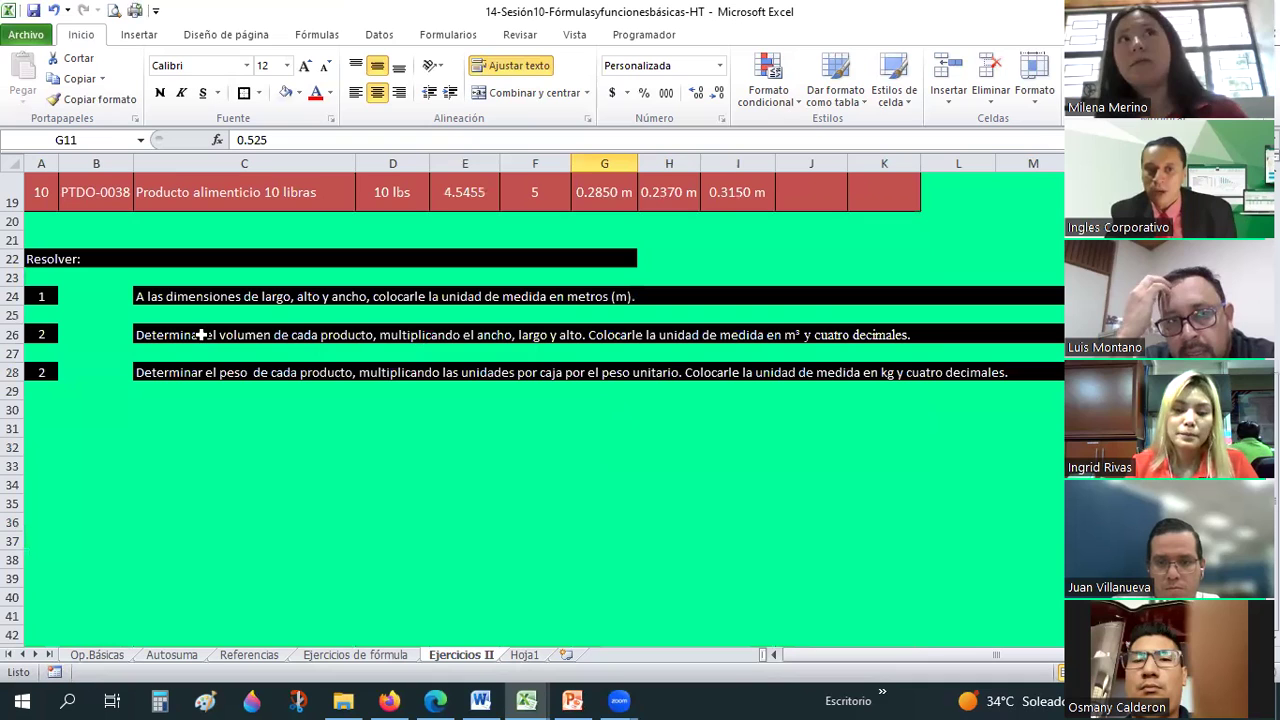
scroll(443, 357, "up", 2)
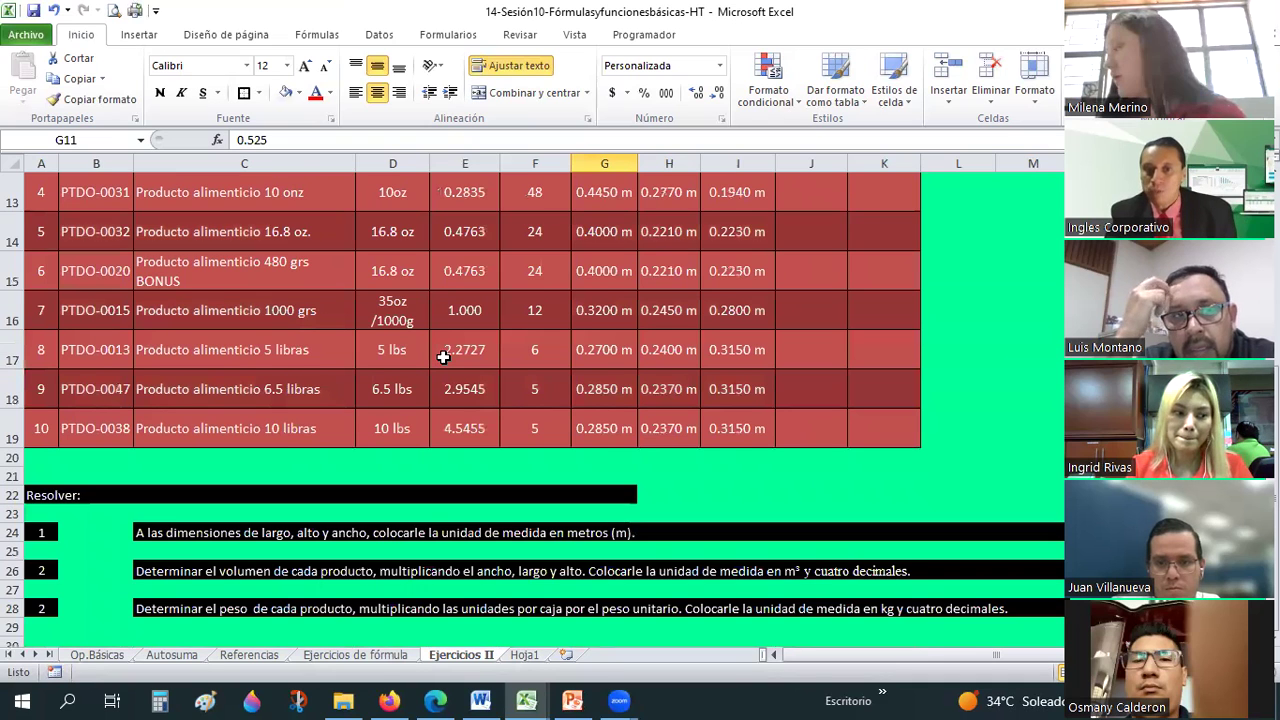
scroll(607, 298, "up", 2)
left_click(676, 306)
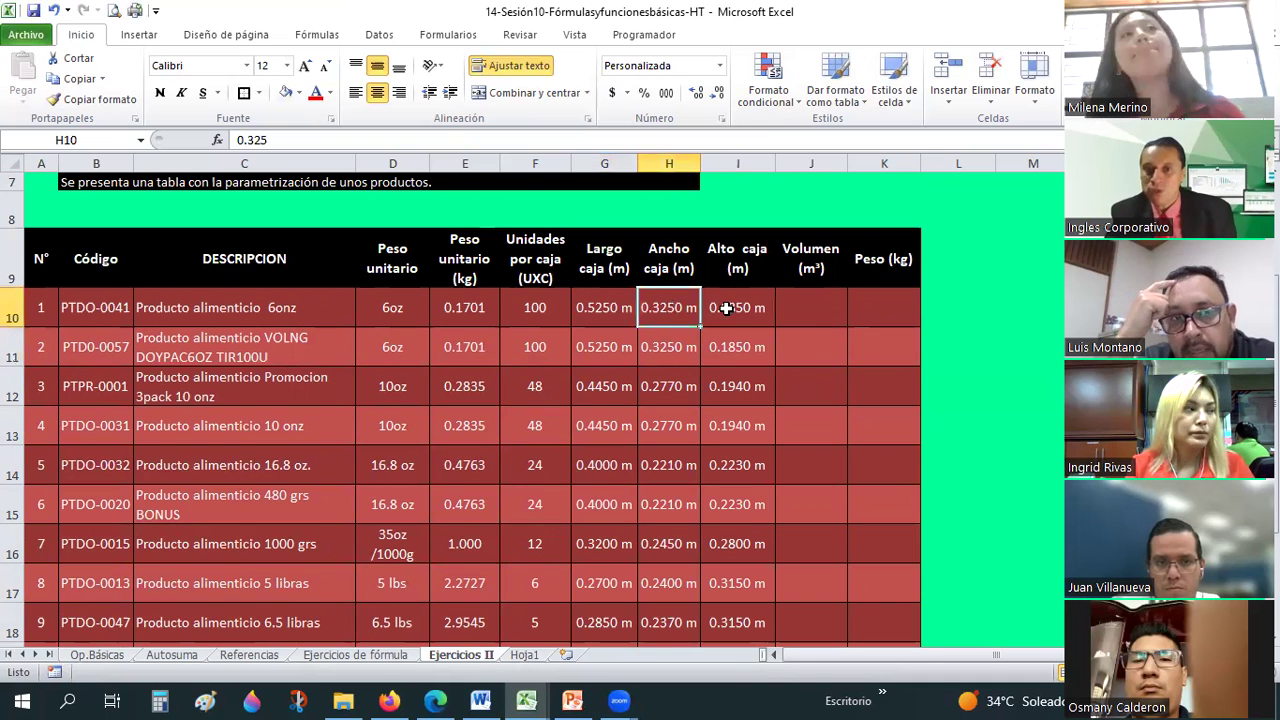
left_click(814, 317)
type("=")
left_click(620, 308)
type("*")
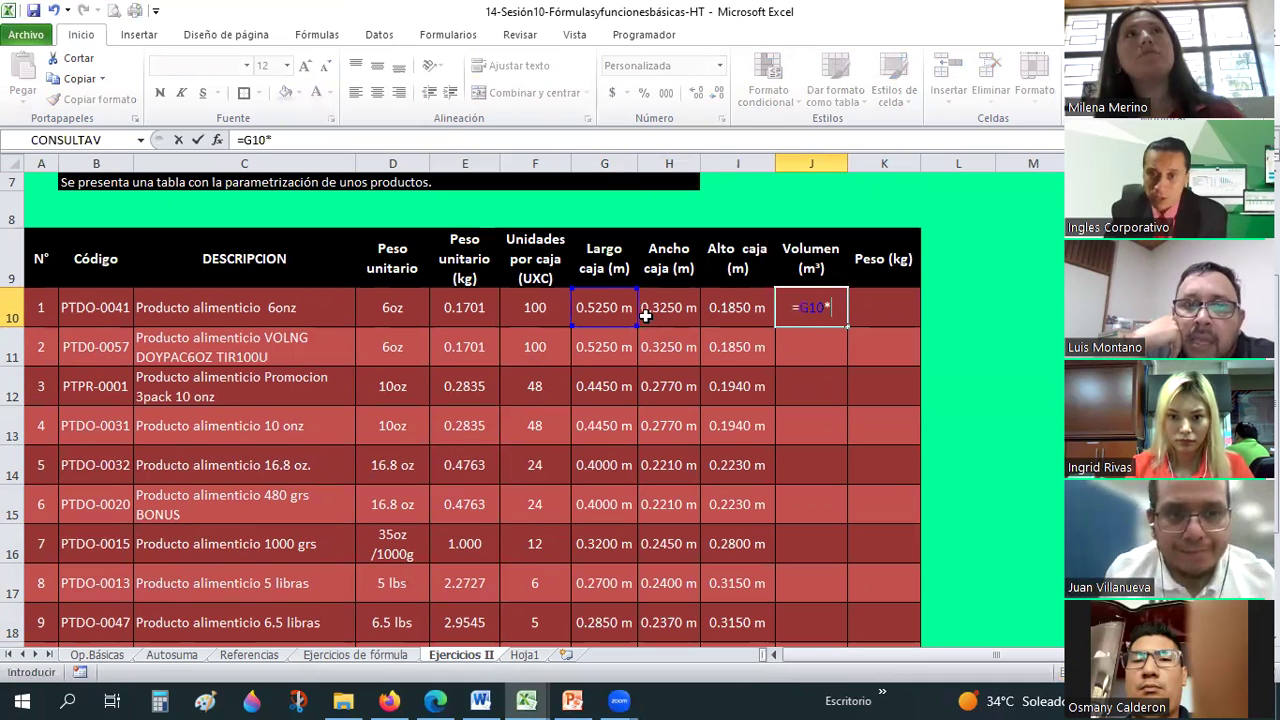
left_click(665, 308)
type("*")
left_click(716, 310)
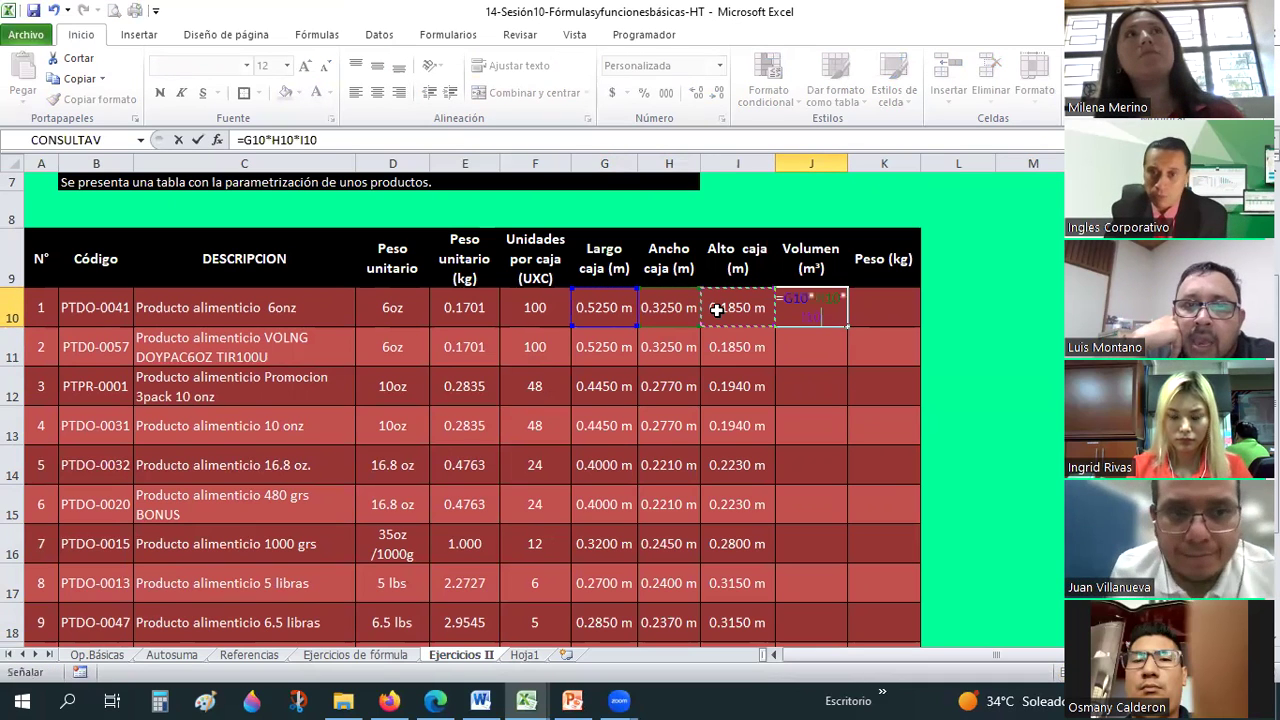
key("Return")
left_click(830, 310)
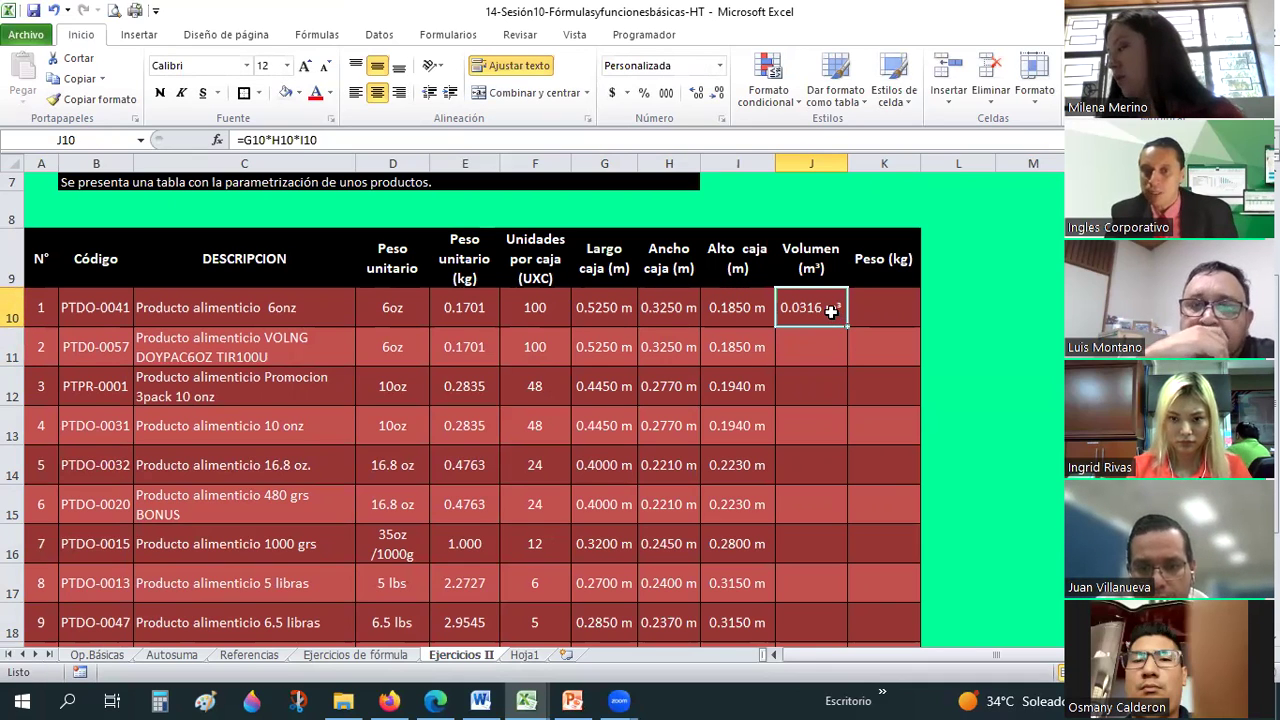
left_click_drag(793, 647, 800, 611)
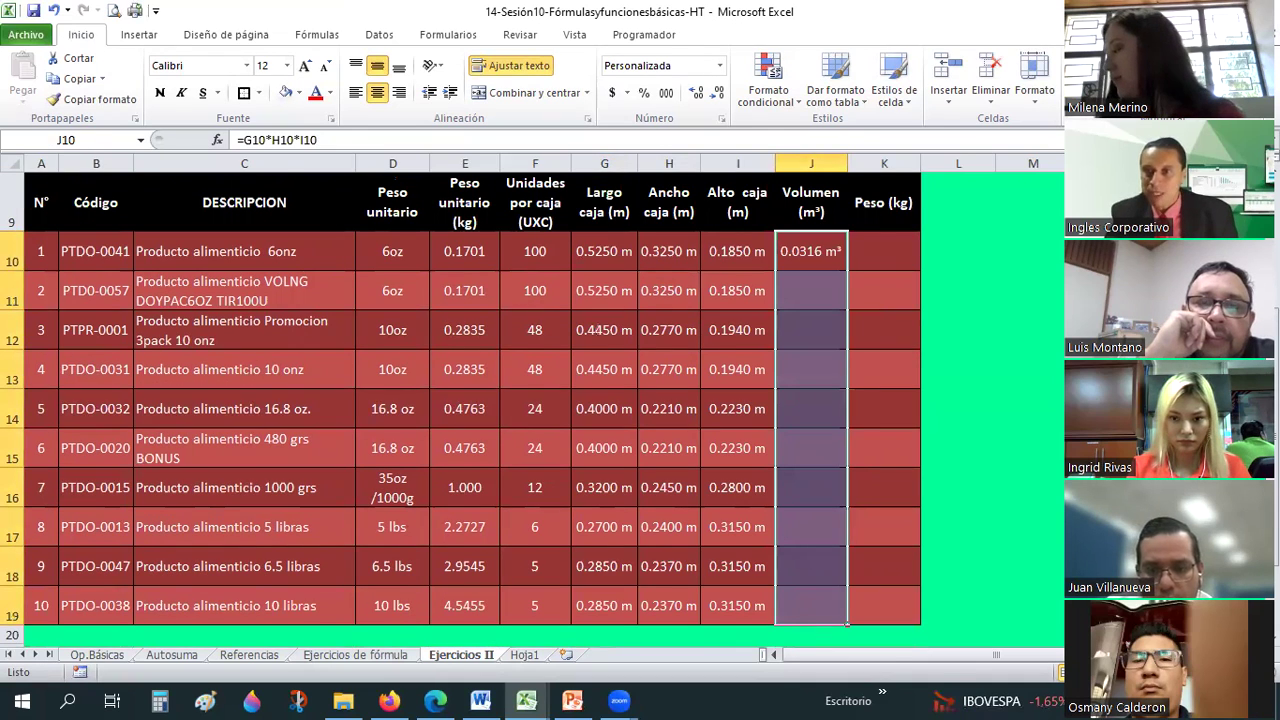
Type m in spare cell N10 and look through the symbol and font options
left_click(1100, 251)
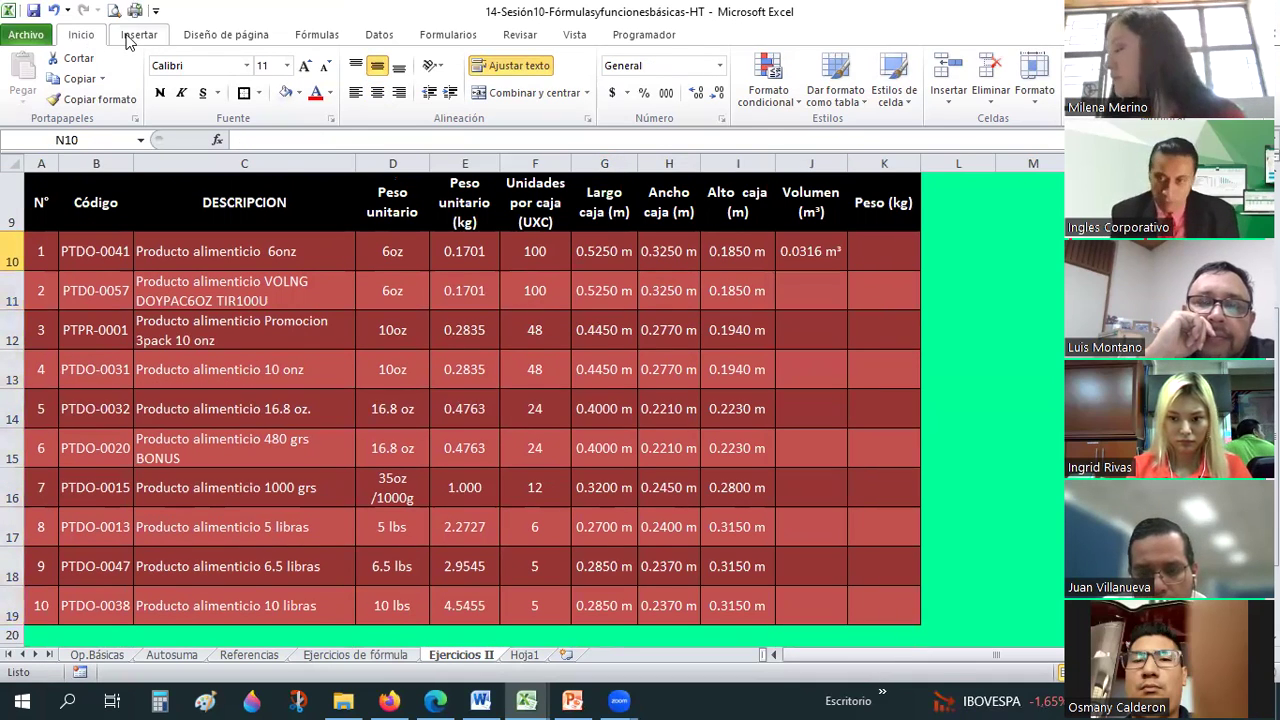
type("m")
key("Return")
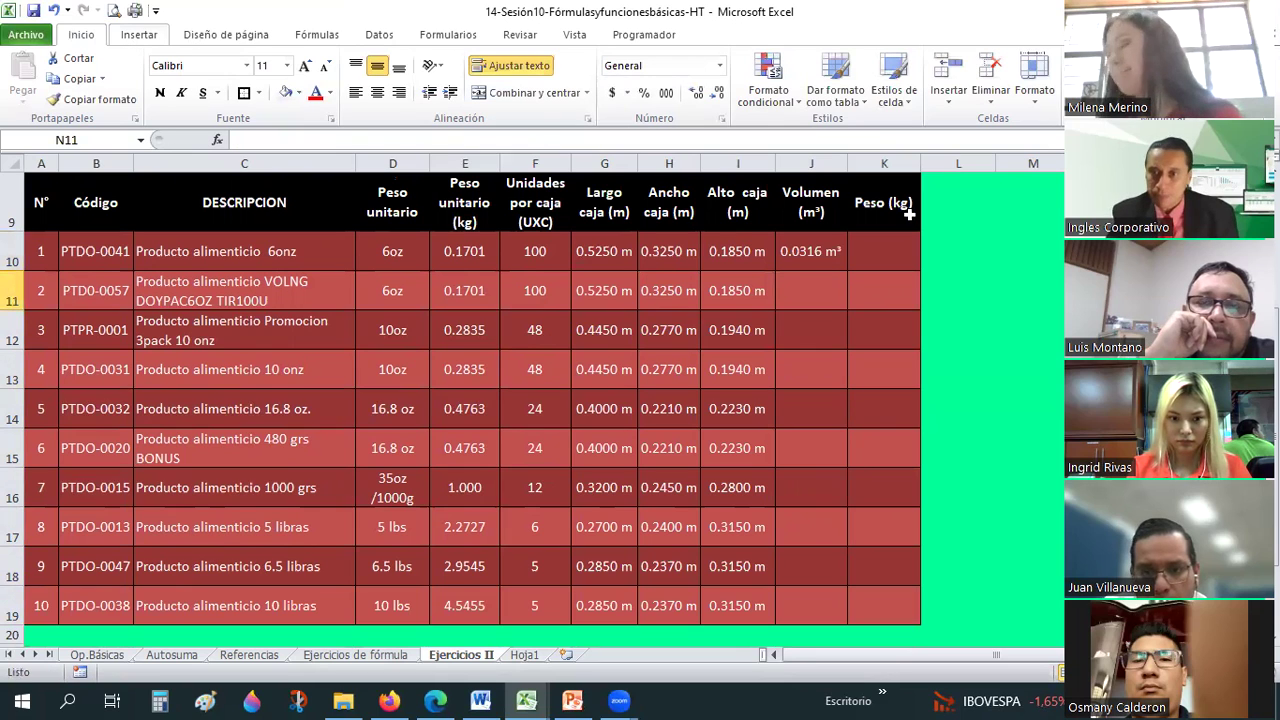
key("Up")
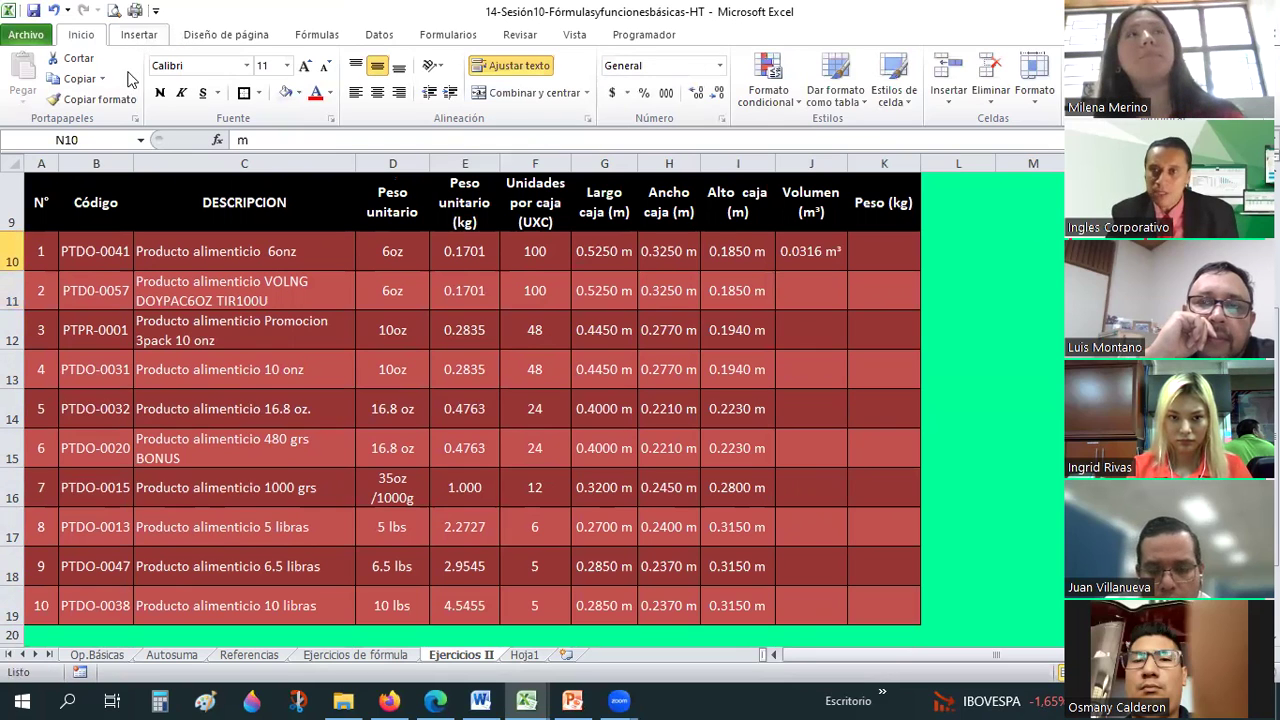
left_click(139, 34)
left_click(1245, 75)
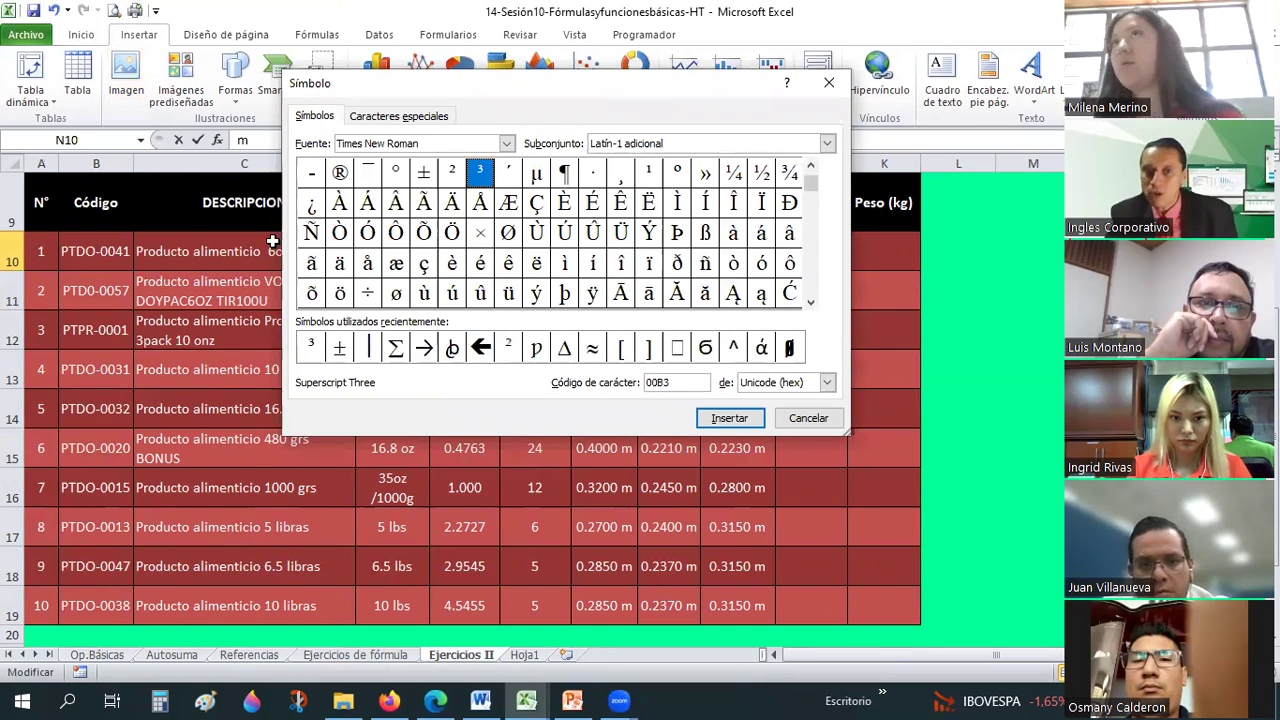
key("Escape")
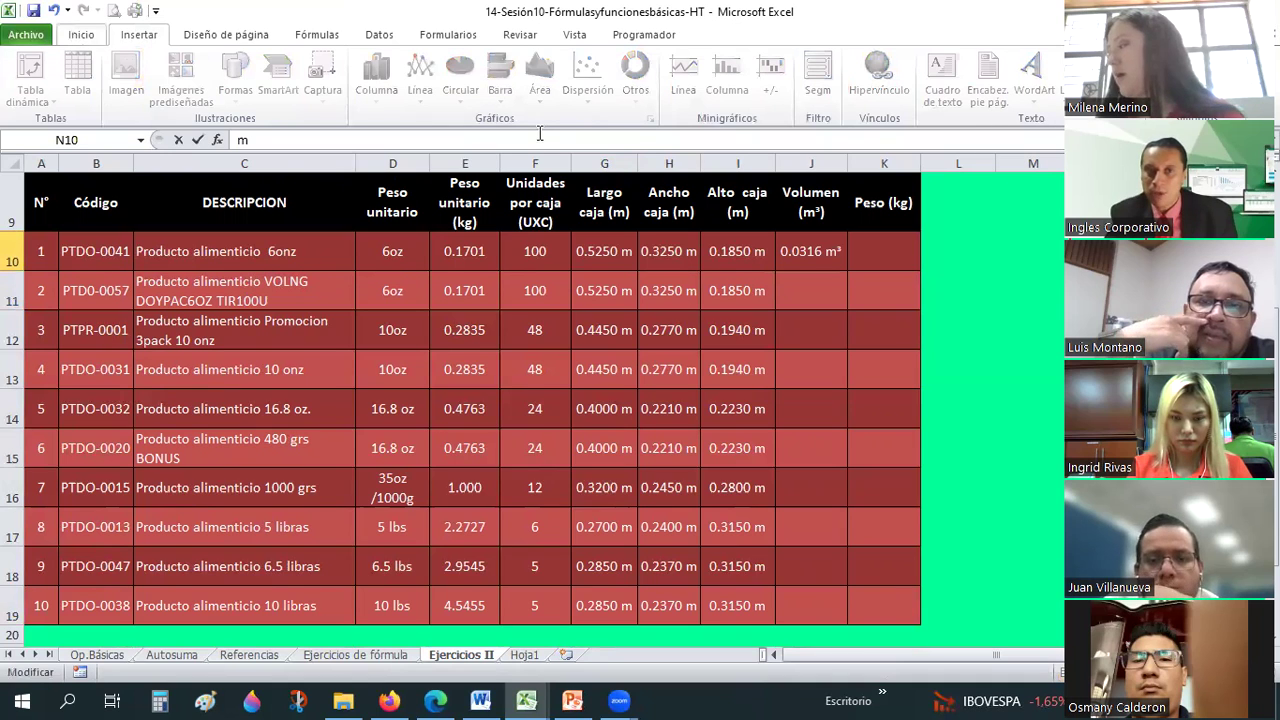
left_click(81, 34)
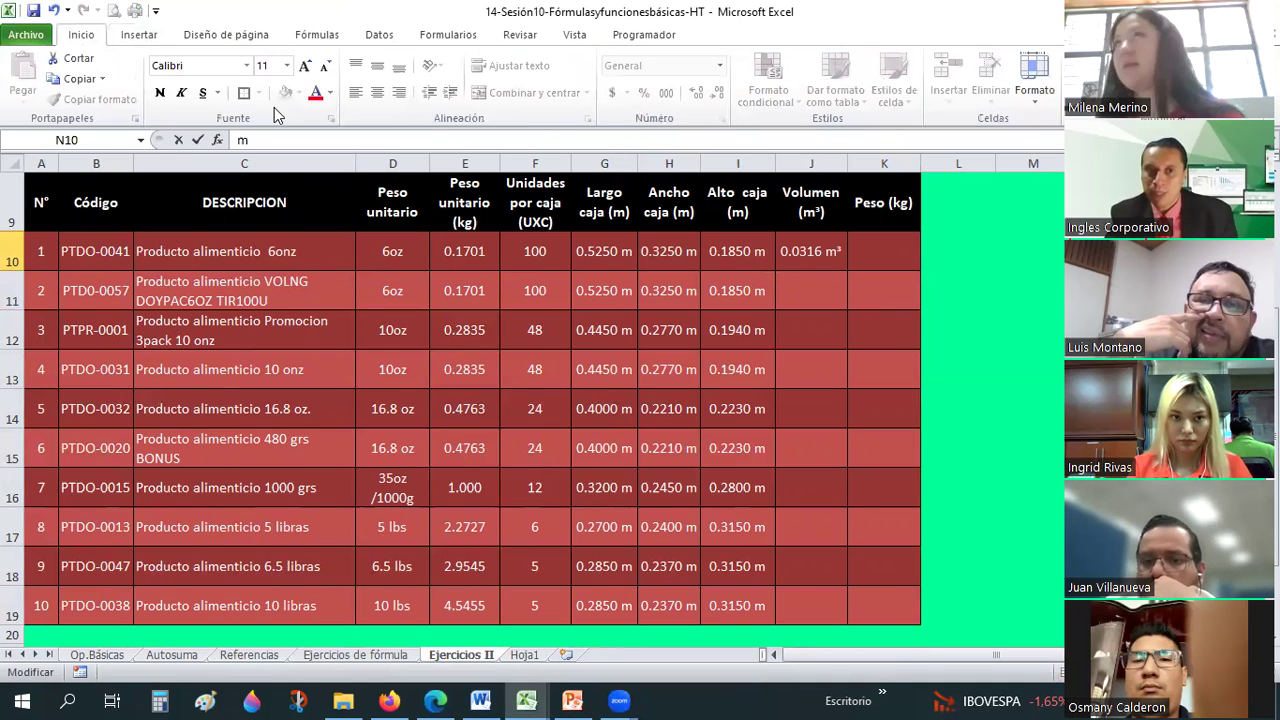
left_click(331, 118)
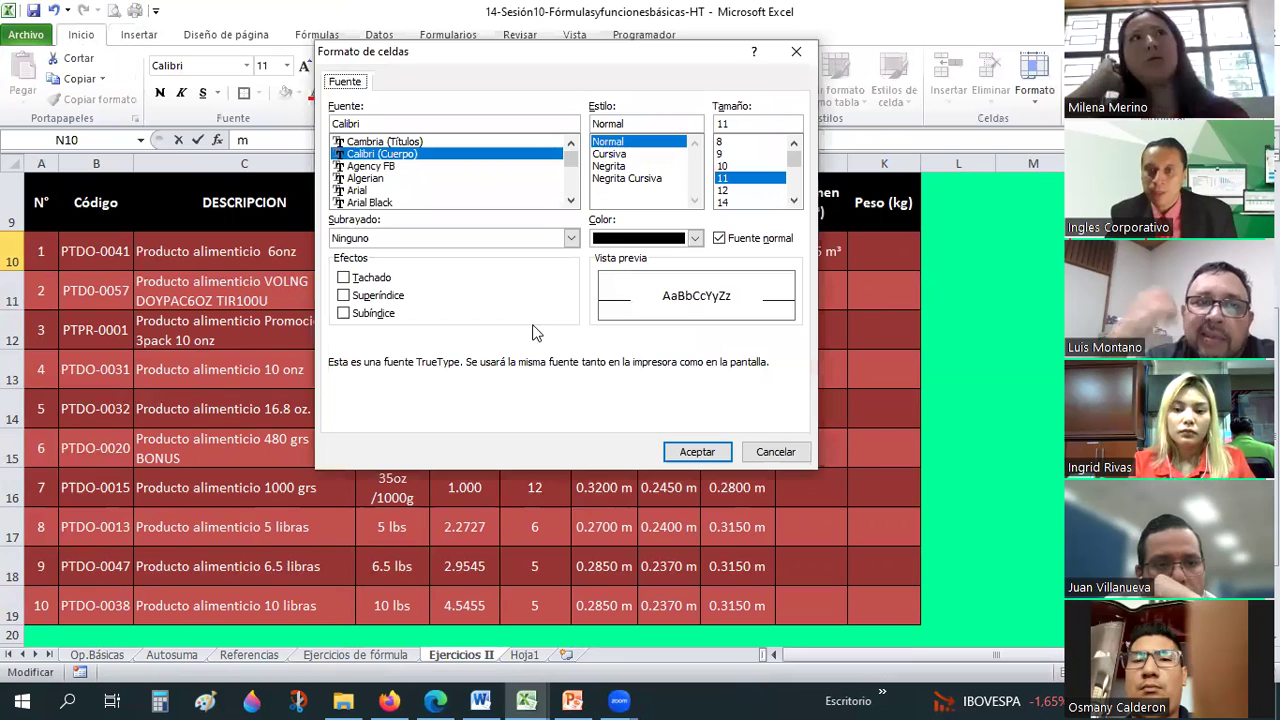
key("Escape")
Add a 3 after the m and make it superscript to form m³
type("3")
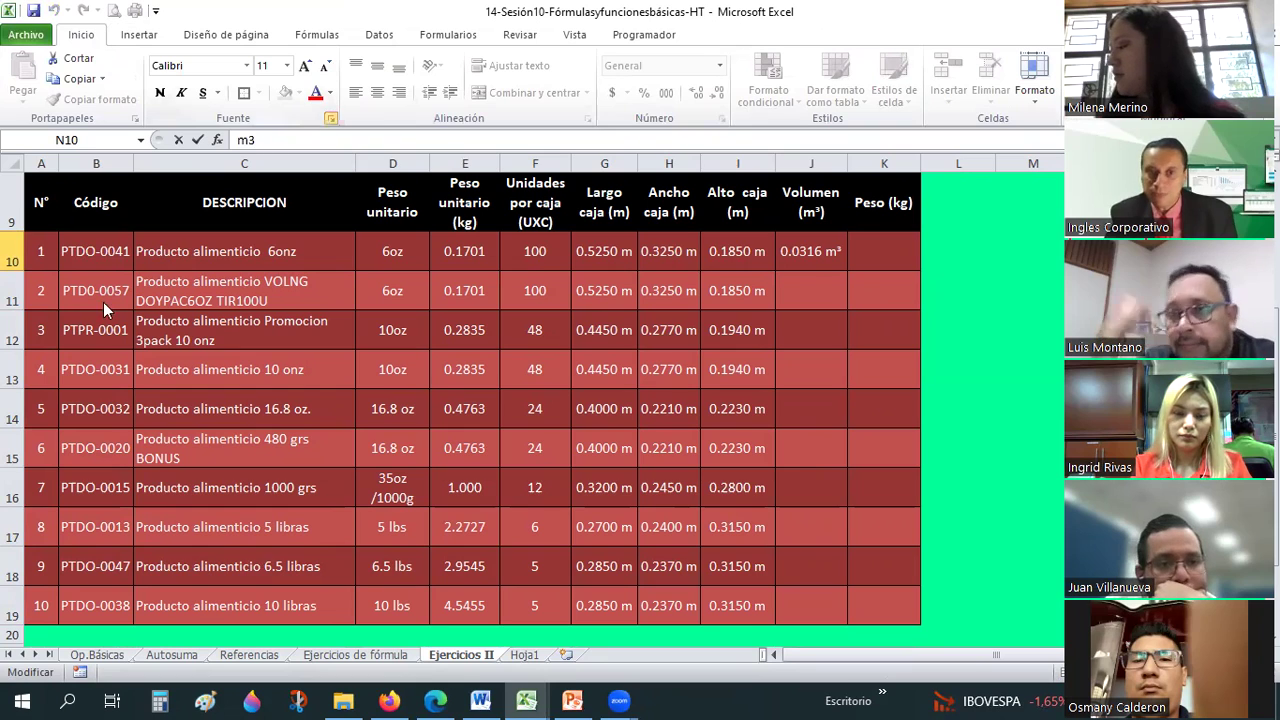
key("ctrl+1")
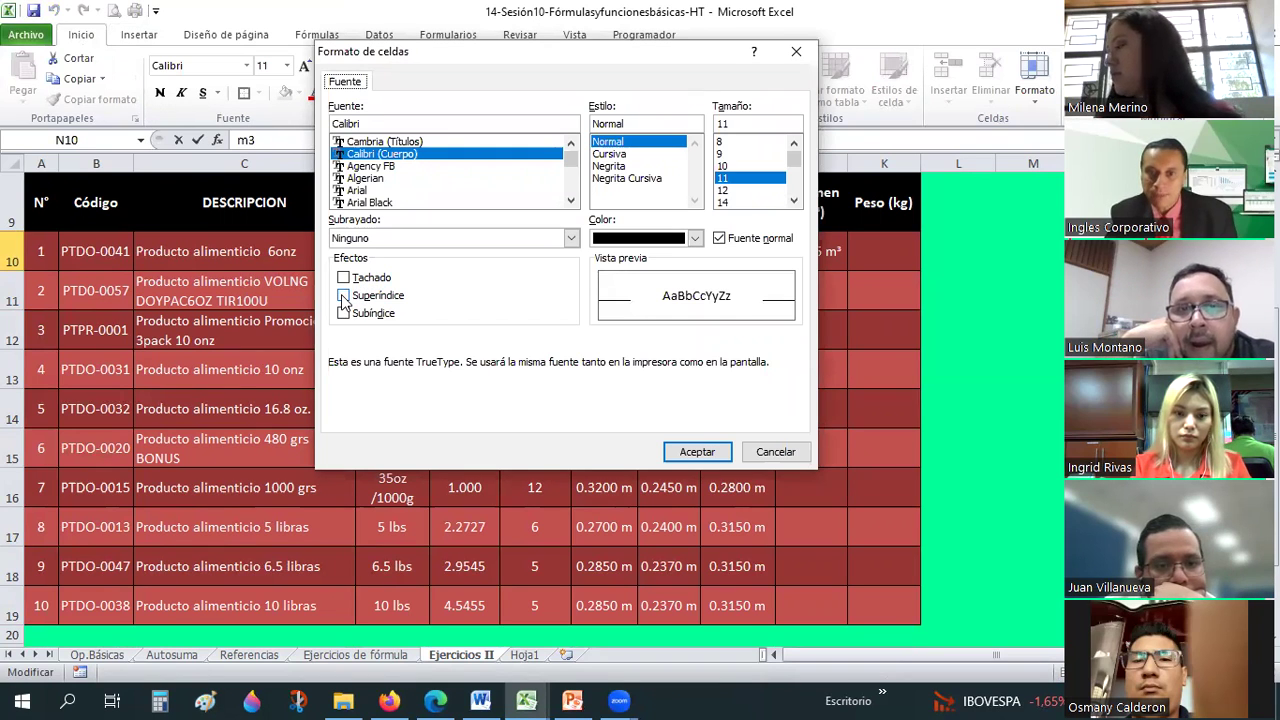
left_click(344, 297)
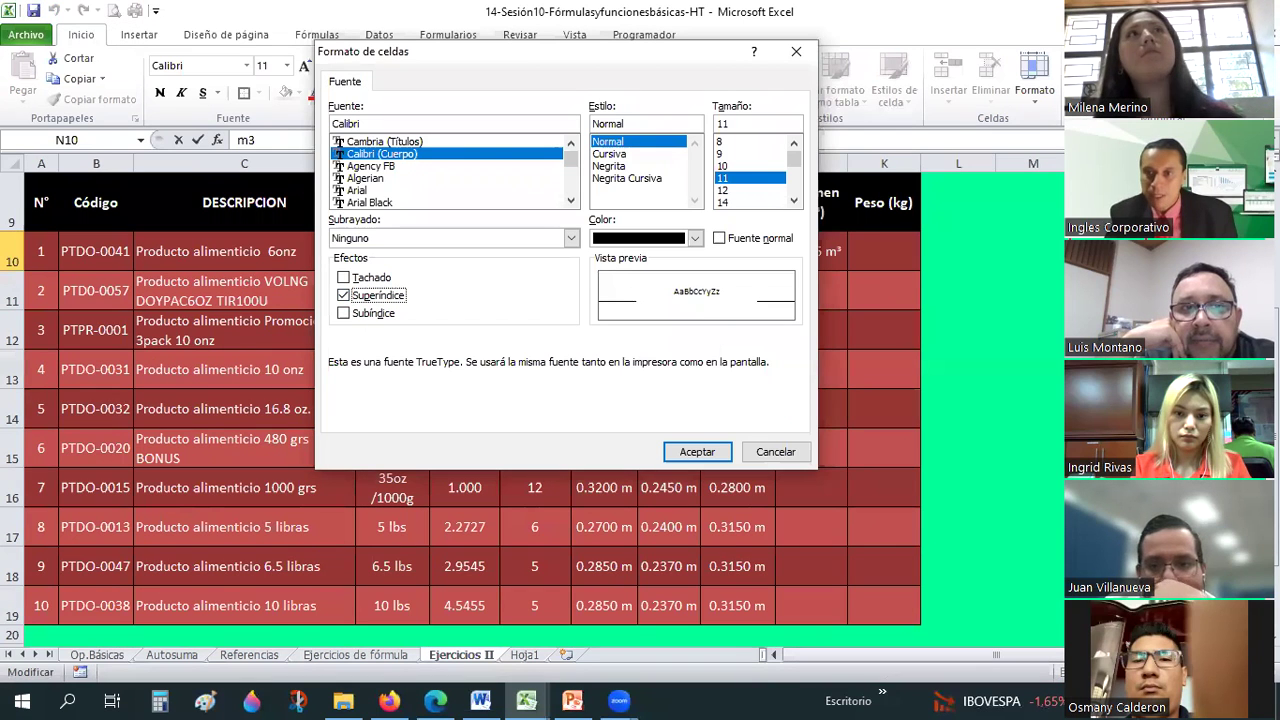
left_click(691, 451)
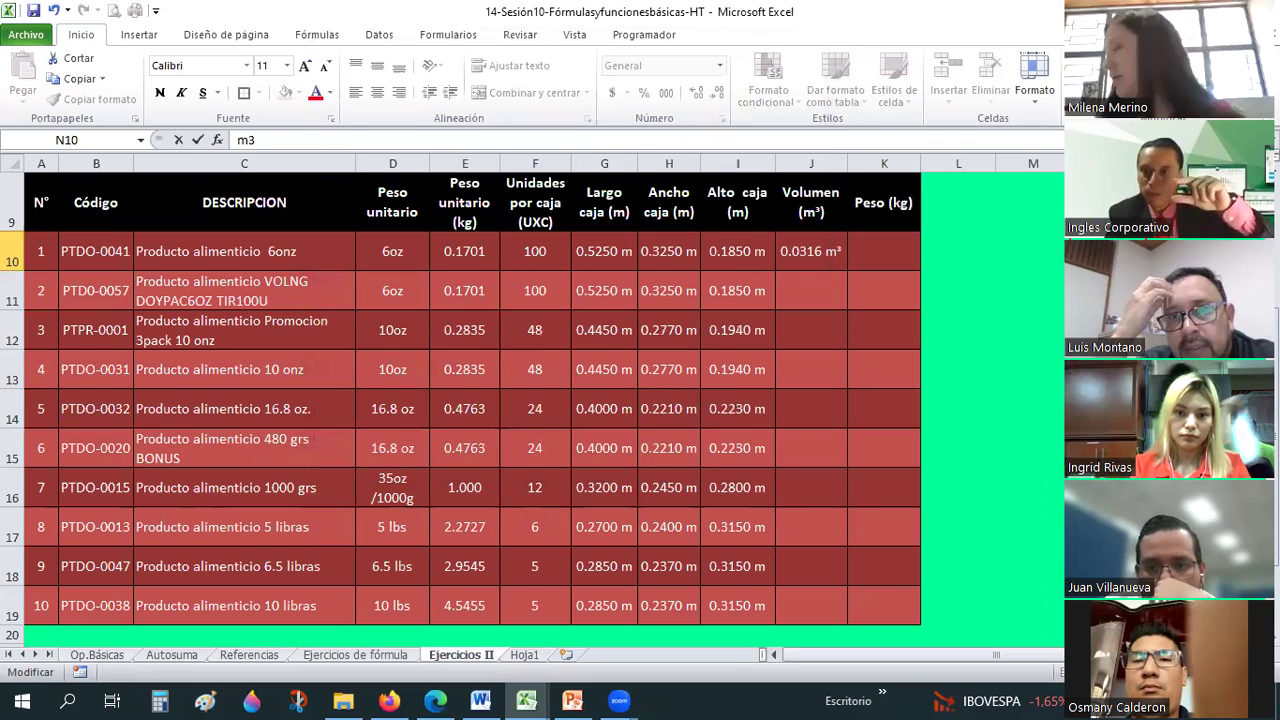
Verify the m³ text in N10 and select the volume cells in column J
left_click(1030, 448)
left_click(1100, 251)
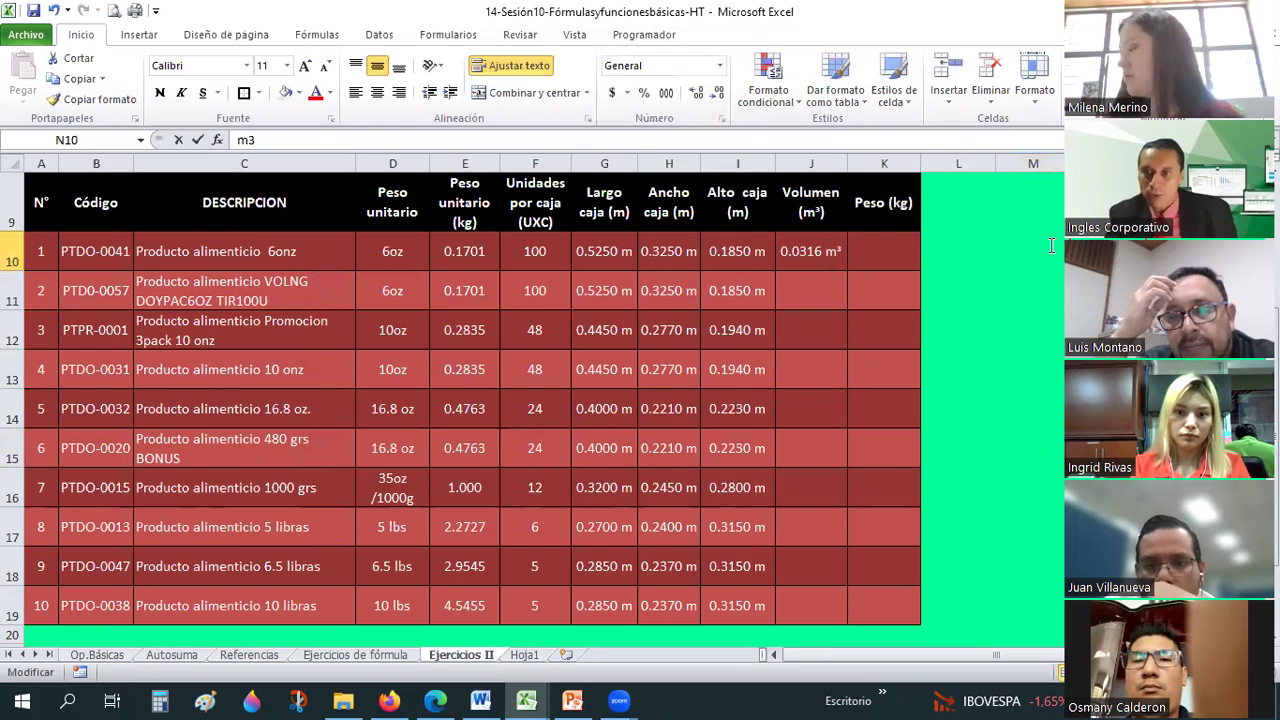
double_click(1100, 251)
left_click(1177, 448)
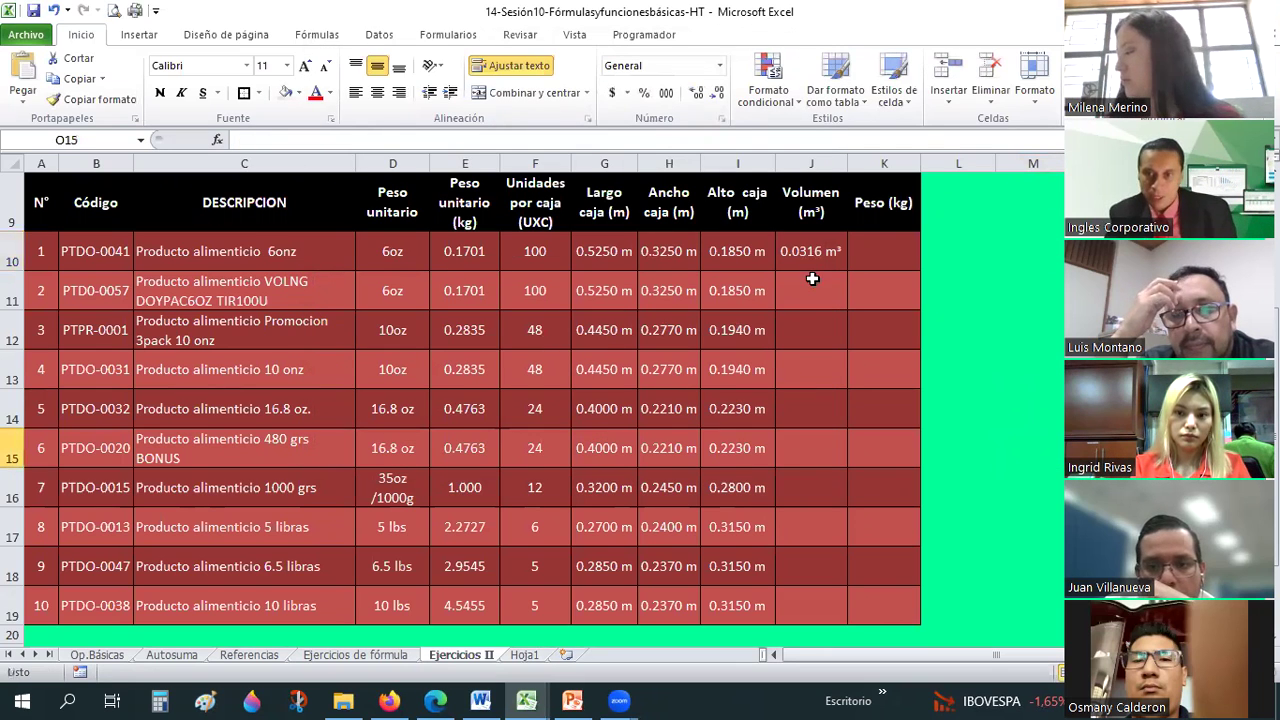
left_click_drag(811, 258, 792, 565)
Give the volume cells the custom format #,##0.0000 "m3" so J10 reads 0.0316 m3
right_click(805, 610)
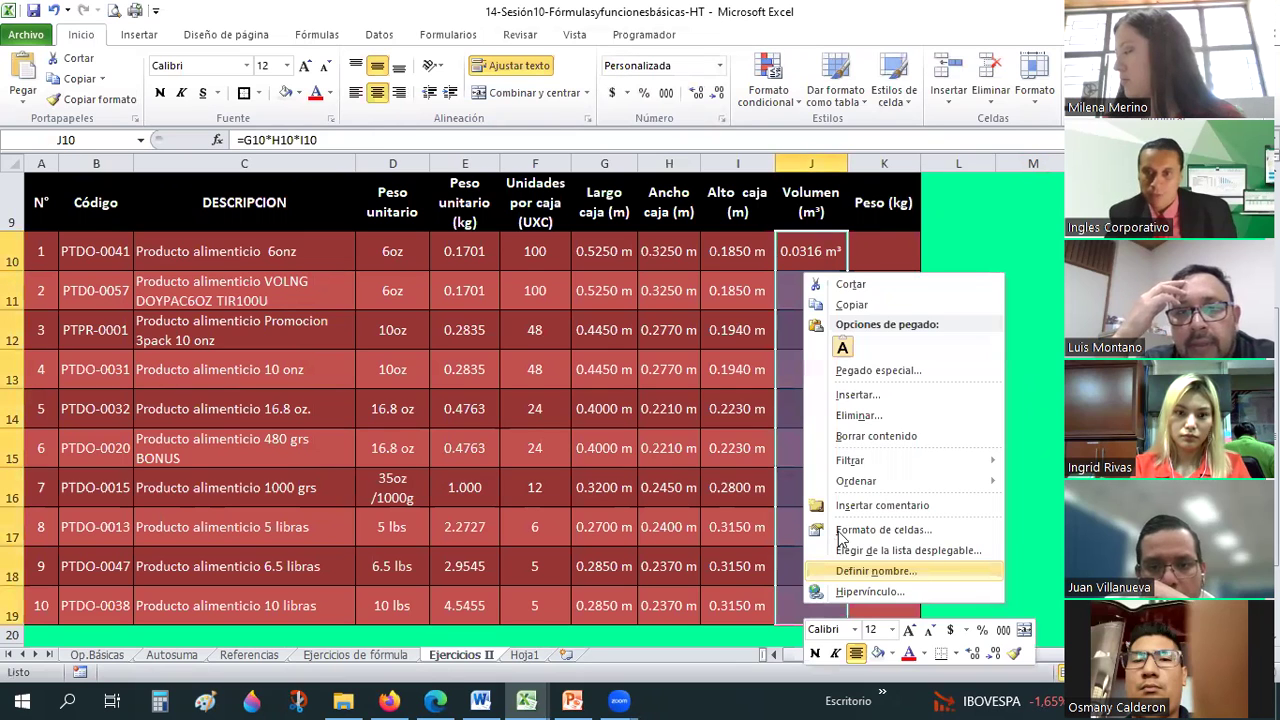
left_click(838, 530)
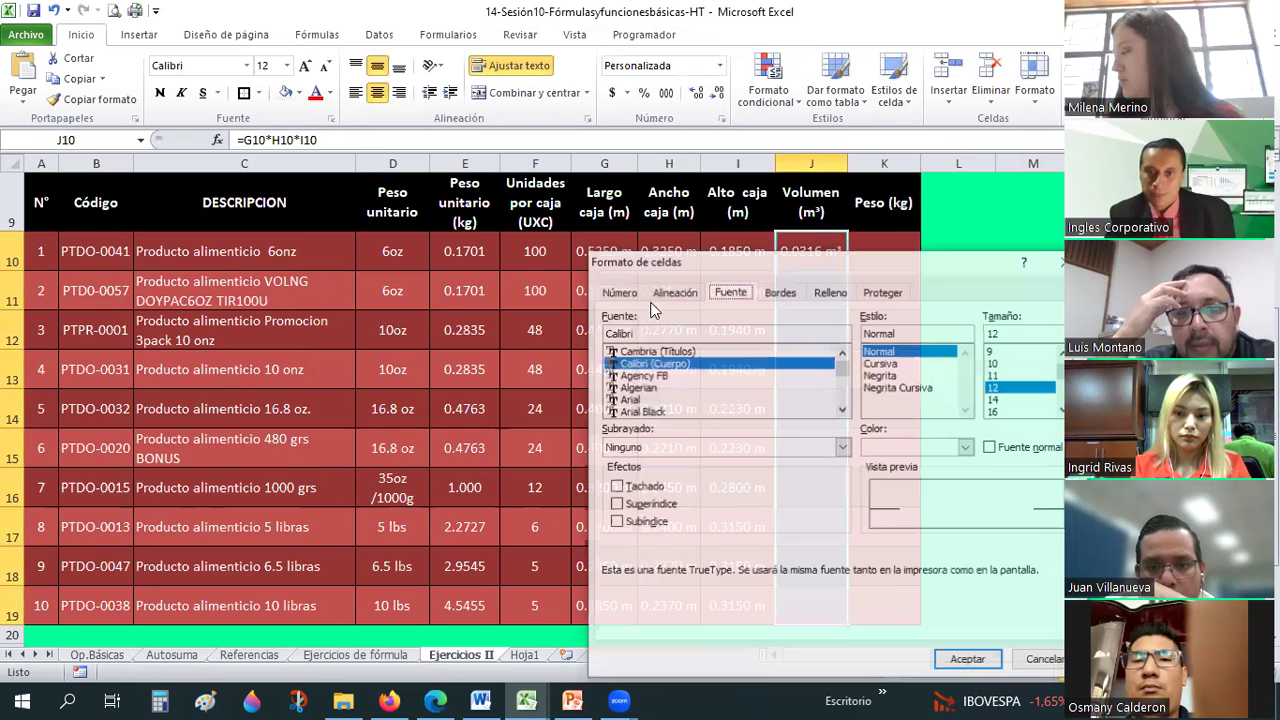
left_click(620, 292)
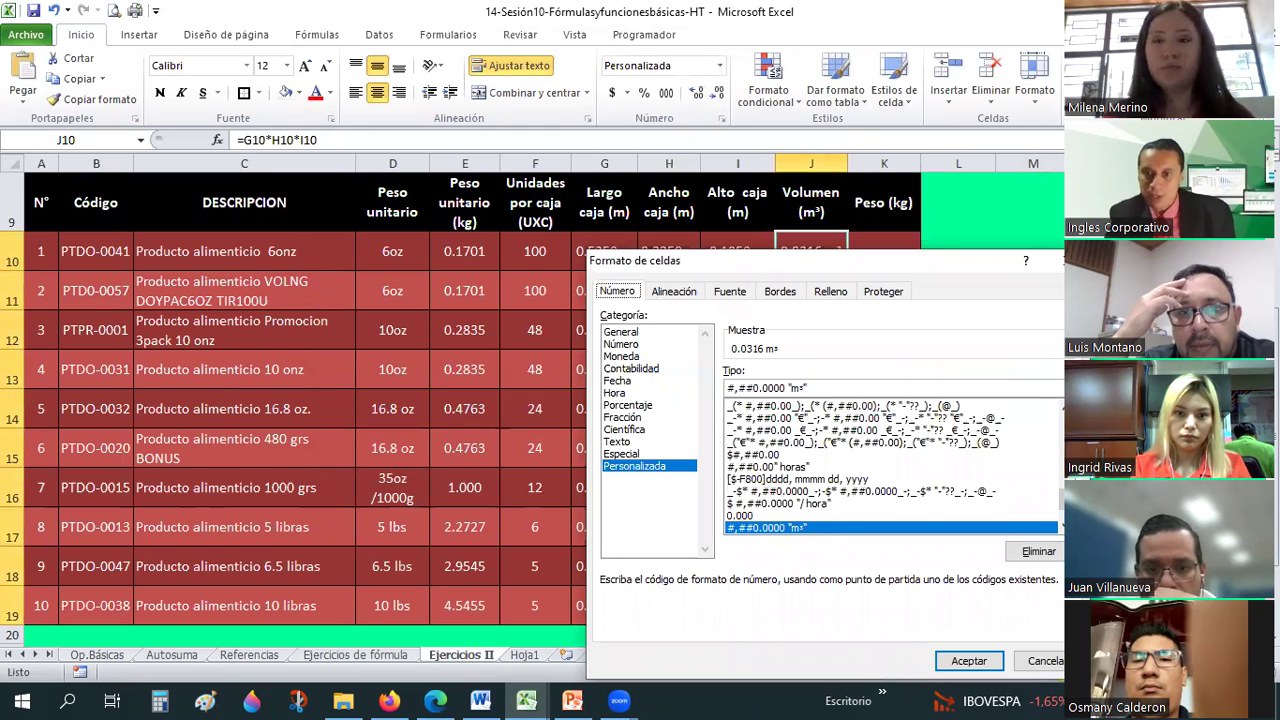
scroll(873, 462, "up", 10)
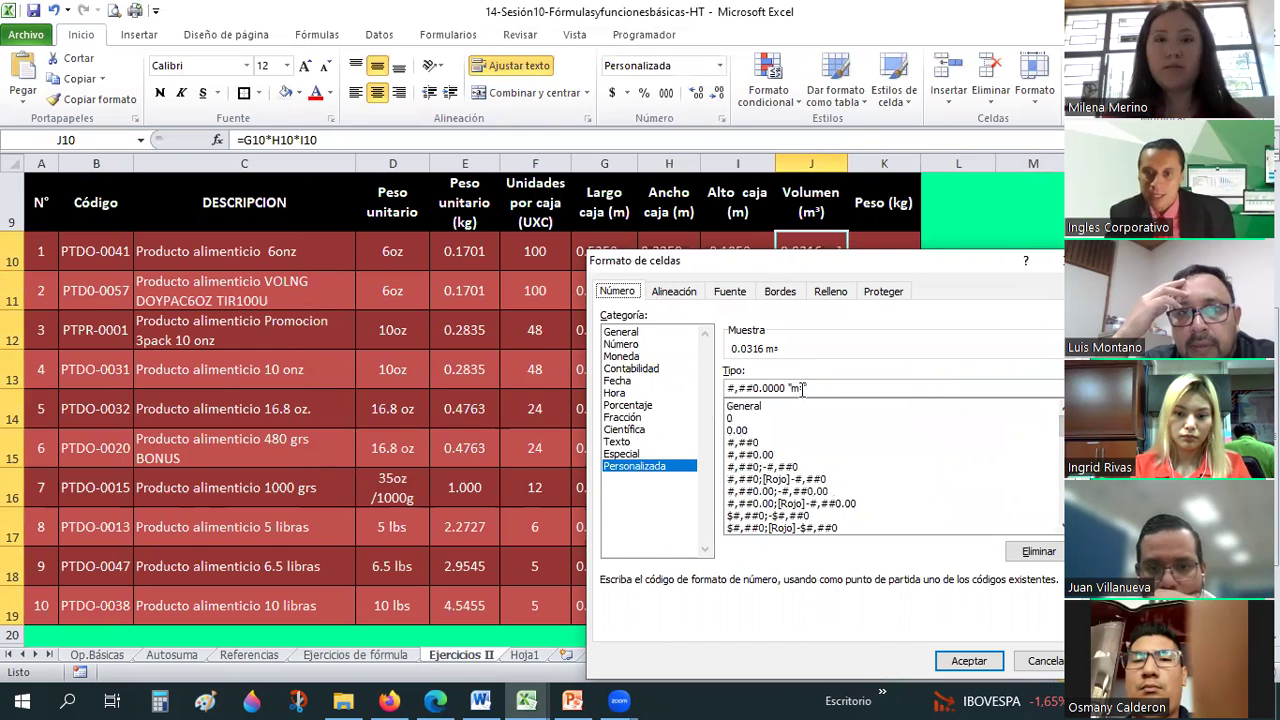
key("BackSpace")
key("BackSpace")
key("BackSpace")
type("00 \"")
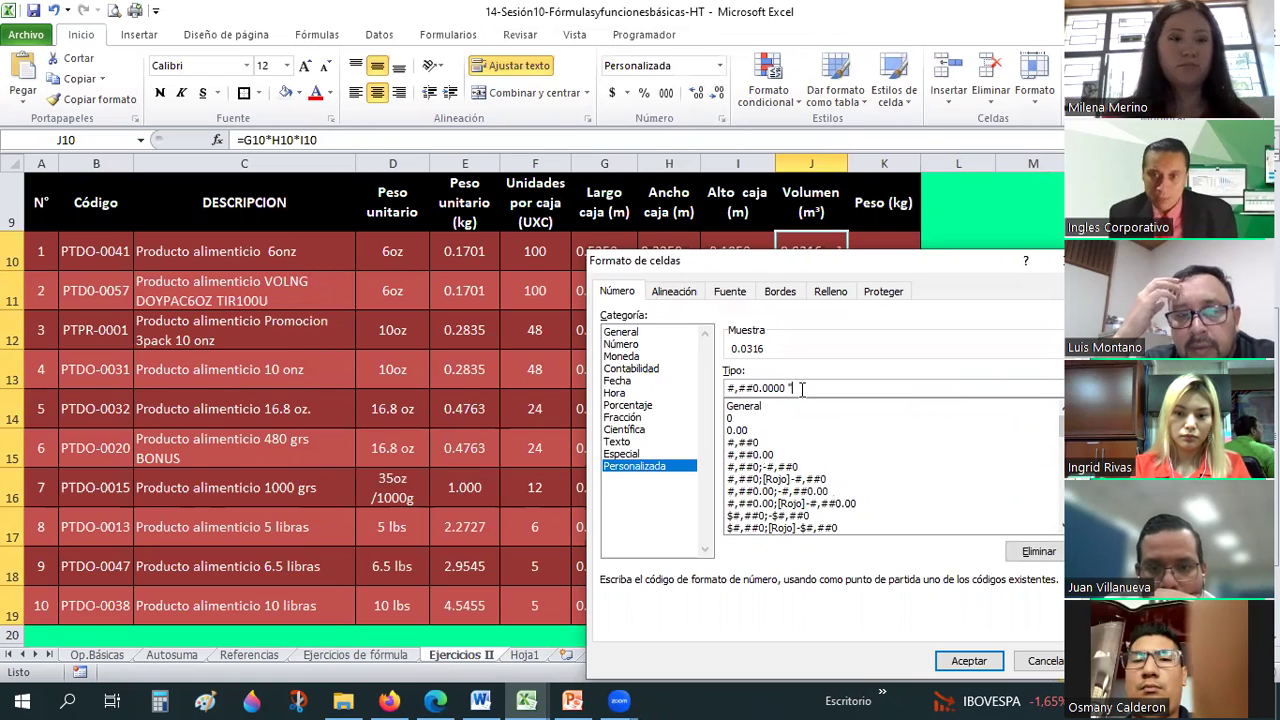
type("m3\"")
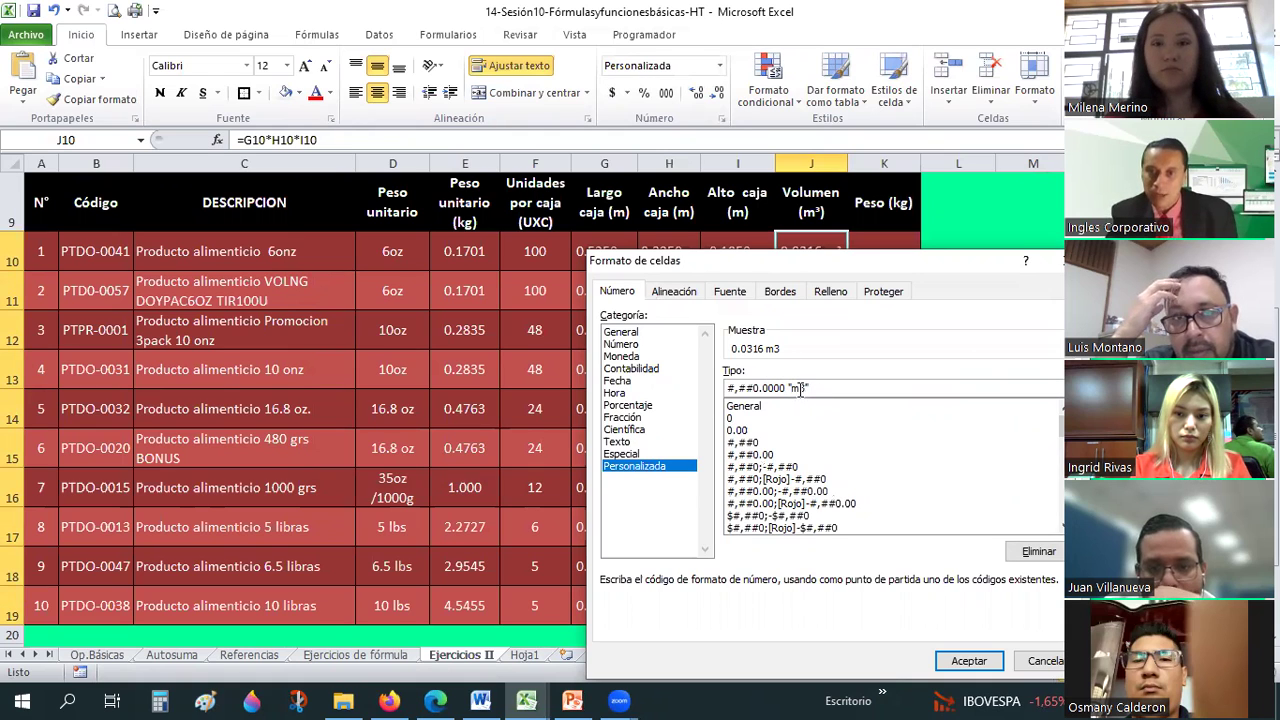
left_click(968, 661)
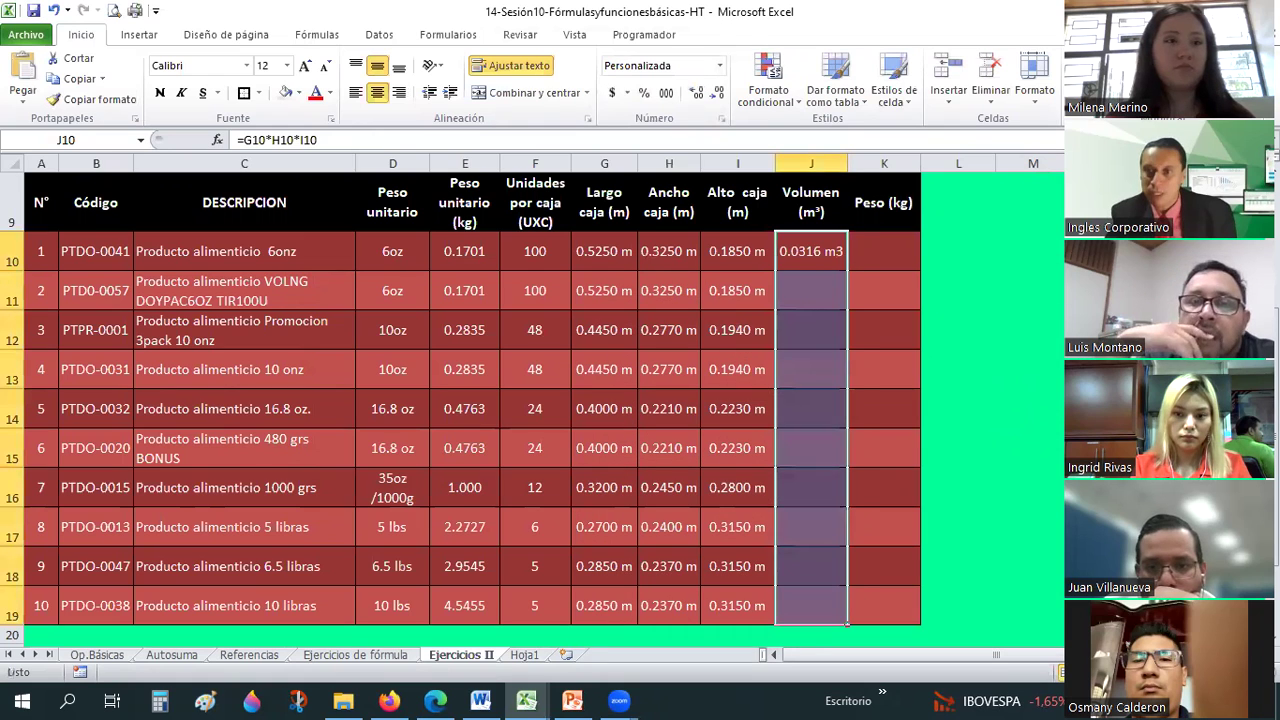
left_click(1030, 330)
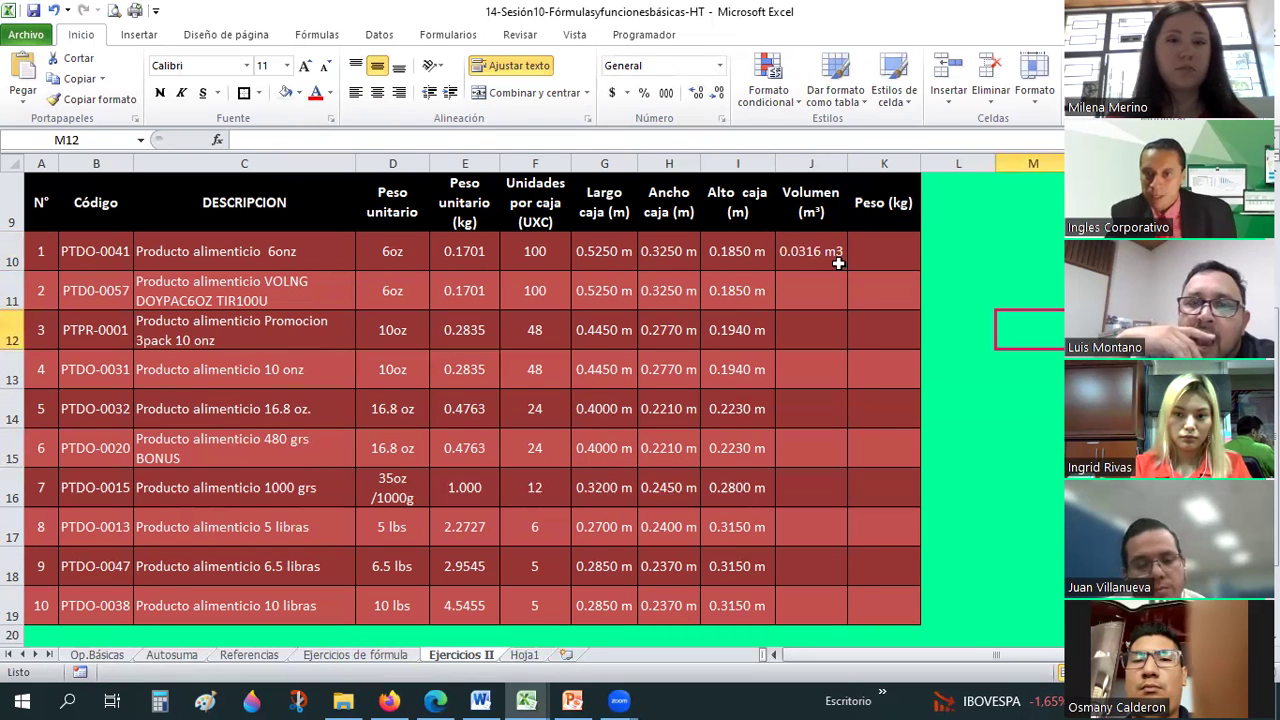
left_click(810, 304)
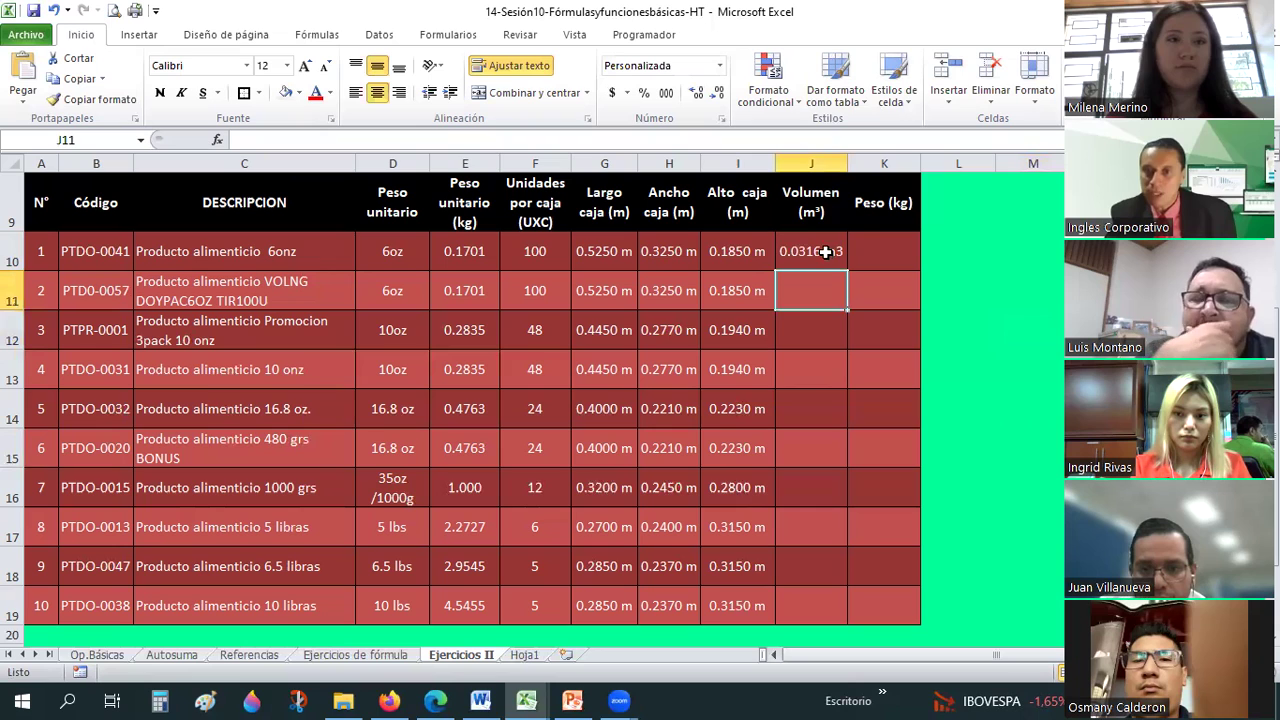
Paste the J10 volume formula into J11:J19, giving volumes from 0.0197 to 0.0316 m3
left_click(826, 254)
key("ctrl+c")
left_click_drag(811, 291, 811, 605)
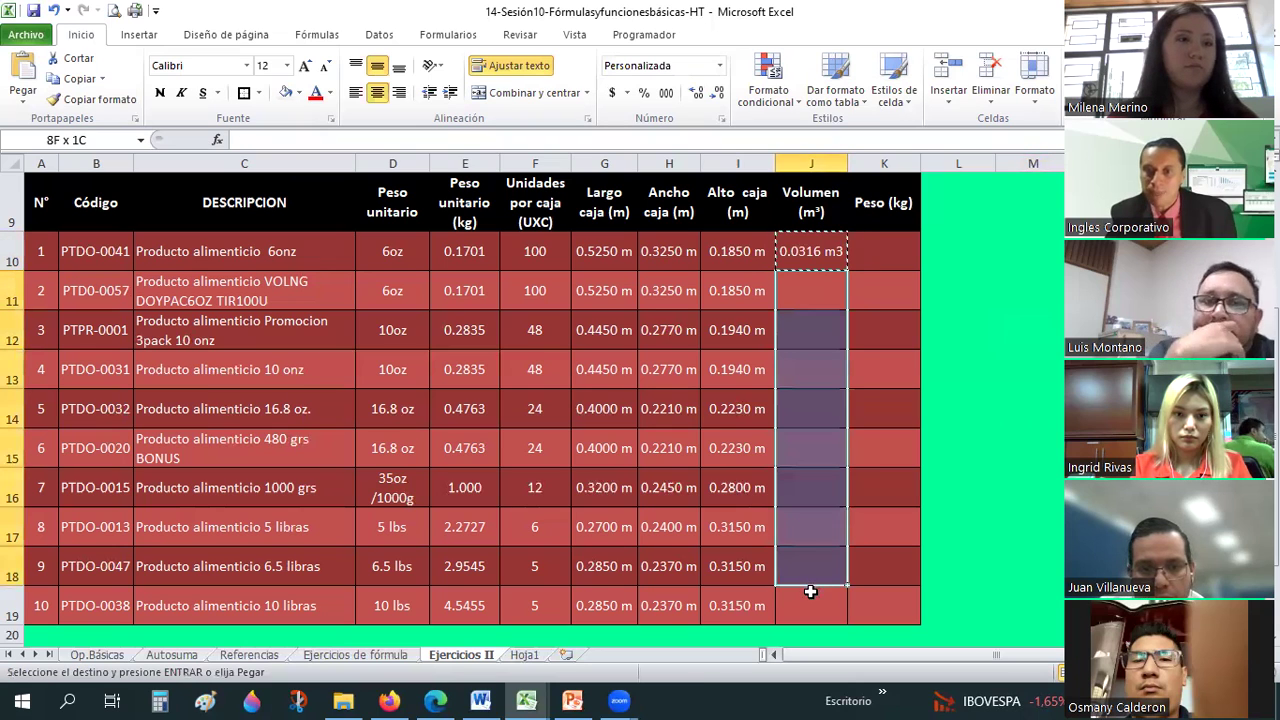
right_click(840, 300)
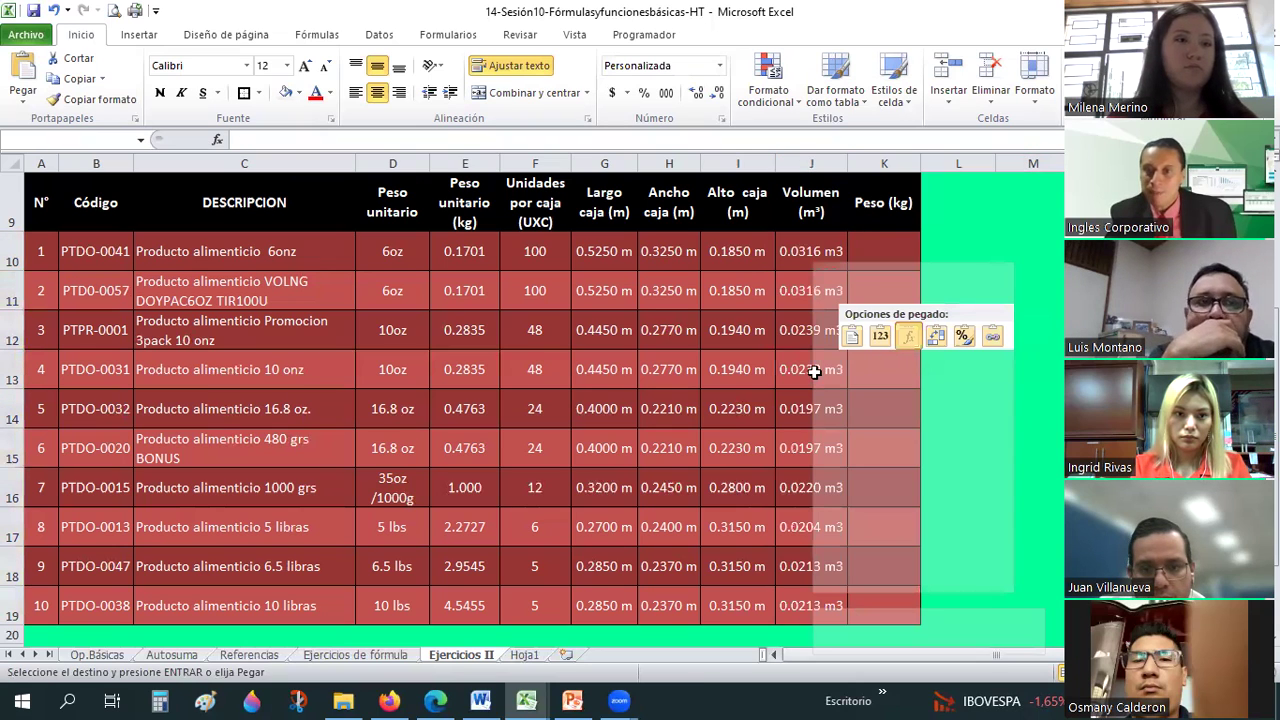
left_click(851, 337)
key("Down")
key("Down")
key("Down")
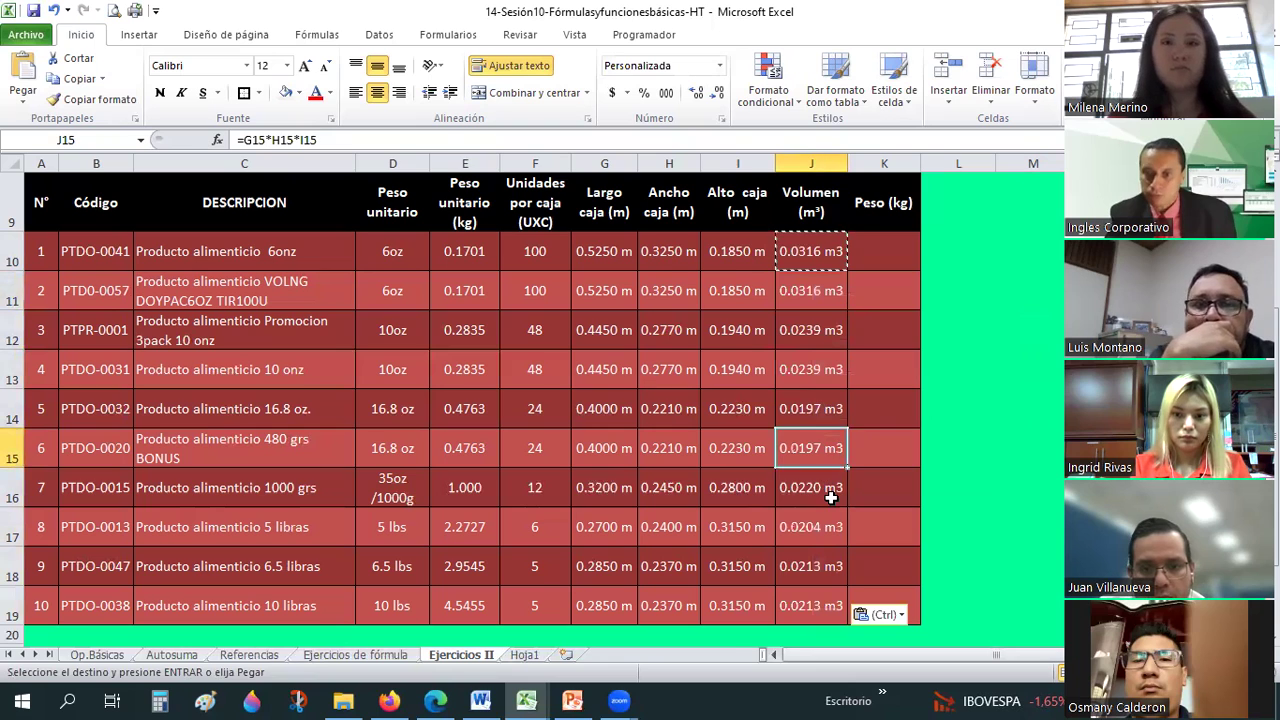
key("Down")
scroll(831, 497, "down", 2)
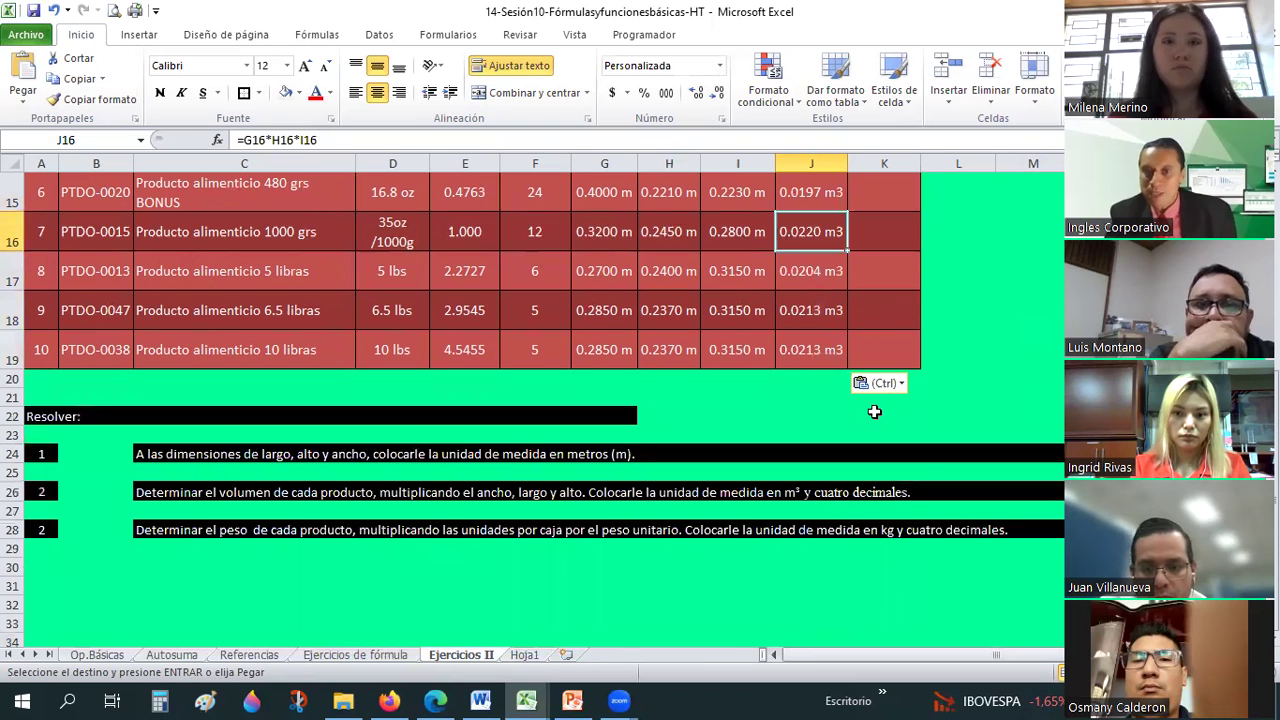
scroll(893, 318, "up", 3)
left_click(893, 318)
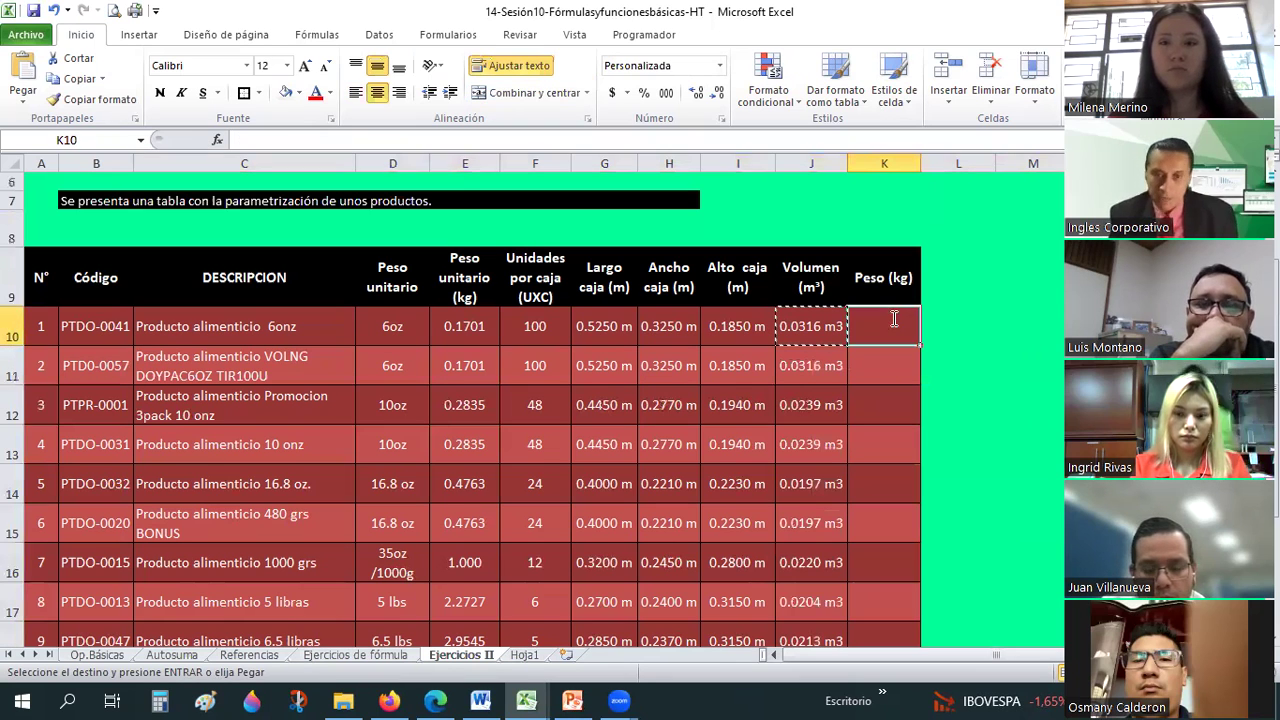
Enter =E10*F10 in K10 to compute the first product's box weight
type("=")
left_click(455, 326)
type("*")
left_click(540, 325)
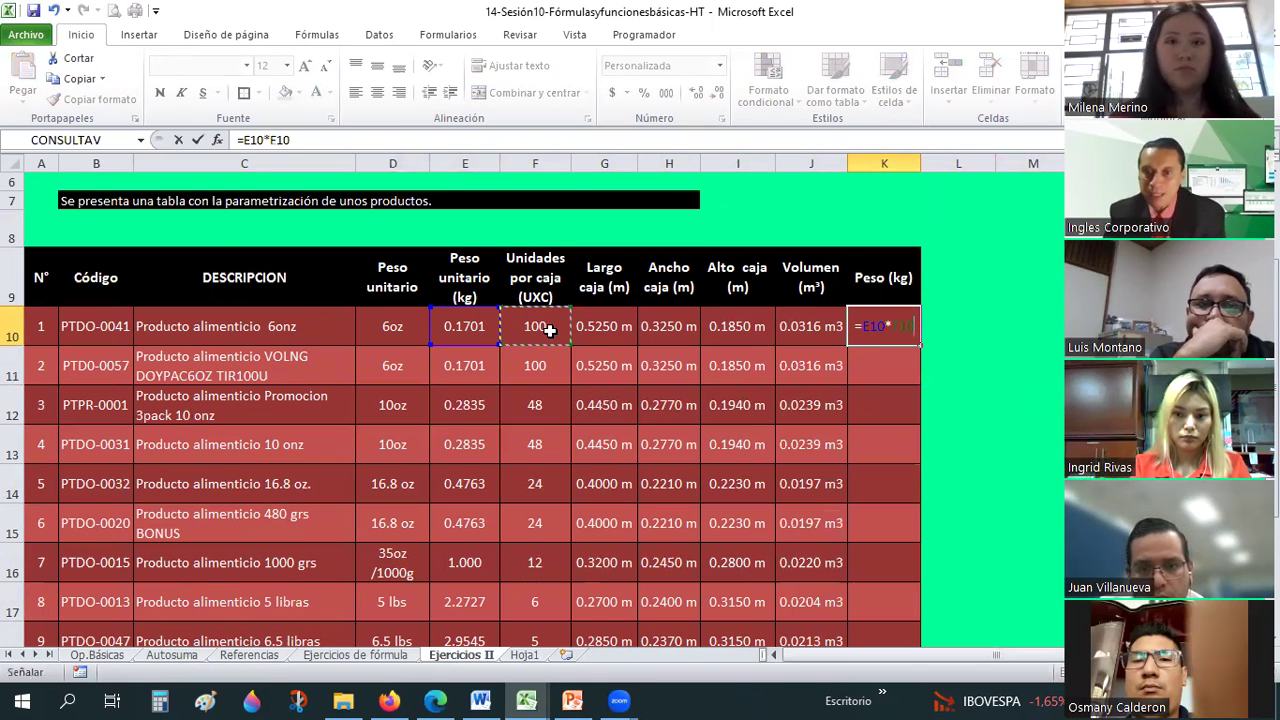
key("Return")
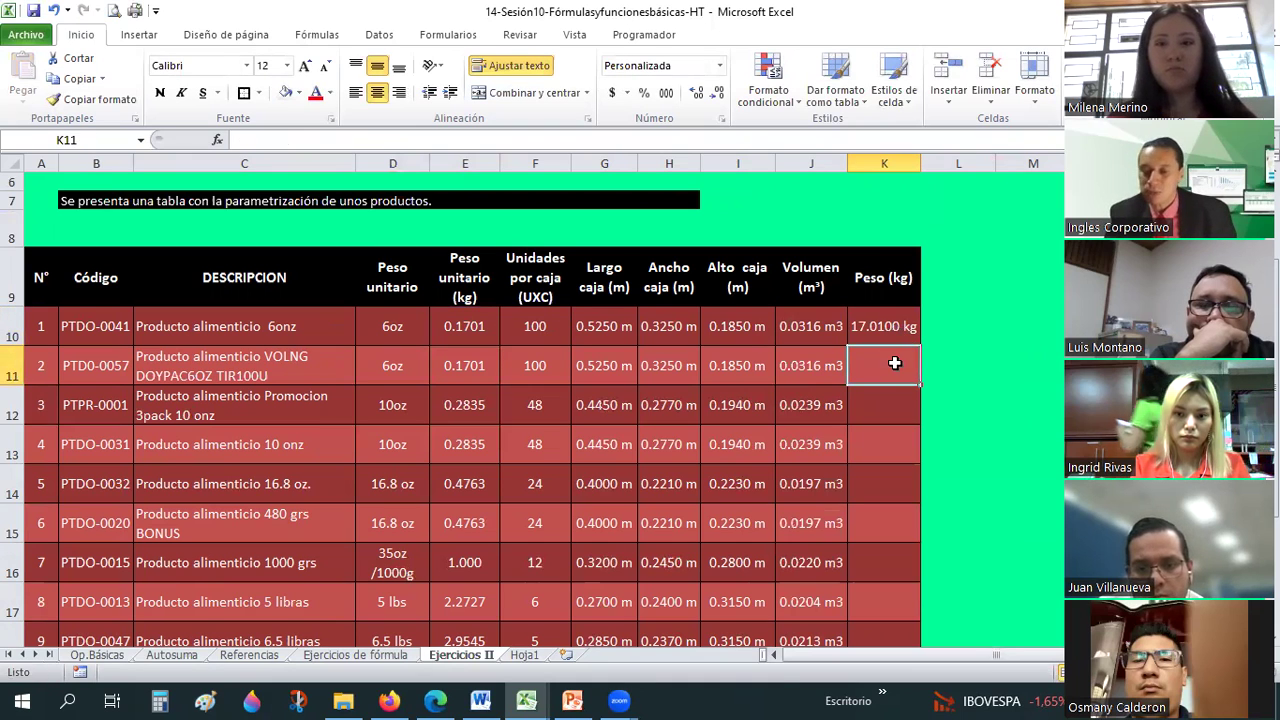
Format K10 with the custom #,##0.0000 "kg" format so it shows 17.0100 kg
left_click(911, 324)
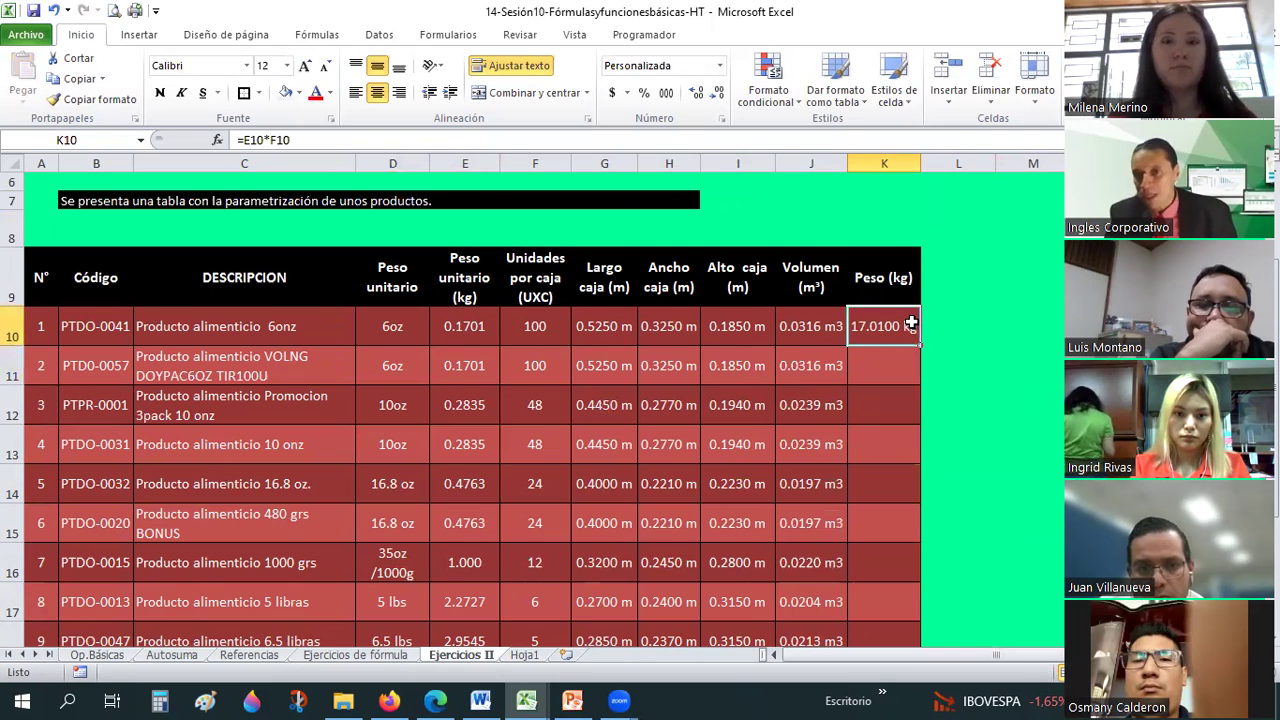
right_click(911, 324)
left_click(981, 583)
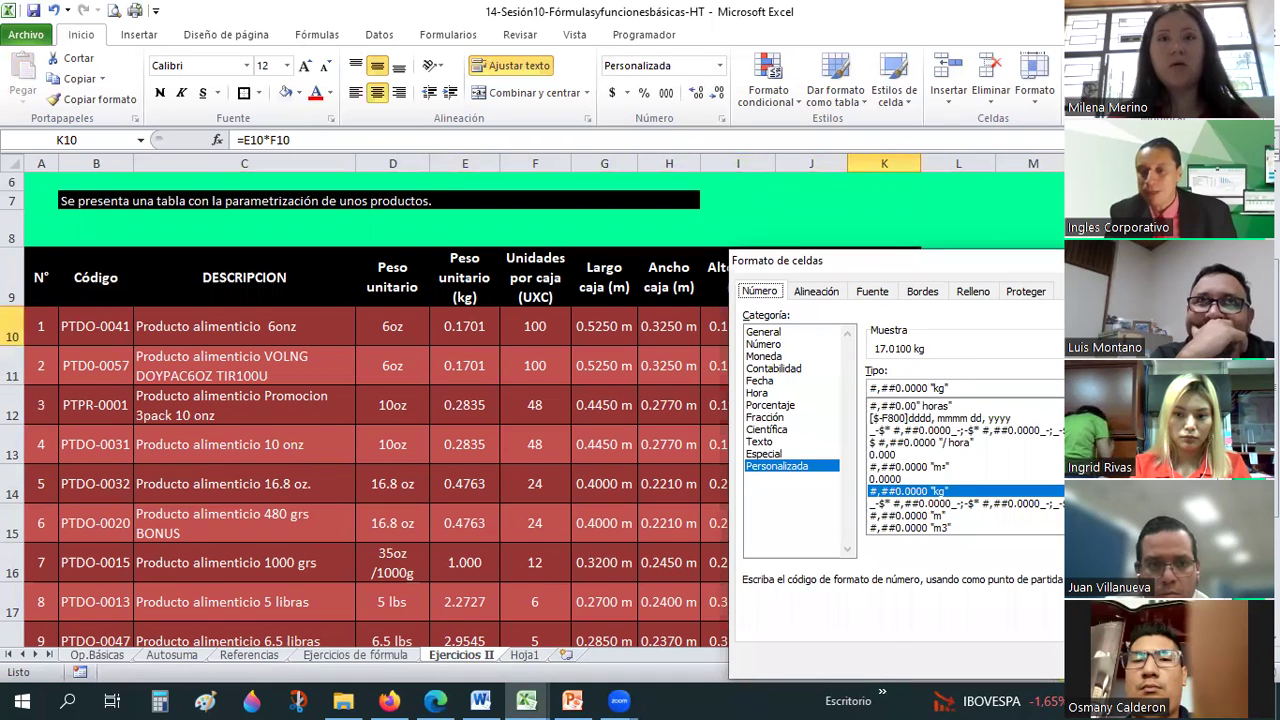
key("Return")
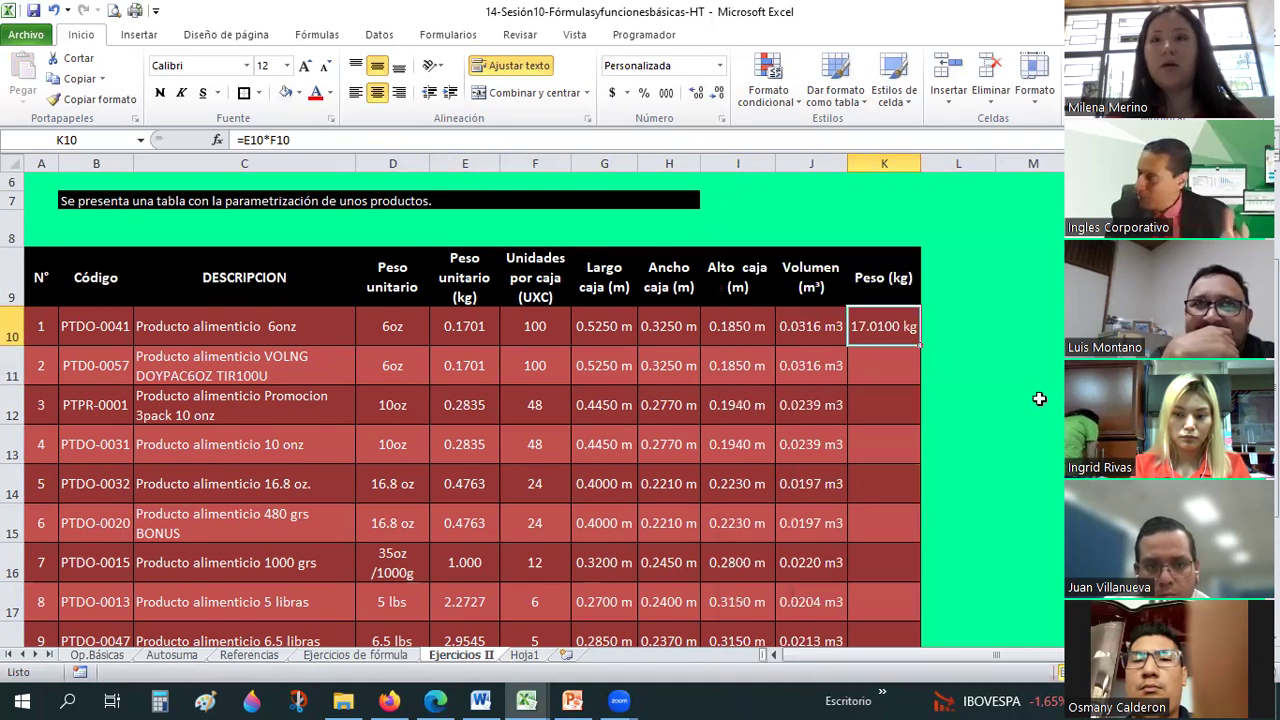
key("Right")
key("Right")
key("Right")
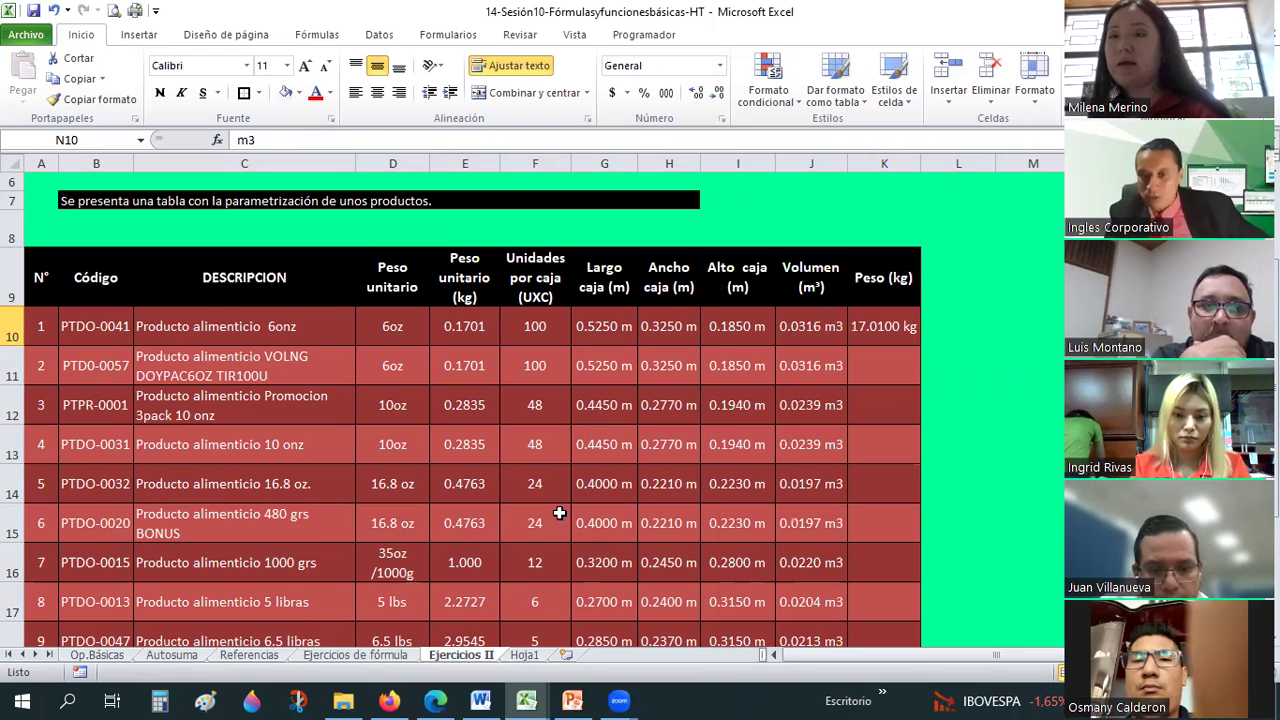
key("ctrl+Page_Up")
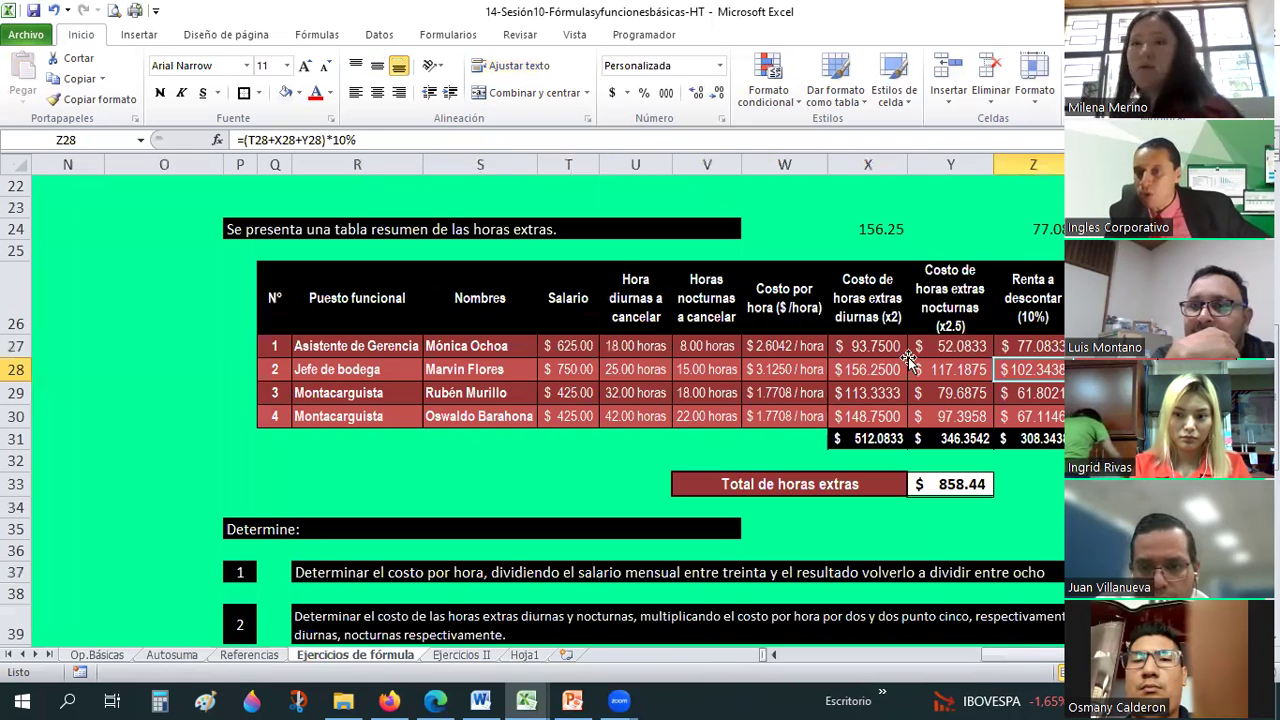
left_click(915, 348)
key("Left")
scroll(674, 366, "down", 3)
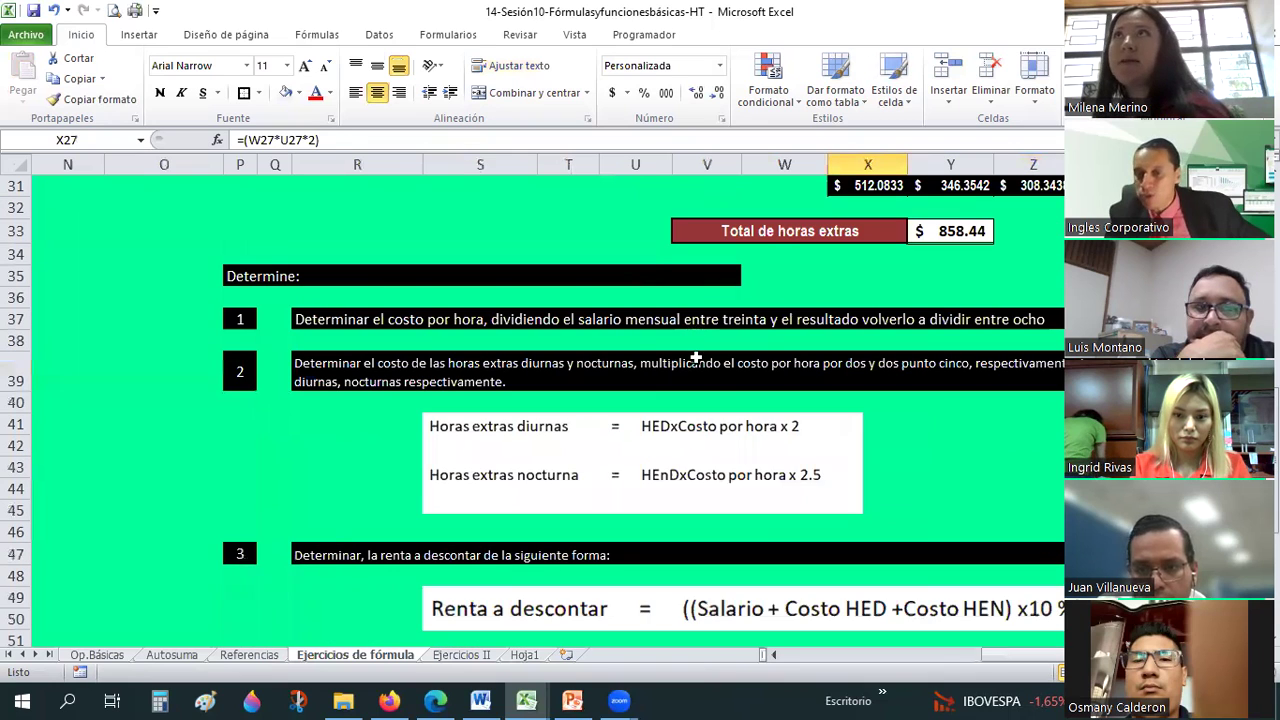
scroll(739, 465, "down", 3)
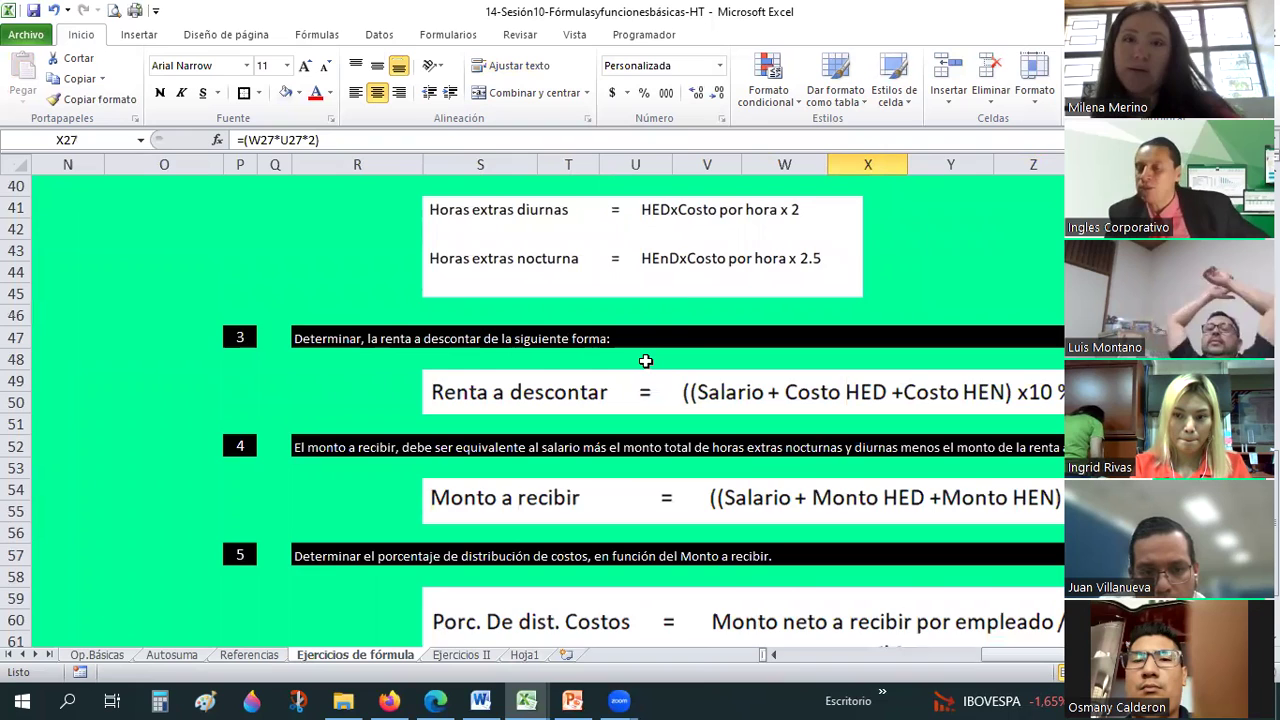
scroll(646, 361, "down", 1)
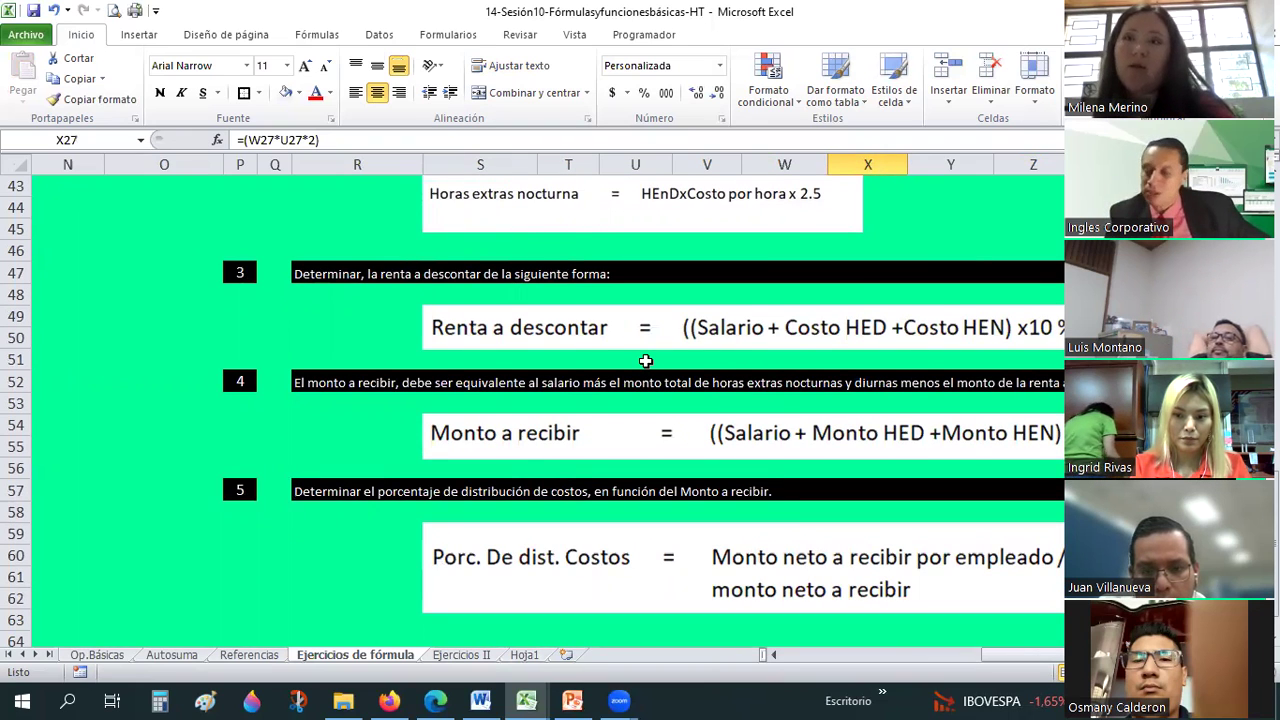
scroll(644, 365, "down", 1)
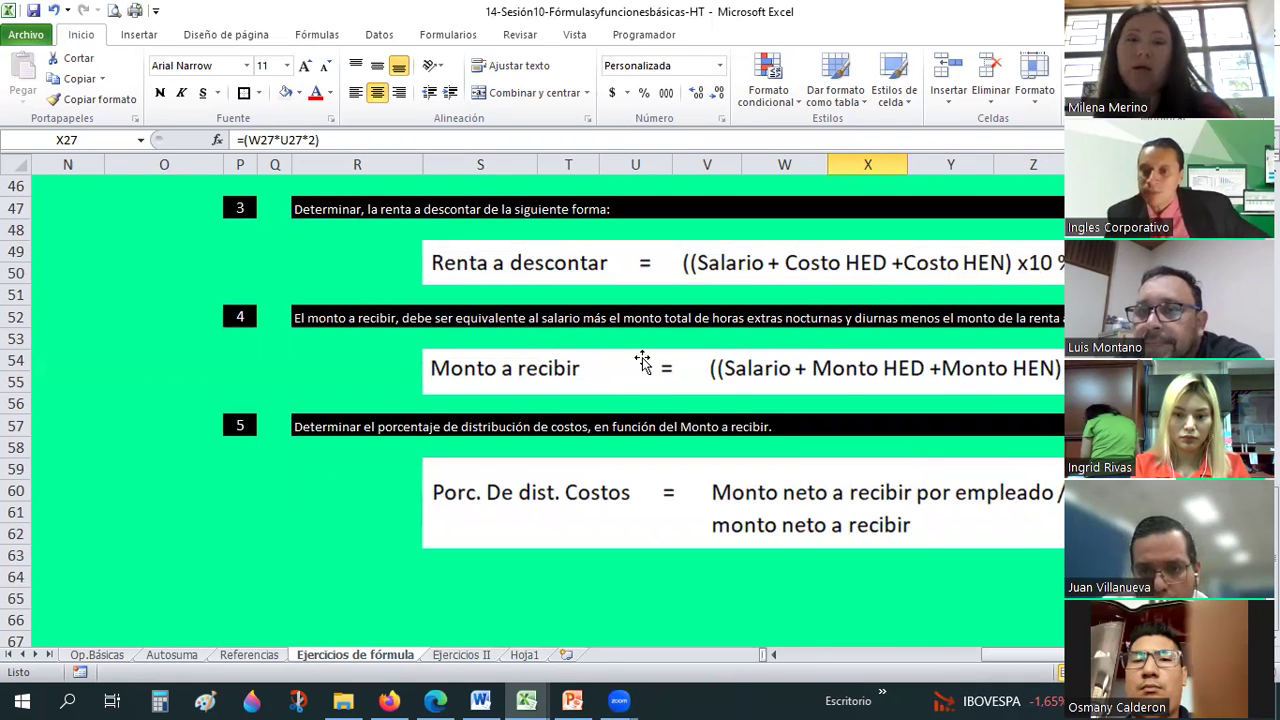
scroll(642, 360, "up", 6)
scroll(971, 369, "up", 2)
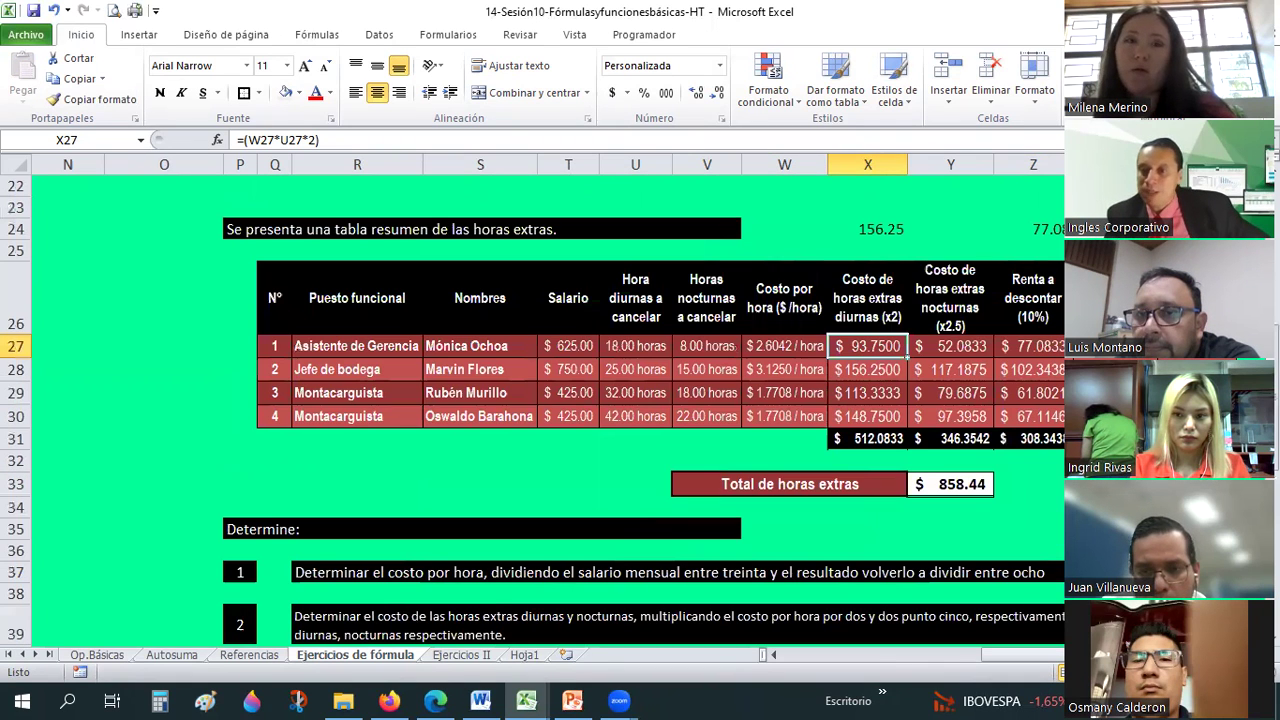
left_click(1110, 369)
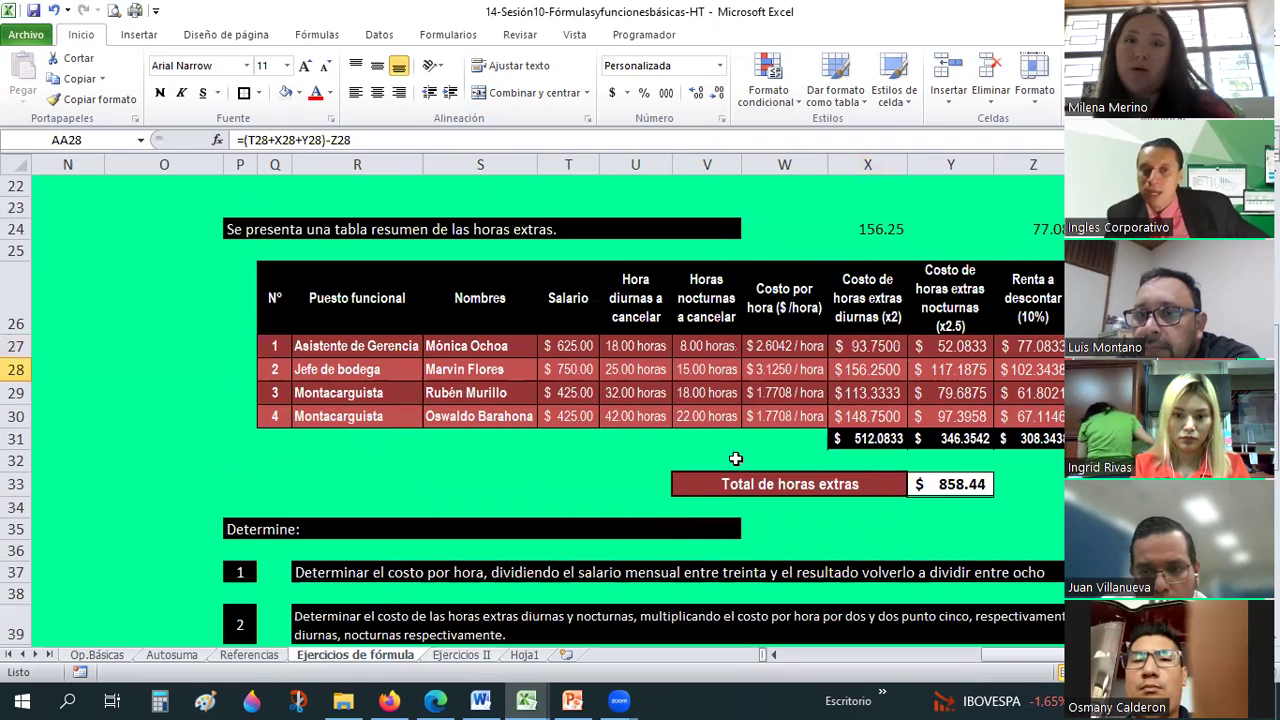
key("ctrl+Page_Down")
scroll(224, 262, "up", 1)
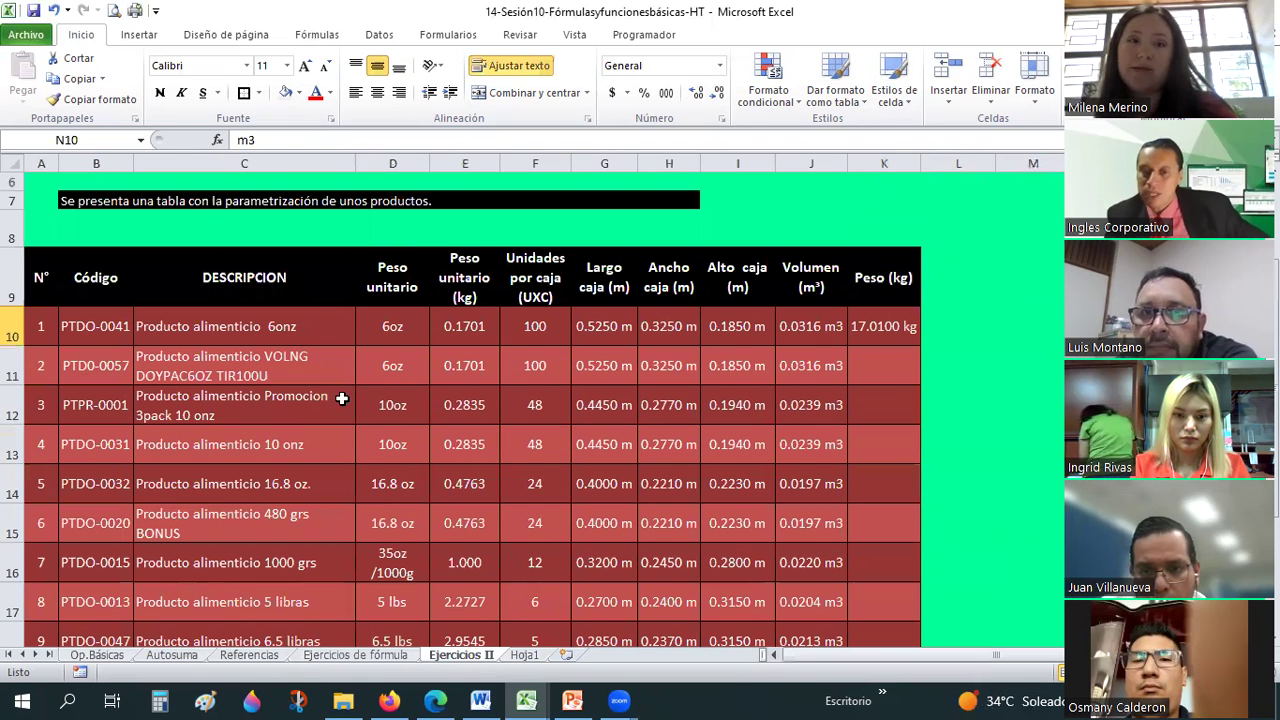
scroll(341, 398, "down", 1)
left_click(884, 305)
left_click(851, 404)
left_click(866, 440)
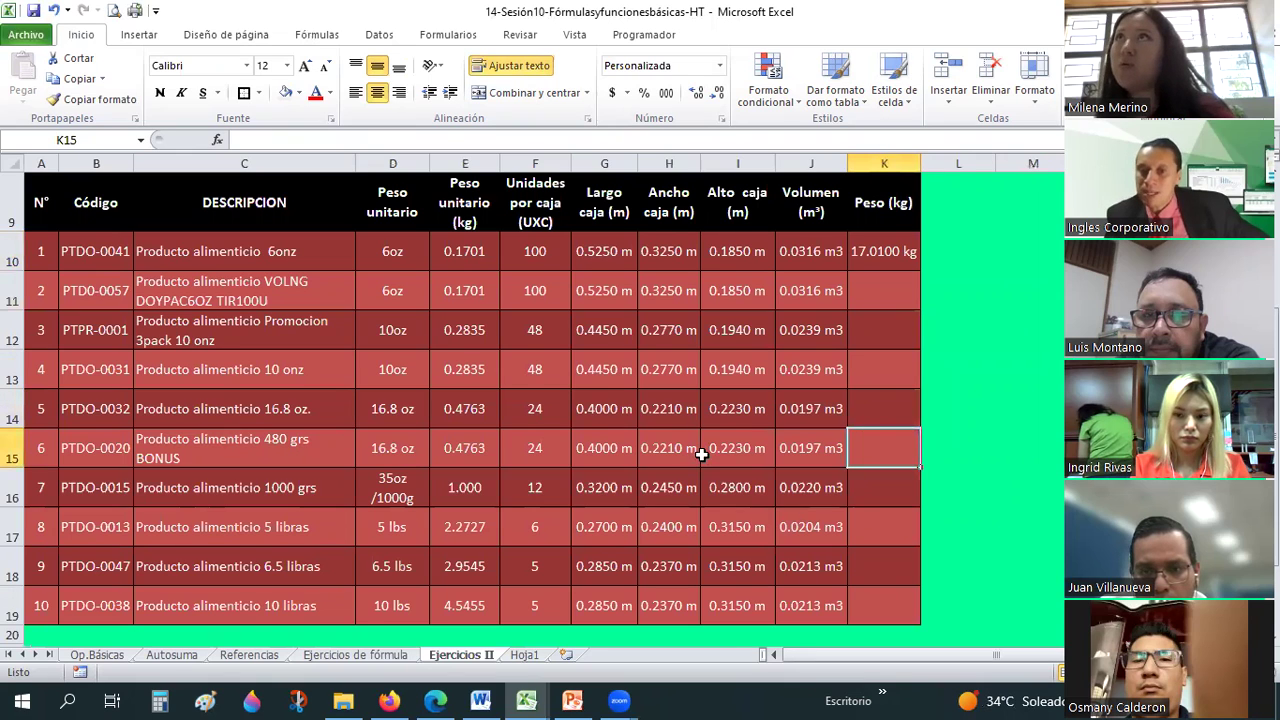
scroll(702, 455, "down", 3)
left_click(960, 405)
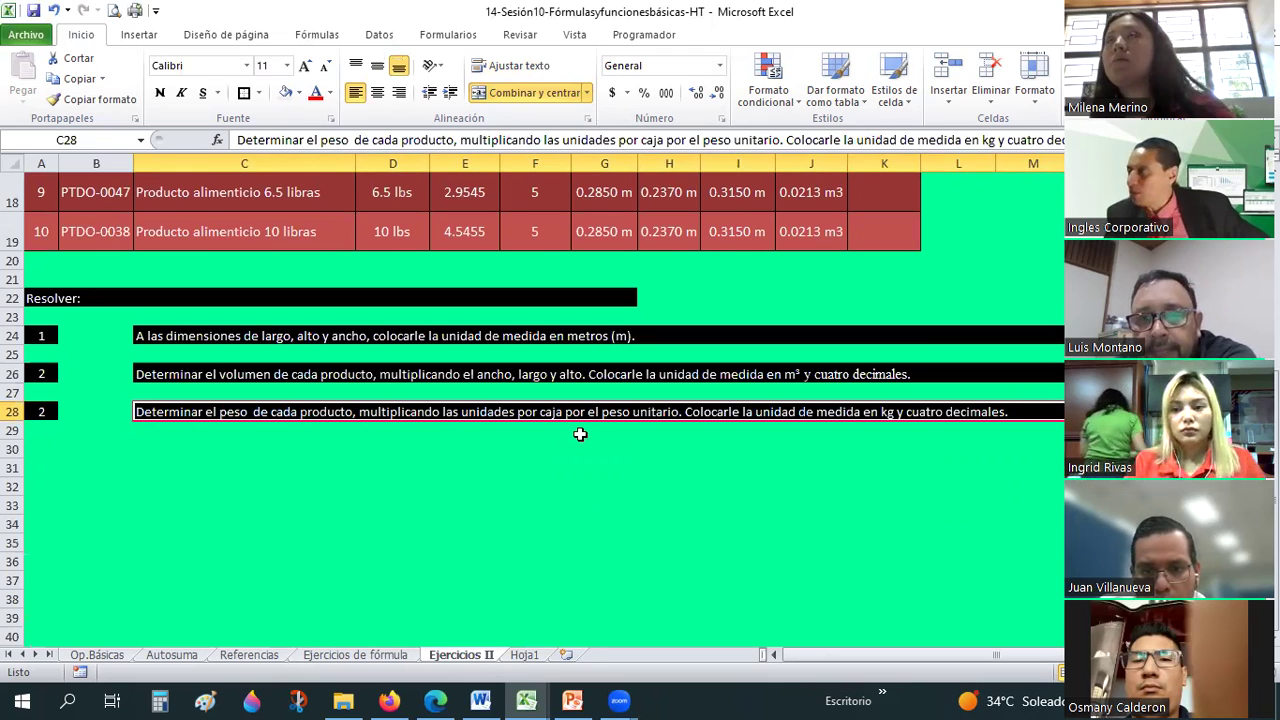
left_click(580, 434)
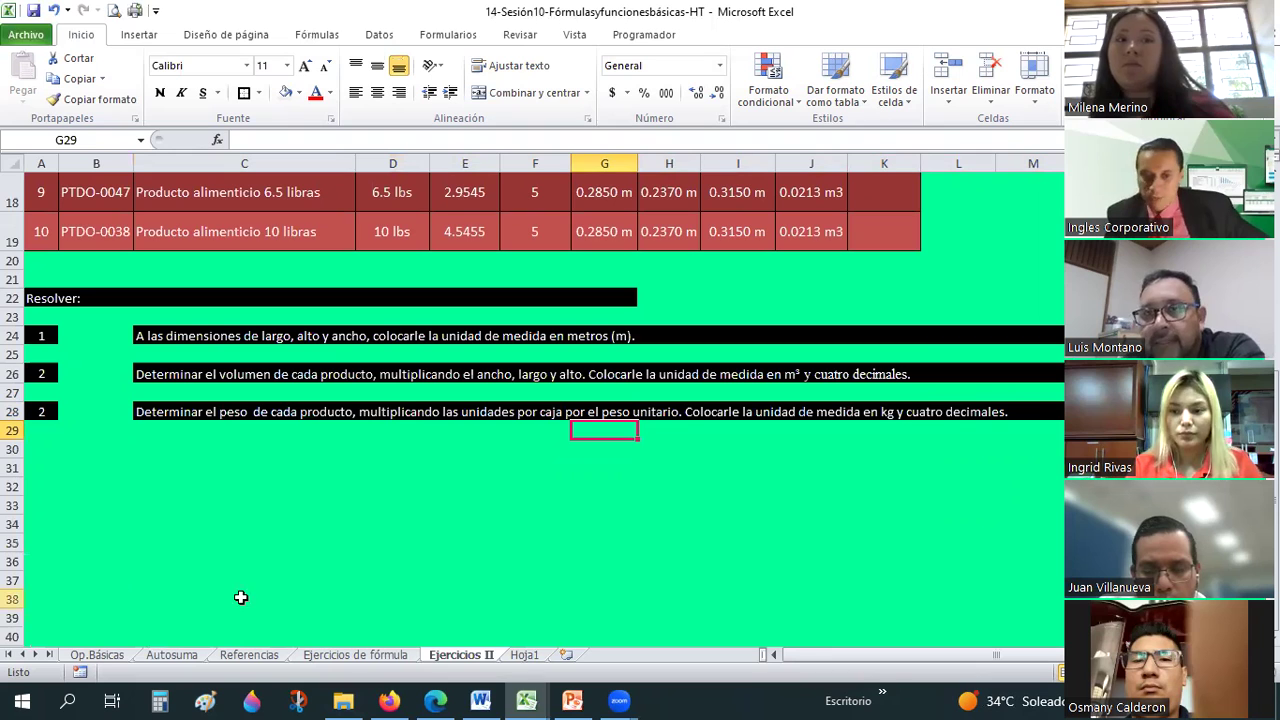
left_click(360, 655)
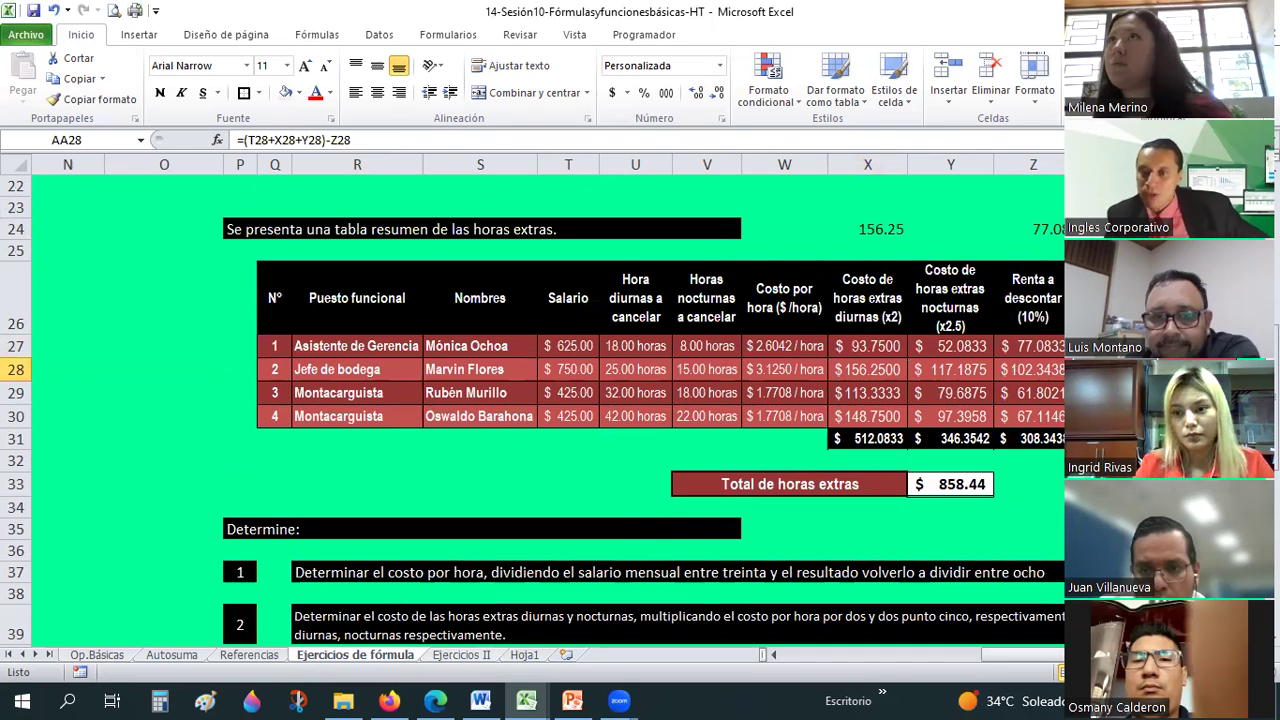
left_click(999, 386)
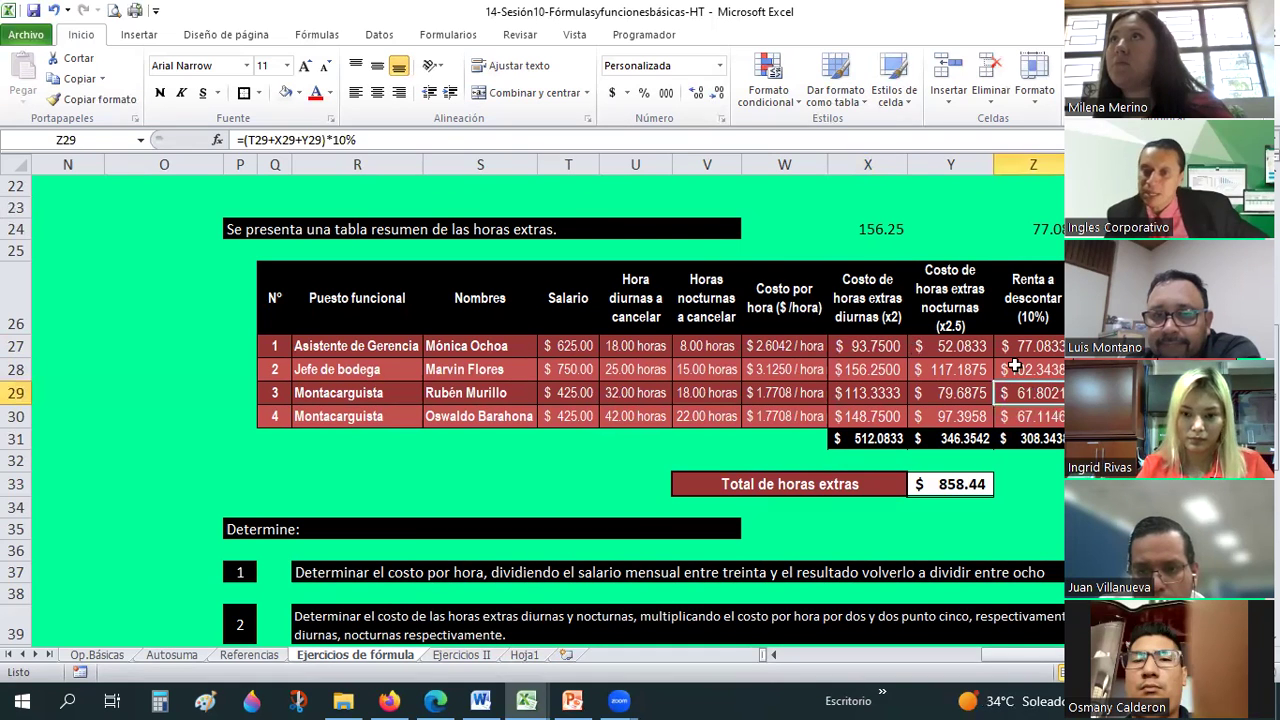
left_click(950, 346)
left_click(459, 655)
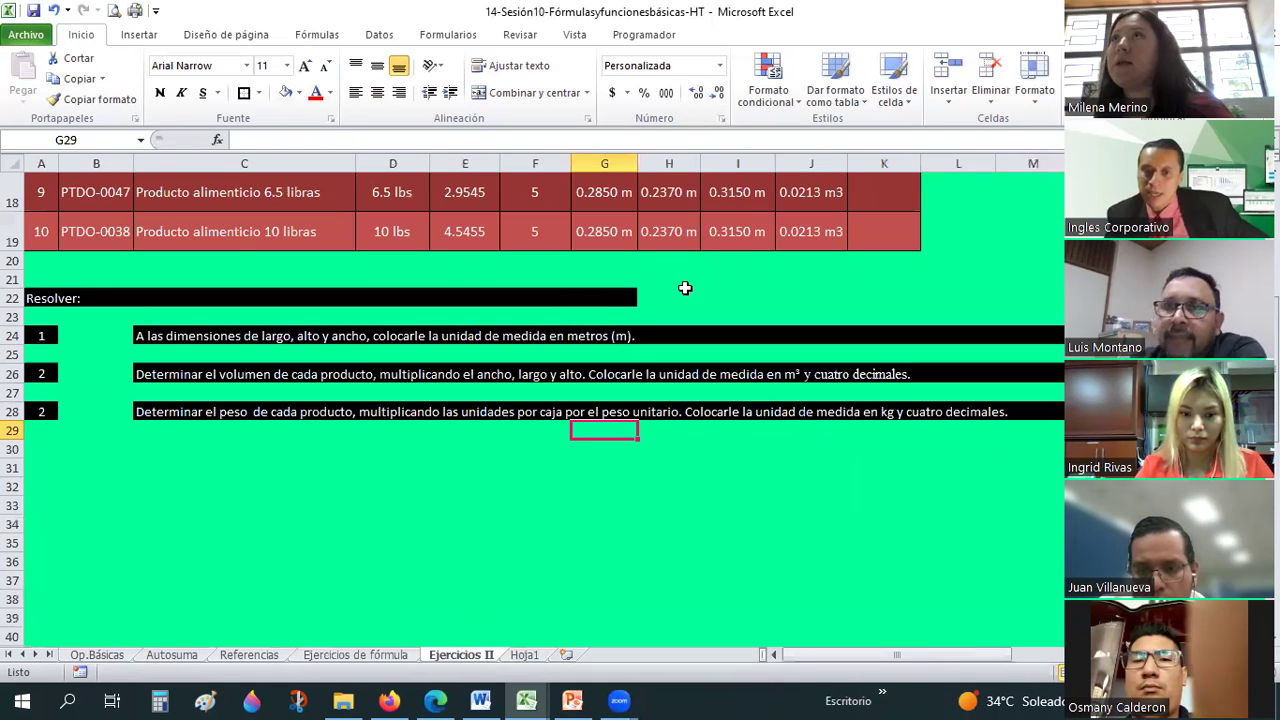
scroll(686, 286, "up", 1)
scroll(828, 260, "up", 2)
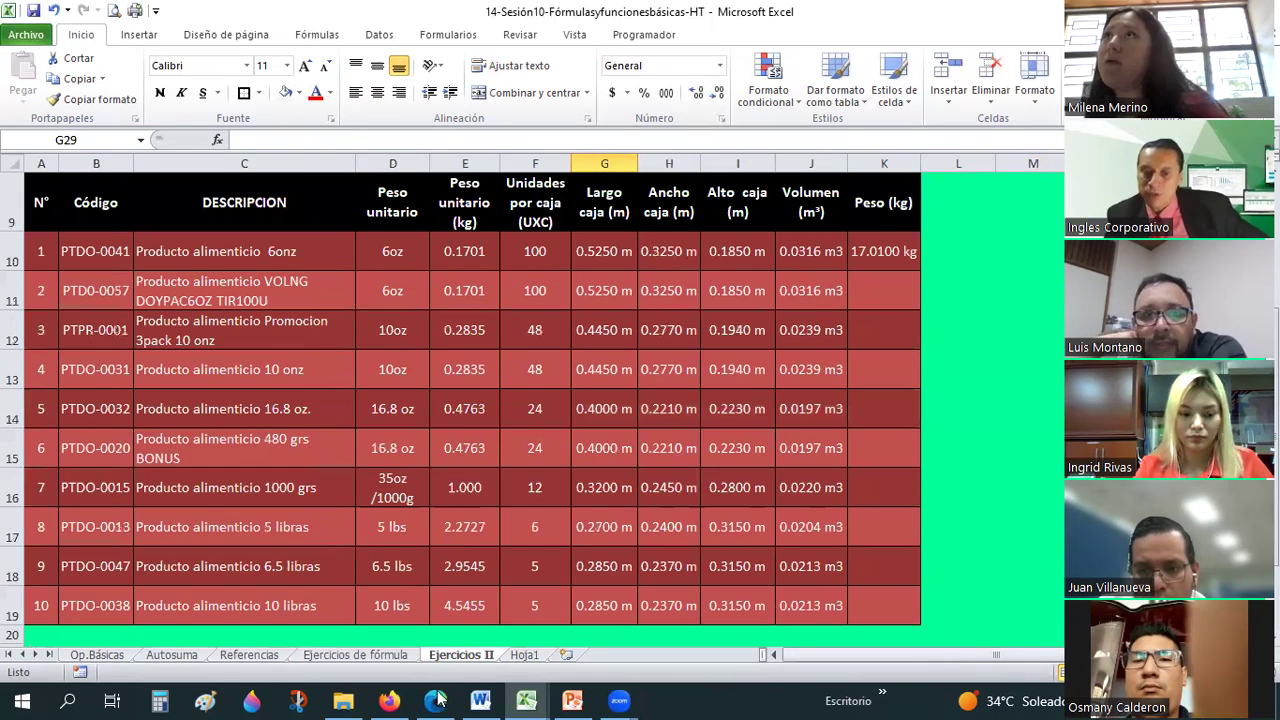
left_click(392, 698)
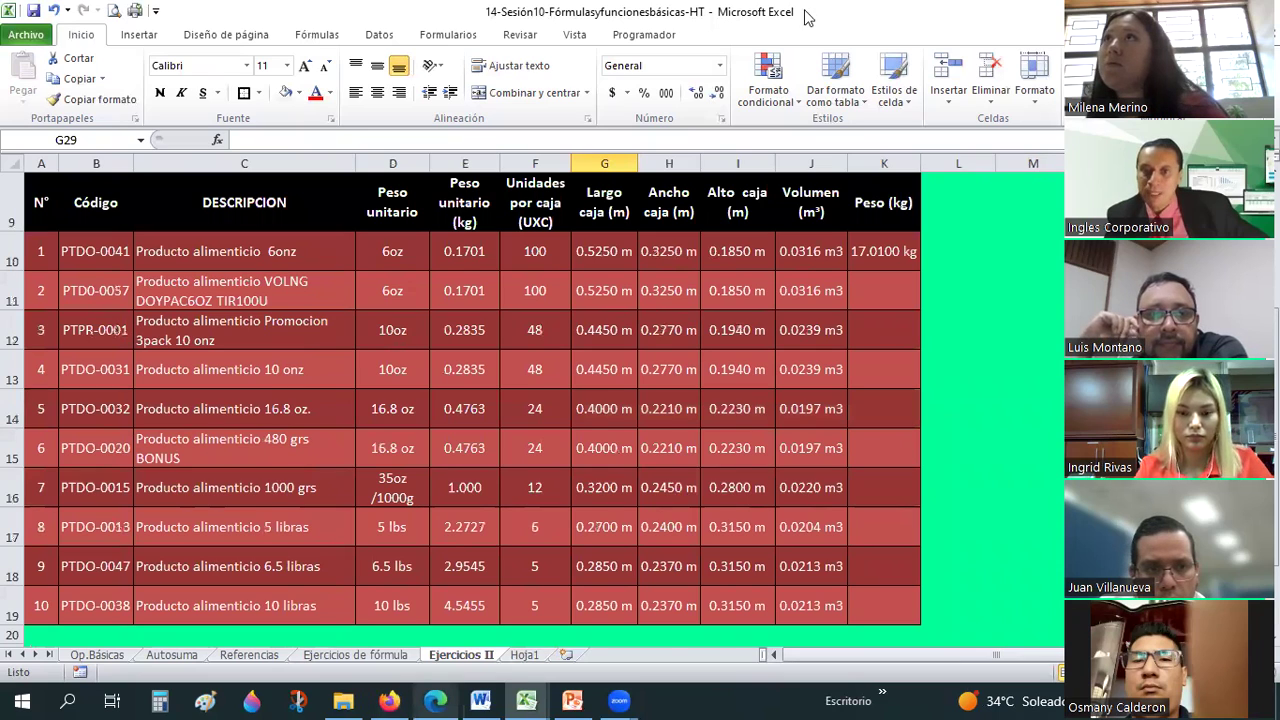
left_click(242, 12)
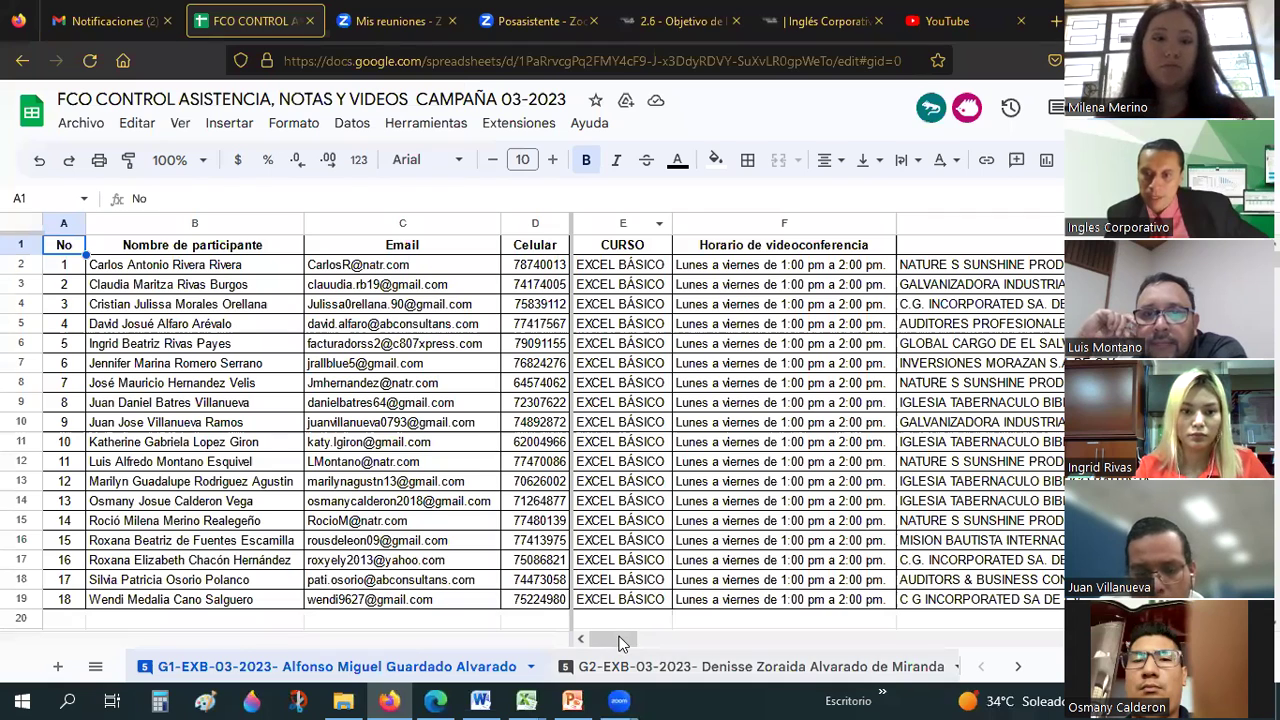
Enter 1, 1 and 0 for the first three participants in the VIERNES 31 column
left_click_drag(625, 639, 792, 664)
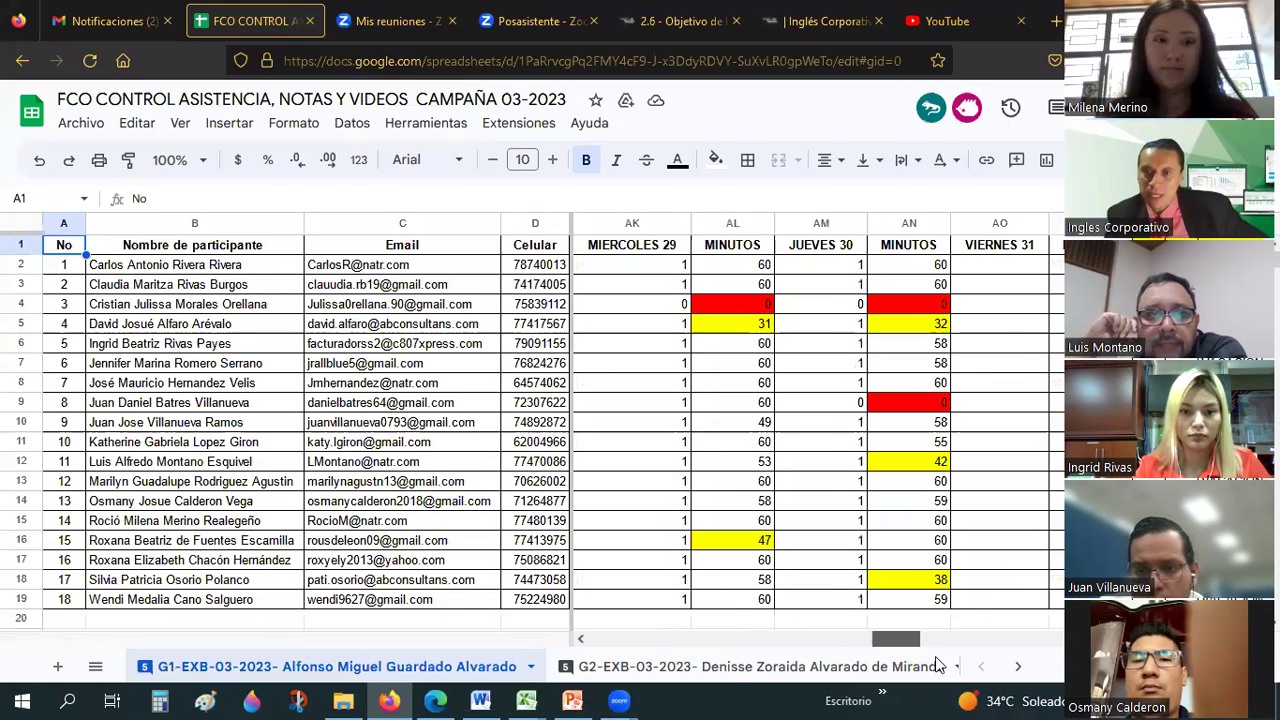
left_click_drag(905, 667, 935, 656)
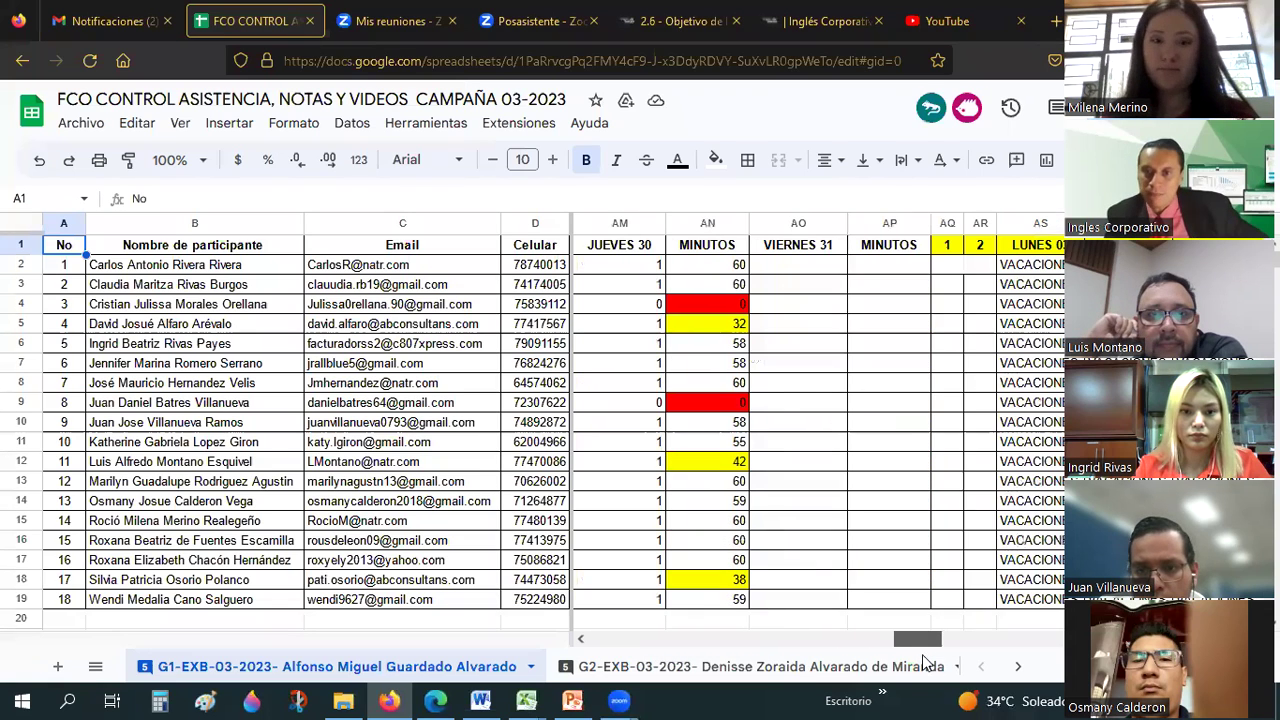
left_click(808, 269)
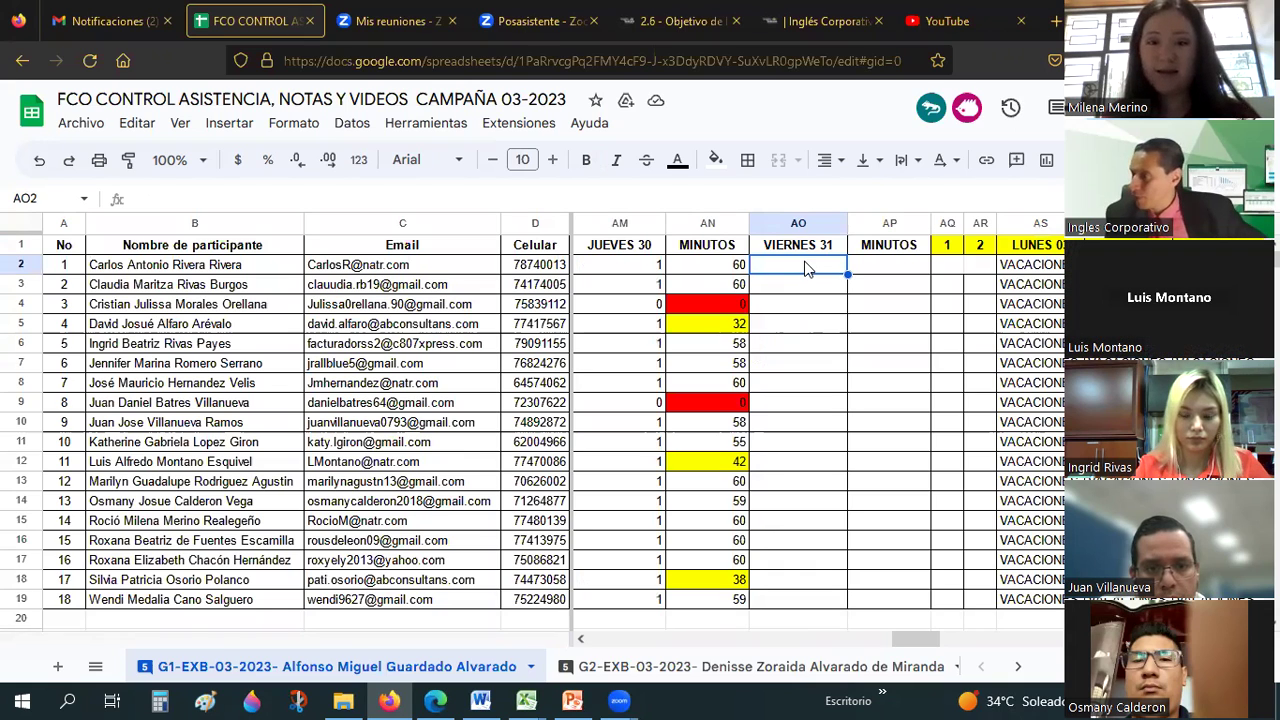
type("1")
key("Return")
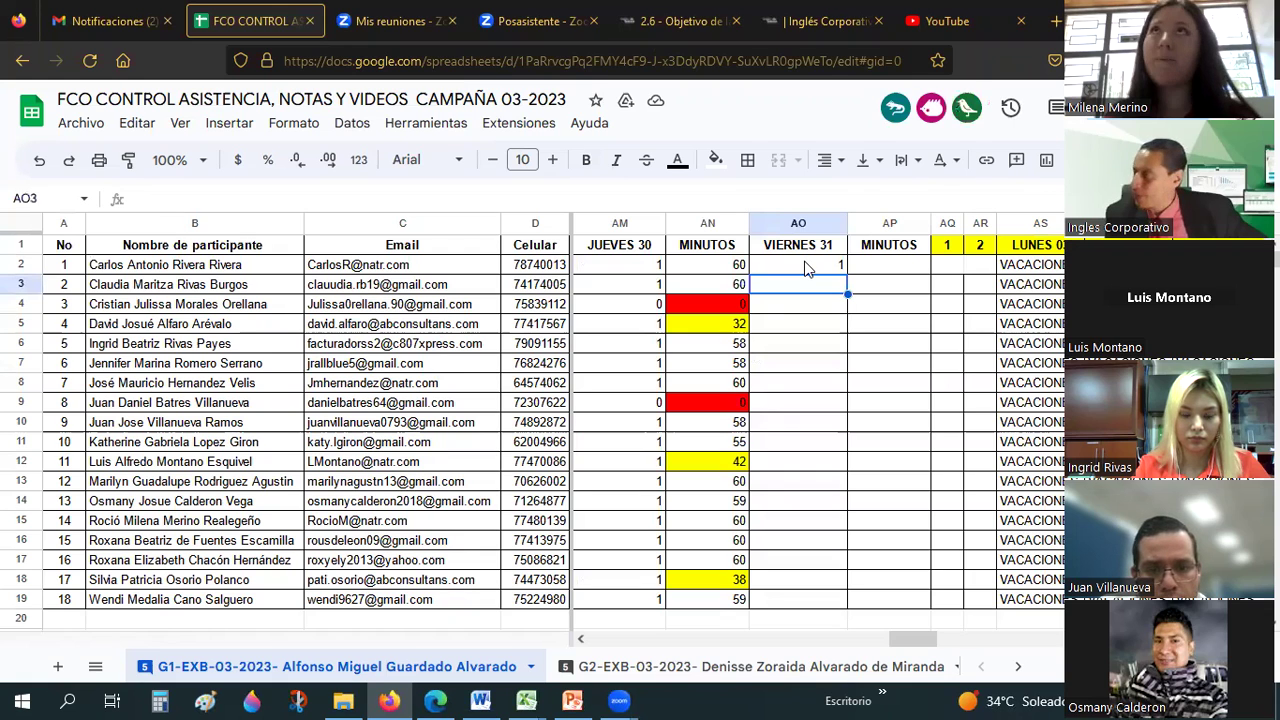
type("1")
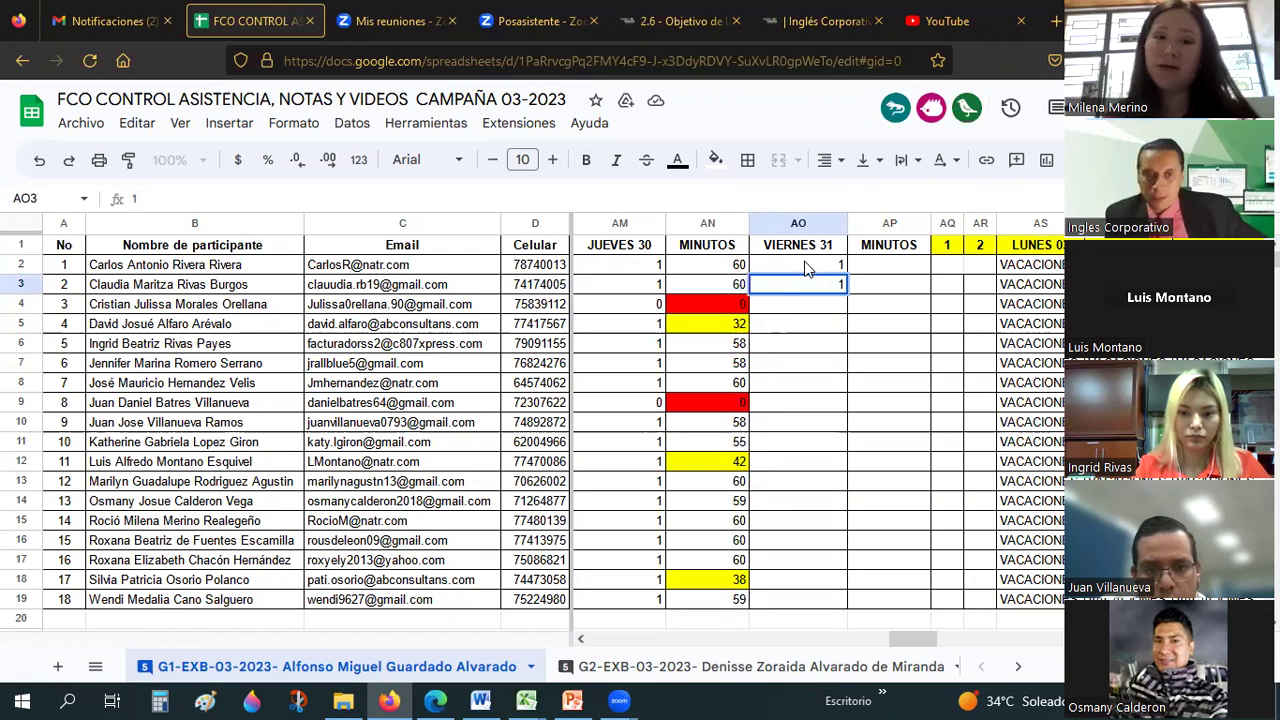
key("Return")
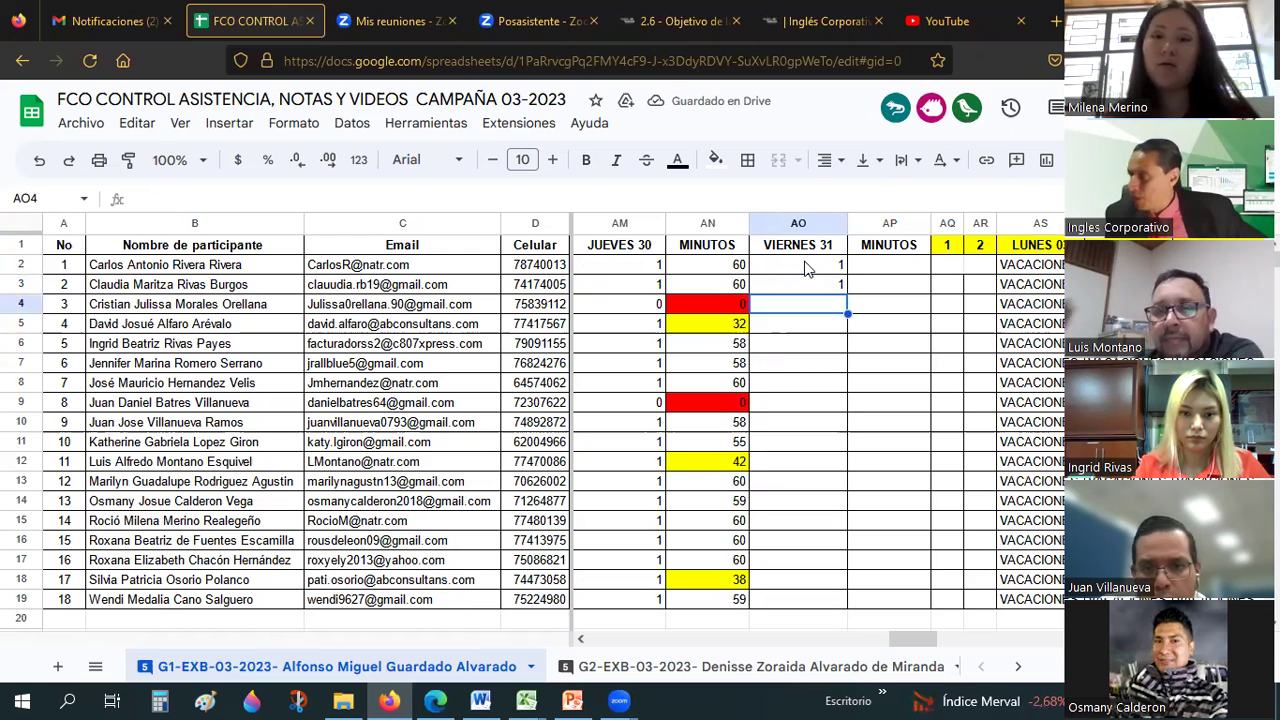
type("0")
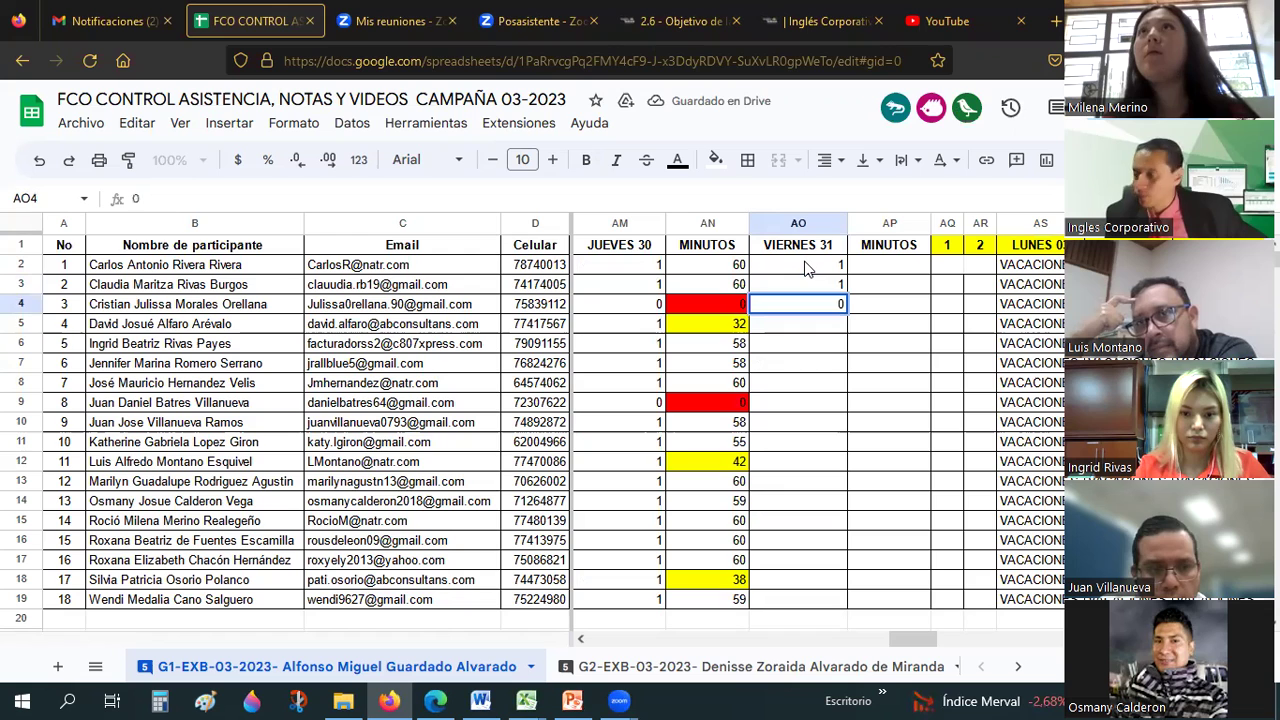
key("Return")
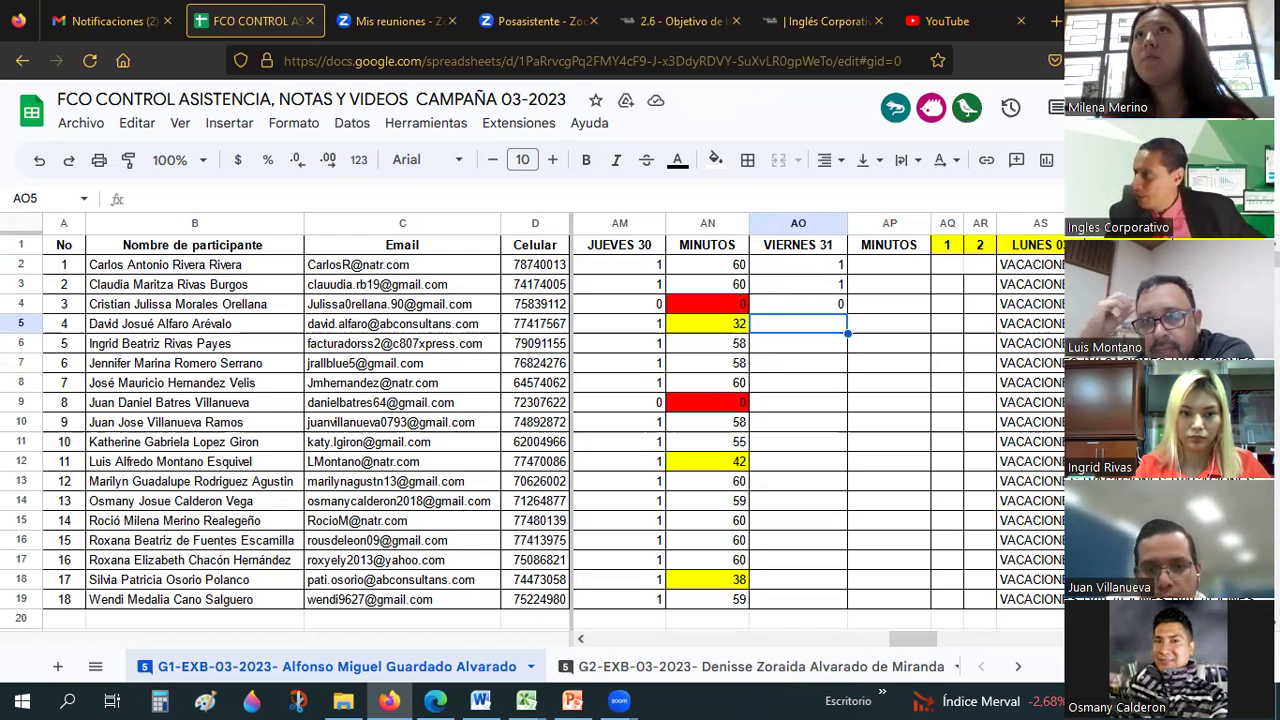
Correct AO4 to 1 and enter 1 in the following cells down to AO8
left_click(824, 311)
type("1")
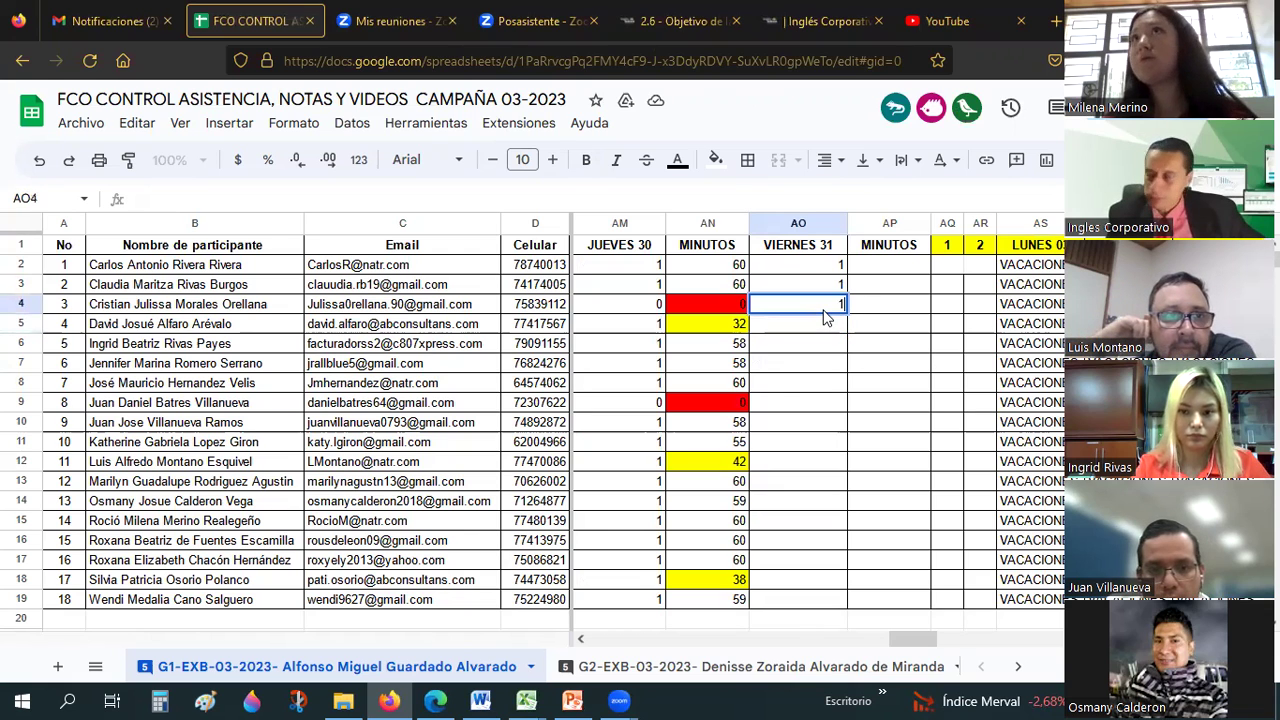
key("Return")
type("1")
key("Return")
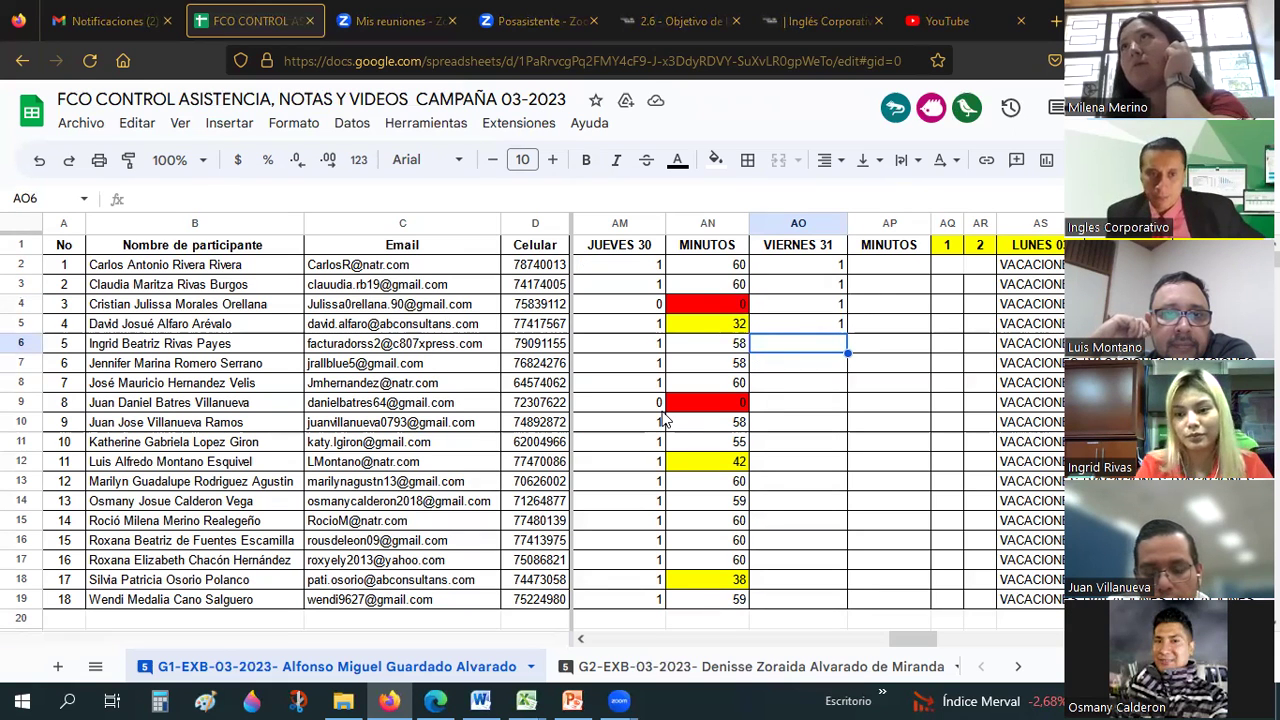
left_click(828, 447)
left_click(836, 345)
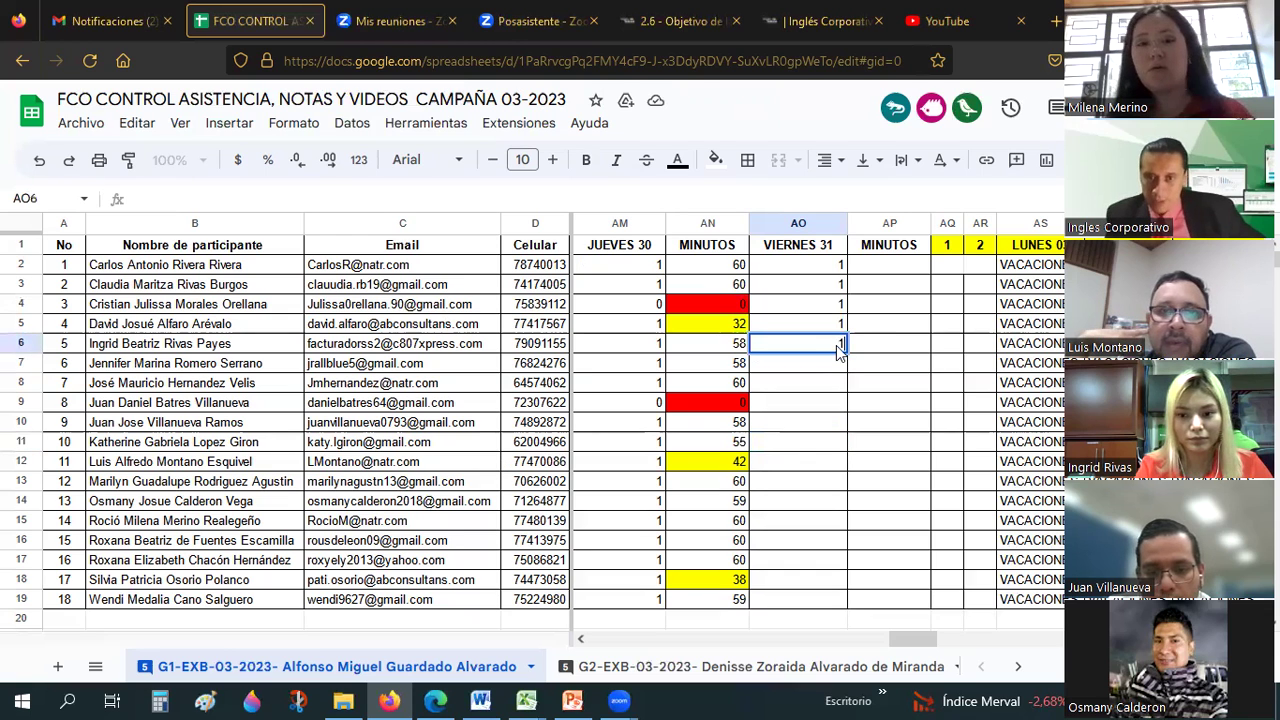
type("1")
key("Return")
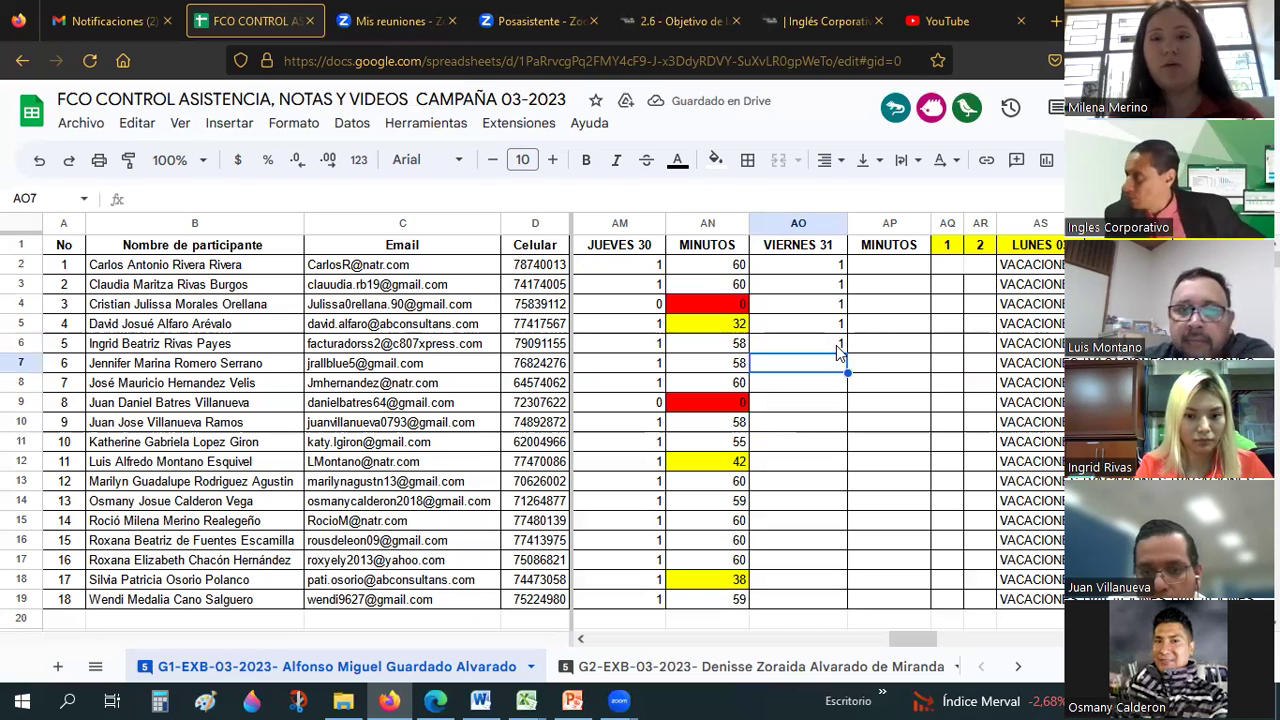
key("Return")
key("Return")
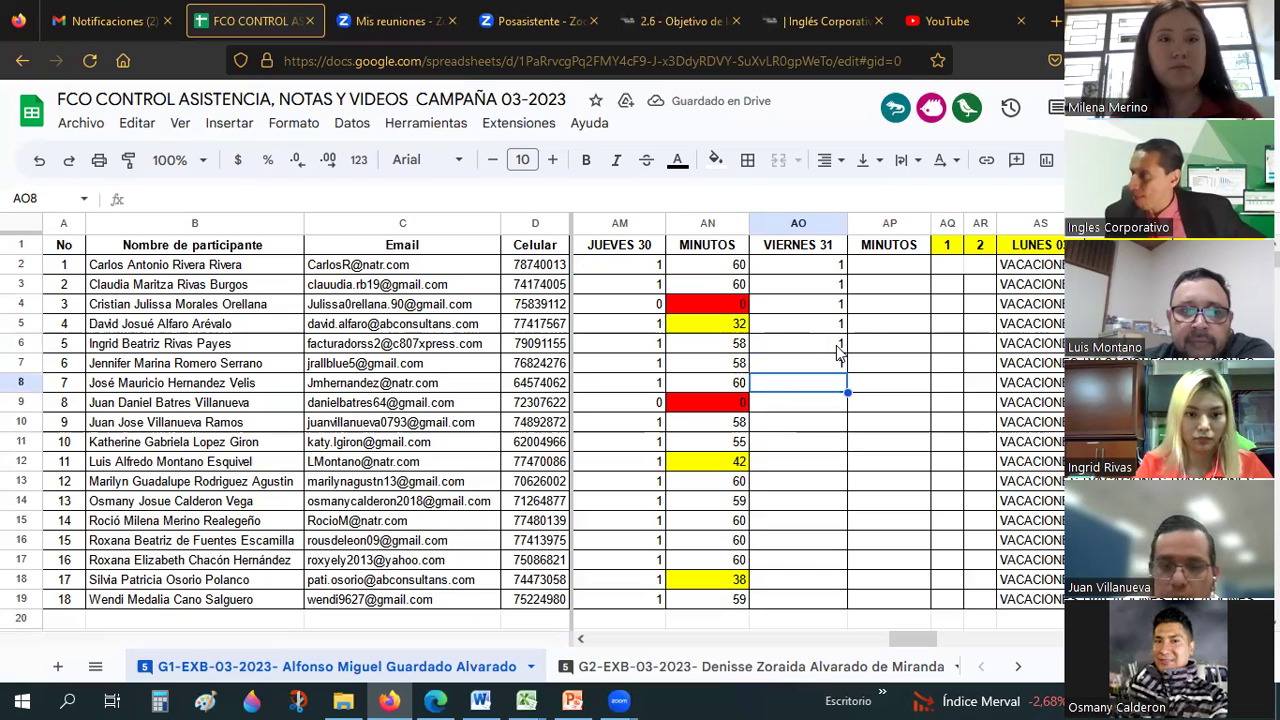
type("1")
key("Return")
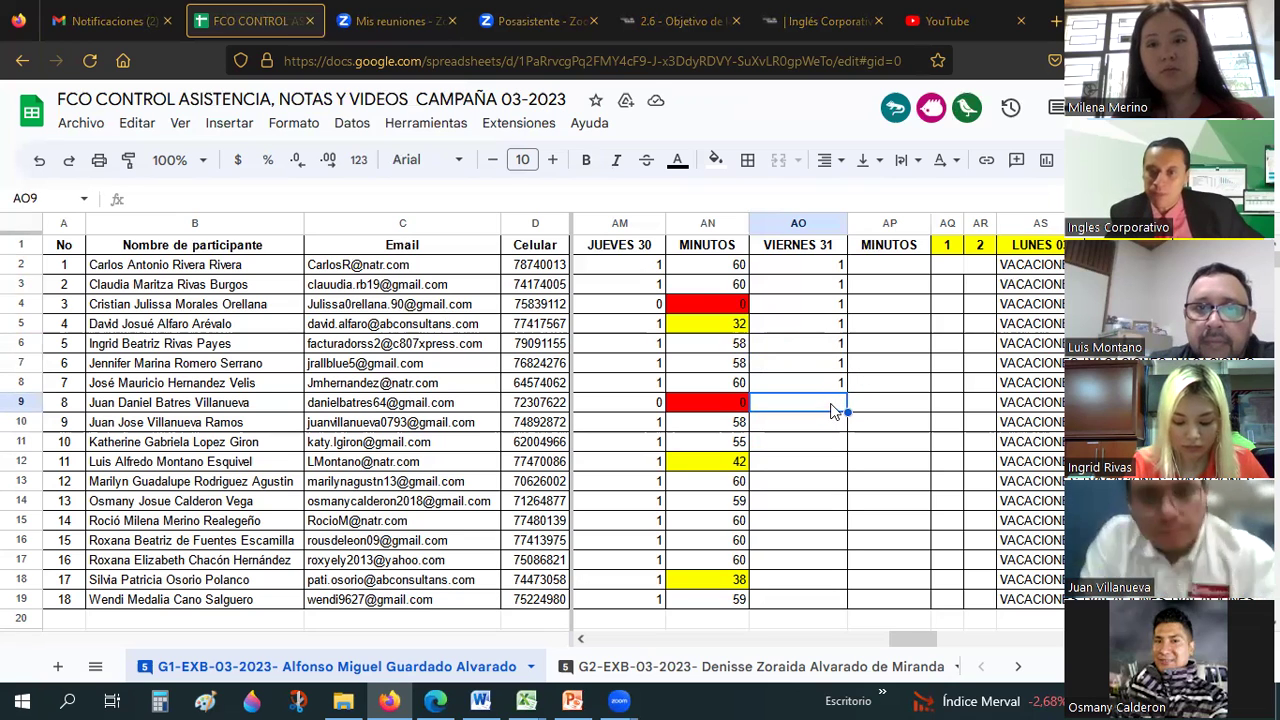
Enter 1 in cells AO9 through AO13
type("1")
key("Return")
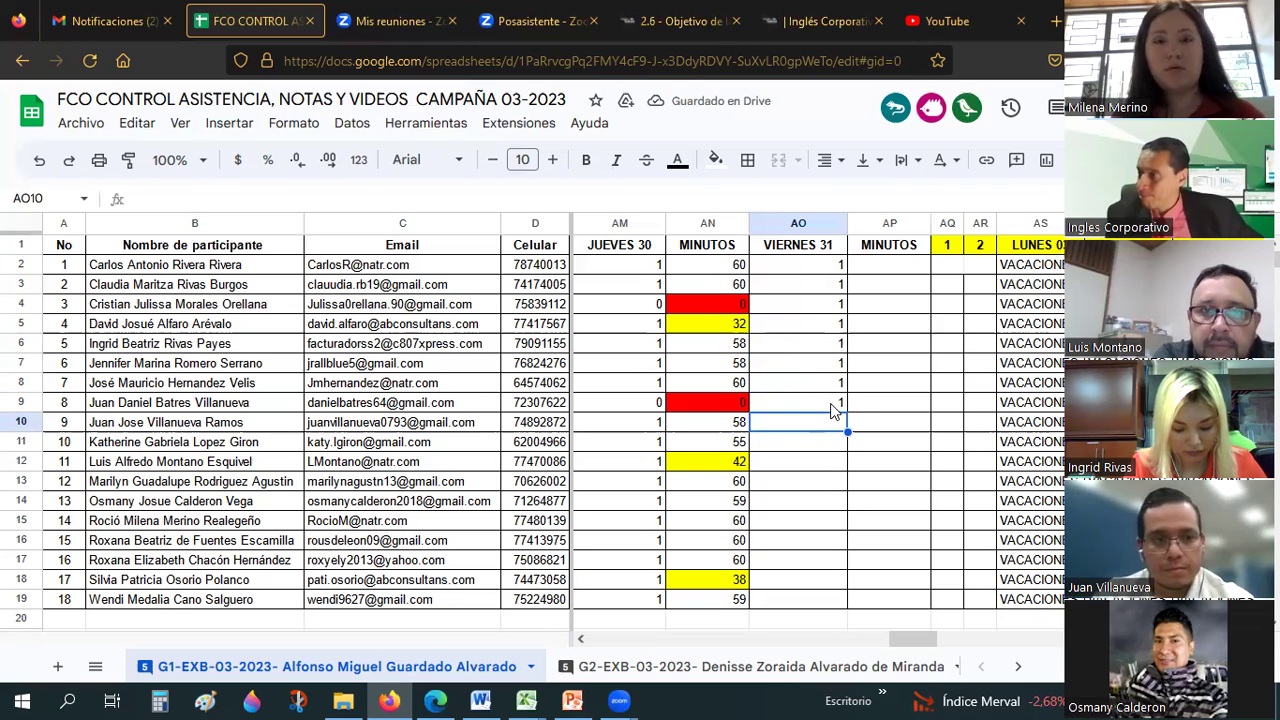
type("1")
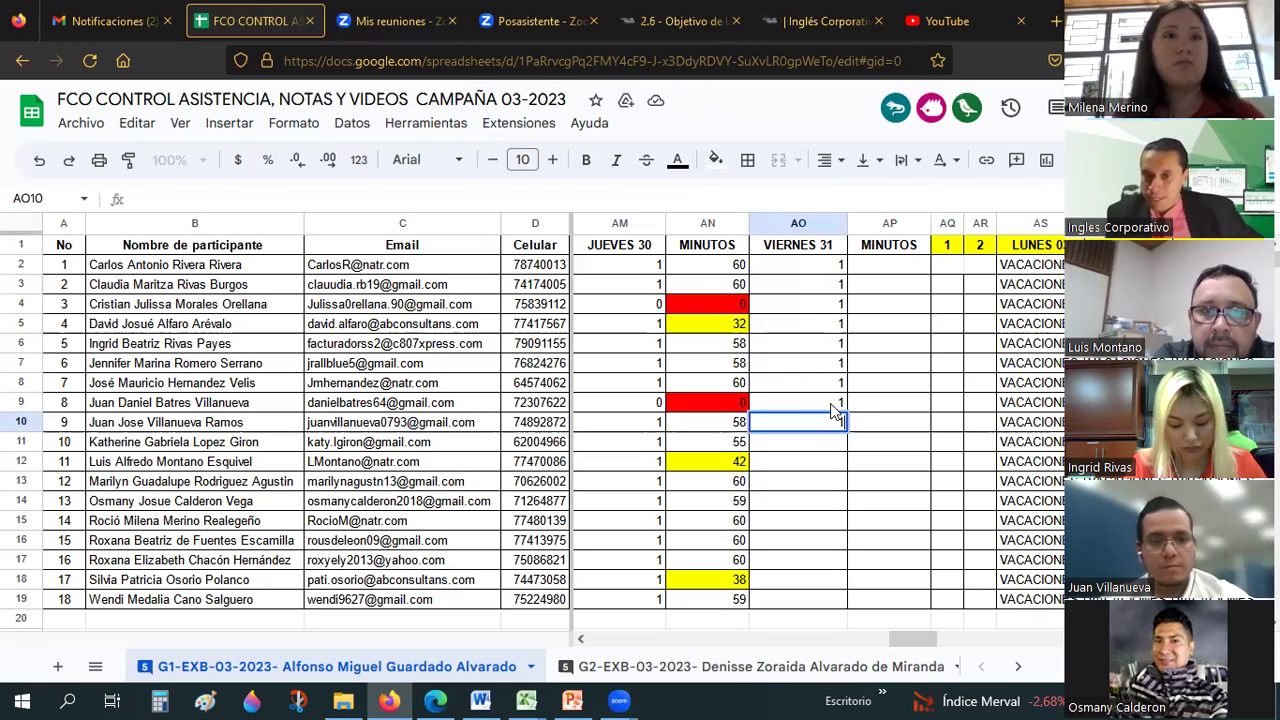
key("Return")
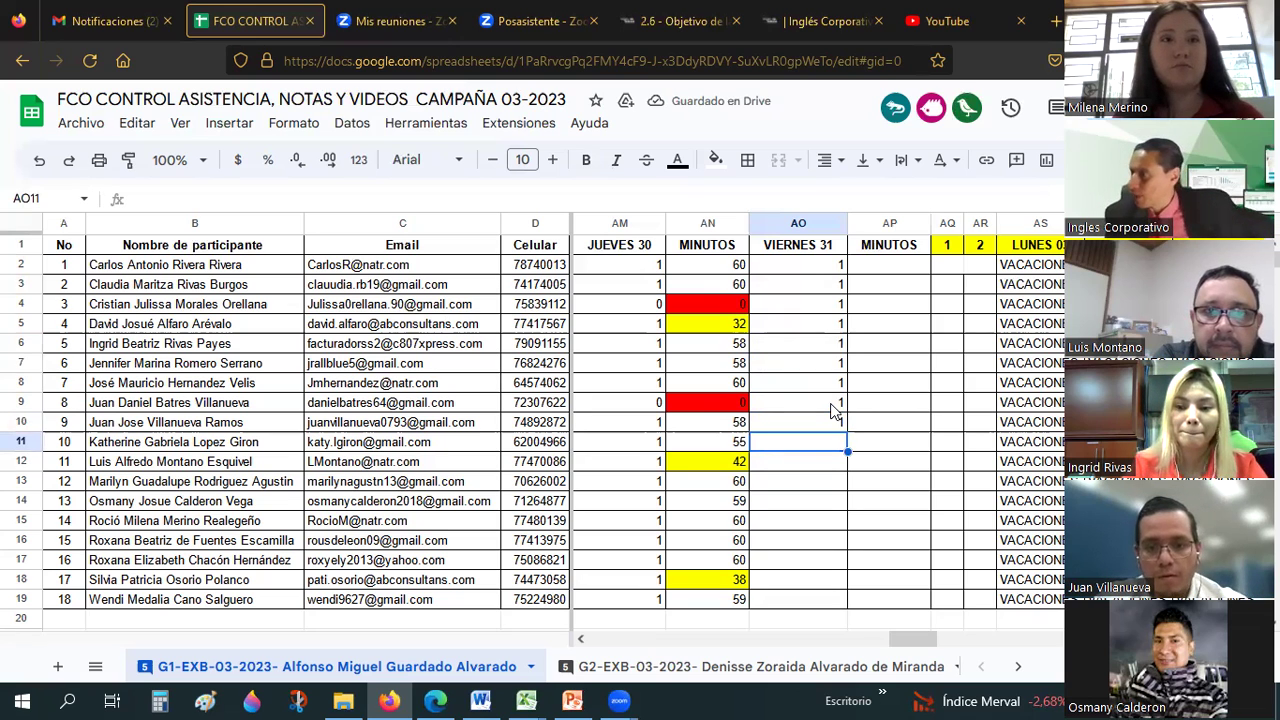
type("1")
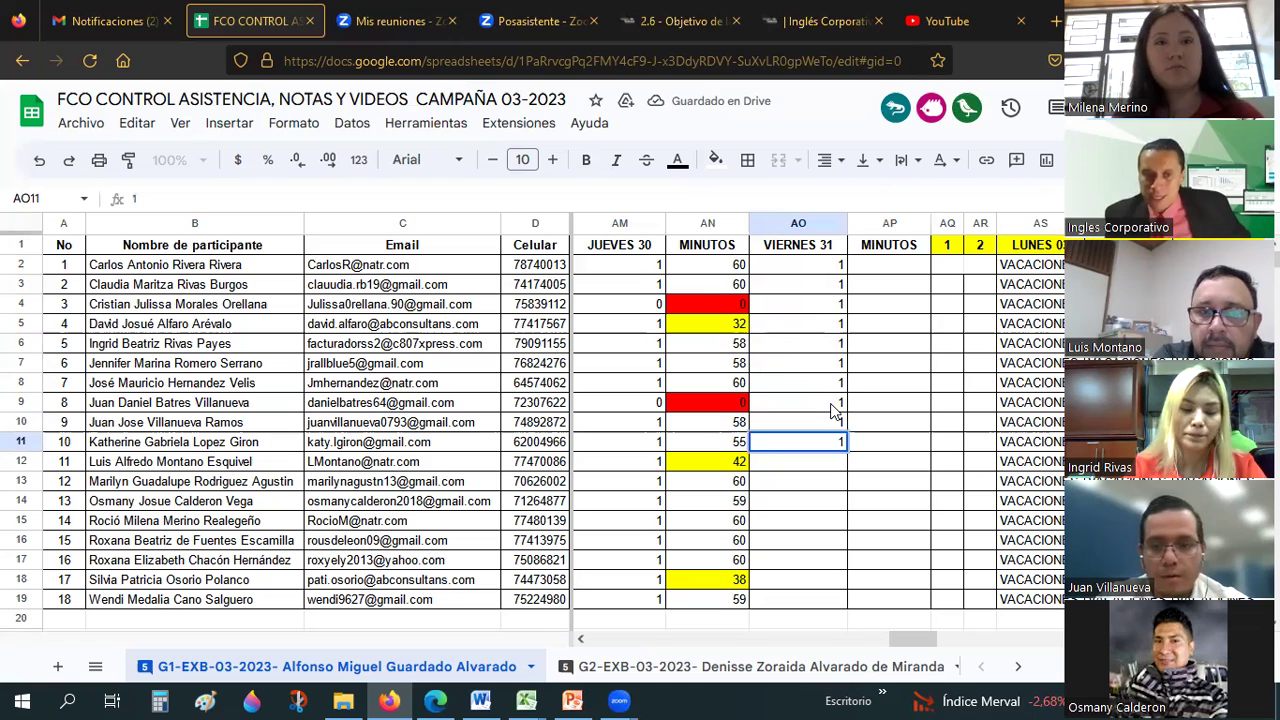
key("Return")
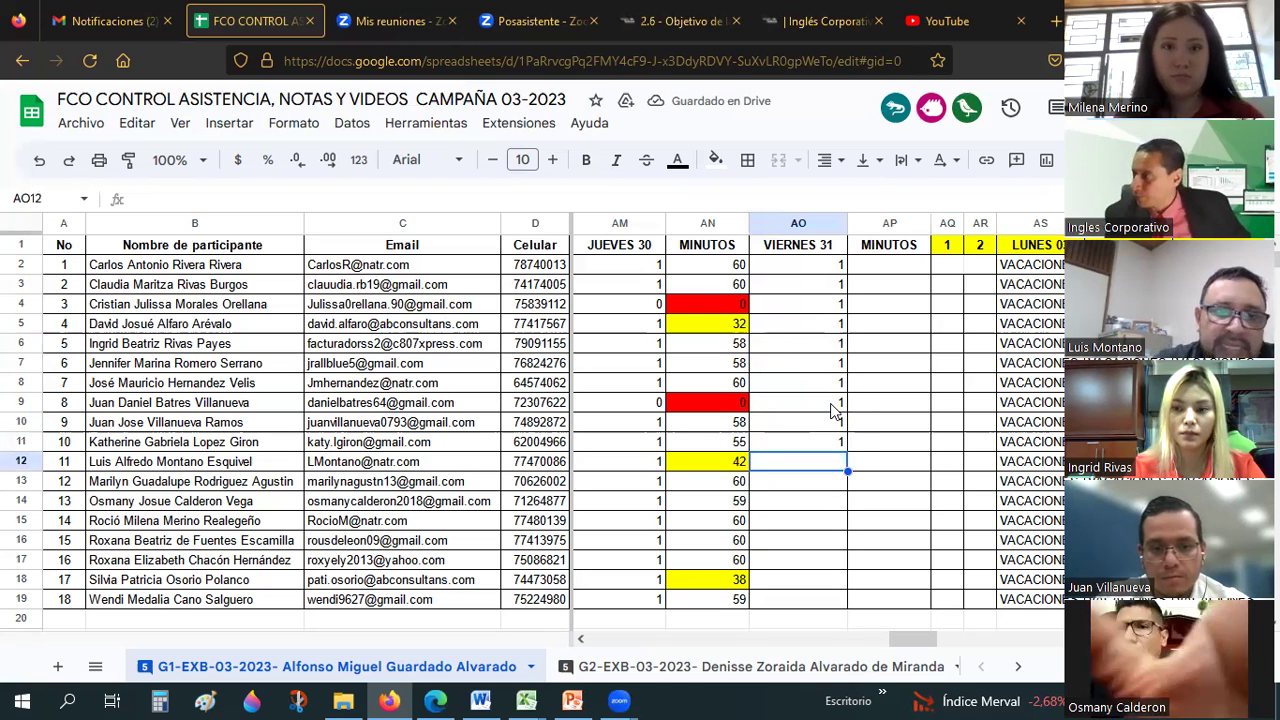
type("1")
key("Return")
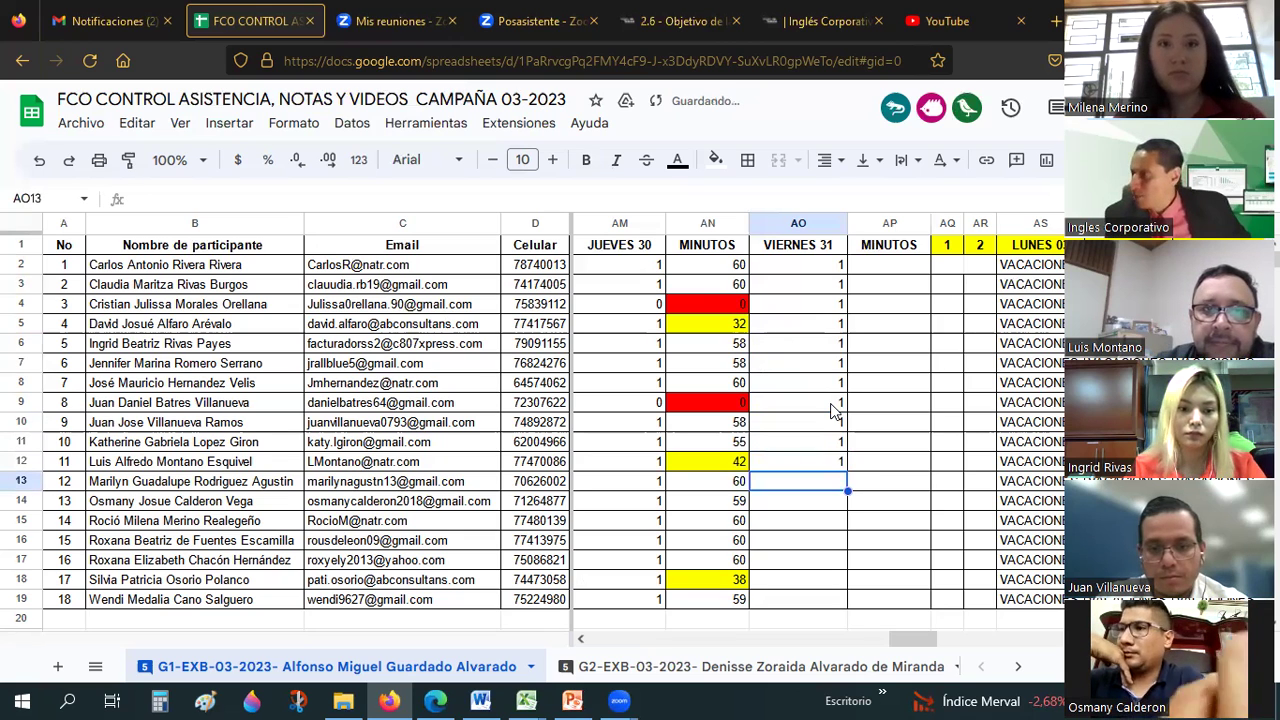
type("1")
key("Return")
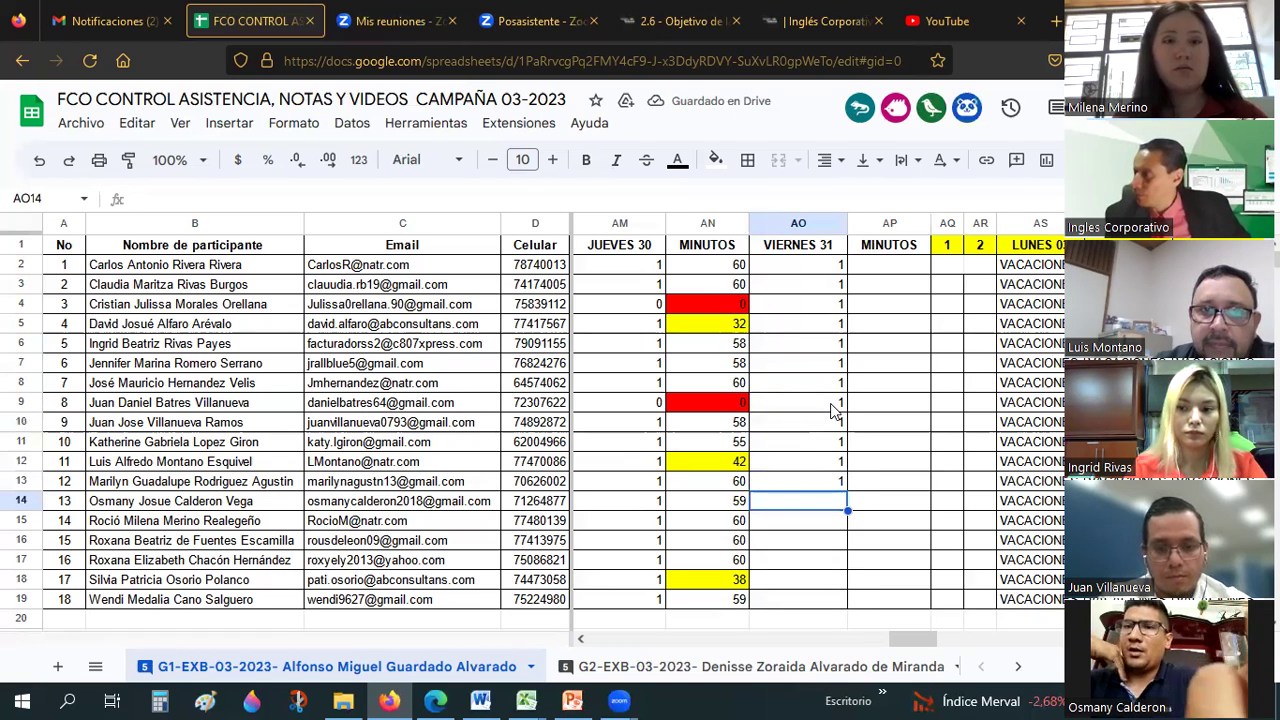
Enter 1 in AO14–AO15, 0 in AO16, and 1 in AO17–AO18
type("1")
key("Return")
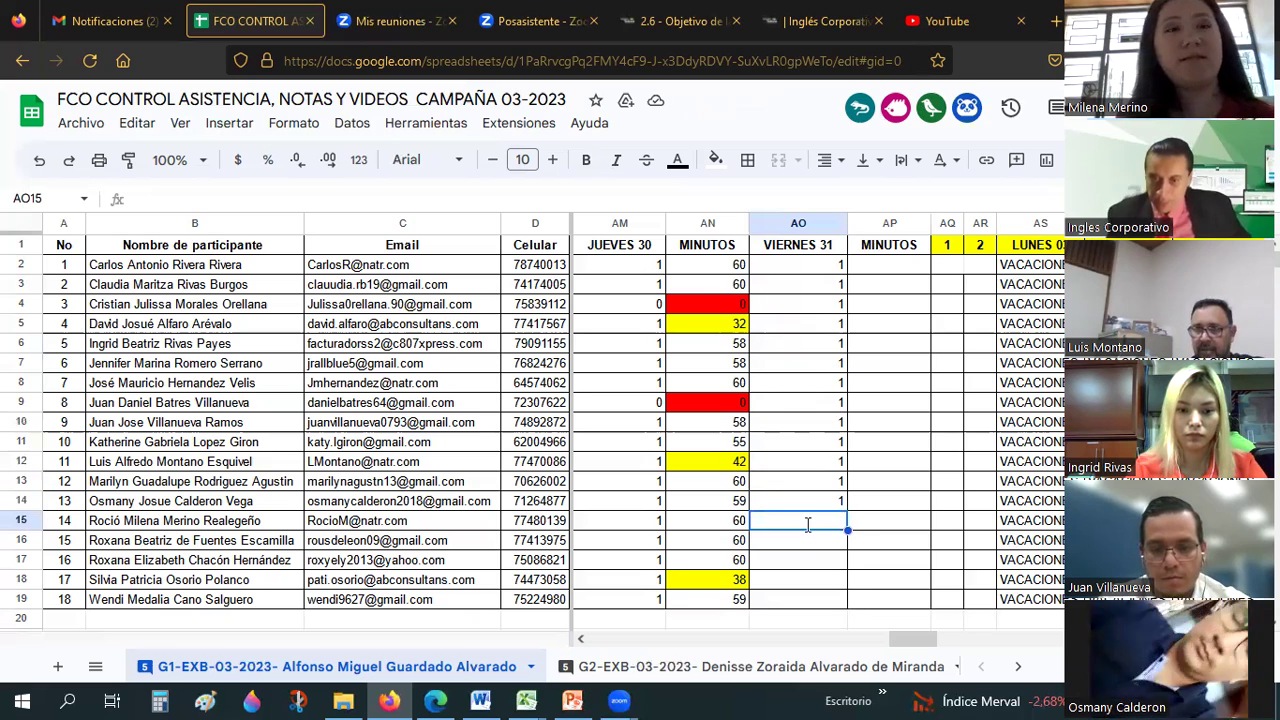
type("1")
key("Return")
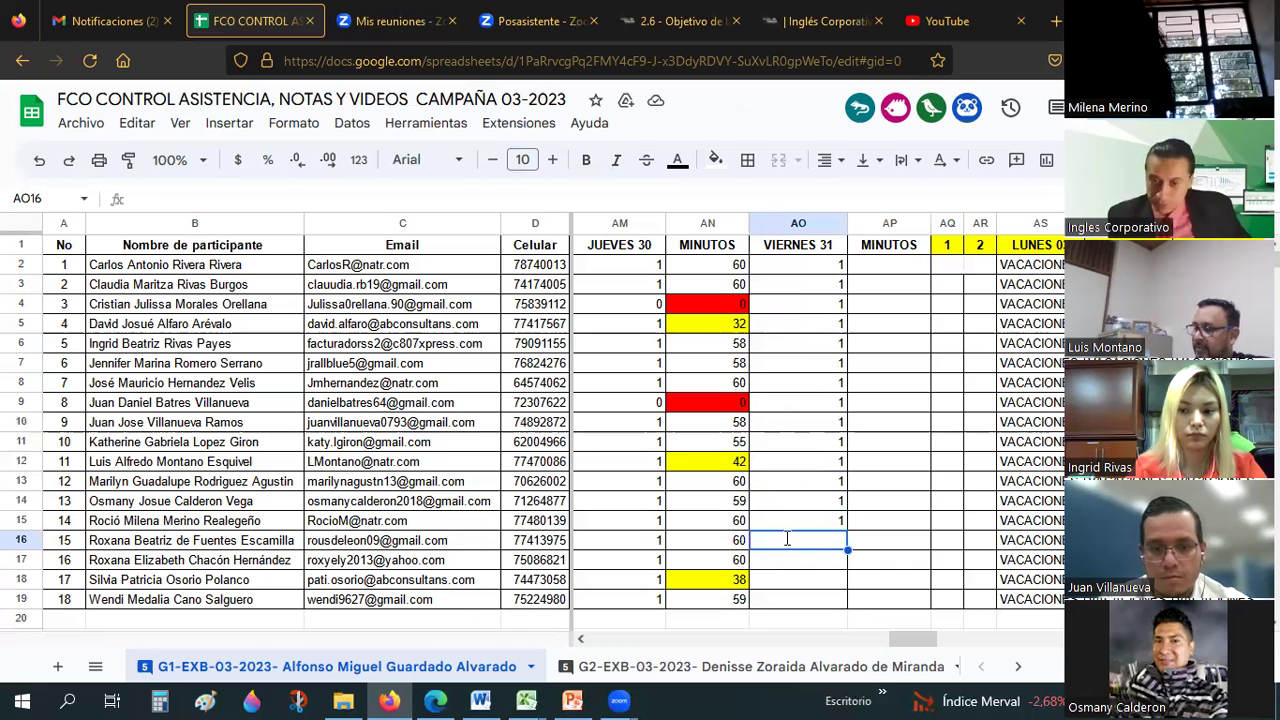
type("0")
key("Return")
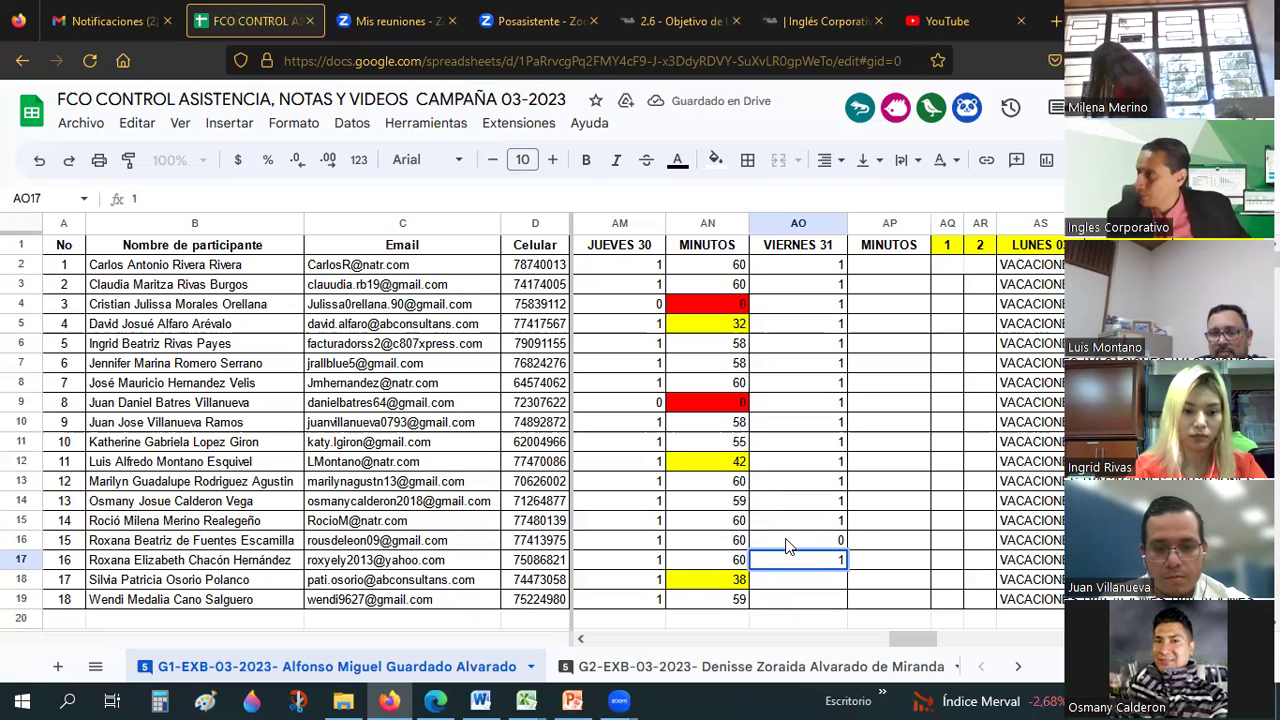
key("Return")
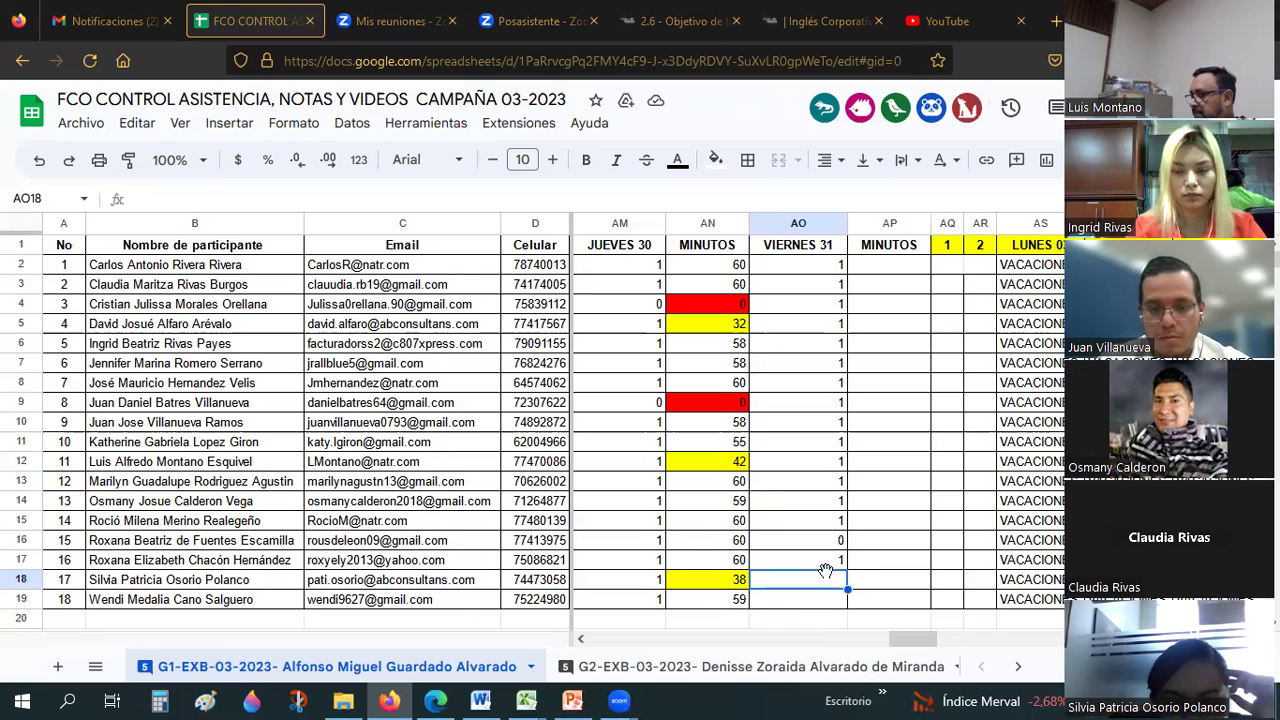
type("1")
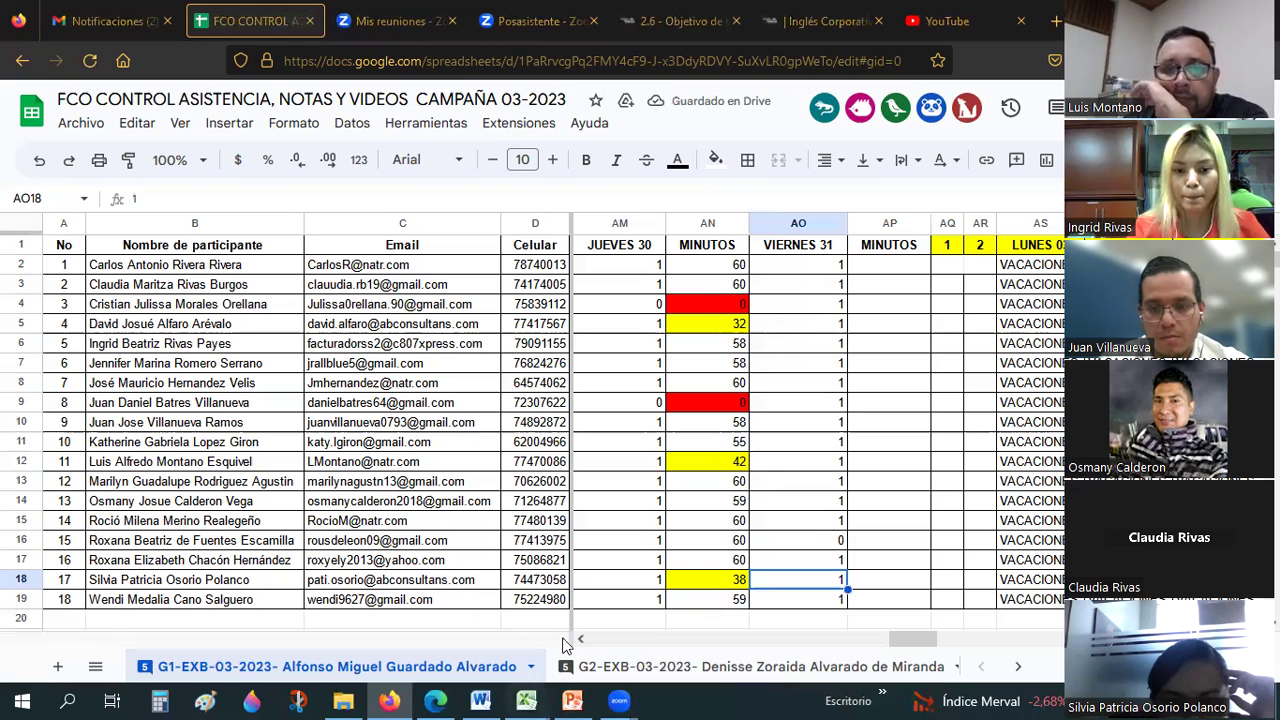
Return to the Excel exercises workbook and display the 'Ejercicios de fórmula' sheet
mouse_move(526, 700)
left_click(421, 673)
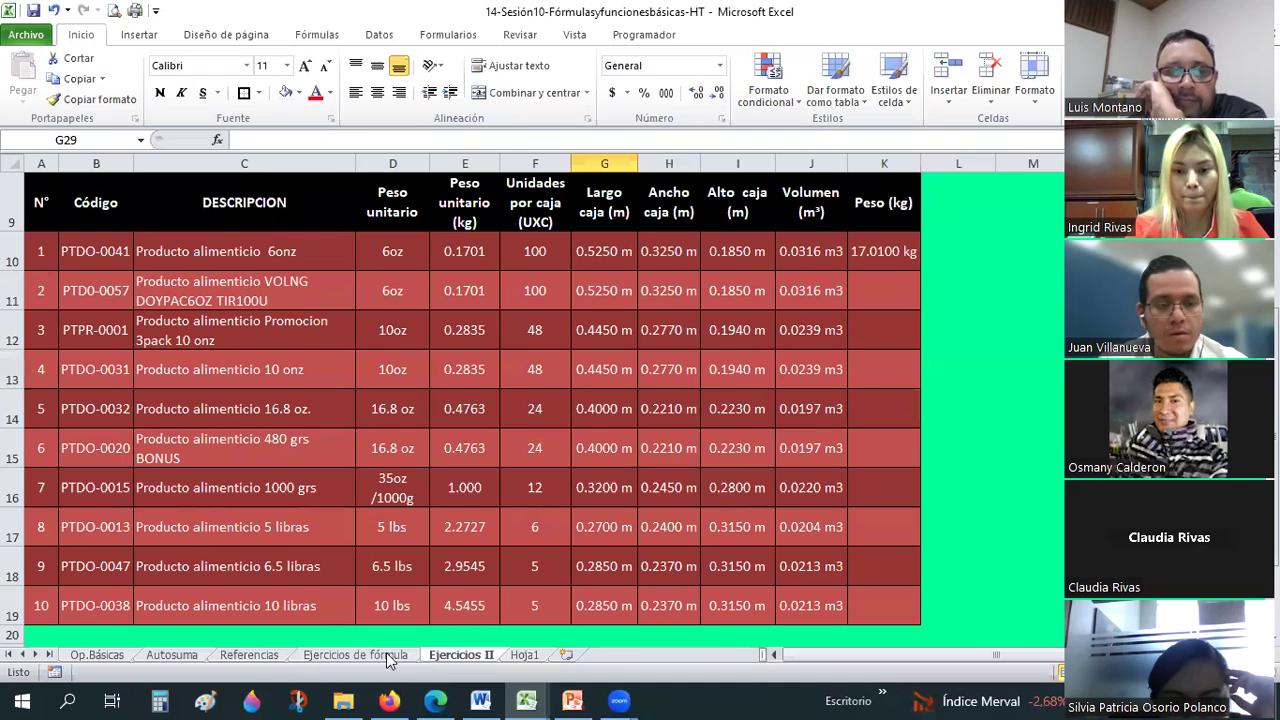
left_click(388, 656)
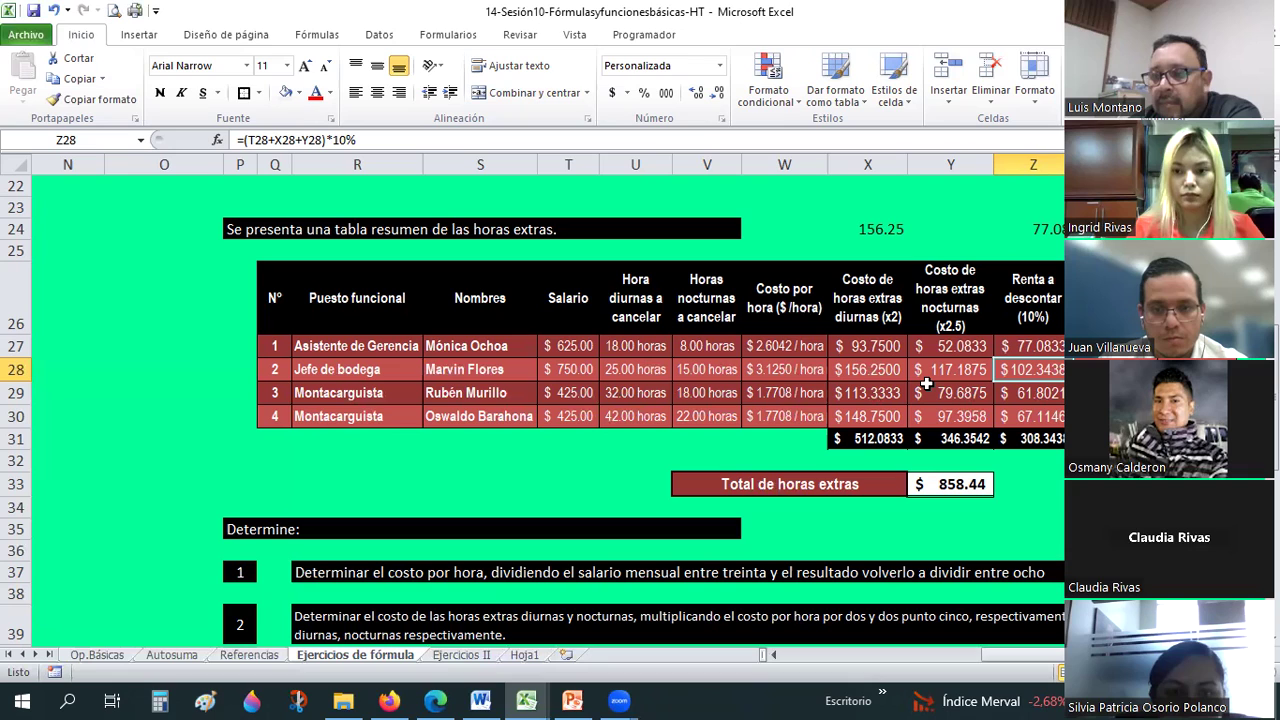
left_click(927, 383)
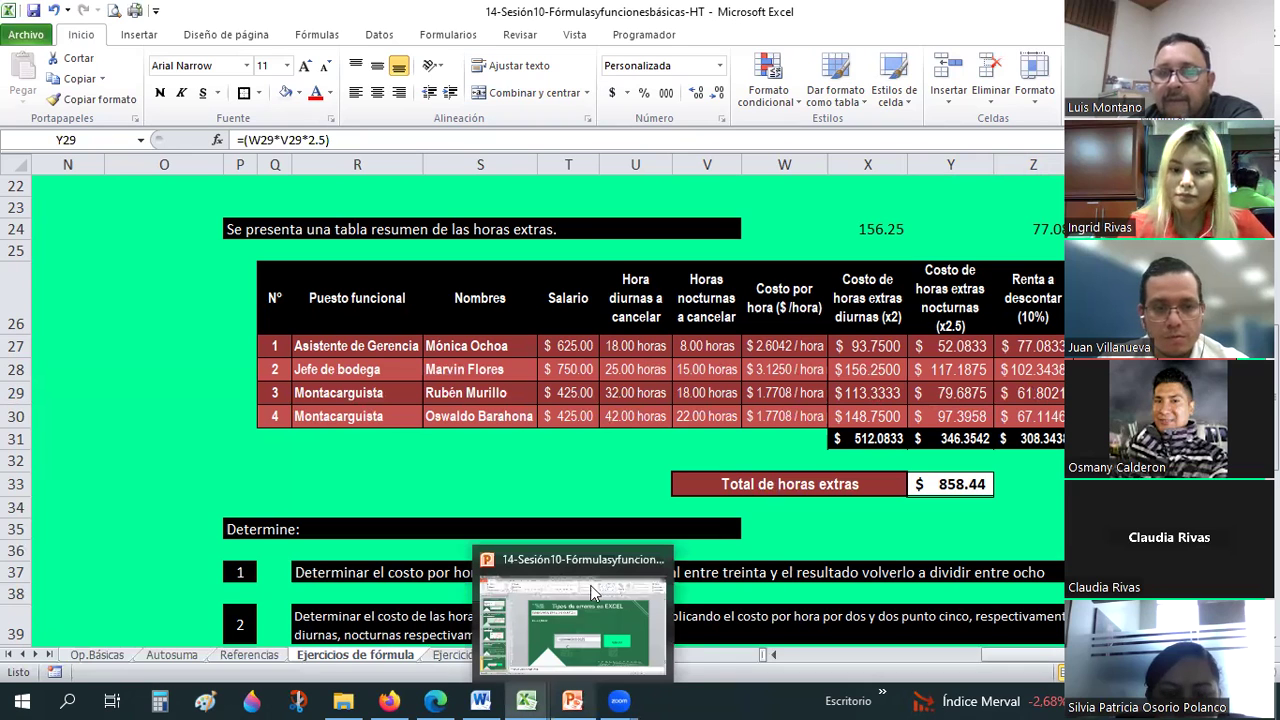
left_click(565, 560)
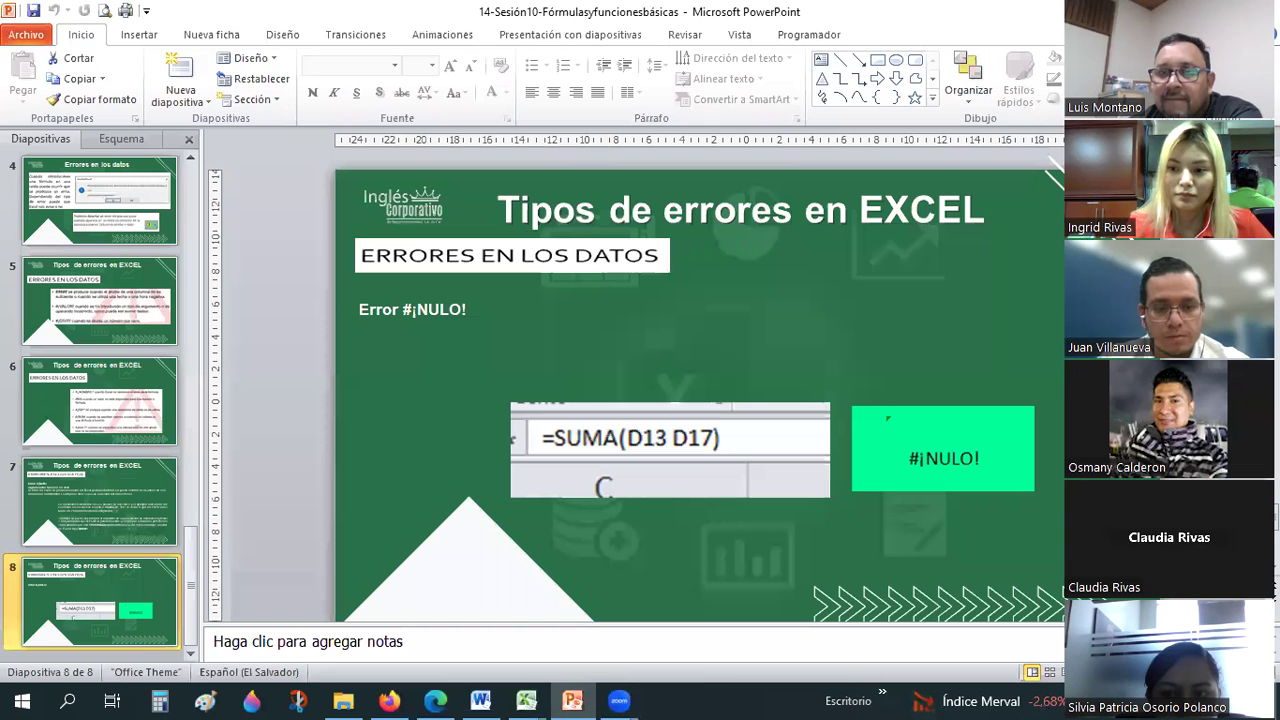
key("alt+Tab")
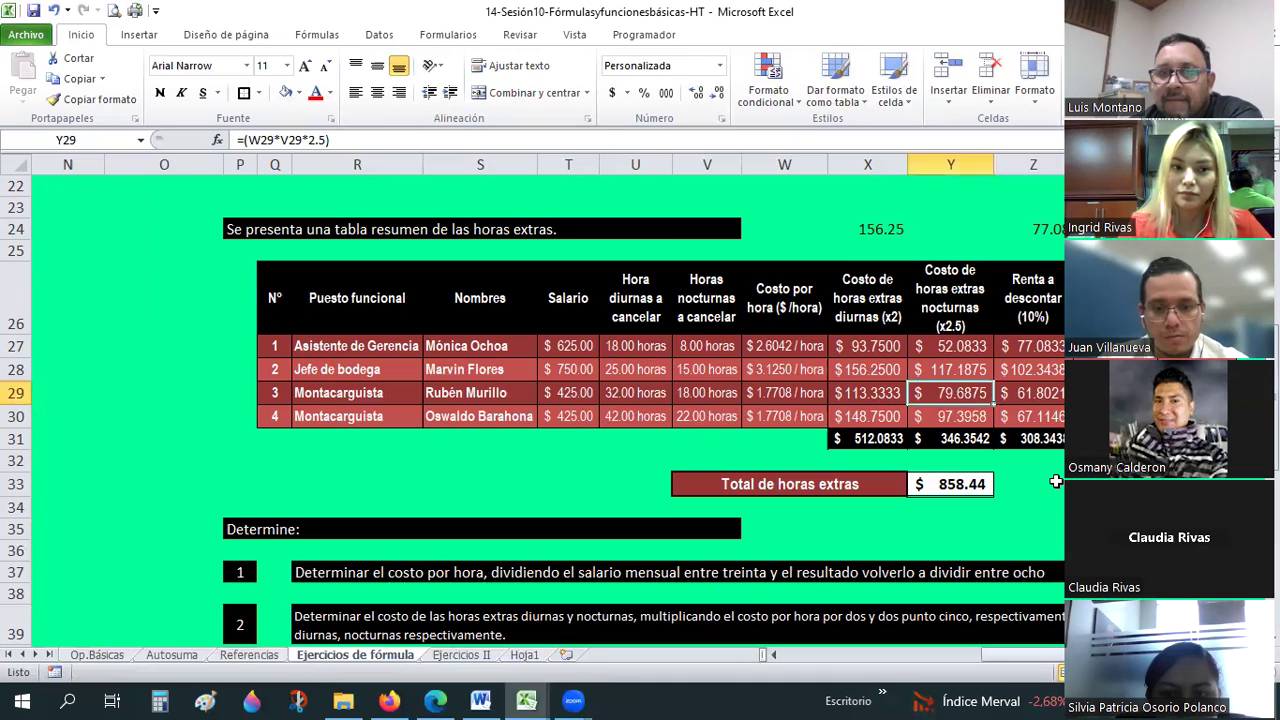
left_click(1056, 482)
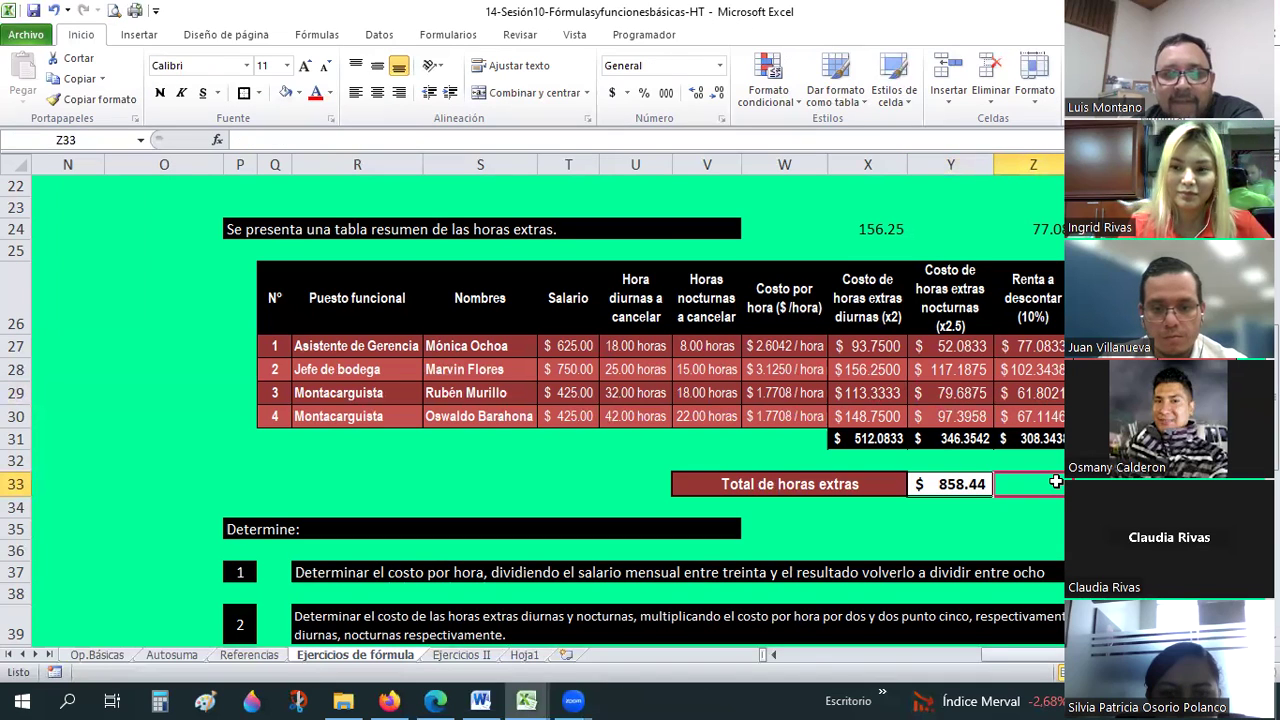